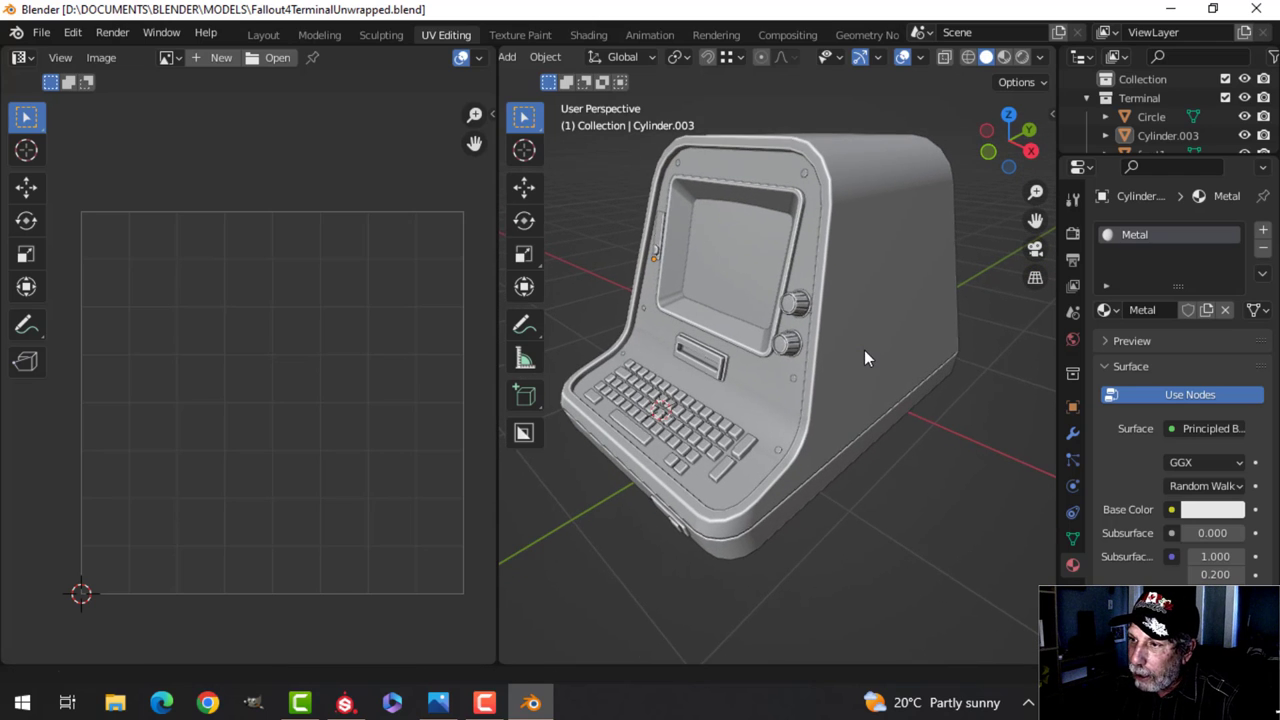
Check the materials assigned to the terminal's case, front panel, screen border and screen.
left_click(883, 339)
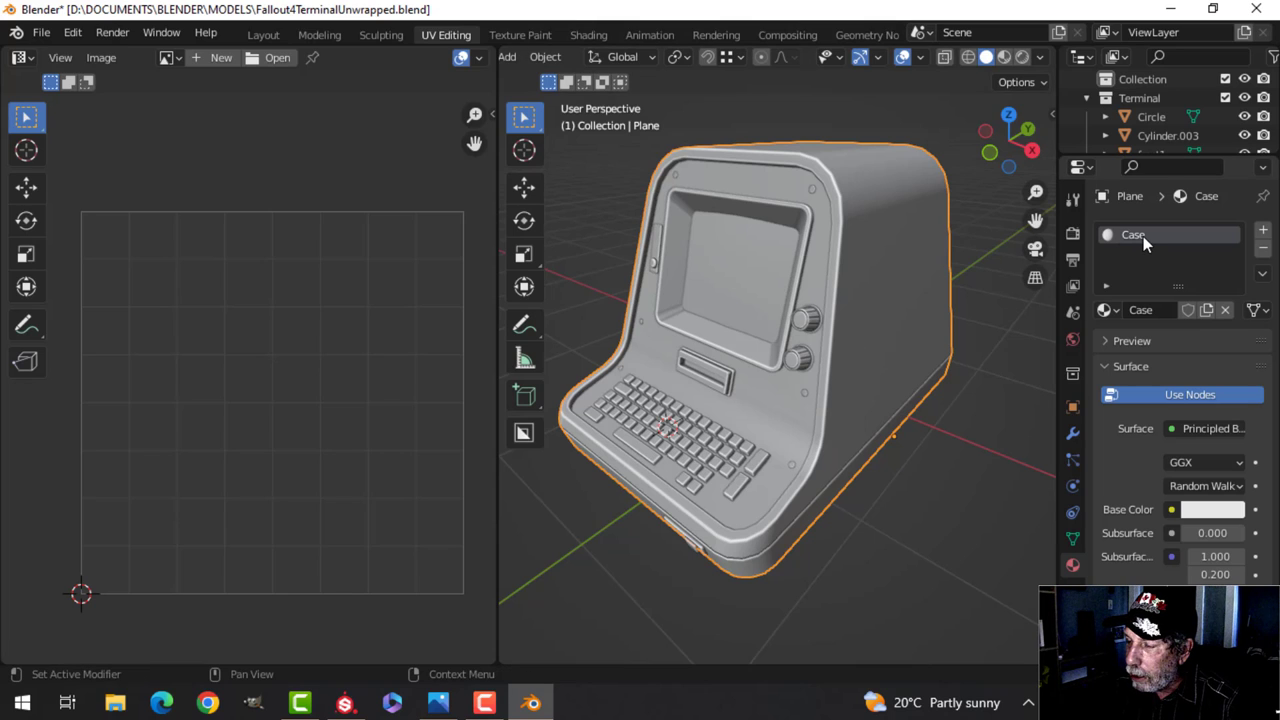
left_click(787, 198)
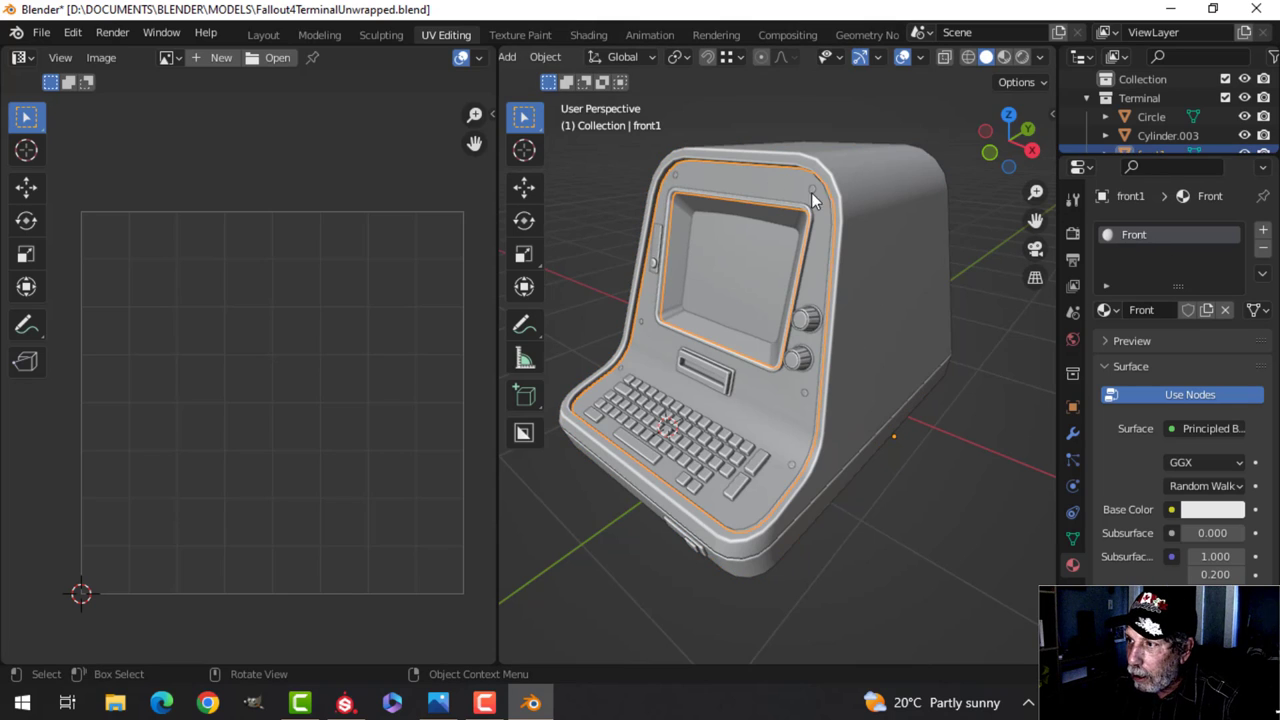
middle_click_drag(874, 318, 854, 321)
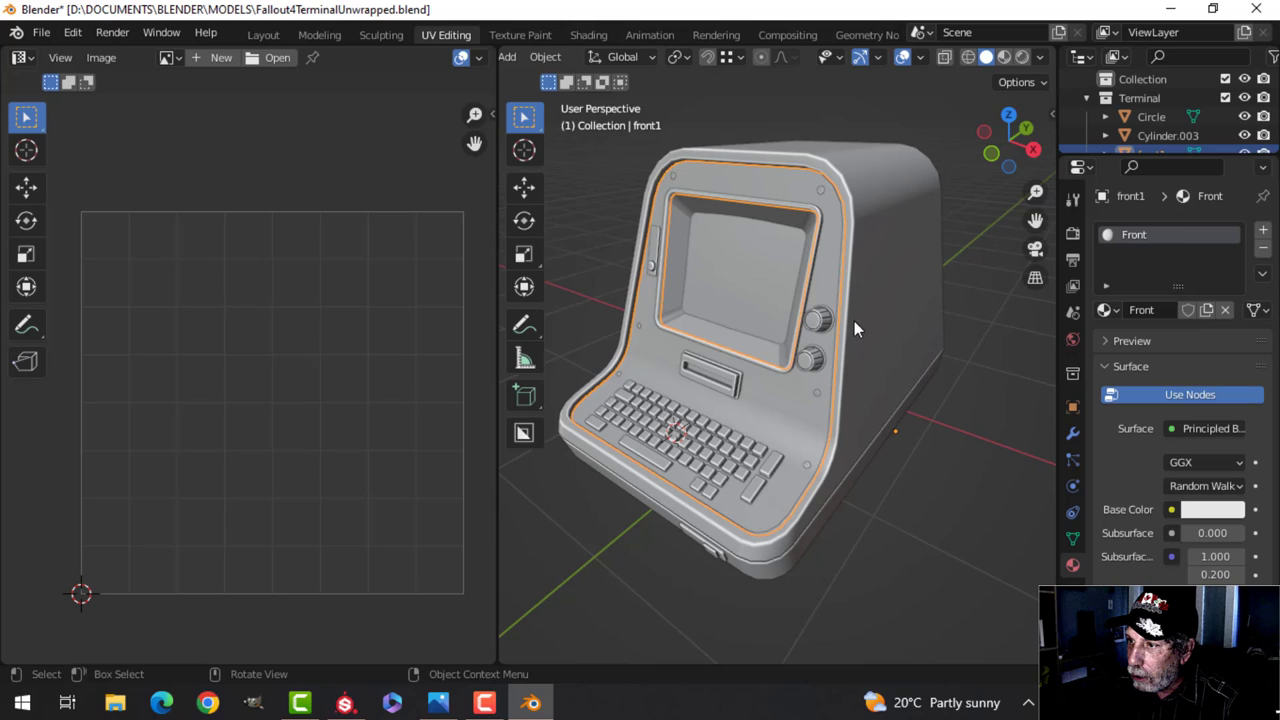
left_click(764, 354)
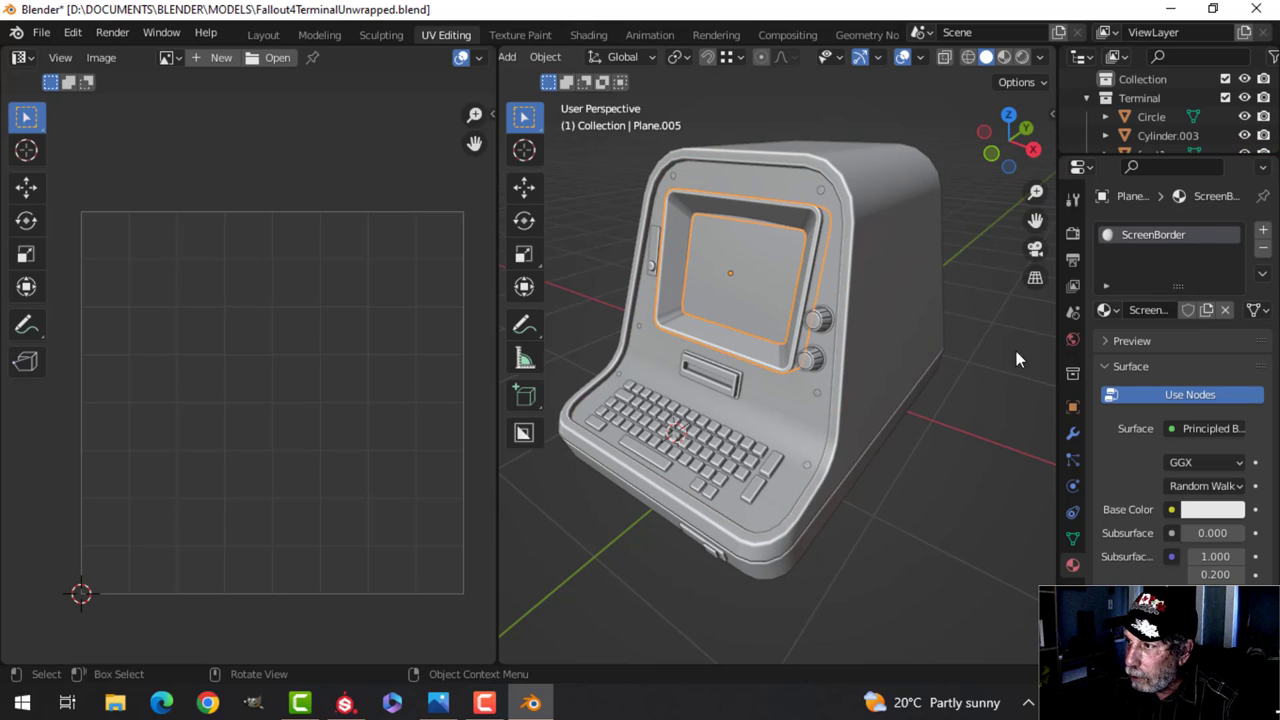
left_click(758, 271)
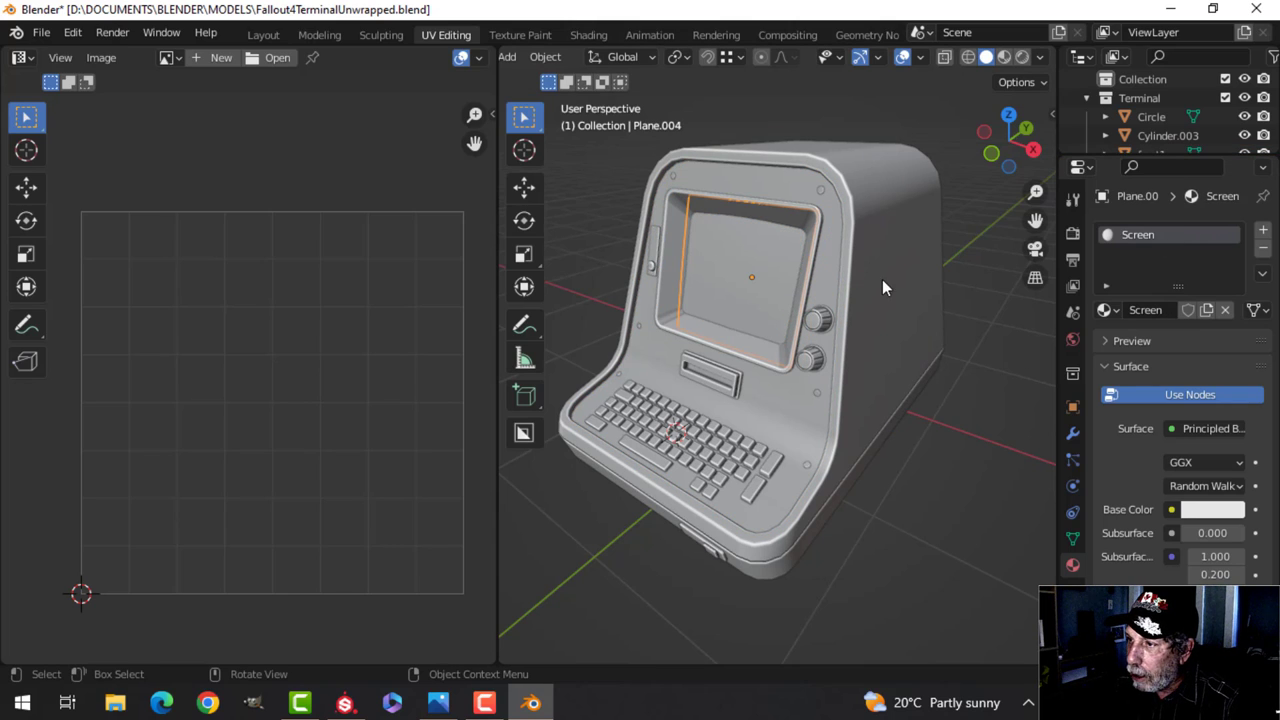
Check the materials assigned to the knobs, the metal parts and the keyboard keys, and clear the selection.
left_click(820, 321)
scroll(912, 356, "up", 4)
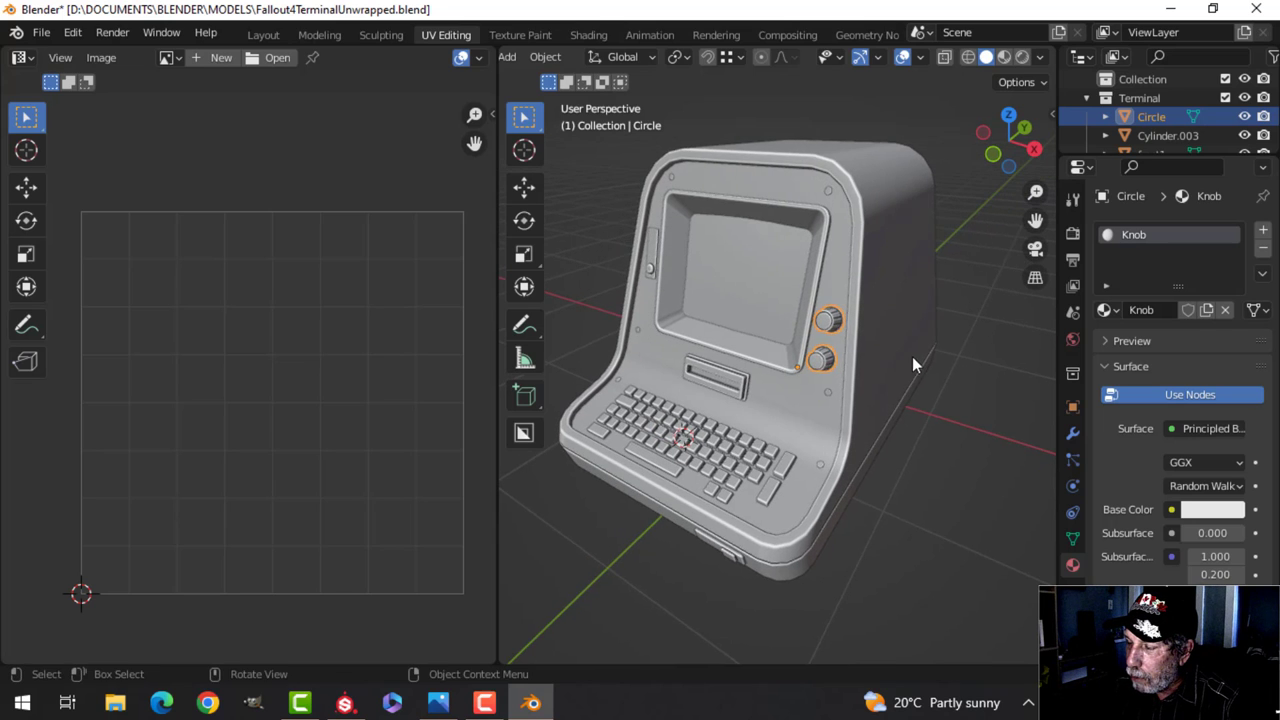
left_click(738, 360)
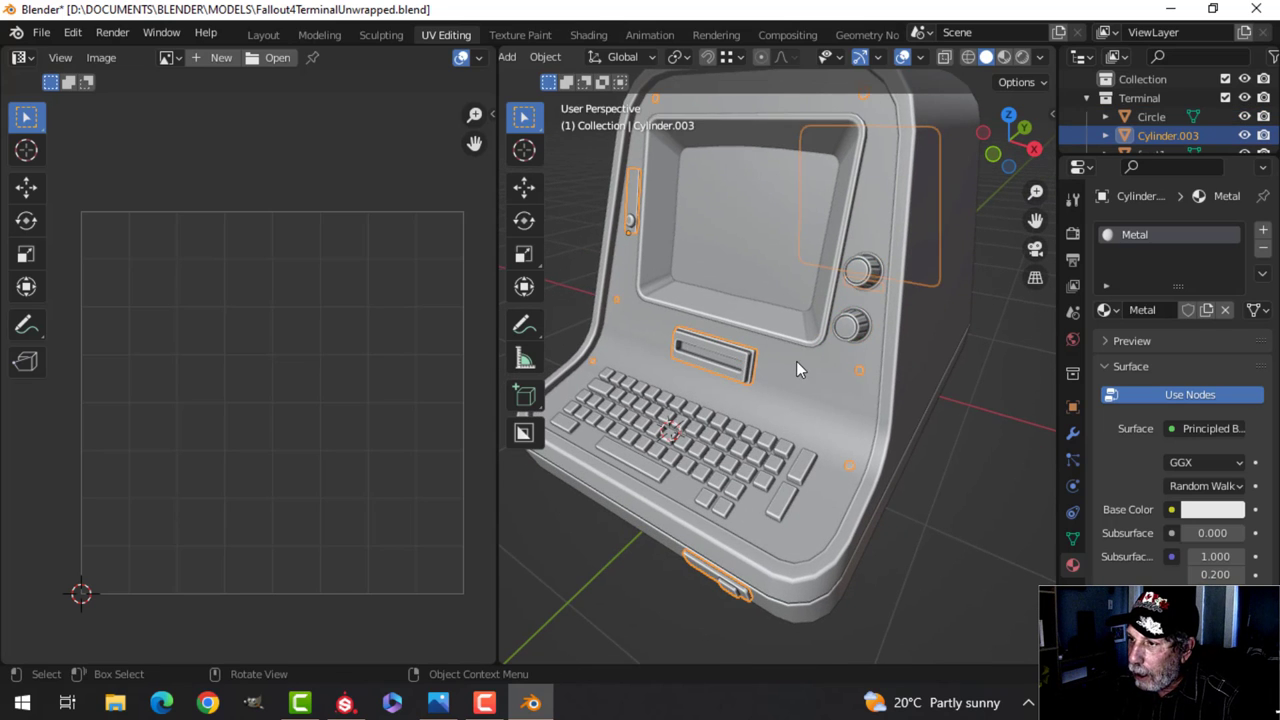
middle_click_drag(796, 361, 836, 375)
scroll(862, 422, "up", 2)
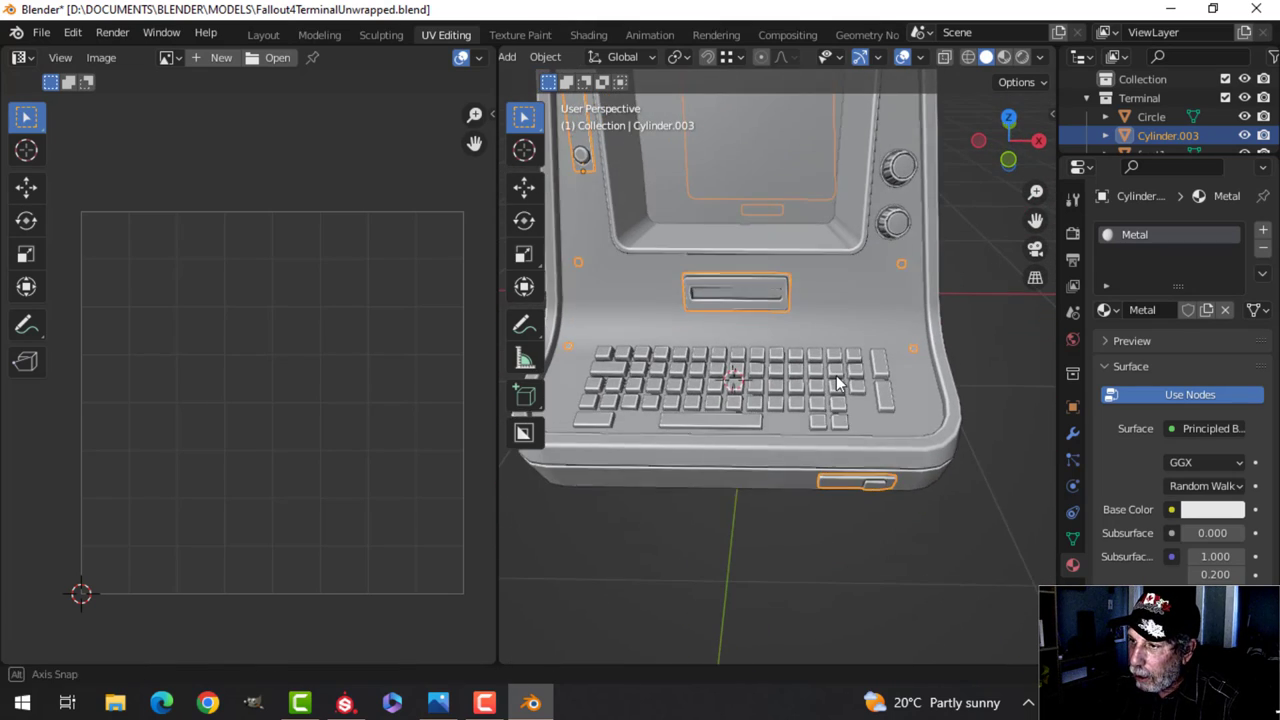
left_click(836, 377)
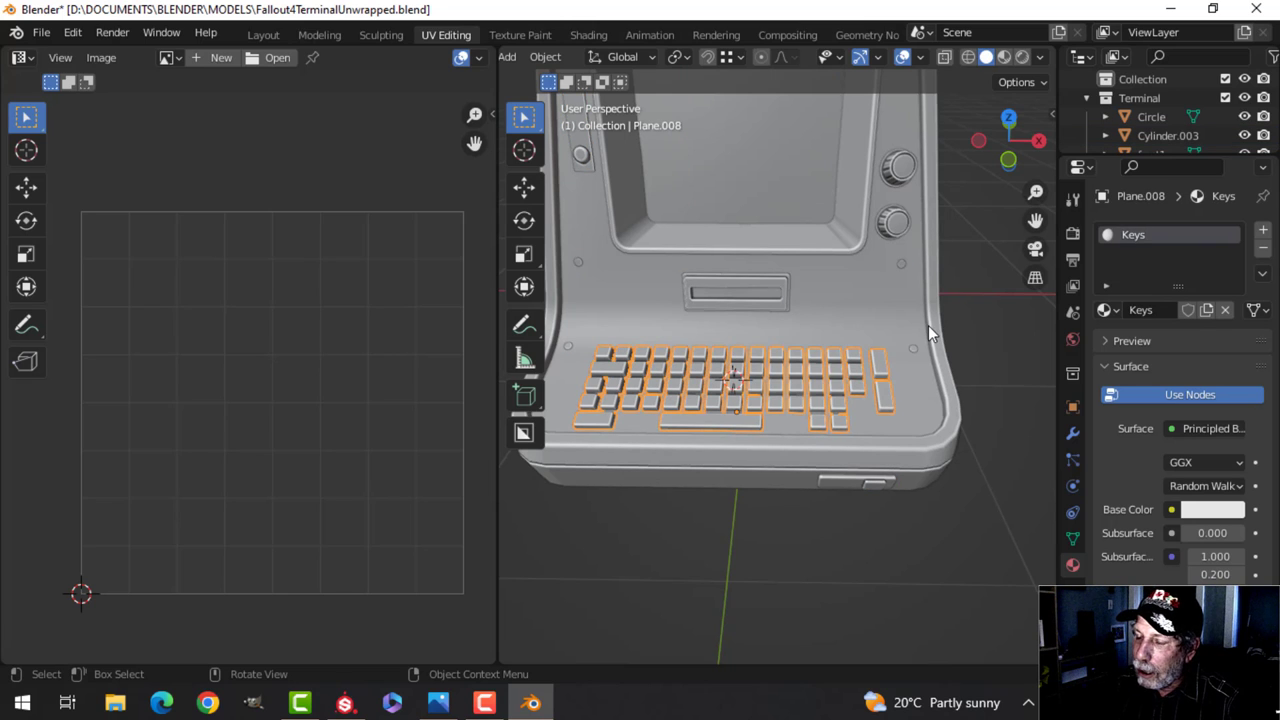
key("alt+a")
mouse_move(877, 333)
middle_mouse_down()
mouse_move(905, 342)
mouse_move(891, 348)
mouse_move(869, 321)
mouse_move(876, 355)
mouse_move(878, 318)
mouse_move(872, 349)
mouse_move(856, 348)
mouse_move(866, 340)
middle_mouse_up()
scroll(889, 340, "down", 3)
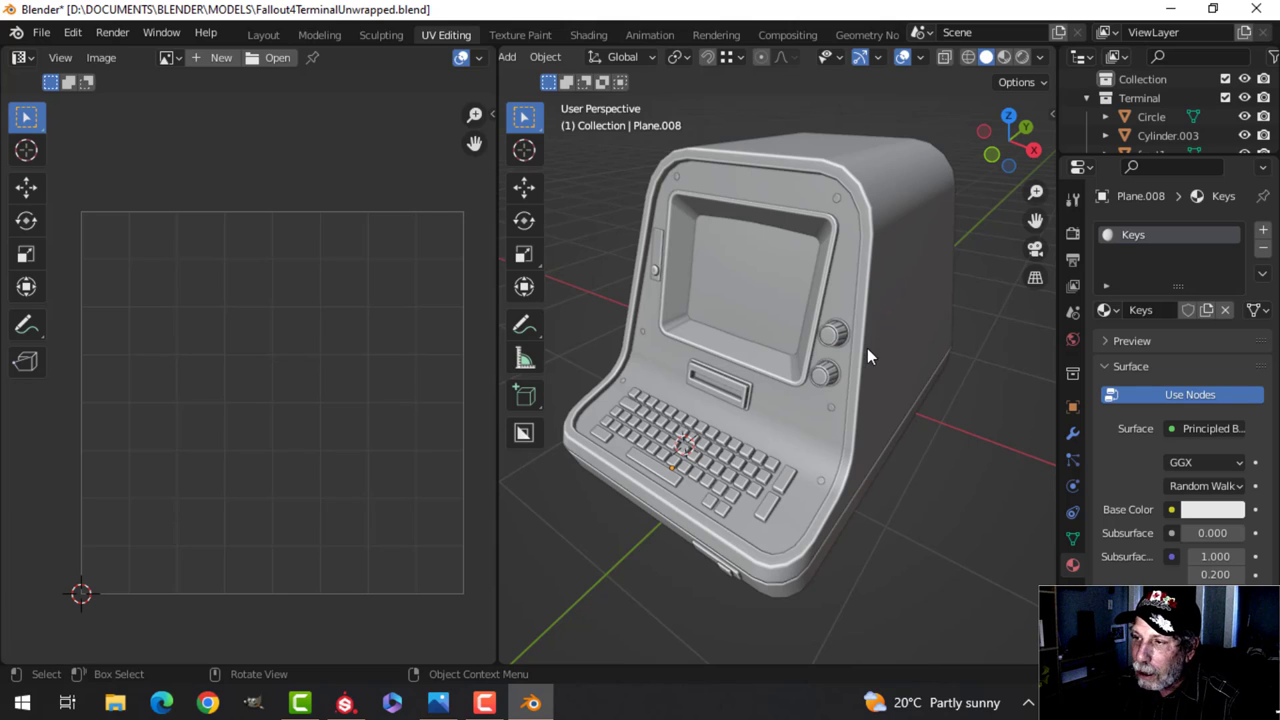
Inspect the UV layouts of the screen border and the front panel in Edit Mode.
left_click(891, 279)
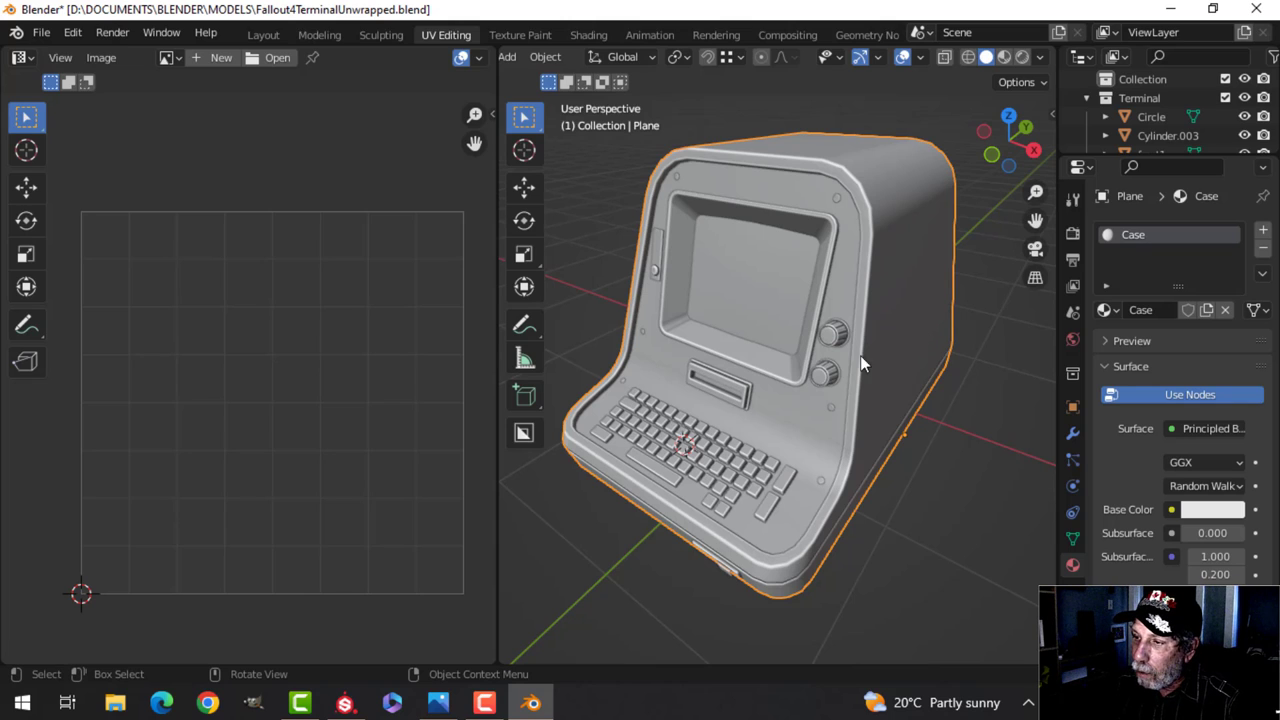
left_click(744, 352)
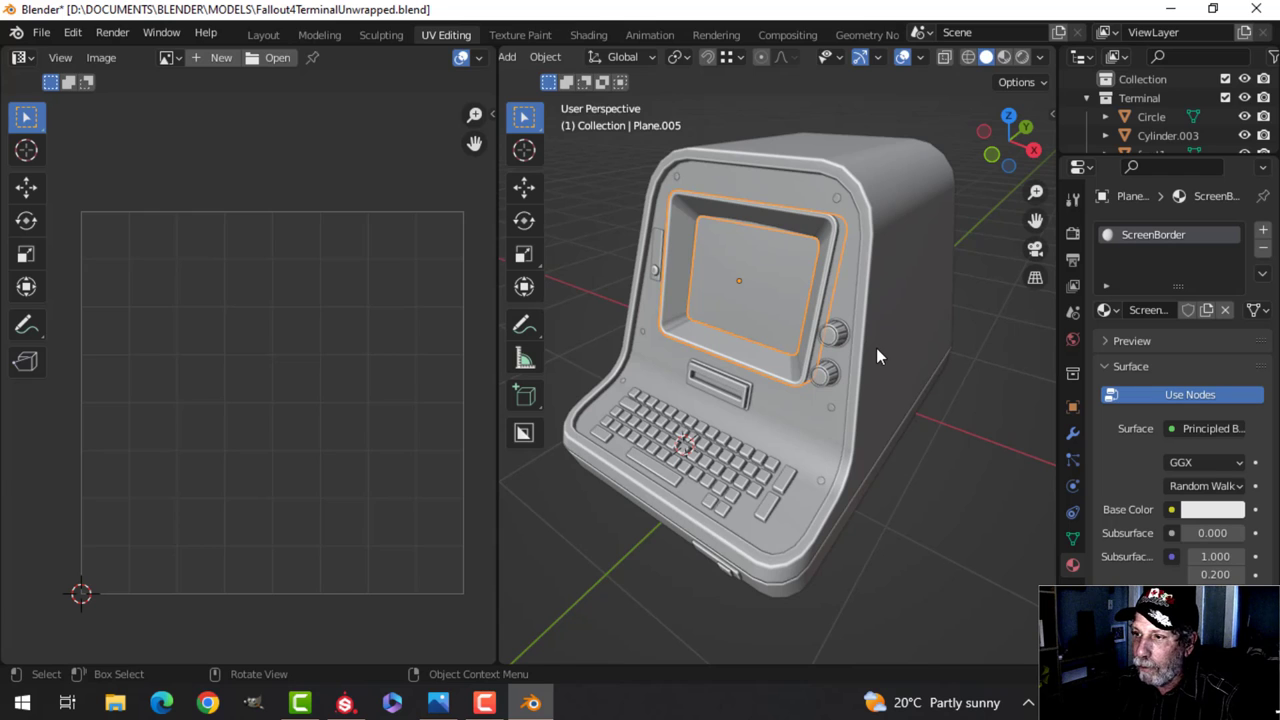
key("Tab")
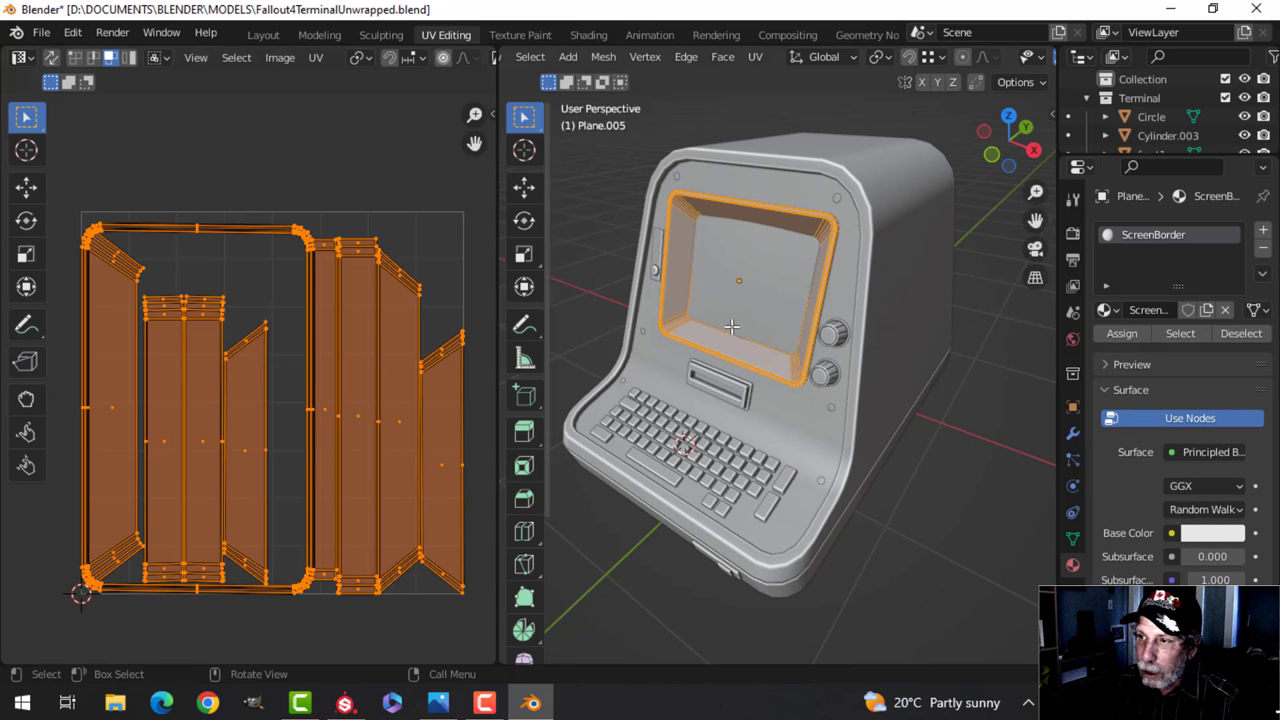
mouse_move(880, 320)
middle_mouse_down()
mouse_move(828, 357)
mouse_move(737, 337)
mouse_move(880, 310)
mouse_move(832, 314)
mouse_move(866, 304)
middle_mouse_up()
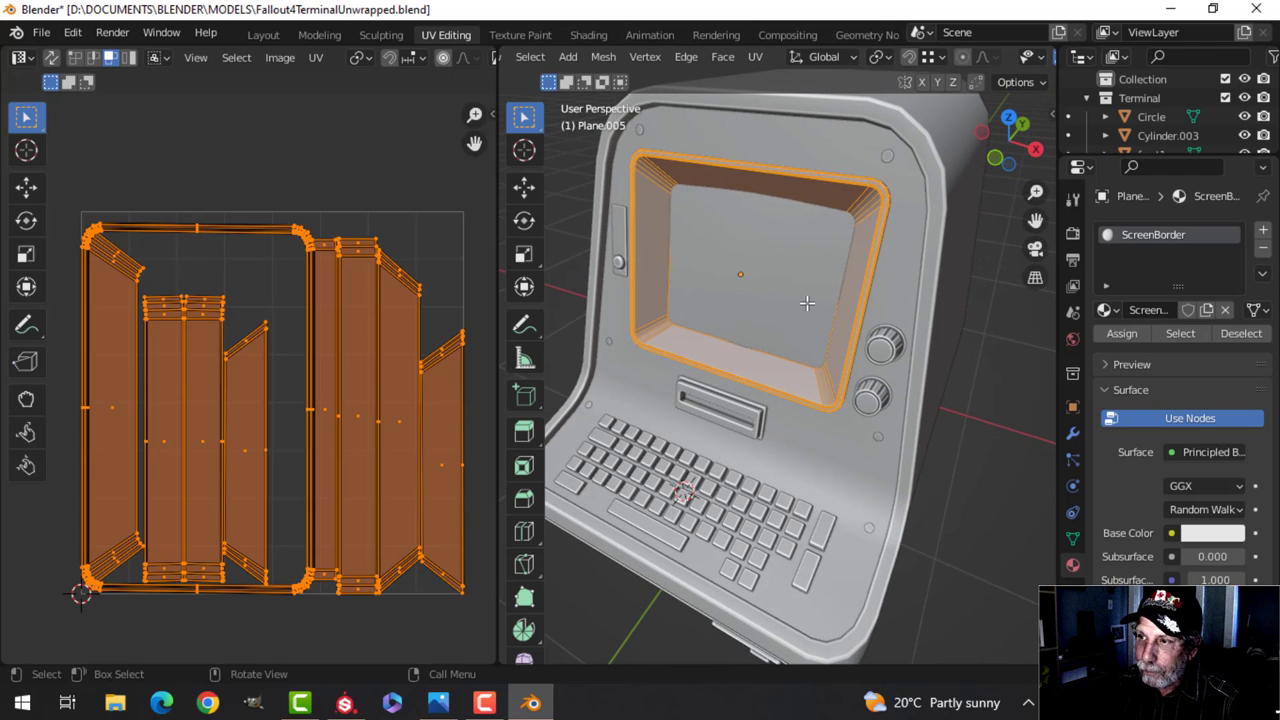
key("Tab")
left_click(829, 190)
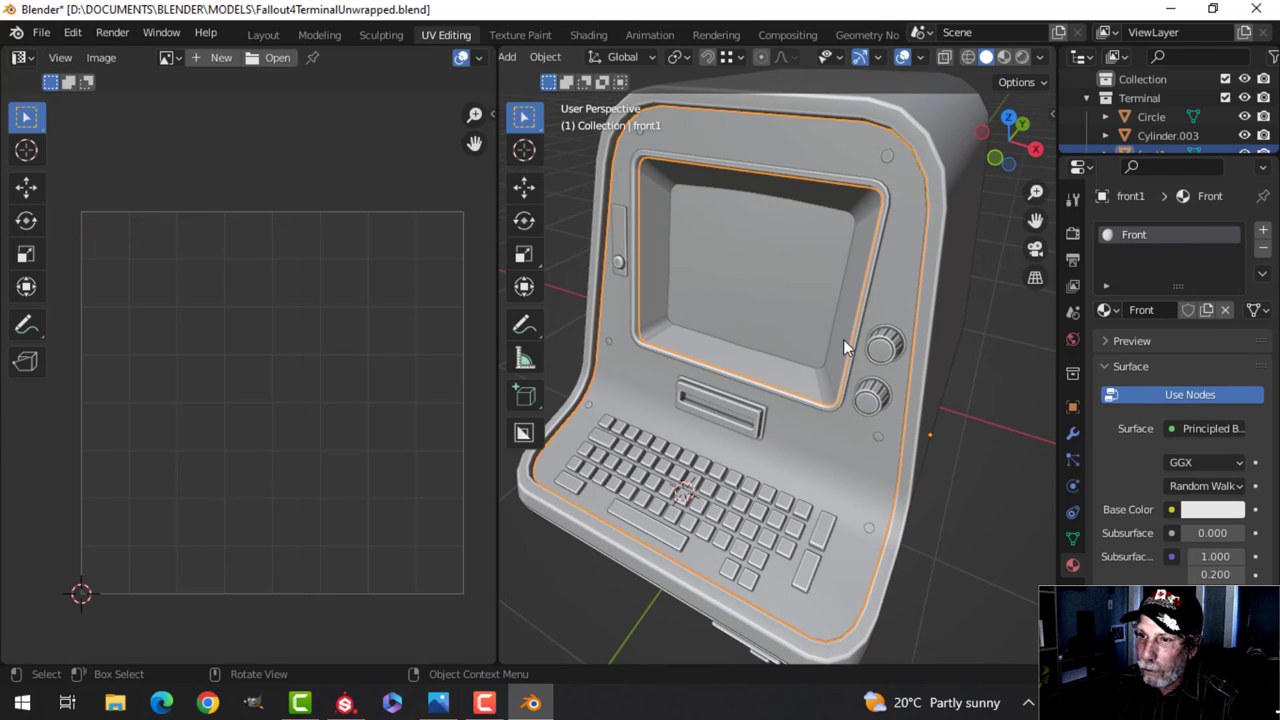
key("Tab")
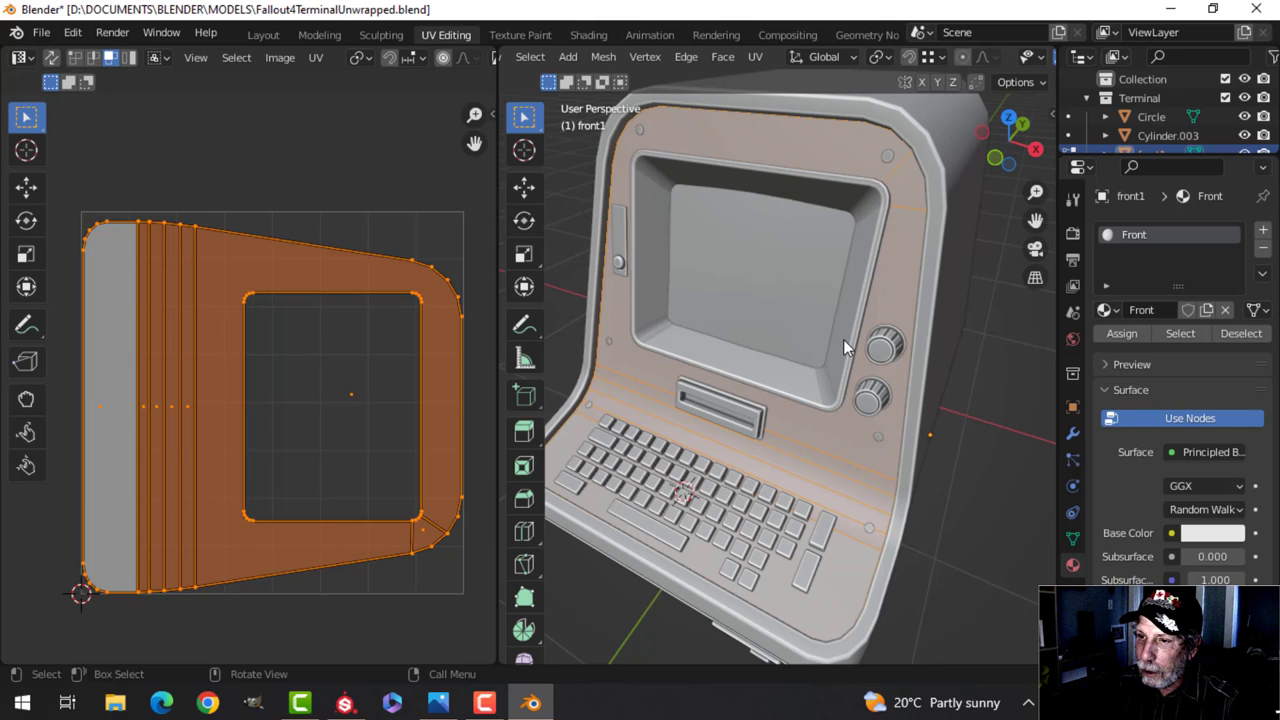
key("Tab")
Inspect the UV layouts of the metal parts and the keyboard keys in Edit Mode.
middle_click_drag(843, 339, 761, 354)
left_click(760, 346)
key("Tab")
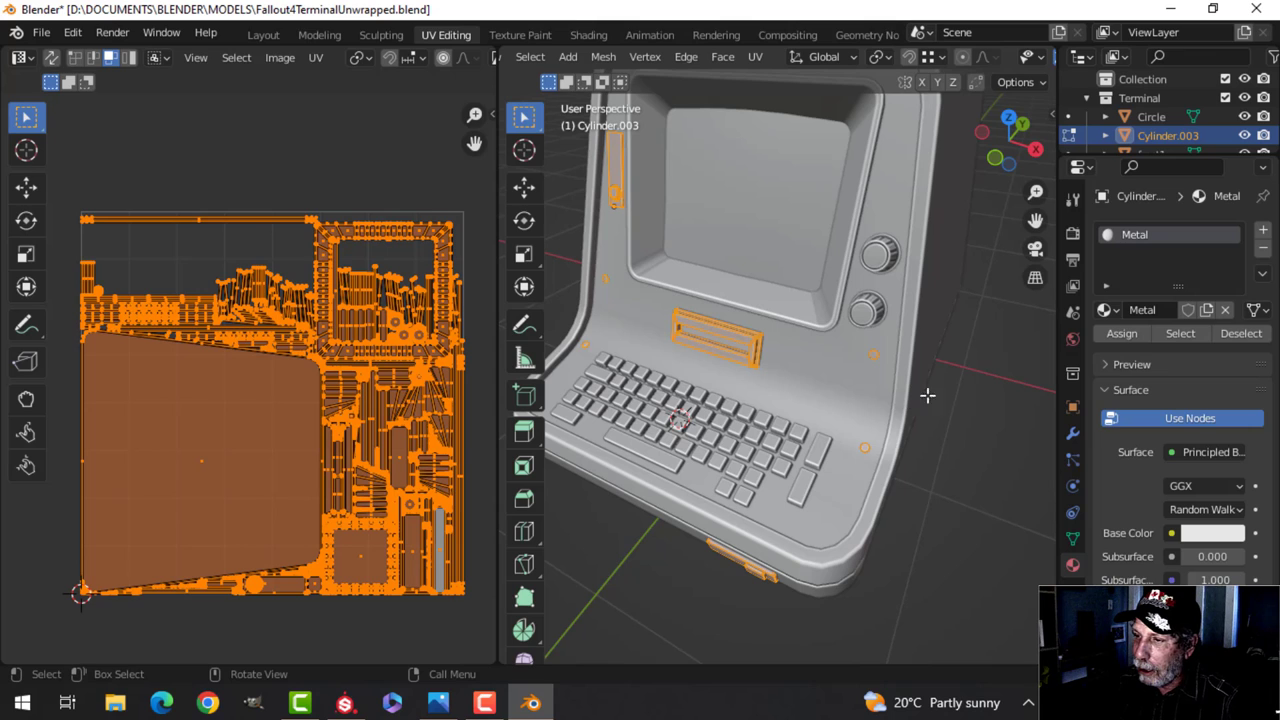
key("Tab")
left_click(756, 429)
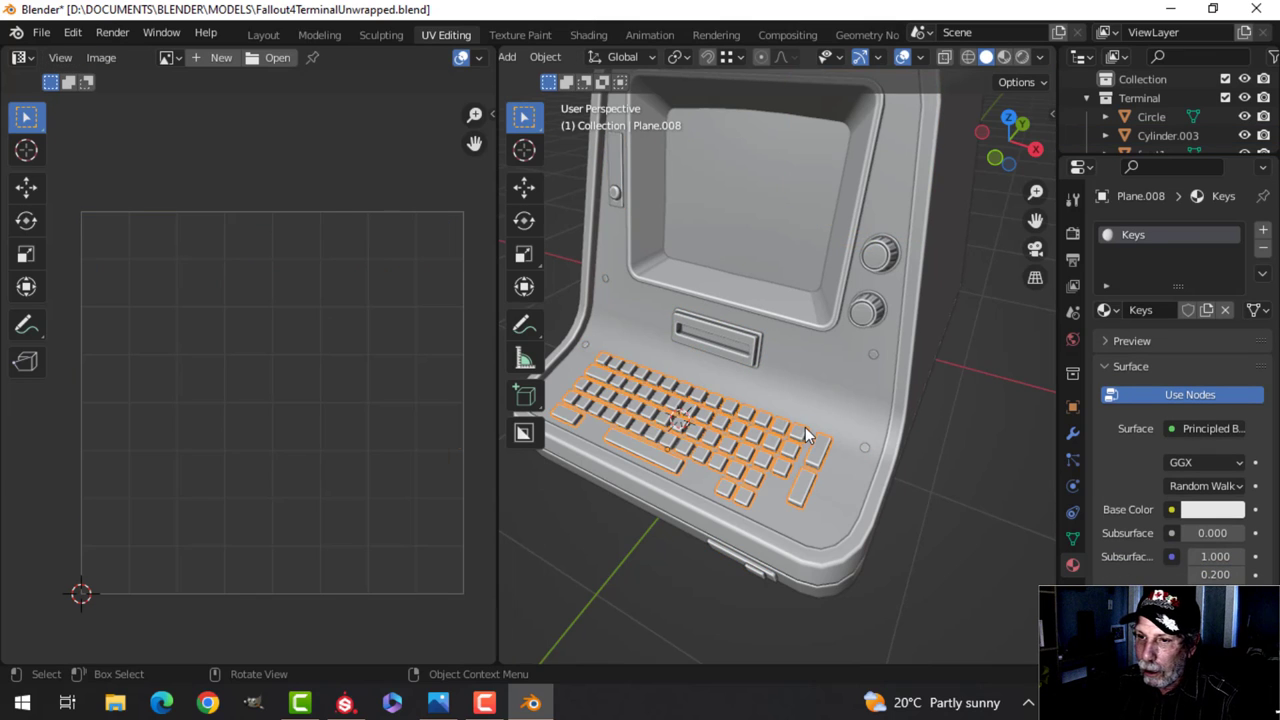
key("Tab")
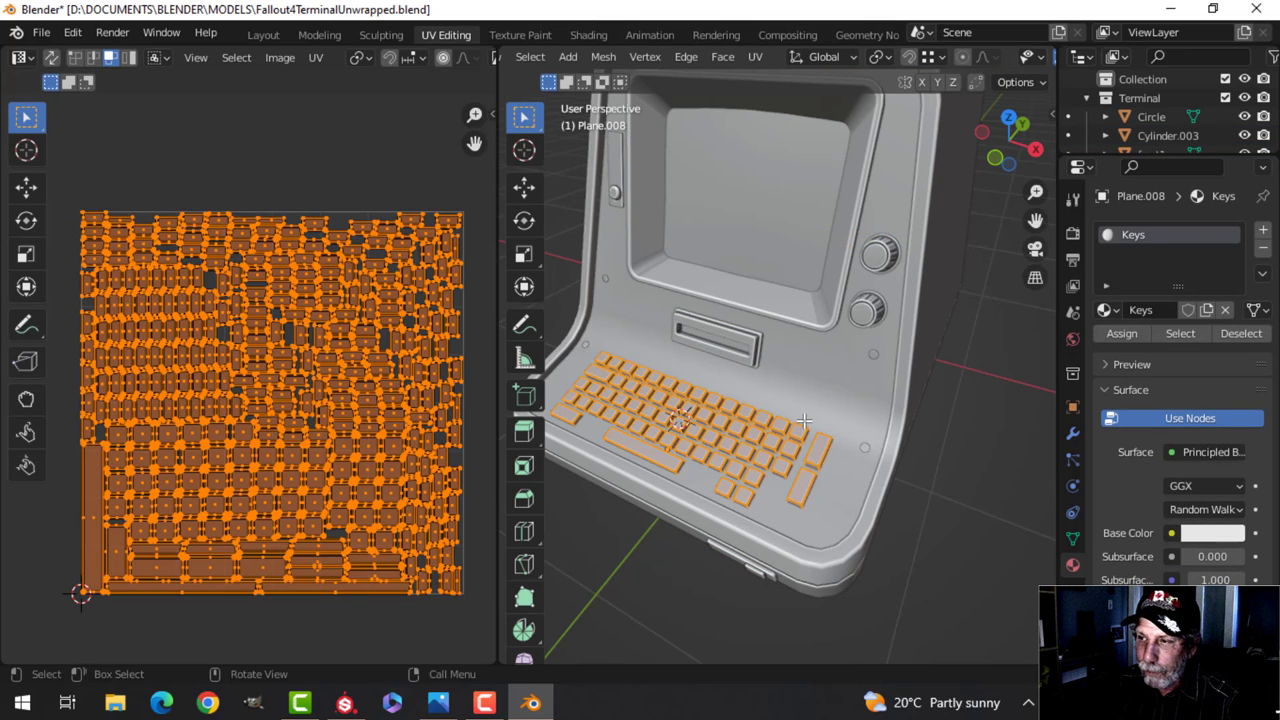
key("Tab")
Open the two knobs in Edit Mode and examine their UV layout and seams up close.
middle_click_drag(910, 372, 836, 333)
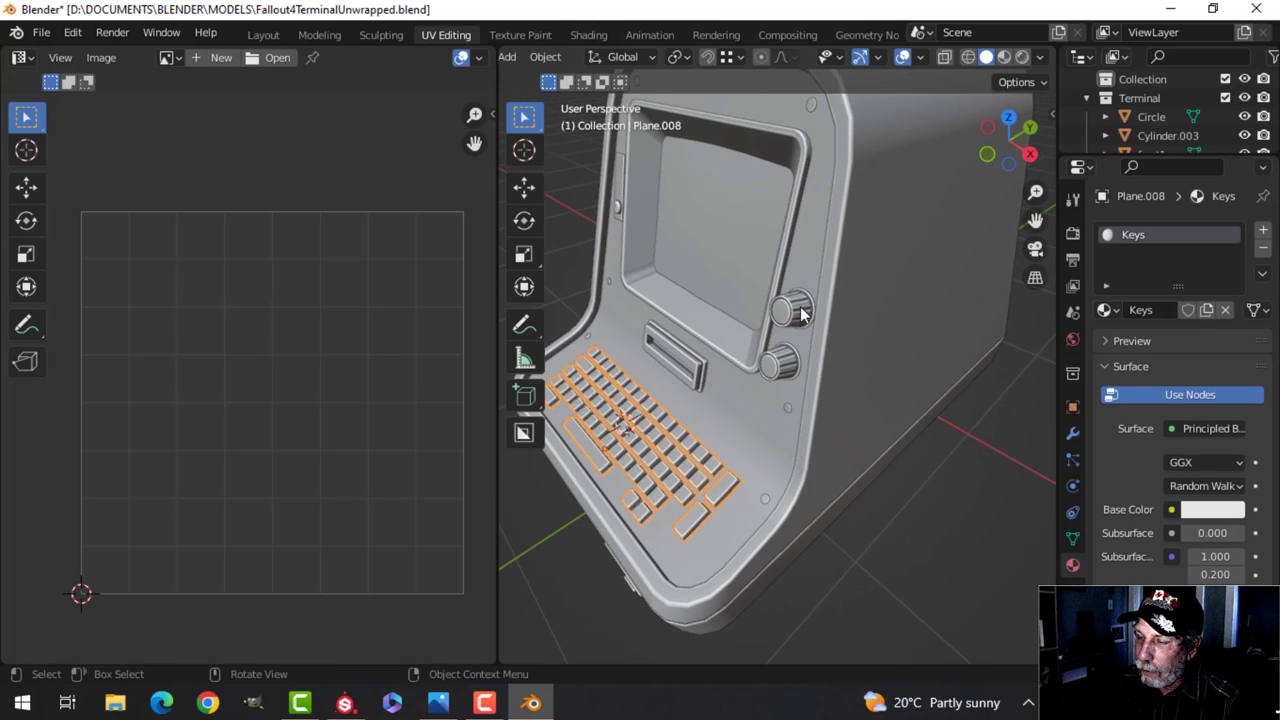
left_click(800, 312)
scroll(844, 365, "up", 5)
key("Tab")
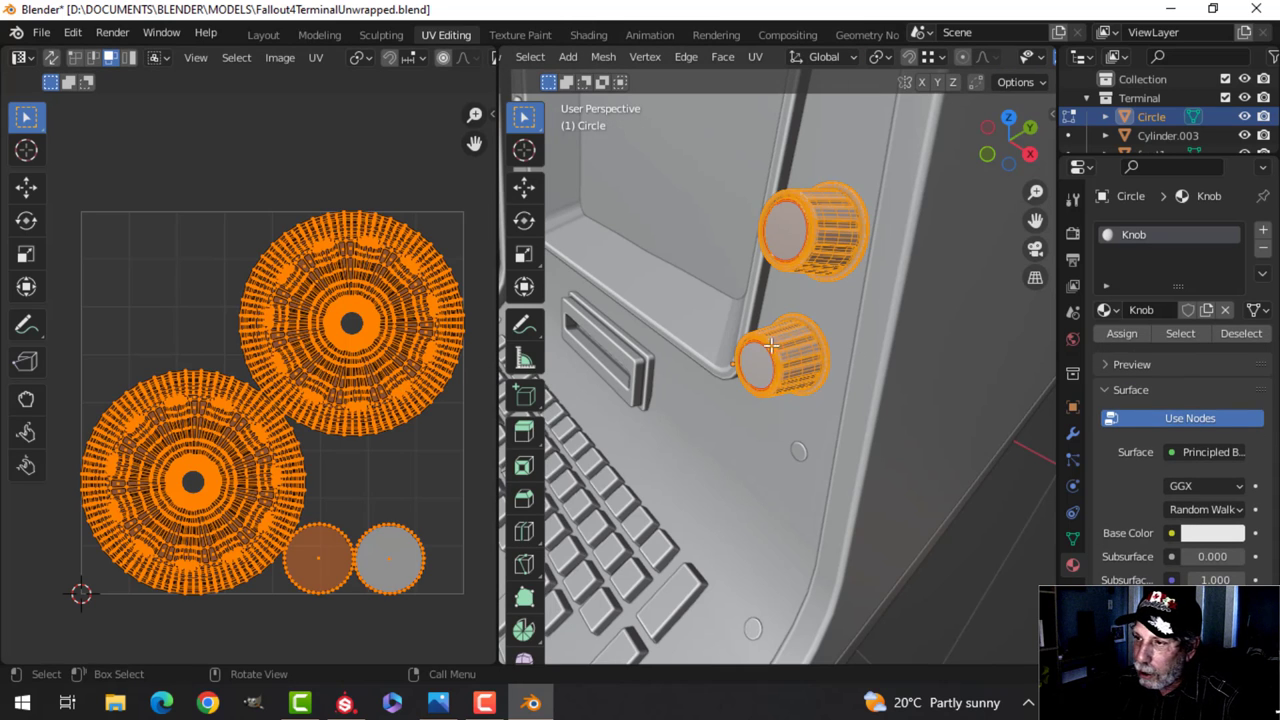
left_click(866, 305)
middle_click_drag(914, 271, 834, 324, "shift")
scroll(834, 324, "up", 4)
middle_click_drag(700, 224, 799, 254, "shift")
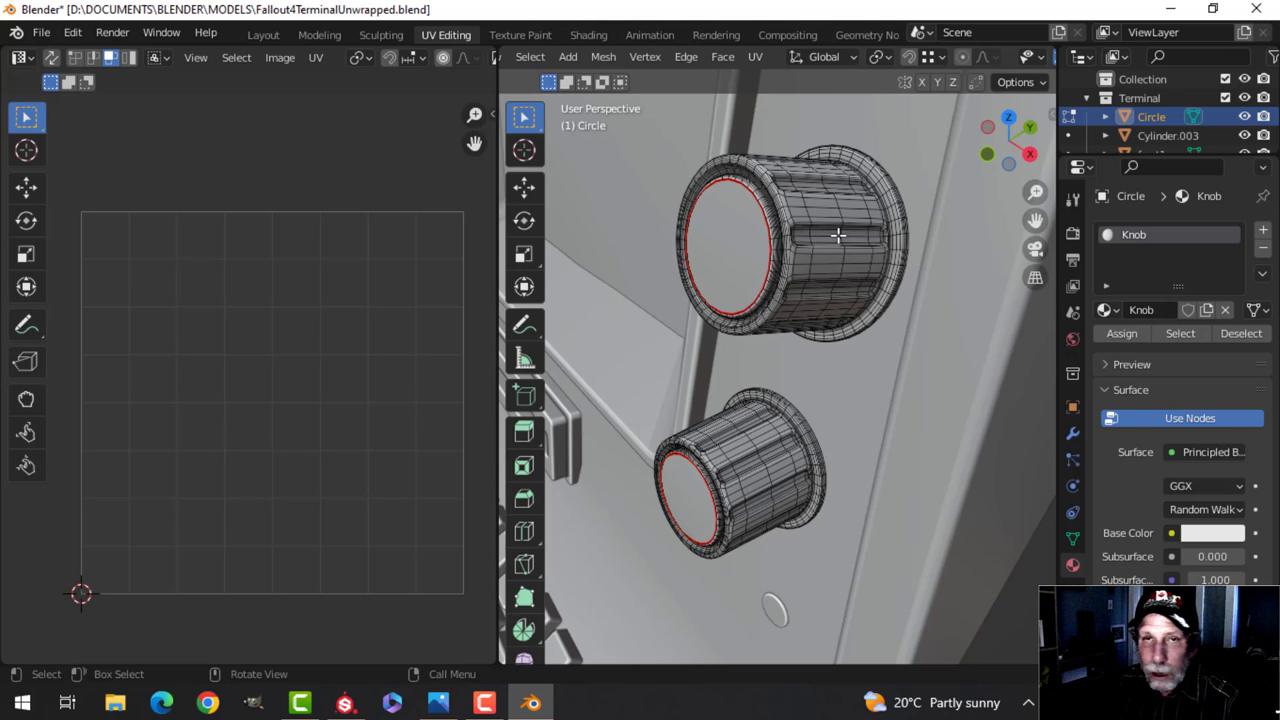
Merge all vertices of the knob mesh by distance, check the object's modifiers and clear the selection.
key("a")
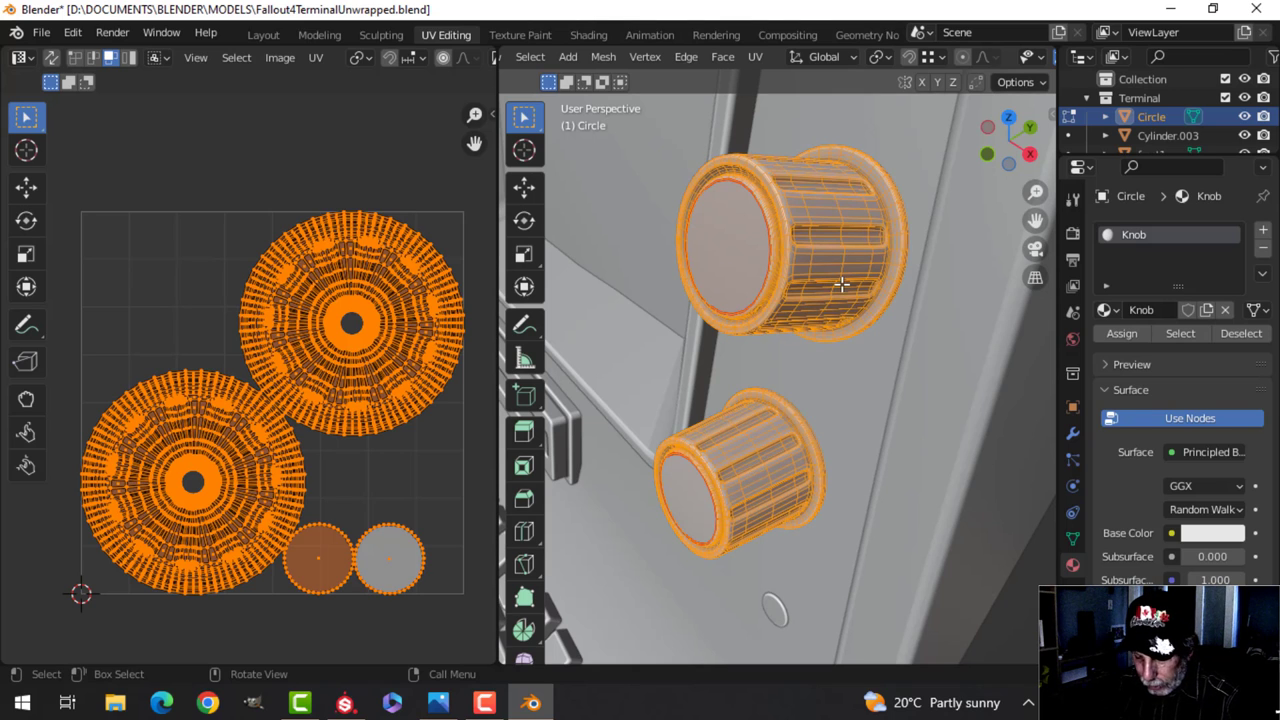
key("m")
left_click(781, 353)
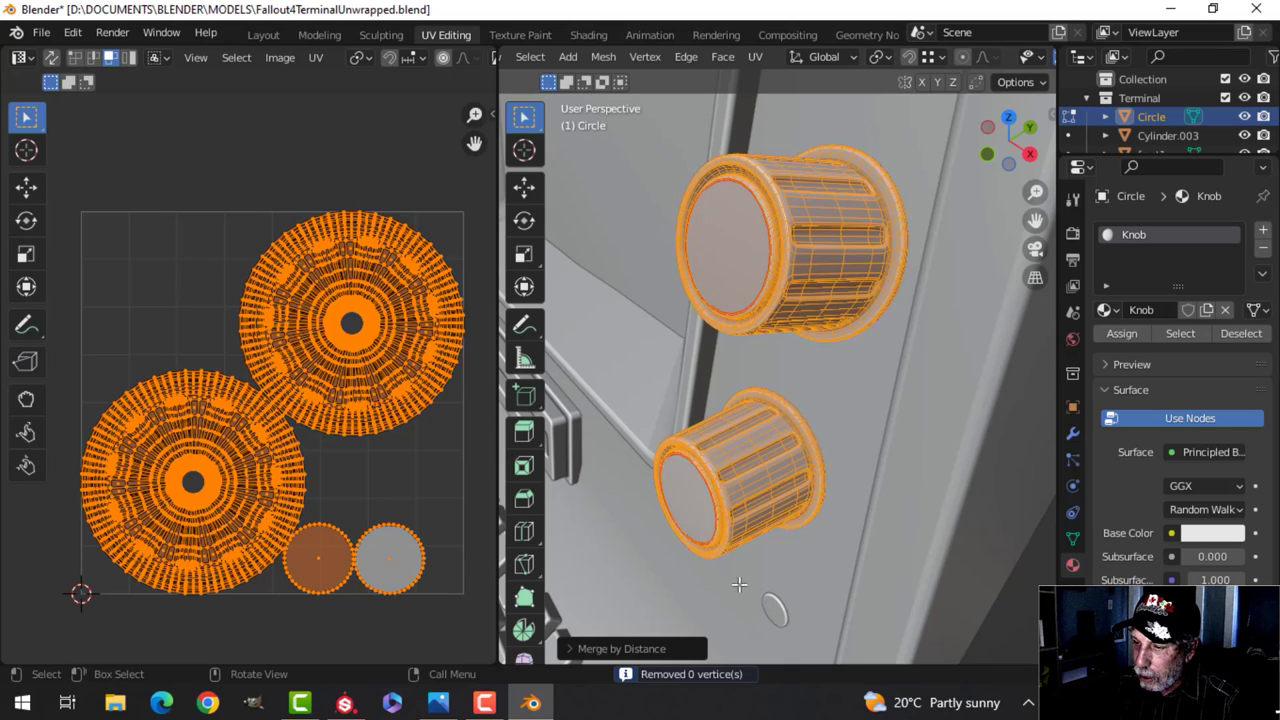
left_click(1073, 433)
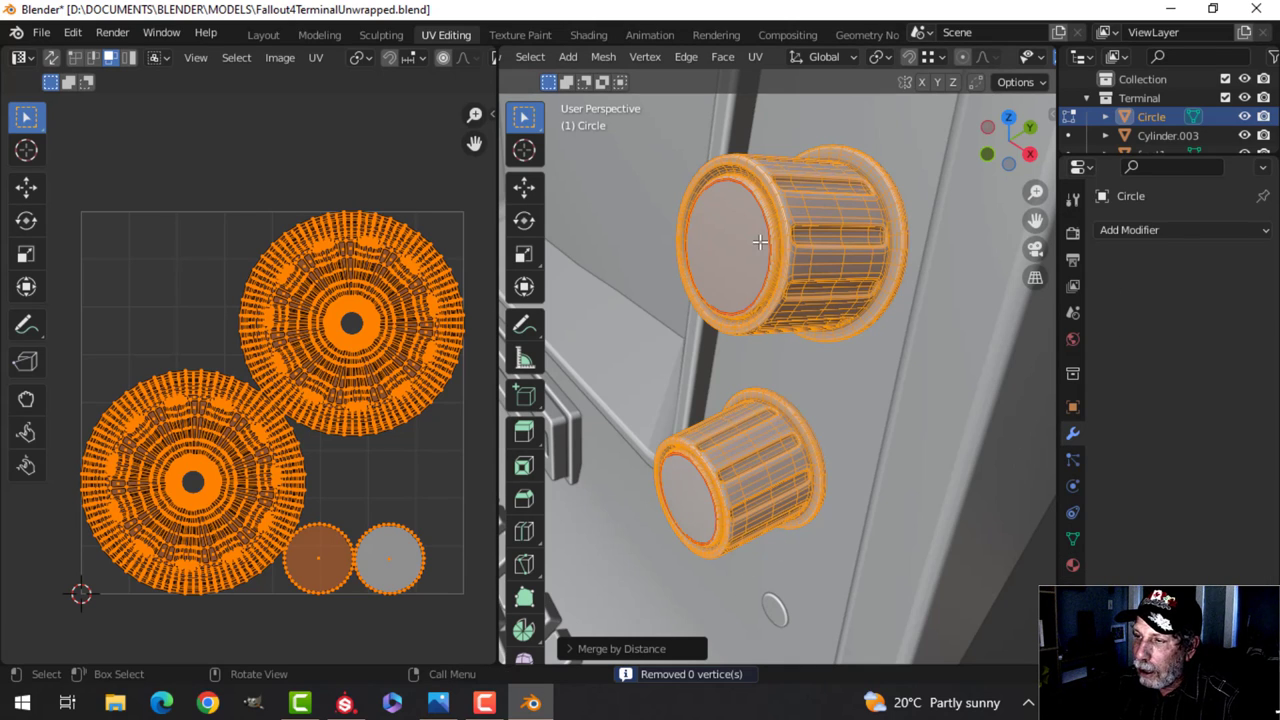
key("alt+a")
middle_click_drag(759, 242, 762, 262)
scroll(759, 242, "up", 6)
scroll(754, 215, "down", 6)
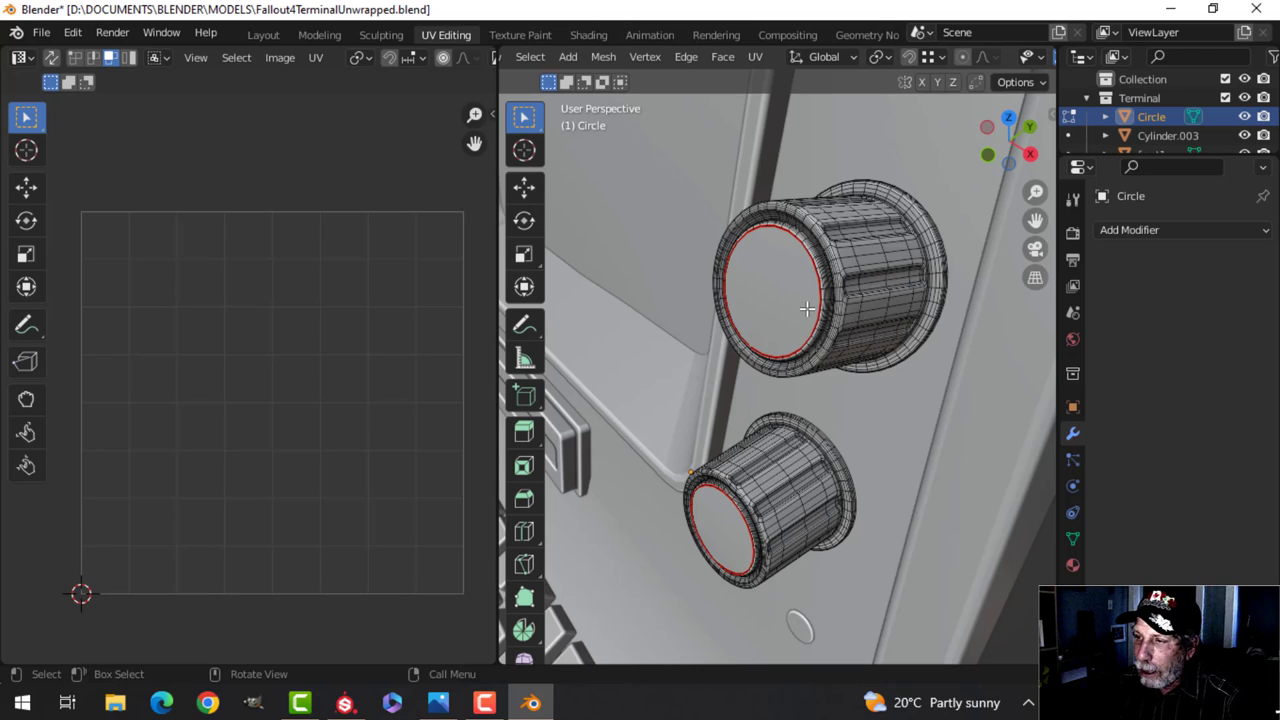
Move the first knob cap's round UV island into the empty upper-left area of the UV square and enlarge it.
key("a")
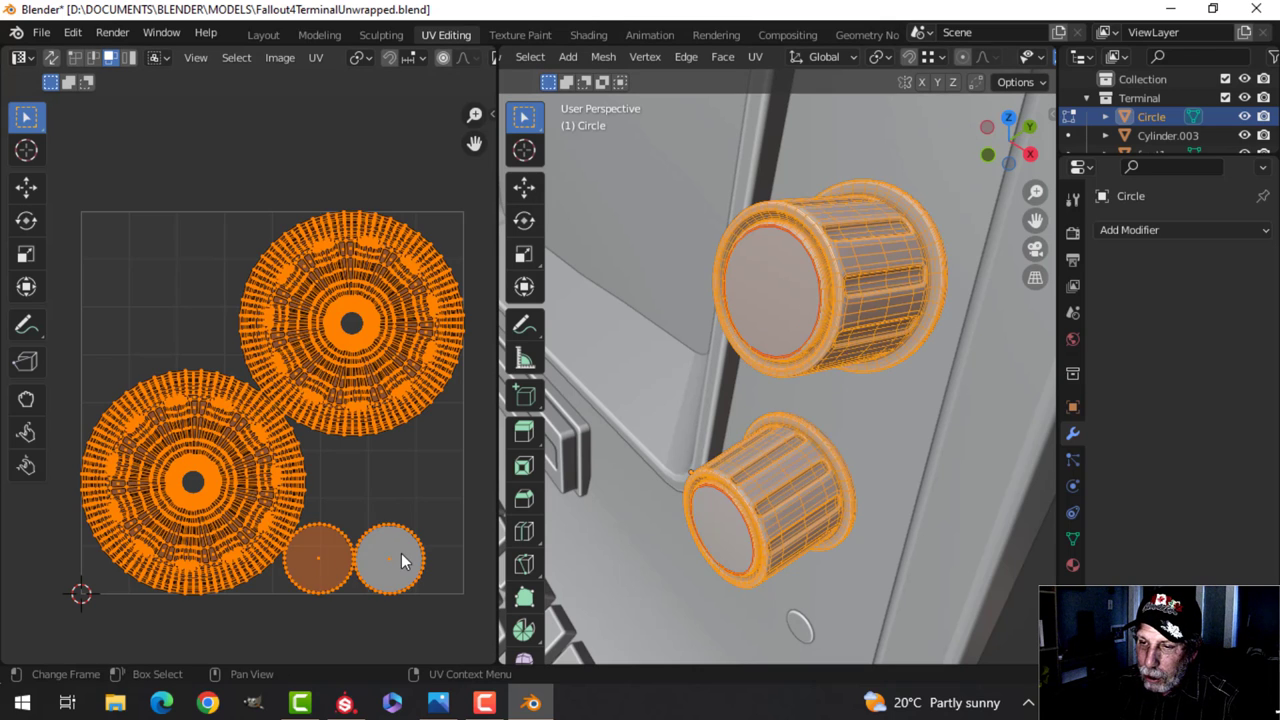
left_click(330, 564)
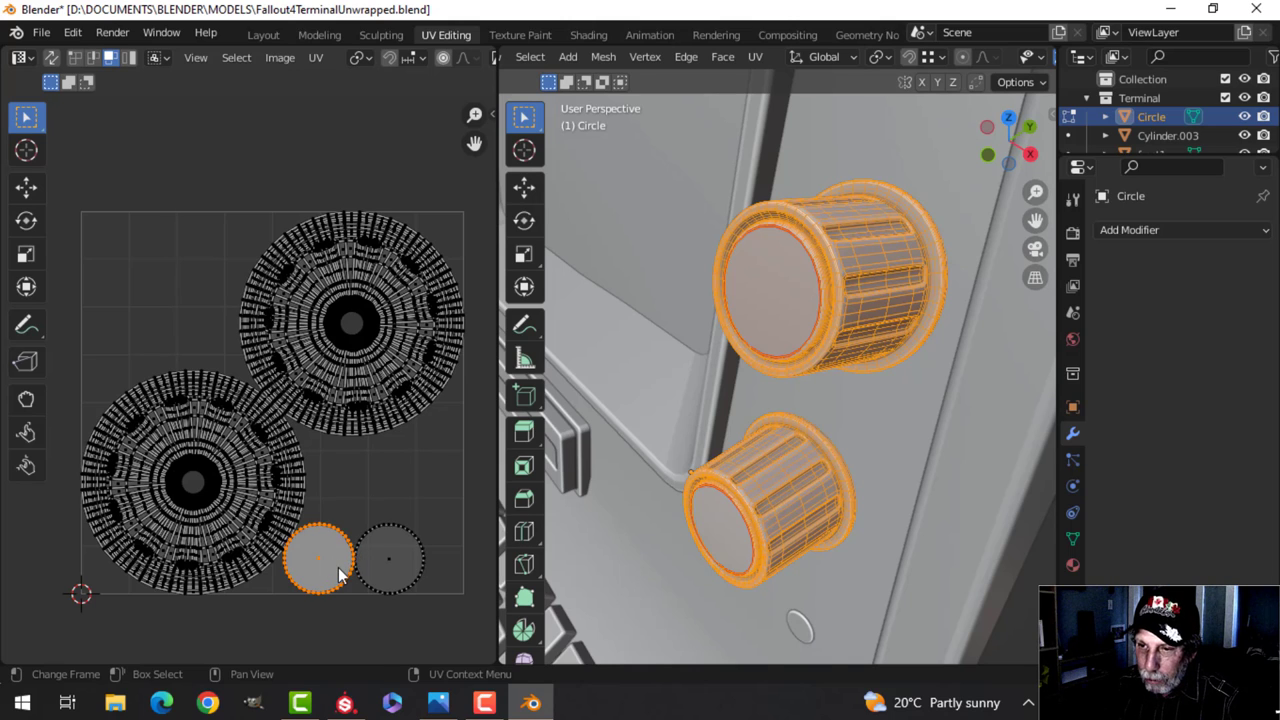
key("g")
left_click(177, 304)
key("s")
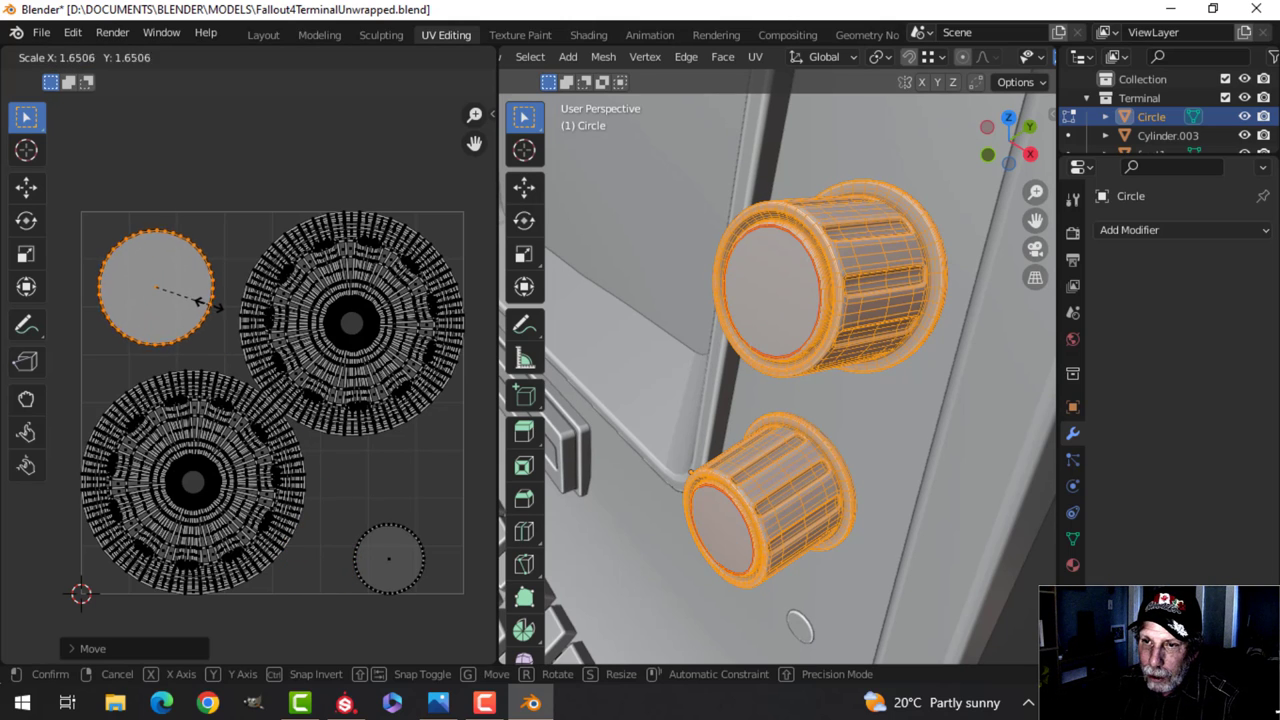
left_click(221, 310)
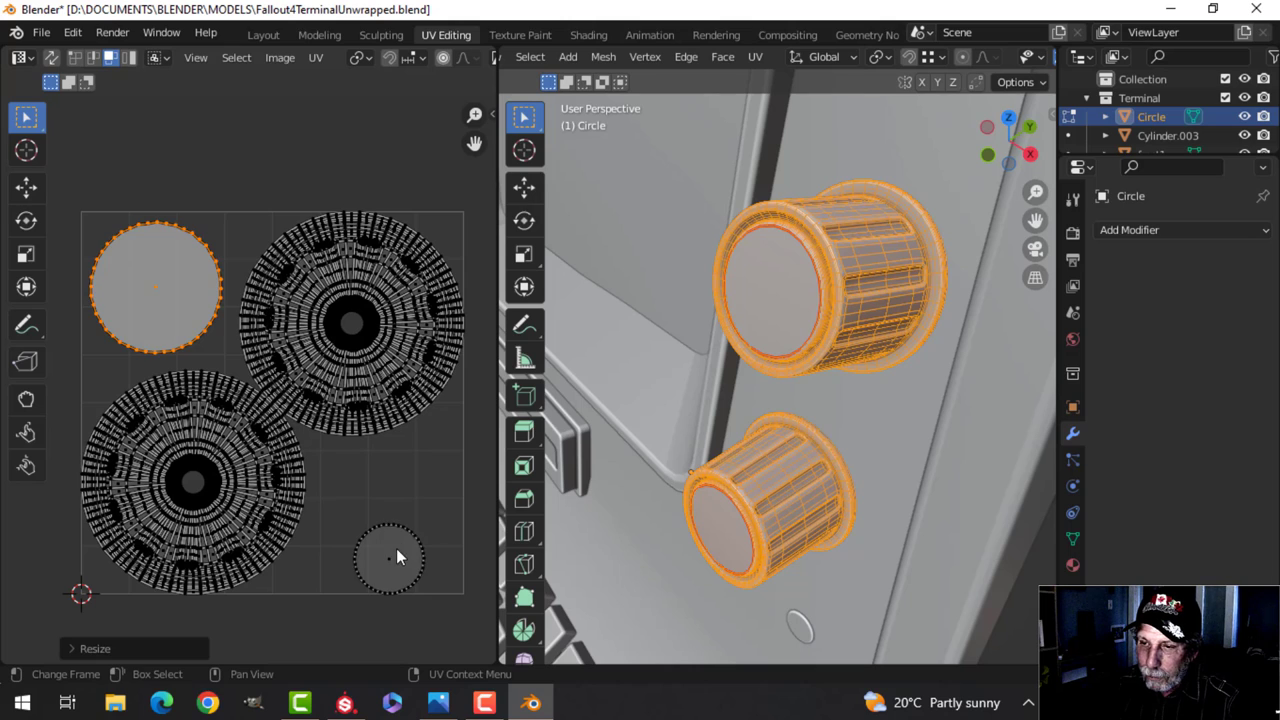
Enlarge the other knob cap's round UV island to fill the free lower-right area of the UV square.
left_click(396, 556)
key("g")
left_click(382, 520)
key("s")
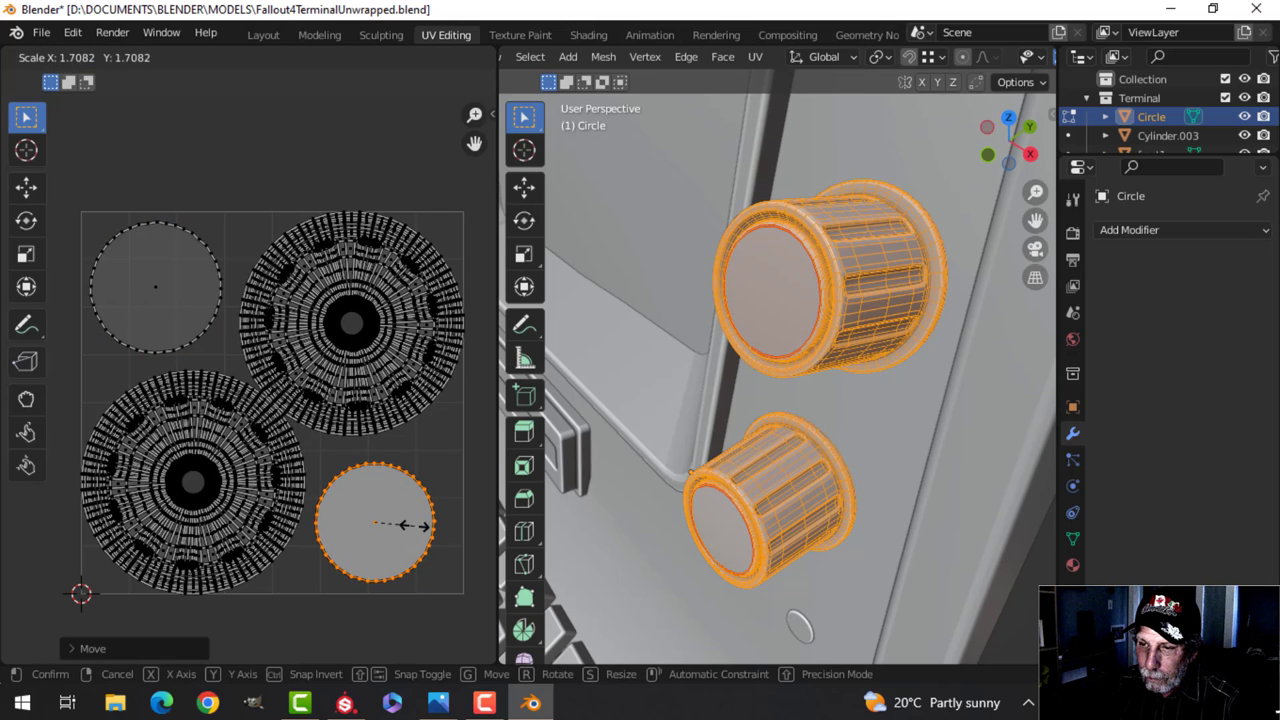
left_click(424, 523)
key("g")
left_click(430, 517)
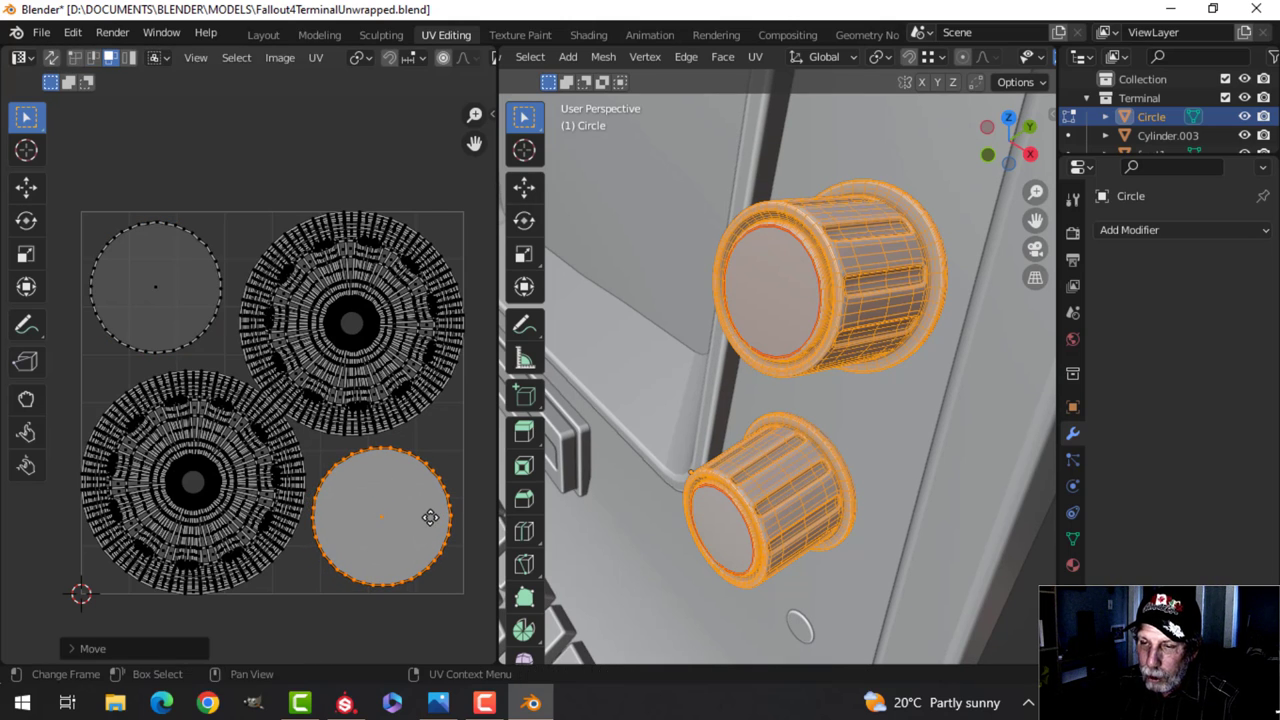
Deselect the whole knob mesh and return to Object Mode.
key("Tab")
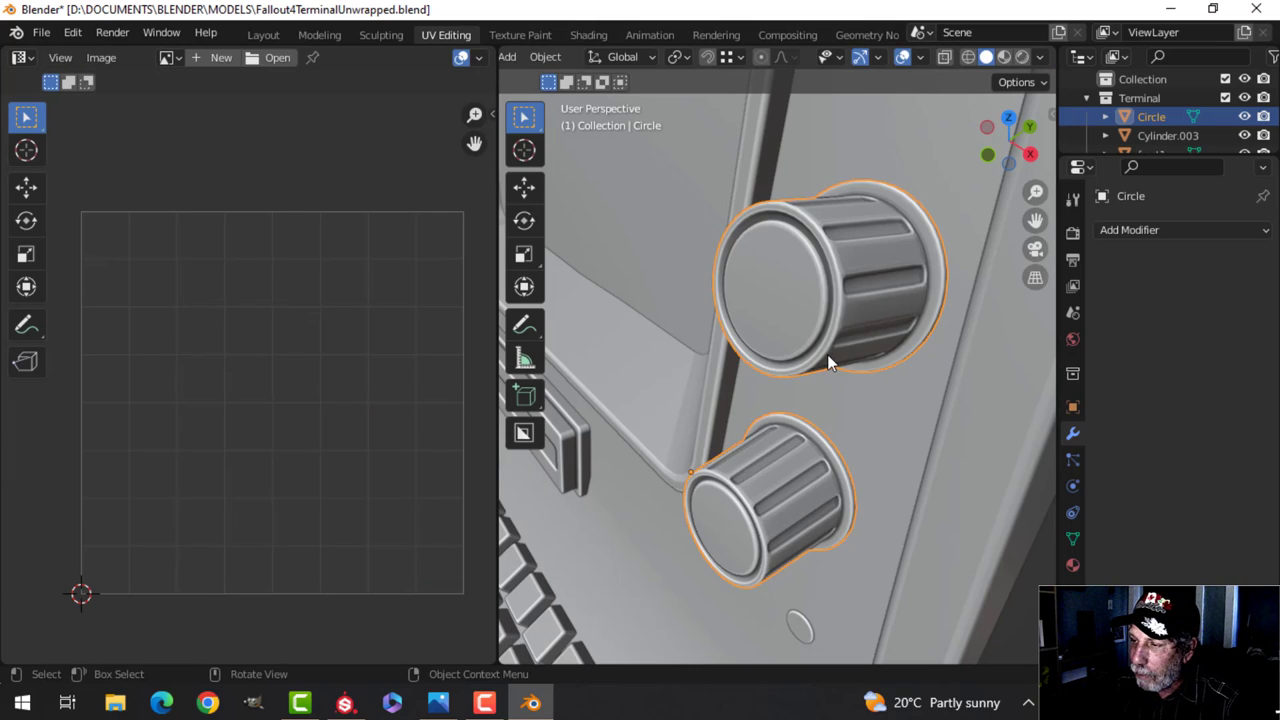
key("Tab")
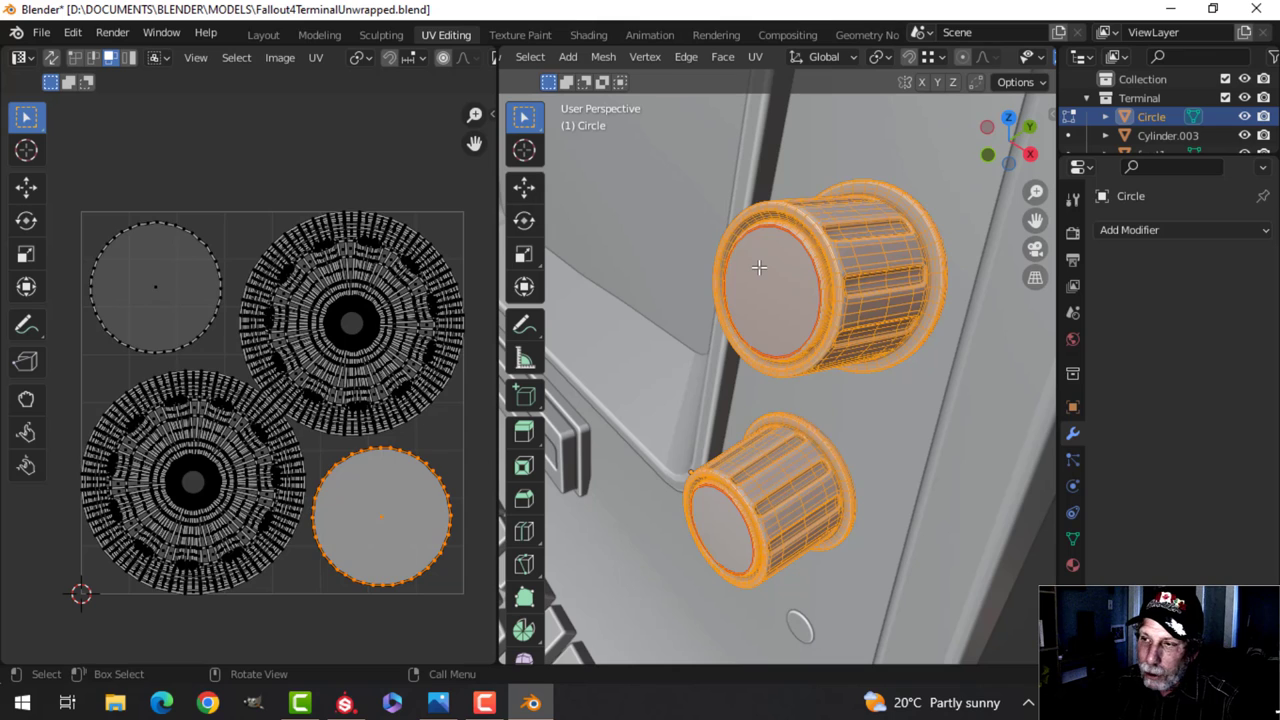
key("alt+a")
key("Tab")
scroll(823, 321, "down", 6)
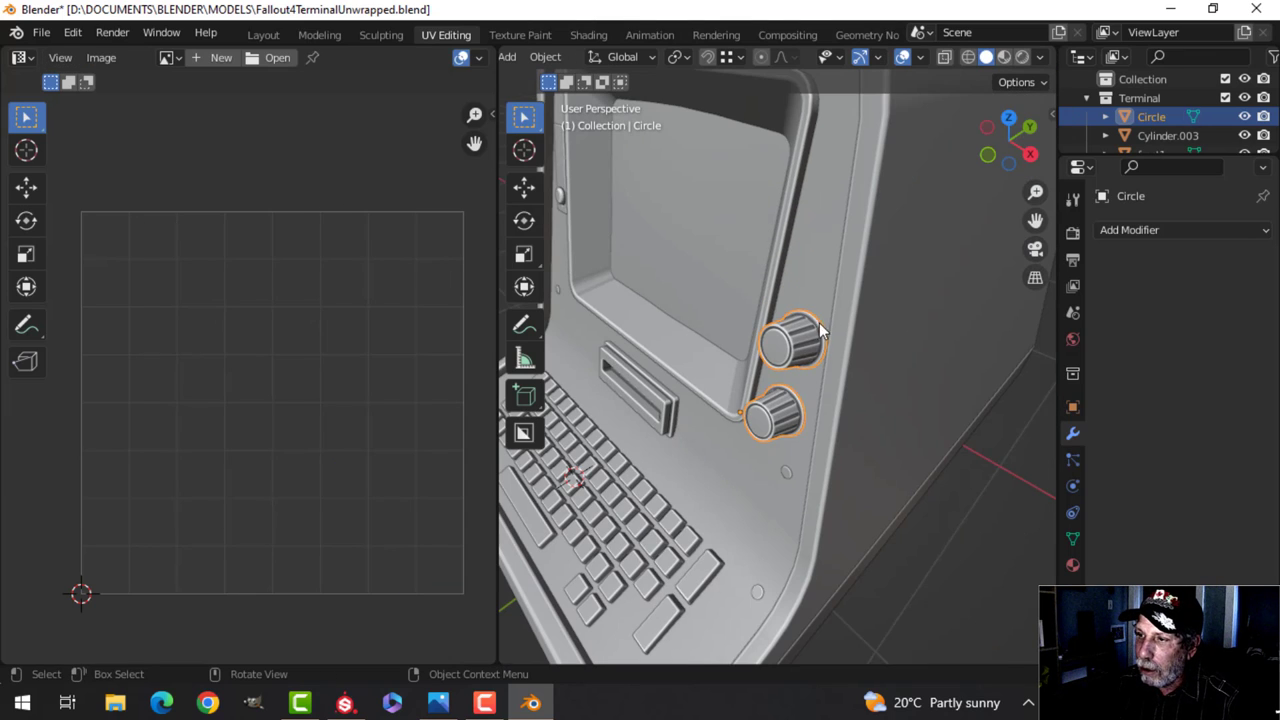
Reselect the knobs and check their complete UV layout in Edit Mode, returning to Object Mode.
key("alt+a")
middle_click_drag(805, 365, 798, 338, "shift")
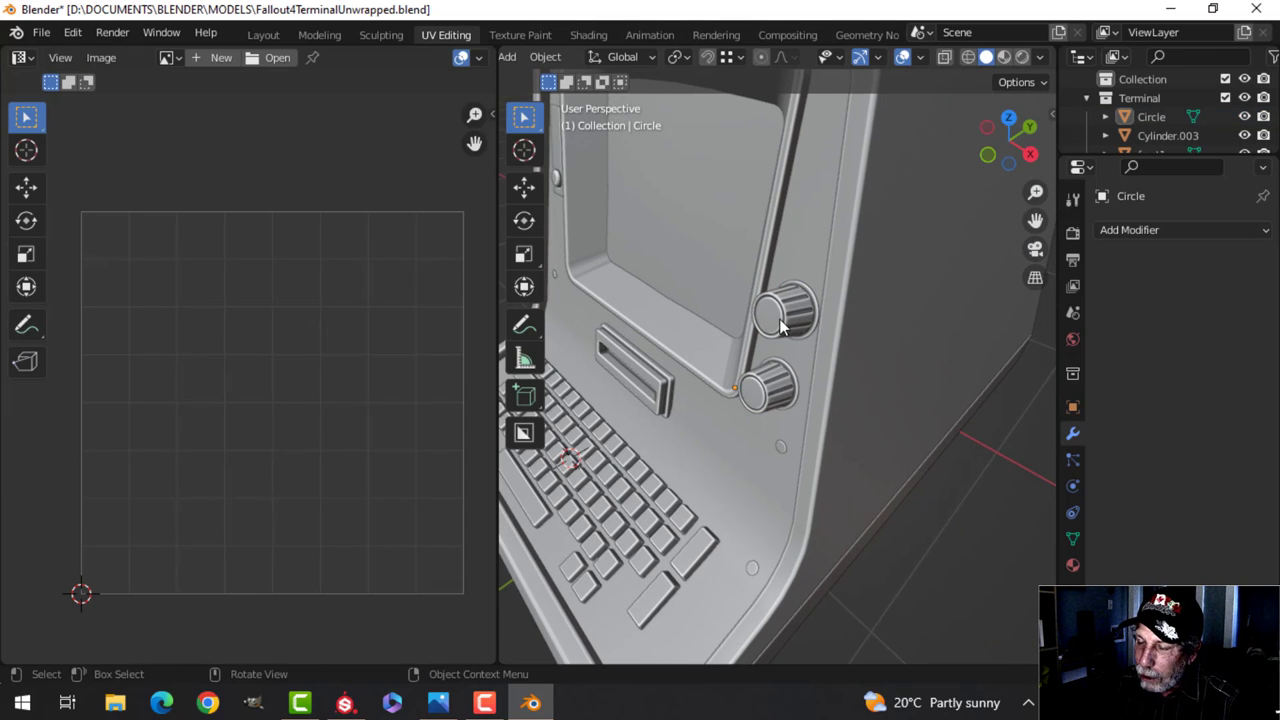
left_click(781, 320)
key("Tab")
key("a")
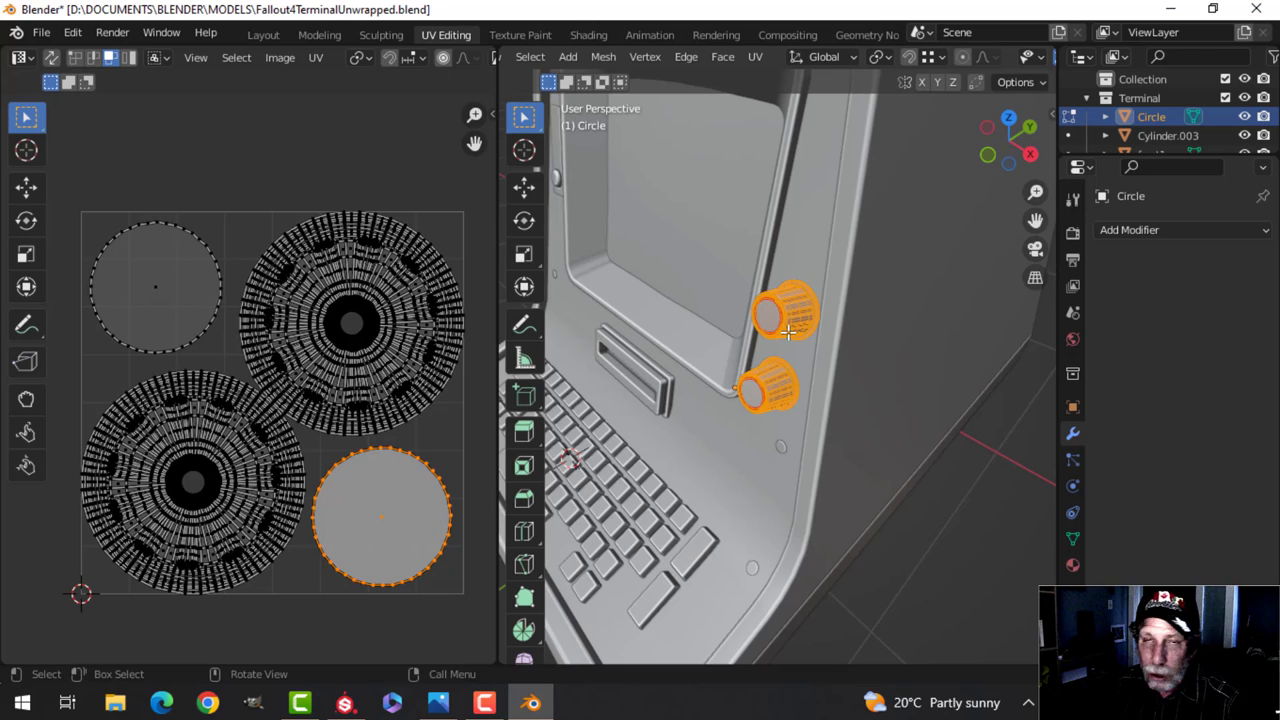
key("Tab")
scroll(813, 330, "down", 6)
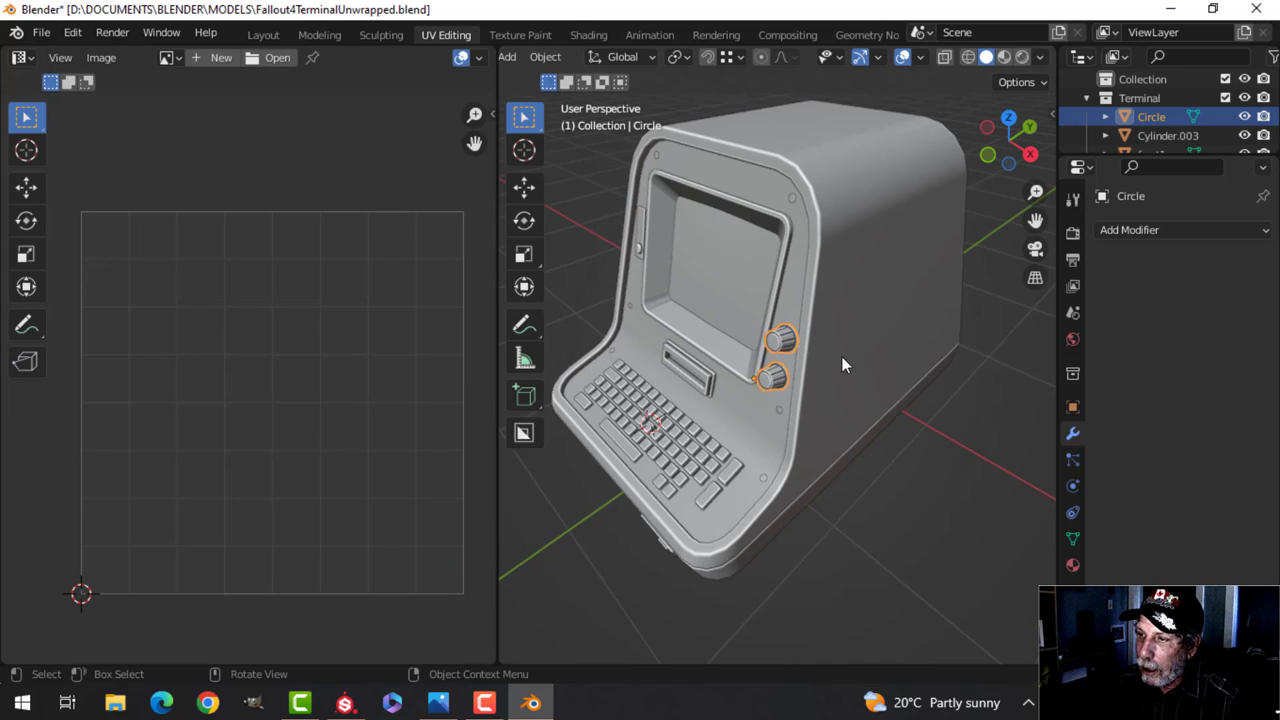
Select the terminal's outer case and examine its seams and full UV unwrap in Edit Mode, returning to Object Mode.
mouse_move(841, 356)
middle_mouse_down()
mouse_move(838, 319)
mouse_move(824, 356)
mouse_move(851, 293)
mouse_move(819, 337)
mouse_move(822, 268)
mouse_move(783, 302)
mouse_move(880, 286)
mouse_move(834, 414)
mouse_move(815, 313)
mouse_move(817, 346)
mouse_move(846, 314)
mouse_move(854, 346)
mouse_move(728, 437)
mouse_move(848, 450)
mouse_move(903, 449)
mouse_move(814, 437)
mouse_move(909, 437)
mouse_move(915, 456)
mouse_move(857, 423)
mouse_move(831, 357)
mouse_move(806, 351)
mouse_move(723, 411)
mouse_move(817, 369)
mouse_move(742, 388)
mouse_move(751, 366)
mouse_move(806, 374)
mouse_move(751, 329)
mouse_move(681, 320)
mouse_move(623, 343)
mouse_move(606, 366)
mouse_move(763, 406)
mouse_move(845, 393)
mouse_move(823, 397)
mouse_move(831, 366)
mouse_move(943, 357)
mouse_move(806, 400)
mouse_move(823, 374)
mouse_move(854, 369)
middle_mouse_up()
left_click(826, 269)
key("Tab")
scroll(869, 311, "up", 5)
scroll(834, 414, "down", 2)
scroll(815, 313, "up", 2)
scroll(850, 450, "down", 2)
scroll(834, 337, "up", 3)
key("Tab")
scroll(850, 369, "down", 2)
key("Tab")
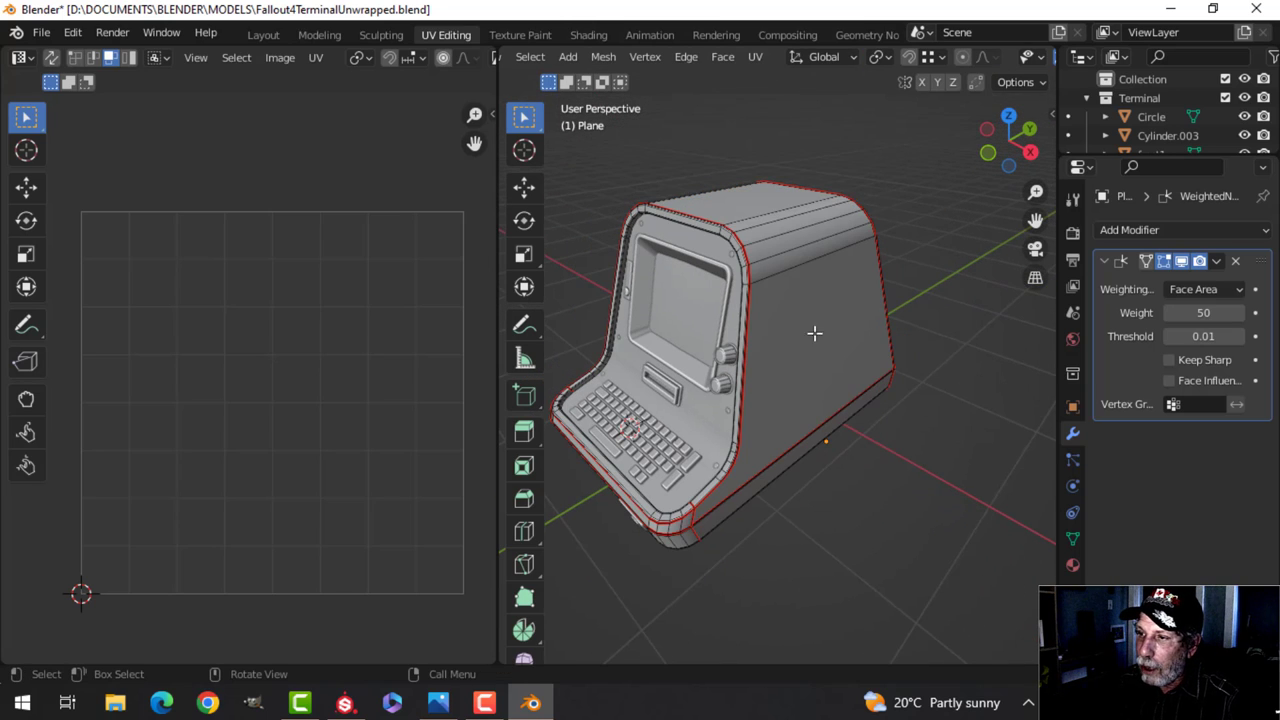
key("a")
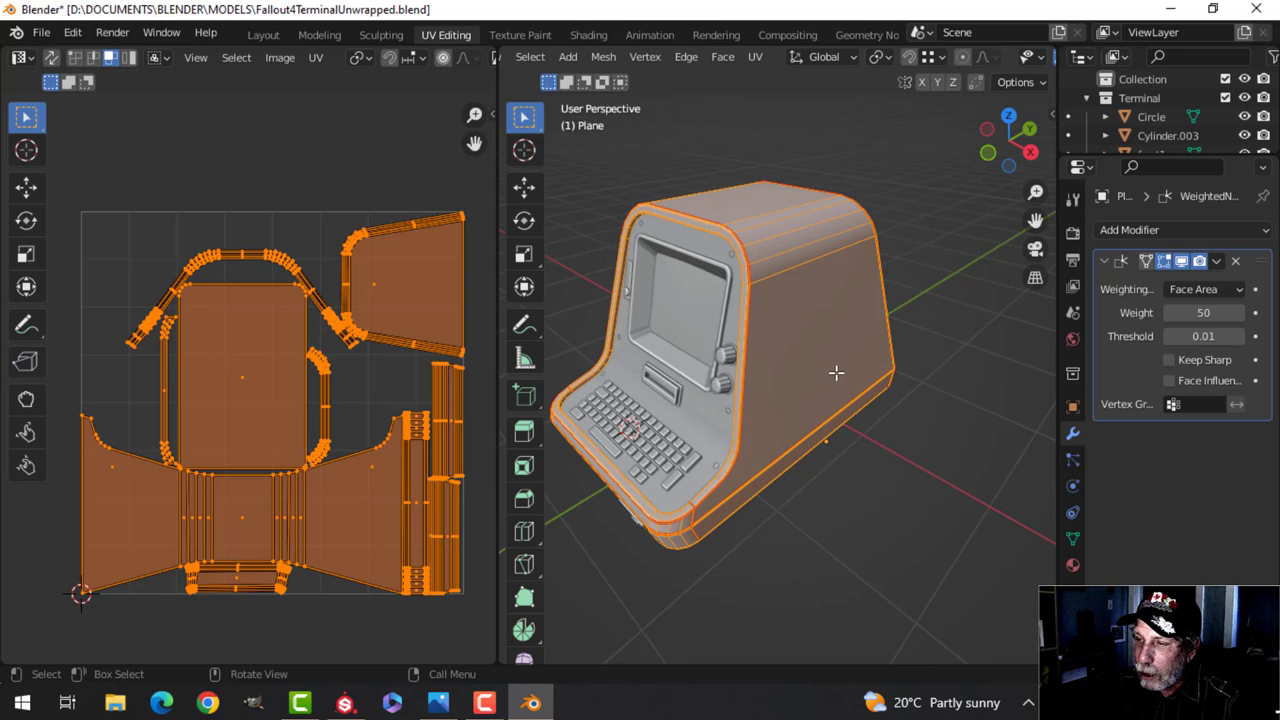
middle_click_drag(836, 373, 739, 384)
key("Tab")
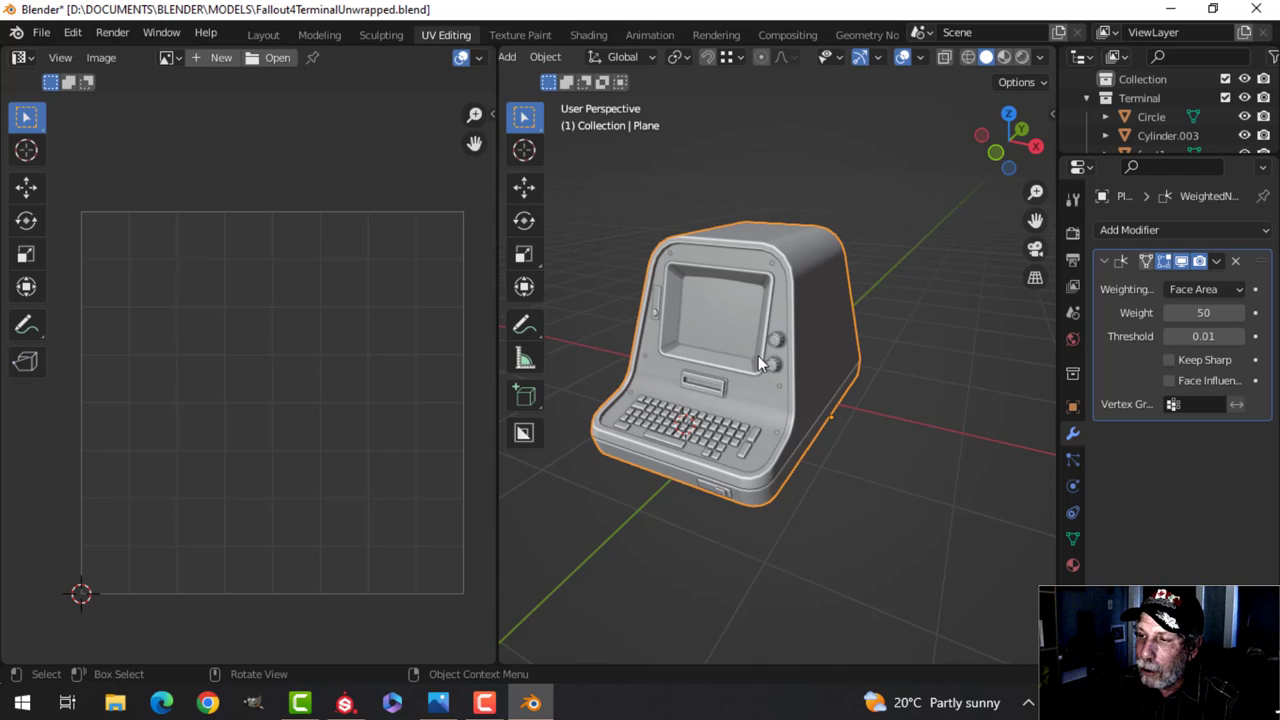
Examine the assembled terminal model from the front and the side.
scroll(781, 409, "up", 3)
middle_click_drag(791, 357, 760, 389)
scroll(791, 367, "up", 2)
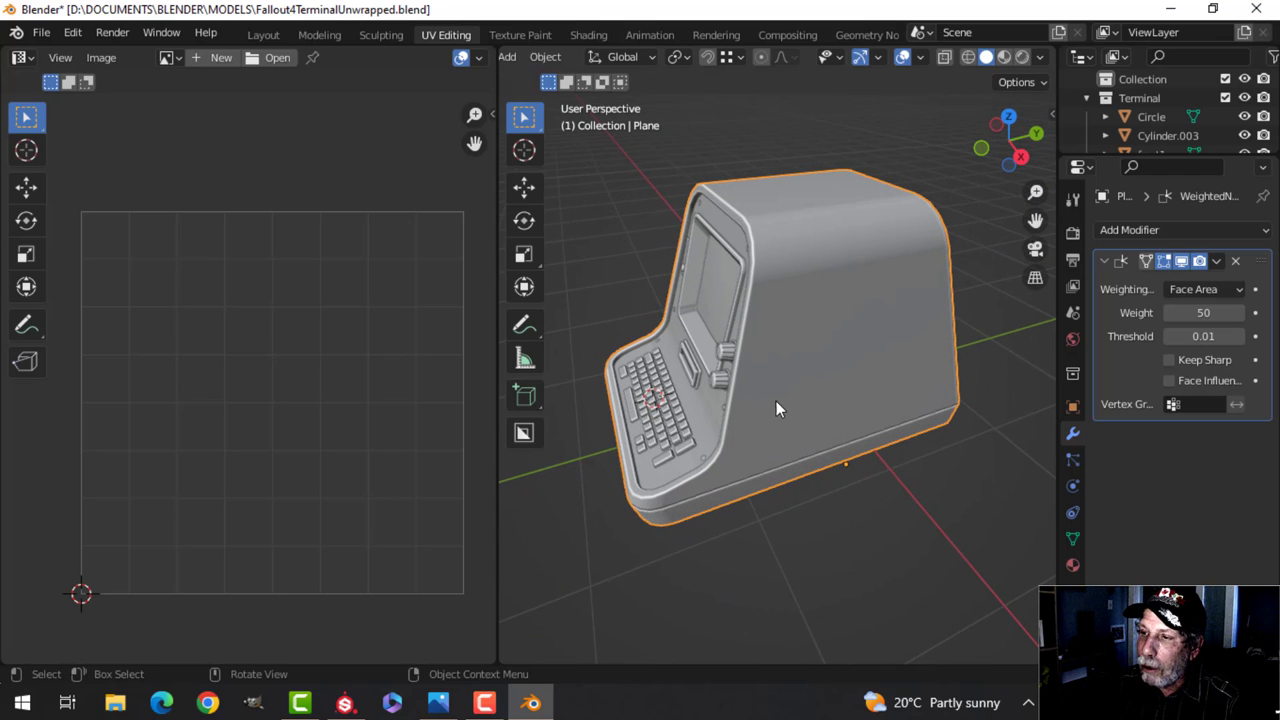
middle_click_drag(760, 385, 814, 378)
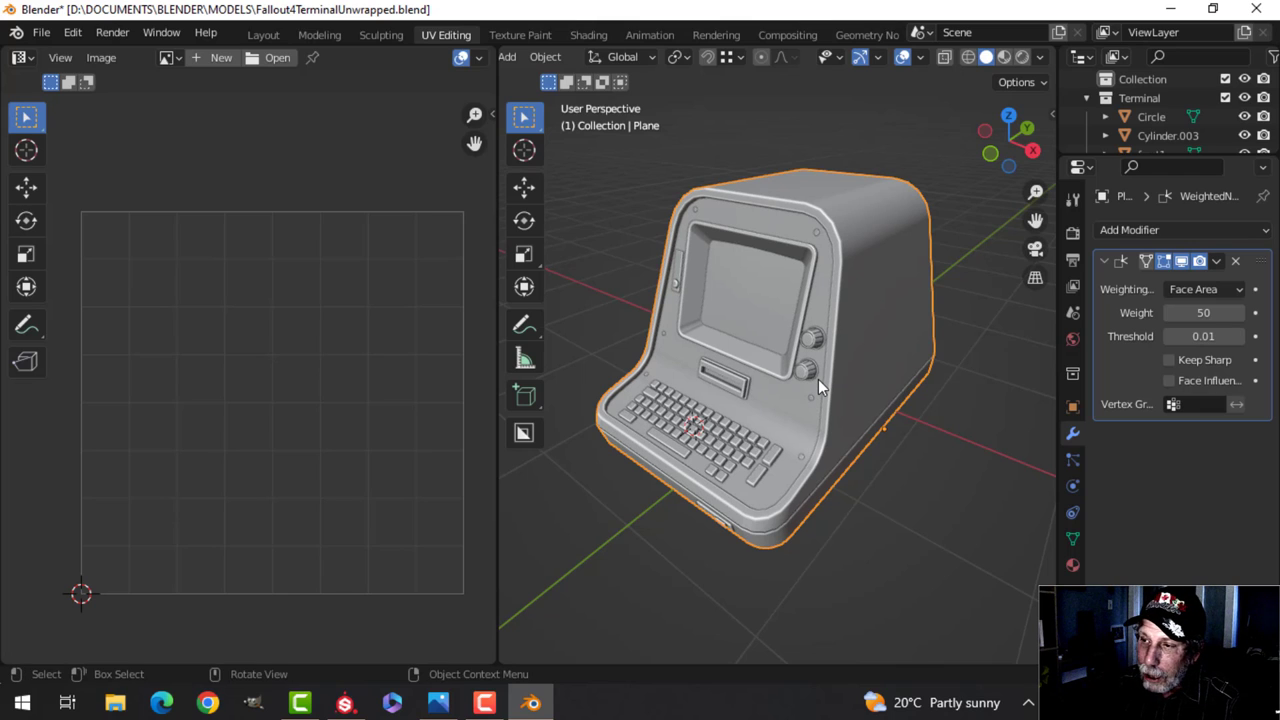
scroll(827, 402, "up", 2)
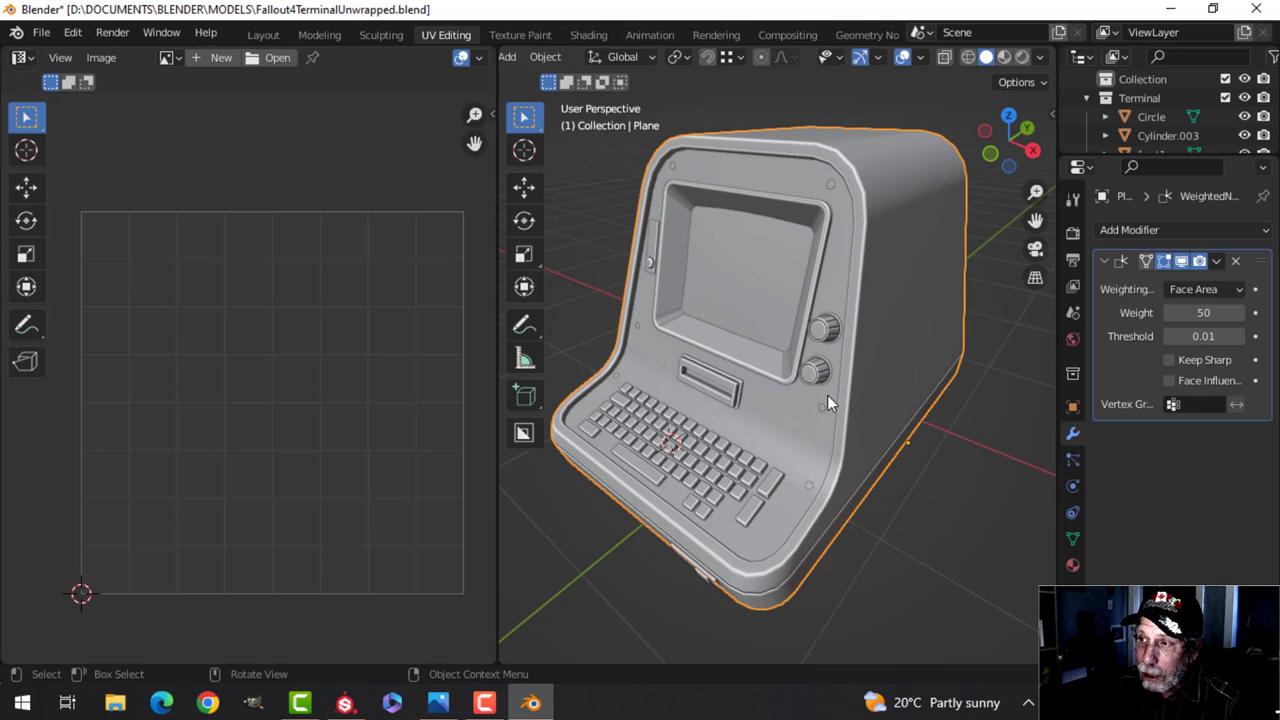
scroll(827, 395, "down", 2)
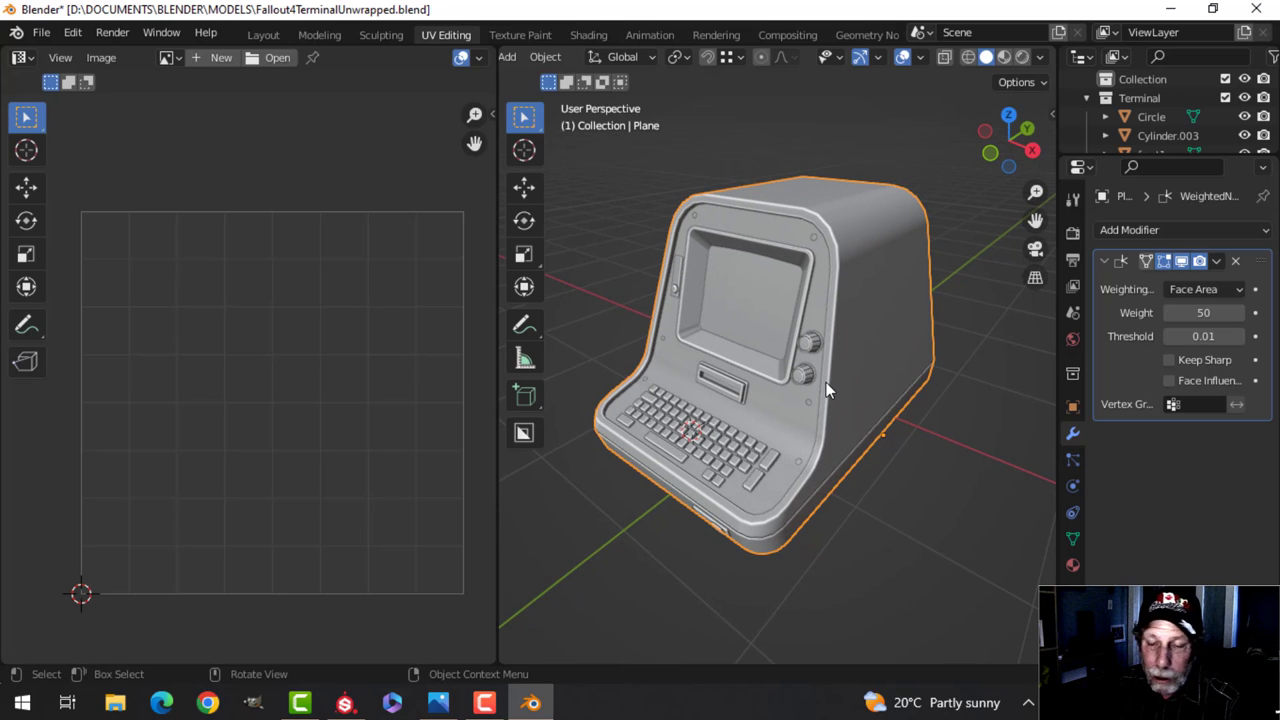
scroll(829, 386, "up", 2)
mouse_move(869, 387)
middle_mouse_down()
mouse_move(763, 414)
mouse_move(585, 416)
mouse_move(849, 406)
mouse_move(852, 395)
middle_mouse_up()
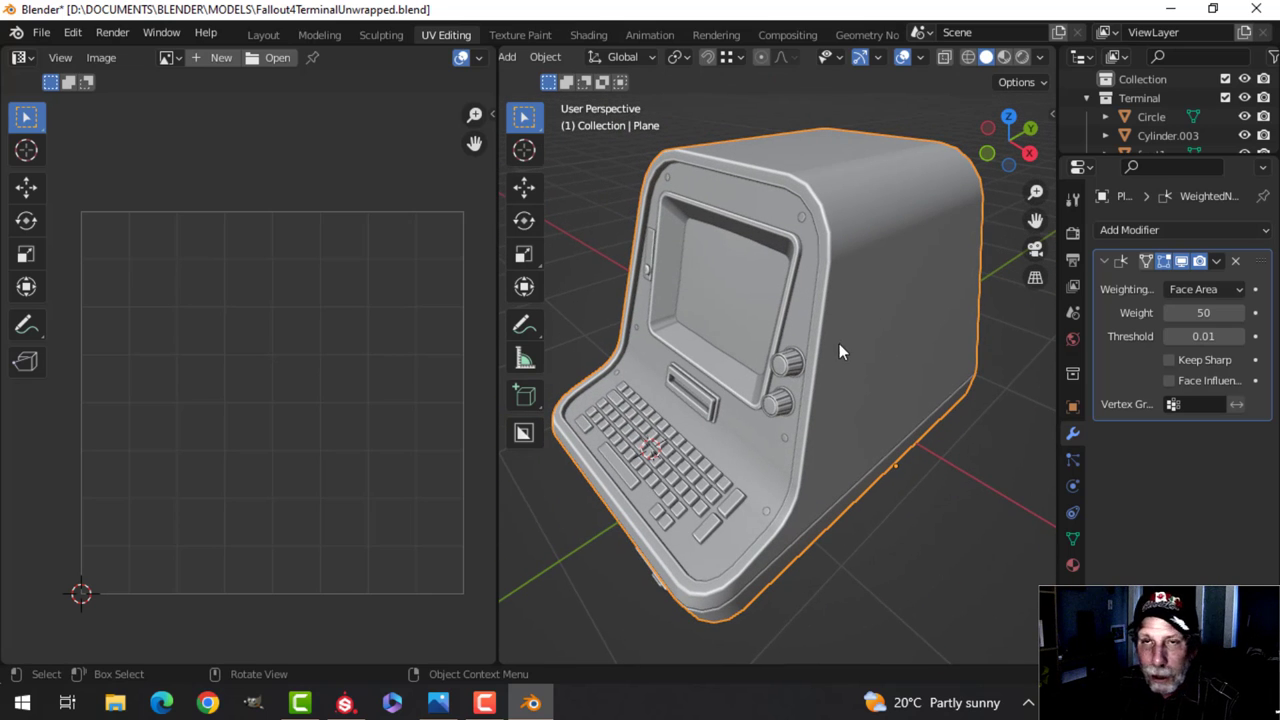
mouse_move(851, 337)
middle_mouse_down()
mouse_move(828, 366)
mouse_move(797, 373)
mouse_move(895, 339)
mouse_move(872, 341)
middle_mouse_up()
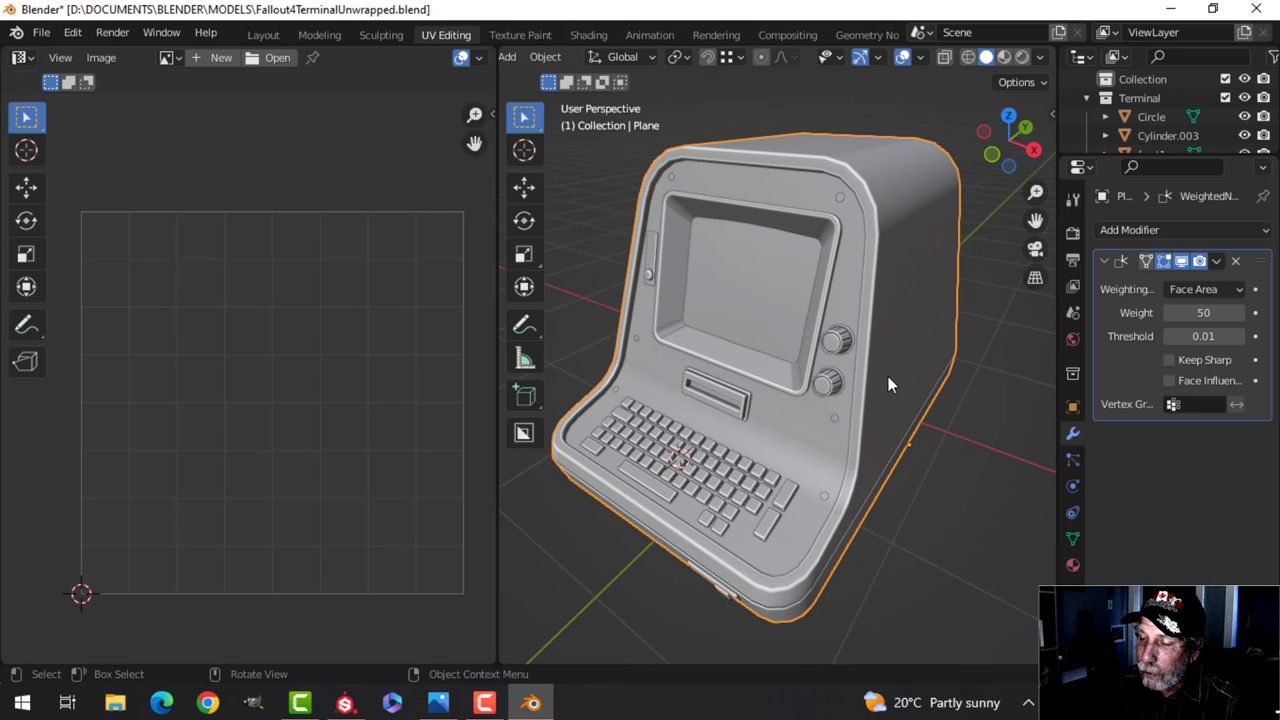
middle_click_drag(888, 376, 846, 363)
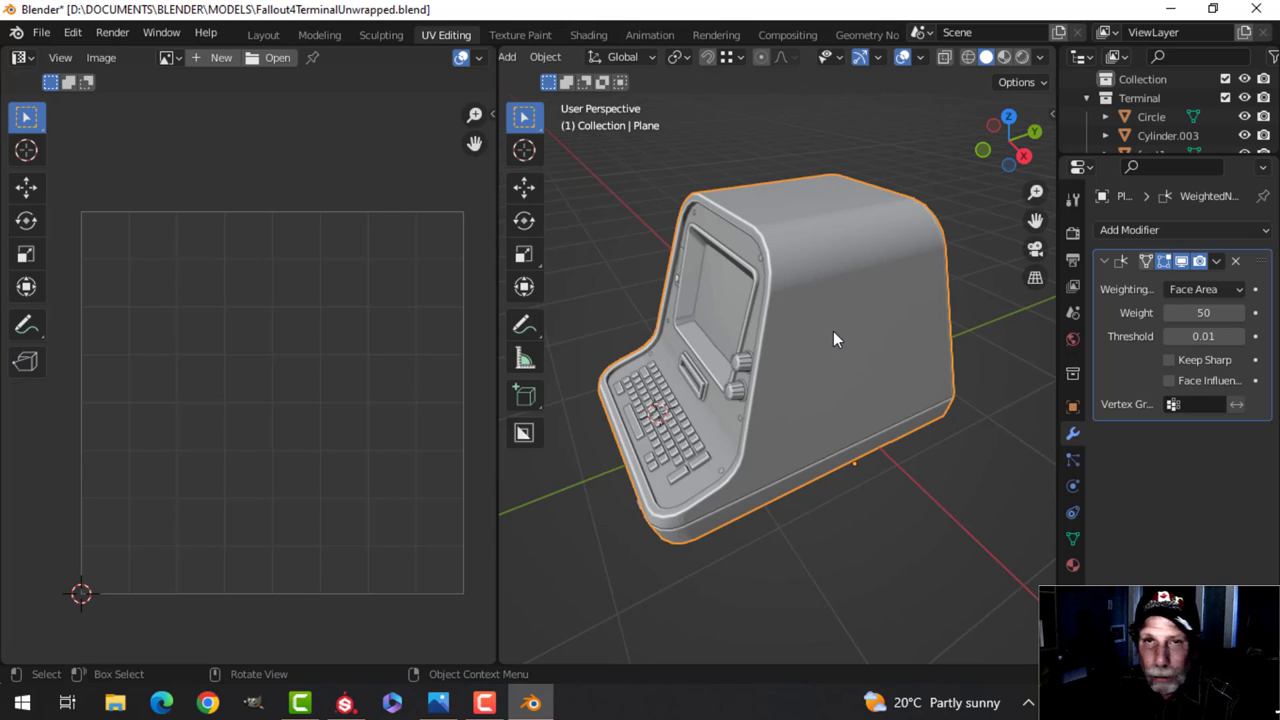
scroll(841, 331, "up", 1)
middle_click_drag(841, 331, 873, 328)
scroll(831, 327, "down", 1)
scroll(856, 328, "up", 2)
scroll(872, 328, "down", 2)
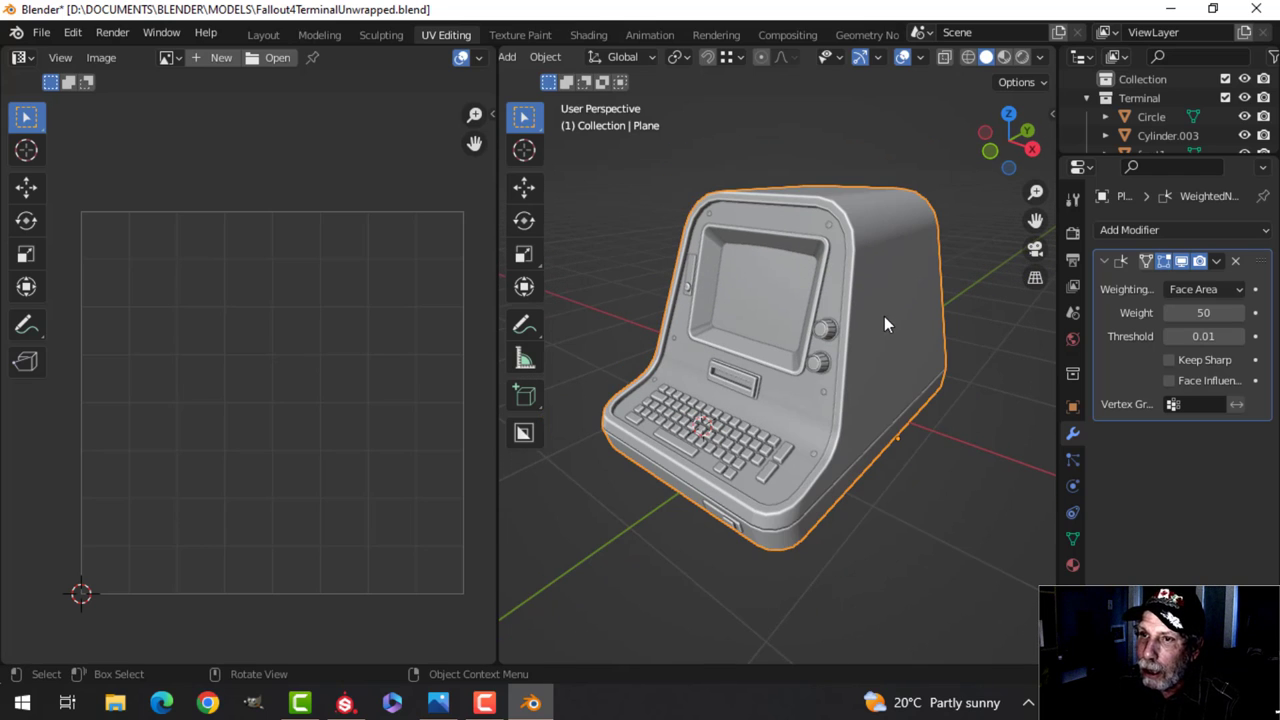
Select all of the terminal's objects, clear the selection and save the Blender file.
key("a")
mouse_move(920, 324)
middle_mouse_down()
mouse_move(811, 350)
mouse_move(912, 338)
mouse_move(901, 338)
middle_mouse_up()
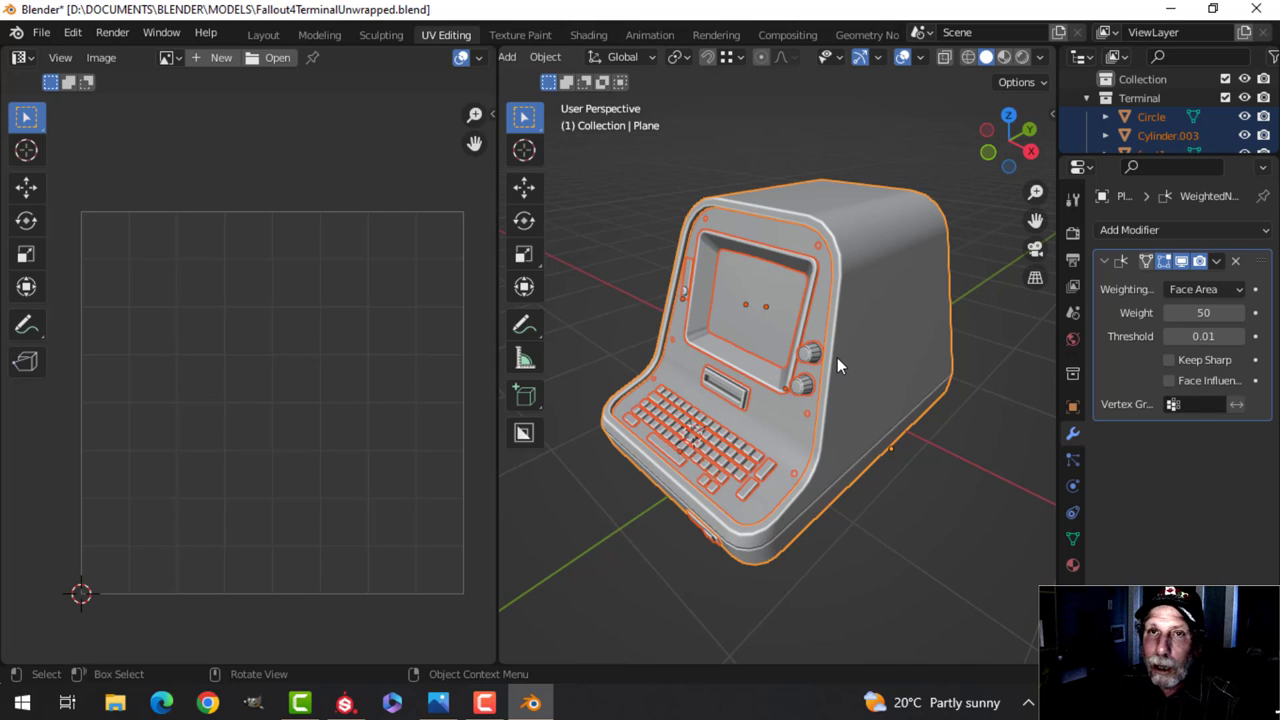
key("alt+a")
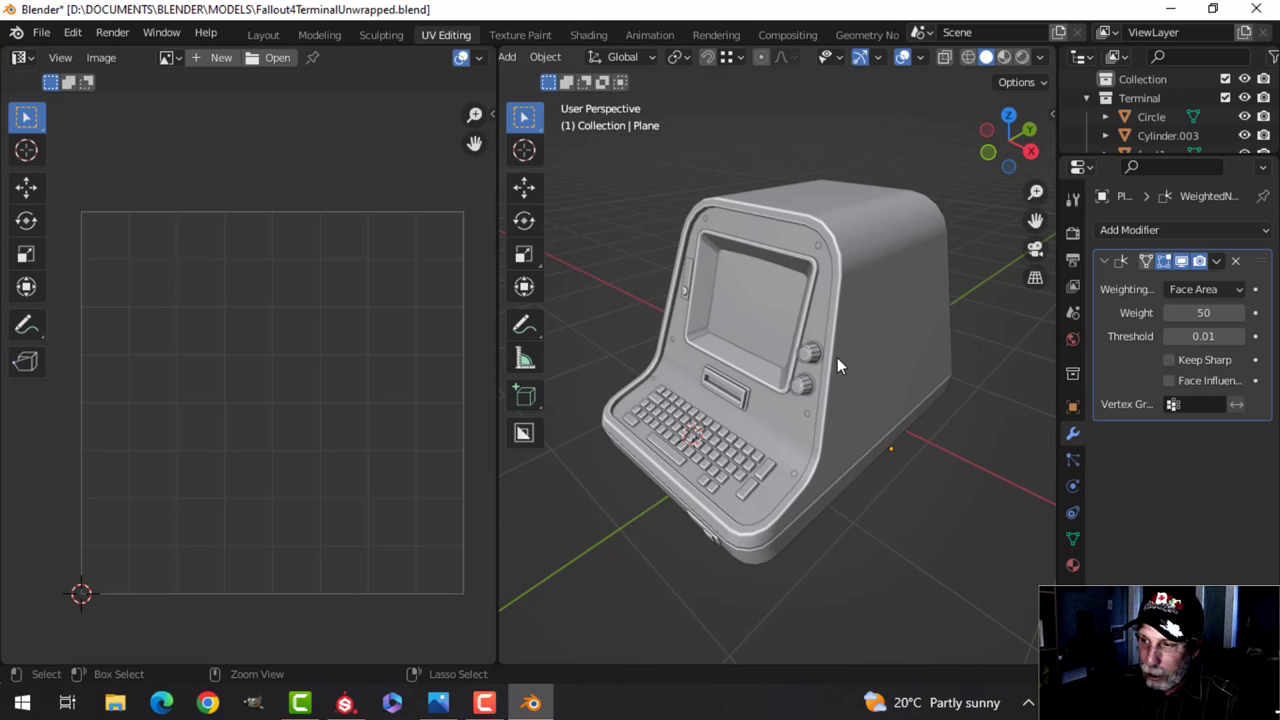
key("ctrl+s")
Switch to Substance Painter and start a new project with OpenGL normal maps and tangent space computed per fragment.
left_click(345, 703)
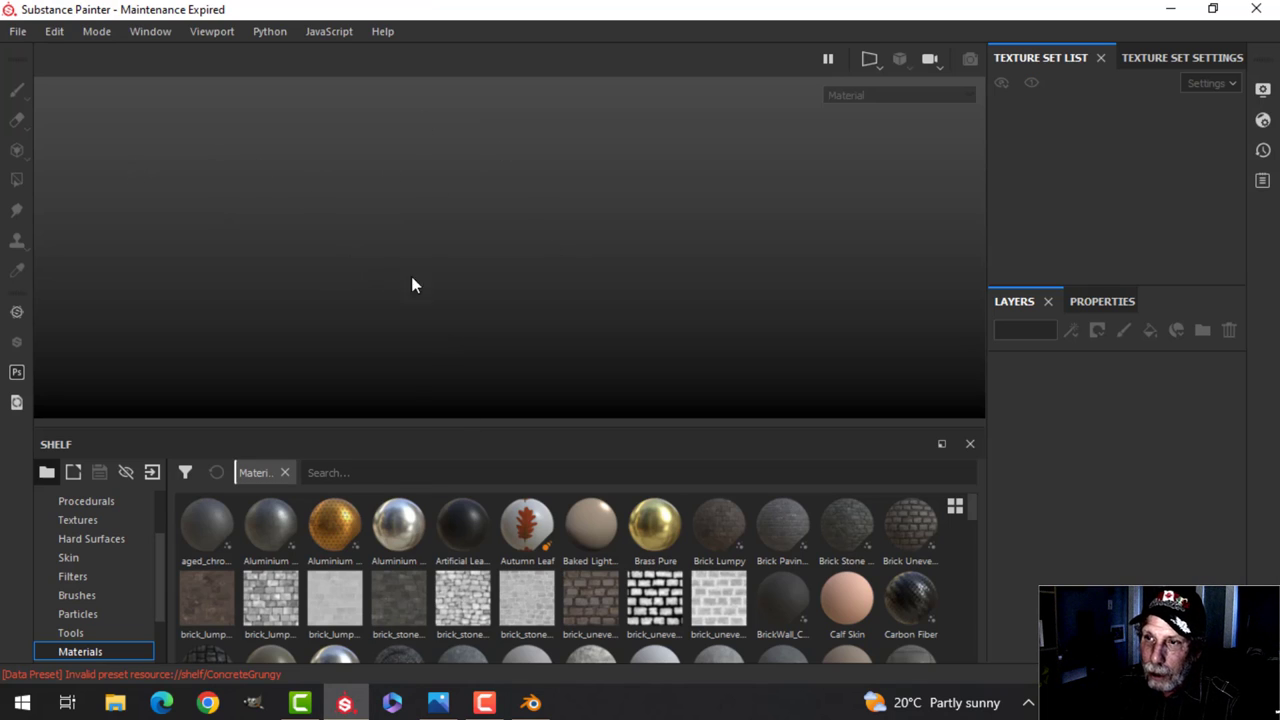
left_click(18, 31)
left_click(34, 55)
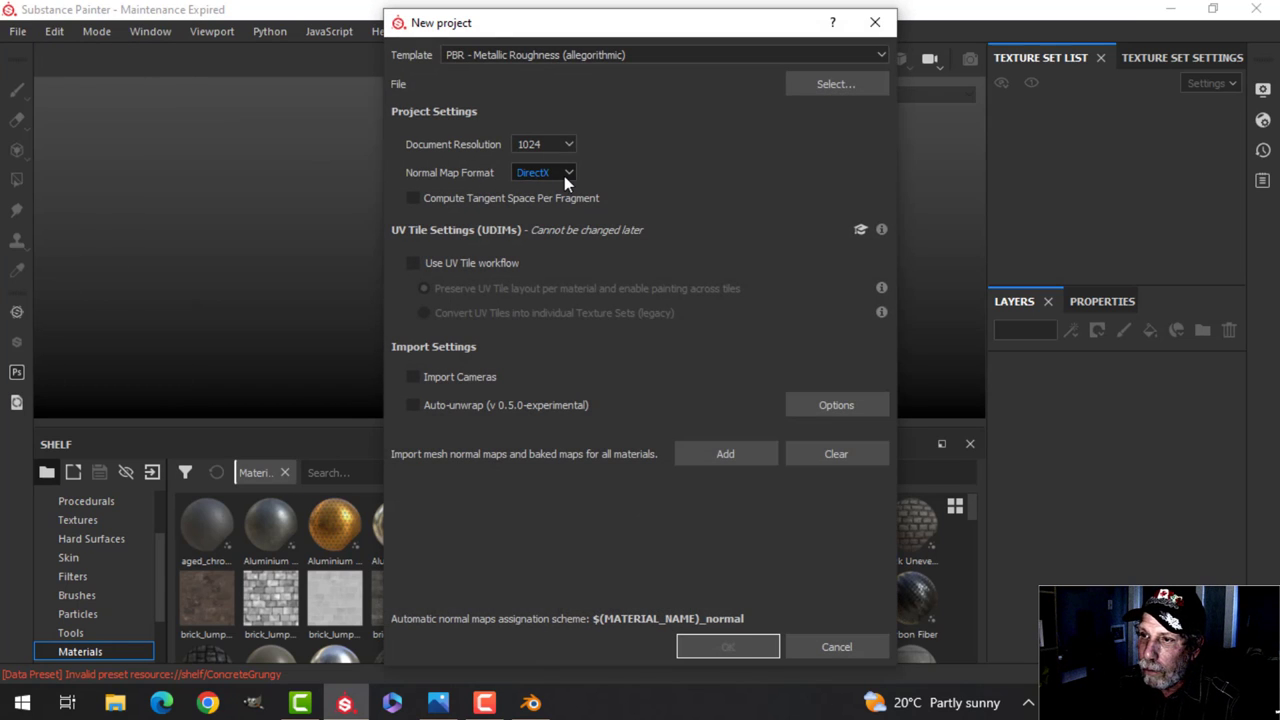
left_click(562, 177)
left_click(541, 200)
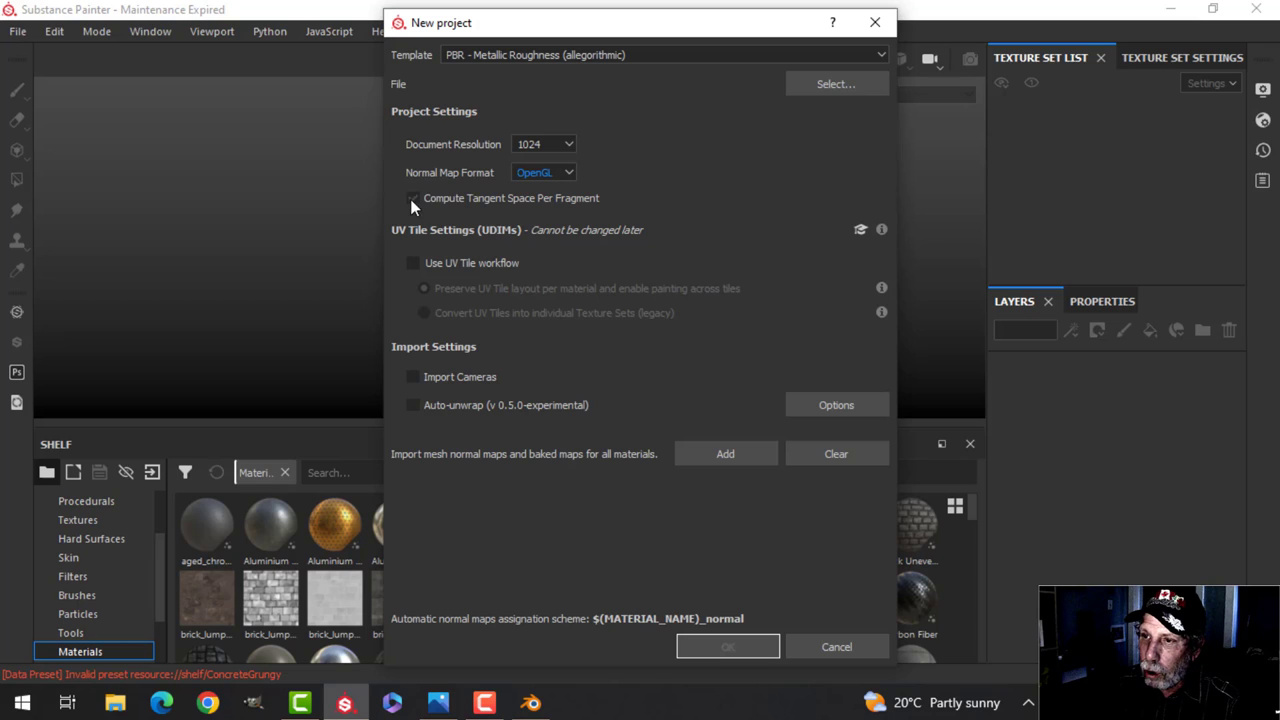
left_click(411, 198)
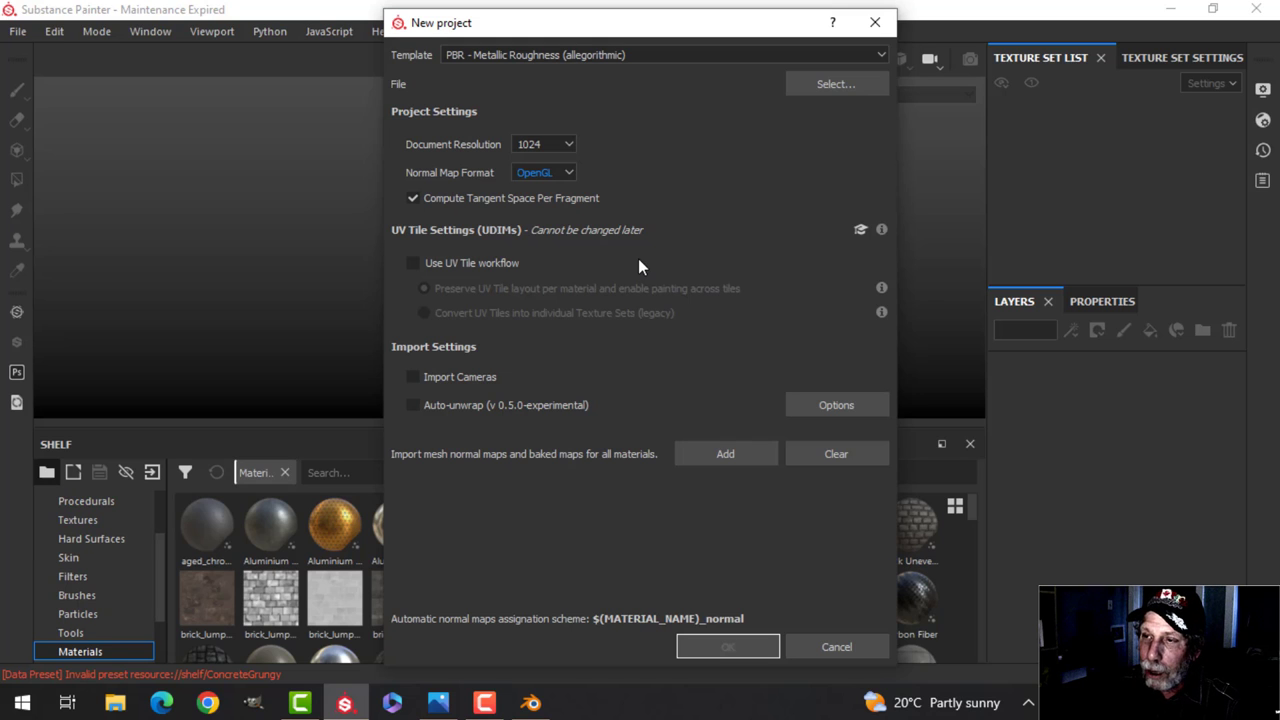
Load Fallout4TerminalUnwrapped.fbx from the EXPORT folder as the project mesh and create the project.
left_click(833, 86)
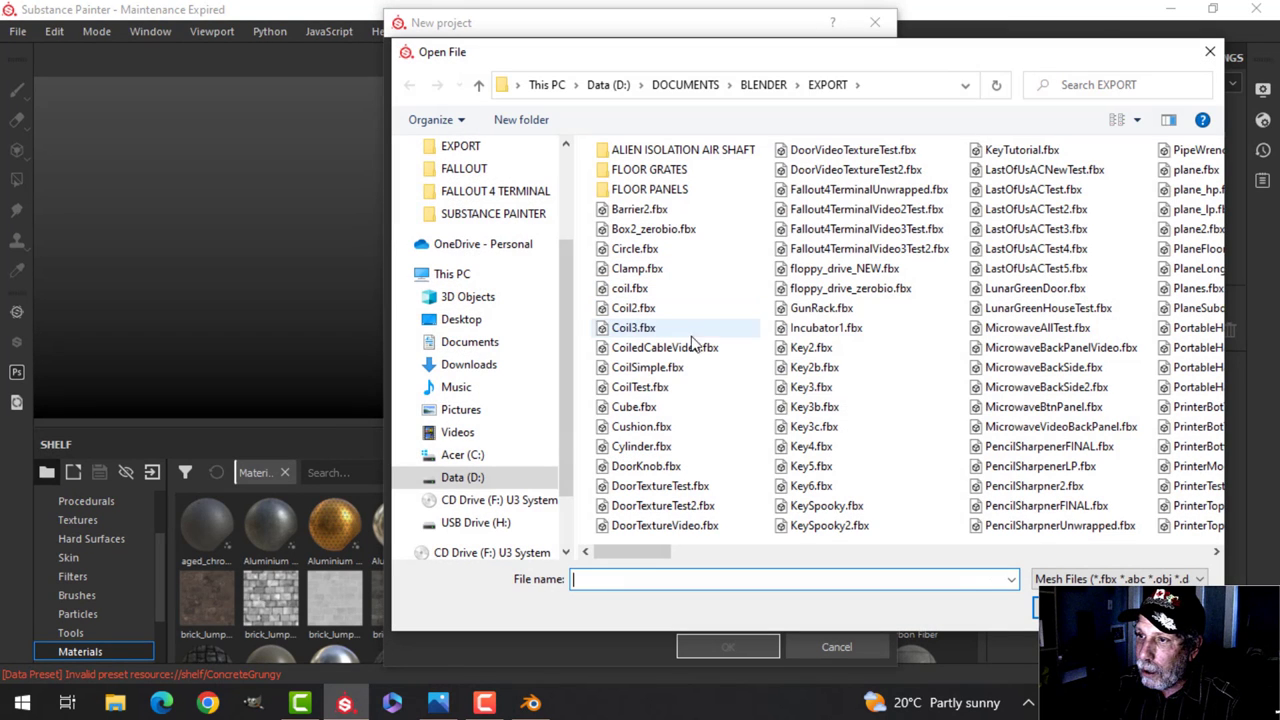
left_click(866, 190)
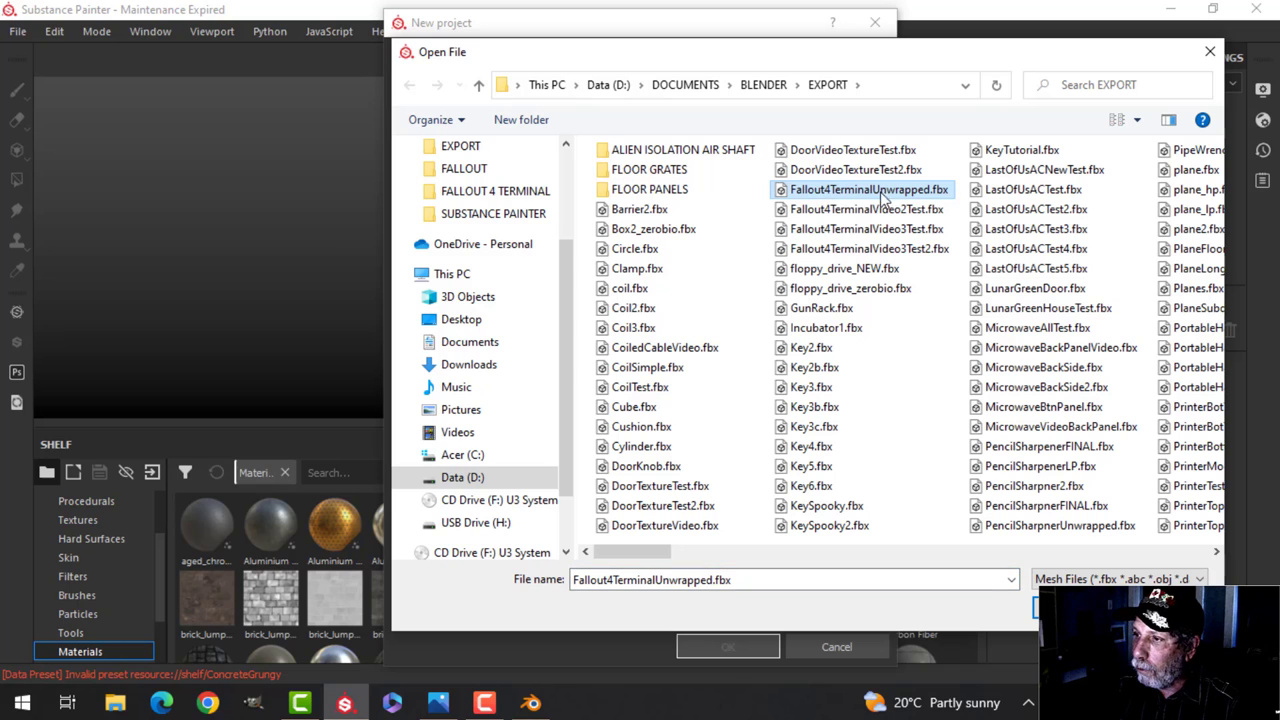
left_click(1037, 608)
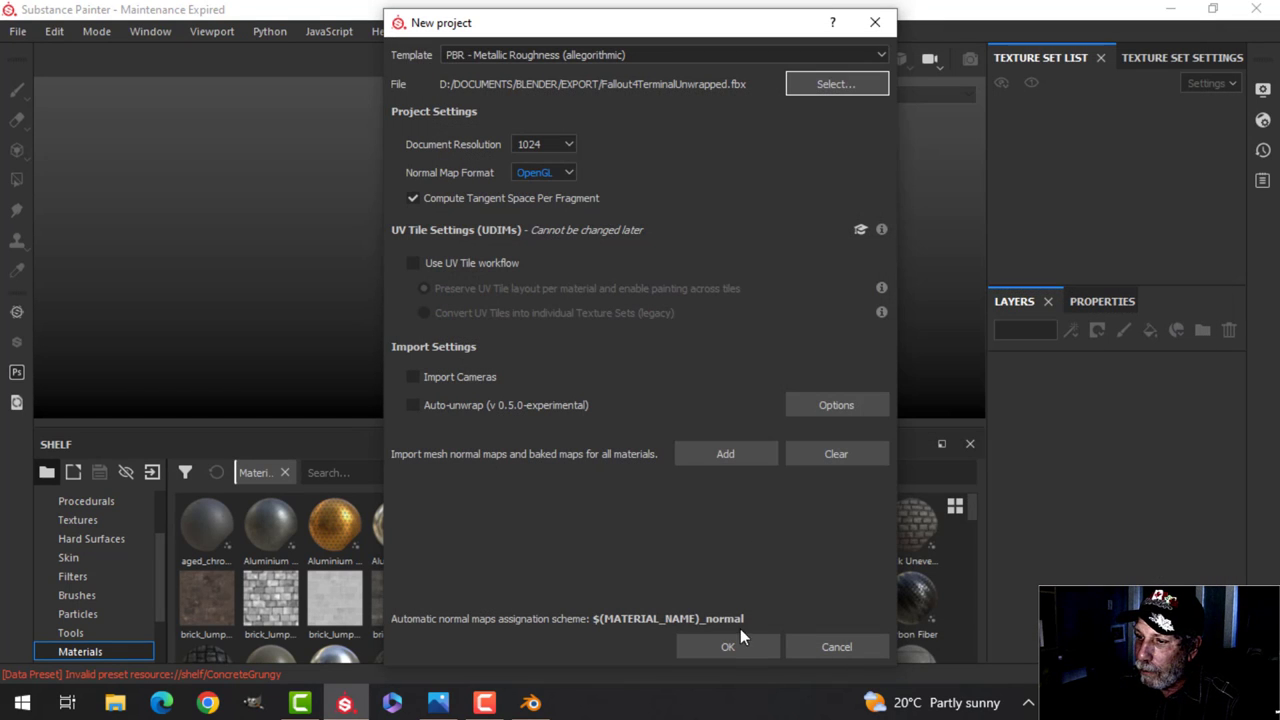
left_click(738, 647)
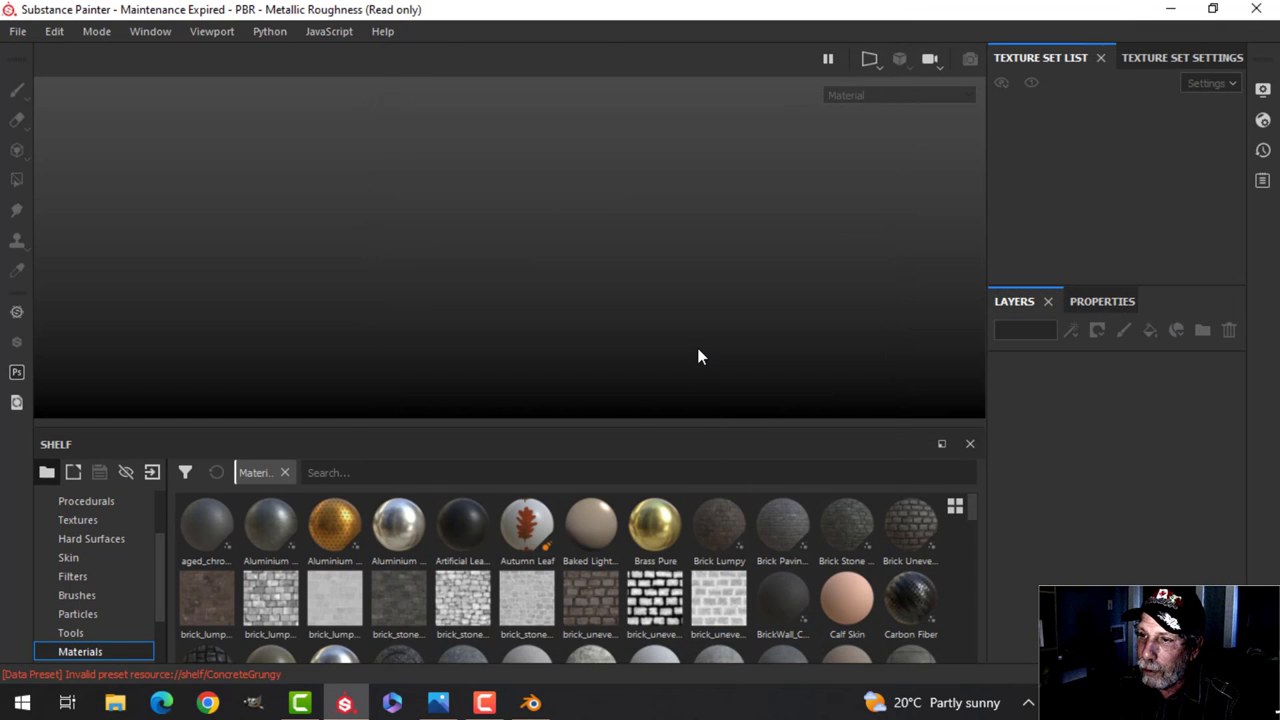
Examine the imported terminal in the viewport and rotate the environment lighting around it.
left_click_drag(703, 314, 698, 251, "alt")
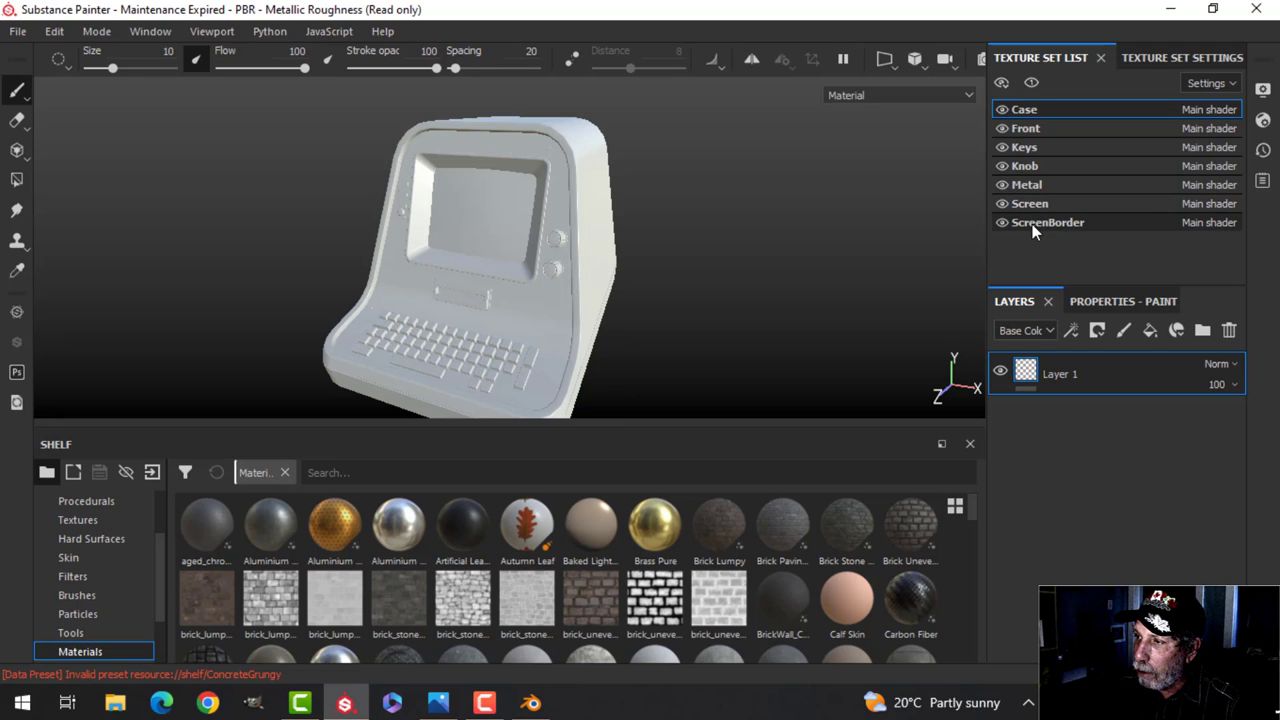
mouse_move(736, 263)
right_mouse_down("shift")
mouse_move(723, 263)
mouse_move(740, 273)
right_mouse_up("shift")
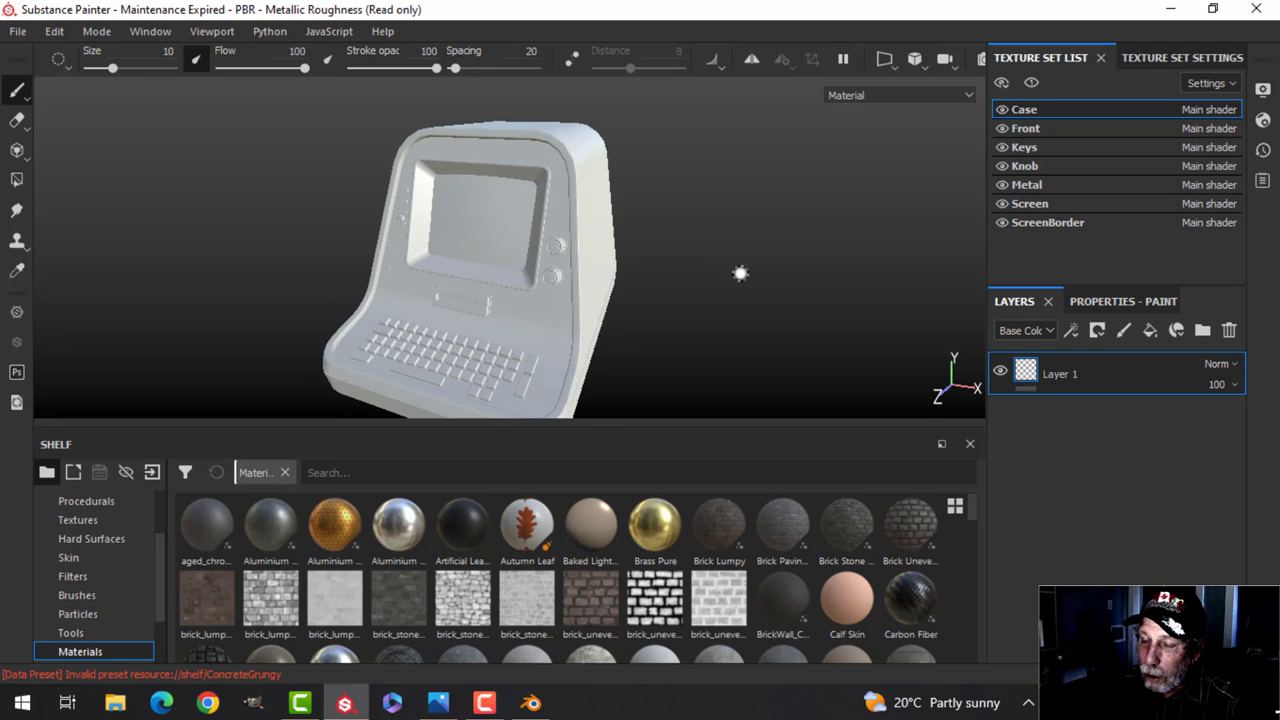
left_click_drag(740, 273, 723, 263, "alt")
mouse_move(723, 263)
middle_mouse_down("alt")
mouse_move(711, 280)
mouse_move(717, 271)
middle_mouse_up("alt")
left_click_drag(717, 271, 742, 277, "alt")
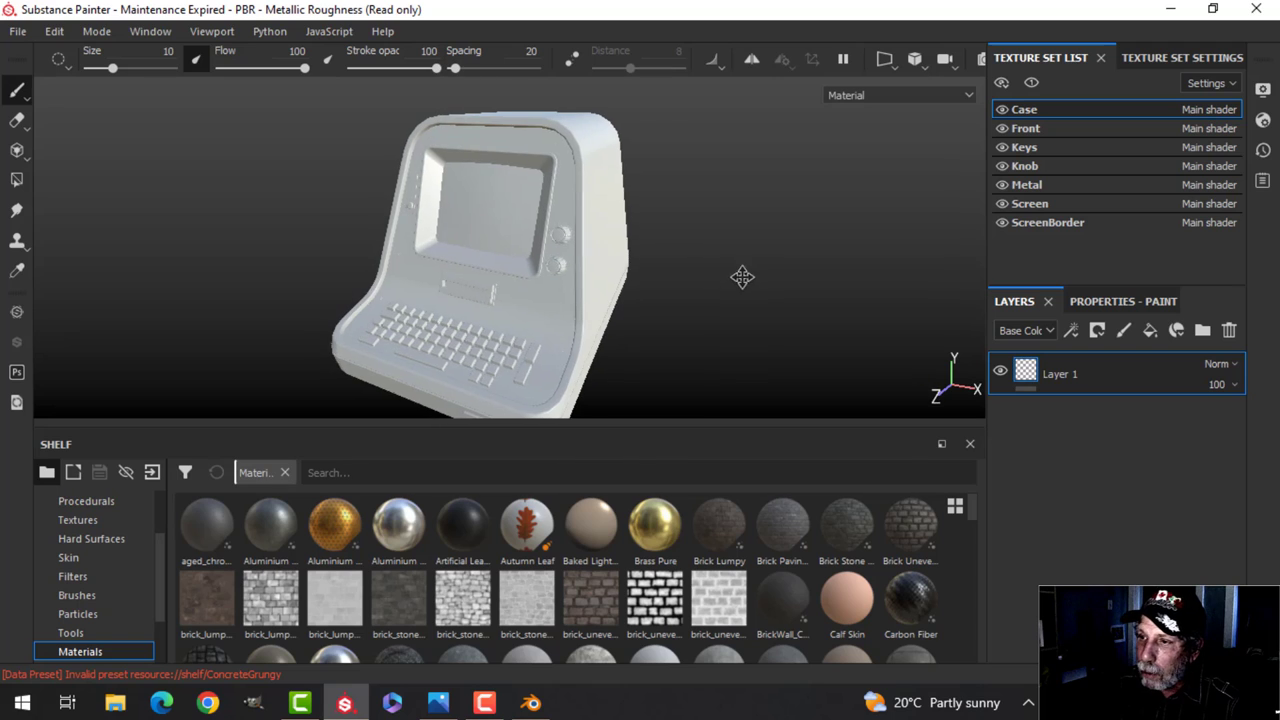
middle_click_drag(742, 277, 746, 271, "alt")
Bake the mesh maps for all texture sets at an output size of 2048, leaving out the ID map.
left_click(1120, 59)
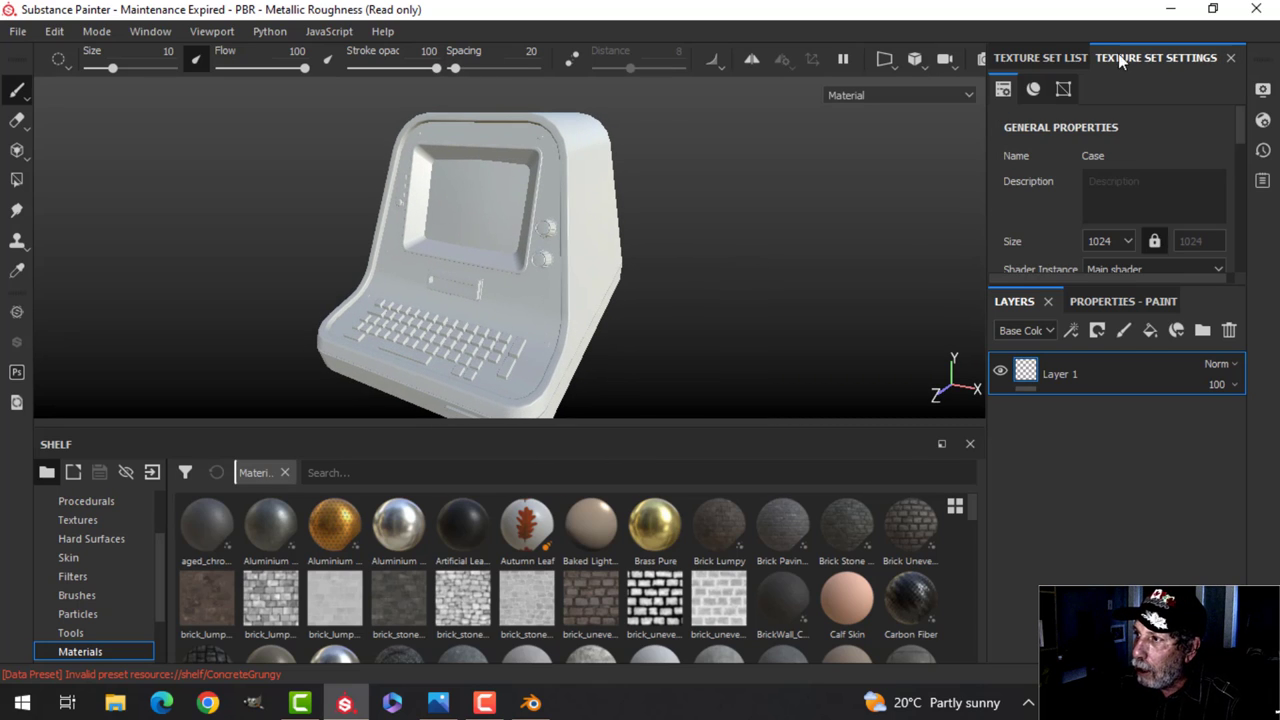
left_click_drag(1240, 120, 1236, 222)
left_click(1170, 193)
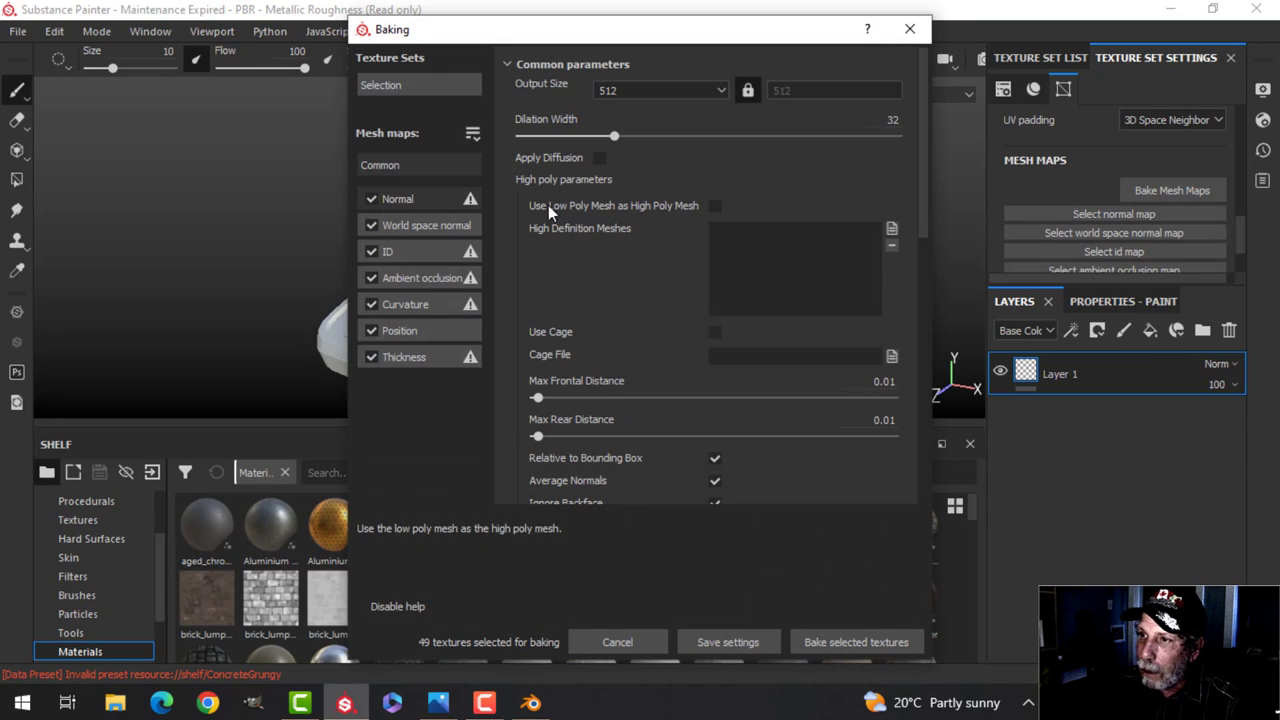
left_click(624, 90)
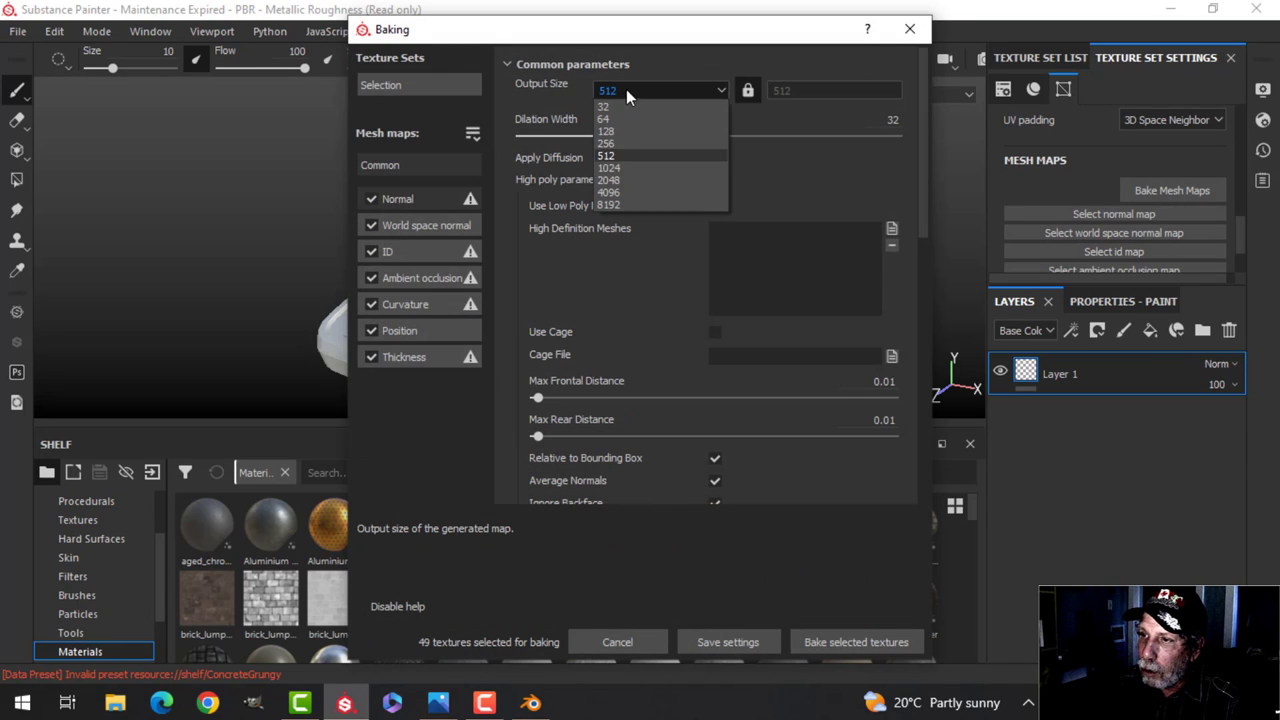
left_click(609, 180)
left_click(382, 252)
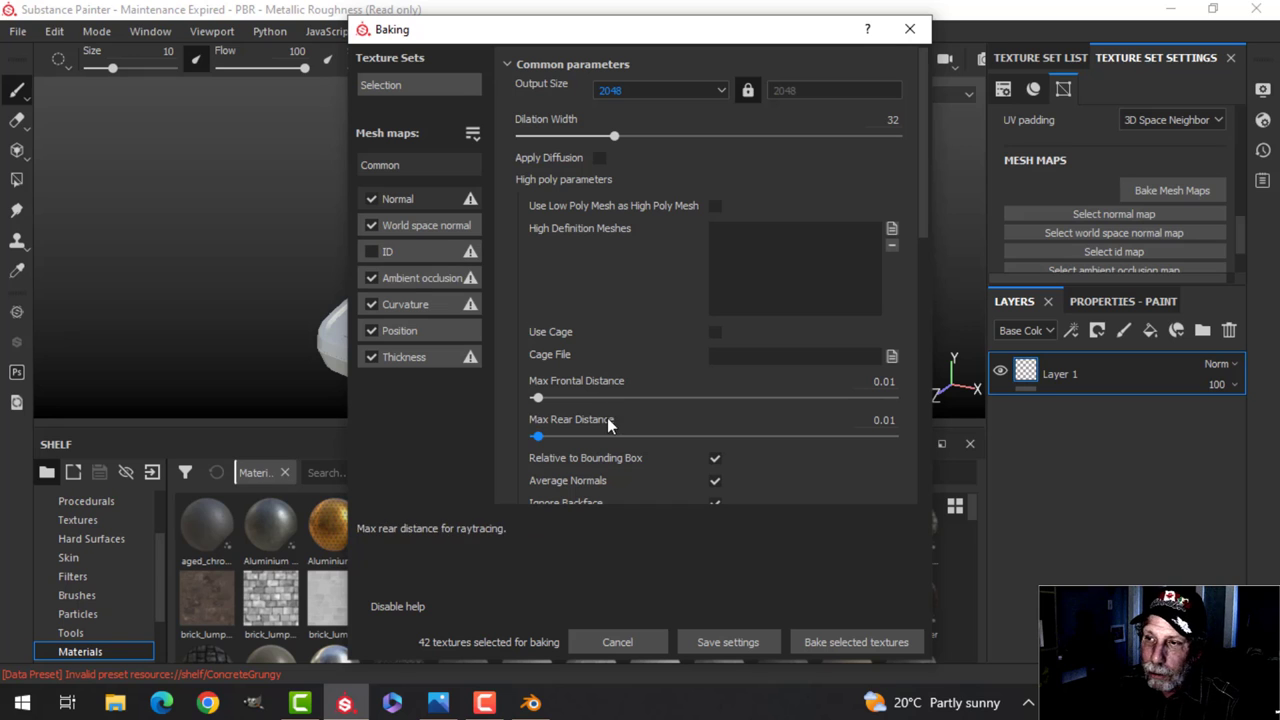
left_click(874, 642)
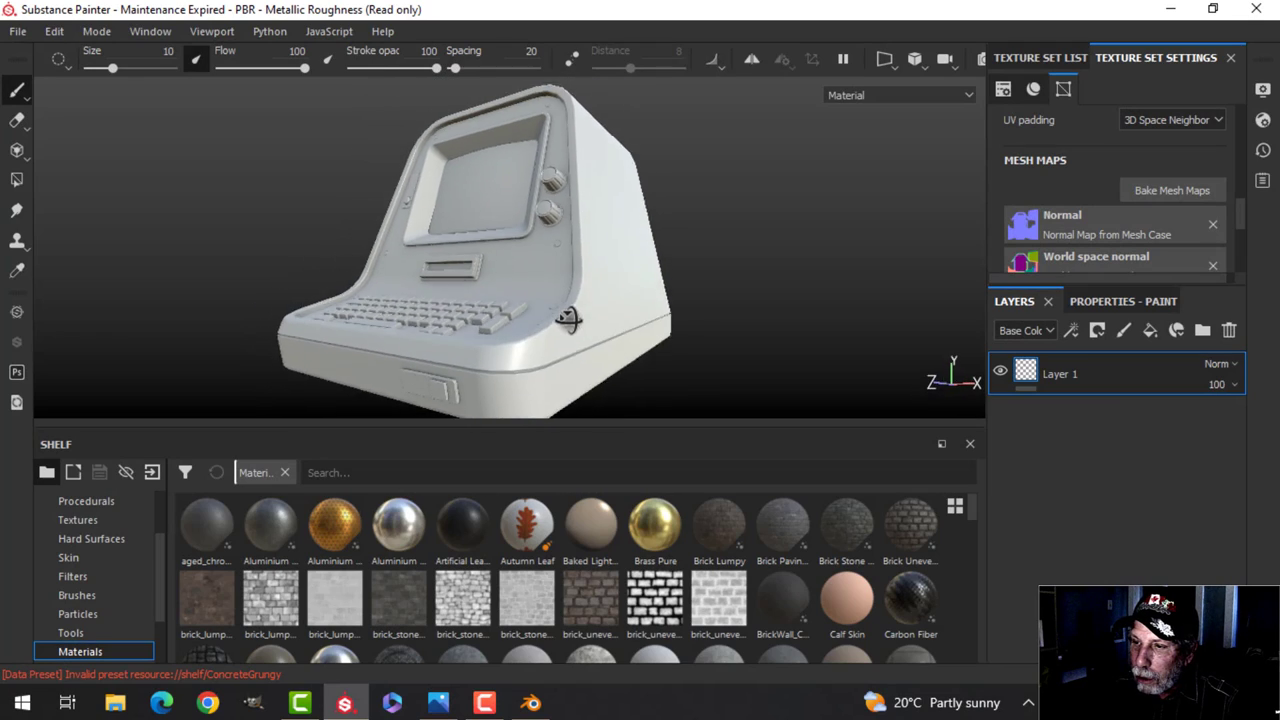
Examine the baked terminal's front and the rear panel's vent under rotated lighting.
left_click_drag(568, 318, 612, 336, "alt")
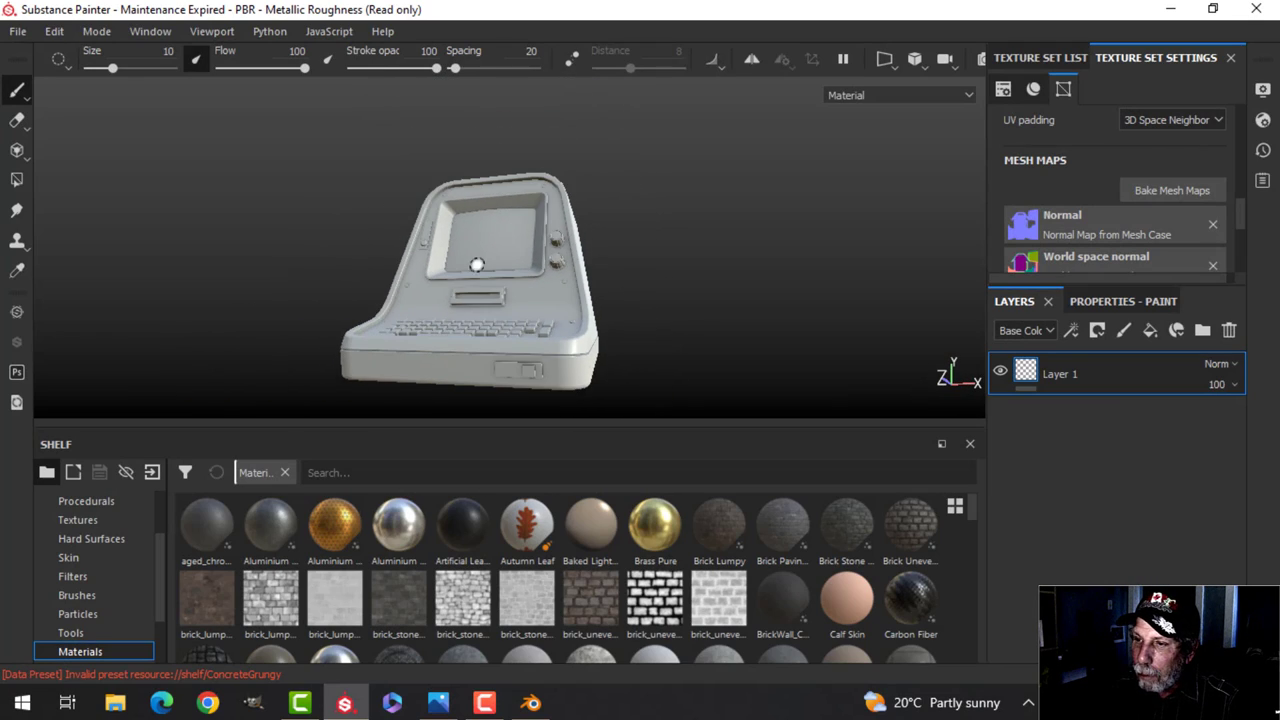
left_click_drag(477, 264, 455, 337, "alt")
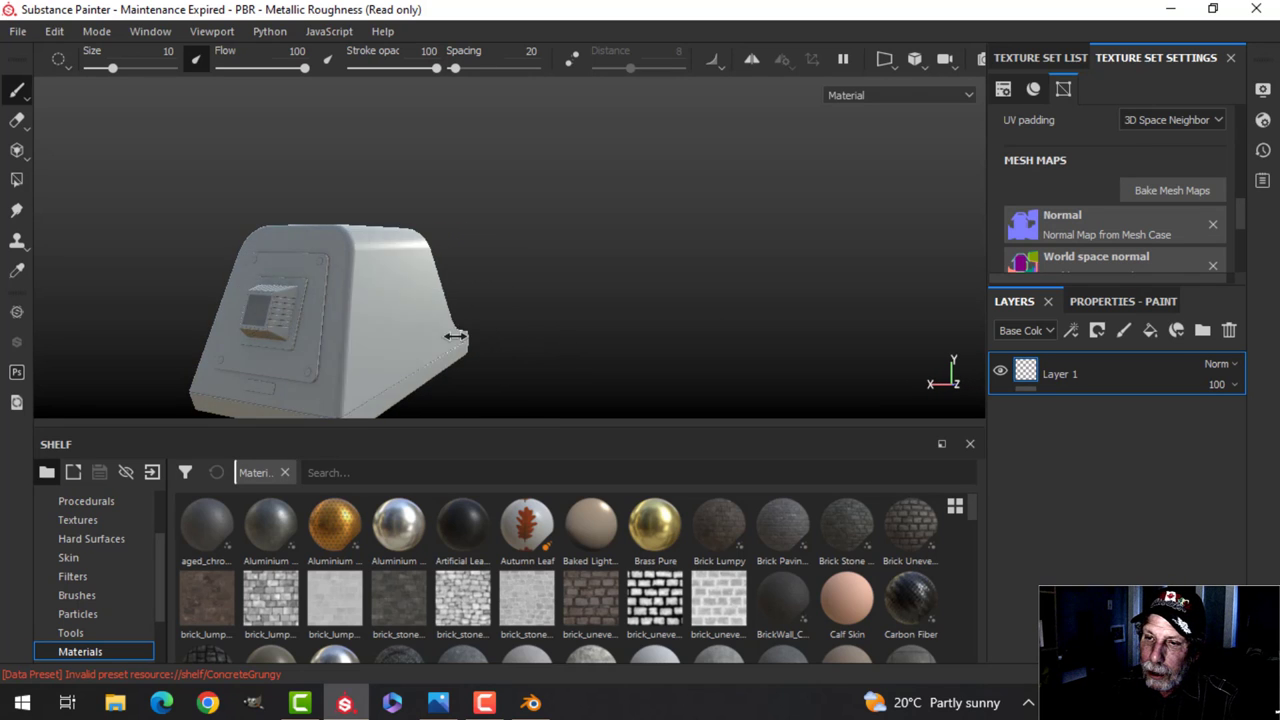
right_click_drag(455, 336, 386, 349, "shift")
scroll(280, 343, "up", 3)
left_click_drag(280, 343, 430, 343, "alt")
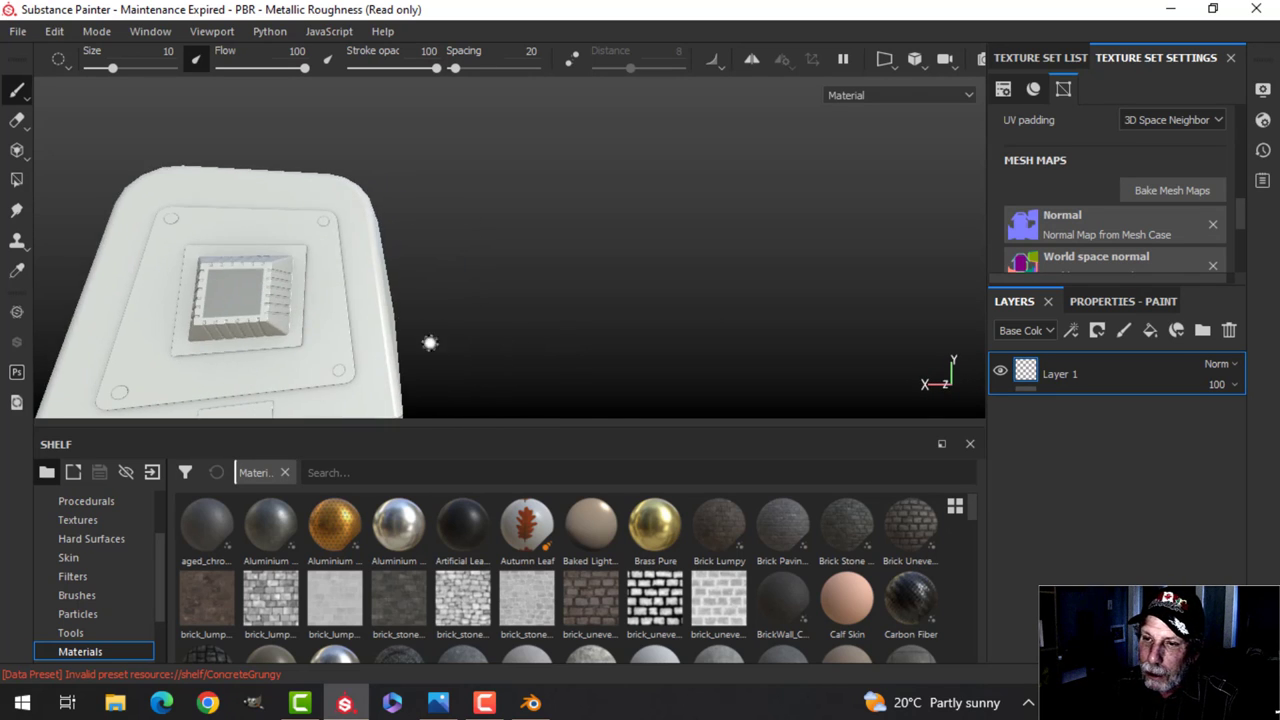
Examine the raised vent on the terminal's rear panel up close for baking artifacts.
middle_click_drag(240, 333, 494, 309, "alt")
scroll(494, 309, "up", 2)
left_click_drag(494, 309, 505, 278, "alt")
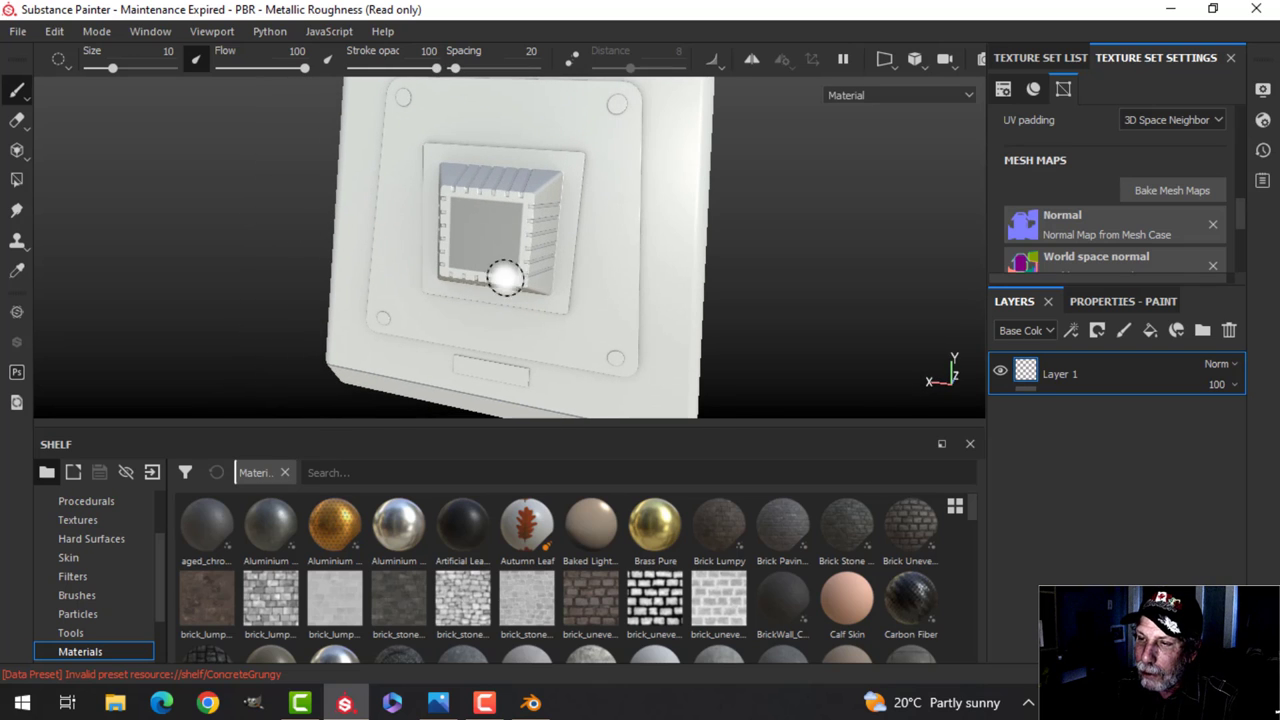
mouse_move(731, 297)
left_mouse_down("alt")
mouse_move(637, 303)
mouse_move(623, 354)
mouse_move(581, 332)
mouse_move(609, 323)
mouse_move(531, 343)
mouse_move(514, 289)
mouse_move(523, 317)
mouse_move(626, 286)
mouse_move(590, 302)
mouse_move(574, 283)
mouse_move(606, 283)
mouse_move(607, 297)
mouse_move(537, 289)
left_mouse_up("alt")
scroll(498, 331, "up", 2)
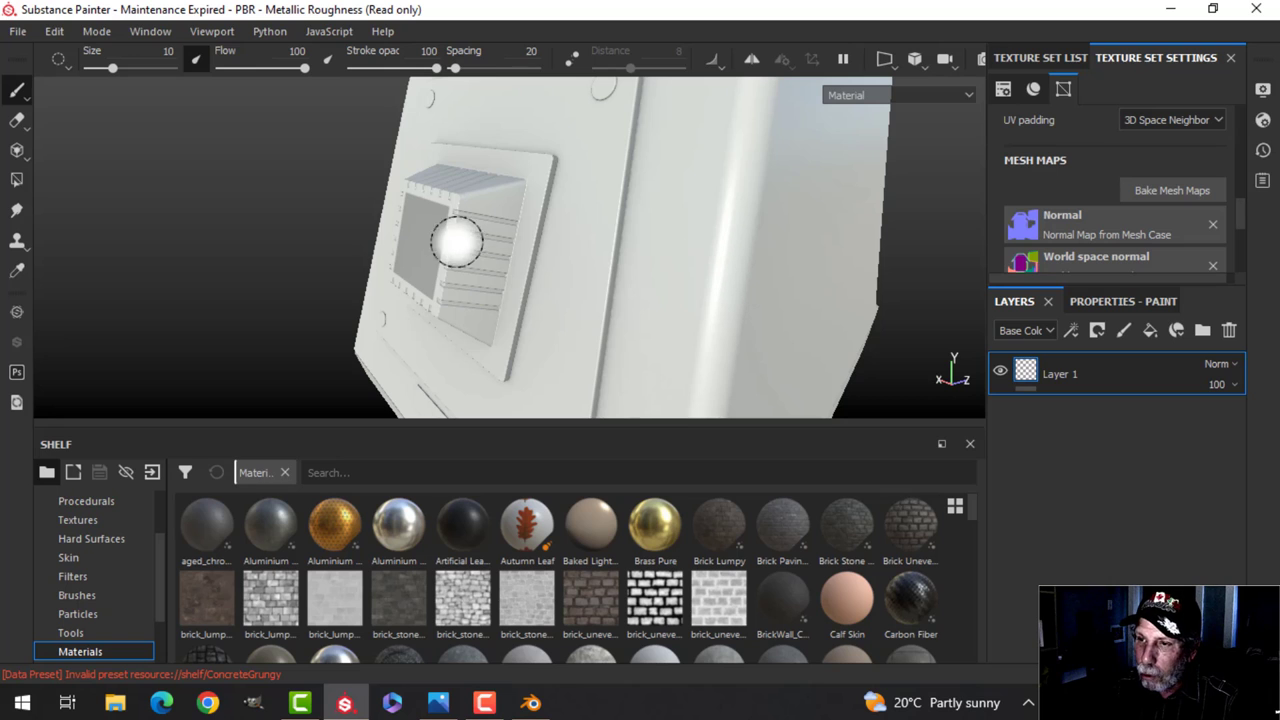
Switch to Blender and merge the vertices of the rear panel and vent object by distance.
left_click(530, 703)
scroll(925, 403, "up", 3)
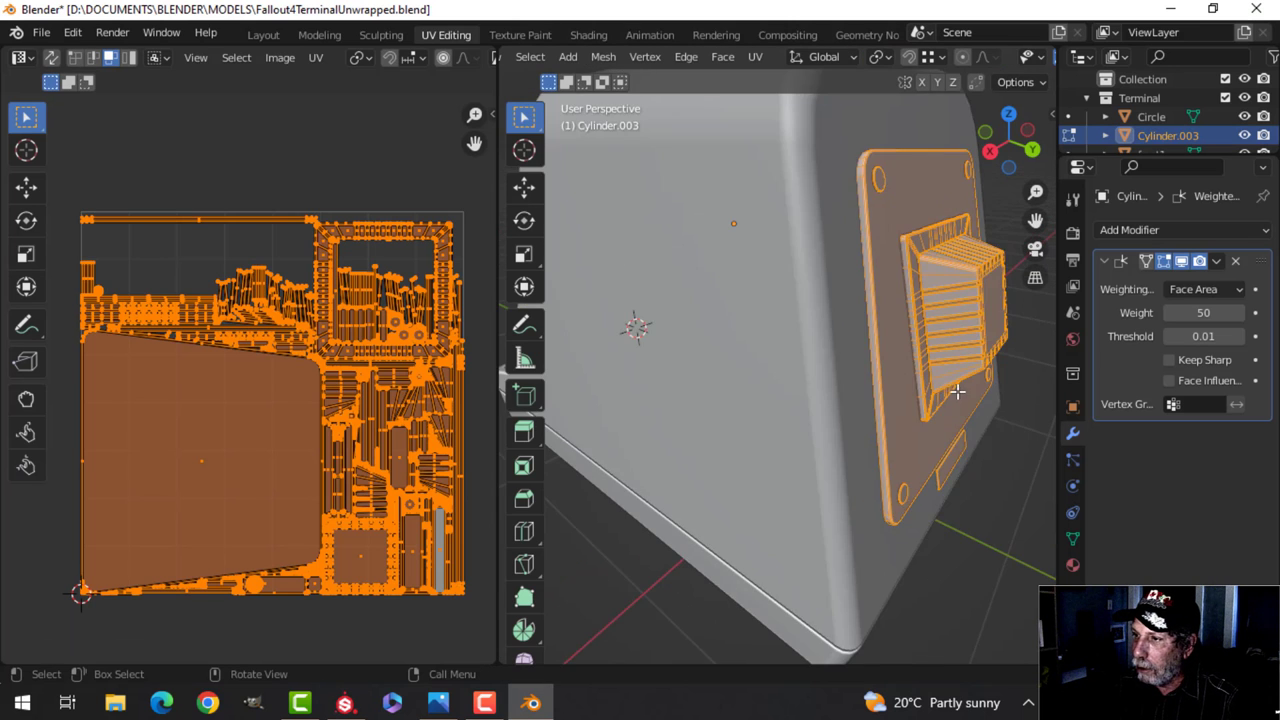
middle_click_drag(957, 391, 812, 386)
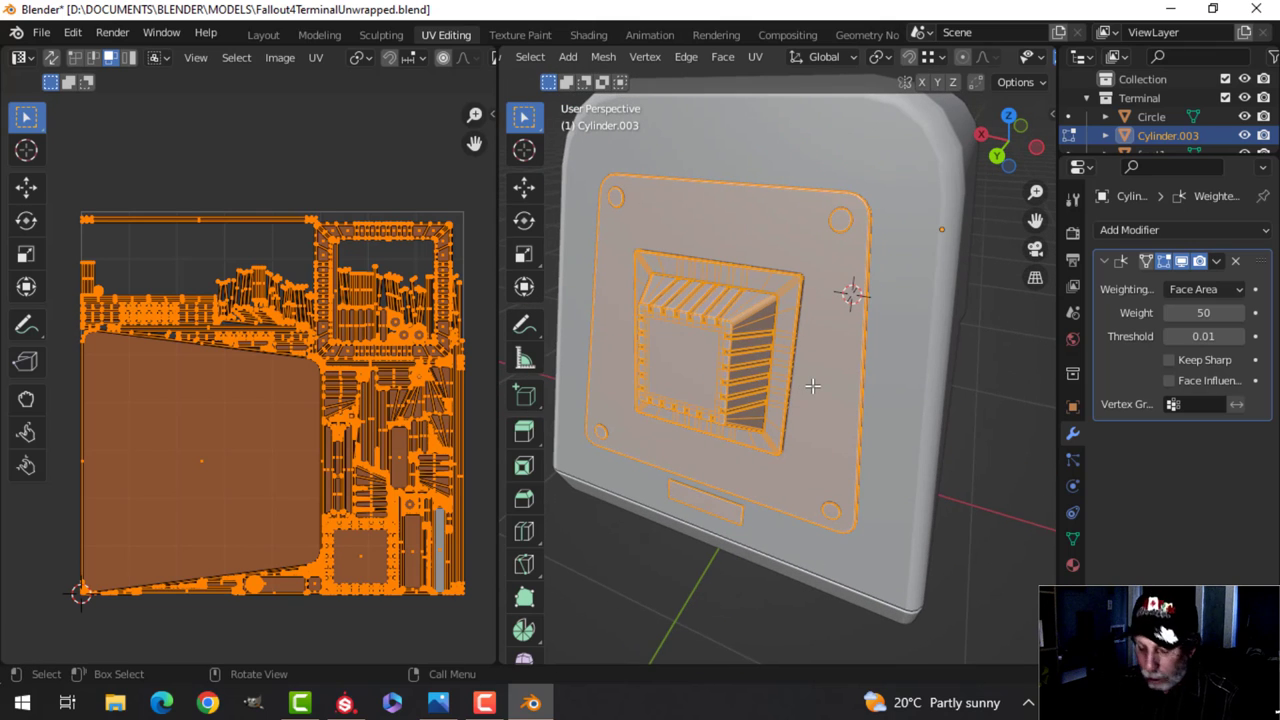
key("m")
left_click(814, 388)
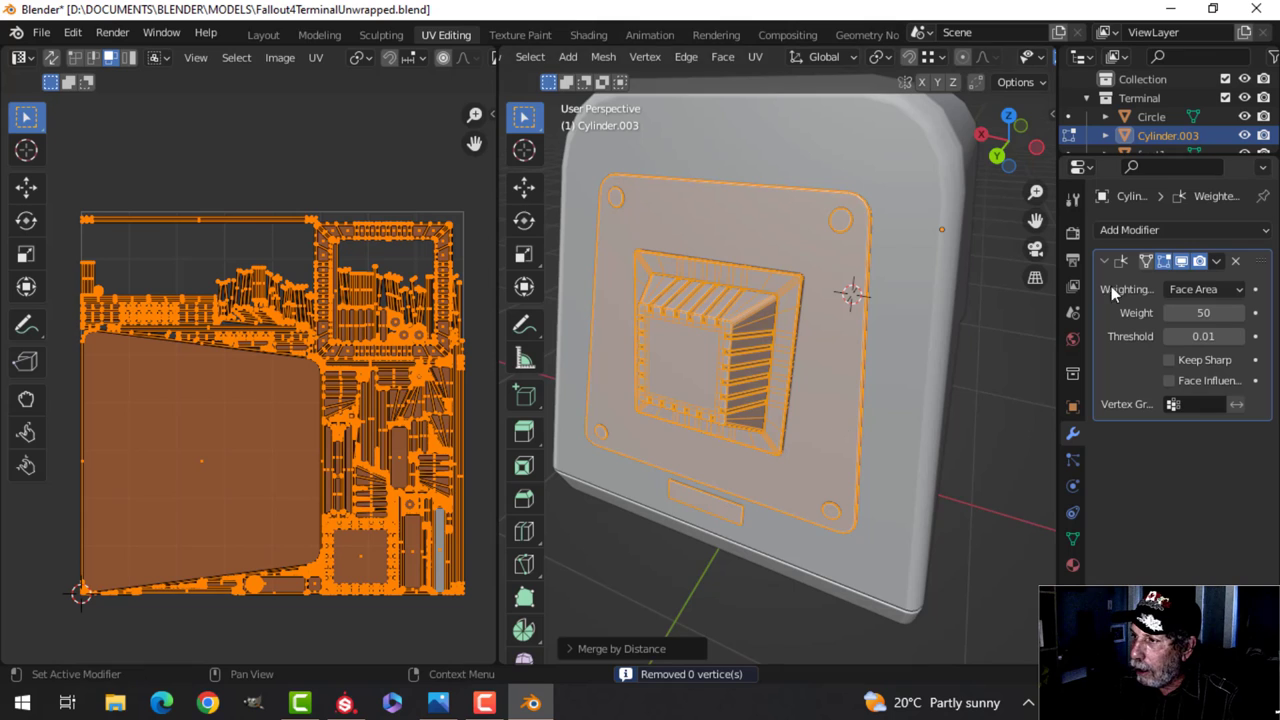
Re-unwrap the rear panel and vent object with Smart UV Project, using an island margin of 0.003.
middle_click_drag(900, 346, 858, 352)
key("u")
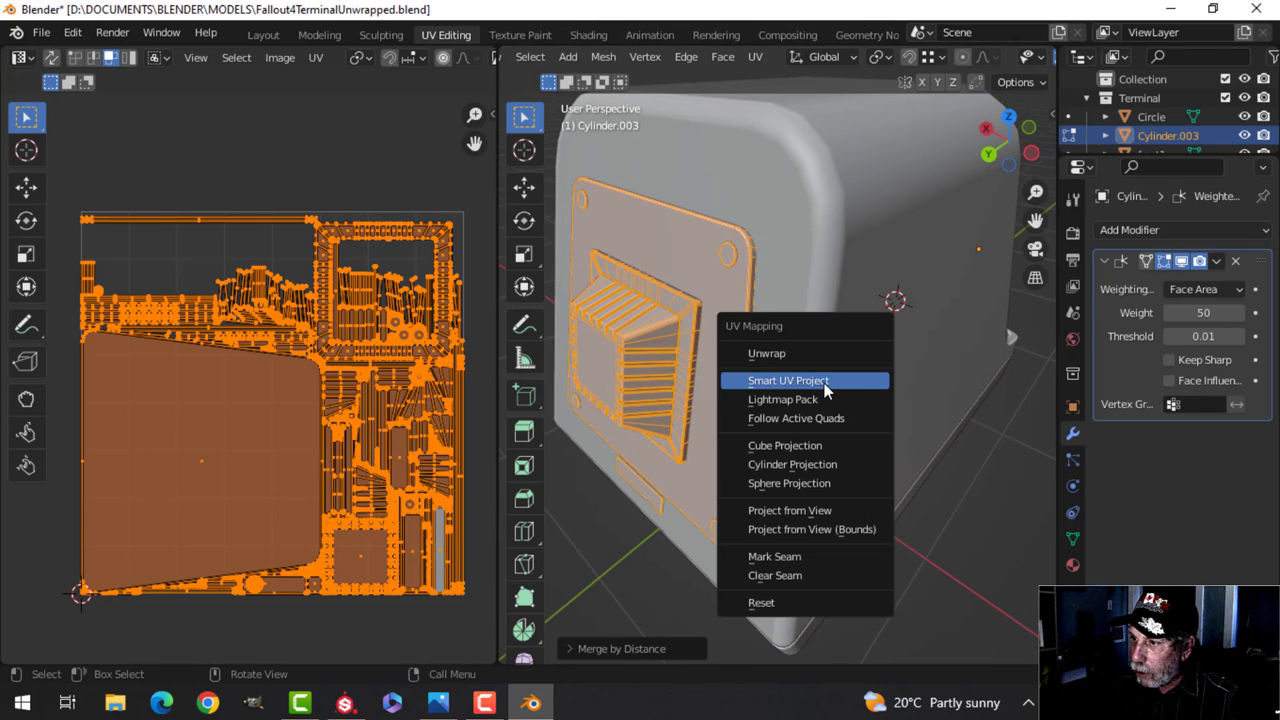
left_click(829, 383)
left_click(951, 440)
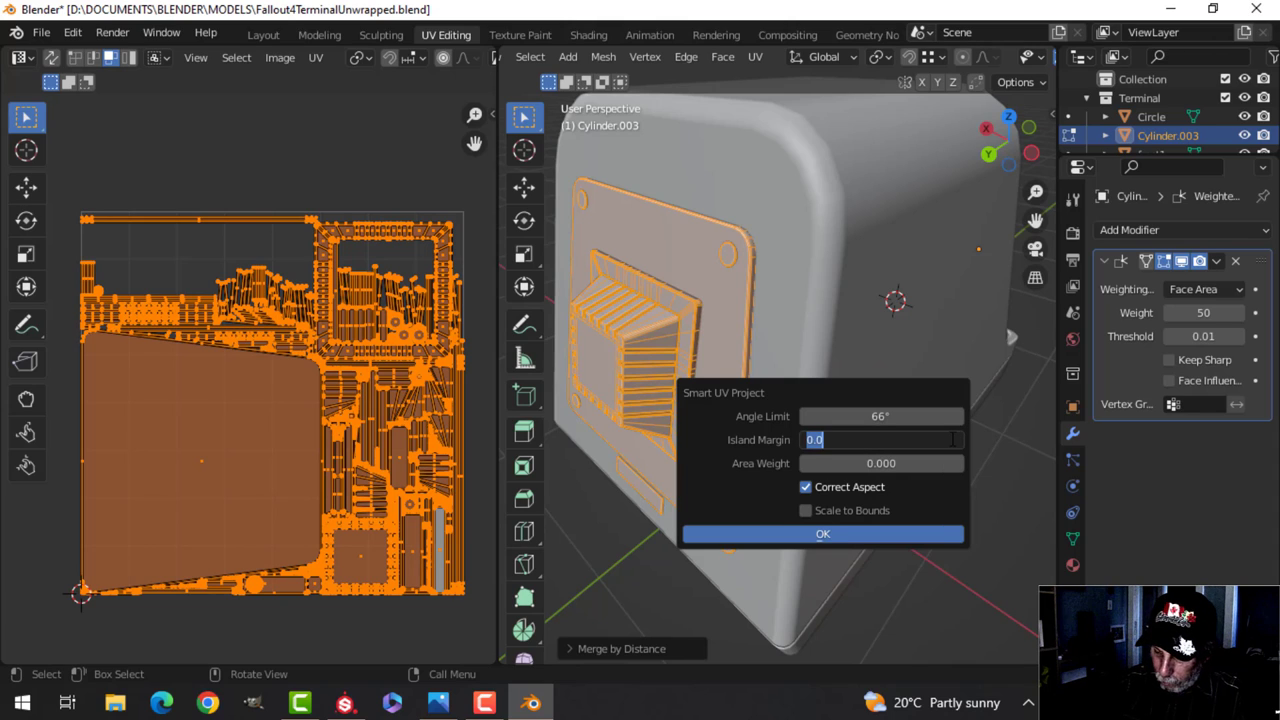
left_click(953, 439)
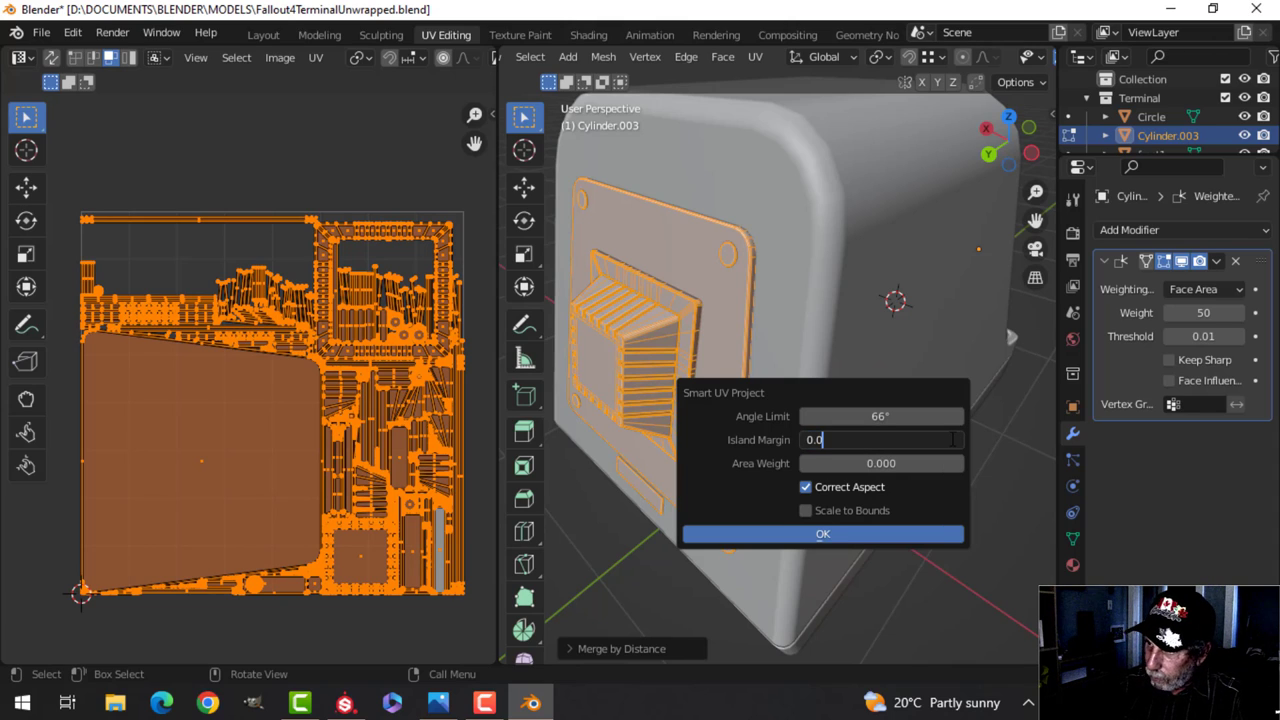
type("03")
key("Return")
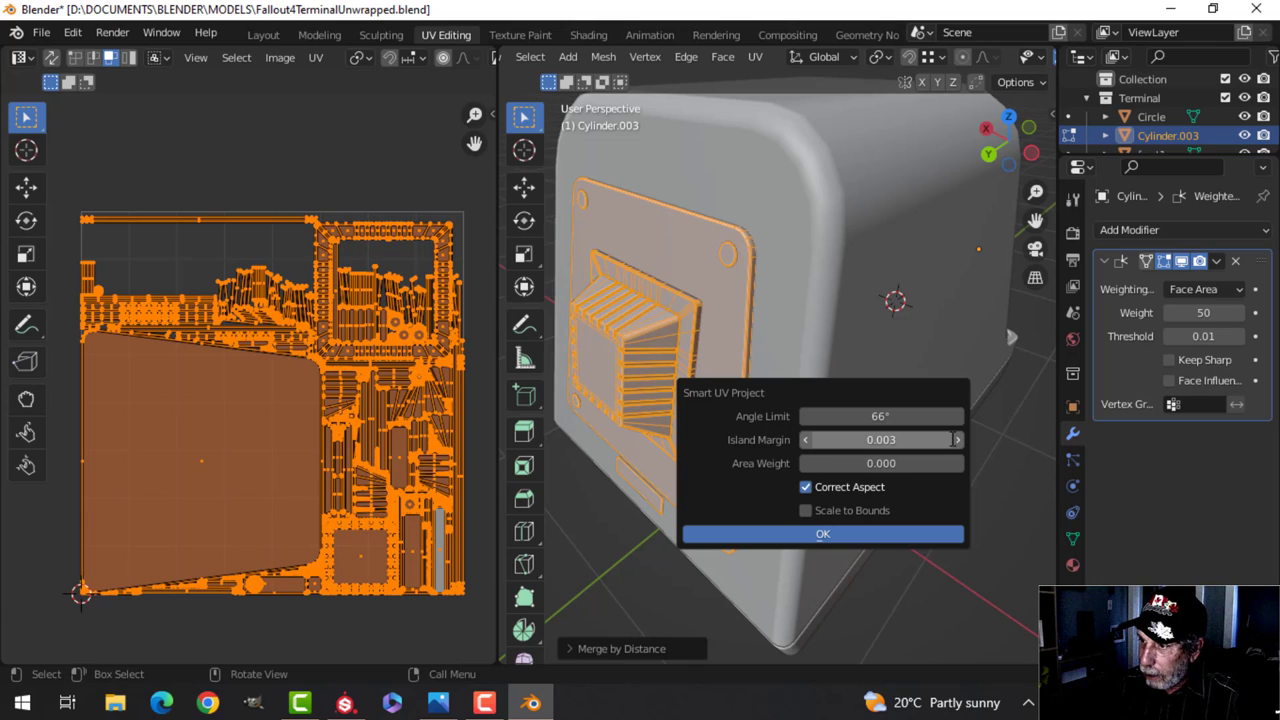
left_click(872, 537)
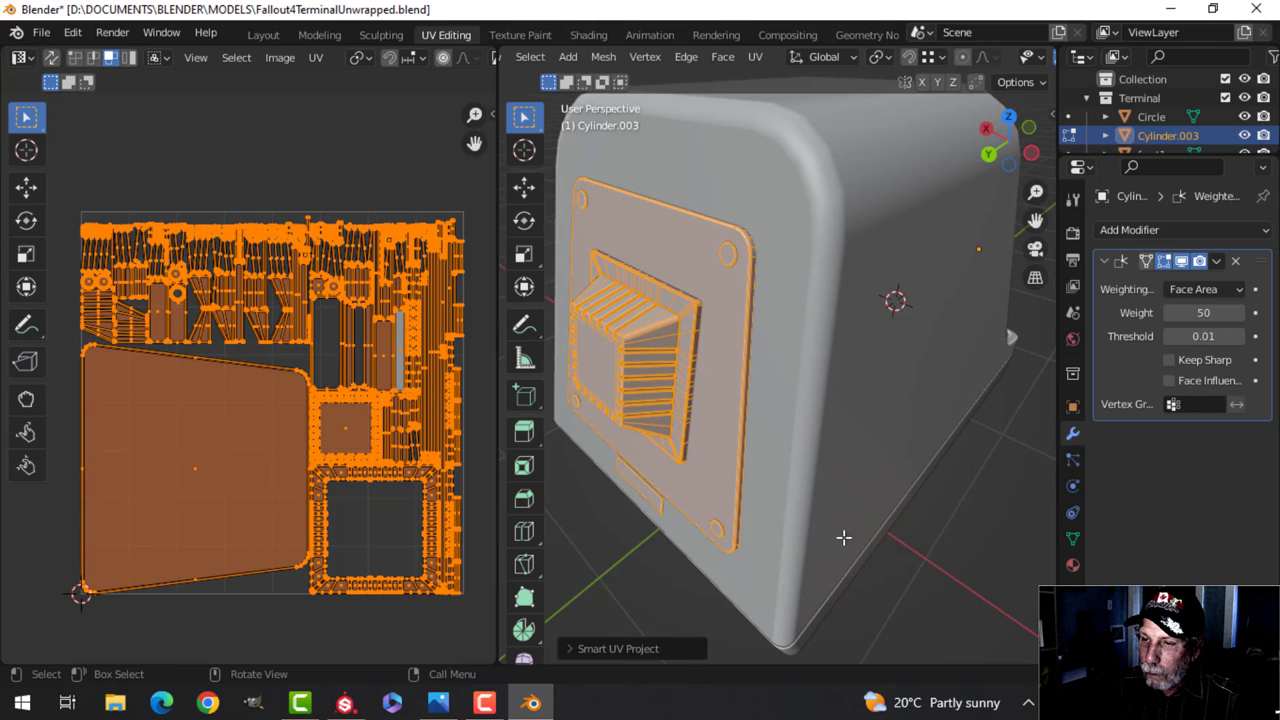
Pack the object's new UV islands into a single tile with UVPackmaster and leave Edit Mode.
key("n")
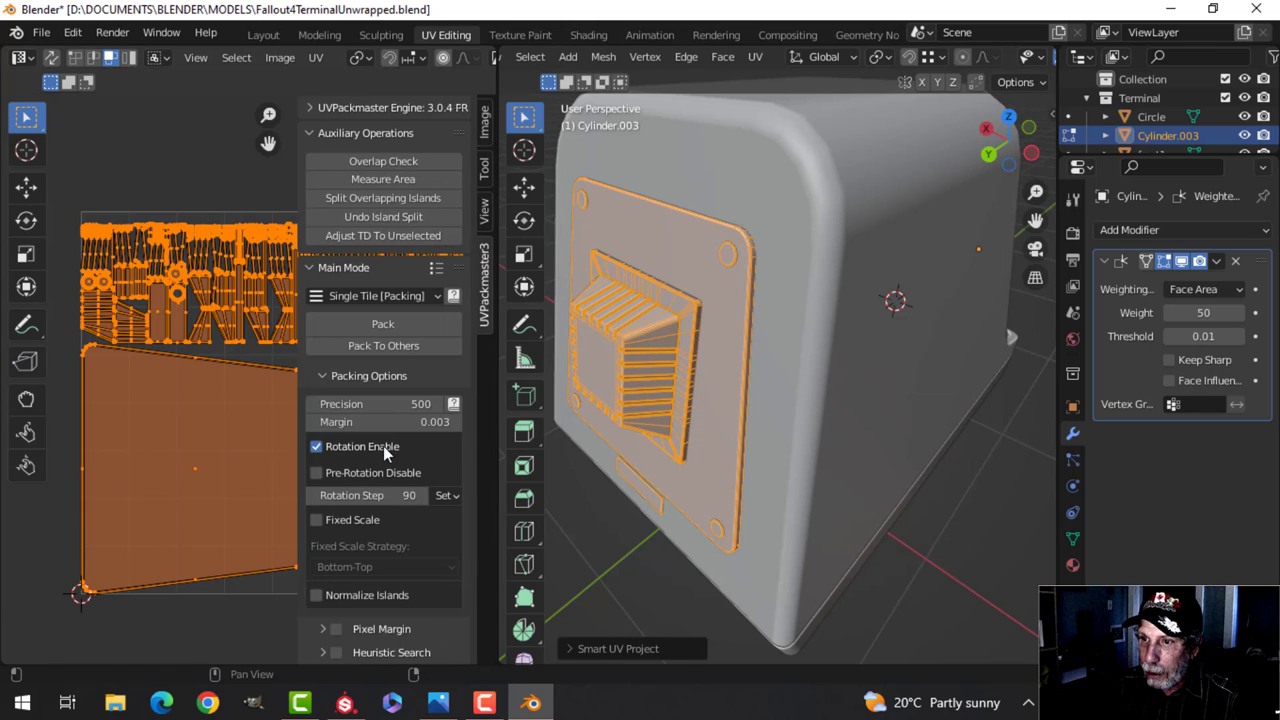
left_click(393, 331)
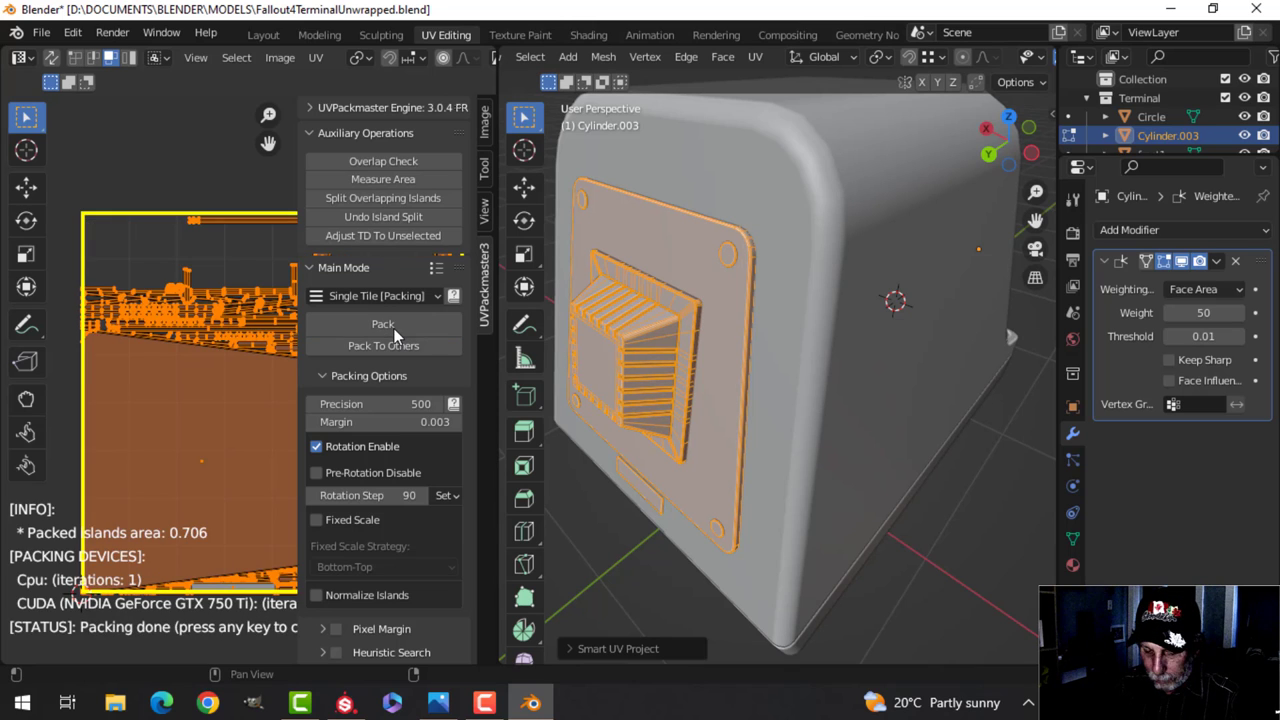
key("n")
key("Tab")
Inspect the UV layout of the case together with the panel parts, and check the screen object.
middle_click_drag(818, 349, 757, 363)
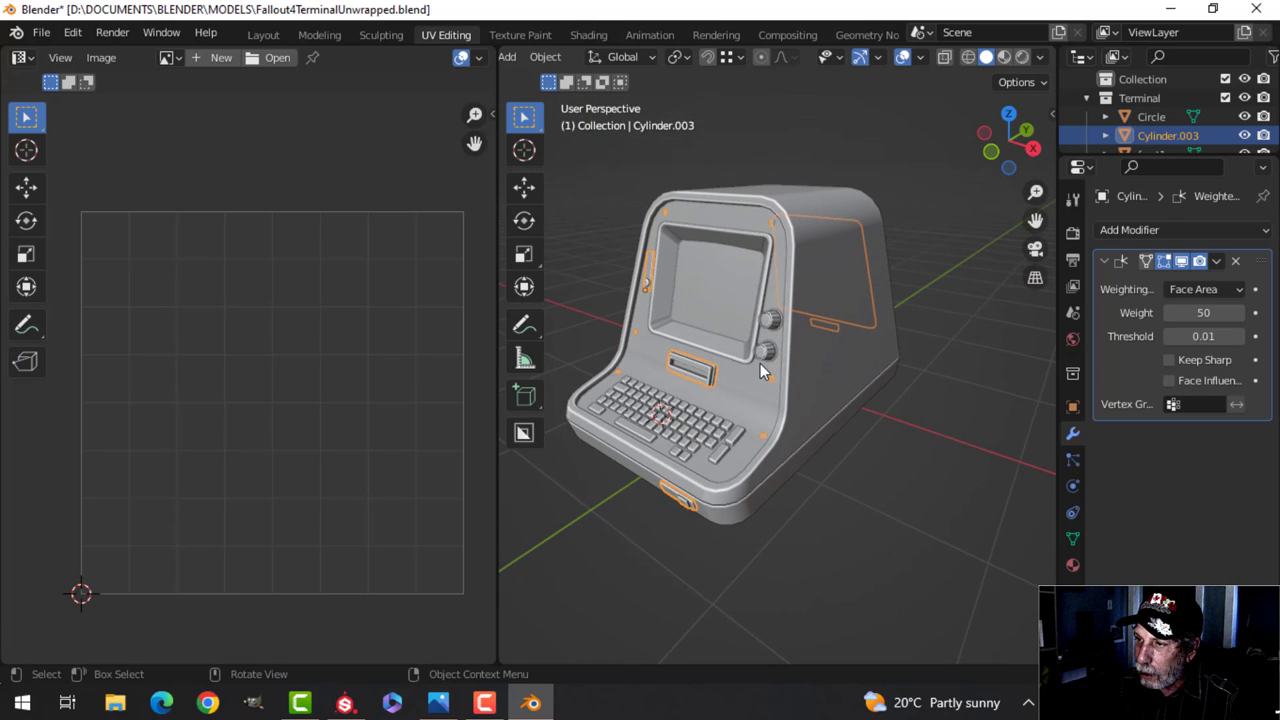
left_click(801, 363, "shift")
key("Tab")
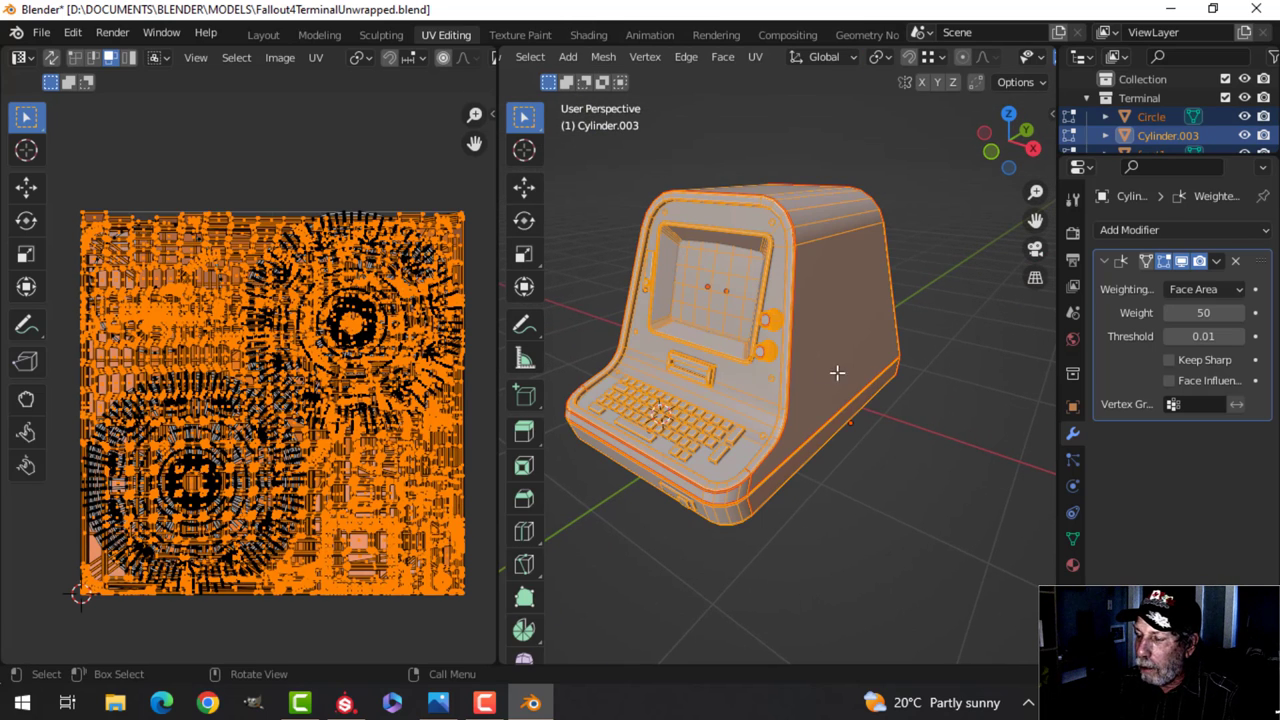
scroll(809, 374, "up", 2)
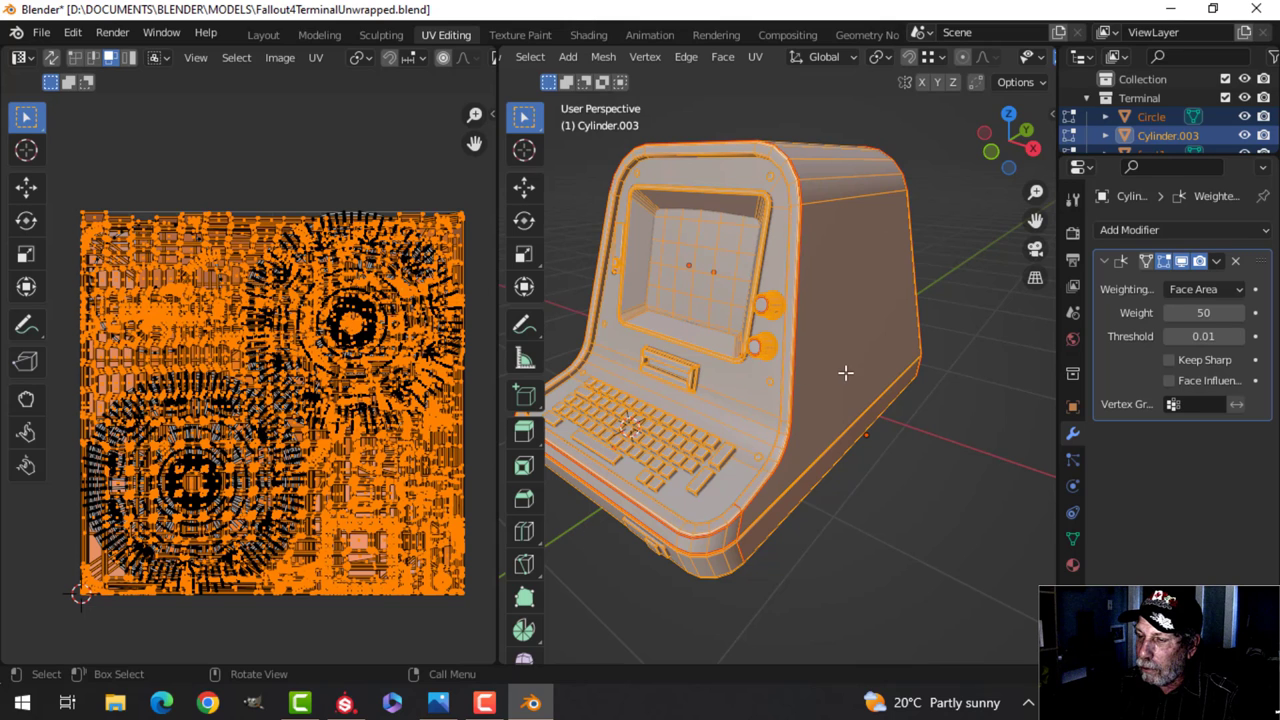
key("Tab")
middle_click_drag(814, 360, 850, 376)
key("alt+a")
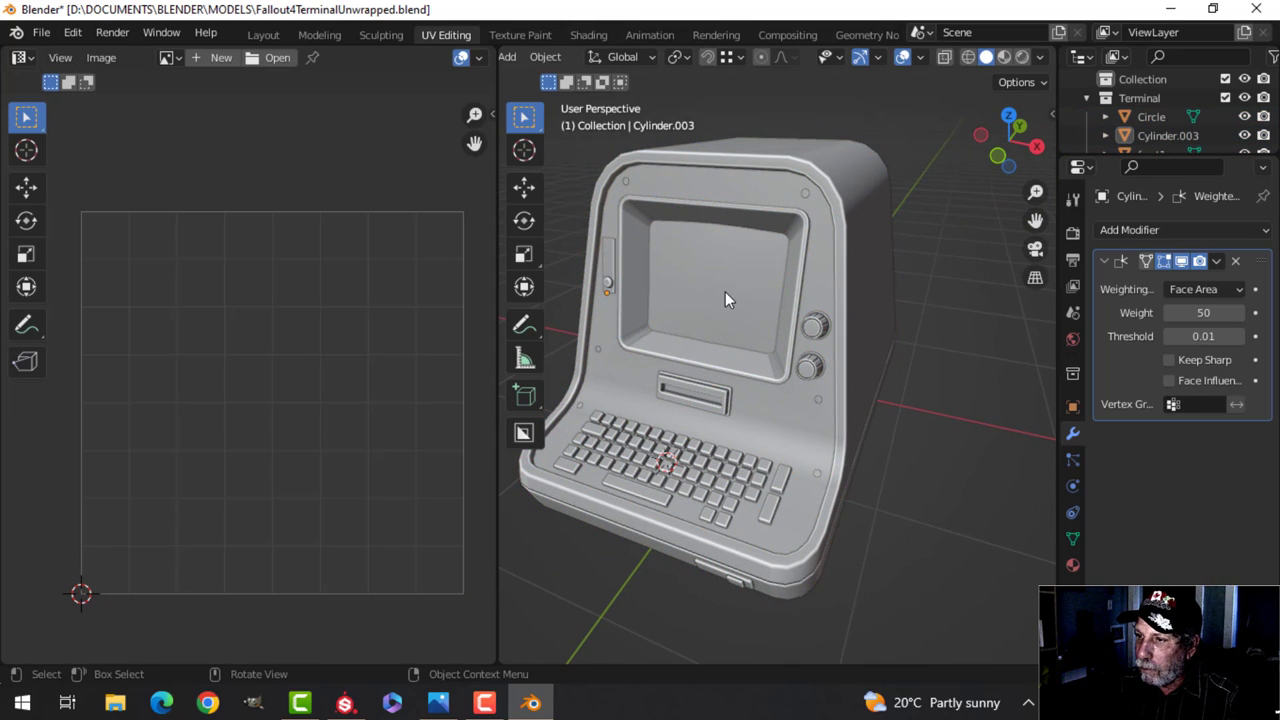
left_click(725, 291)
key("Tab")
key("Tab")
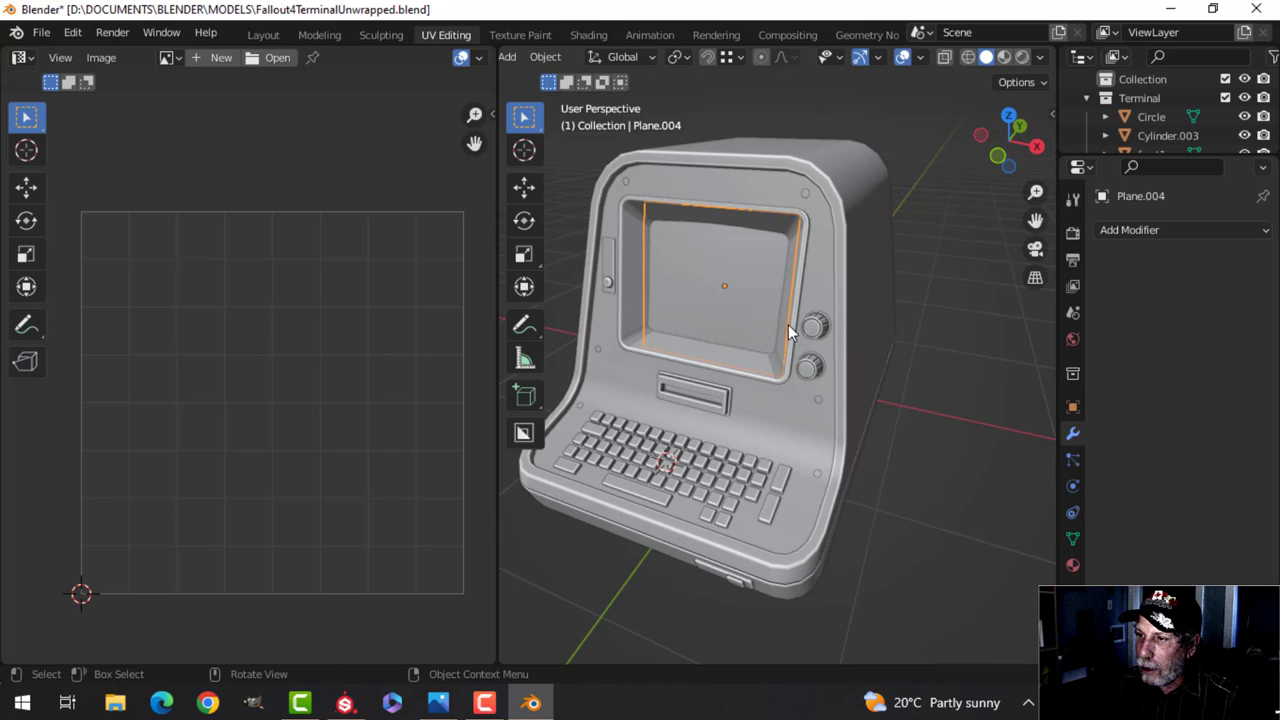
scroll(788, 330, "up", 2)
scroll(788, 326, "down", 4)
Save the file and export all terminal objects, limited to selected objects, over Fallout4TerminalUnwrapped.fbx in the EXPORT folder.
key("a")
middle_click_drag(892, 378, 885, 370)
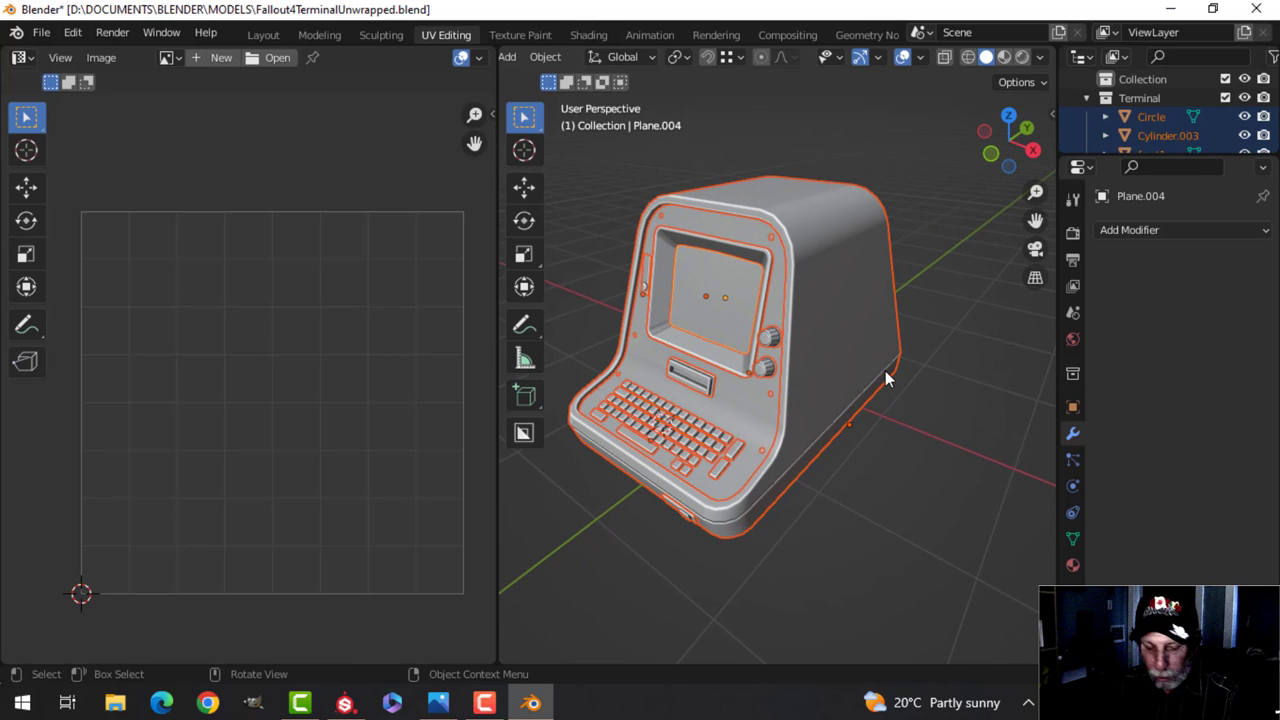
key("ctrl+s")
left_click(42, 34)
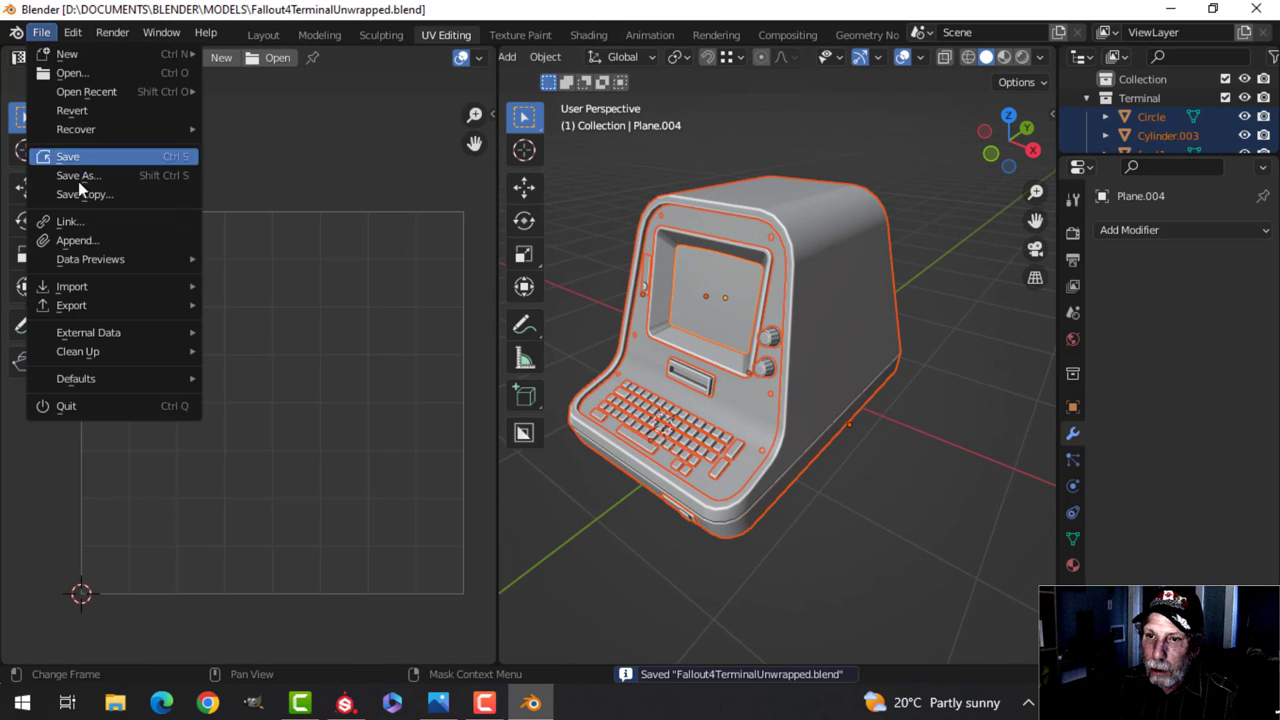
mouse_move(93, 302)
left_click(293, 474)
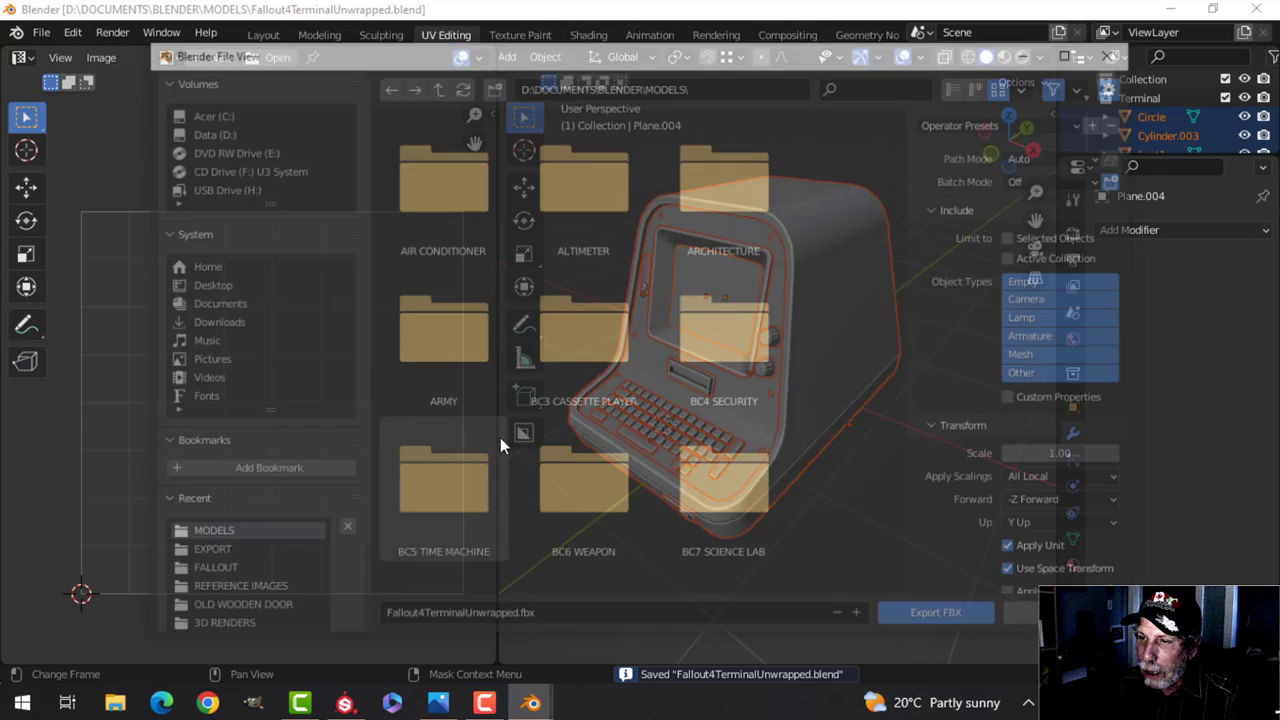
left_click(224, 551)
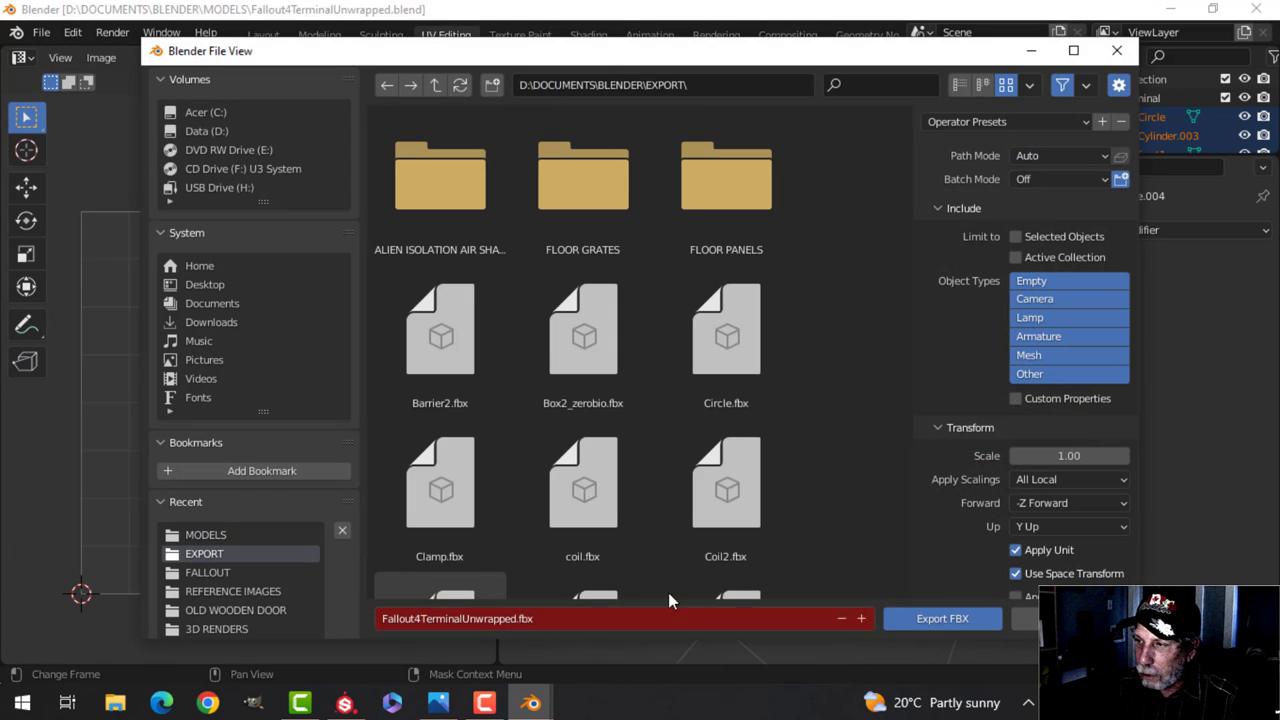
left_click(1017, 237)
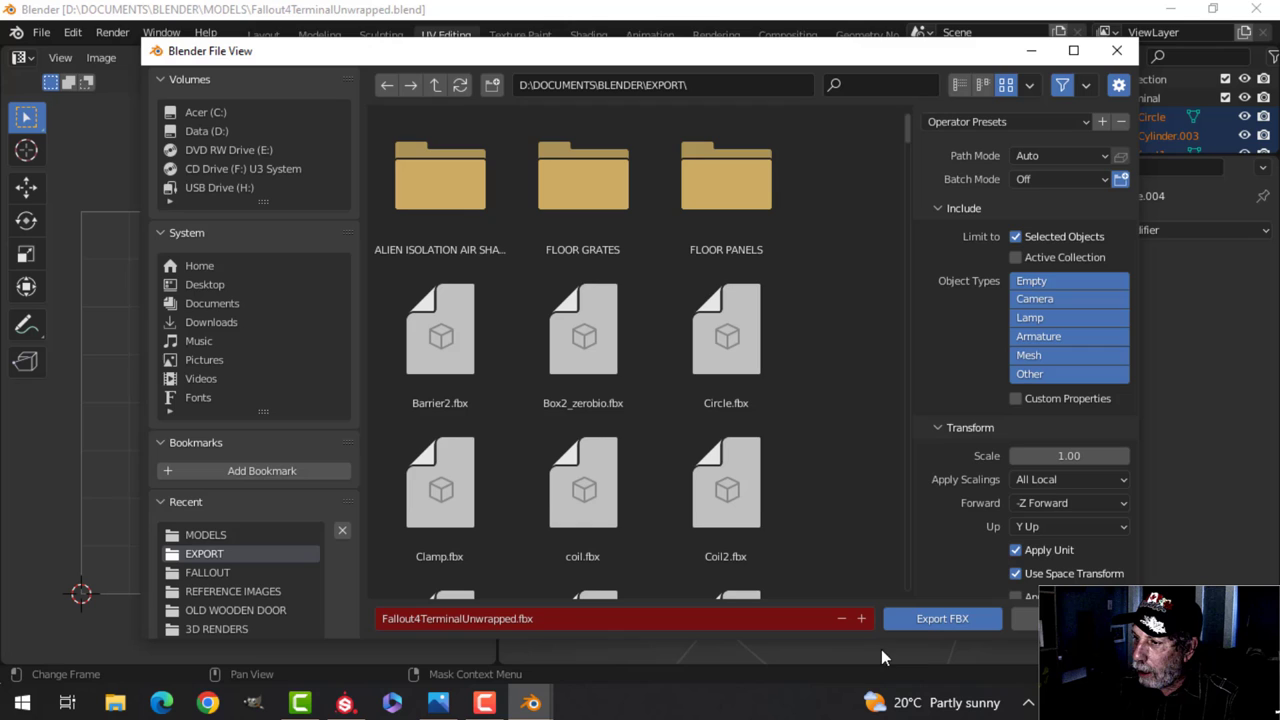
left_click(969, 618)
Switch to Substance Painter and reload the updated Fallout4TerminalUnwrapped.fbx as the project mesh through the project configuration.
left_click(345, 703)
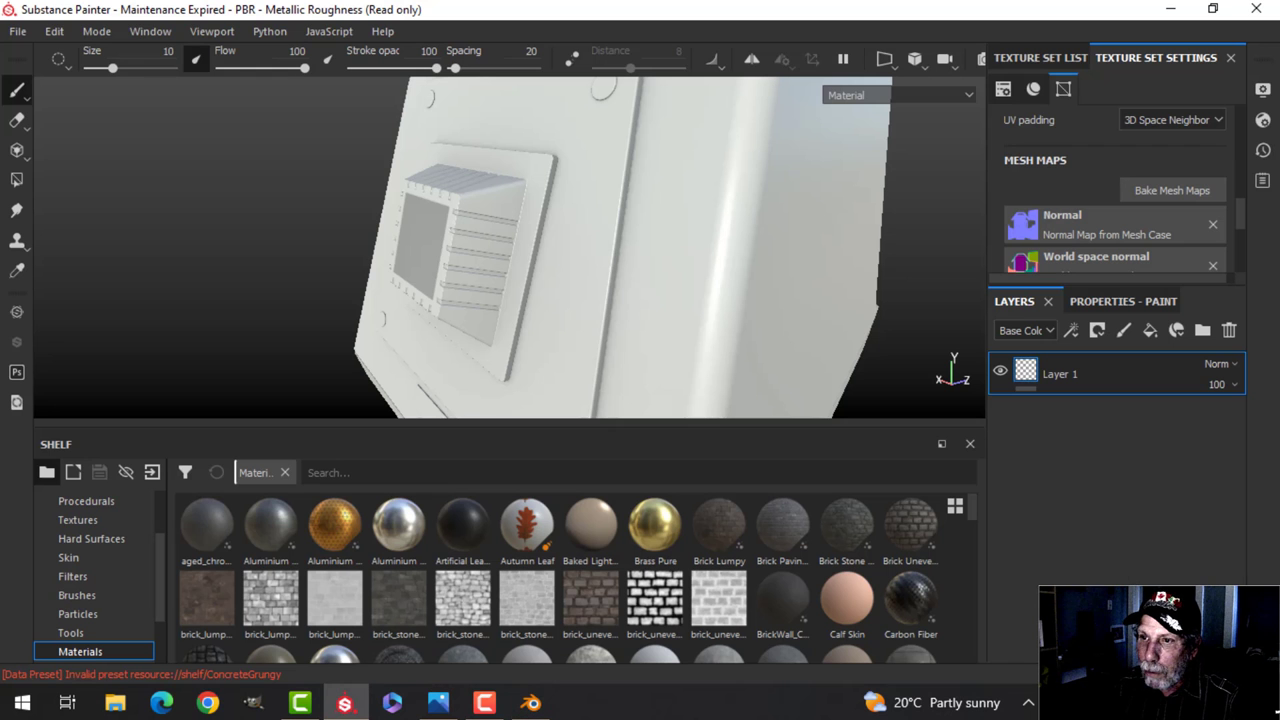
left_click(54, 35)
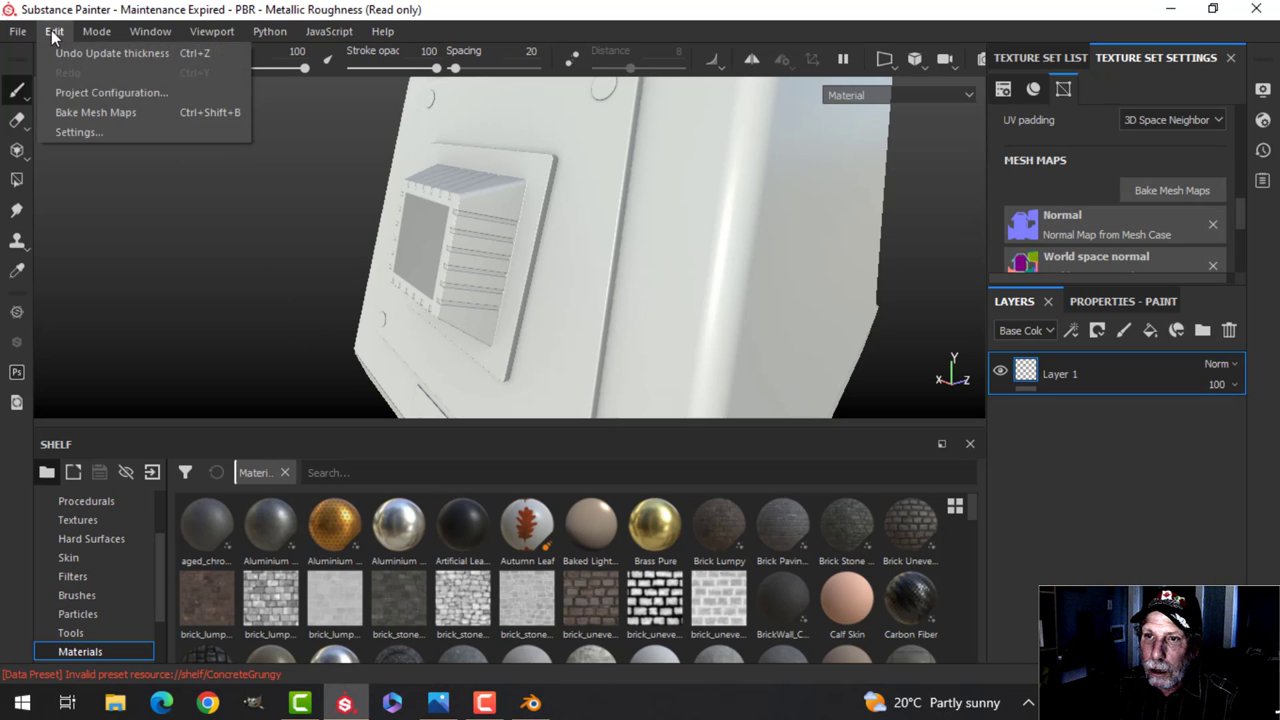
left_click(90, 87)
left_click(772, 198)
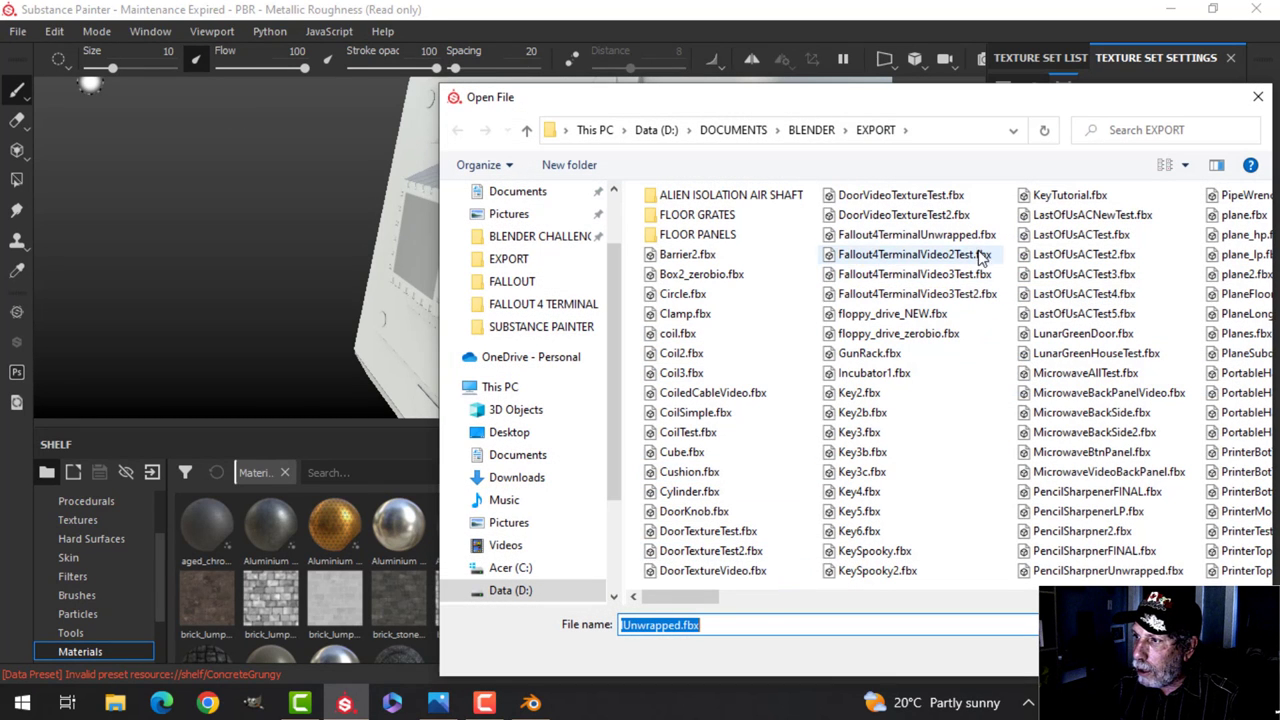
left_click(905, 235)
left_click(1120, 655)
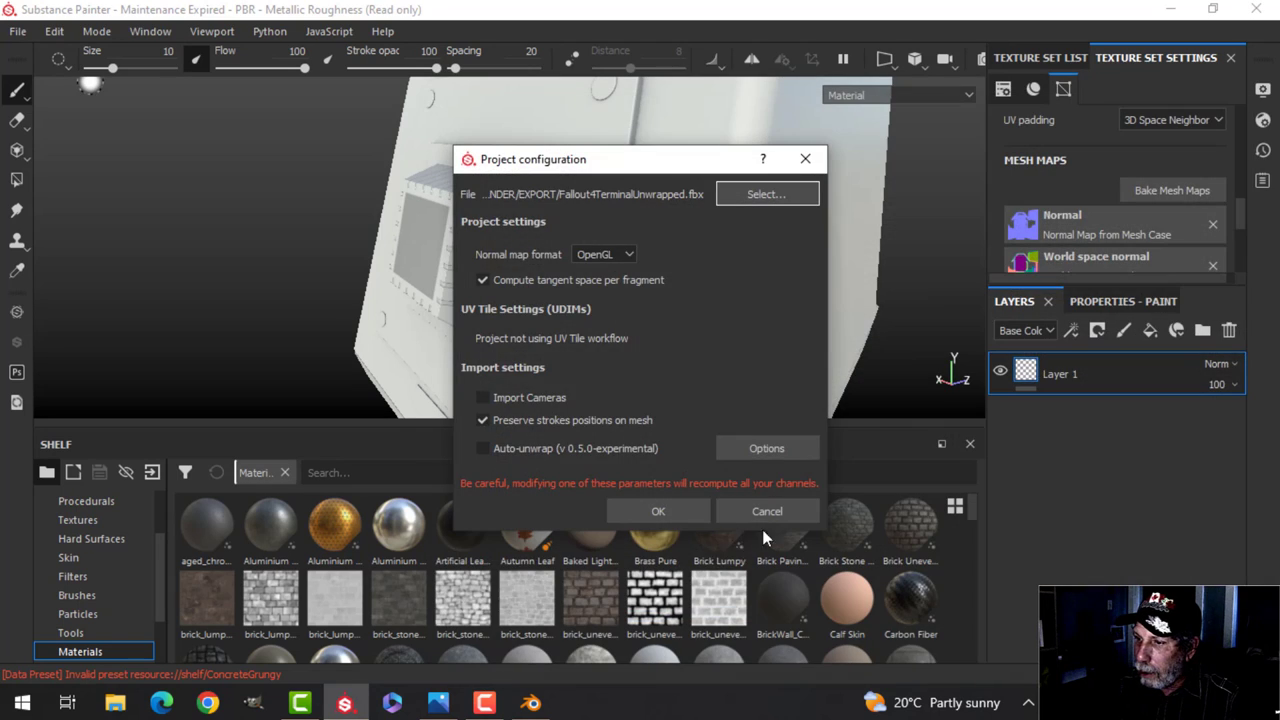
left_click(663, 513)
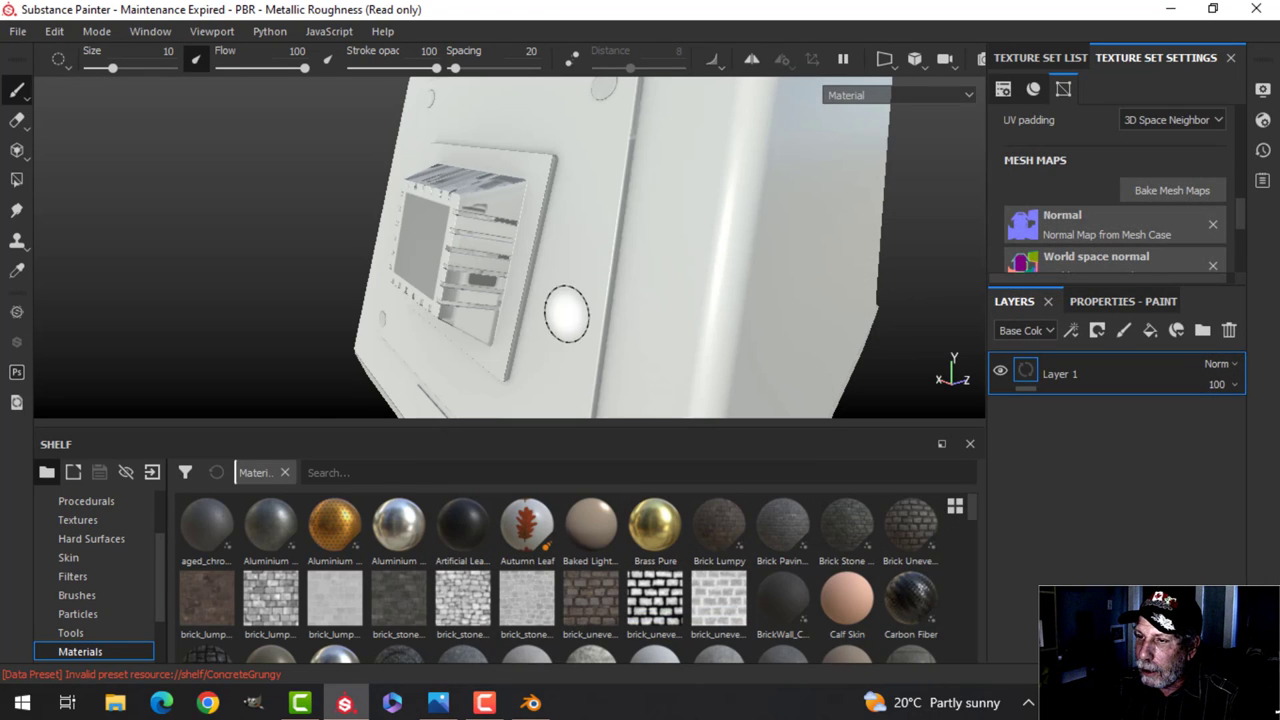
Rebake the selected mesh maps for all texture sets at an output size of 1024.
left_click(1160, 191)
left_click(621, 92)
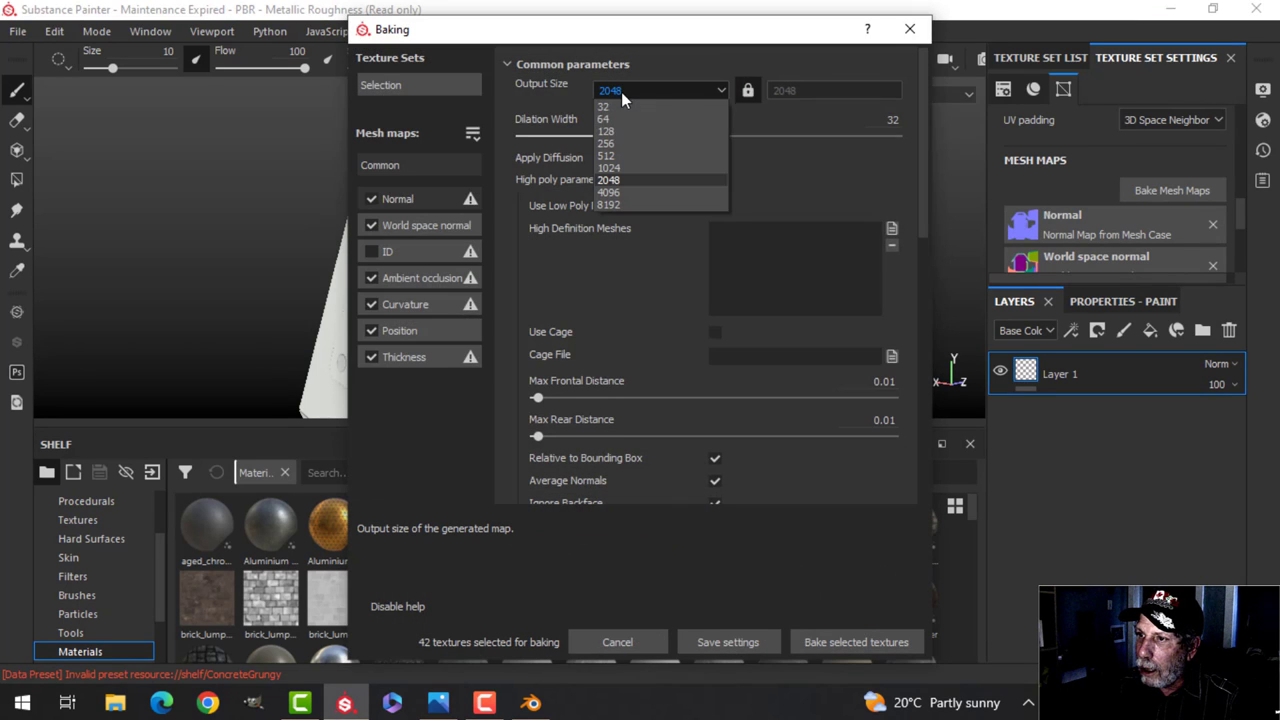
left_click(612, 167)
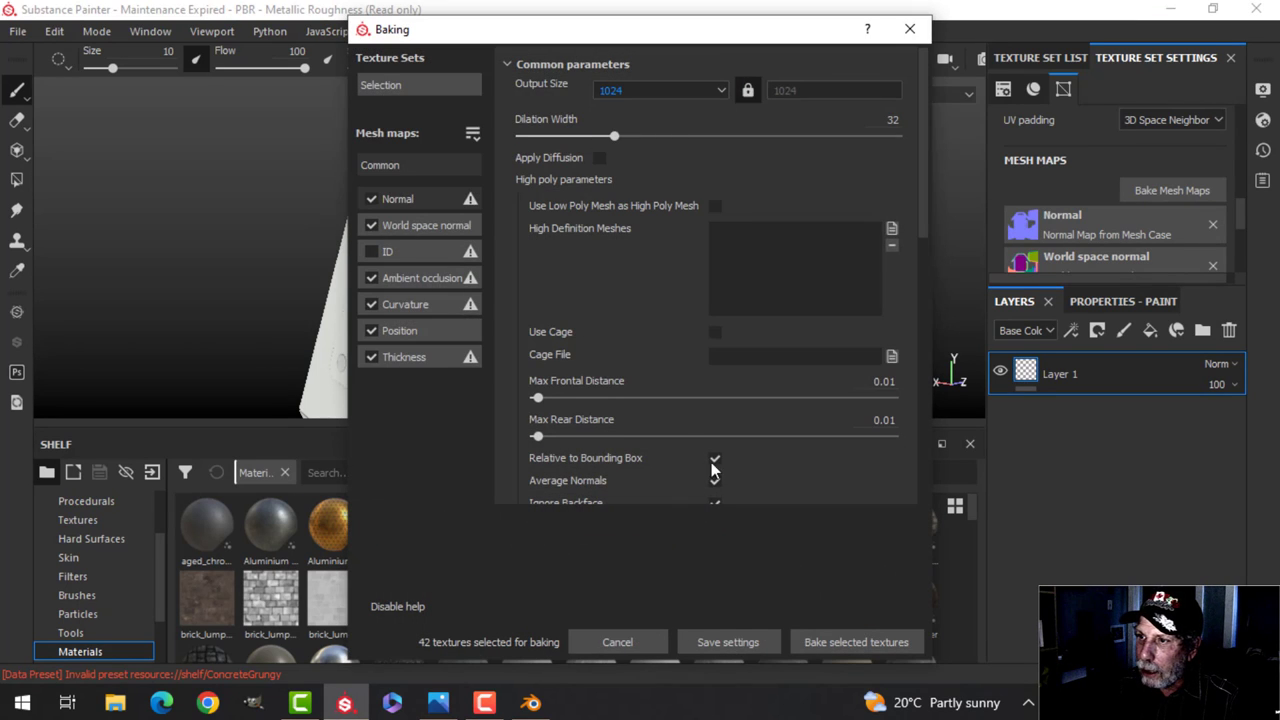
left_click(852, 643)
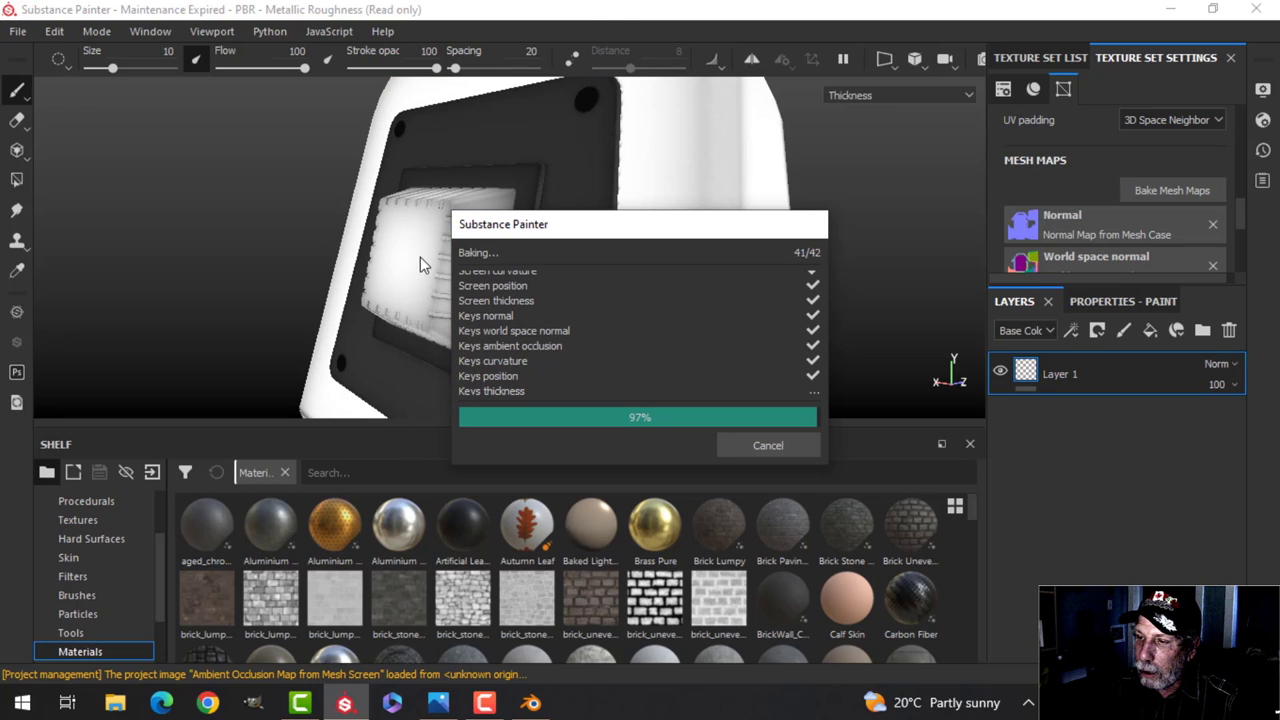
left_click(768, 445)
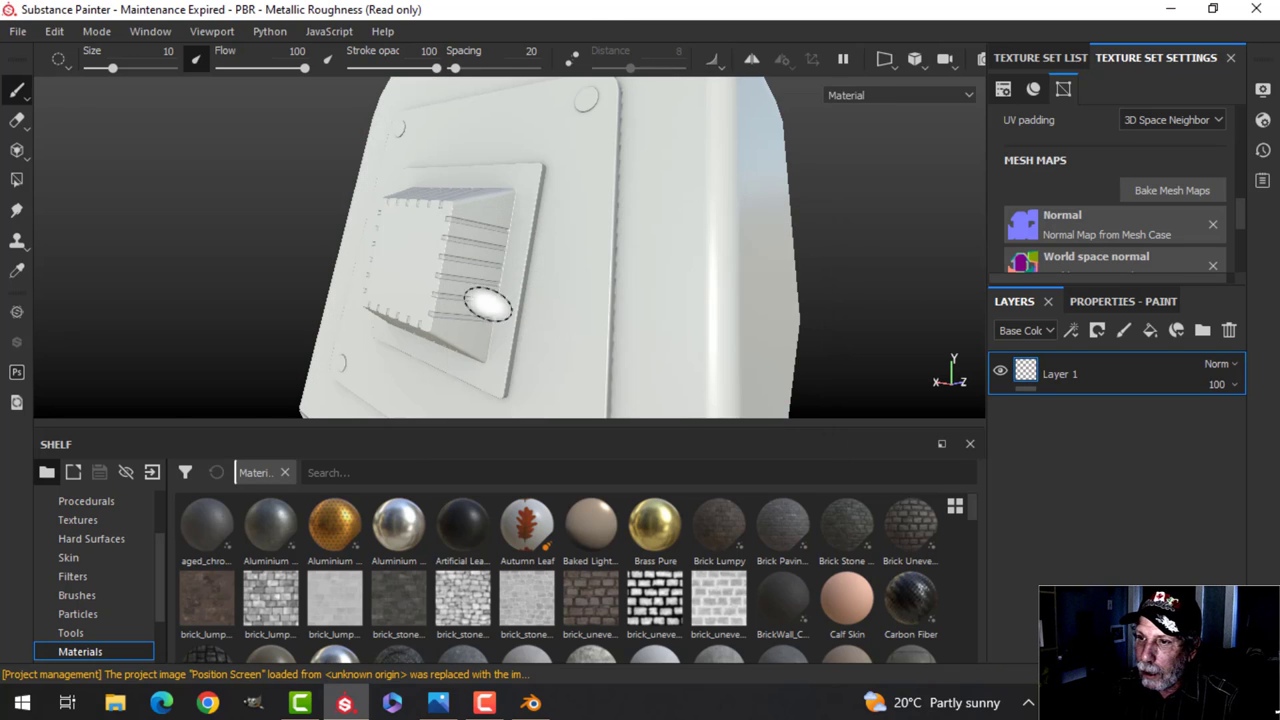
View the rebaked terminal from the front and activate Temporal Anti-Aliasing in the display settings.
mouse_move(640, 300)
left_mouse_down("alt")
mouse_move(566, 306)
mouse_move(640, 286)
mouse_move(637, 269)
mouse_move(673, 290)
mouse_move(743, 286)
mouse_move(657, 305)
mouse_move(577, 277)
mouse_move(594, 289)
mouse_move(525, 307)
left_mouse_up("alt")
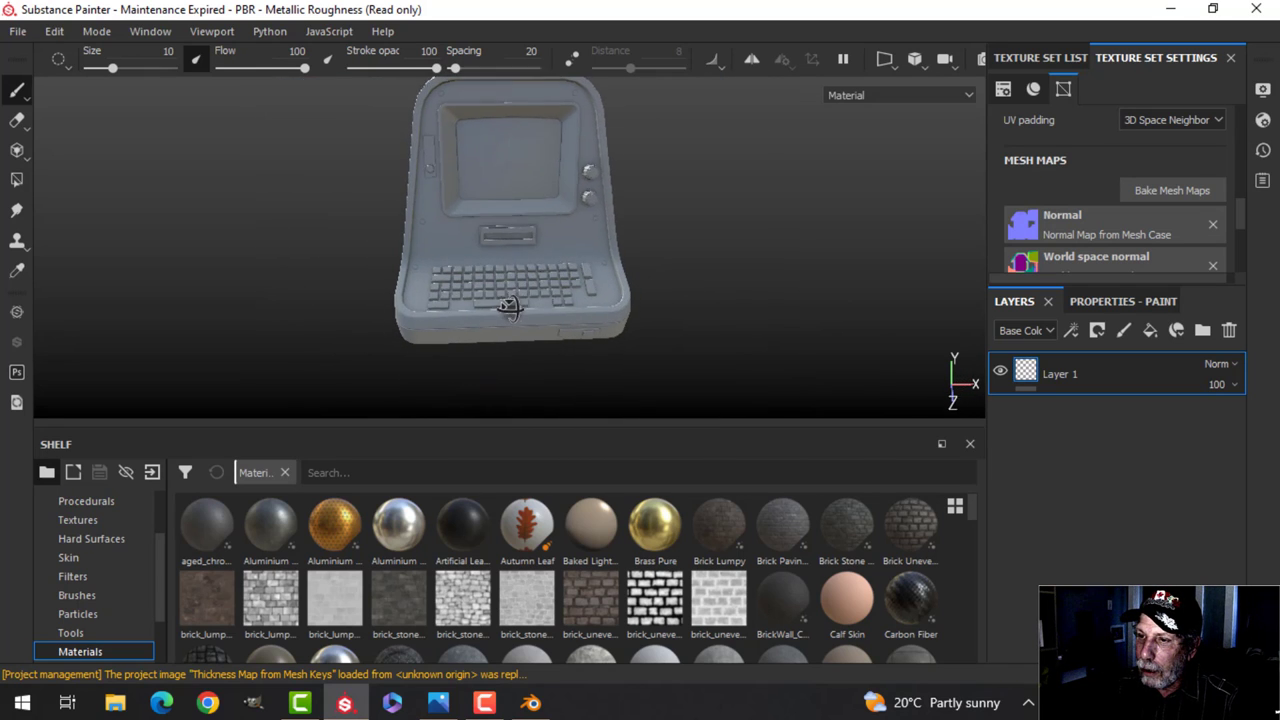
left_click_drag(683, 274, 858, 250, "alt")
left_click(1263, 90)
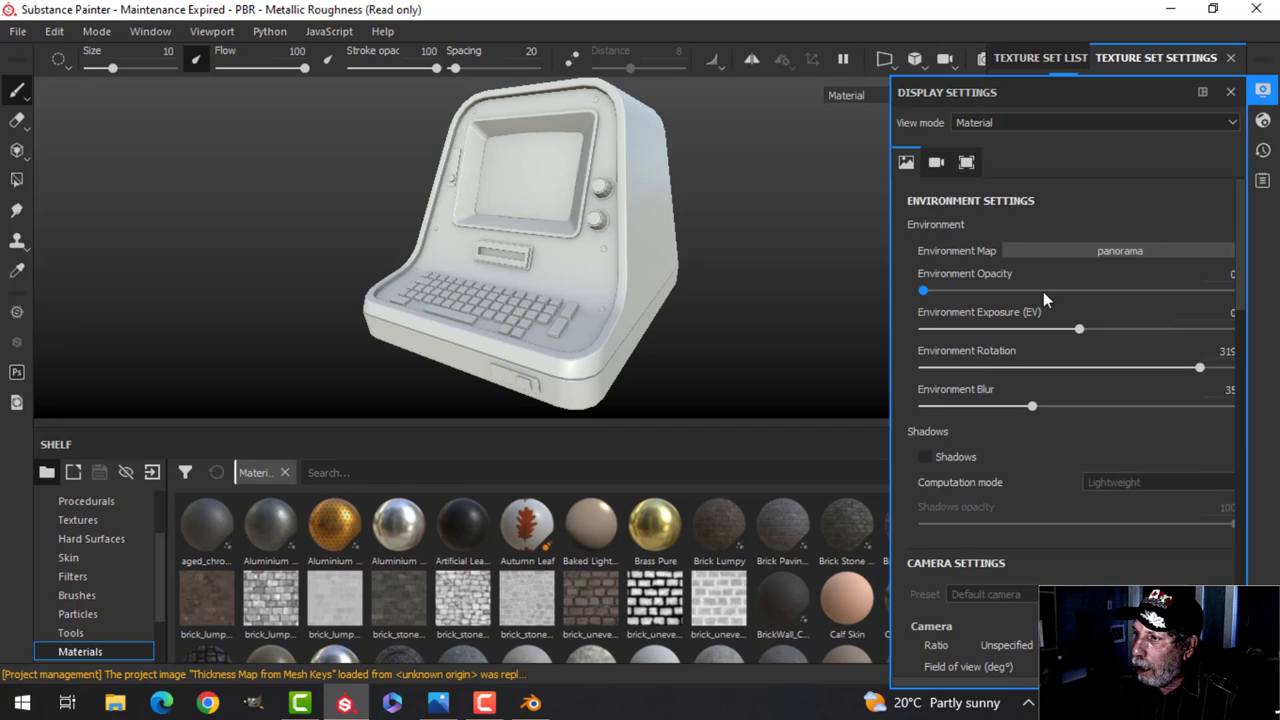
scroll(1008, 384, "down", 8)
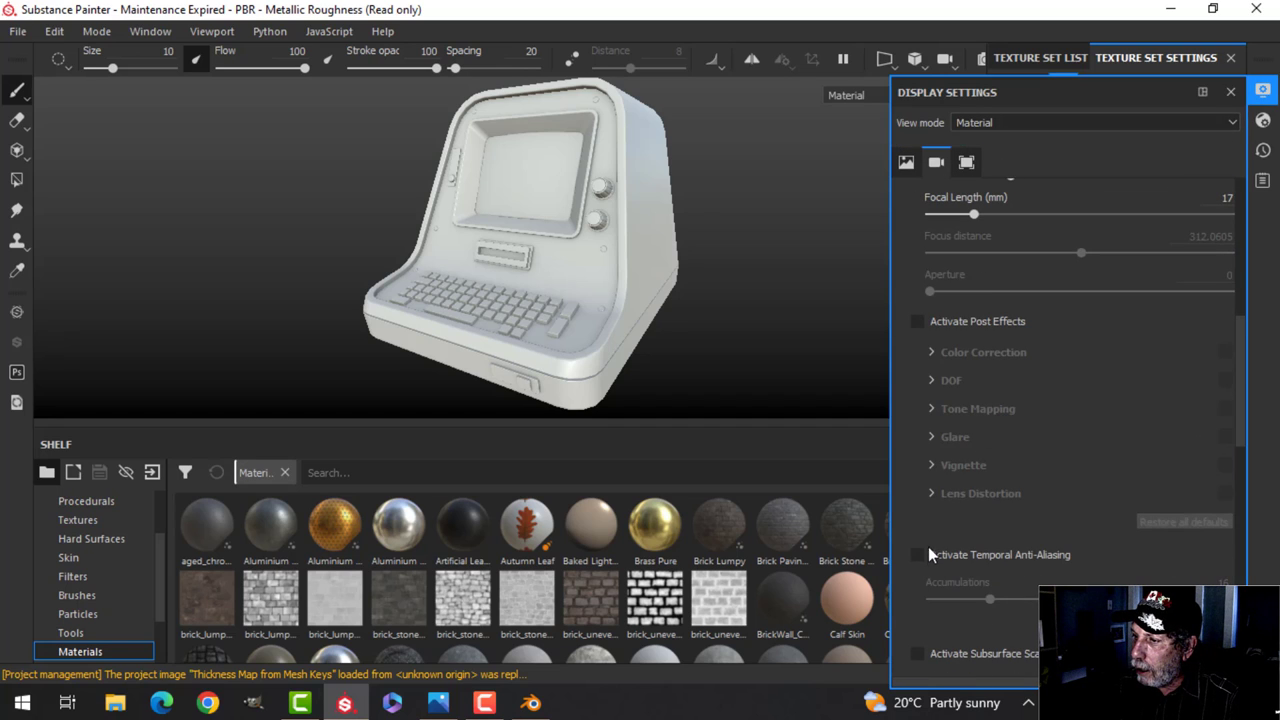
left_click(918, 556)
left_click(1263, 90)
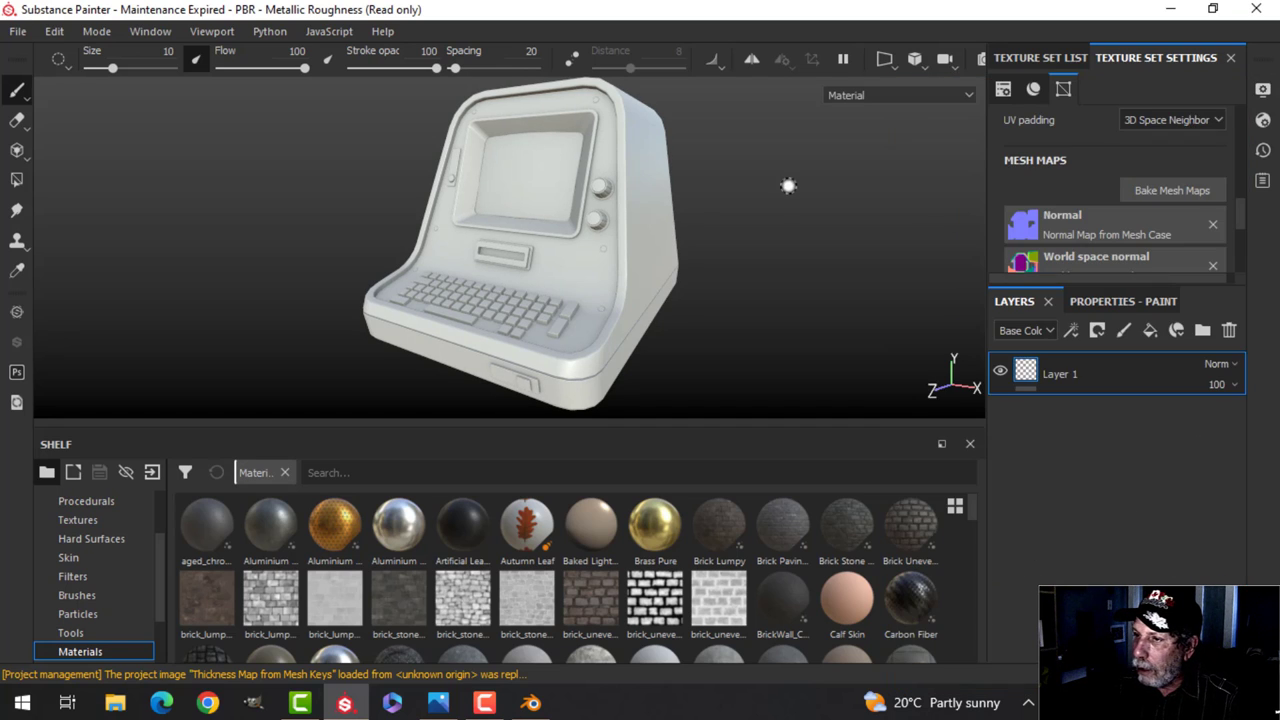
Rotate the environment lighting and delete the empty Layer 1 from the Case texture set.
right_click_drag(789, 186, 911, 180, "shift")
left_click(1026, 58)
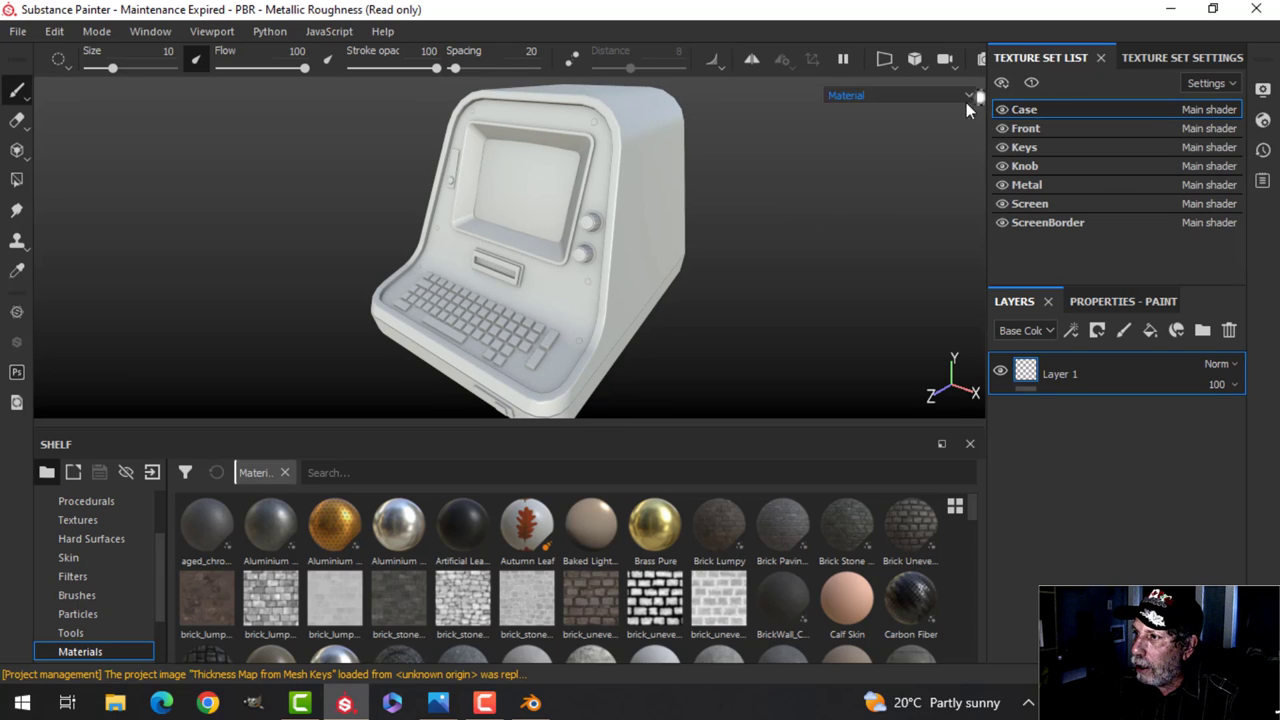
left_click(1230, 331)
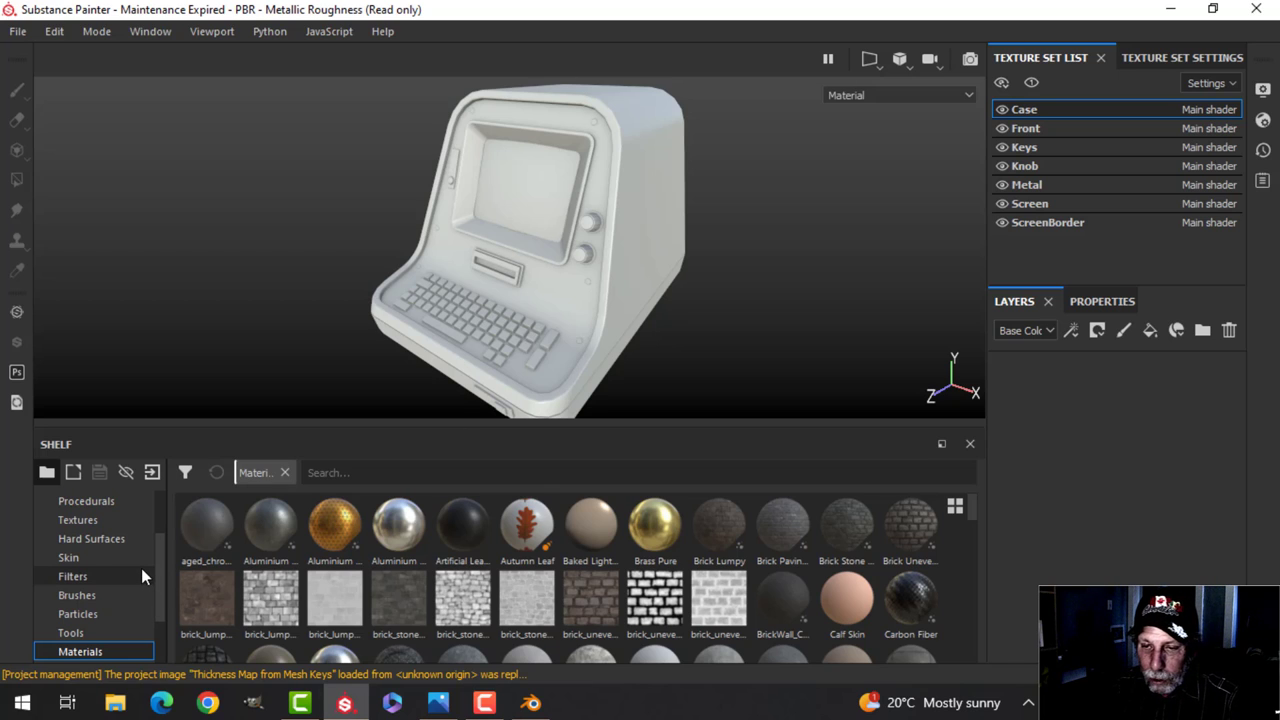
Add the AC Material smart material to the layer stack of the Case texture set.
scroll(141, 568, "down", 1)
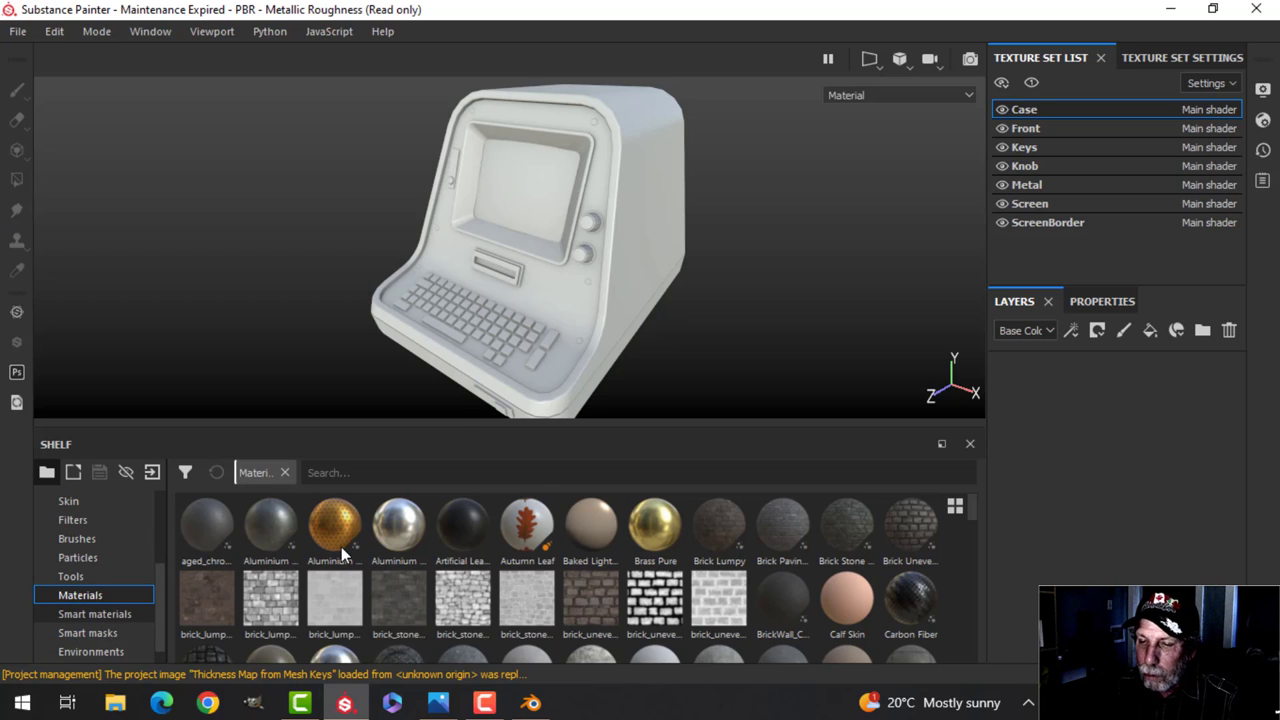
left_click(110, 614)
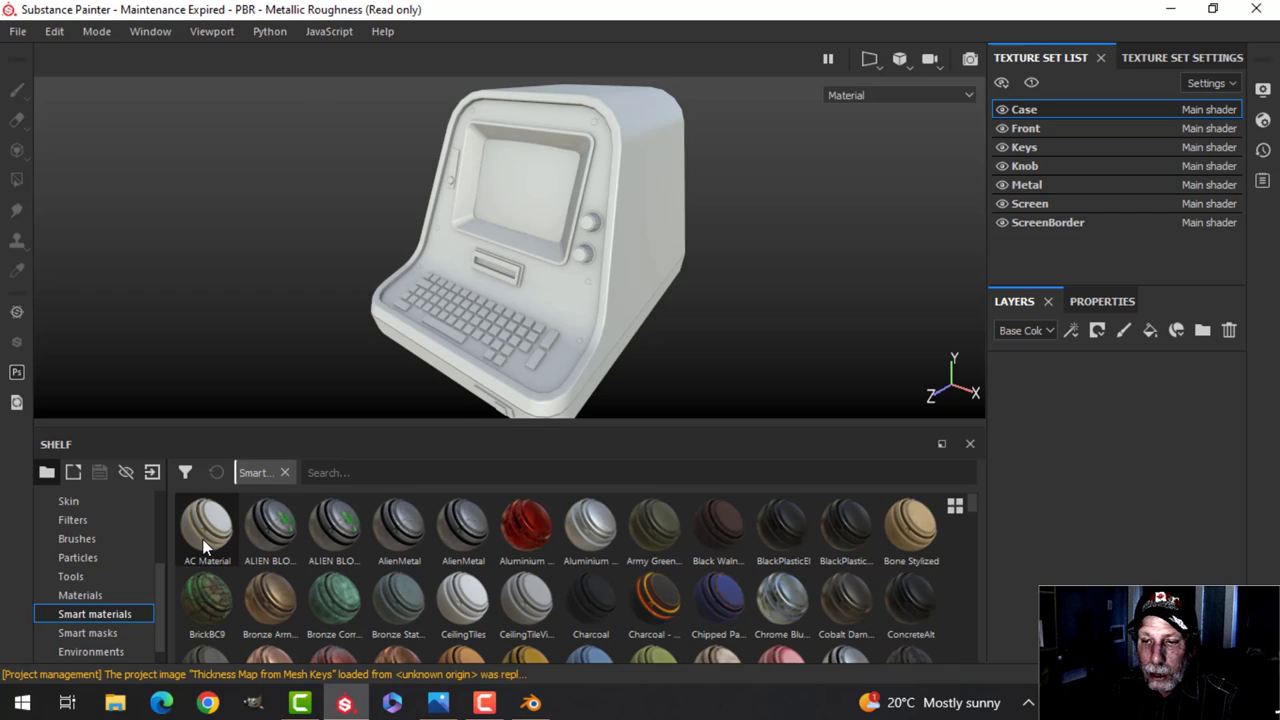
mouse_move(204, 546)
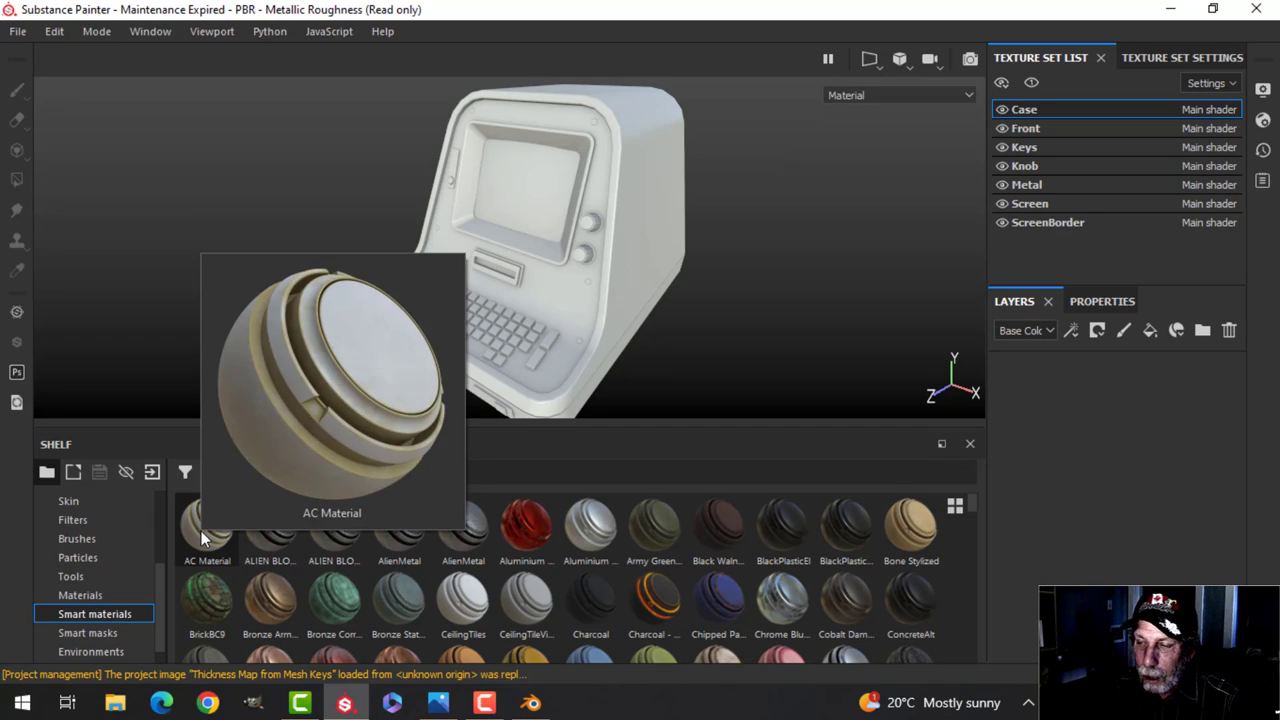
left_click_drag(199, 538, 1122, 410)
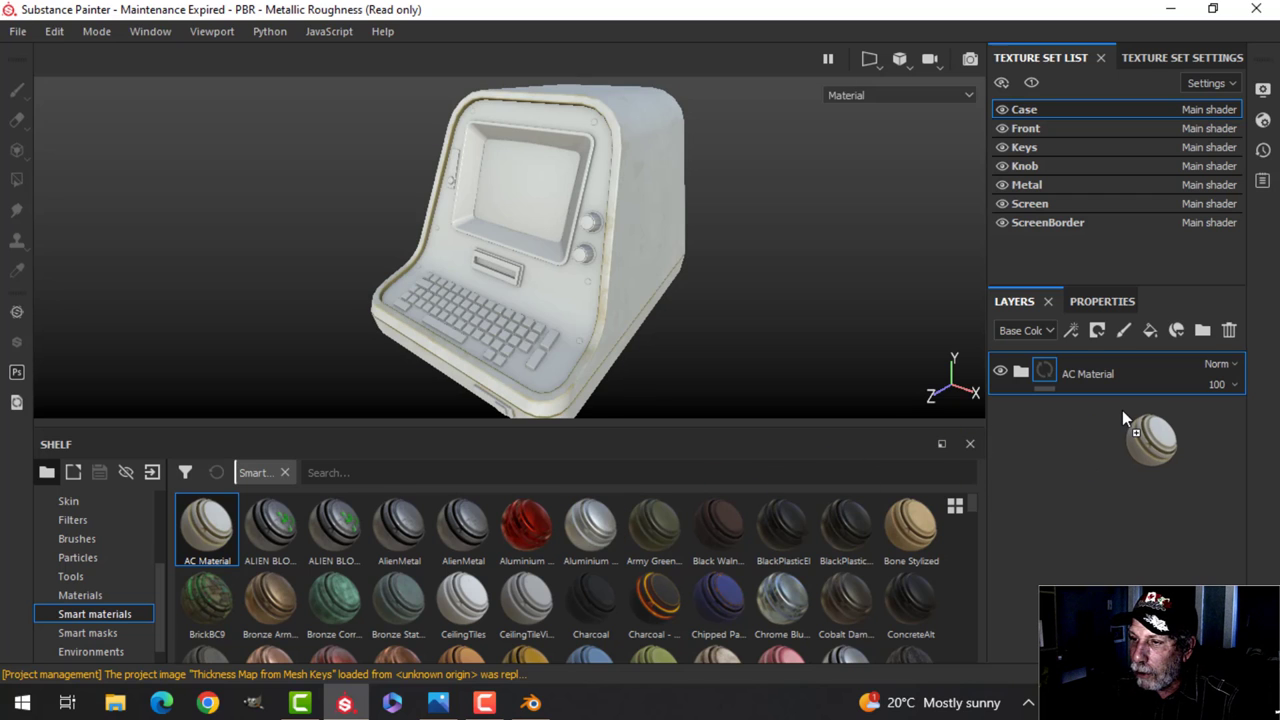
Inspect the layers inside AC Material and its finish on the case from the front, sides and above.
left_click_drag(606, 281, 1207, 390, "alt")
left_click(1022, 375)
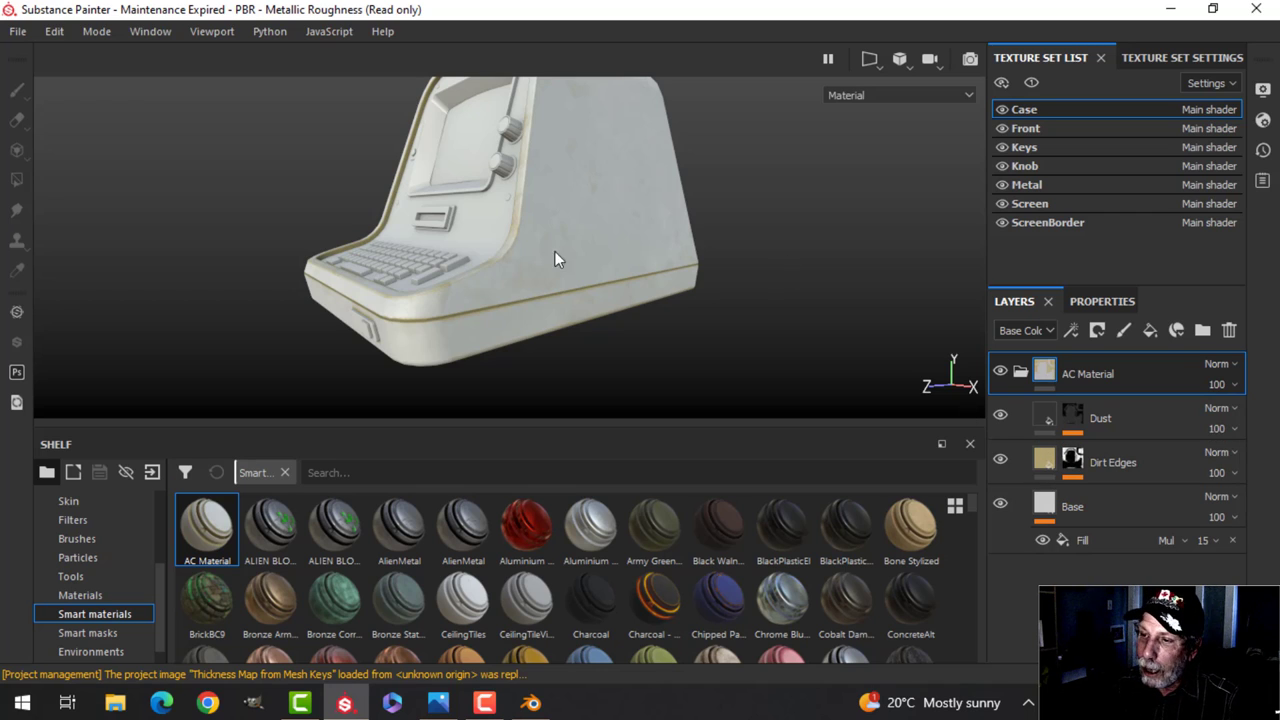
left_click(1021, 372)
left_click_drag(540, 263, 604, 281, "alt")
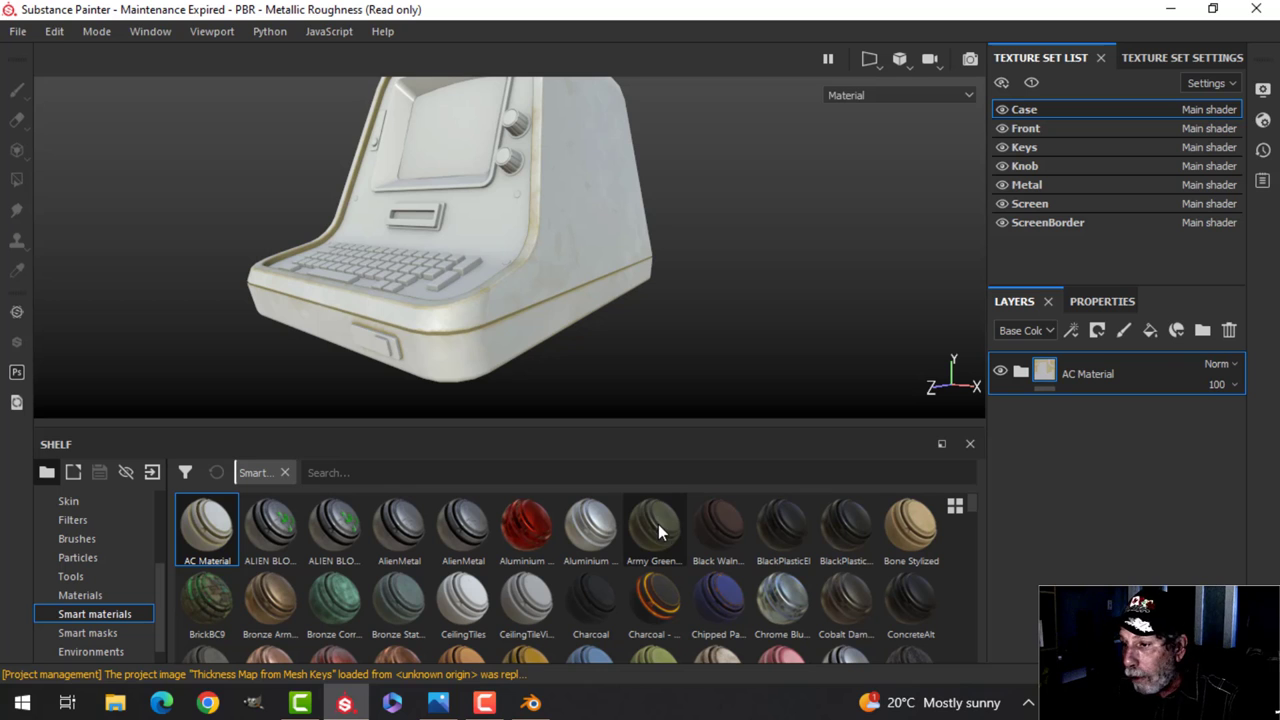
left_click_drag(540, 290, 652, 240, "alt")
scroll(652, 234, "up", 3)
middle_click_drag(668, 188, 646, 271, "alt")
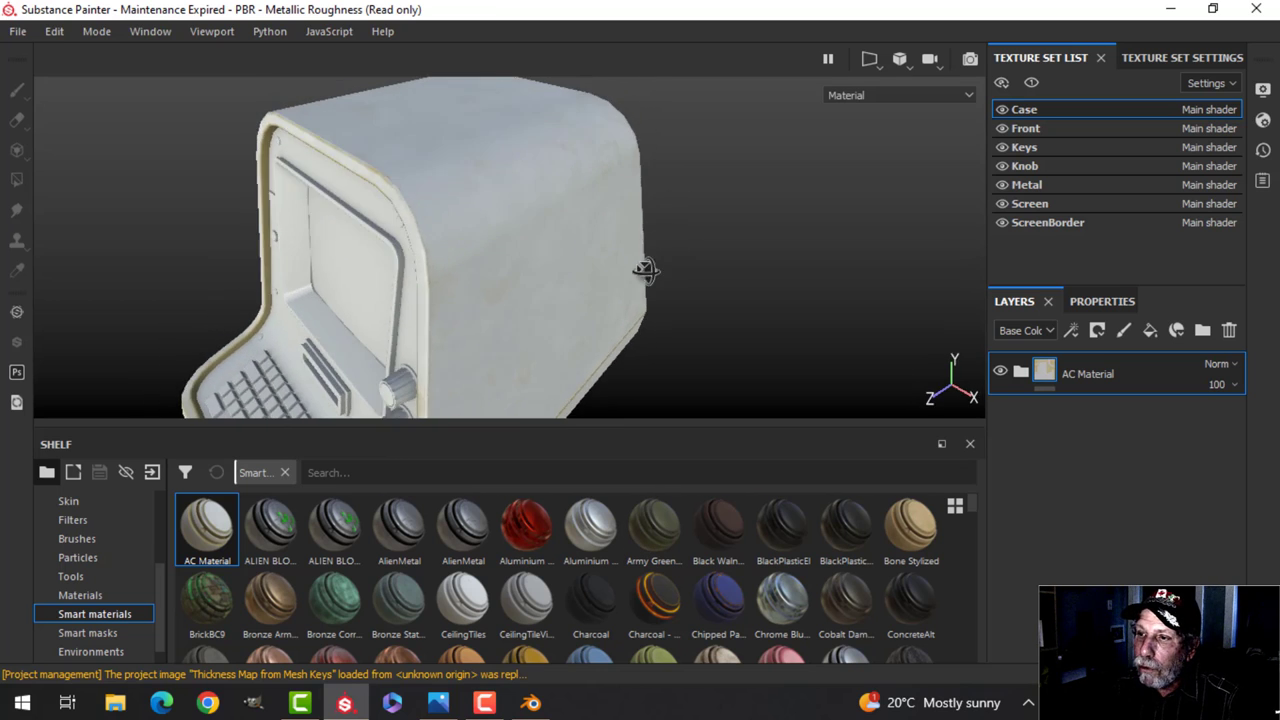
left_click_drag(646, 271, 734, 265, "alt")
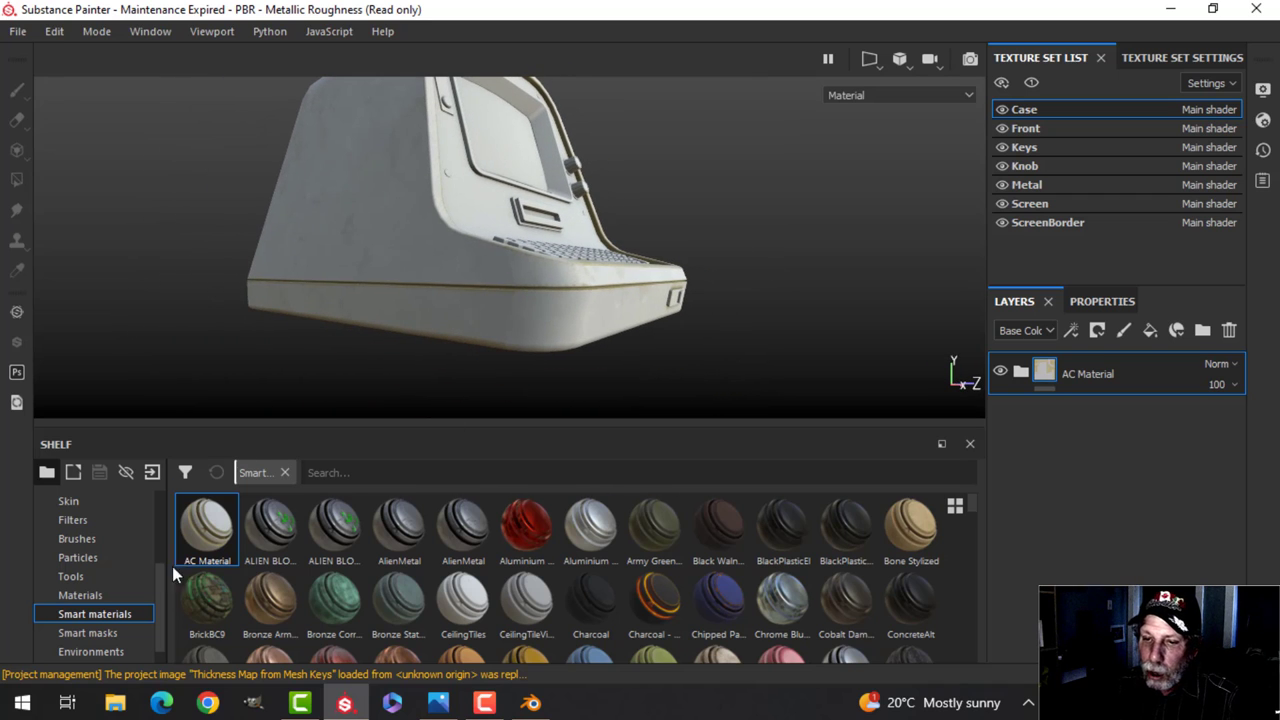
left_click(102, 594)
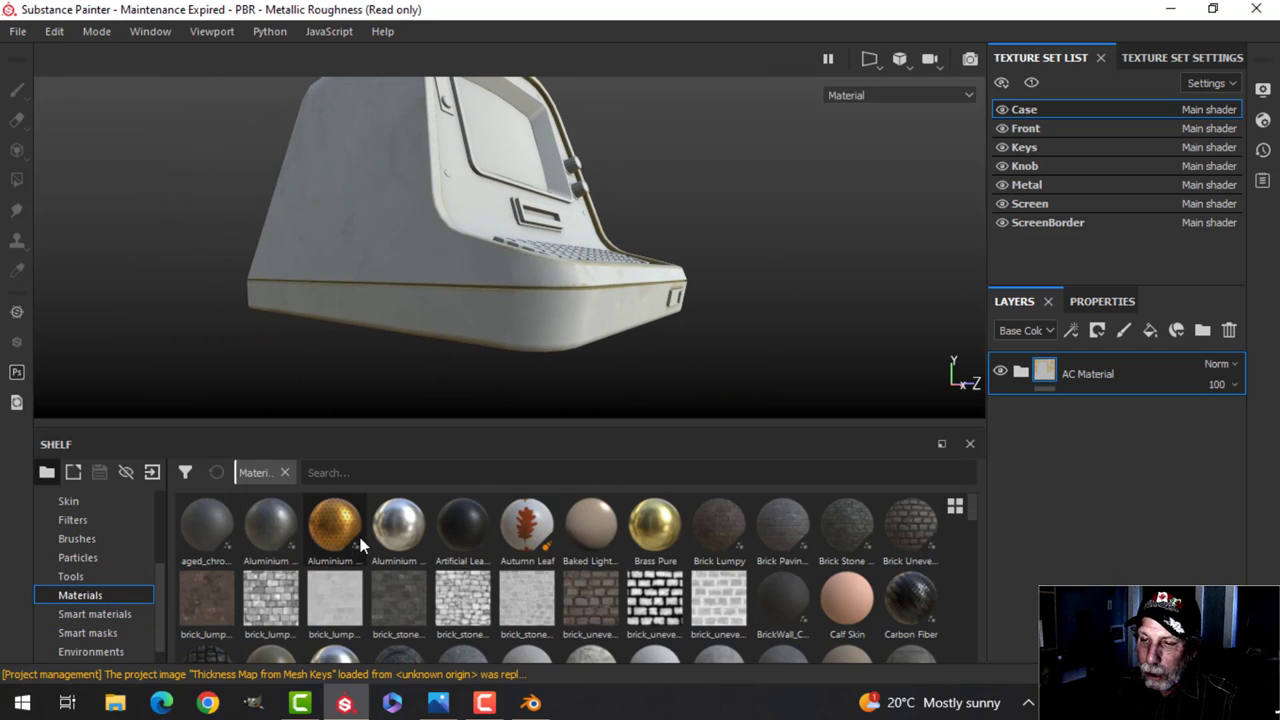
left_click(125, 614)
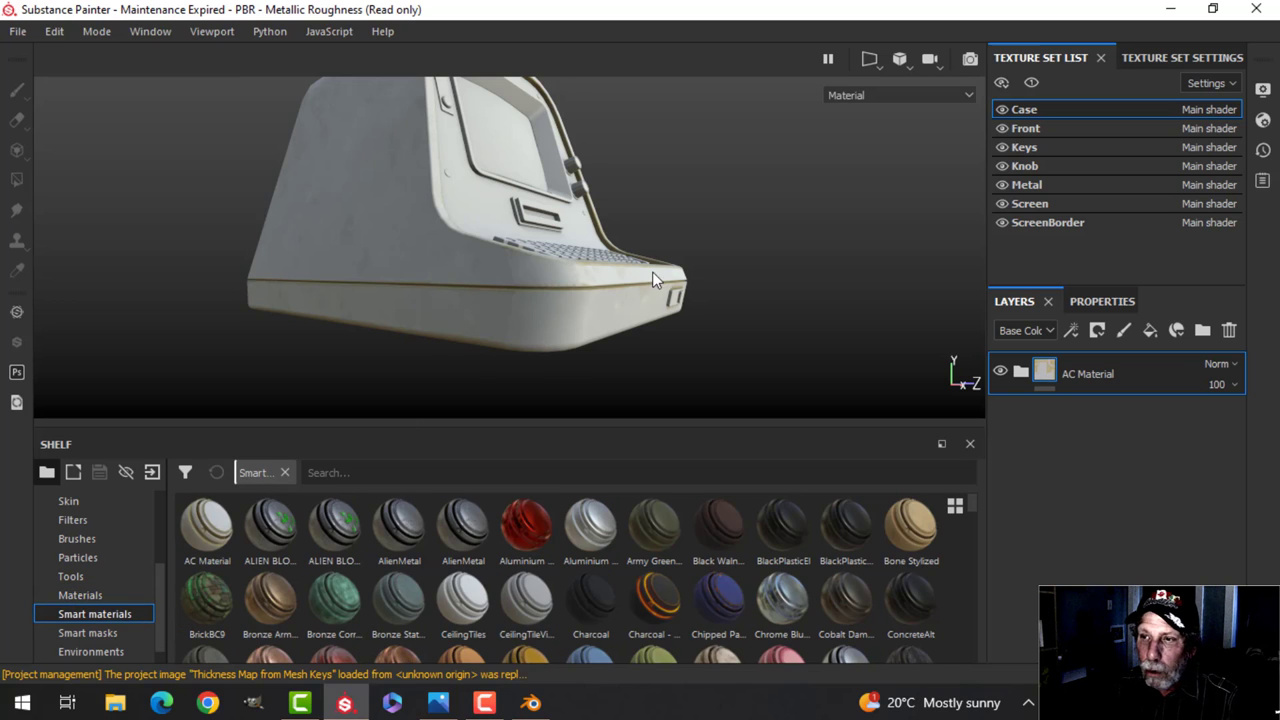
Examine the dirt along the seam, edges and side panel of the case's lower body up close.
left_click_drag(652, 278, 539, 280, "alt")
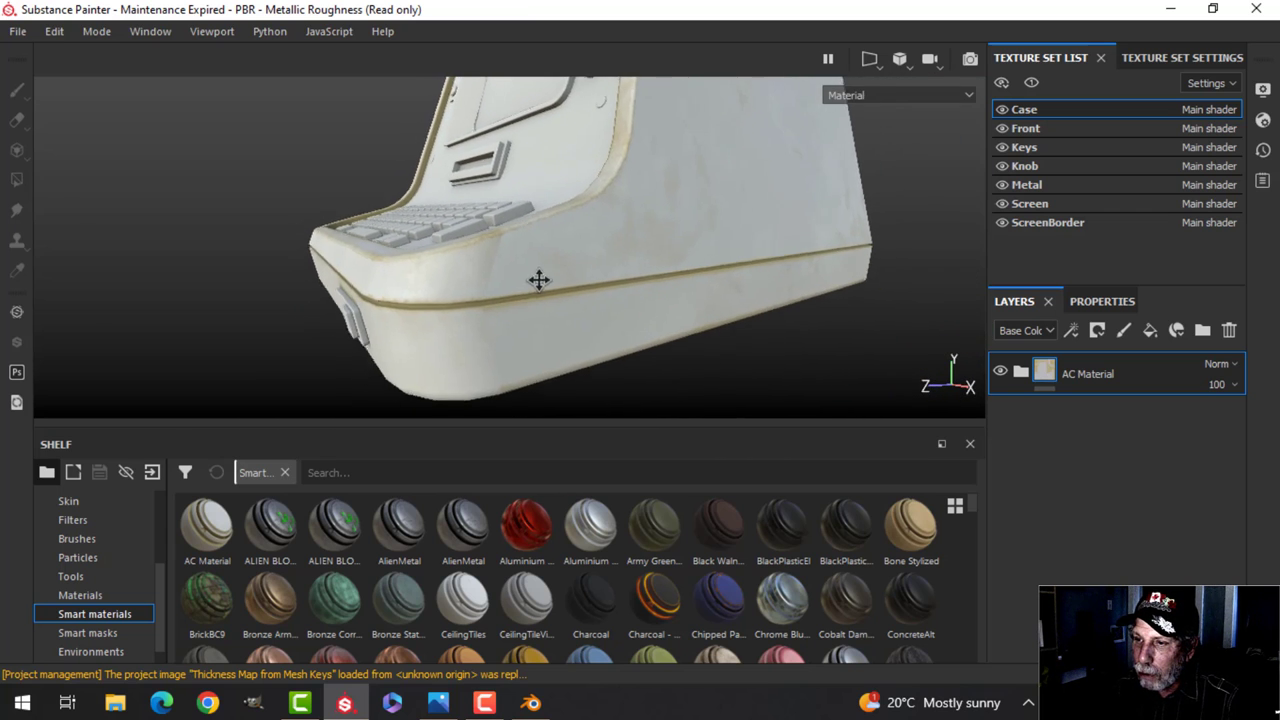
middle_click_drag(539, 280, 494, 230, "alt")
left_click_drag(581, 256, 599, 287, "alt")
scroll(646, 280, "down", 3)
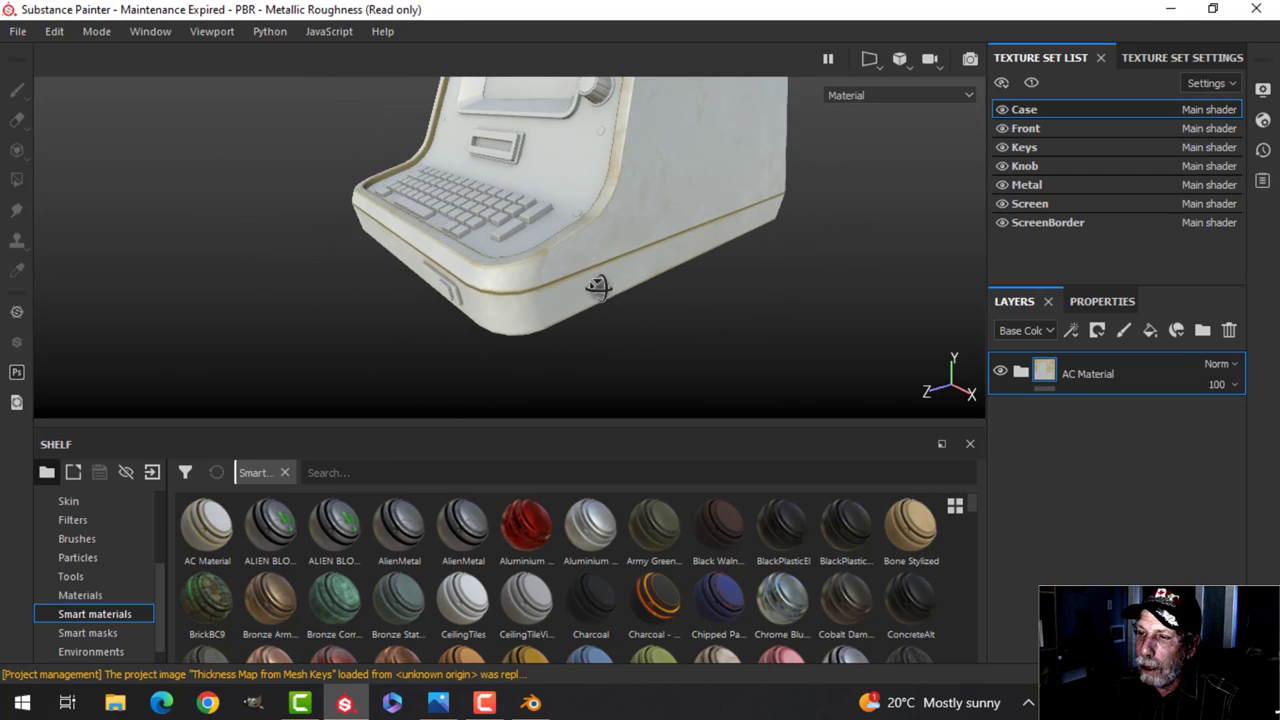
left_click_drag(739, 265, 680, 274, "alt")
middle_click_drag(680, 274, 656, 288, "alt")
left_click_drag(656, 288, 672, 275, "alt")
middle_click_drag(676, 210, 670, 271, "alt")
left_click_drag(670, 271, 668, 275, "alt")
middle_click_drag(668, 275, 671, 339, "alt")
left_click_drag(670, 338, 662, 252, "alt")
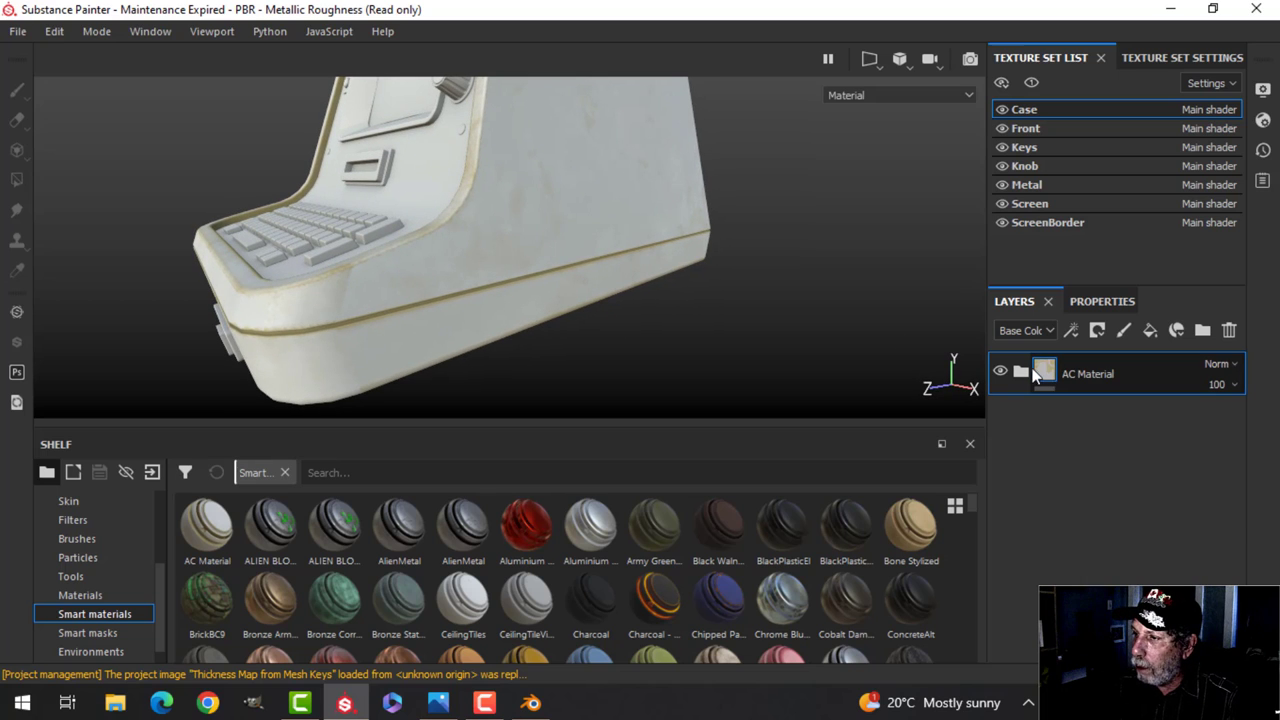
Enable Use Triplanar in the Mask Builder generator on the Dirt Edges mask inside AC Material.
left_click(1021, 373)
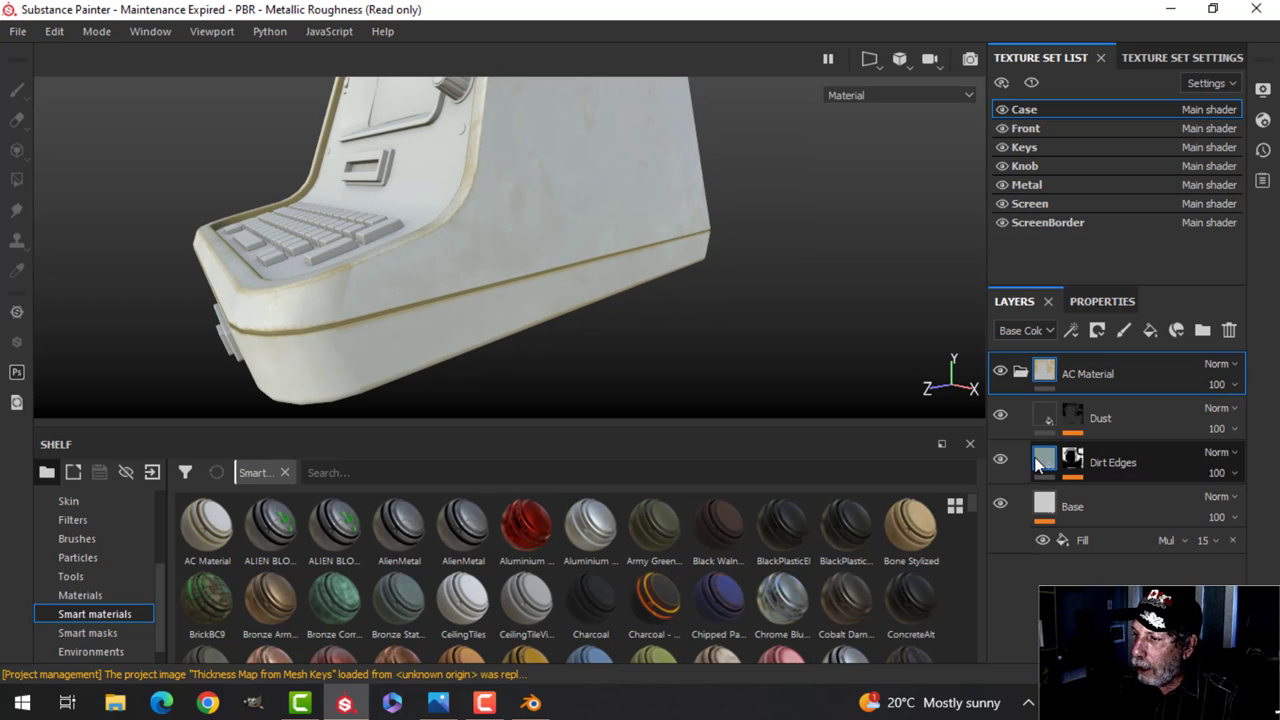
left_click(1070, 462)
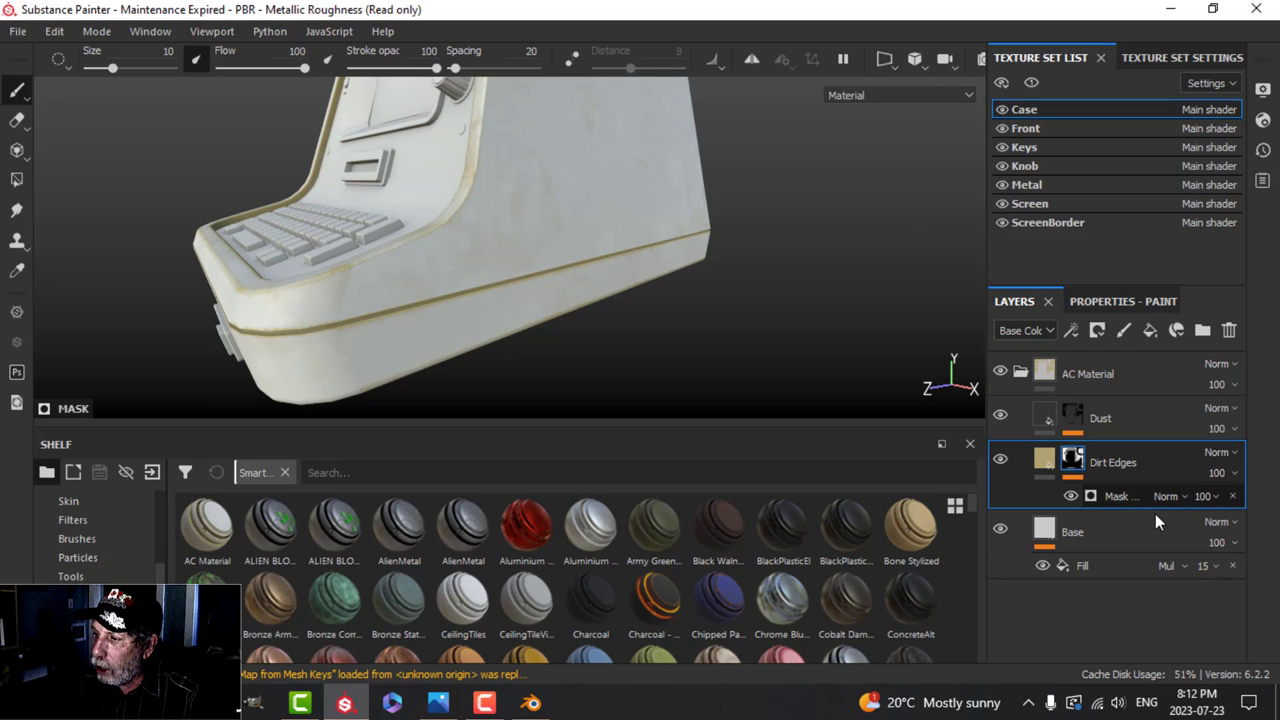
left_click(1121, 303)
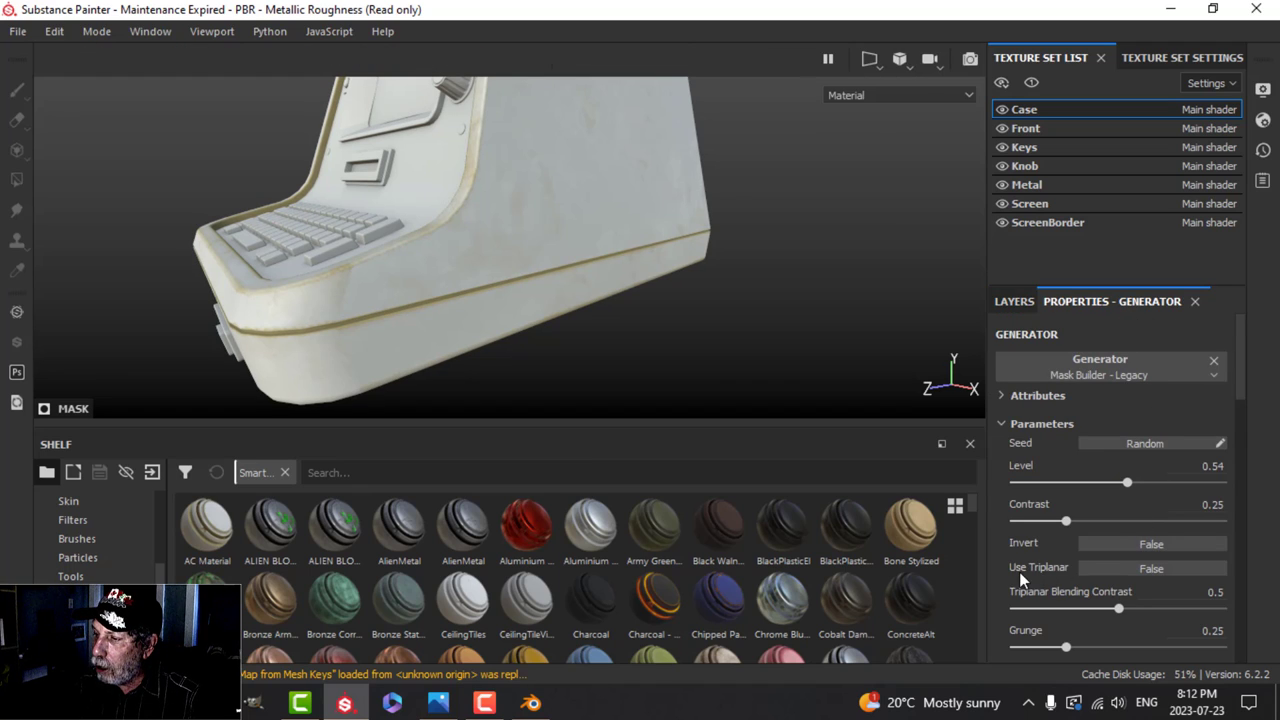
left_click(1116, 570)
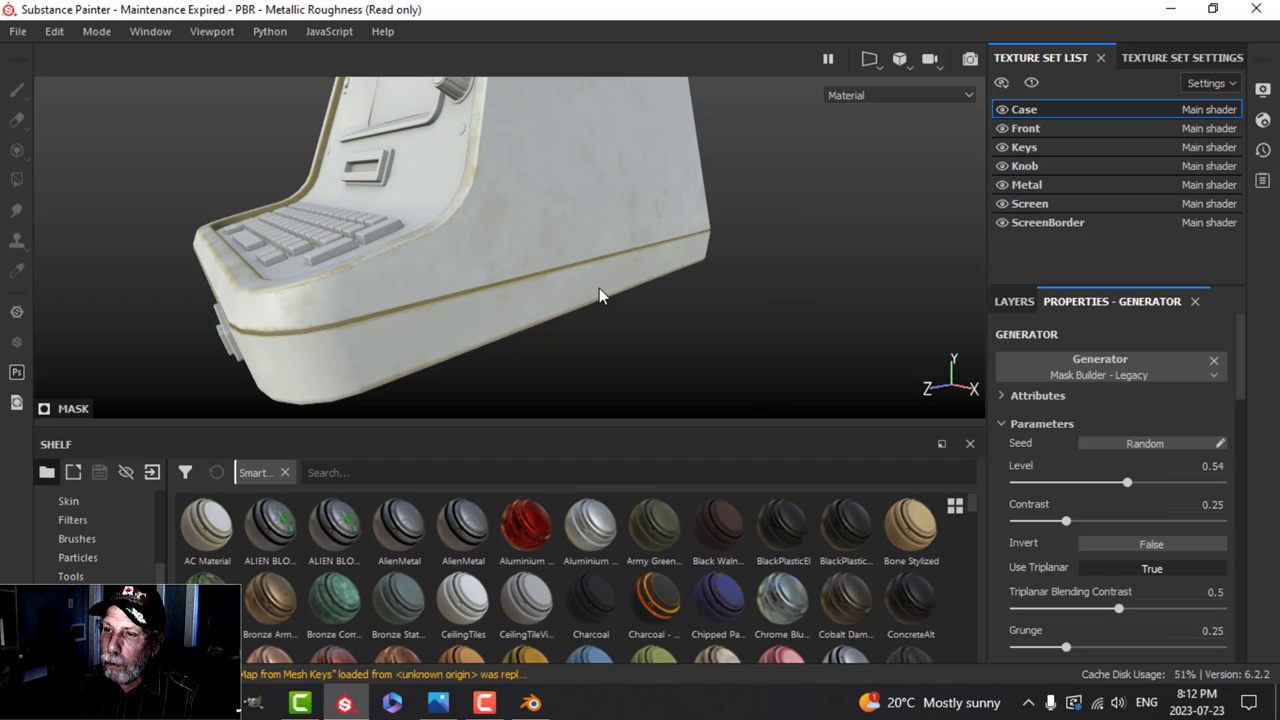
Check how the triplanar dirt mask falls across the case from both sides, the front and a distance.
left_click_drag(599, 290, 564, 317, "alt")
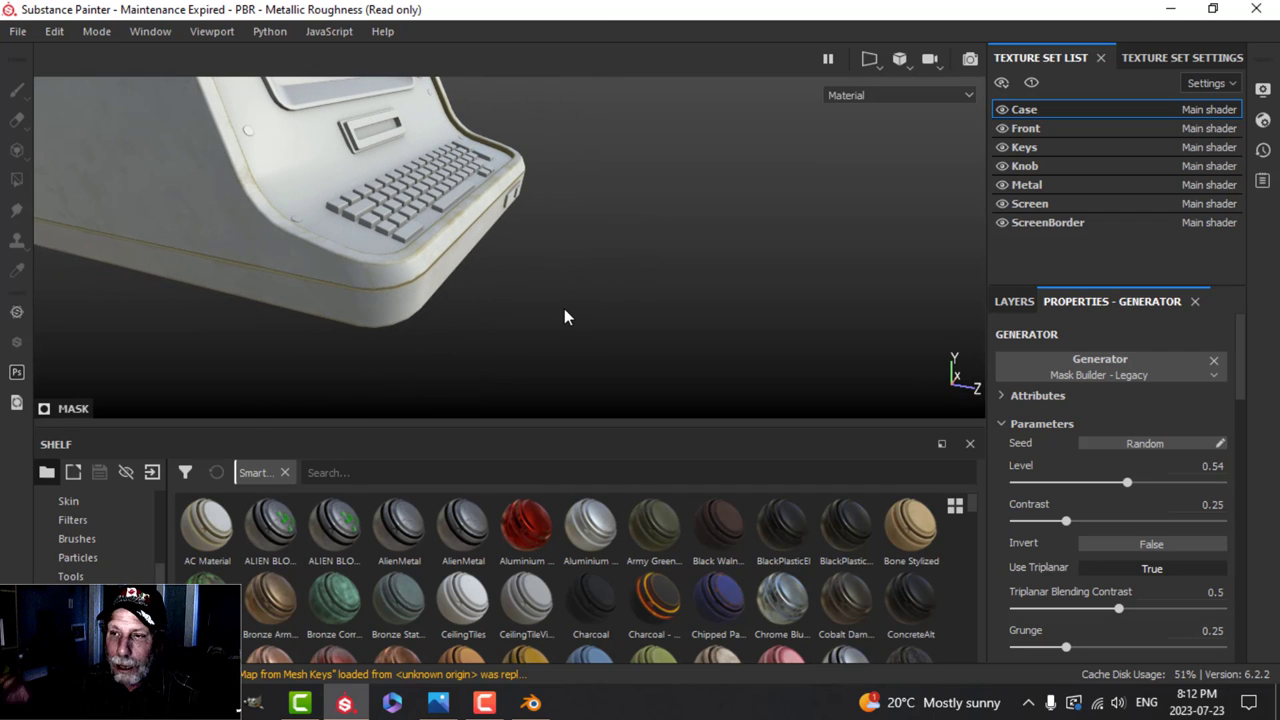
left_click_drag(450, 247, 467, 249, "alt")
left_click_drag(493, 193, 609, 251, "alt")
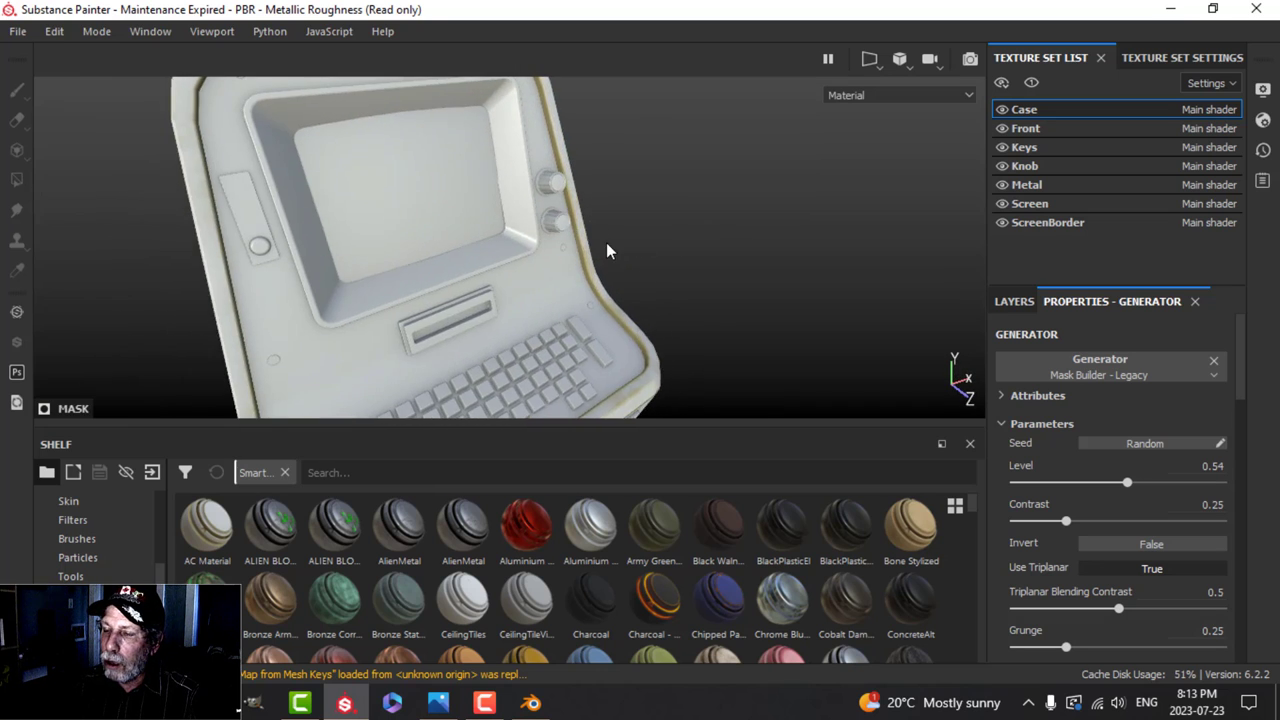
scroll(609, 251, "down", 3)
middle_click_drag(609, 251, 629, 266, "alt")
left_click_drag(629, 266, 449, 277, "alt")
middle_click_drag(586, 254, 594, 296, "alt")
left_click_drag(593, 296, 616, 285, "alt")
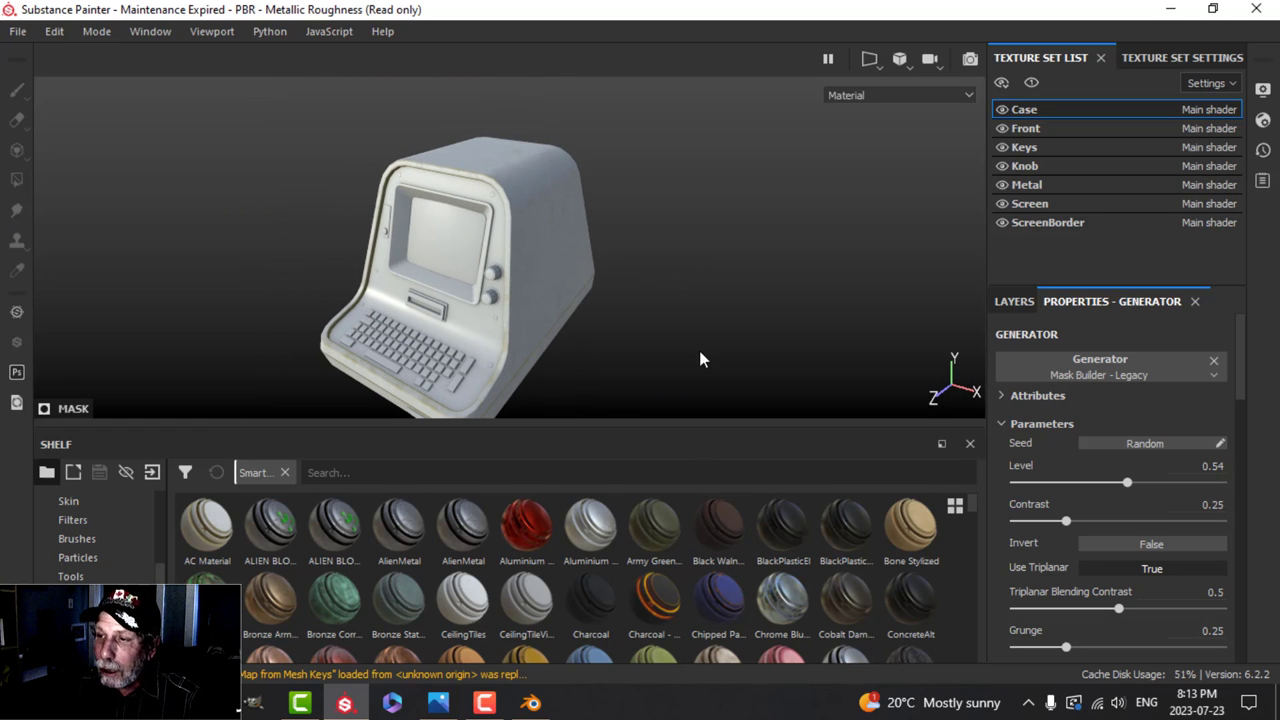
left_click_drag(693, 323, 607, 291, "alt")
left_click_drag(684, 281, 676, 327, "alt")
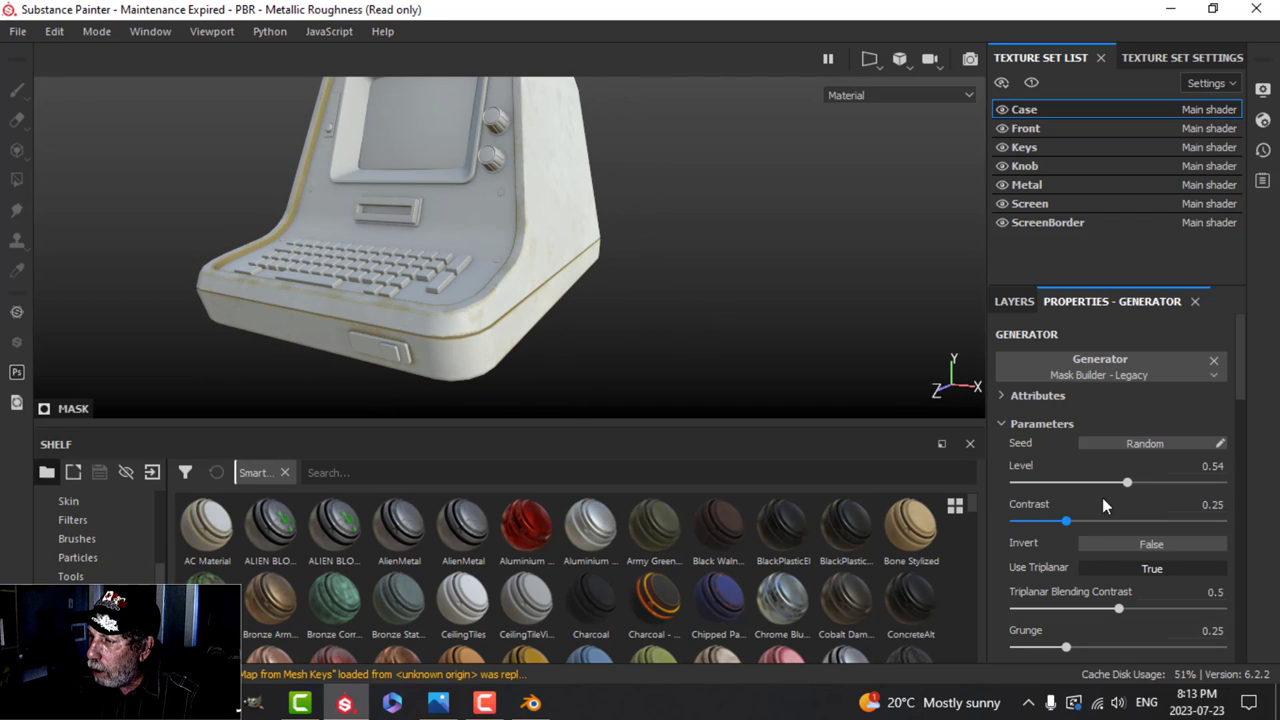
Set the Dirt Edges generator's Level to 0.68 and Grunge to 0.34, checking the keyboard base up close.
left_click_drag(1128, 482, 1146, 488)
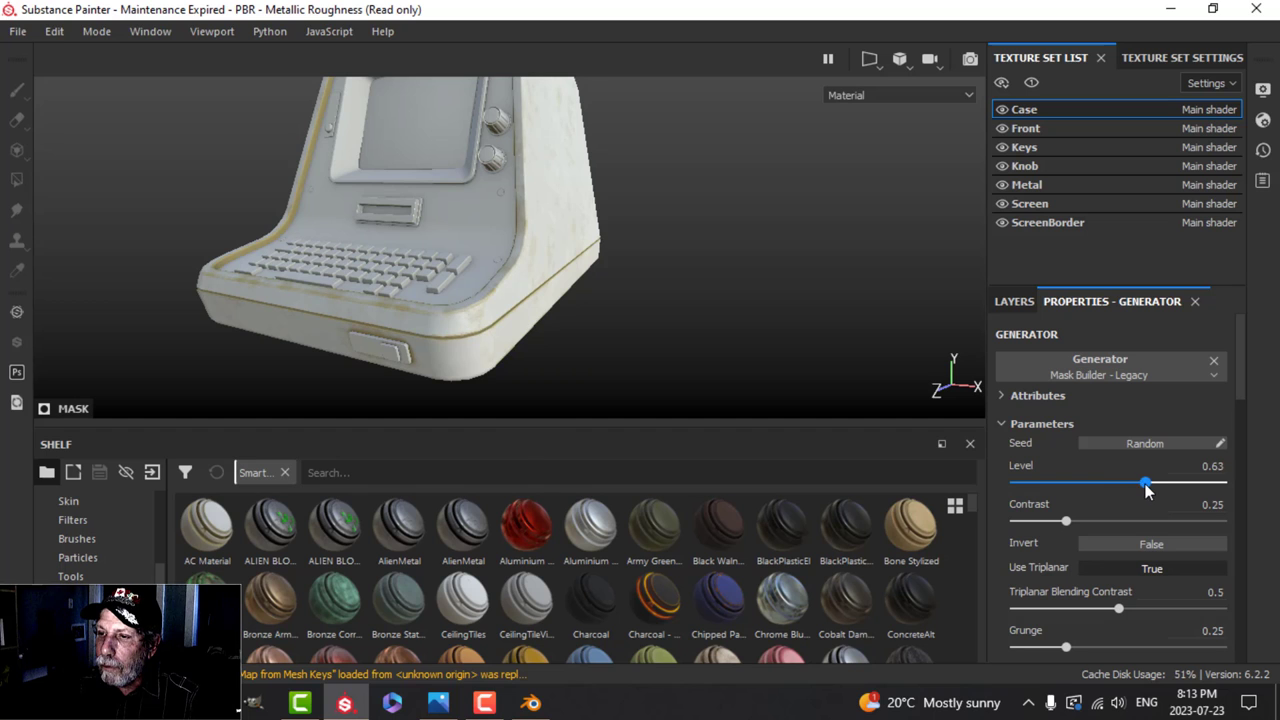
left_click_drag(568, 298, 643, 326, "alt")
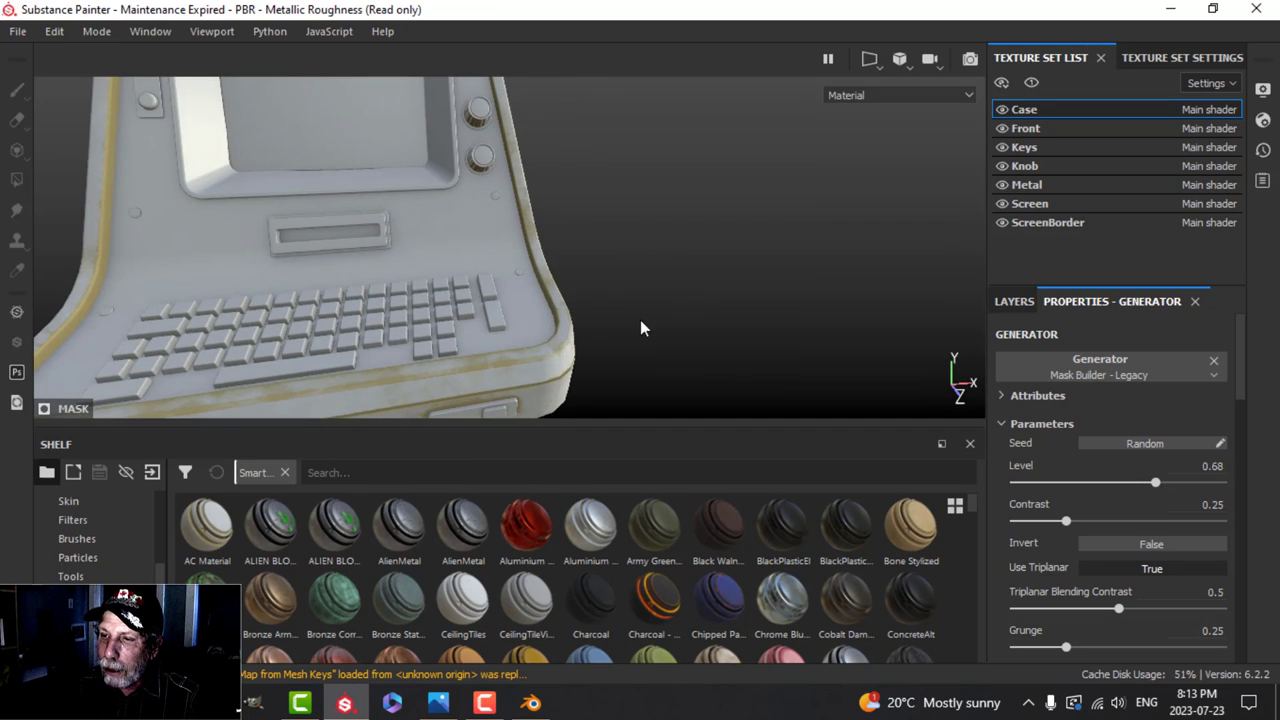
middle_click_drag(568, 338, 721, 206, "alt")
left_click_drag(535, 228, 543, 258, "alt")
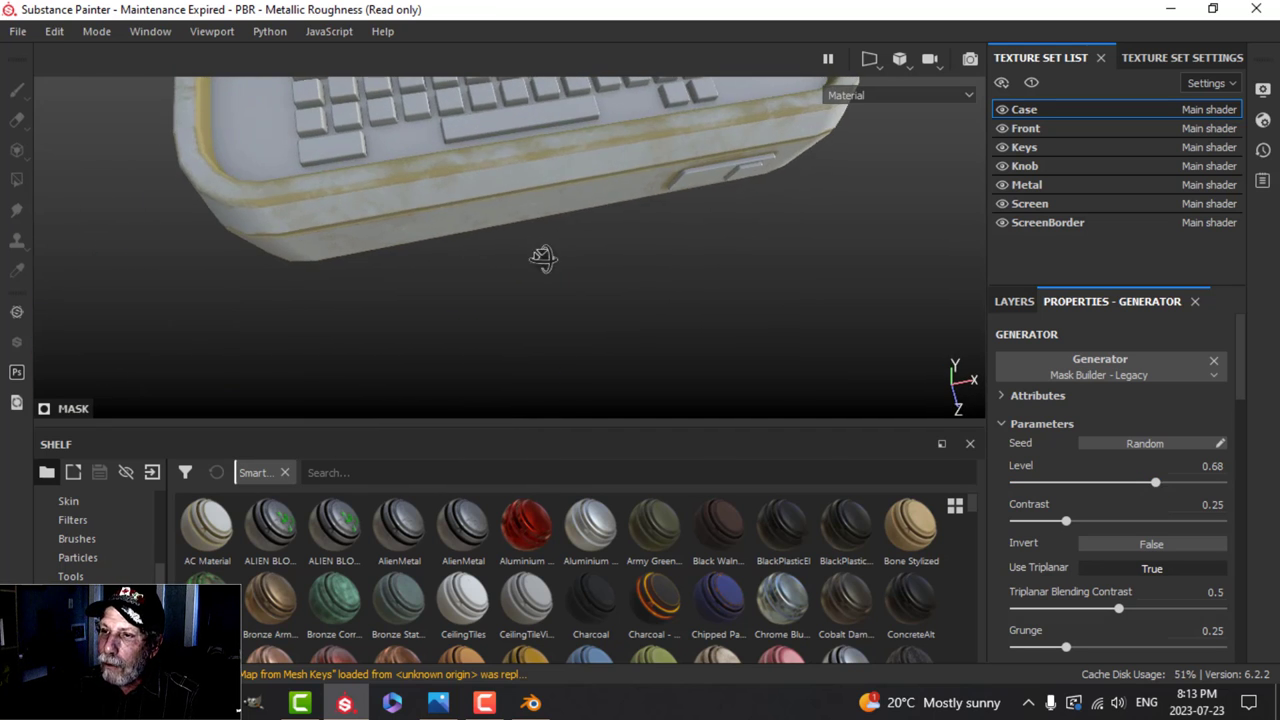
left_click_drag(613, 157, 658, 246, "alt")
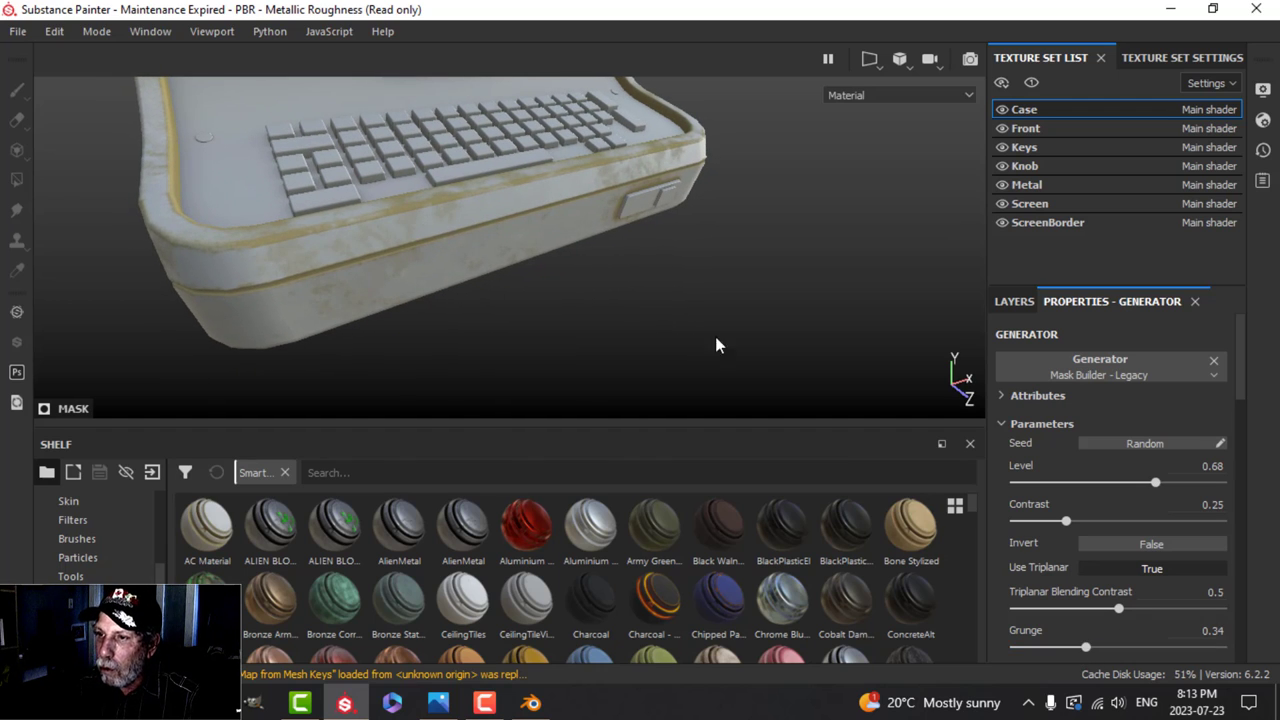
left_click_drag(716, 345, 640, 265, "alt")
Review the generator's AO and Curvature parameters, try a Convex Range of 0.64, and undo that change.
scroll(1122, 588, "down", 5)
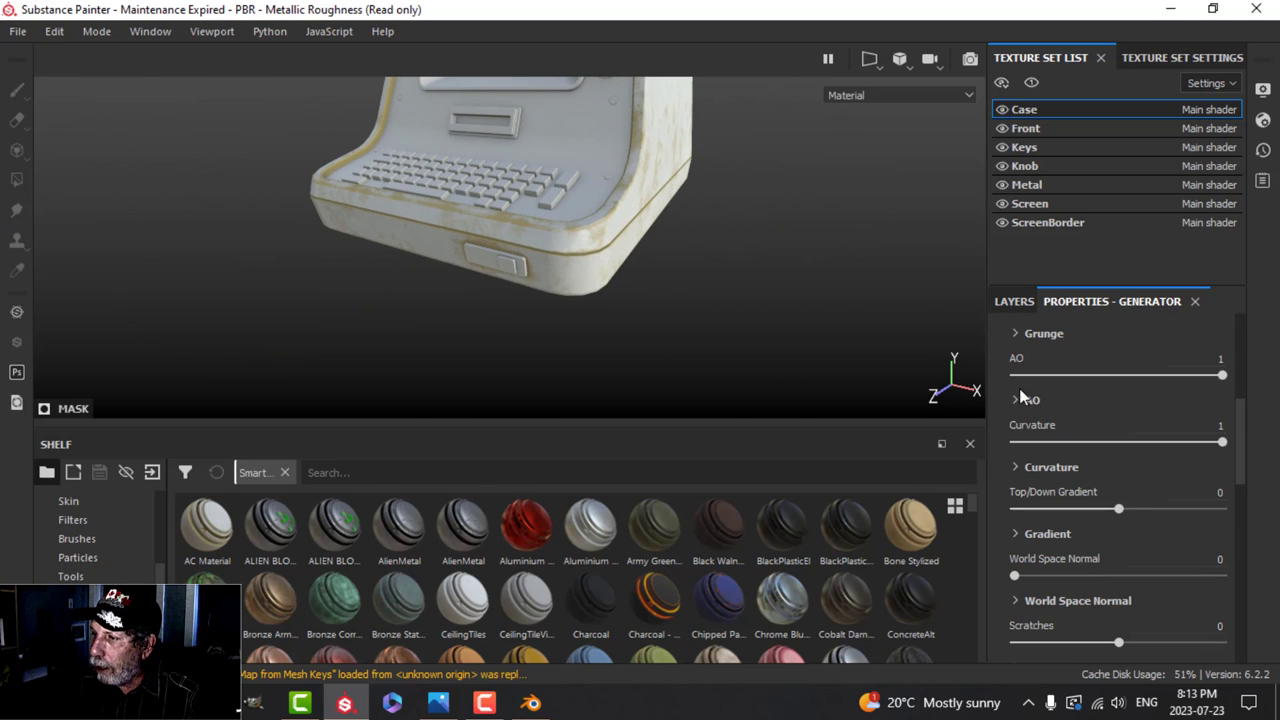
left_click(1015, 400)
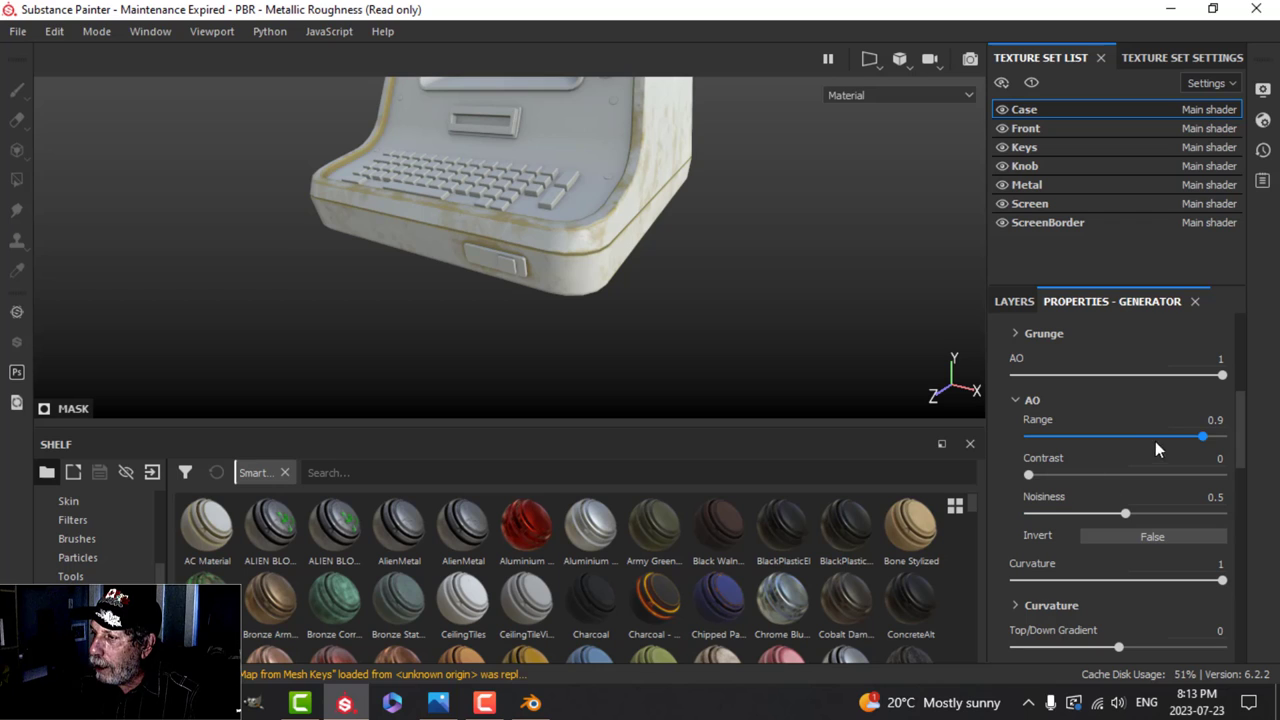
scroll(1107, 409, "up", 1)
scroll(1051, 406, "up", 2)
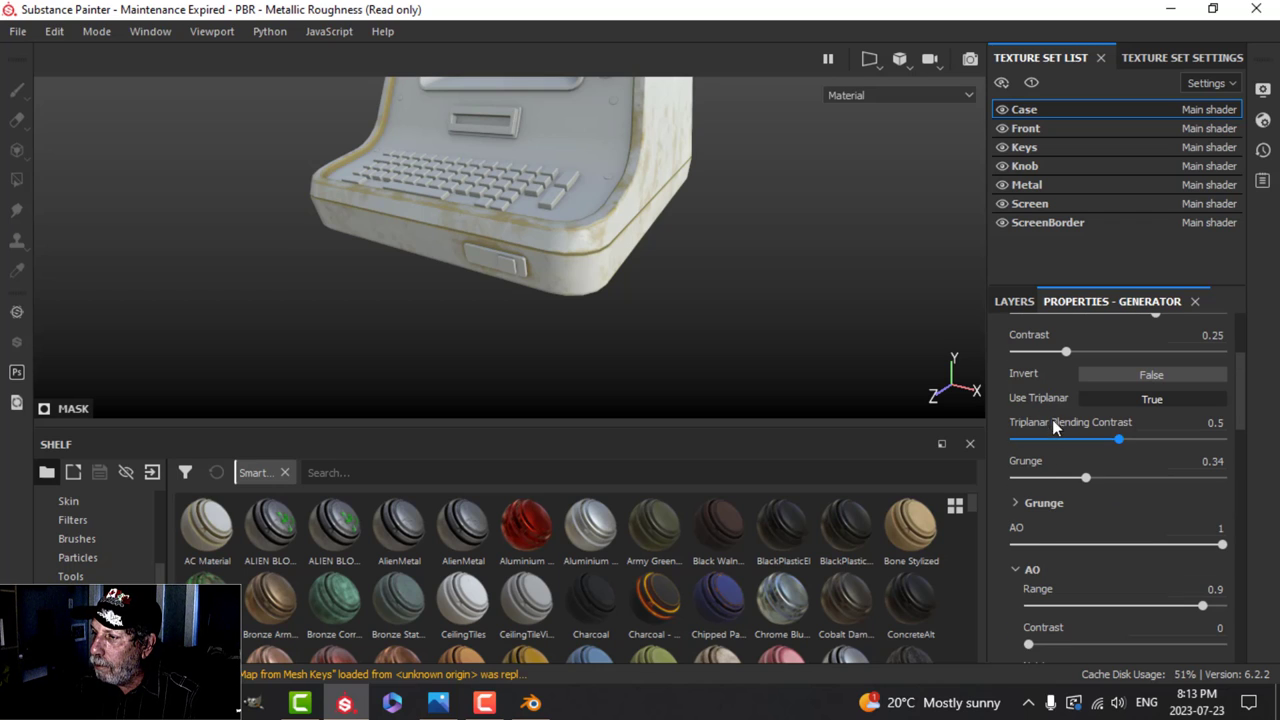
scroll(1025, 530, "down", 2)
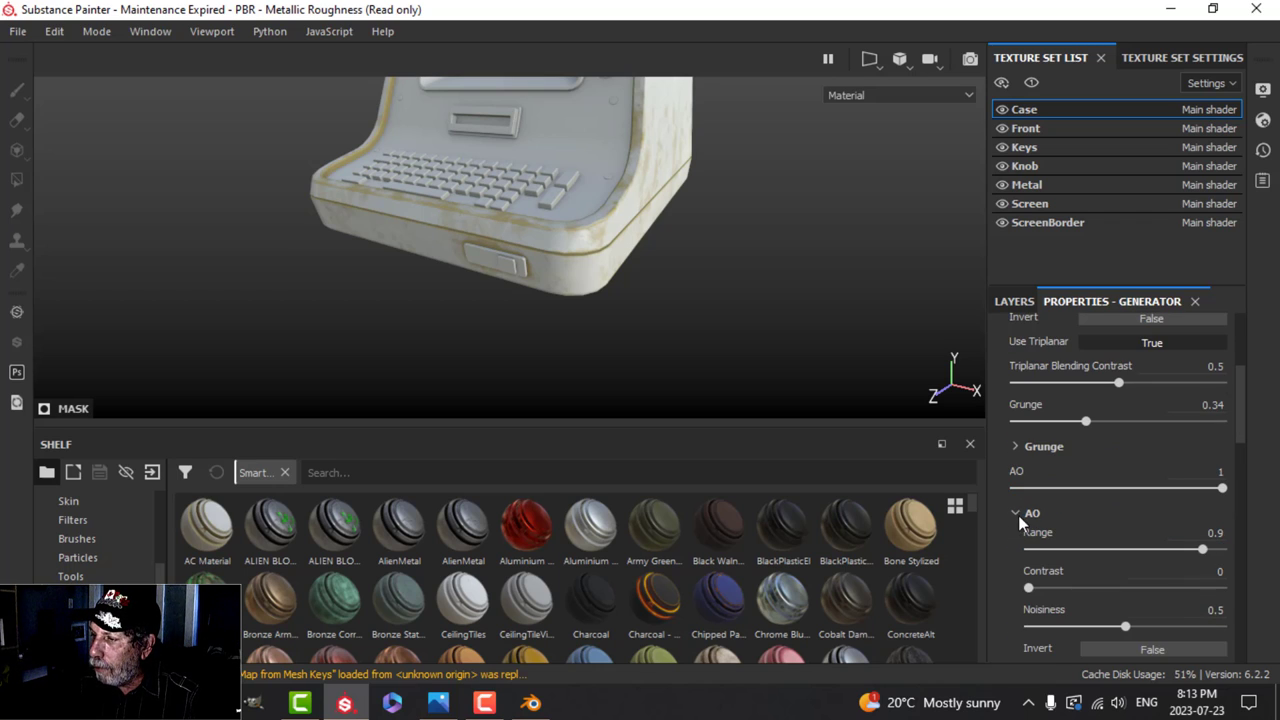
scroll(1052, 527, "down", 4)
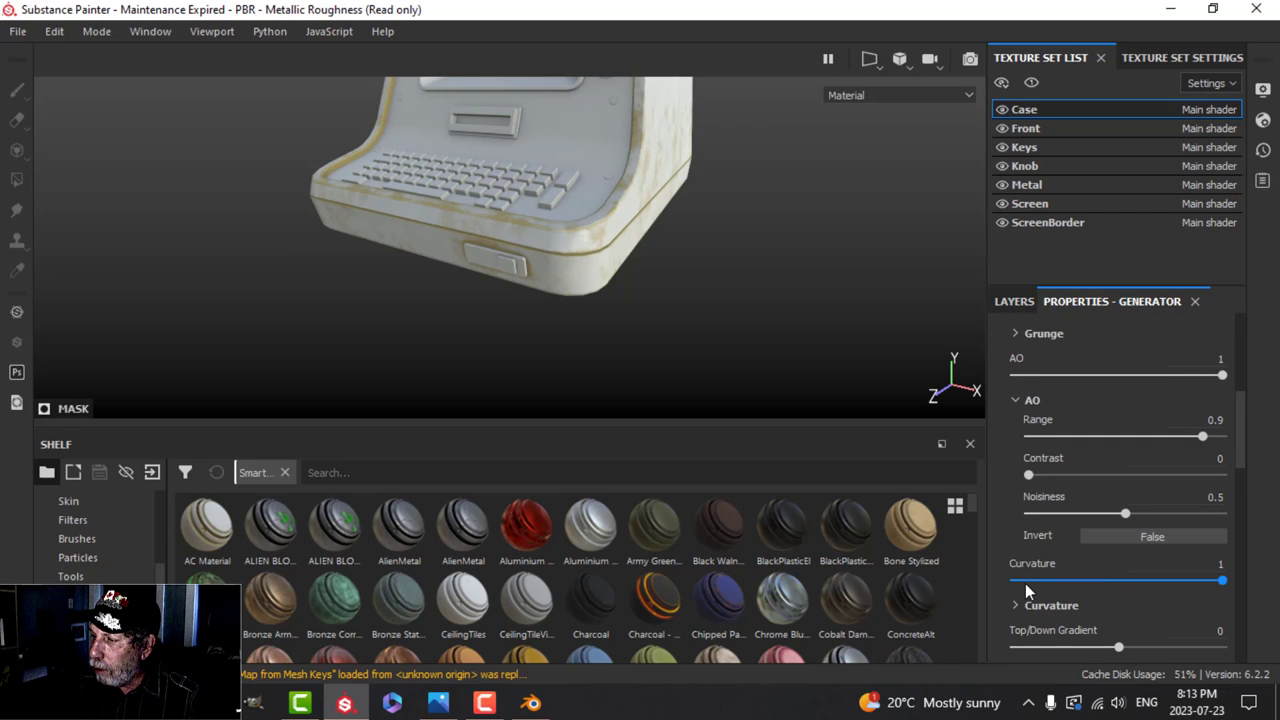
scroll(1025, 583, "down", 2)
left_click(1021, 551)
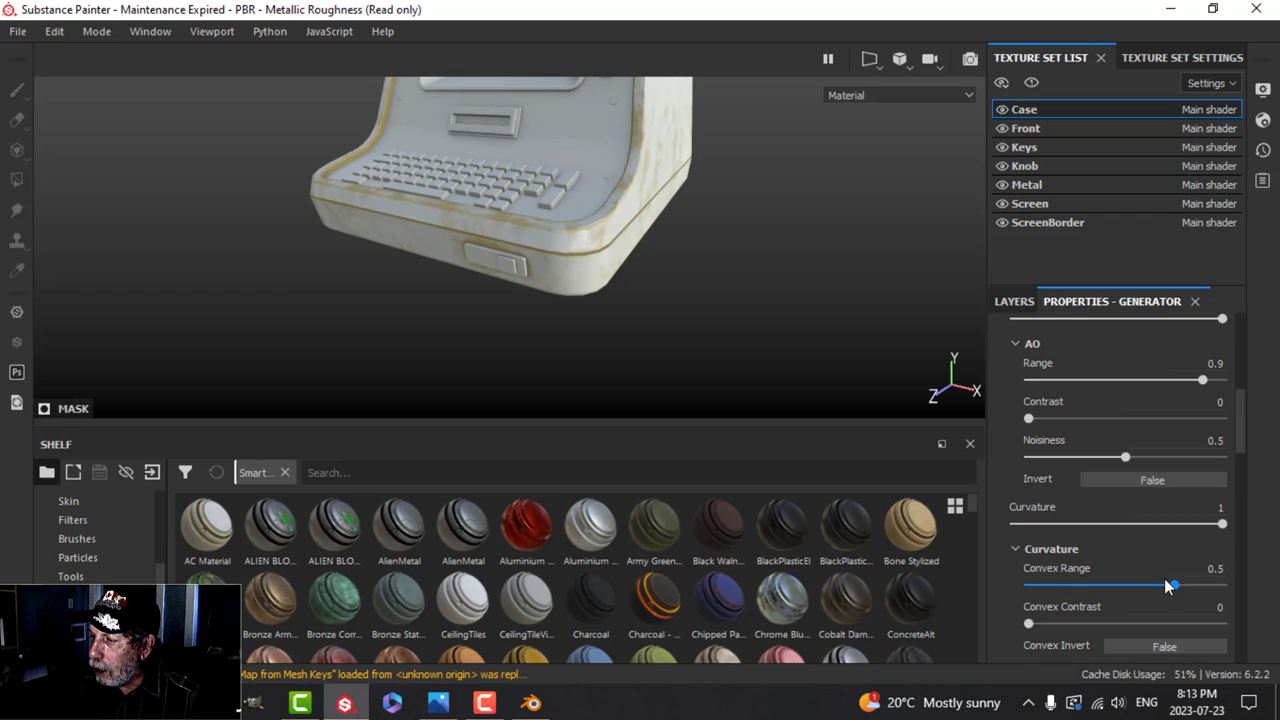
left_click_drag(1177, 587, 1187, 594)
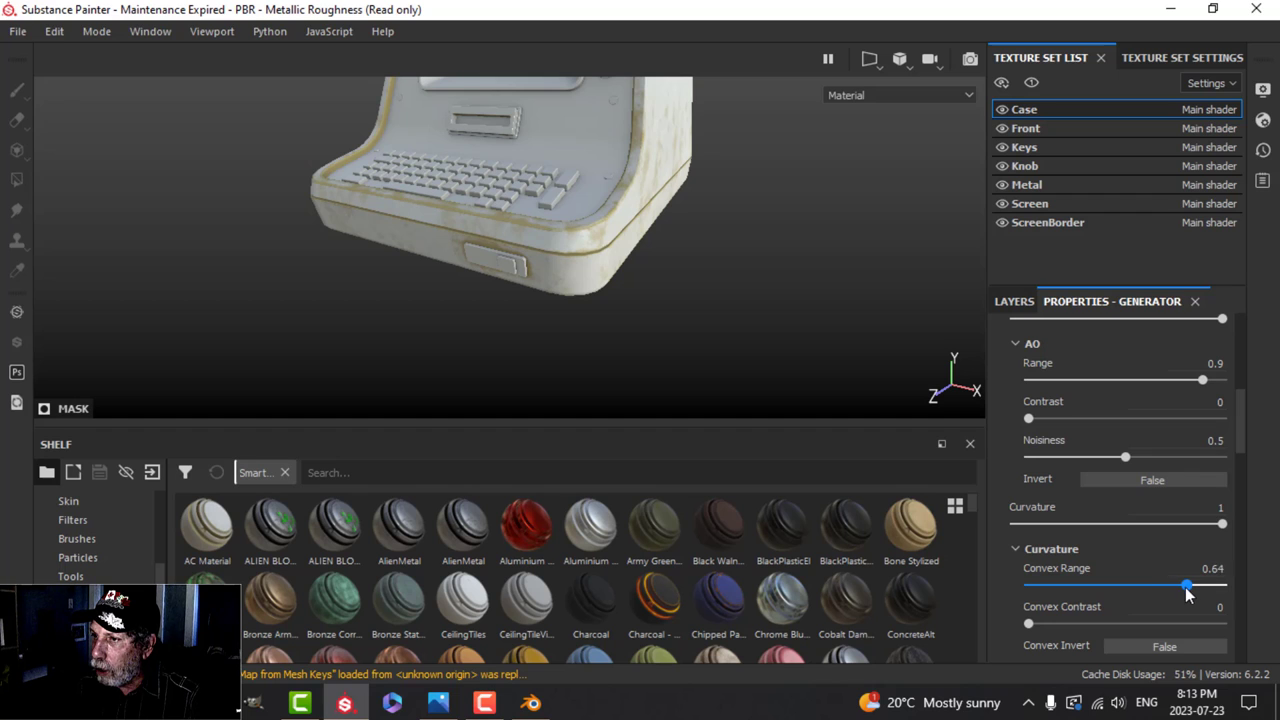
left_click_drag(764, 315, 681, 263, "alt")
key("ctrl+z")
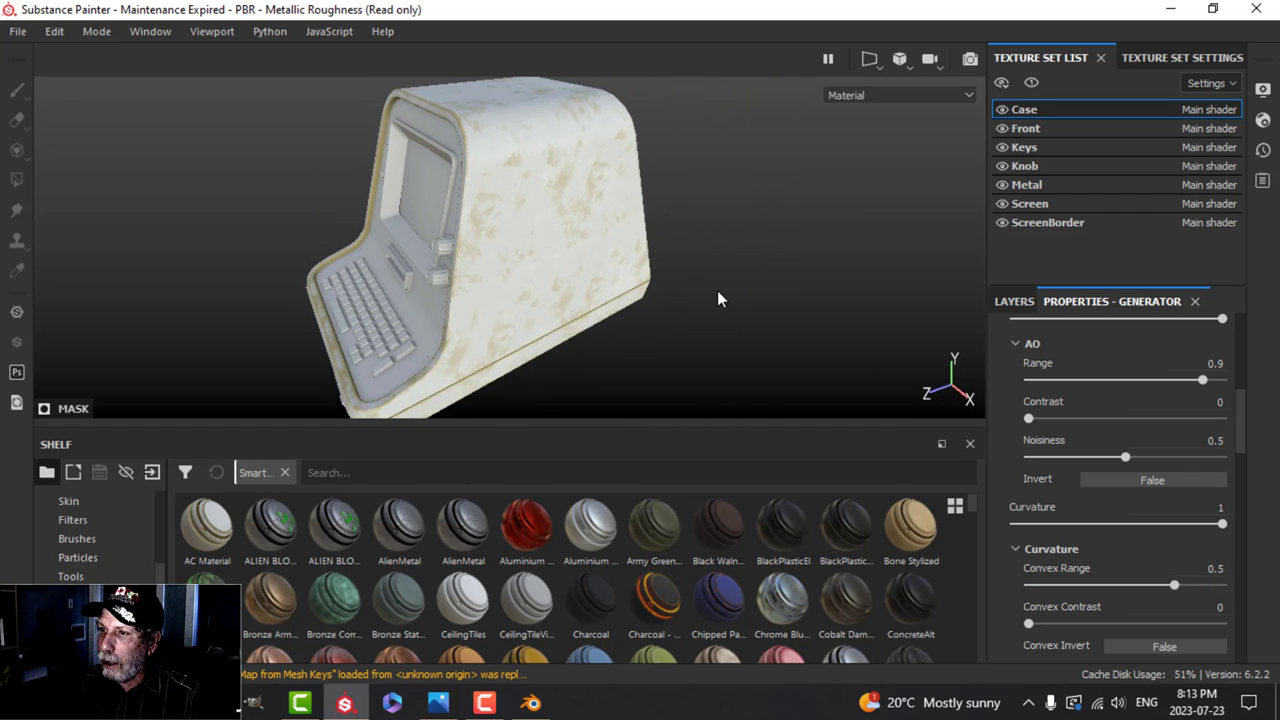
Set the Dirt Edges mask generator's Contrast to 0.24 and Level to 0.57, checking the dirt on the case sides.
scroll(757, 347, "down", 1)
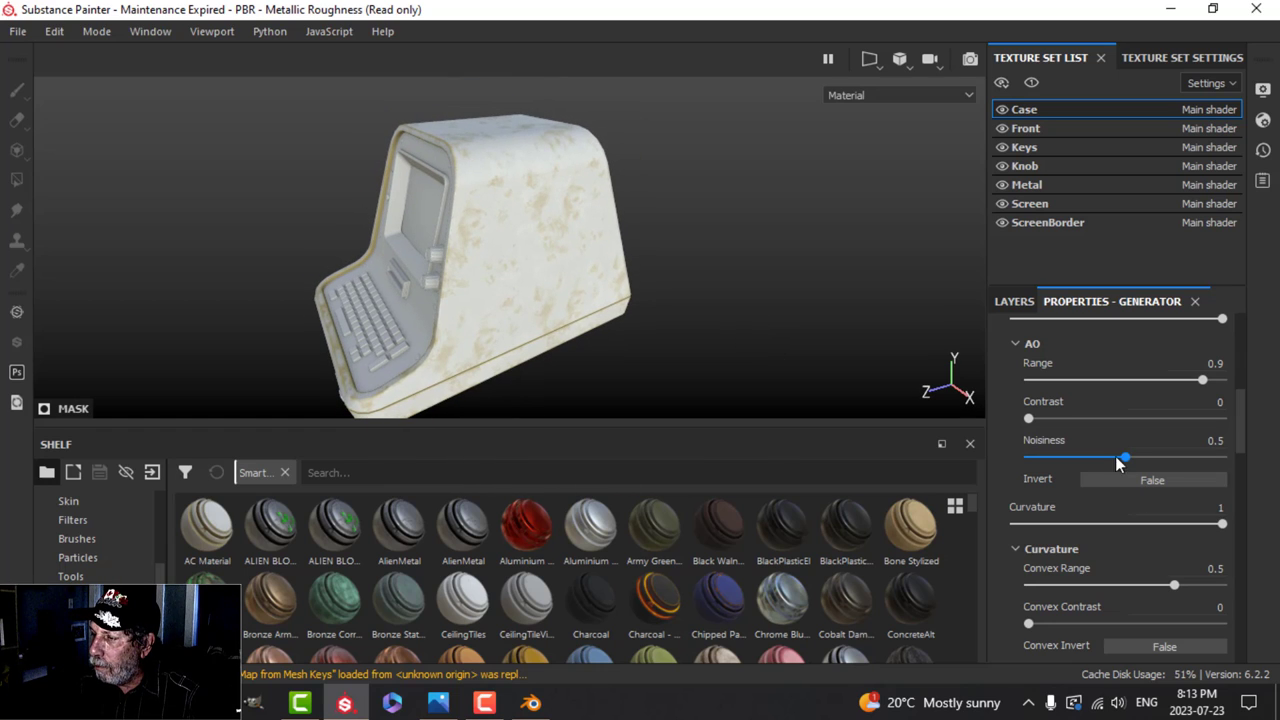
scroll(1040, 415, "up", 5)
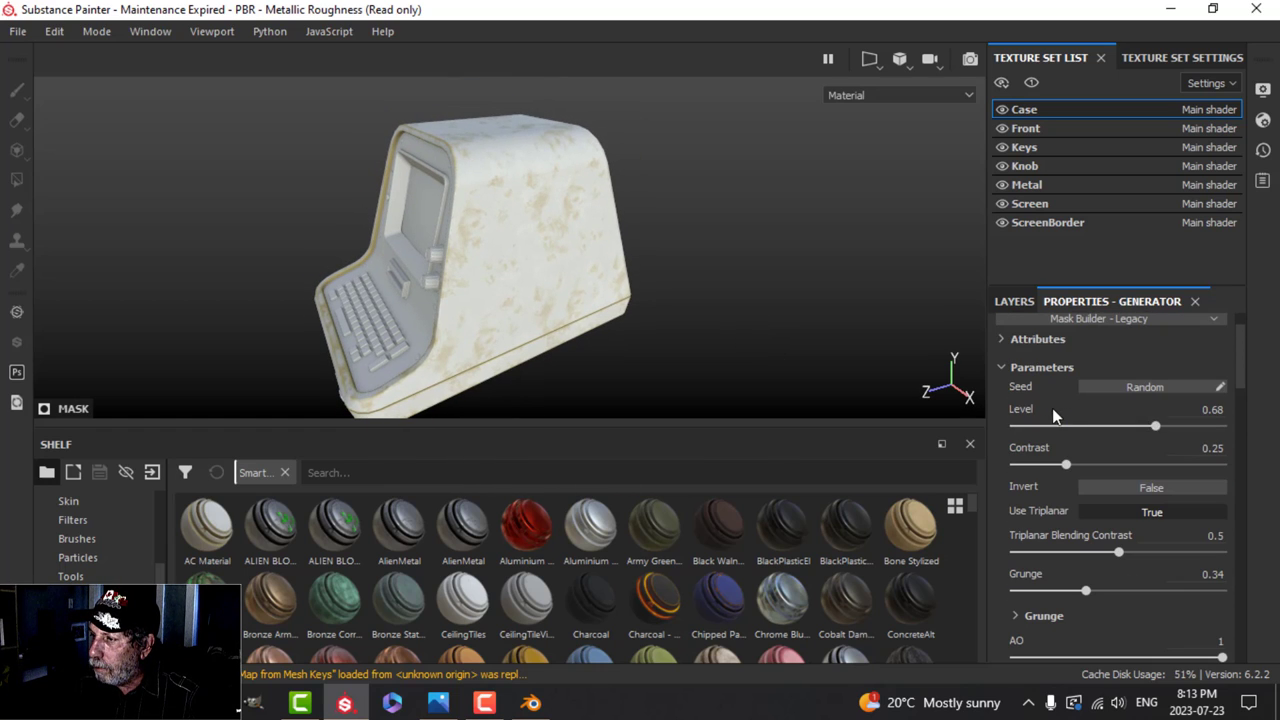
left_click_drag(1065, 465, 1110, 472)
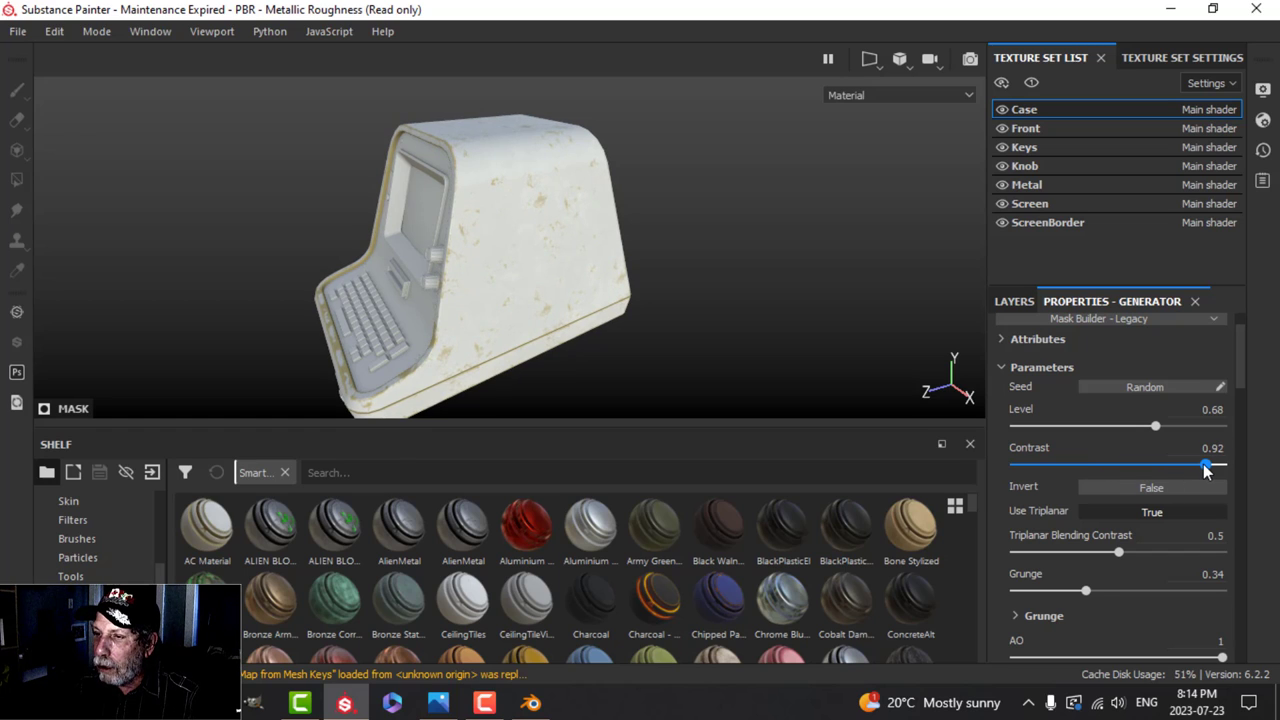
left_click_drag(1089, 460, 1064, 464)
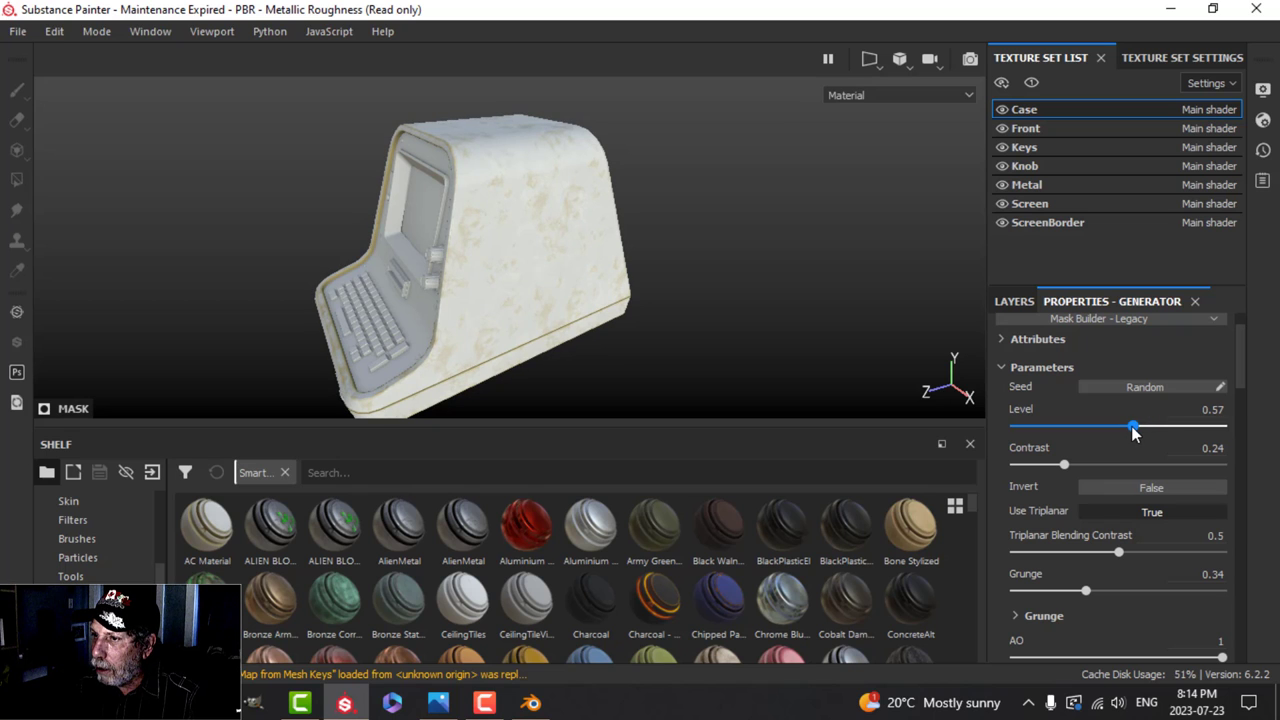
scroll(765, 350, "down", 3)
left_click_drag(685, 304, 599, 330, "alt")
scroll(599, 330, "up", 4)
middle_click_drag(589, 326, 593, 313, "alt")
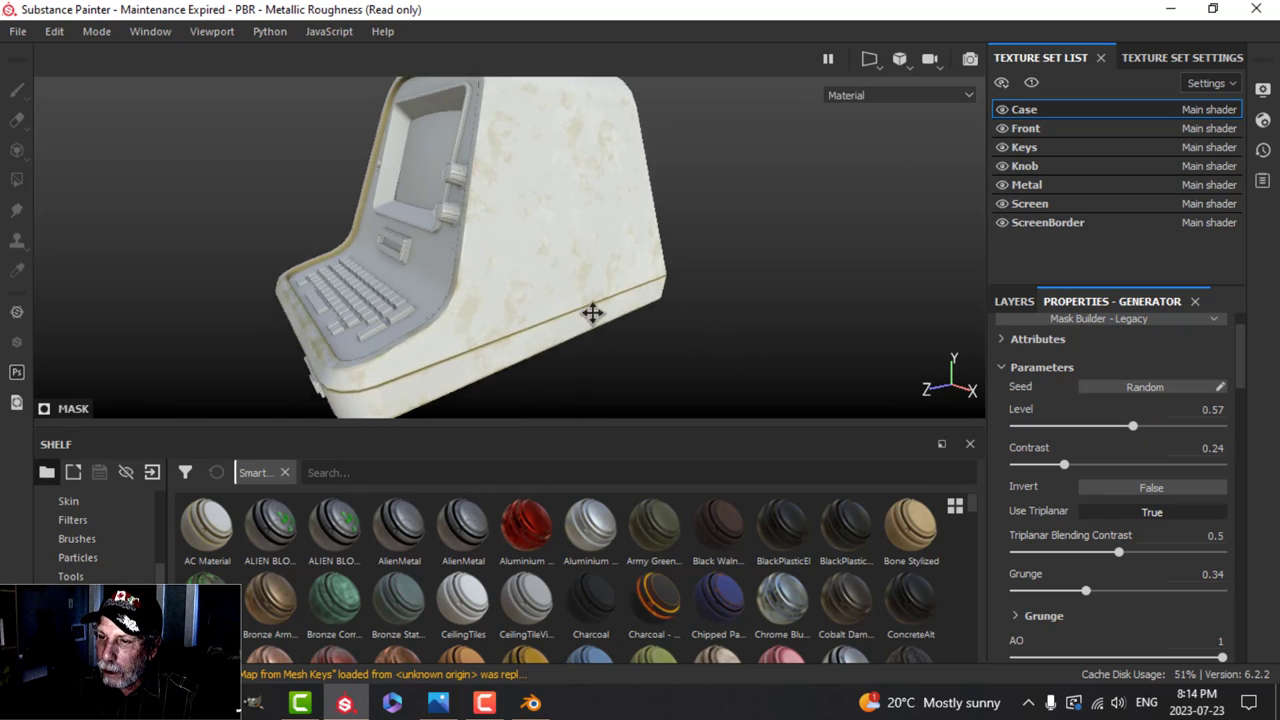
left_click_drag(592, 313, 620, 294, "alt")
Add a fill layer above the AC Material folder and collapse the folder.
left_click(1014, 302)
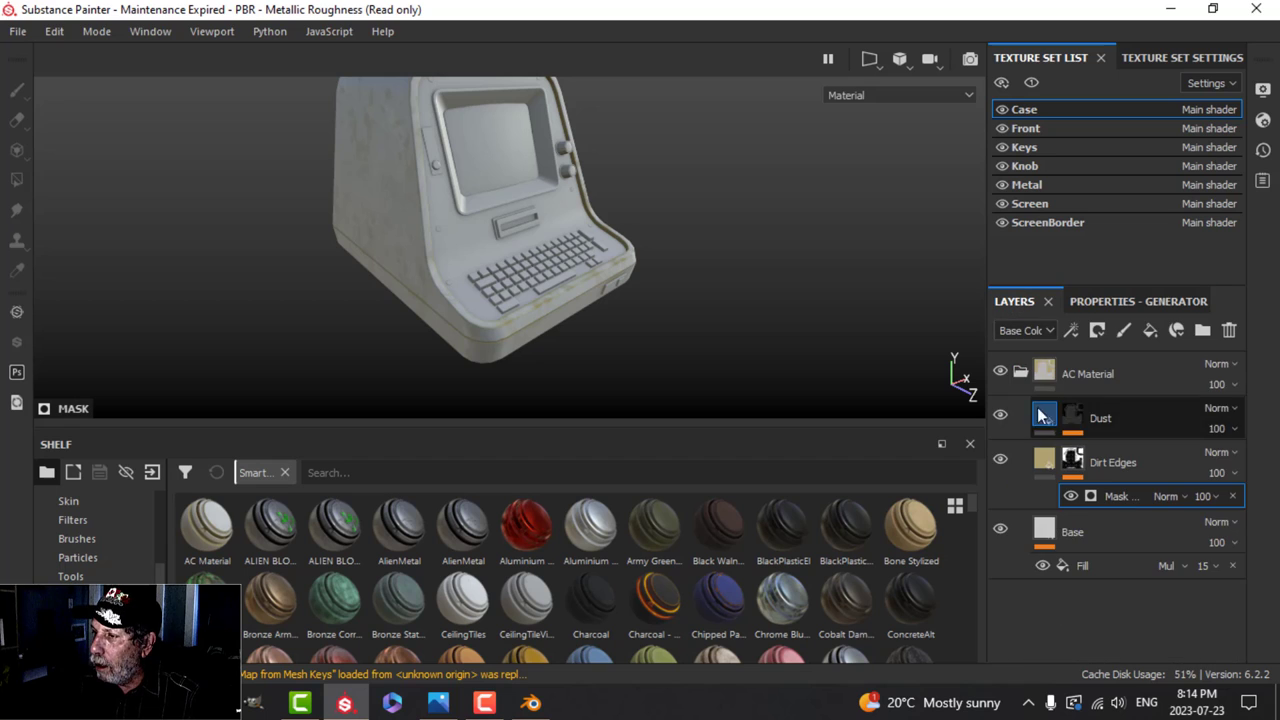
left_click(1020, 371)
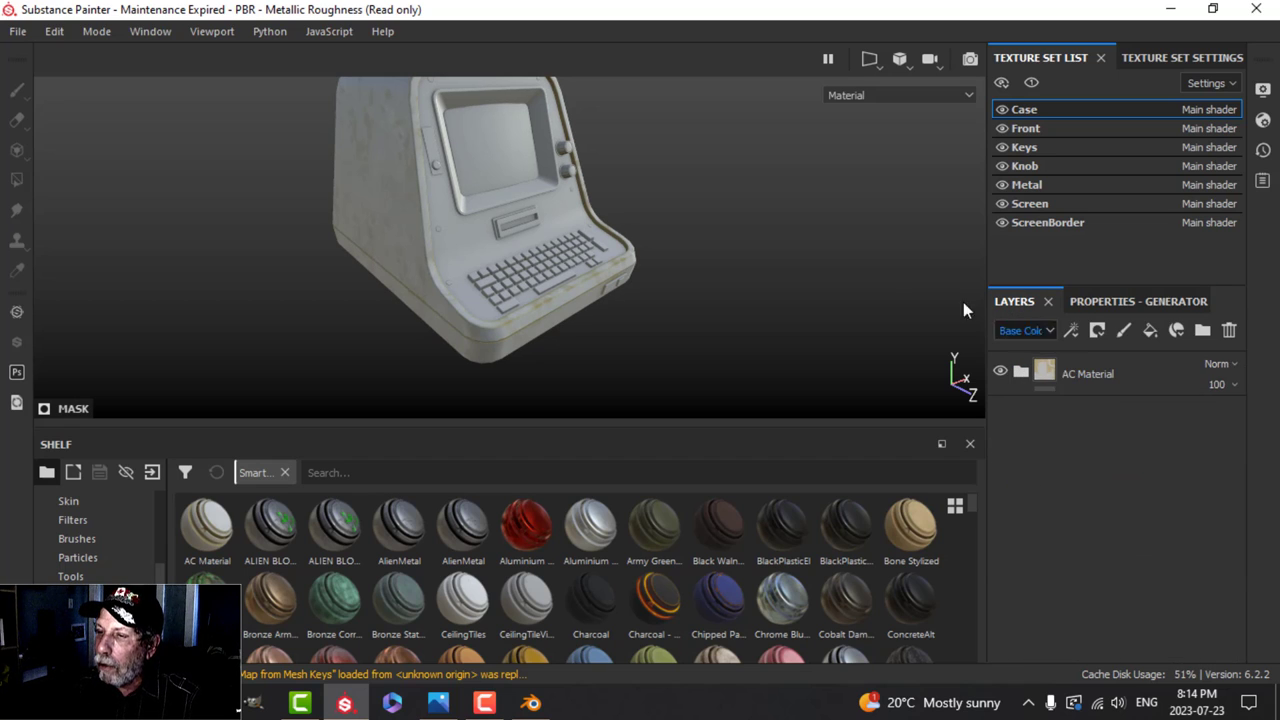
left_click_drag(520, 210, 582, 223, "alt")
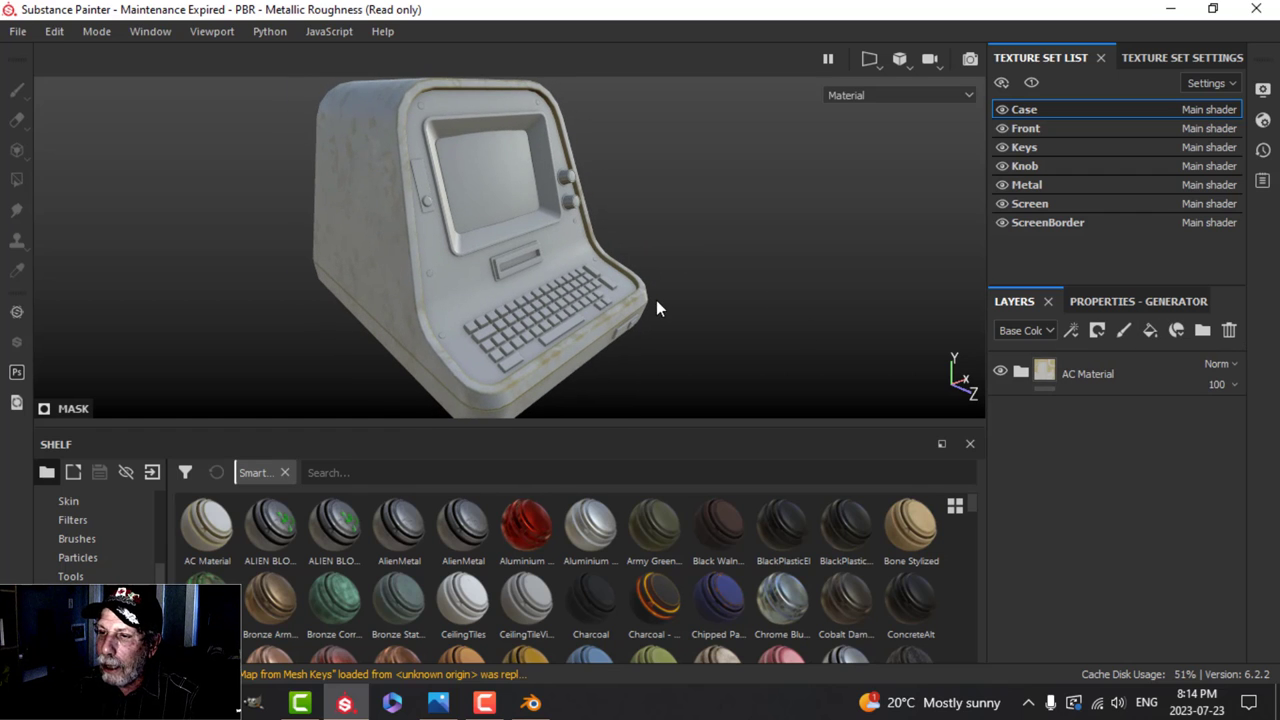
left_click_drag(656, 303, 400, 345, "alt")
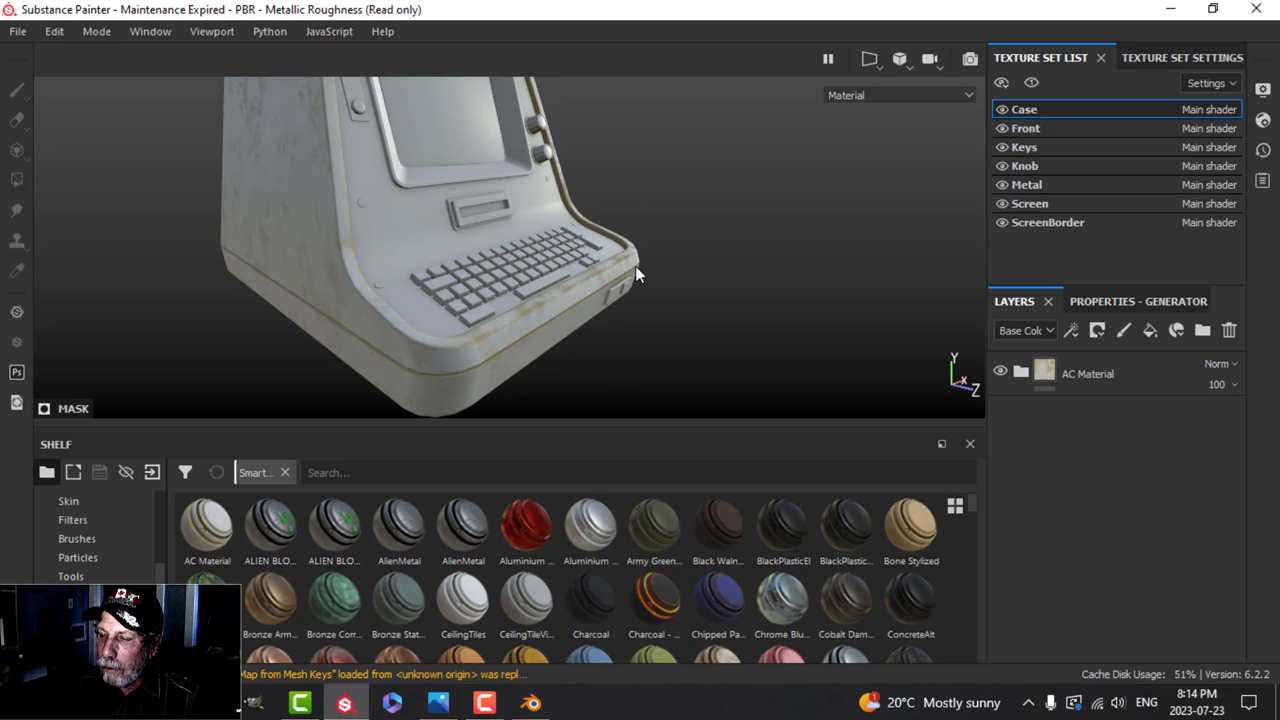
left_click(1150, 333)
left_click_drag(1117, 457, 1085, 365)
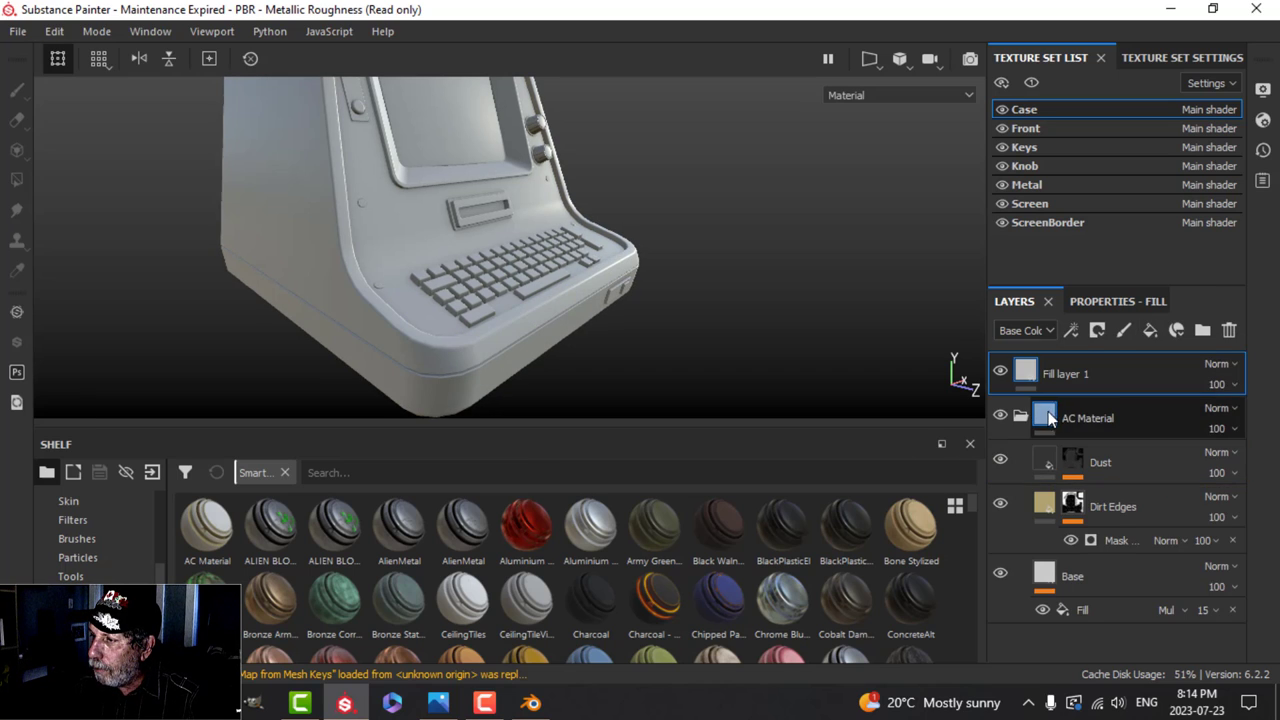
left_click(1021, 416)
left_click(1099, 302)
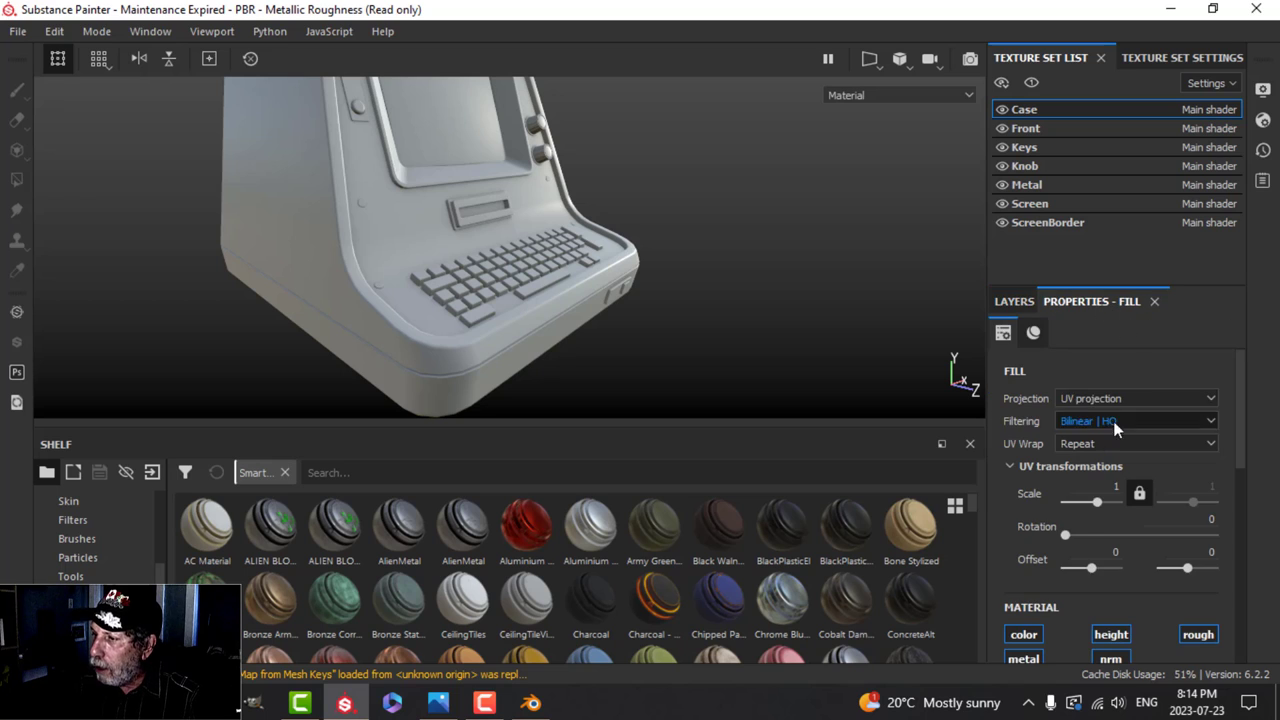
left_click(1020, 301)
Give the new fill layer a black mask with a Metal Edge Wear generator.
left_click(1097, 330)
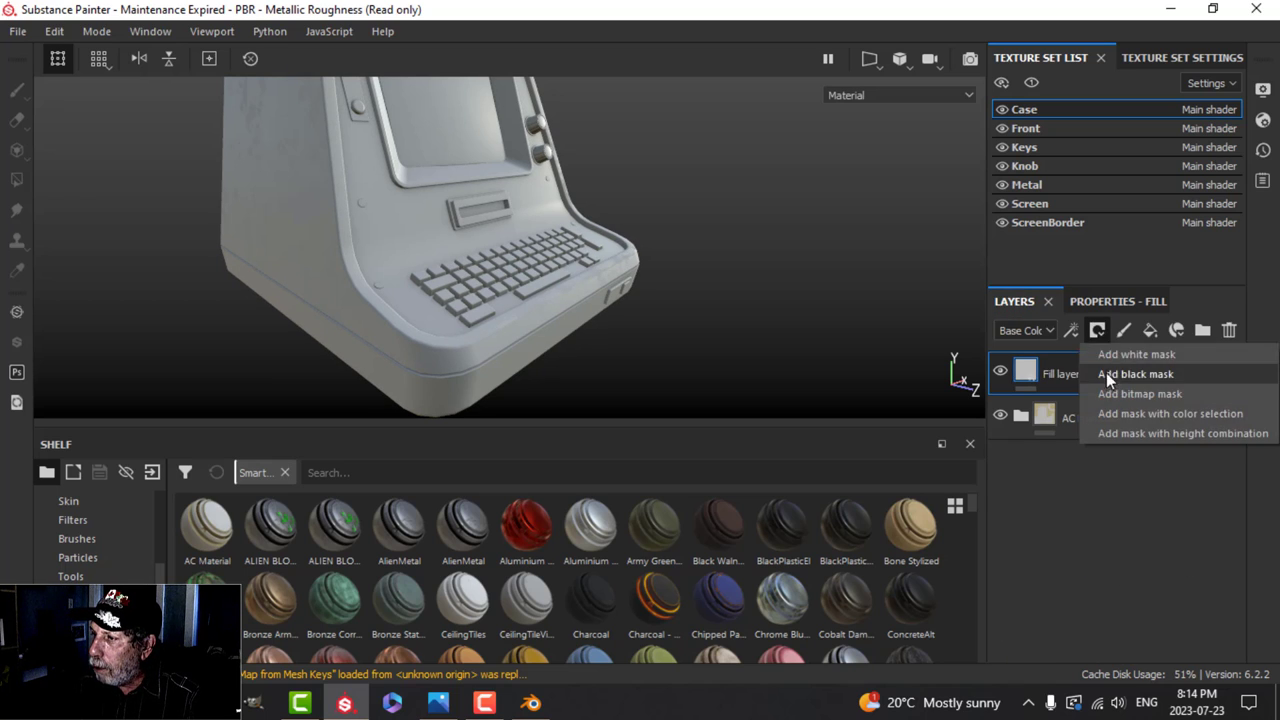
left_click(1106, 374)
left_click(1086, 332)
left_click(1115, 346)
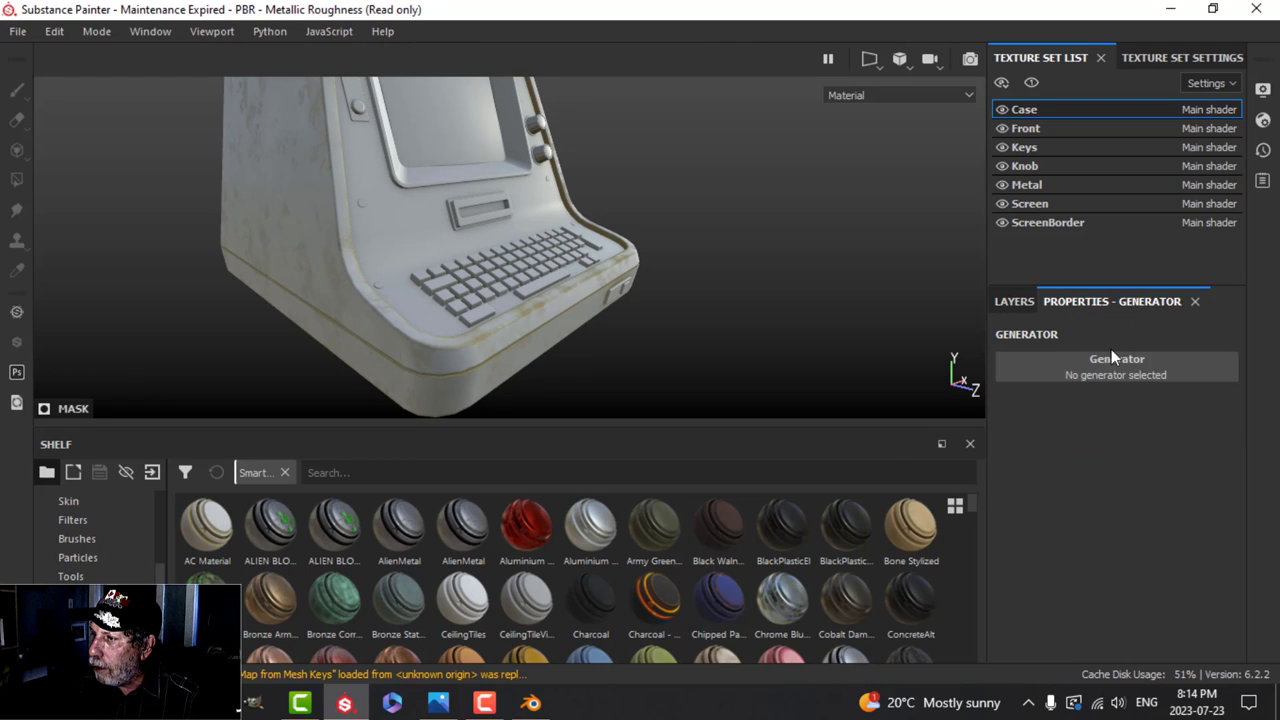
left_click(1110, 360)
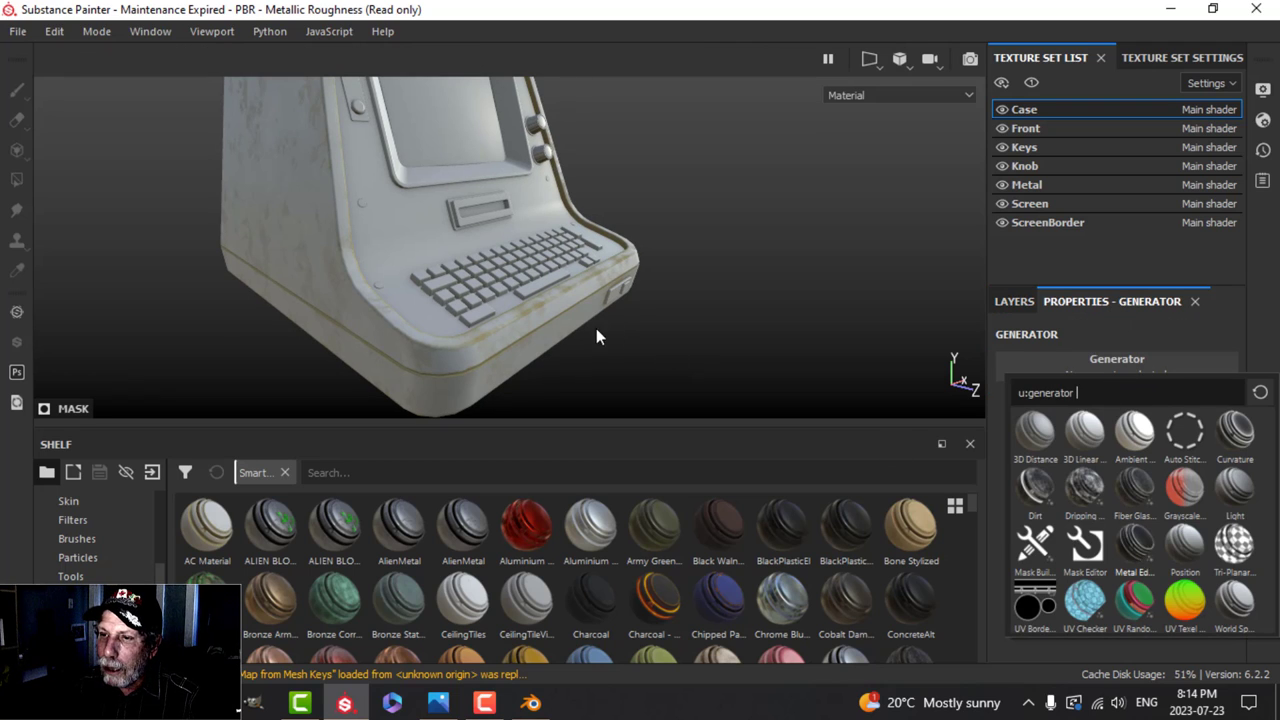
left_click_drag(606, 334, 378, 350, "alt")
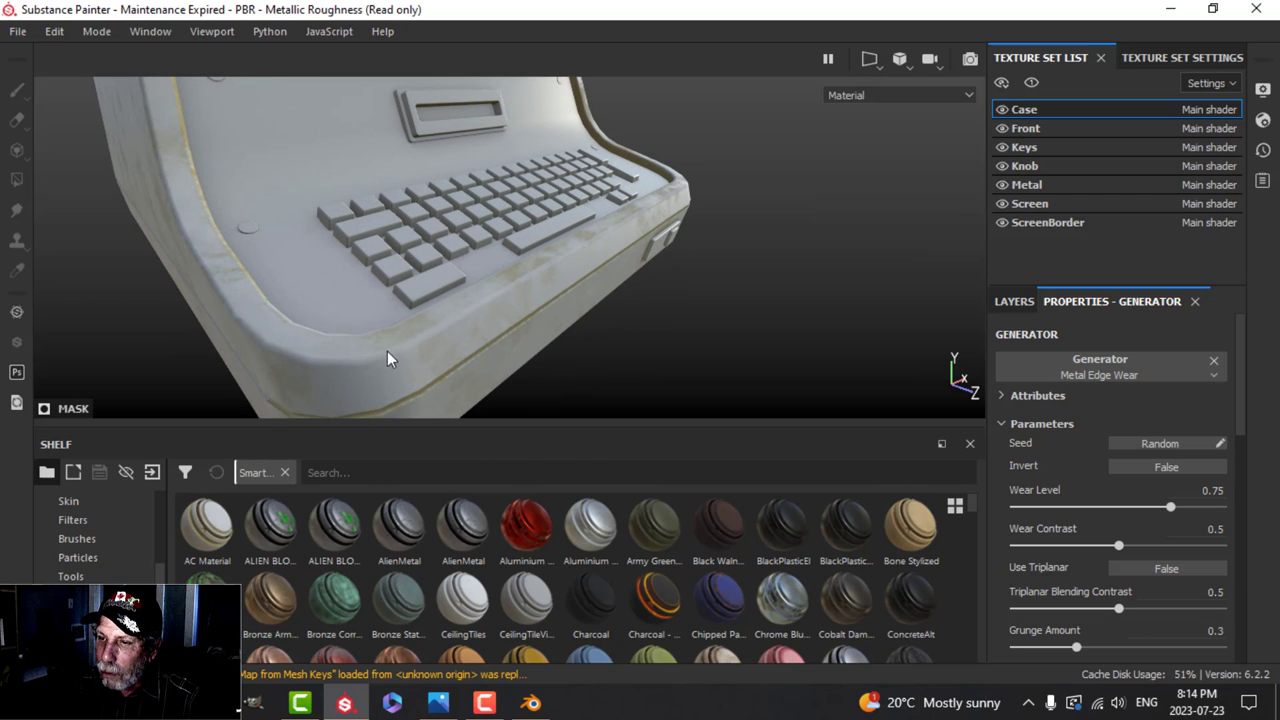
left_click_drag(512, 298, 622, 252, "alt")
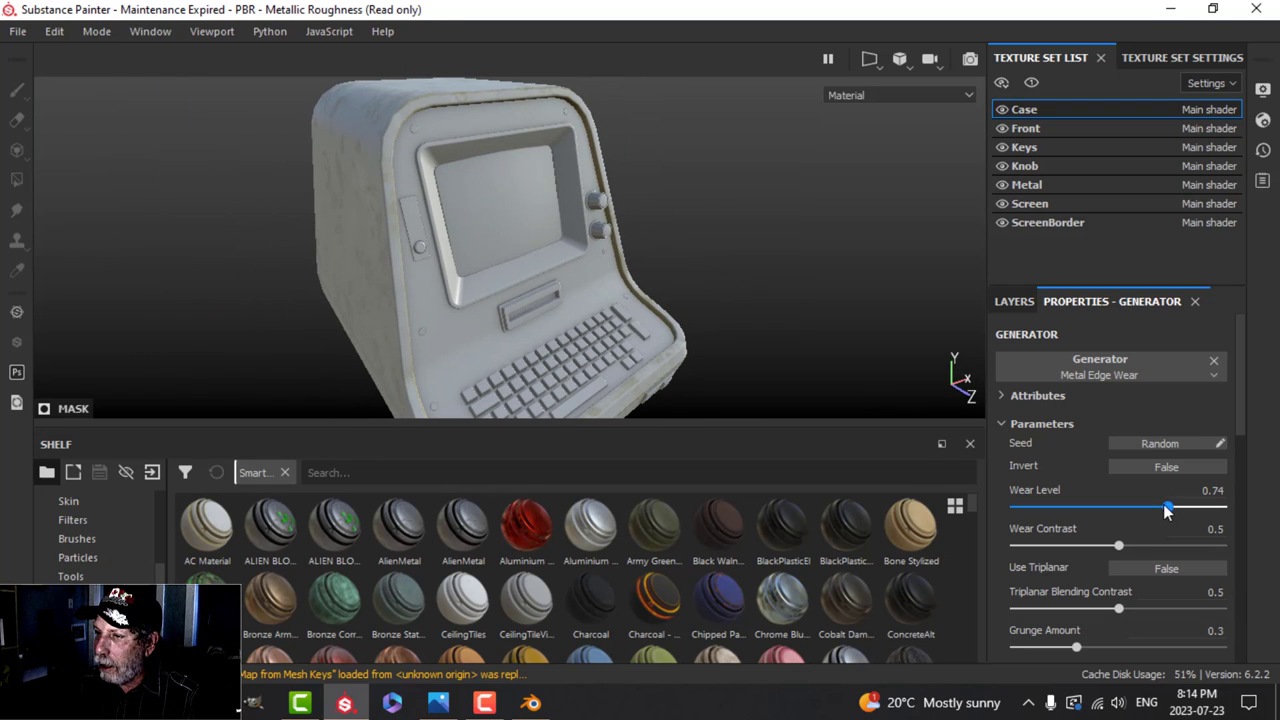
Set the Metal Edge Wear generator's Wear Level to 0.53, checking the case edges around the keyboard.
left_click(1140, 507)
middle_click_drag(614, 334, 614, 231, "alt")
scroll(623, 294, "up", 3)
left_click_drag(623, 294, 646, 304, "alt")
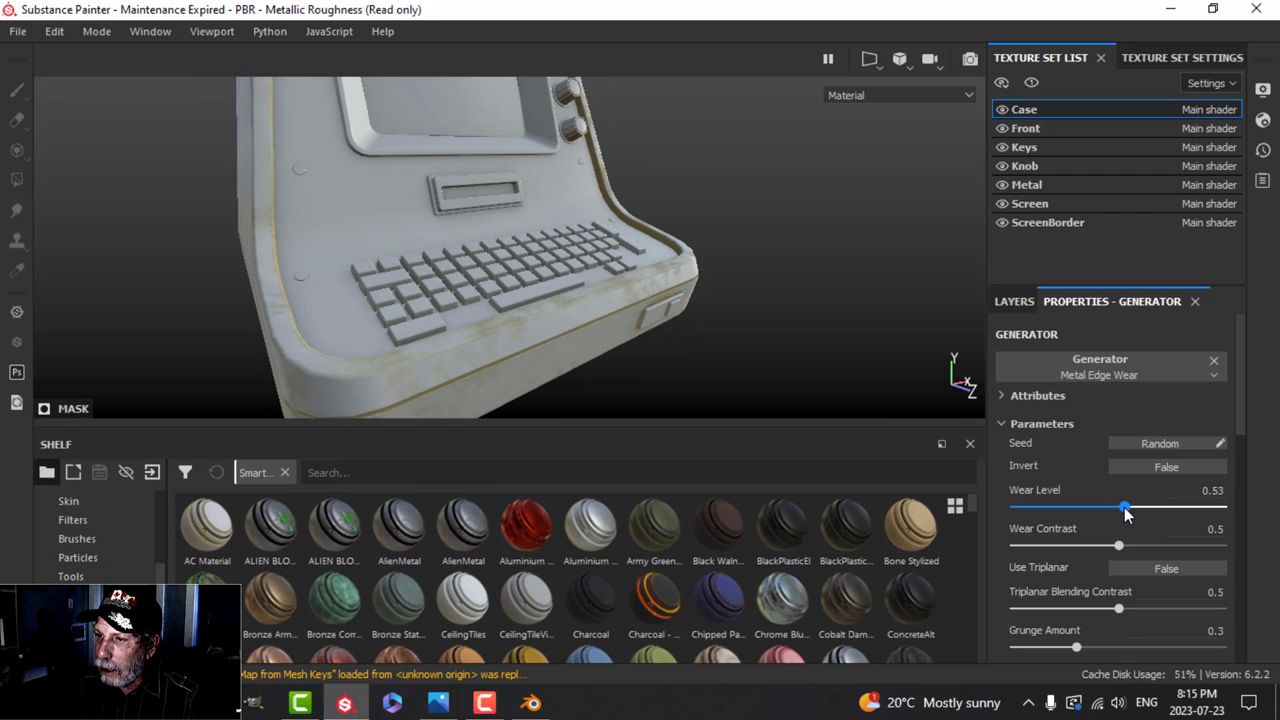
left_click_drag(571, 324, 594, 307, "alt")
left_click_drag(365, 252, 903, 346, "alt")
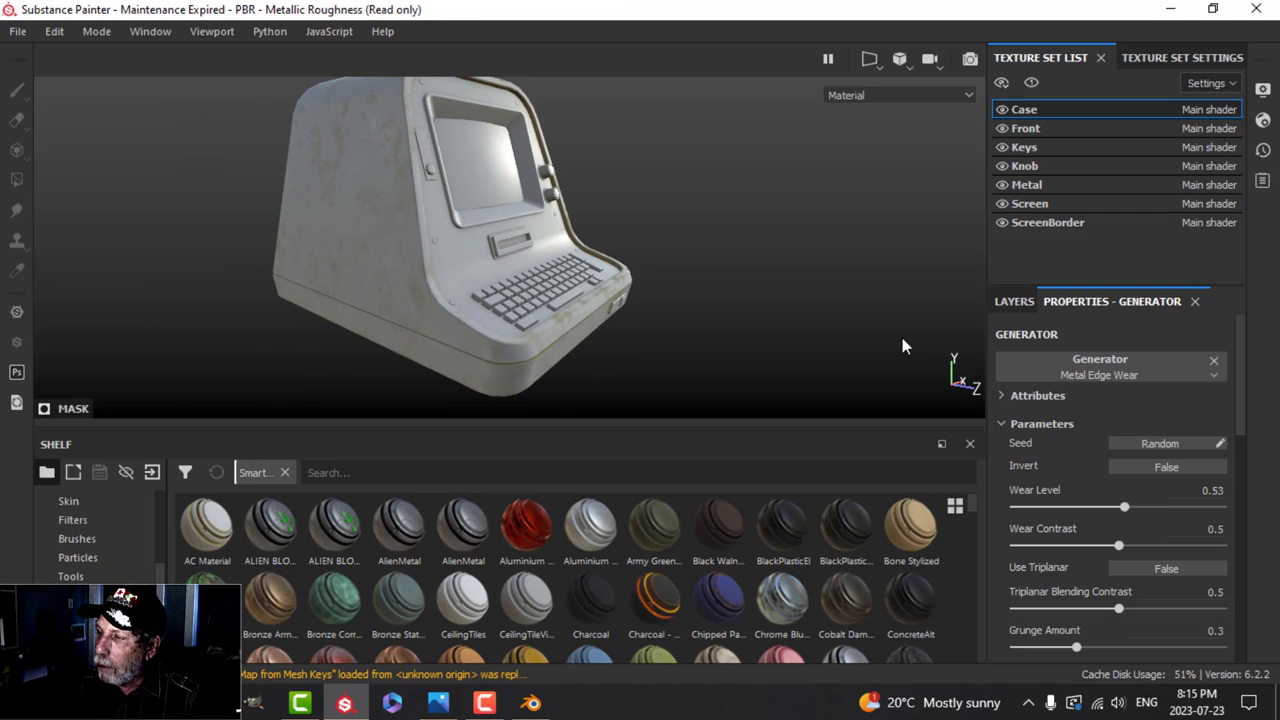
Rename the edge wear fill layer as edges.
left_click(1003, 302)
double_click(1085, 373)
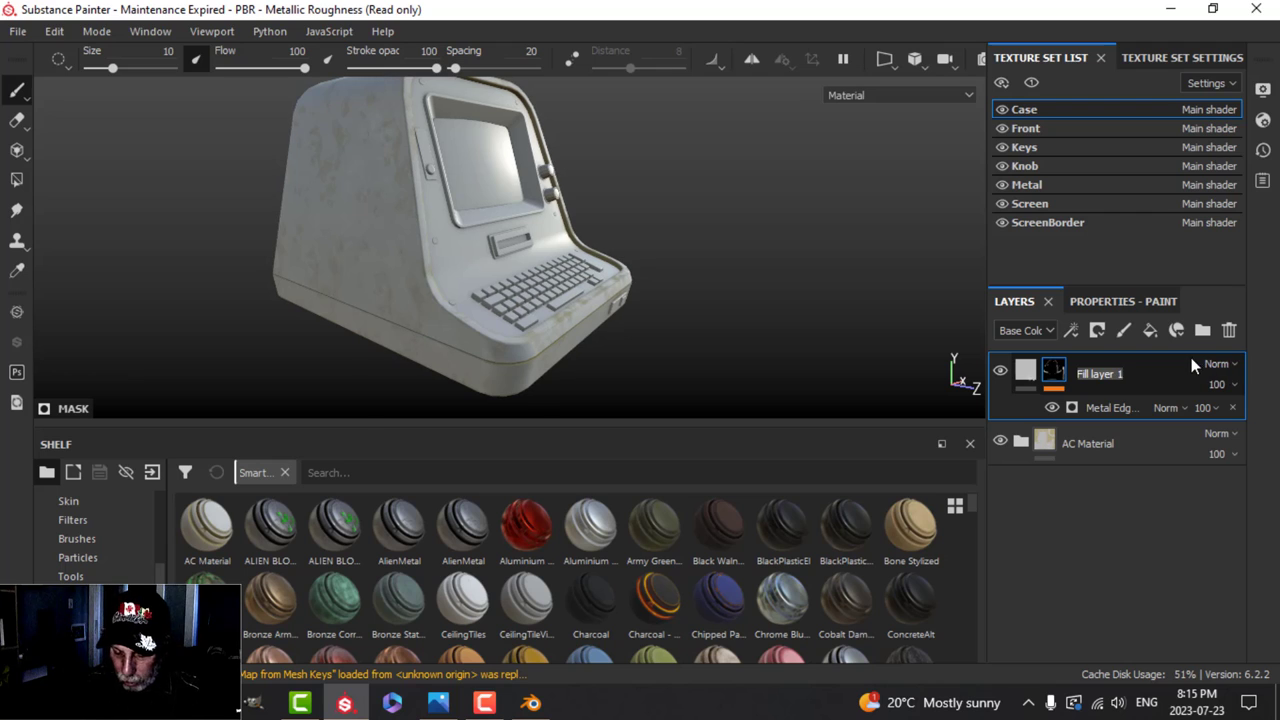
type("edges")
key("Return")
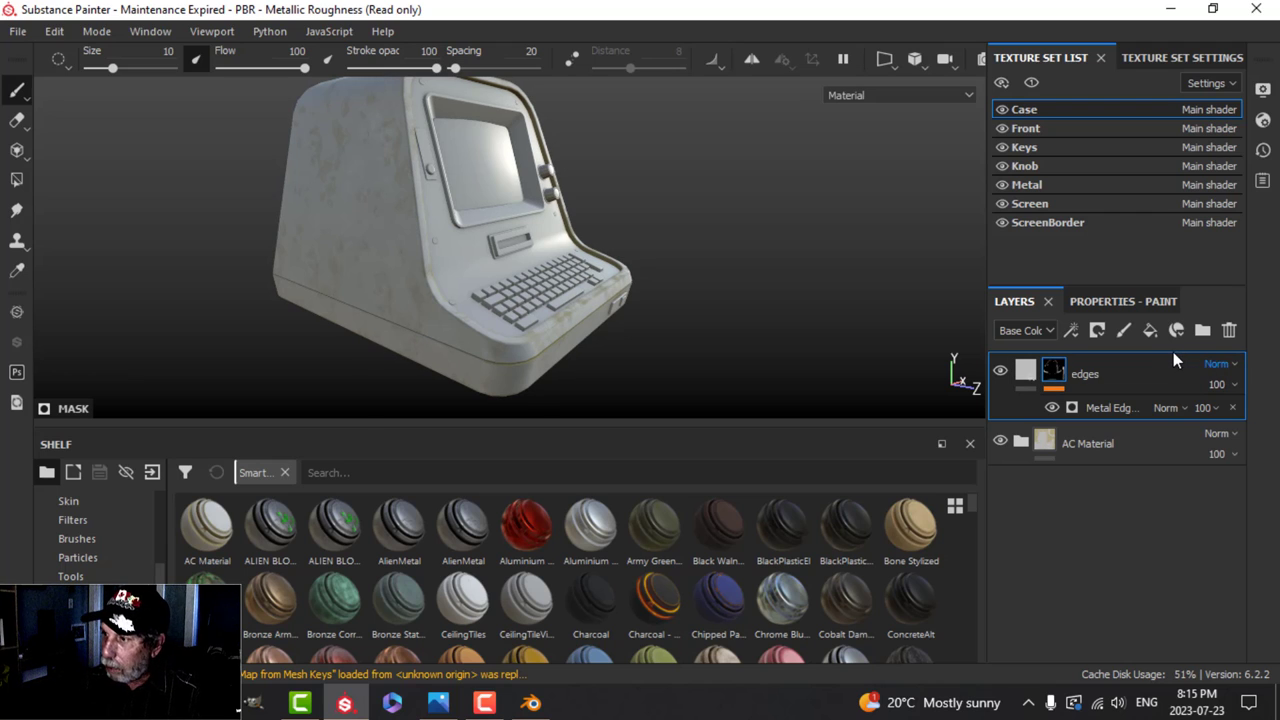
Add another fill layer above the edges layer and keep only its color and rough channels active.
left_click(1119, 366)
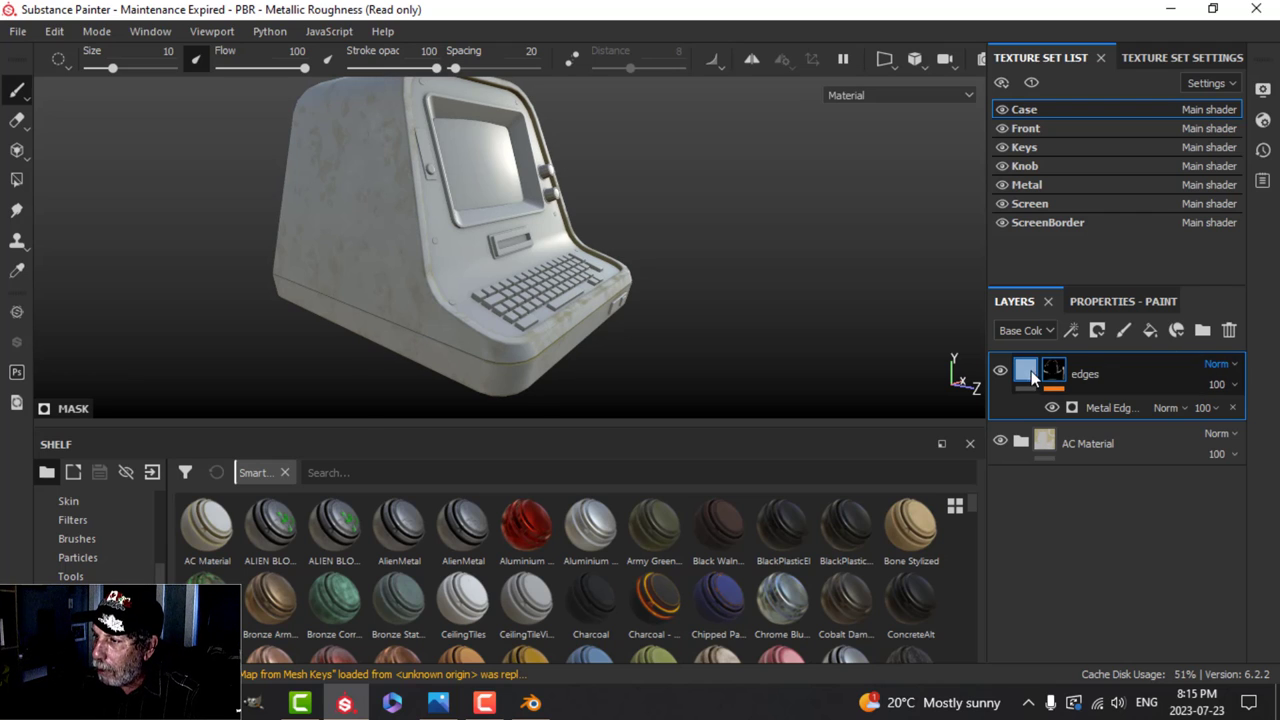
left_click(1150, 331)
left_click(1117, 301)
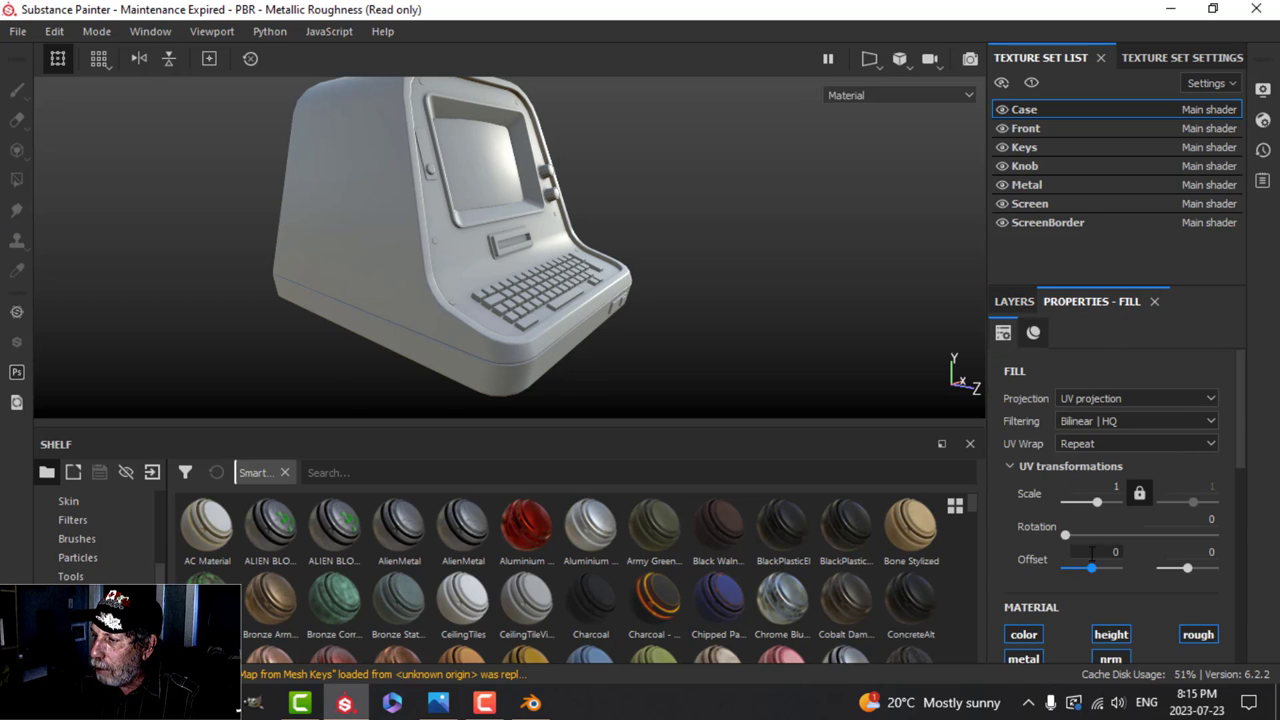
scroll(1023, 508, "down", 3)
left_click(1037, 465, "alt")
left_click(1195, 467)
scroll(1166, 543, "down", 2)
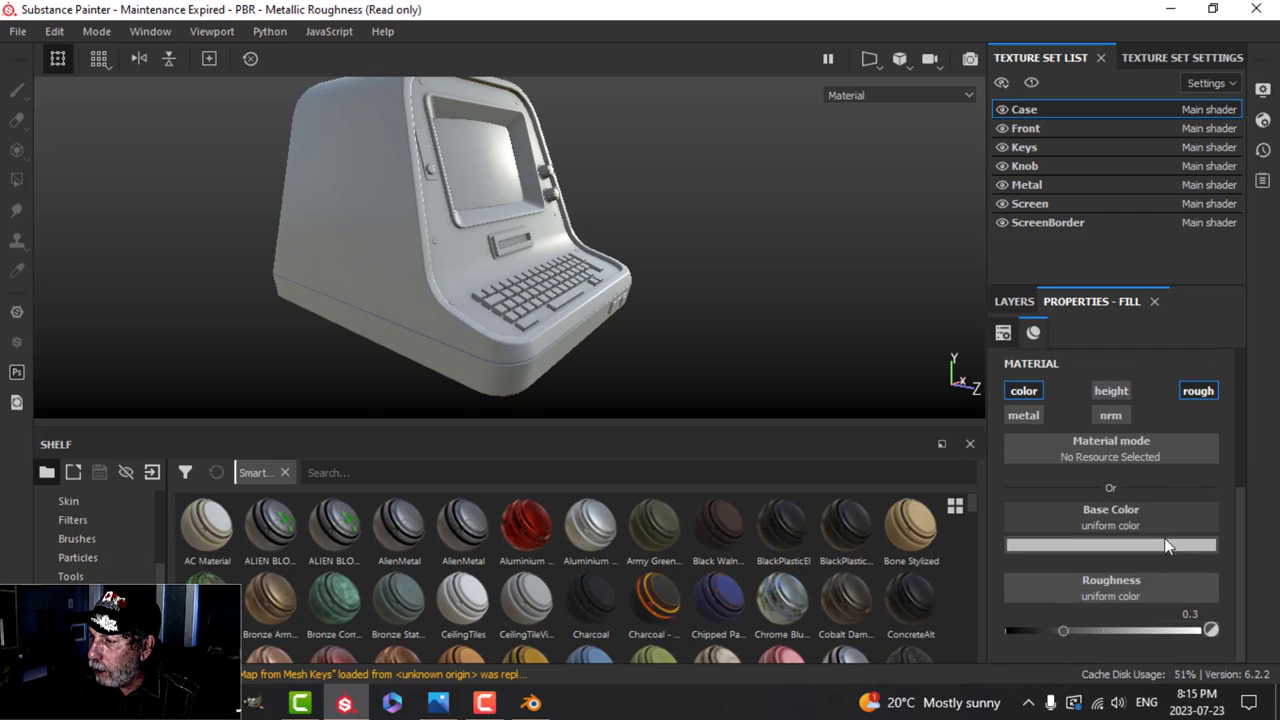
Set the new fill layer's Roughness to 1 and its Base Color to a near-black.
left_click_drag(1063, 633, 1200, 632)
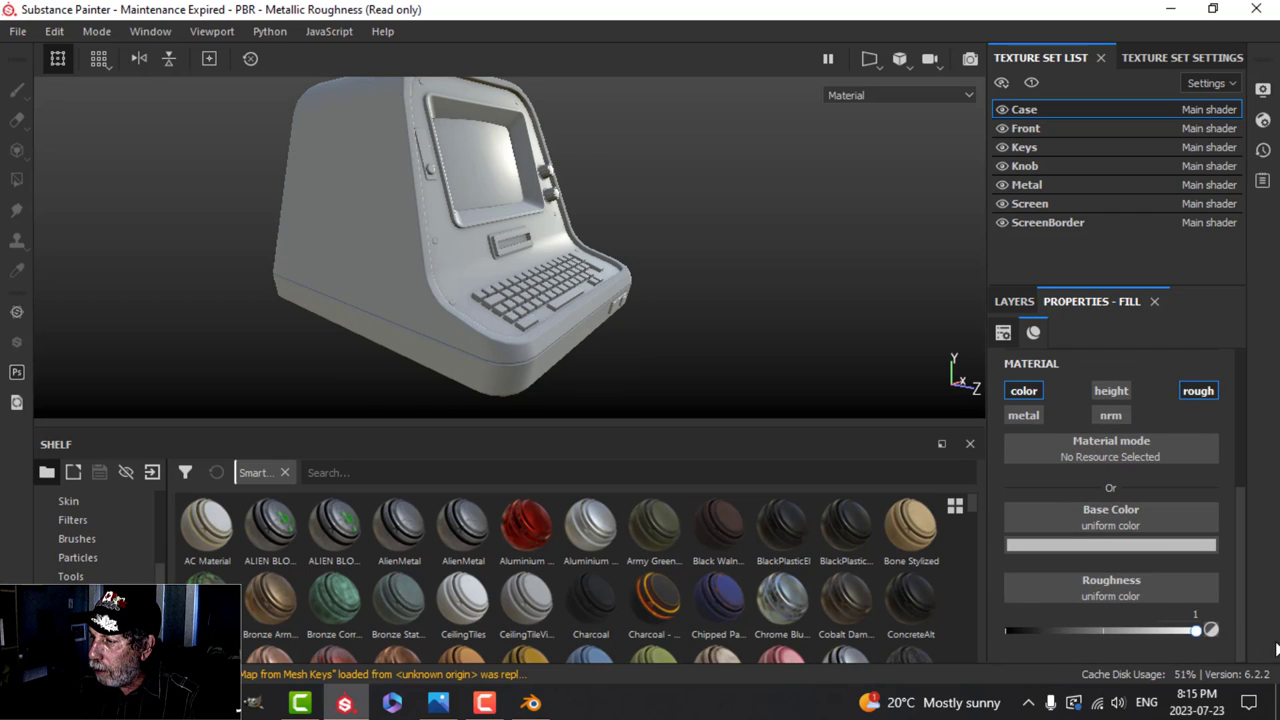
left_click(1110, 545)
left_click(1031, 486)
left_click_drag(1030, 482, 1018, 497)
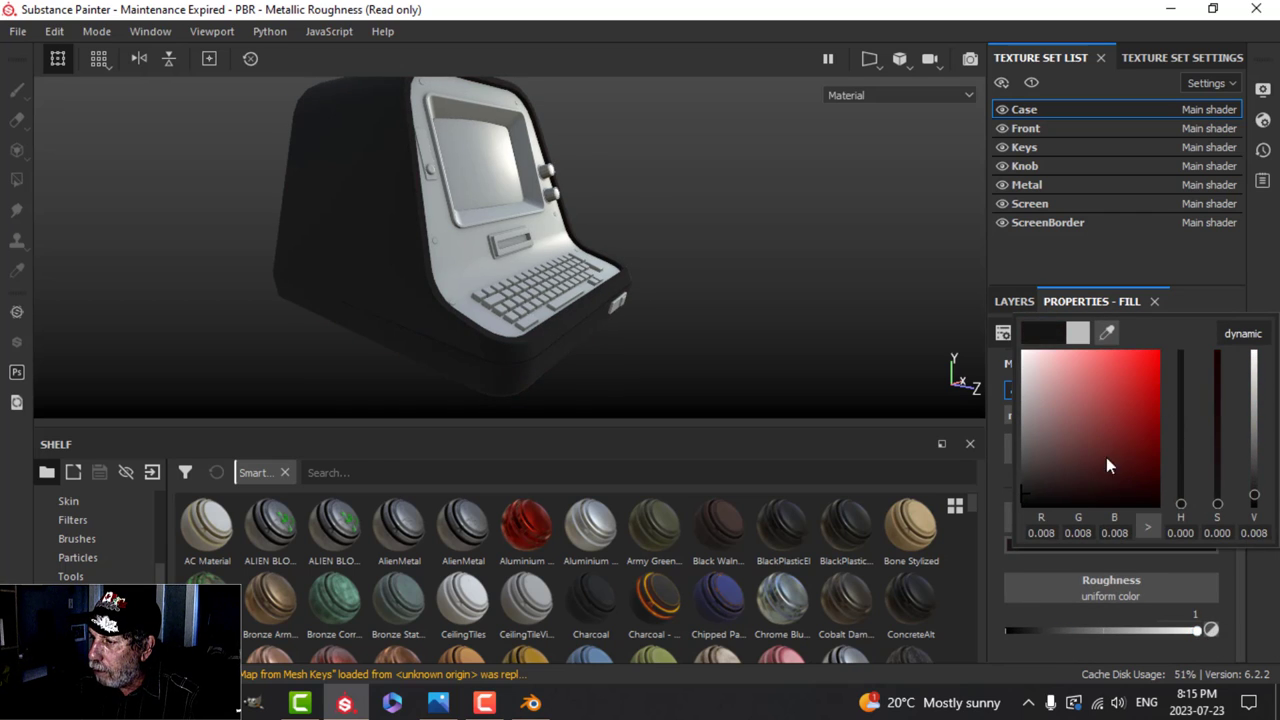
left_click(1036, 486)
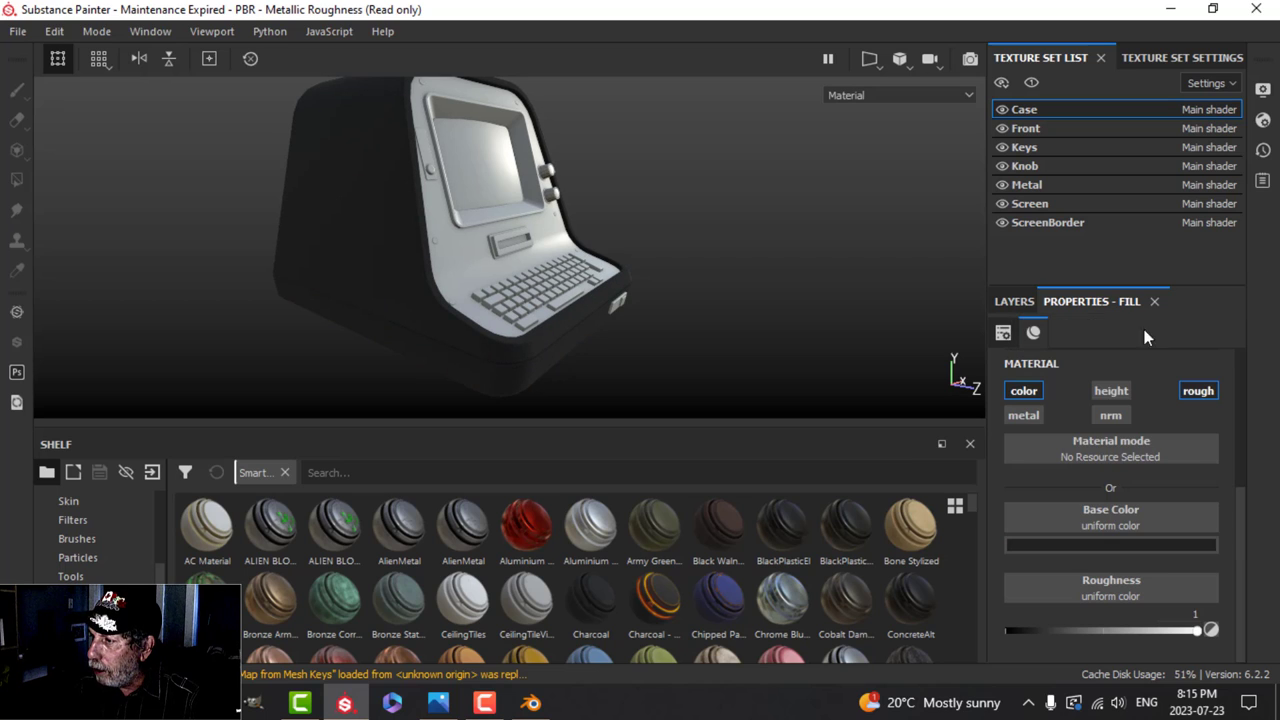
Give the dark fill layer a black mask with a Dirt generator.
left_click(1013, 301)
left_click(1097, 330)
left_click(1122, 374)
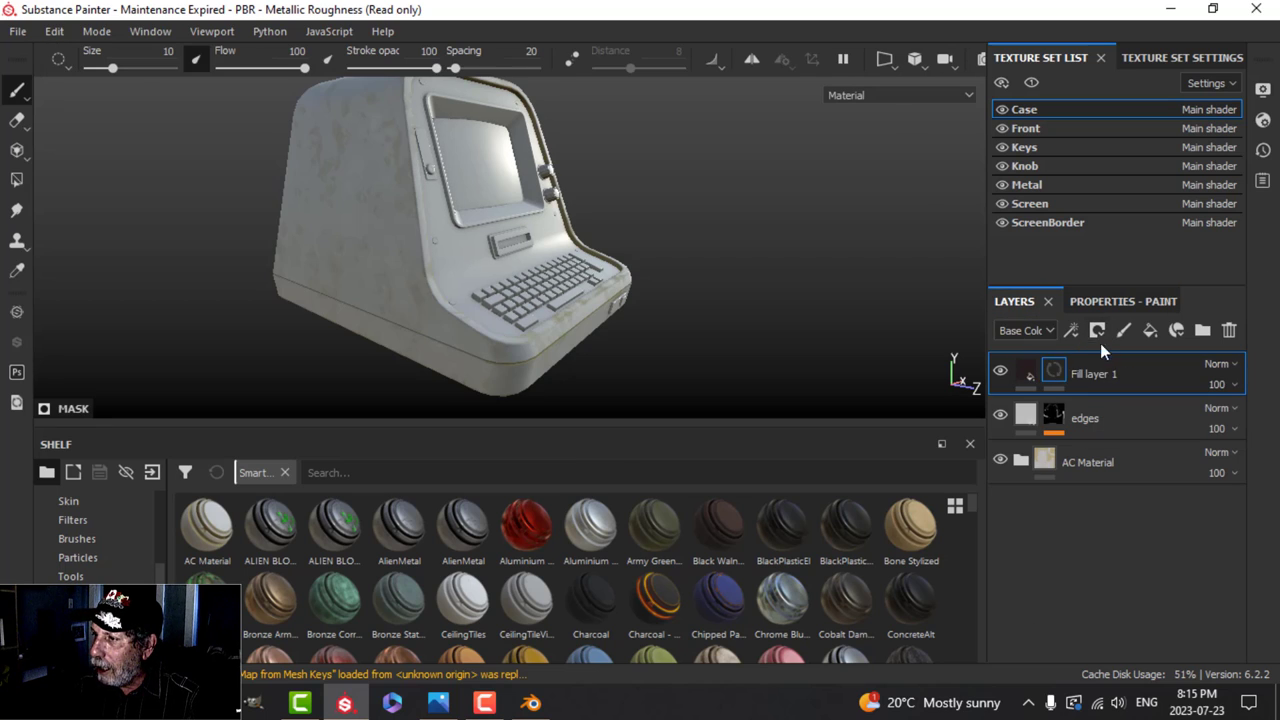
left_click(1071, 330)
left_click(1101, 356)
left_click(1117, 301)
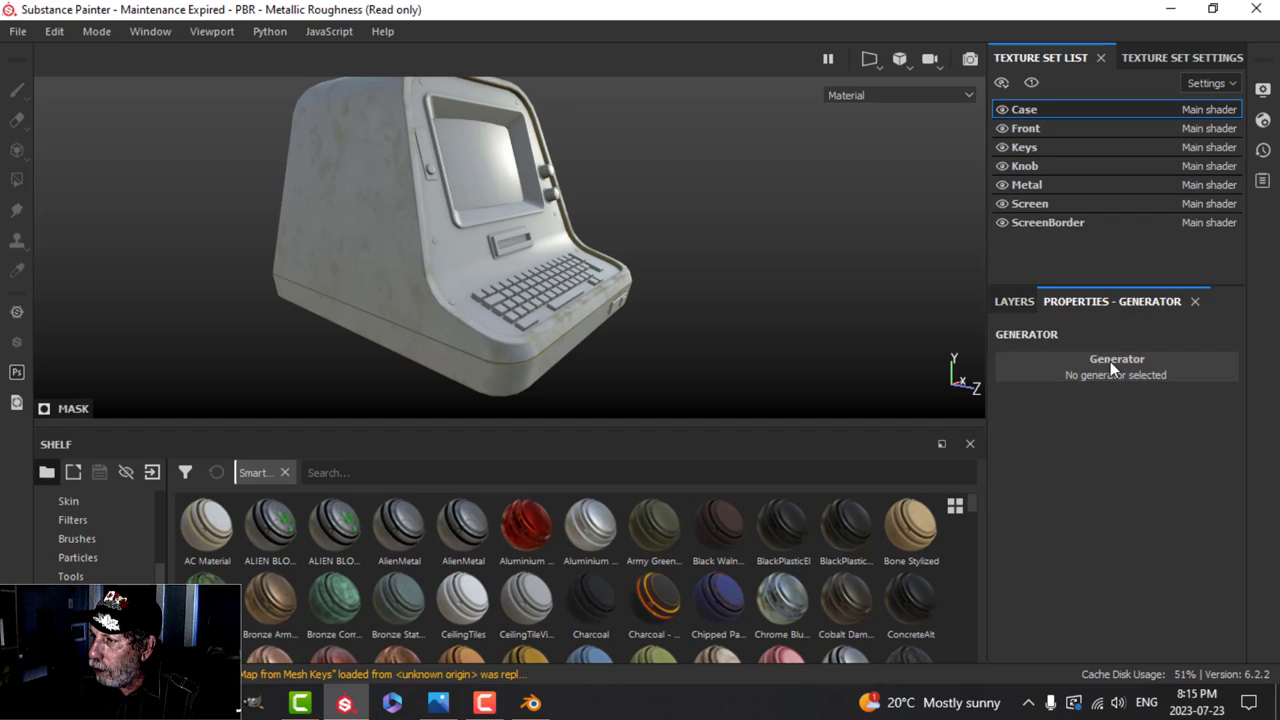
left_click(1110, 361)
left_click(1035, 475)
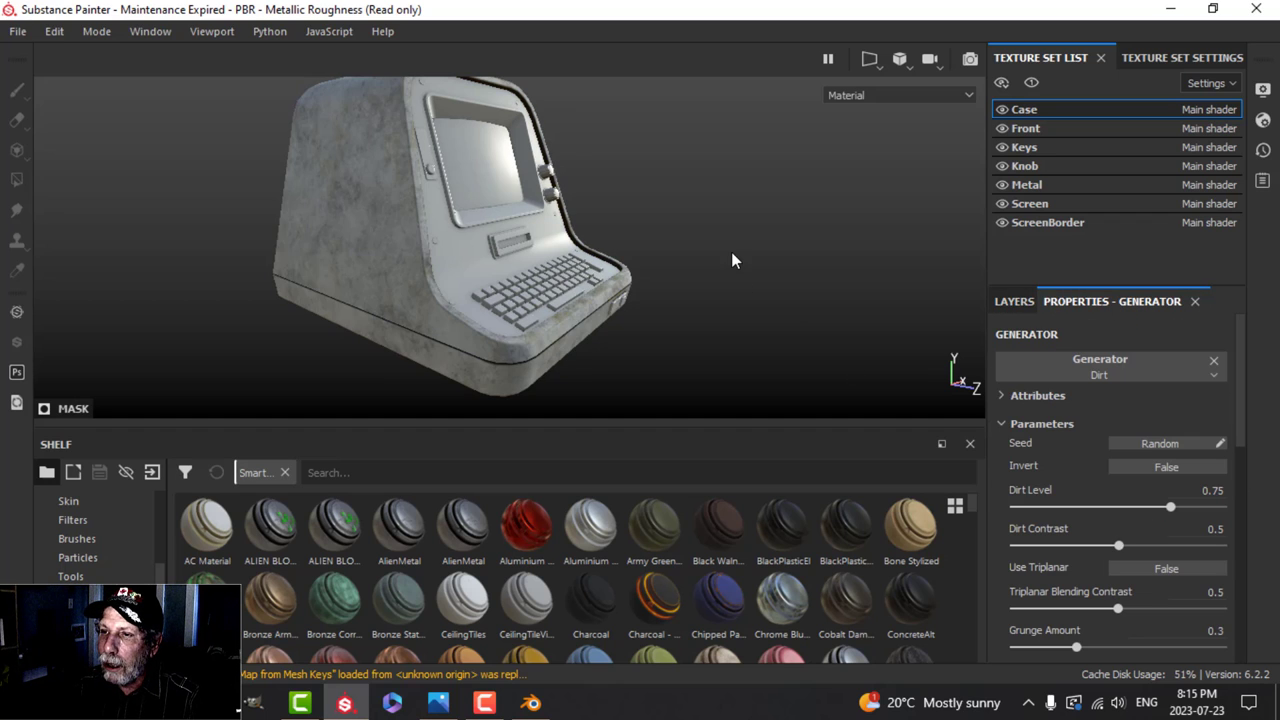
Set the Dirt generator's Dirt Level to 0.65, checking the seams and keyboard base up close.
left_click_drag(698, 220, 684, 220, "alt")
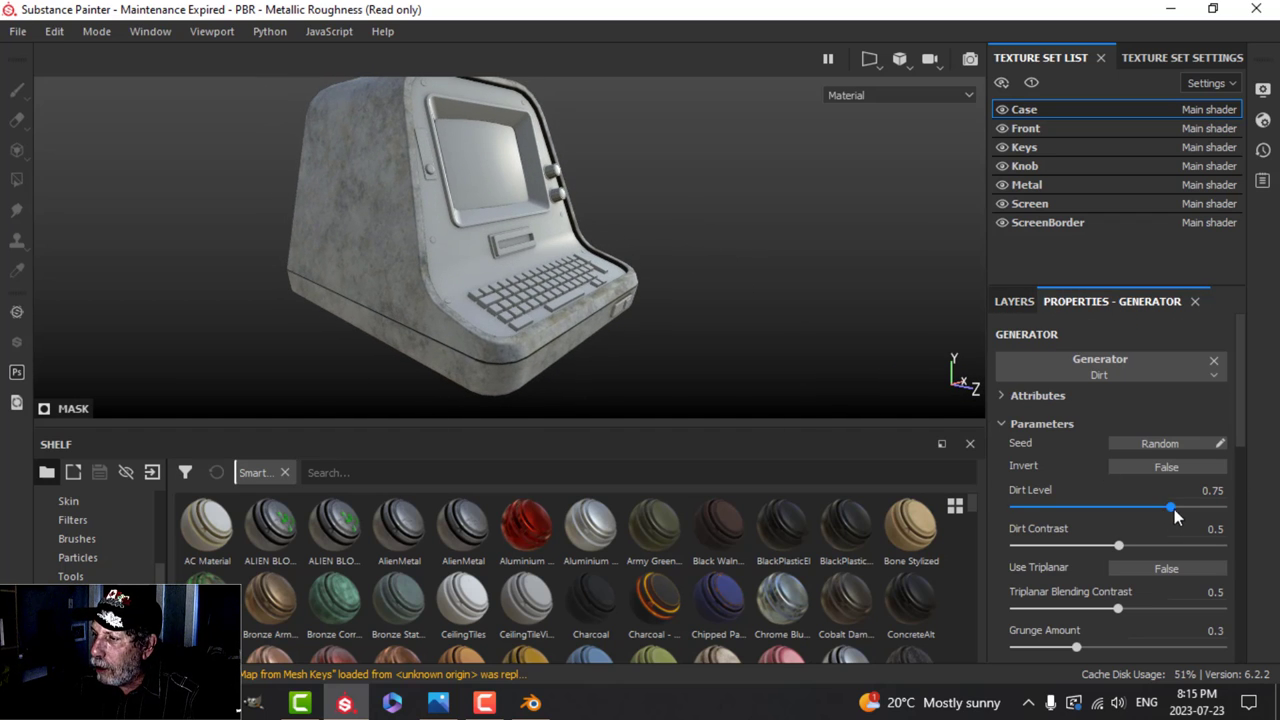
left_click_drag(1165, 510, 1126, 511)
scroll(586, 343, "down", 4)
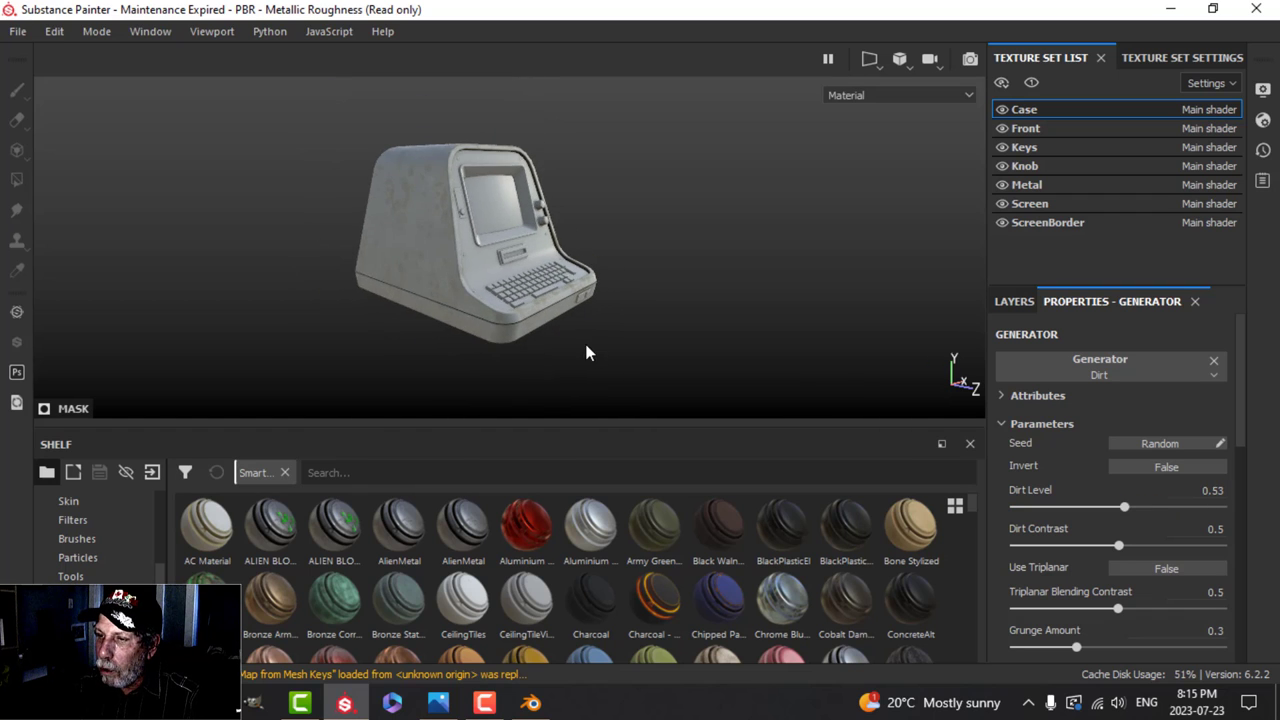
left_click_drag(586, 343, 523, 331, "alt")
scroll(572, 327, "up", 6)
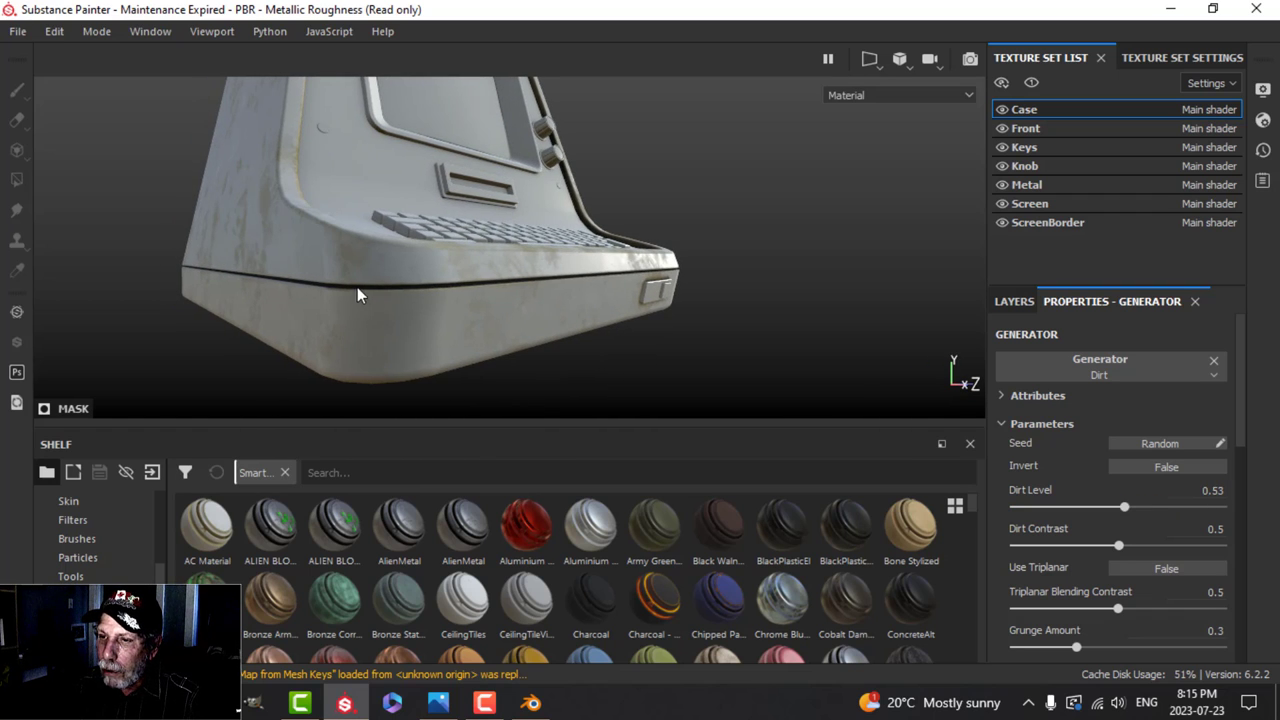
left_click_drag(537, 283, 632, 297, "alt")
left_click_drag(1125, 507, 1145, 510)
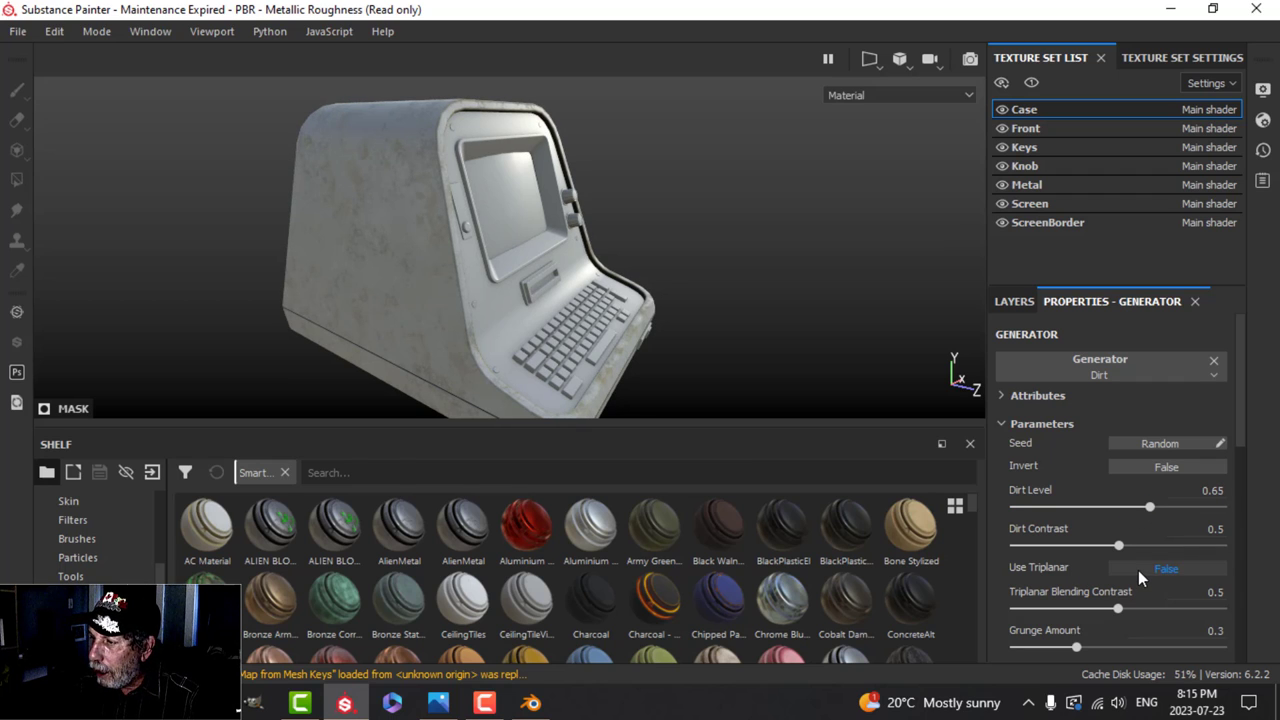
Enable Use Triplanar in the Dirt generator and check the dirt on both sides of the case.
left_click(1138, 570)
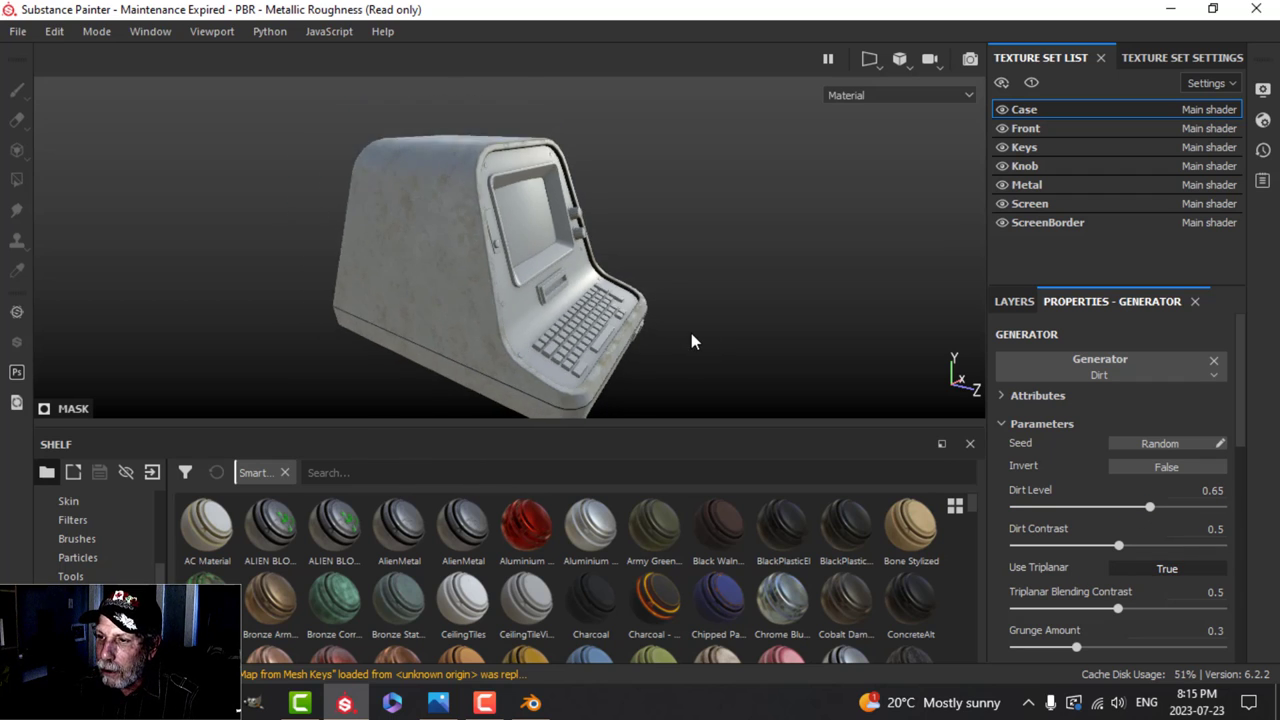
left_click_drag(691, 333, 515, 297, "alt")
left_click_drag(785, 220, 714, 243, "alt")
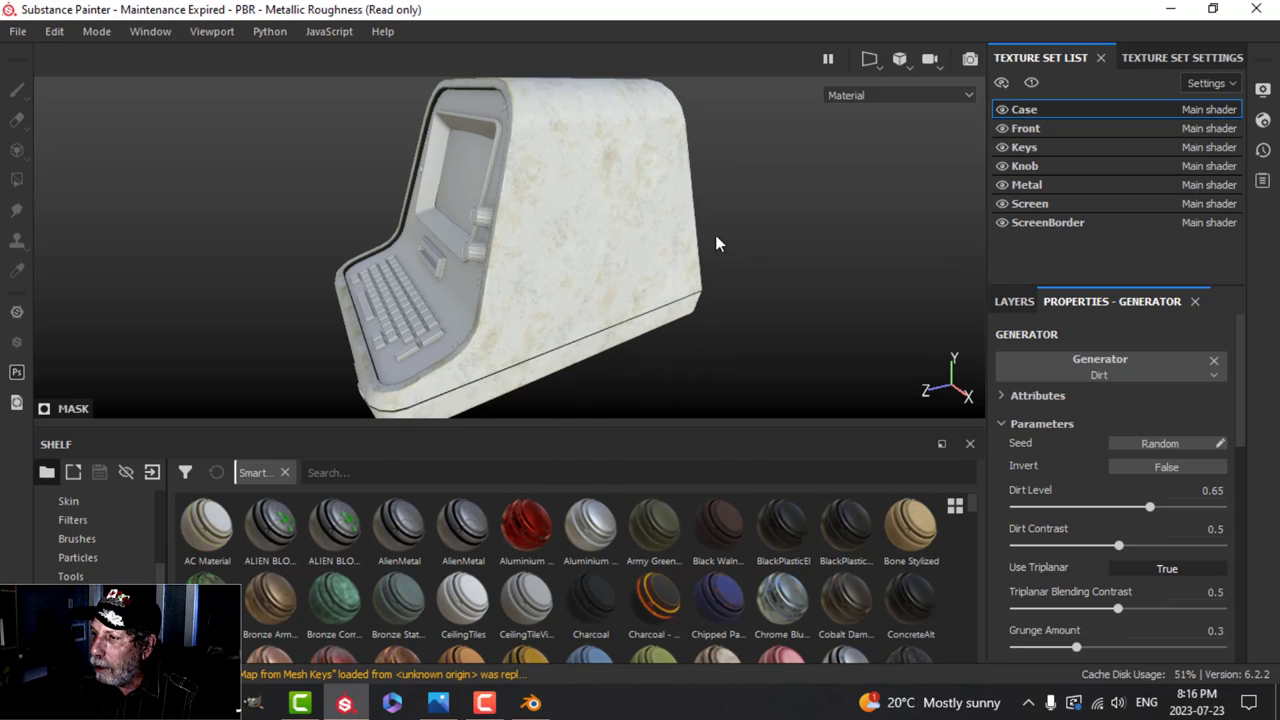
Remove the Dirt generator from the dark fill layer's mask and search the smart masks for "dirt".
left_click(1020, 301)
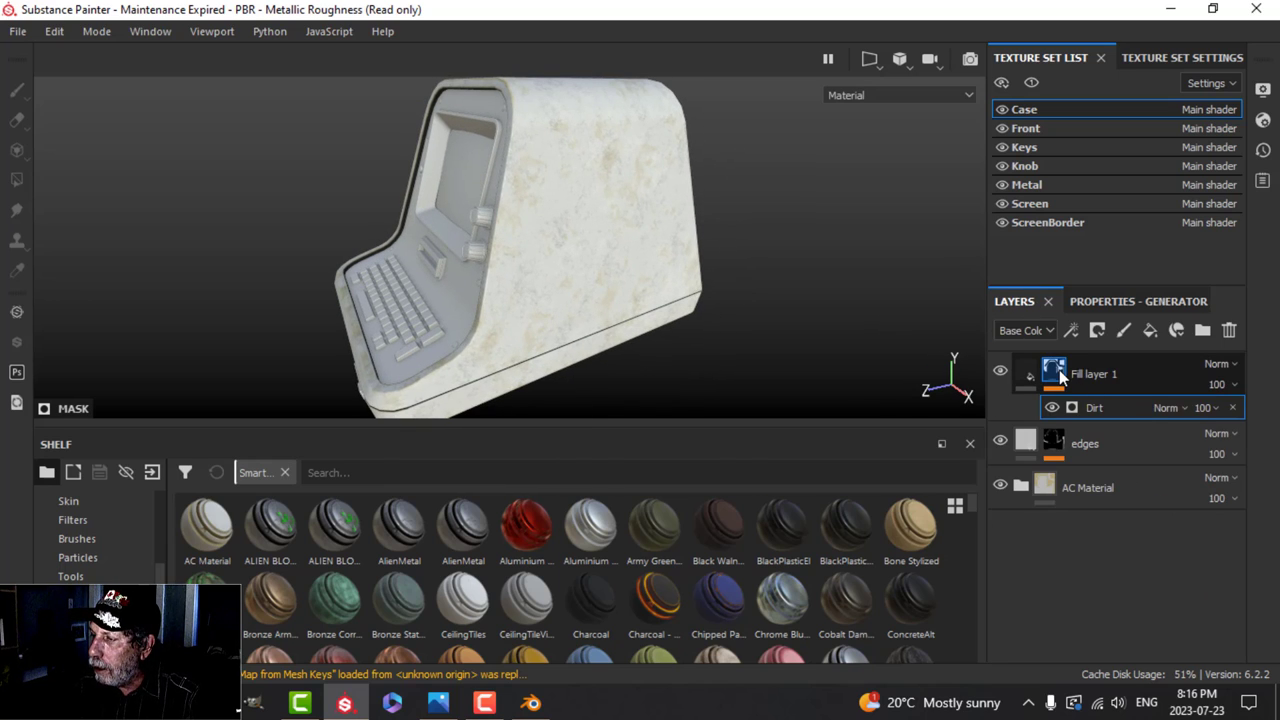
left_click(1232, 407)
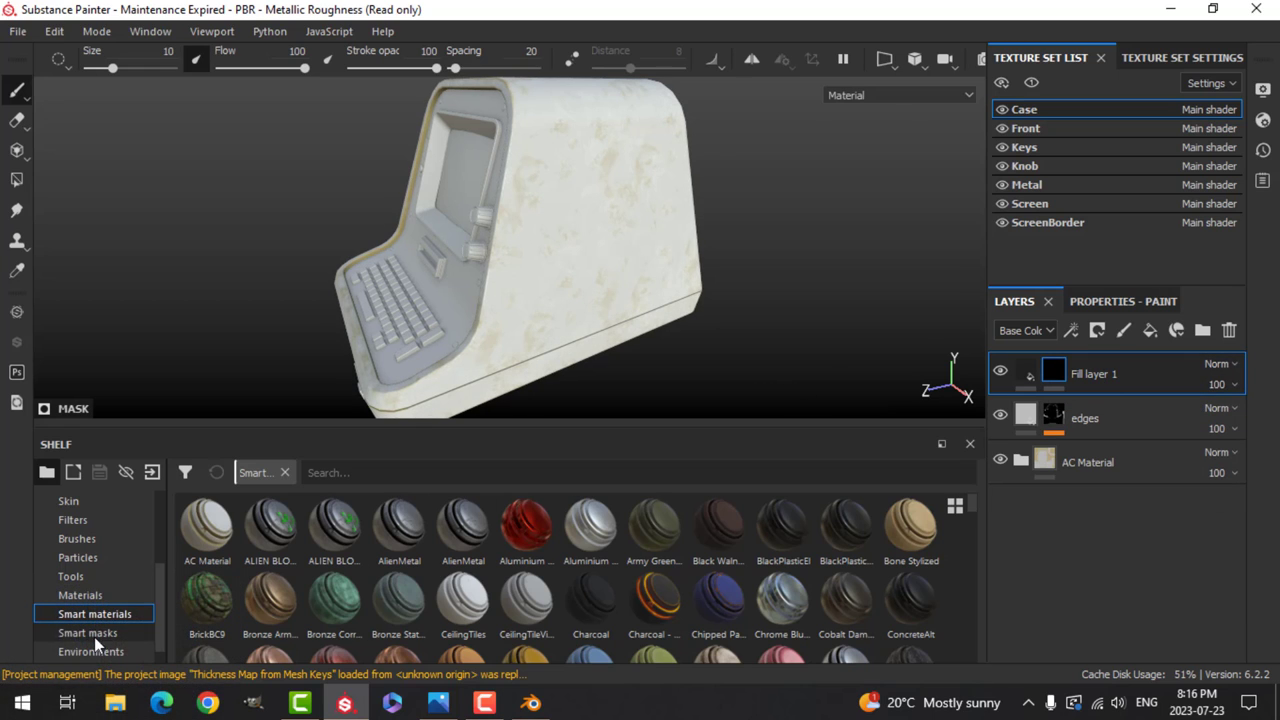
left_click(88, 633)
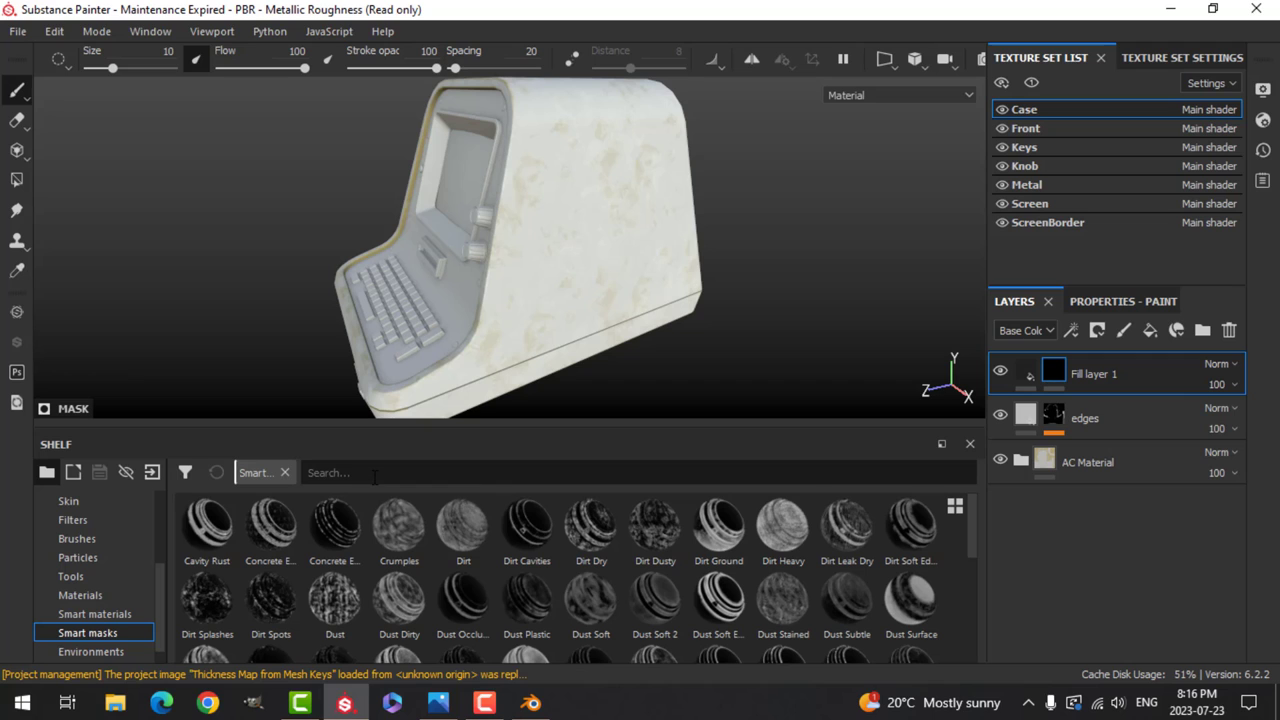
type("dirt")
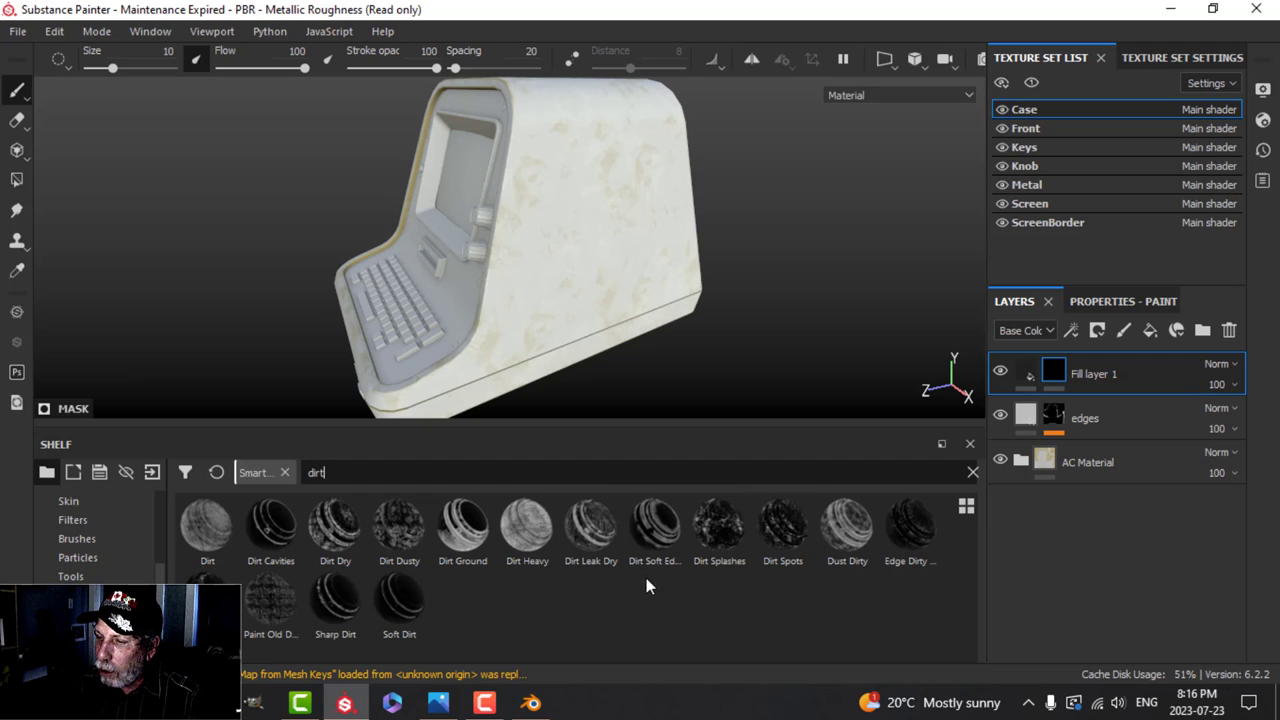
Try the Dirt Soft Edges and Edge Dirty smart masks on the dark fill layer, undoing each one.
left_click_drag(662, 534, 1055, 372)
left_click_drag(708, 350, 715, 329, "alt")
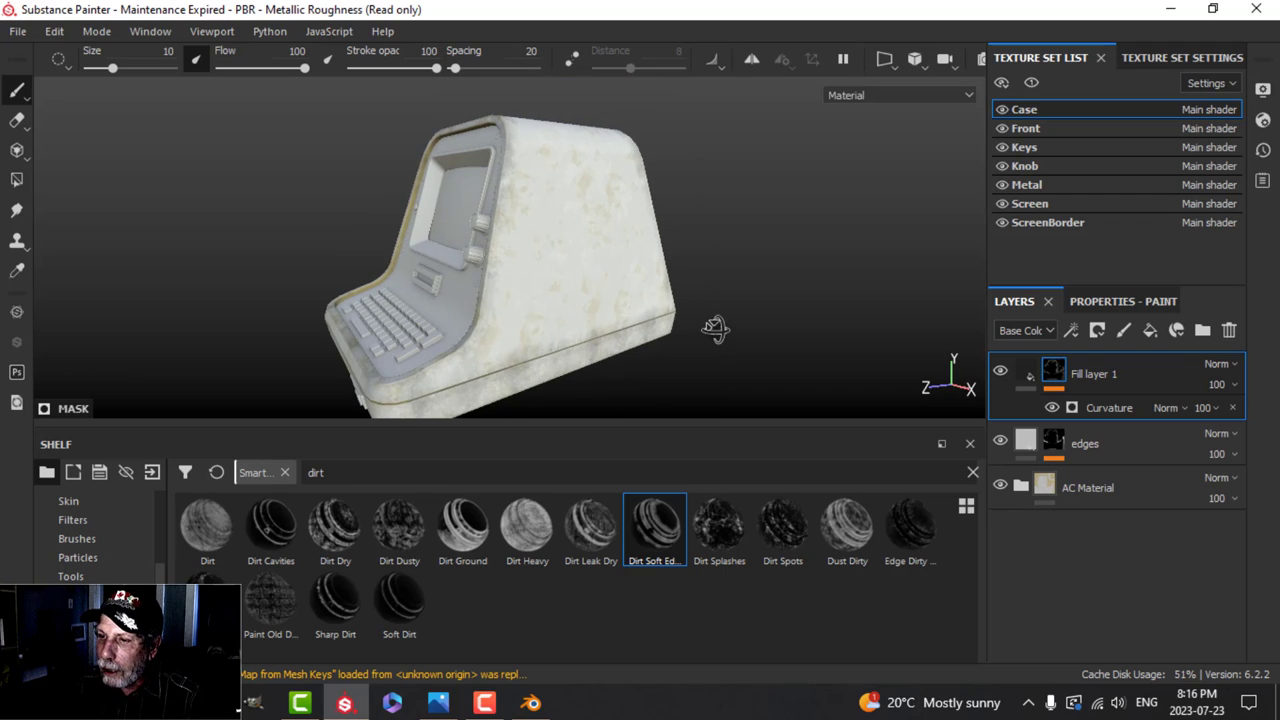
key("ctrl+z")
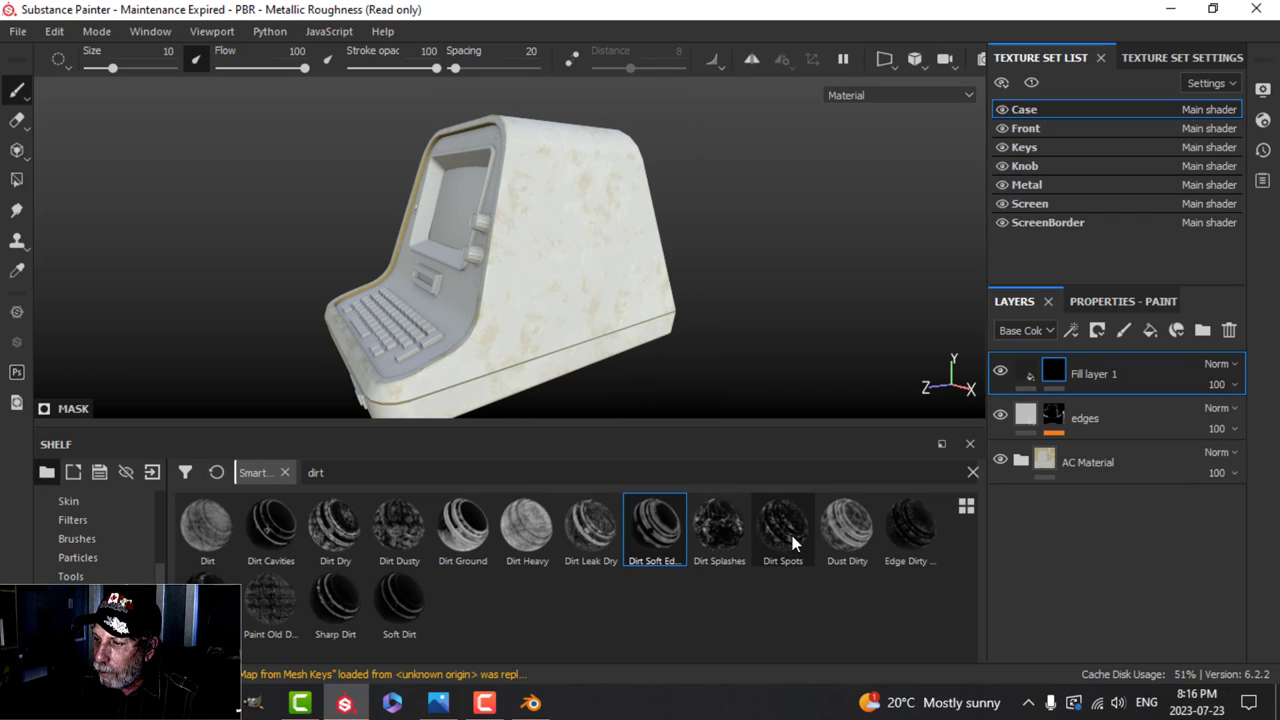
left_click_drag(909, 539, 1058, 380)
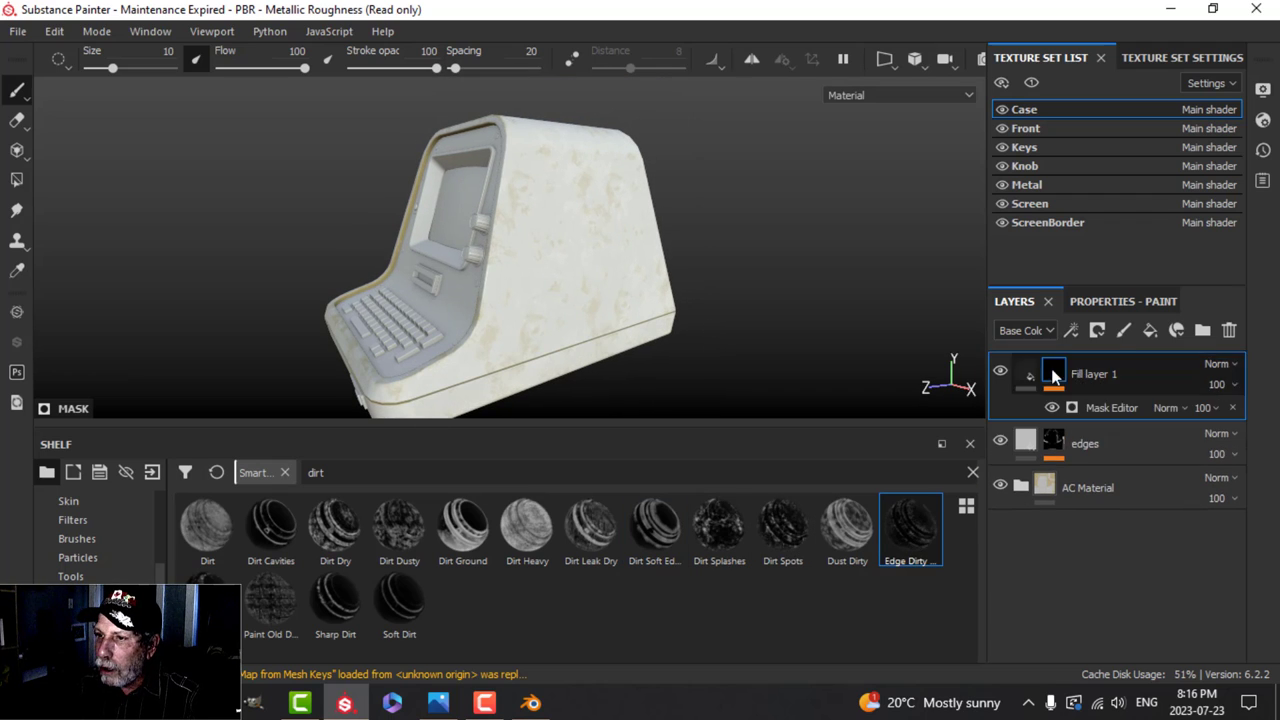
key("ctrl+z")
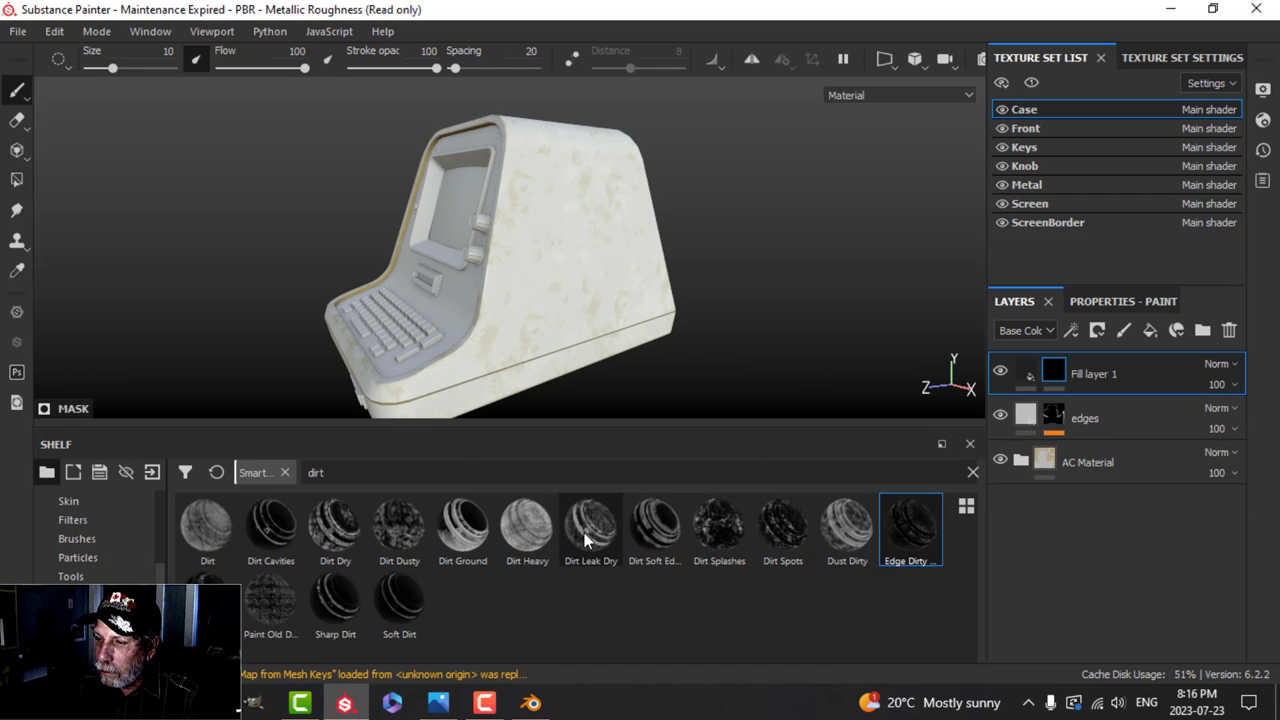
Try the Dirt Leak Dry smart mask on the dark fill layer, inspect both sides of the case, and undo it.
left_click_drag(591, 530, 1063, 368)
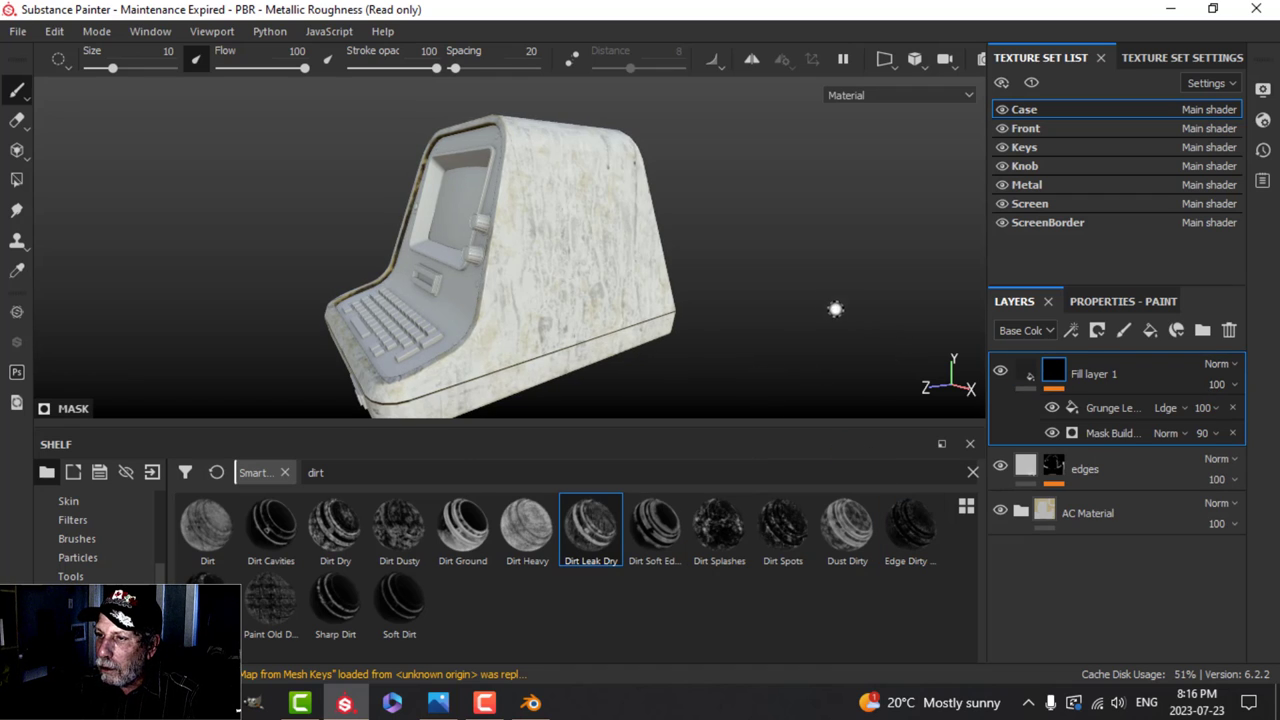
left_click_drag(834, 306, 640, 284, "alt")
left_click_drag(681, 247, 627, 328, "alt")
key("ctrl+z")
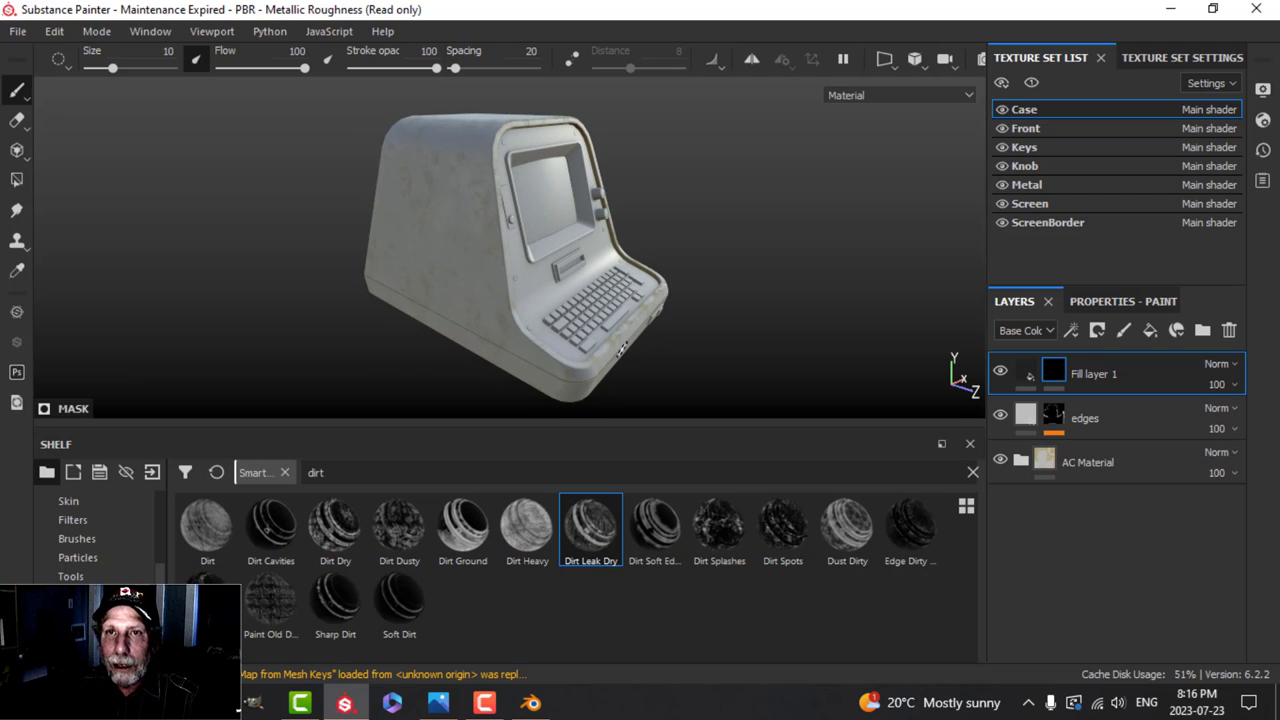
mouse_move(634, 360)
left_mouse_down("alt")
mouse_move(747, 337)
mouse_move(666, 323)
mouse_move(637, 375)
left_mouse_up("alt")
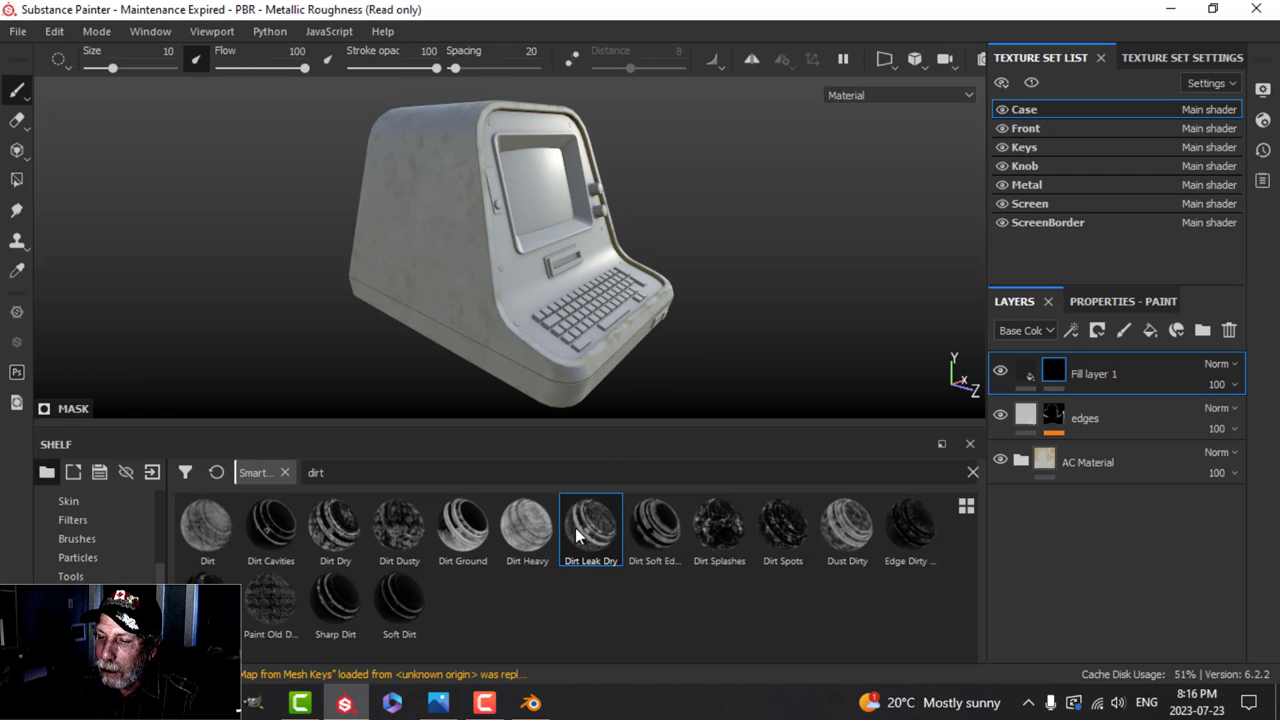
Apply the Dirt Ground smart mask to the dark fill layer and set its Mask Builder effect's opacity to 74.
left_click_drag(474, 545, 1053, 370)
left_click_drag(761, 302, 623, 278, "alt")
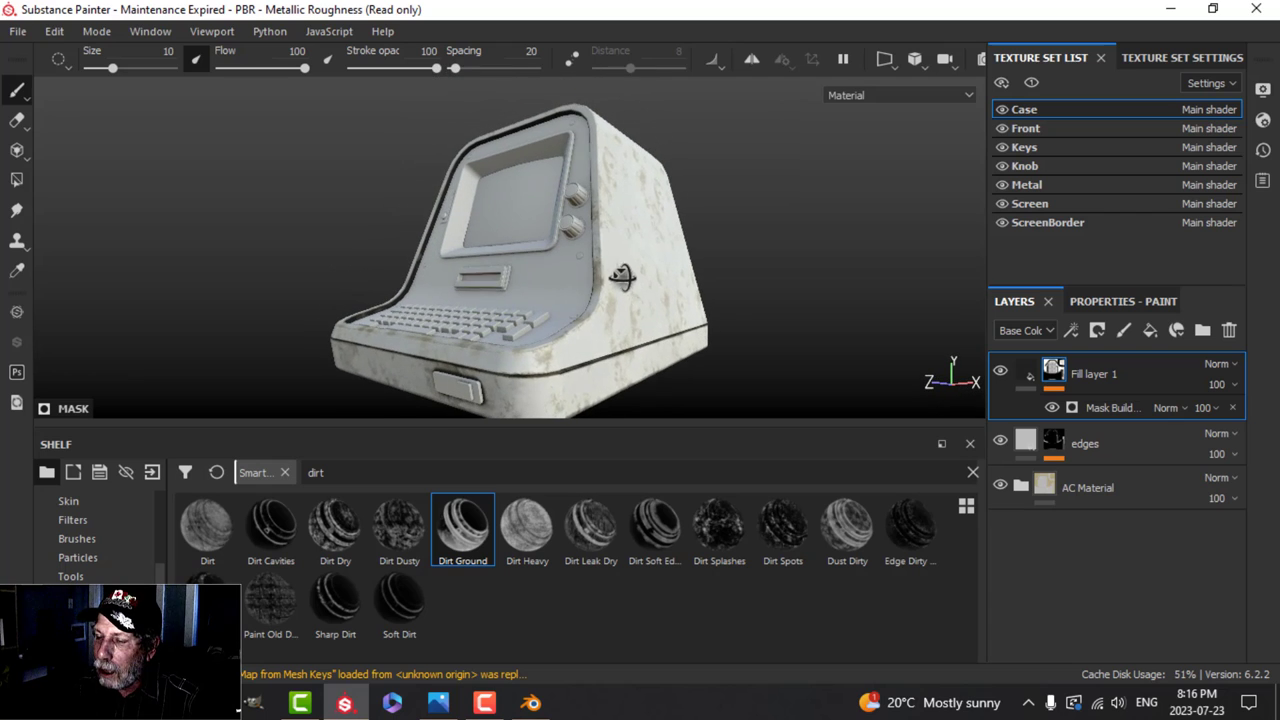
left_click(1216, 408)
left_click_drag(1272, 441, 1243, 443)
left_click(1120, 301)
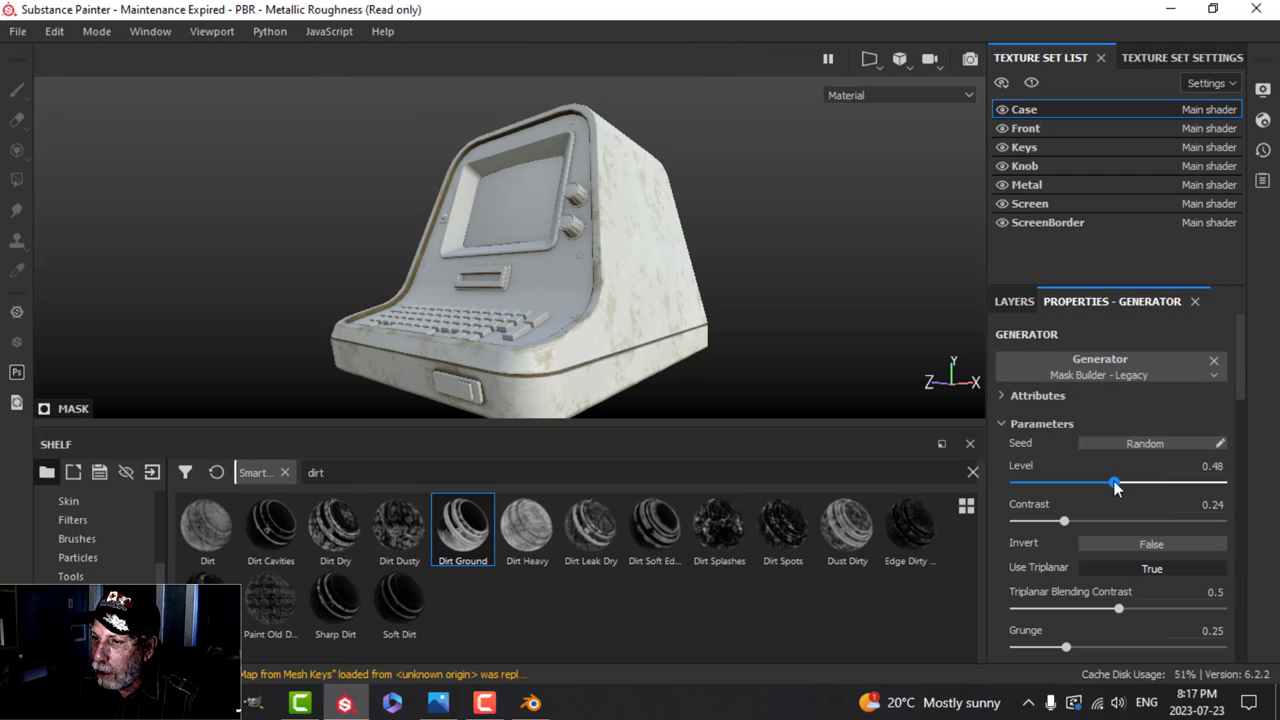
left_click(1014, 301)
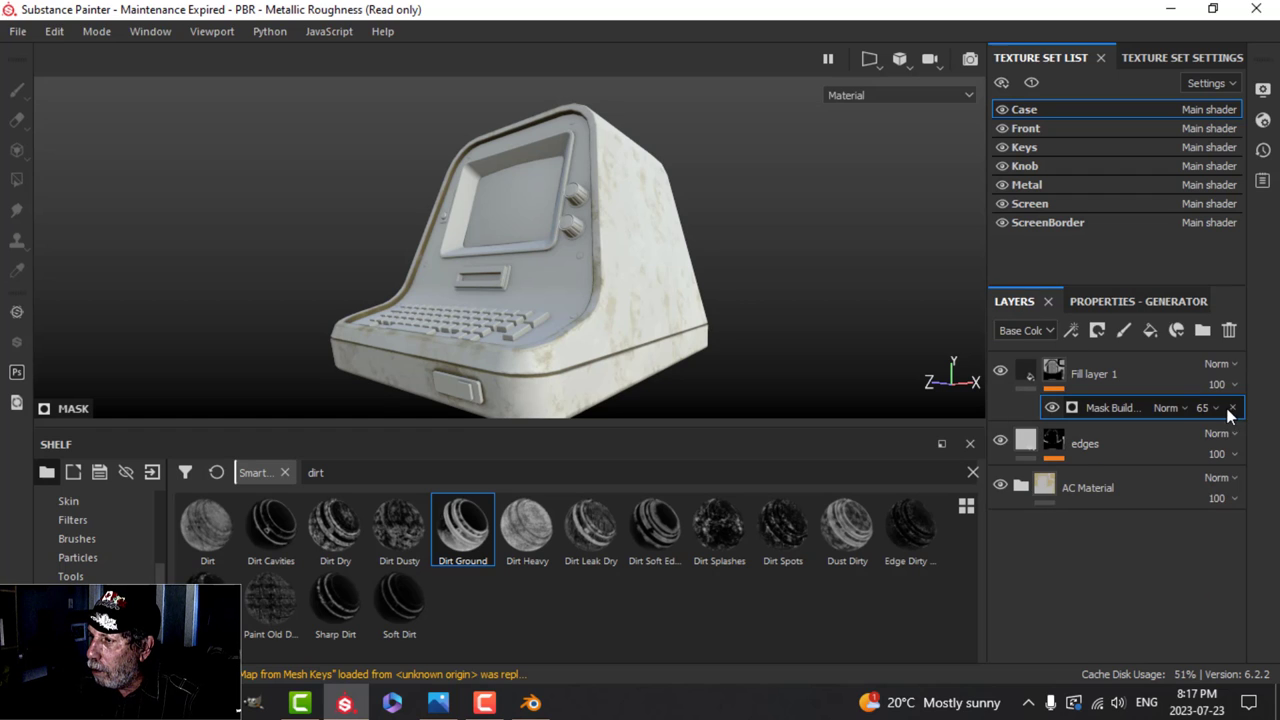
left_click_drag(1248, 447, 1250, 443)
Examine the ground dirt on the case's sides, front edges and keyboard base from several angles.
left_click_drag(560, 250, 707, 240, "alt")
scroll(707, 240, "down", 3)
left_click_drag(460, 280, 622, 278, "alt")
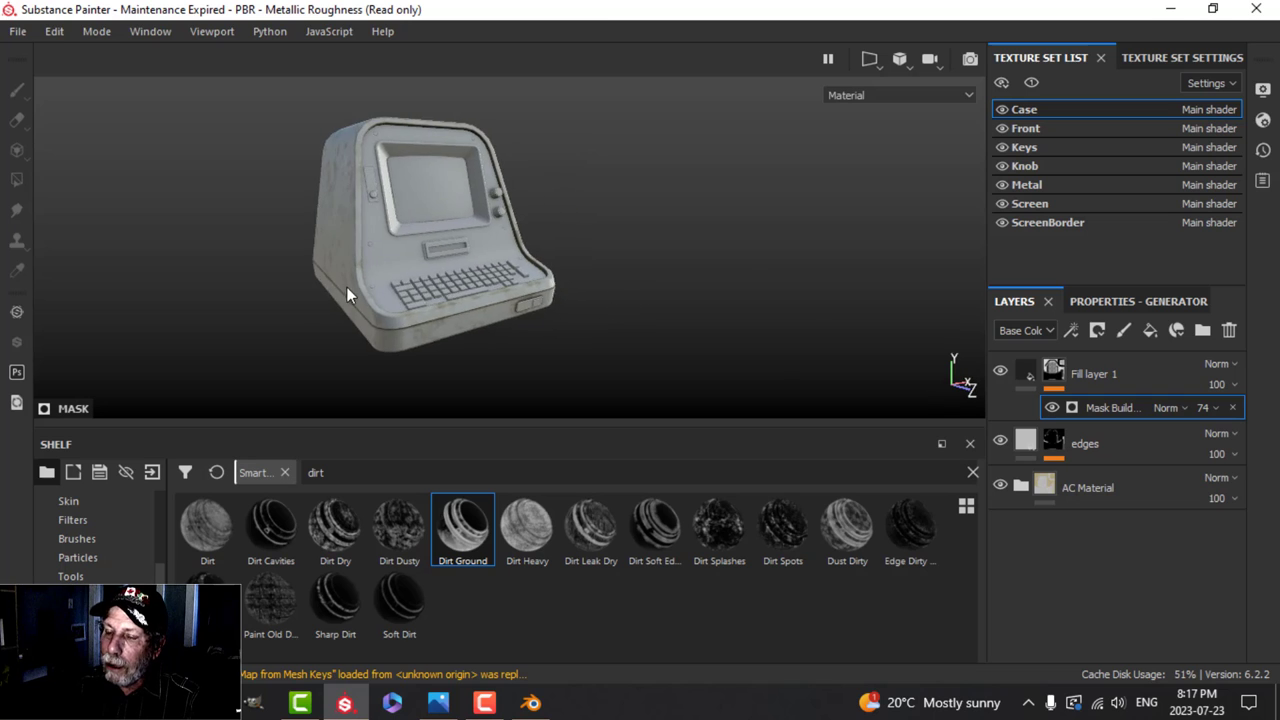
left_click_drag(347, 290, 649, 332, "alt")
scroll(649, 332, "up", 2)
middle_click_drag(649, 332, 590, 298, "alt")
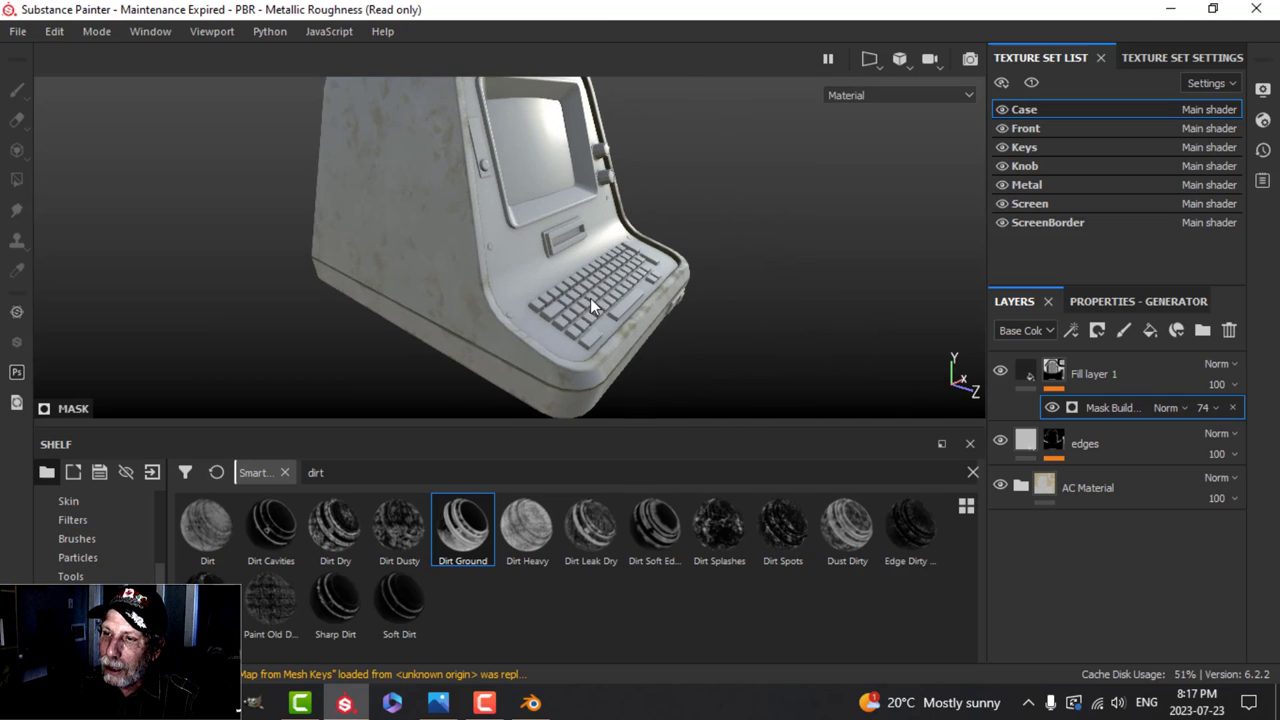
left_click_drag(600, 320, 660, 220, "alt")
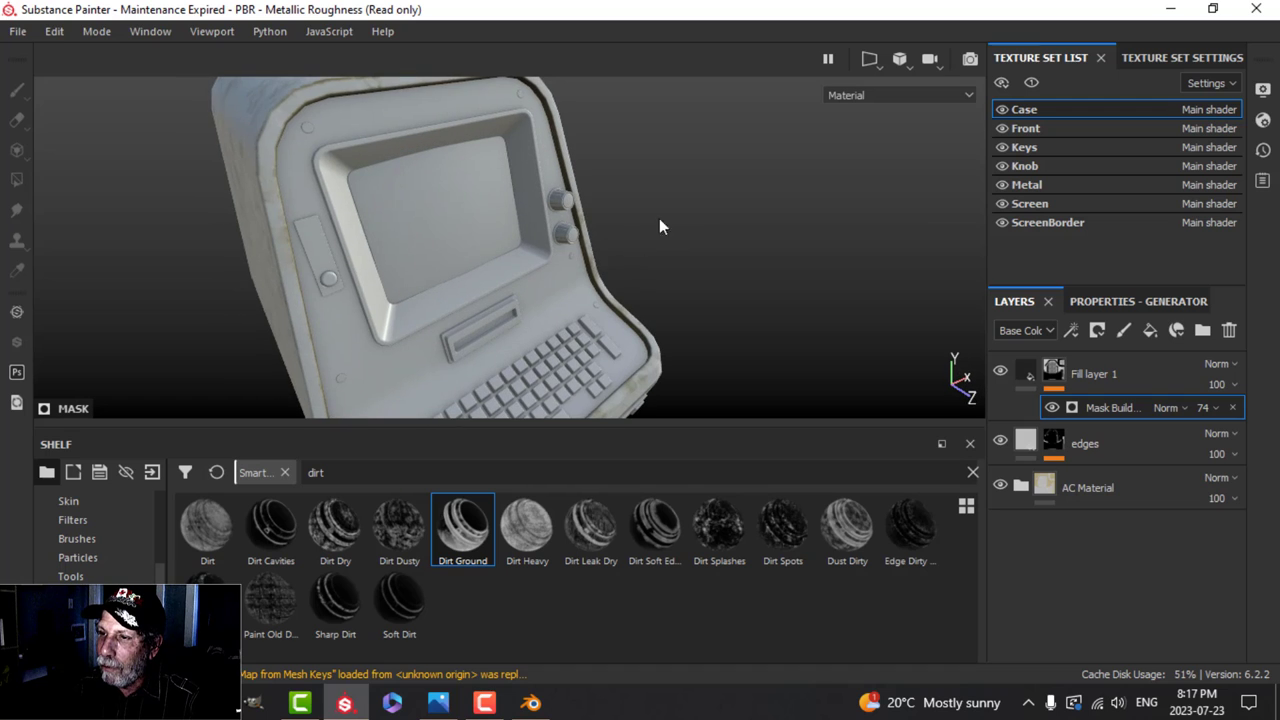
left_click_drag(553, 266, 719, 308, "alt")
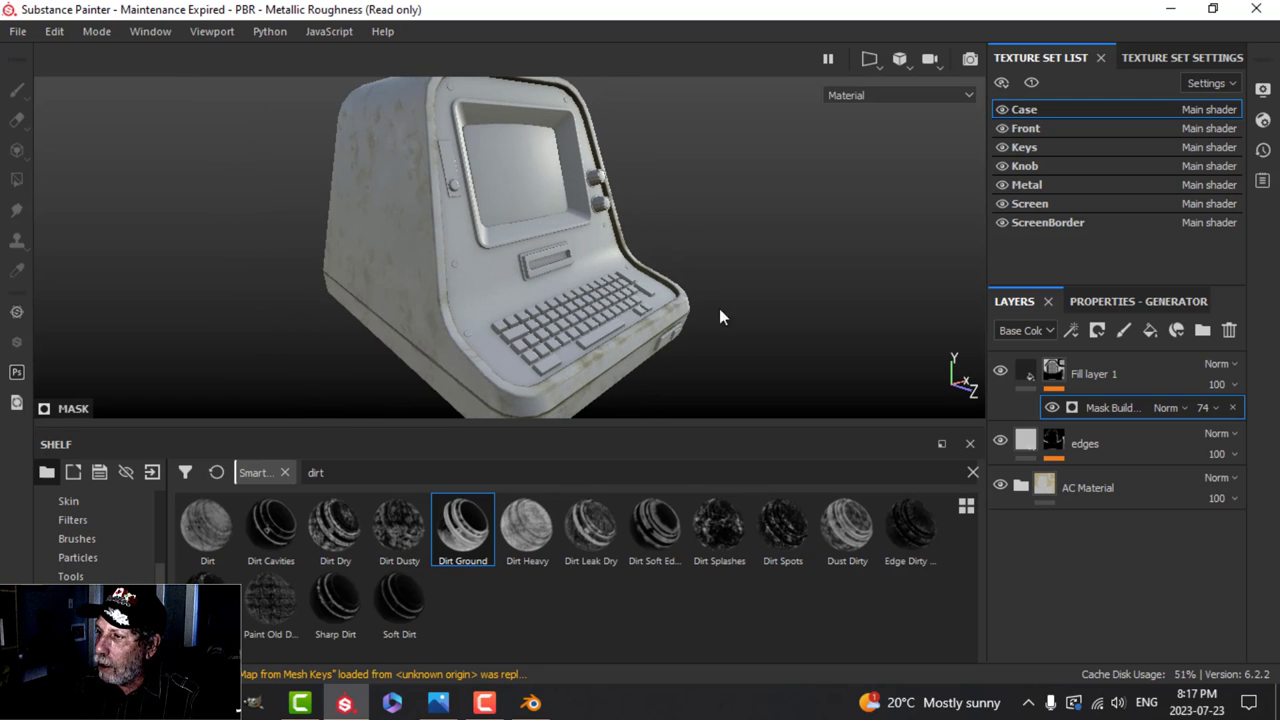
Rename the dark fill layer as "dirt" and add a new fill layer above it.
double_click(1091, 372)
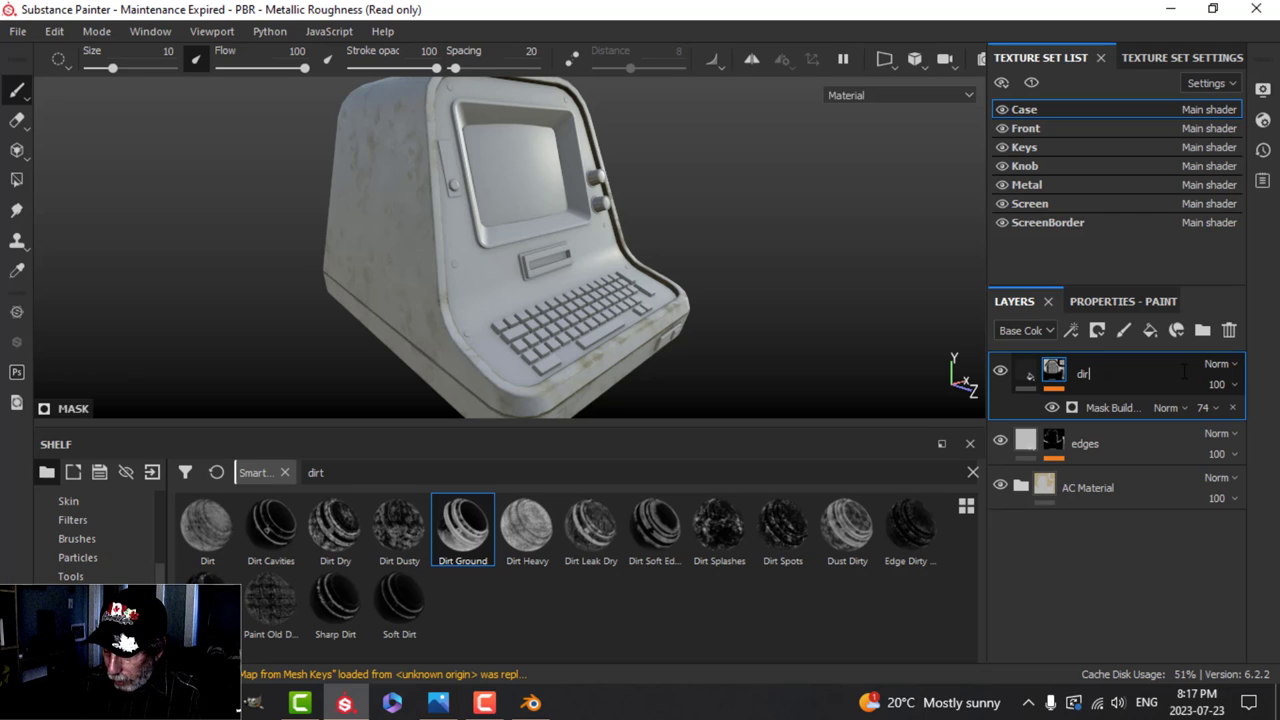
left_click(1027, 375)
left_click_drag(709, 252, 663, 287, "alt")
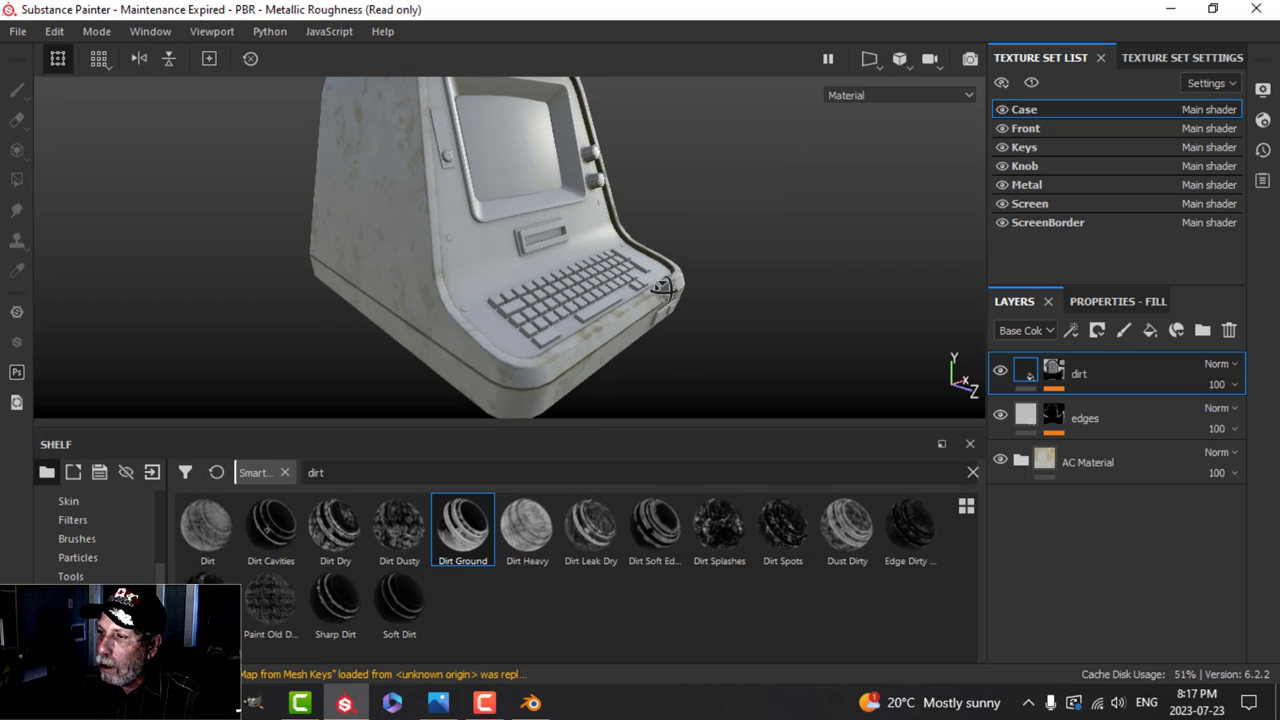
left_click(1150, 330)
left_click(1124, 302)
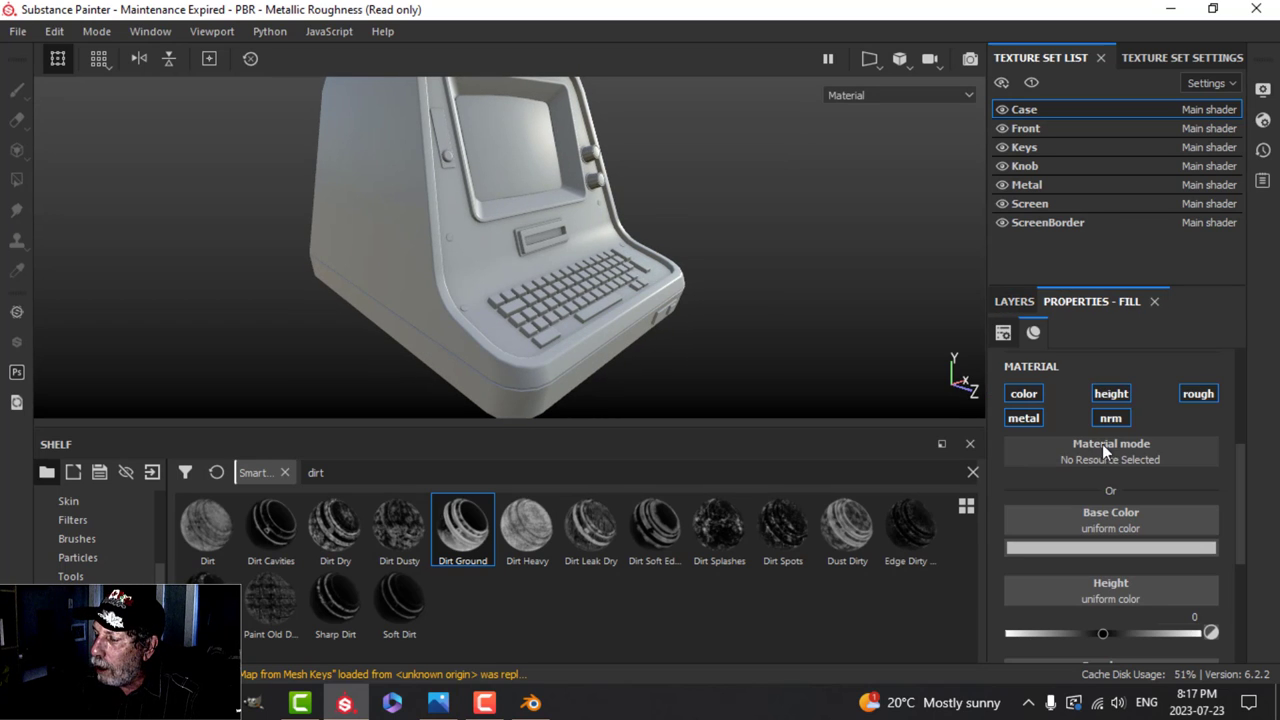
Limit the new fill layer to the color, height and rough channels and raise its Roughness.
left_click_drag(575, 300, 593, 299, "alt")
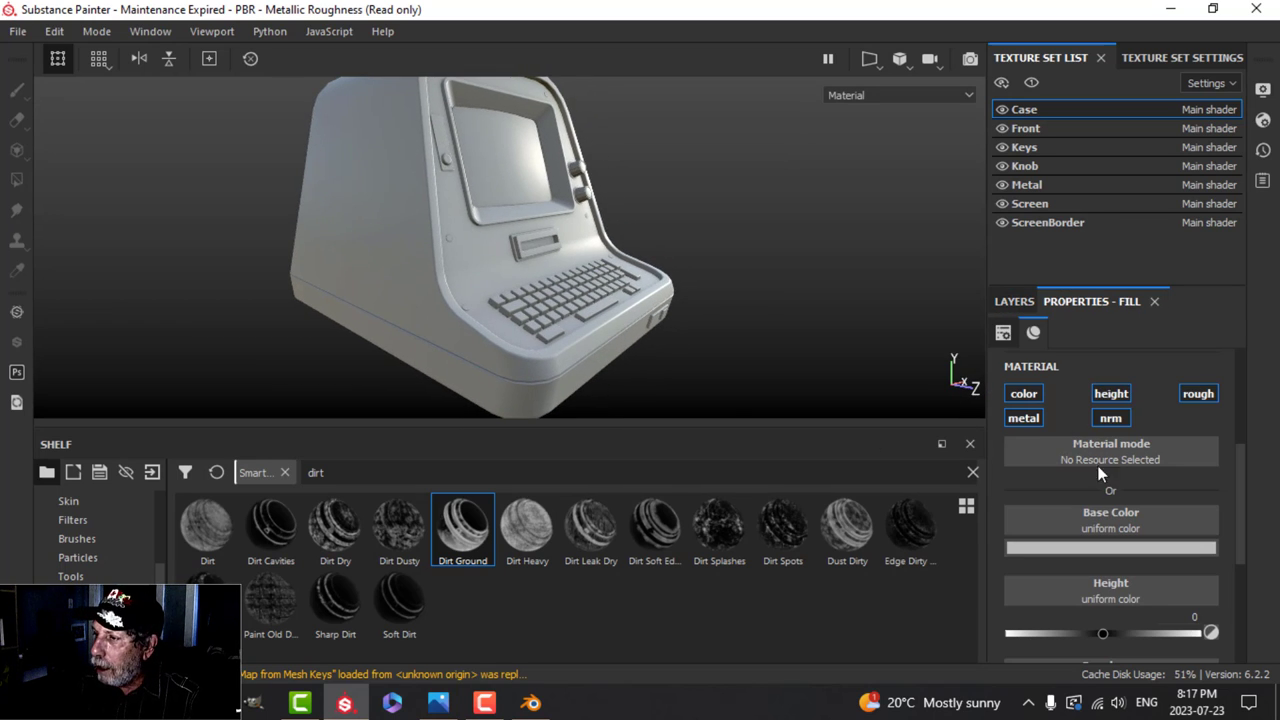
left_click(1035, 394, "alt")
left_click(1197, 394)
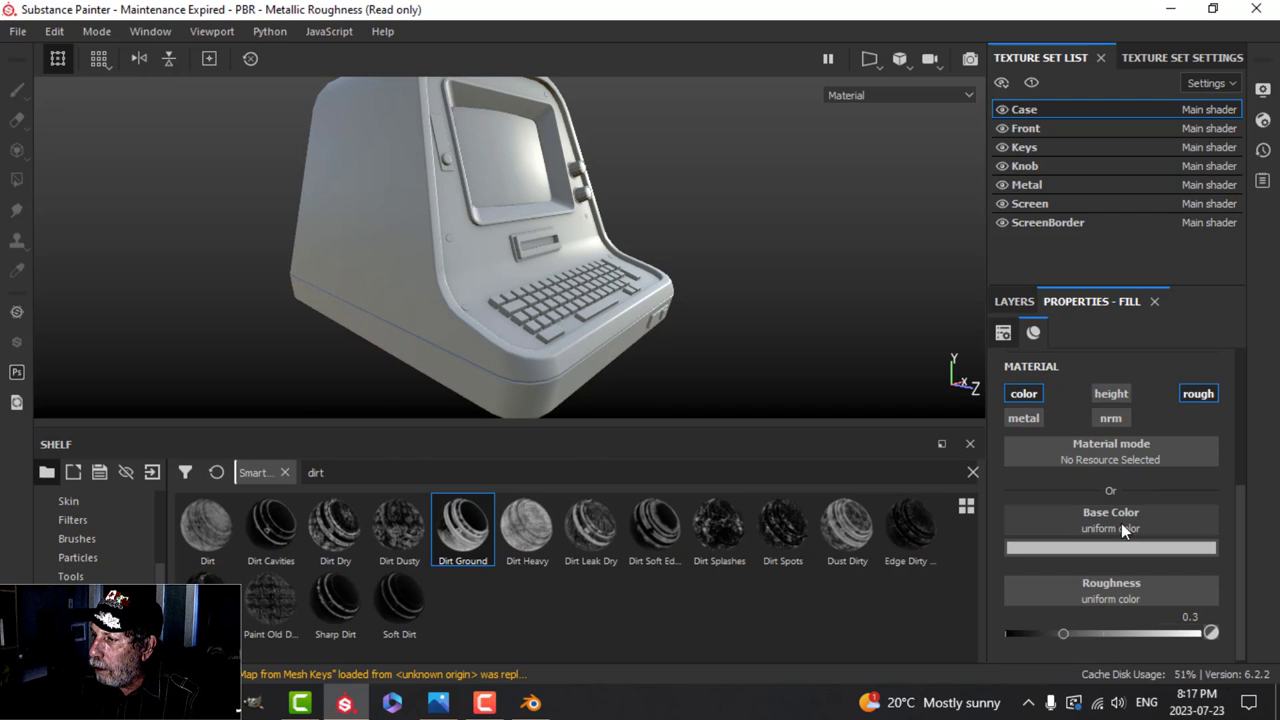
left_click(1111, 394)
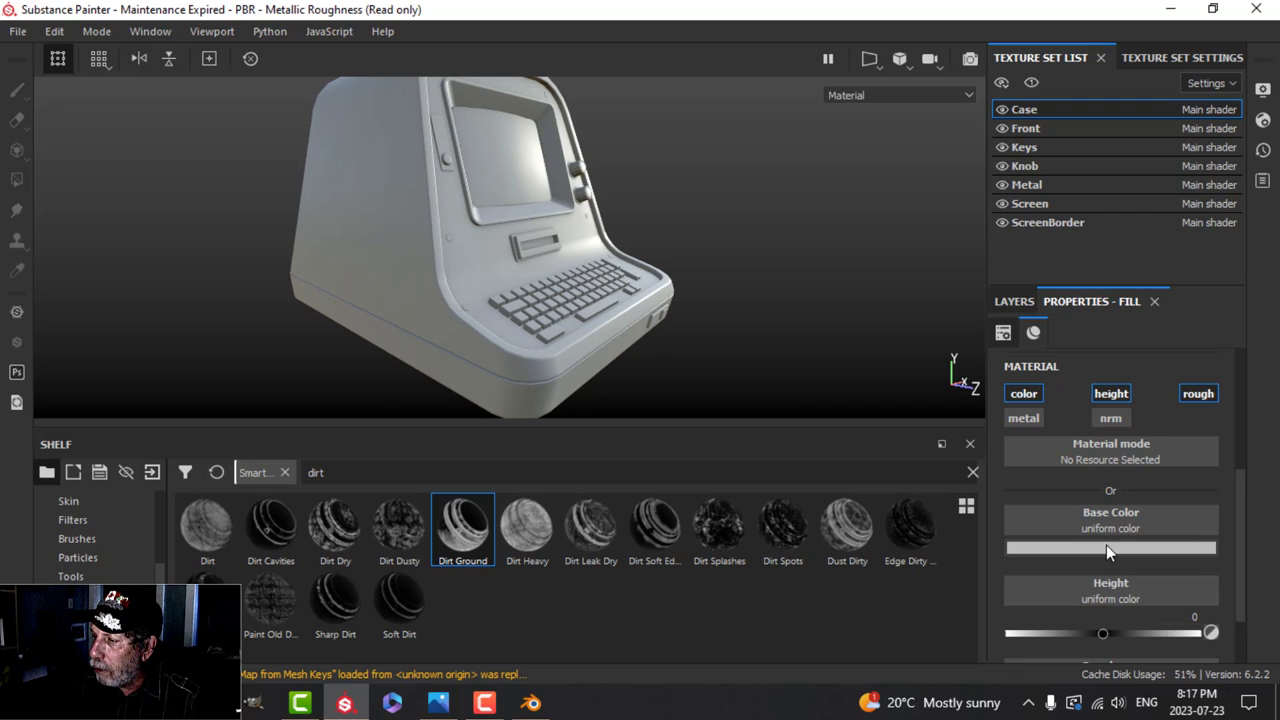
scroll(1106, 545, "down", 2)
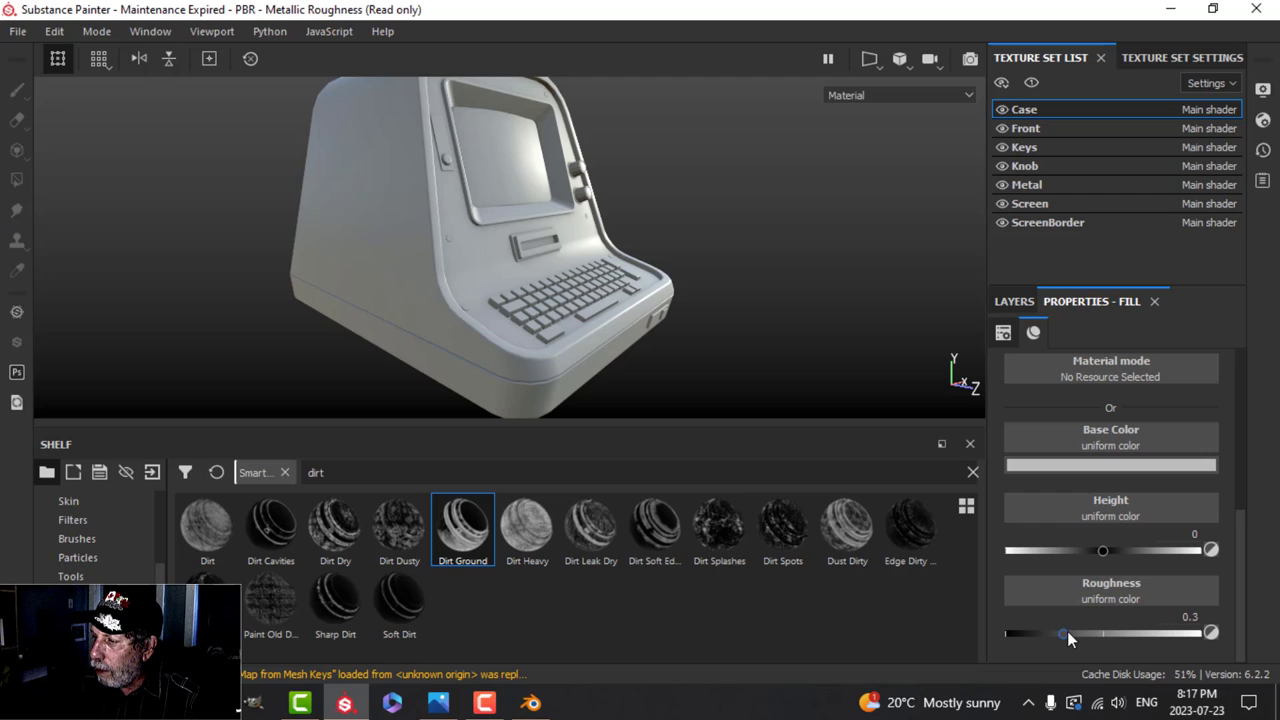
left_click_drag(1067, 631, 1137, 640)
Give the new fill layer a black mask with a fill effect using the Grunge Leak Dirty texture as grayscale.
left_click(1014, 302)
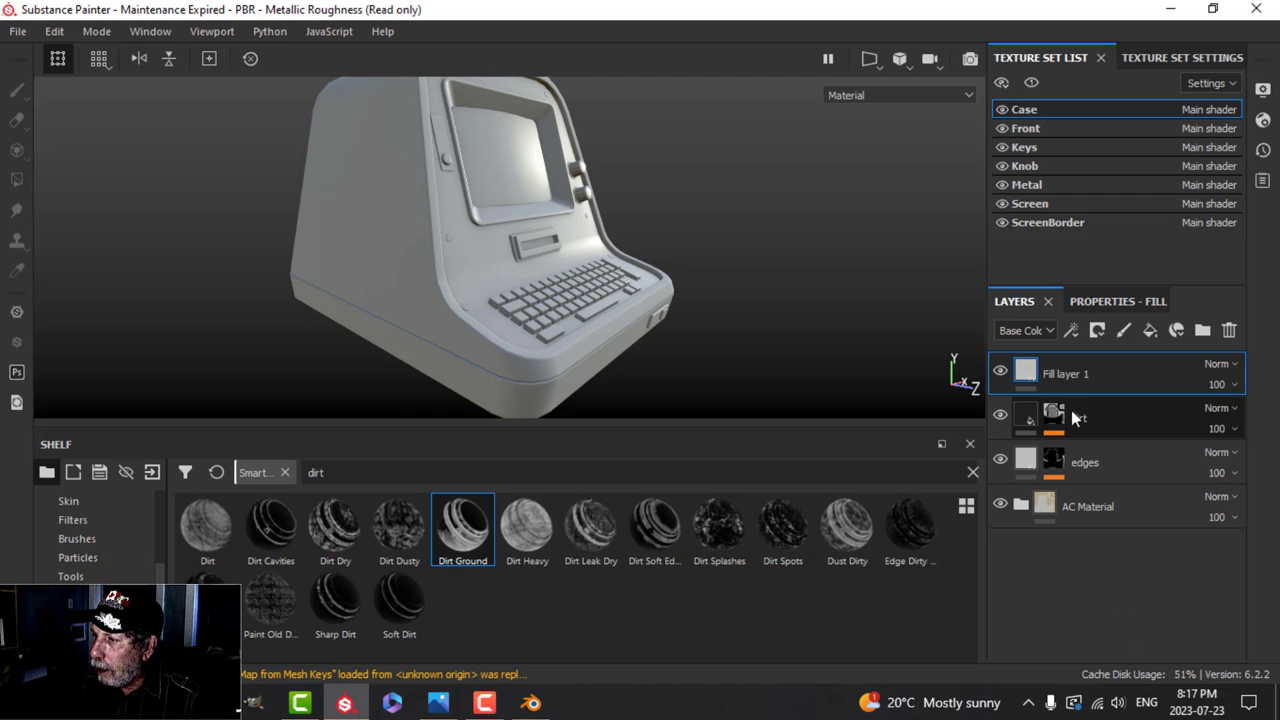
left_click(1097, 330)
left_click(1108, 362)
left_click(1073, 328)
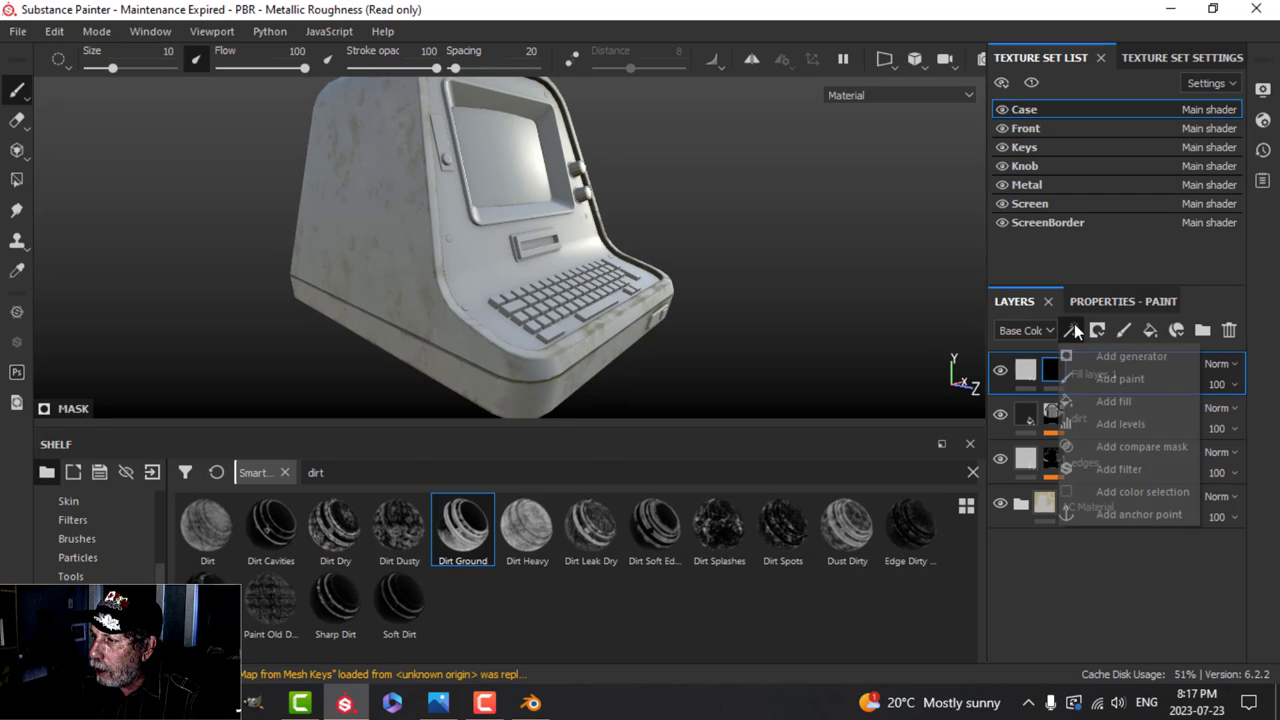
left_click(1106, 398)
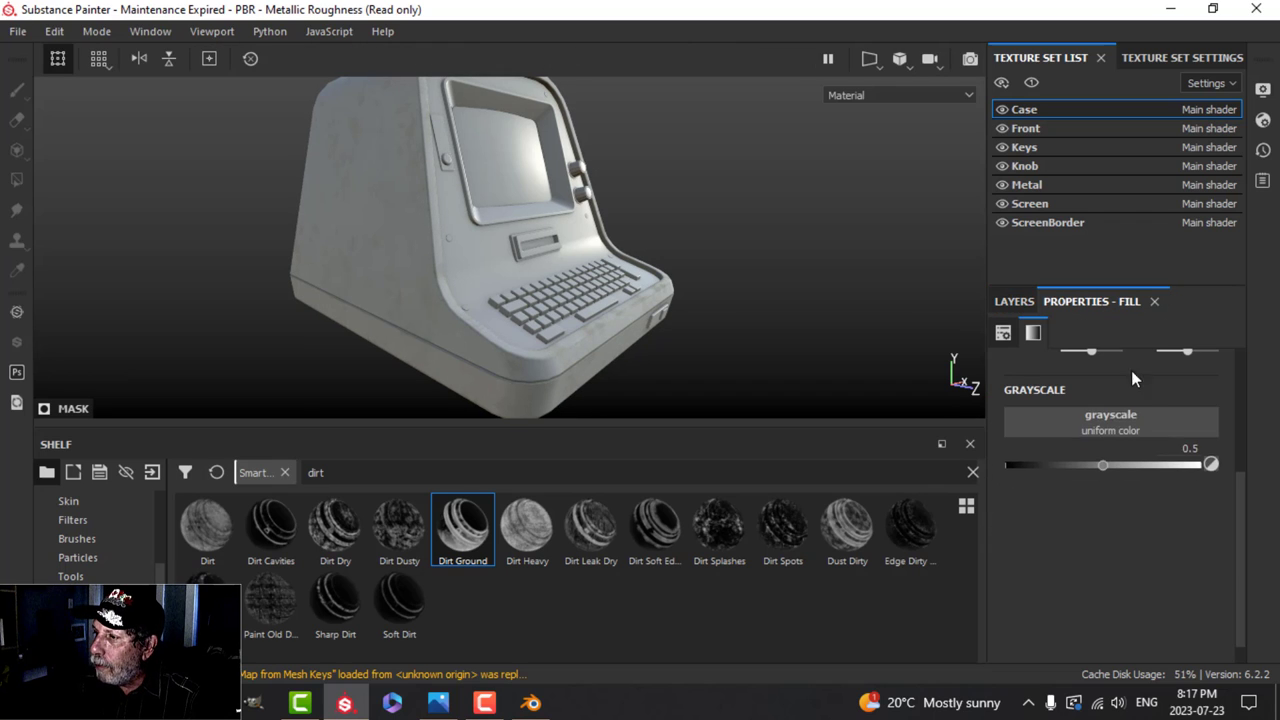
left_click(1118, 416)
type("grunge")
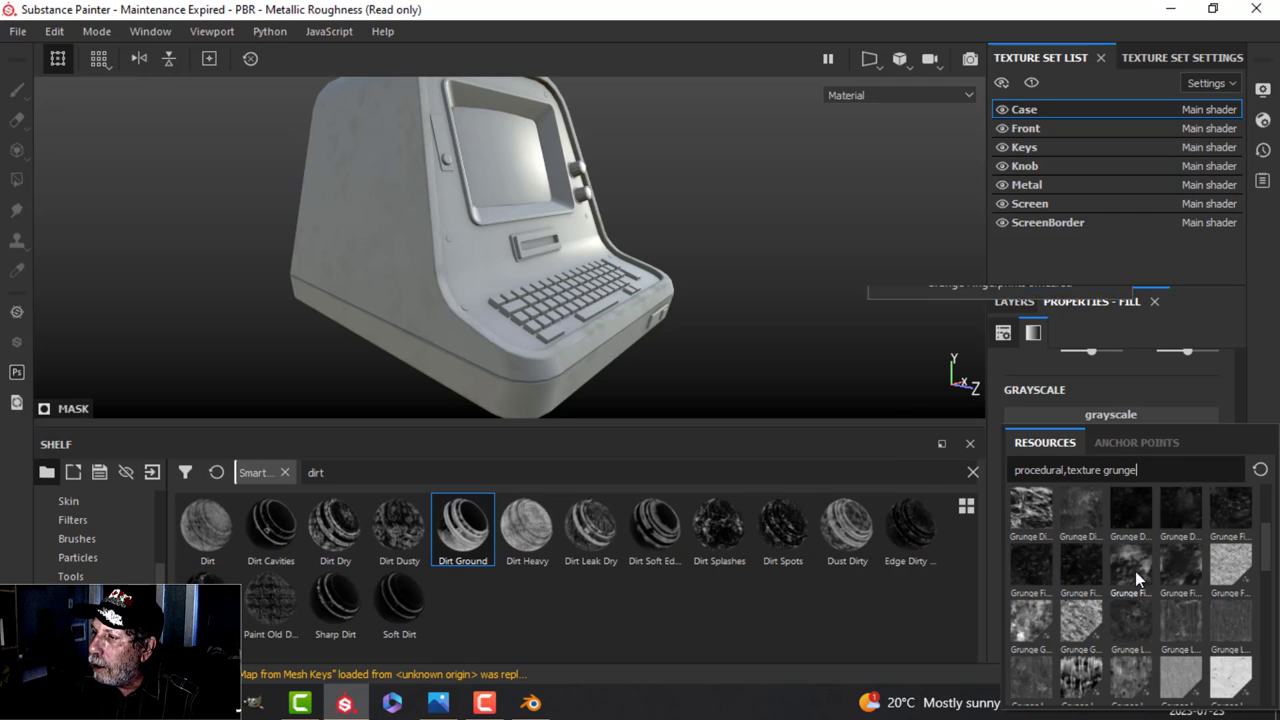
mouse_move(1178, 574)
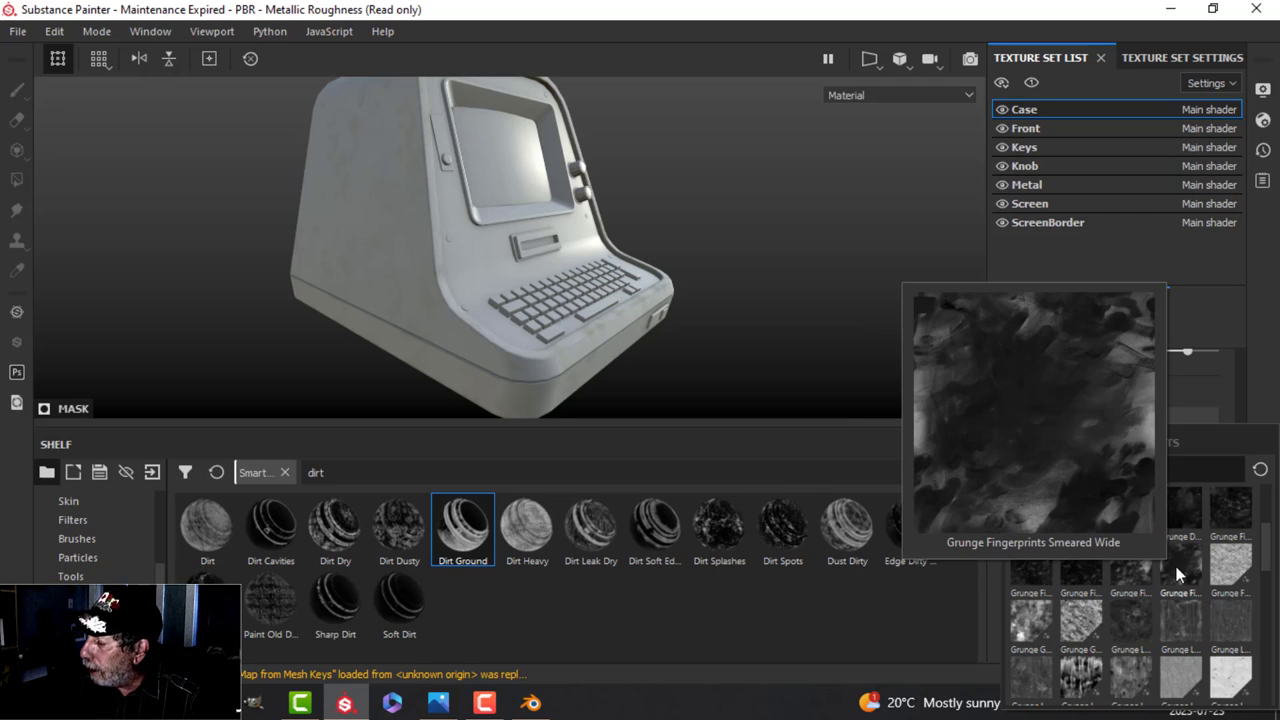
left_click(1119, 625)
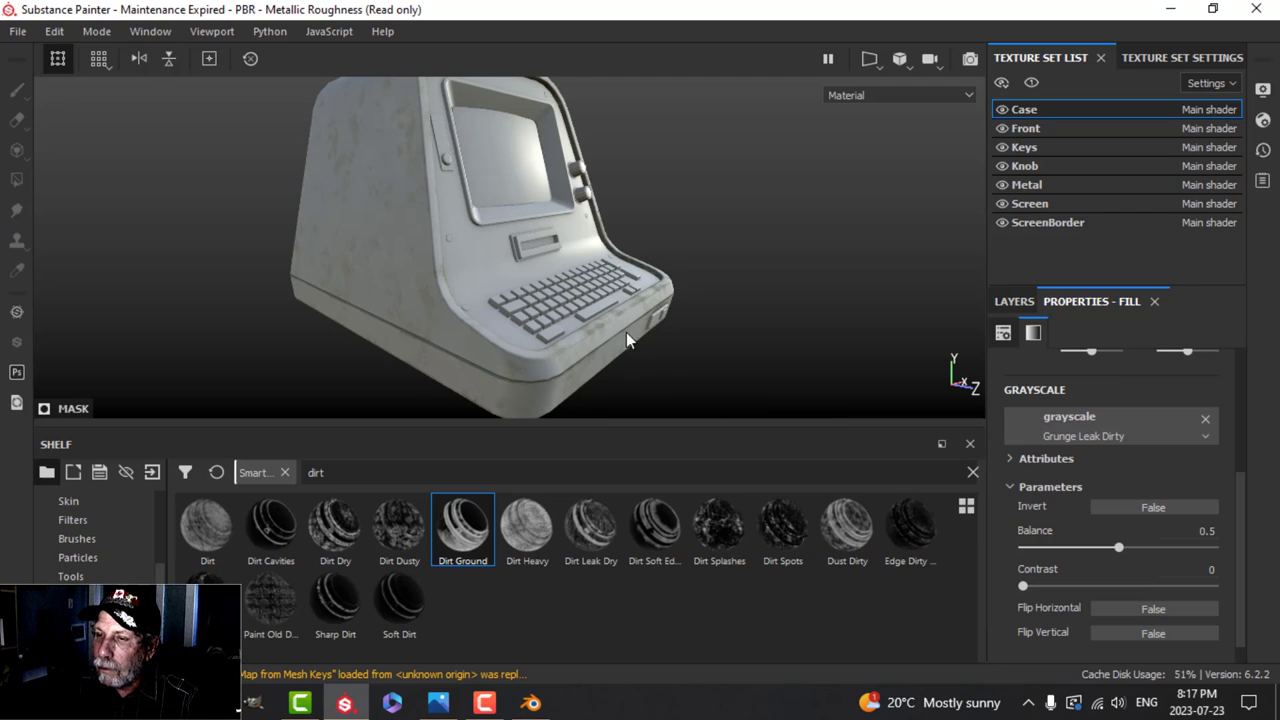
left_click_drag(626, 340, 711, 266, "alt")
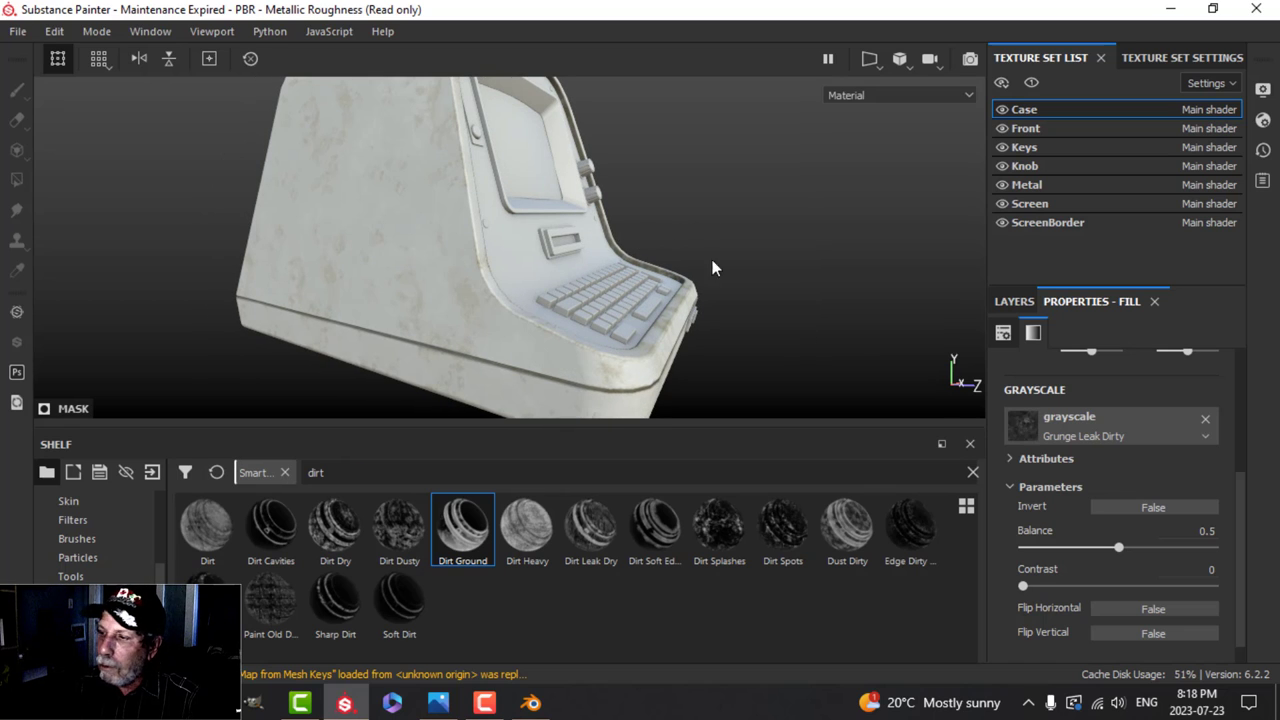
Set the grunge fill layer's Base Color to a muted yellowish brown and check the stains on the case.
left_click(1014, 301)
left_click(1060, 360)
left_click(1110, 301)
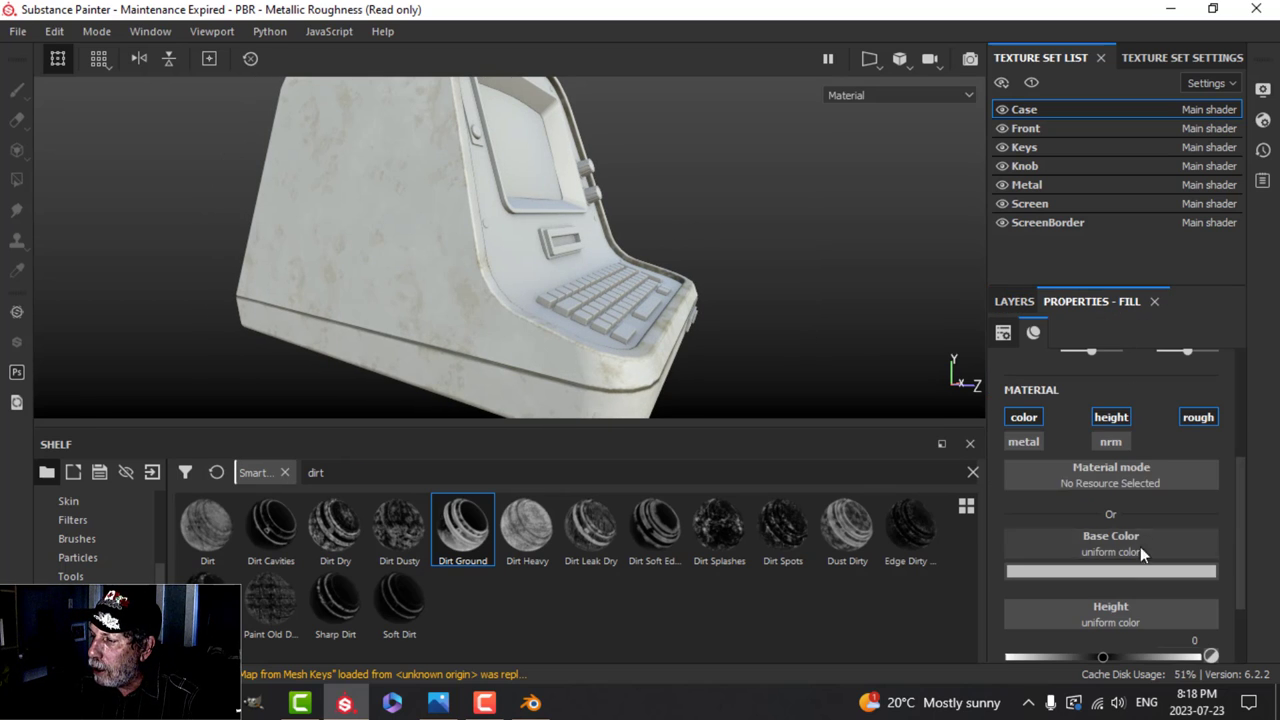
left_click(1137, 572)
left_click(1240, 358)
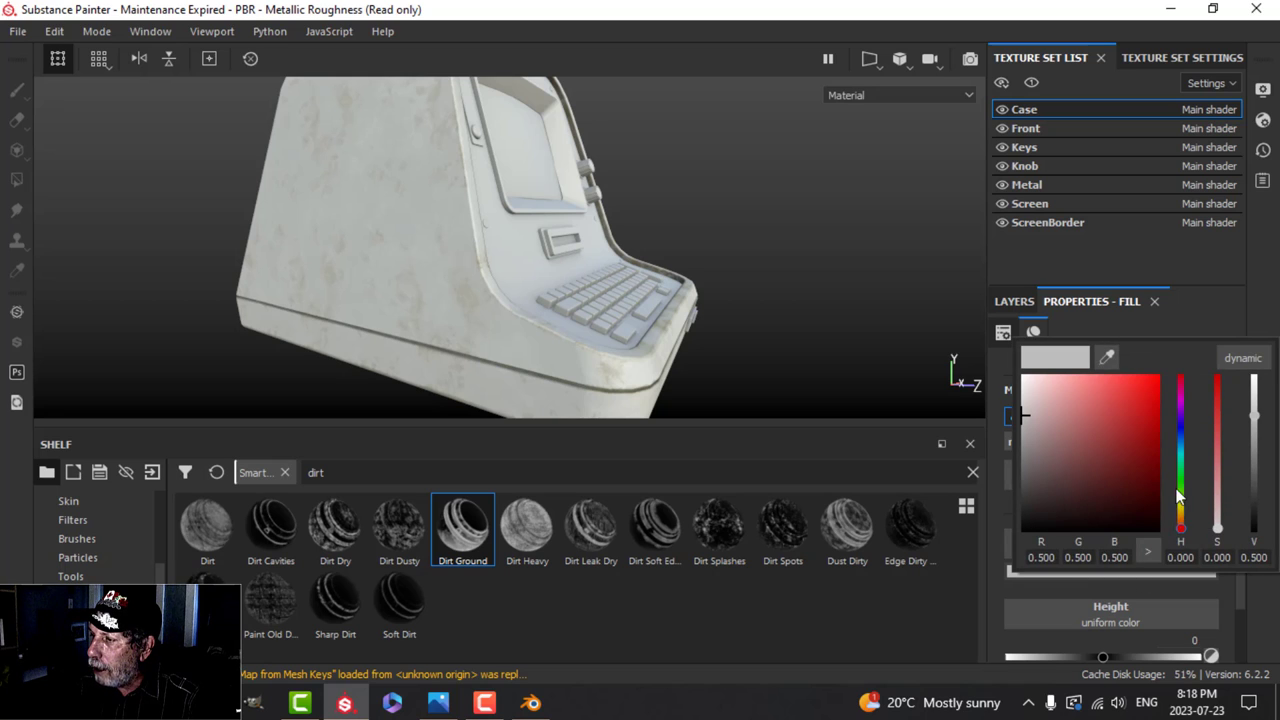
left_click_drag(1183, 537, 1180, 515)
left_click_drag(1066, 451, 1080, 458)
mouse_move(793, 304)
left_mouse_down("alt")
mouse_move(821, 257)
mouse_move(669, 306)
mouse_move(769, 302)
mouse_move(720, 298)
mouse_move(767, 330)
mouse_move(831, 211)
mouse_move(732, 237)
left_mouse_up("alt")
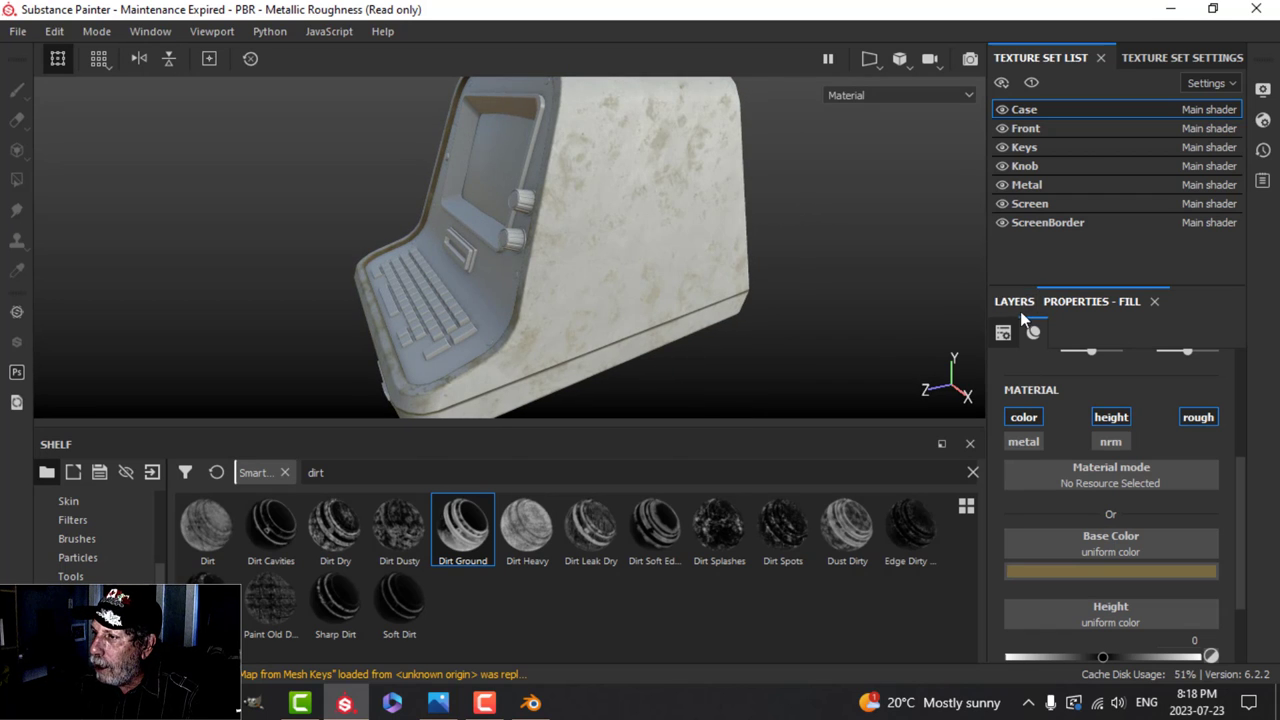
Set the brown grunge fill layer's Height to -0.1787 and its Roughness to 0.5942.
scroll(1099, 574, "down", 2)
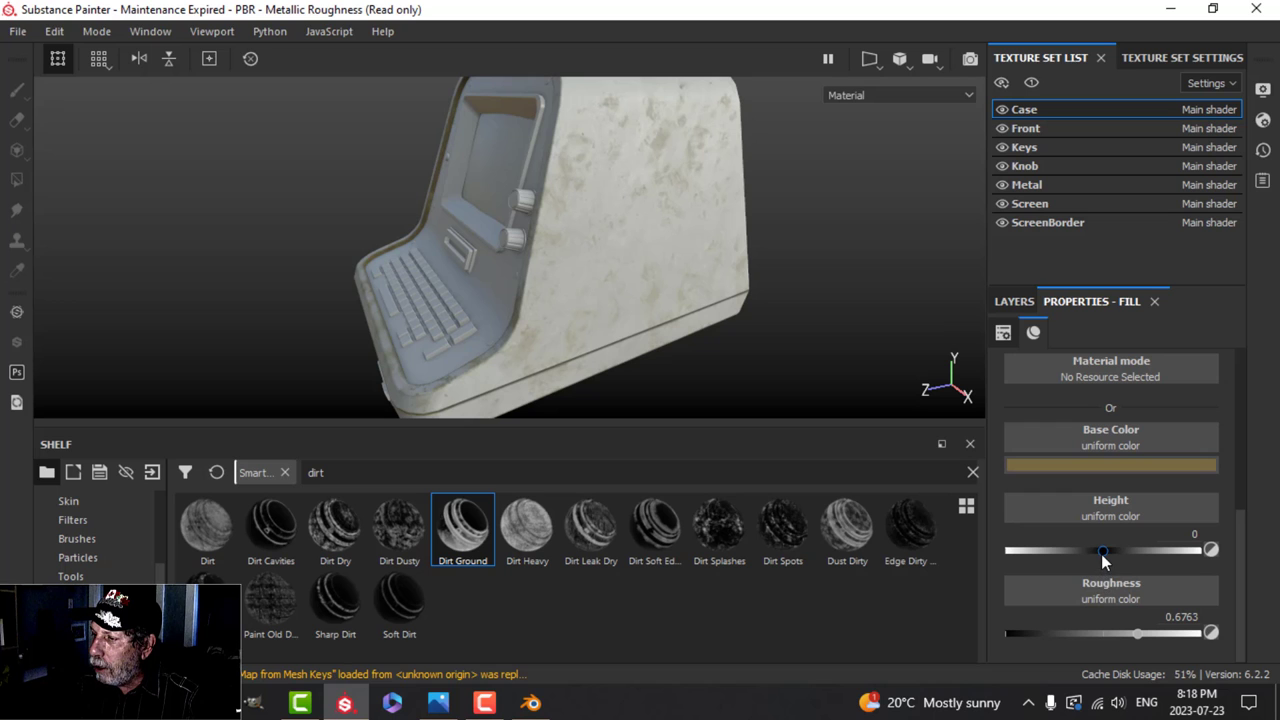
left_click_drag(1101, 554, 1097, 557)
left_click_drag(764, 284, 806, 264, "alt")
mouse_move(588, 278)
right_mouse_down("shift")
mouse_move(649, 285)
mouse_move(594, 294)
mouse_move(603, 303)
mouse_move(674, 257)
mouse_move(634, 273)
right_mouse_up("shift")
scroll(608, 300, "up", 5)
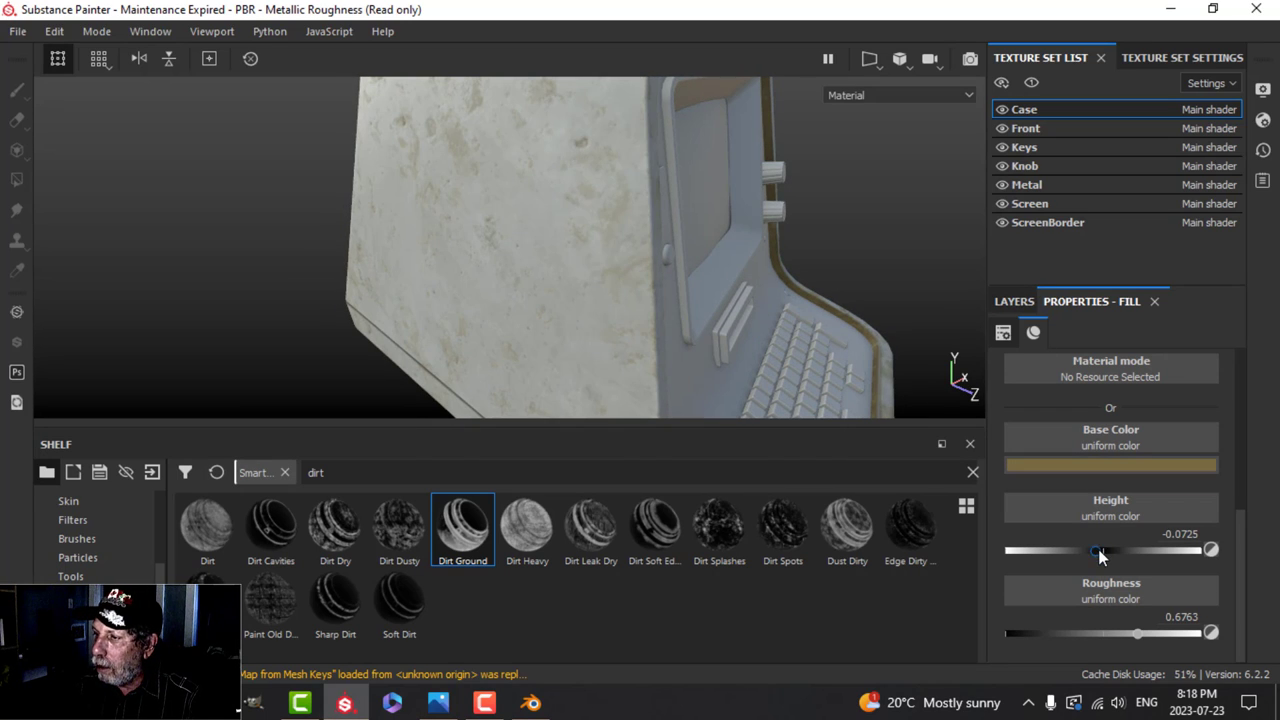
left_click_drag(1041, 545, 1088, 543)
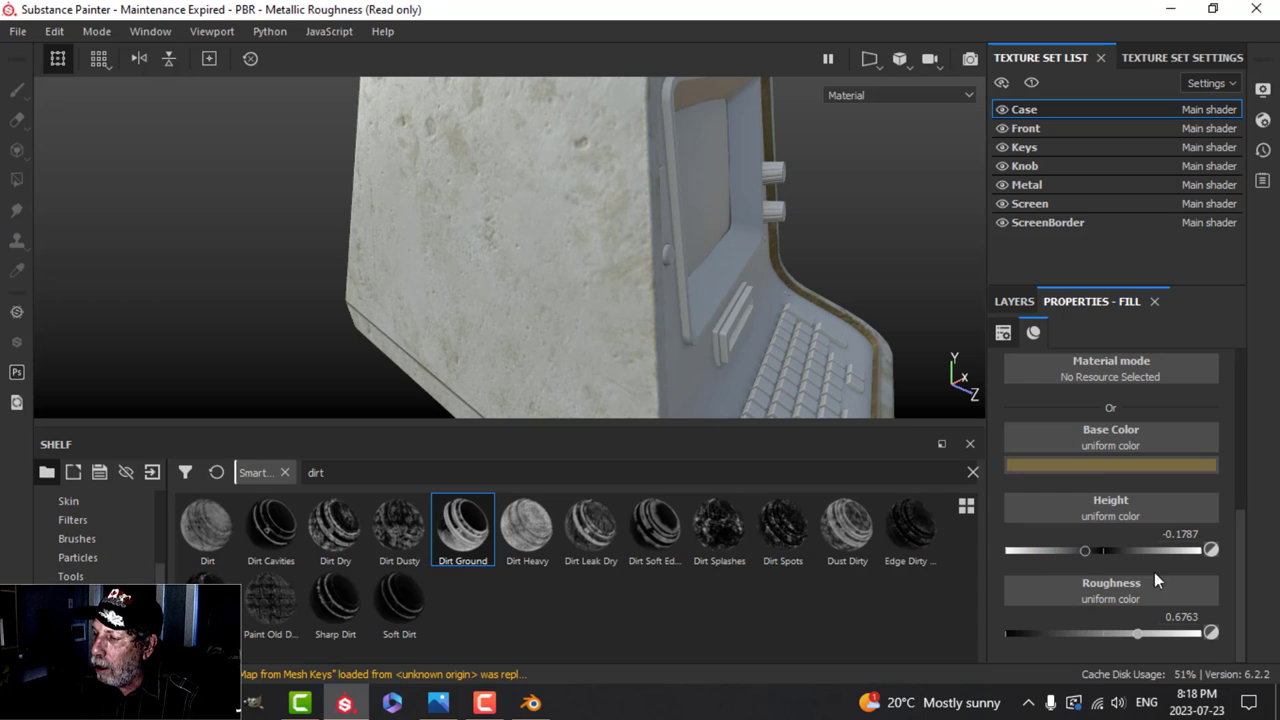
left_click_drag(1137, 632, 1121, 633)
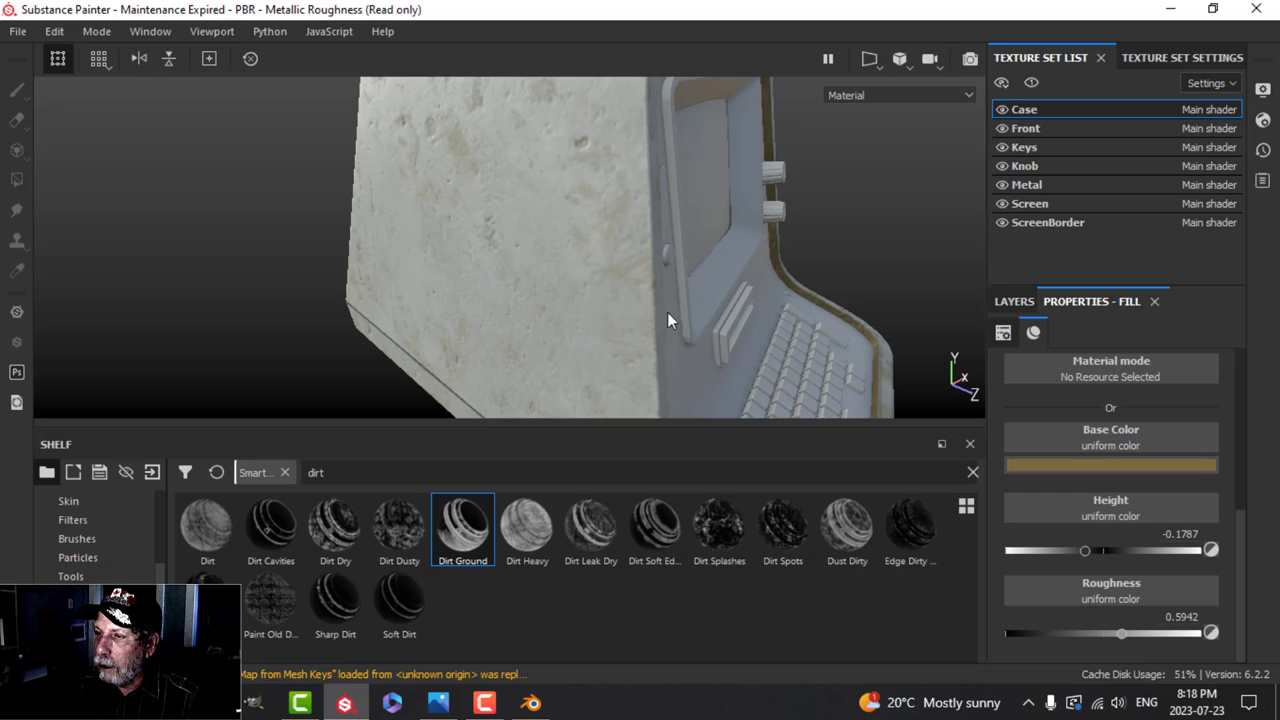
Examine the pitted grunge stains on the case's sides and on the front edge around the keyboard.
left_click_drag(671, 314, 450, 280, "alt")
scroll(726, 280, "down", 3)
middle_click_drag(737, 250, 643, 288, "alt")
left_click_drag(643, 288, 617, 240, "alt")
scroll(618, 297, "up", 3)
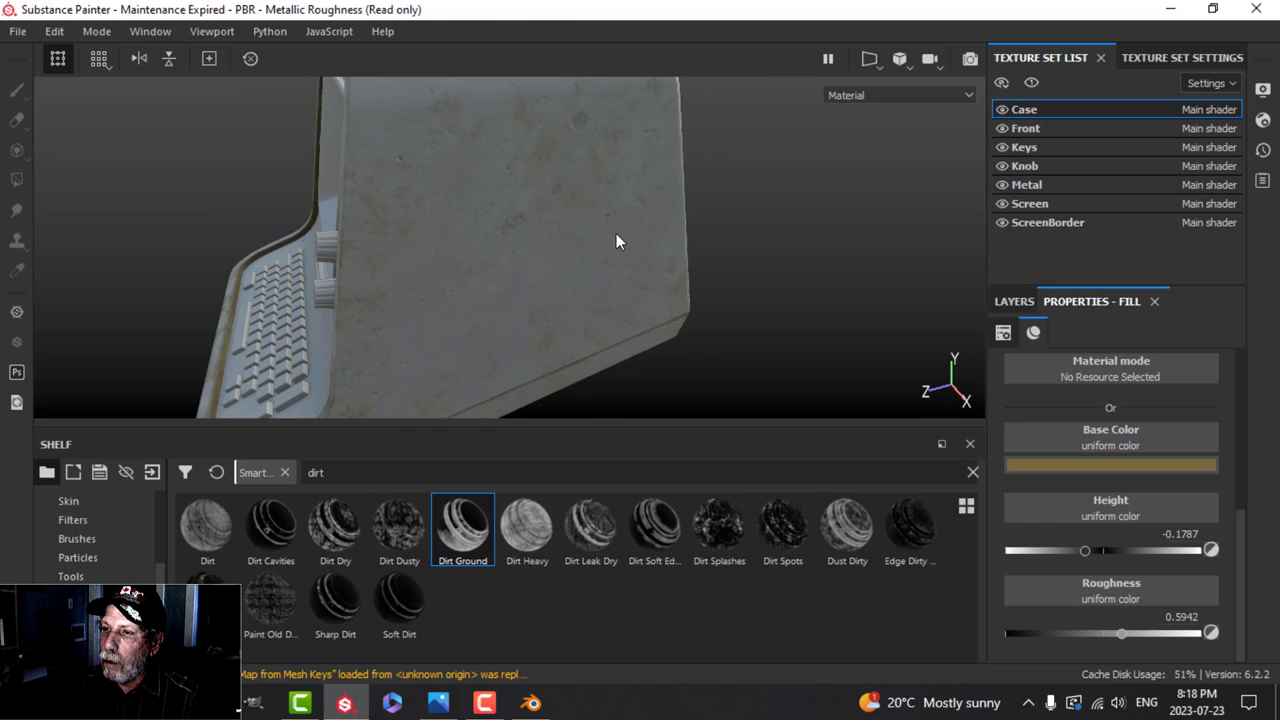
middle_click_drag(620, 260, 621, 201, "alt")
left_click_drag(621, 201, 657, 308, "alt")
left_click_drag(491, 270, 389, 301, "alt")
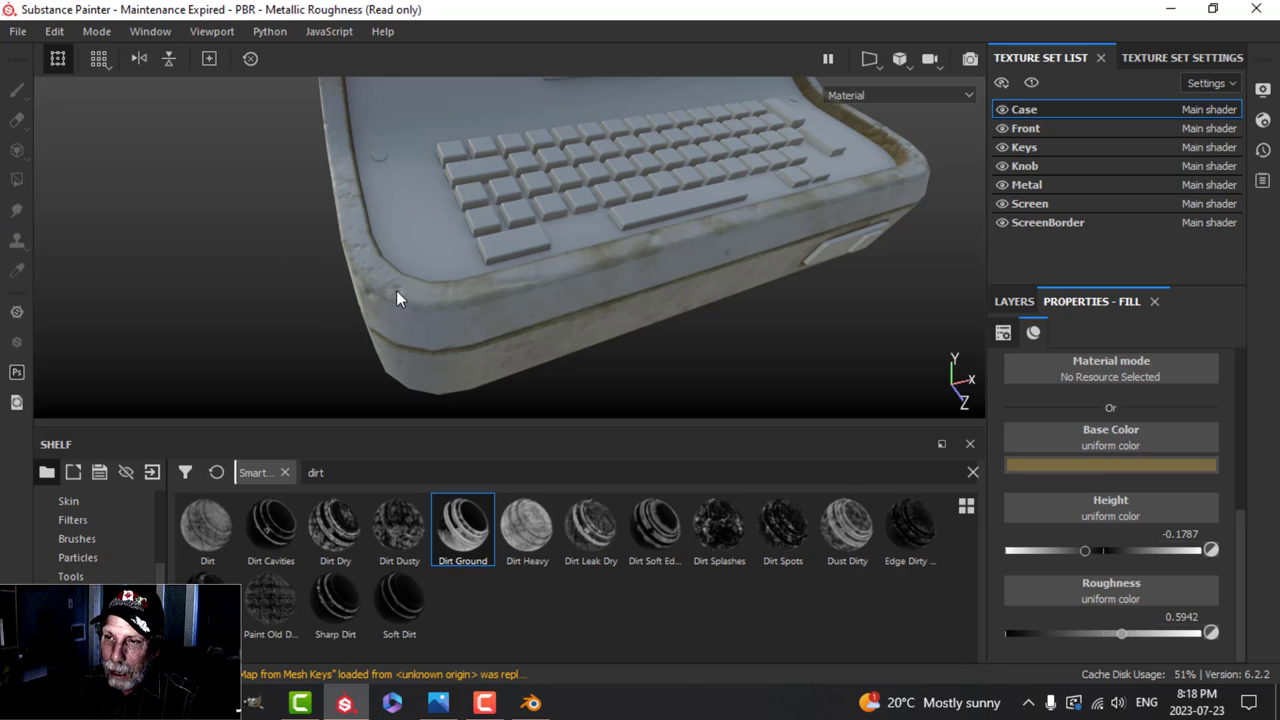
Check the texture size in the Case texture set's settings.
left_click(1142, 60)
scroll(1100, 223, "up", 5)
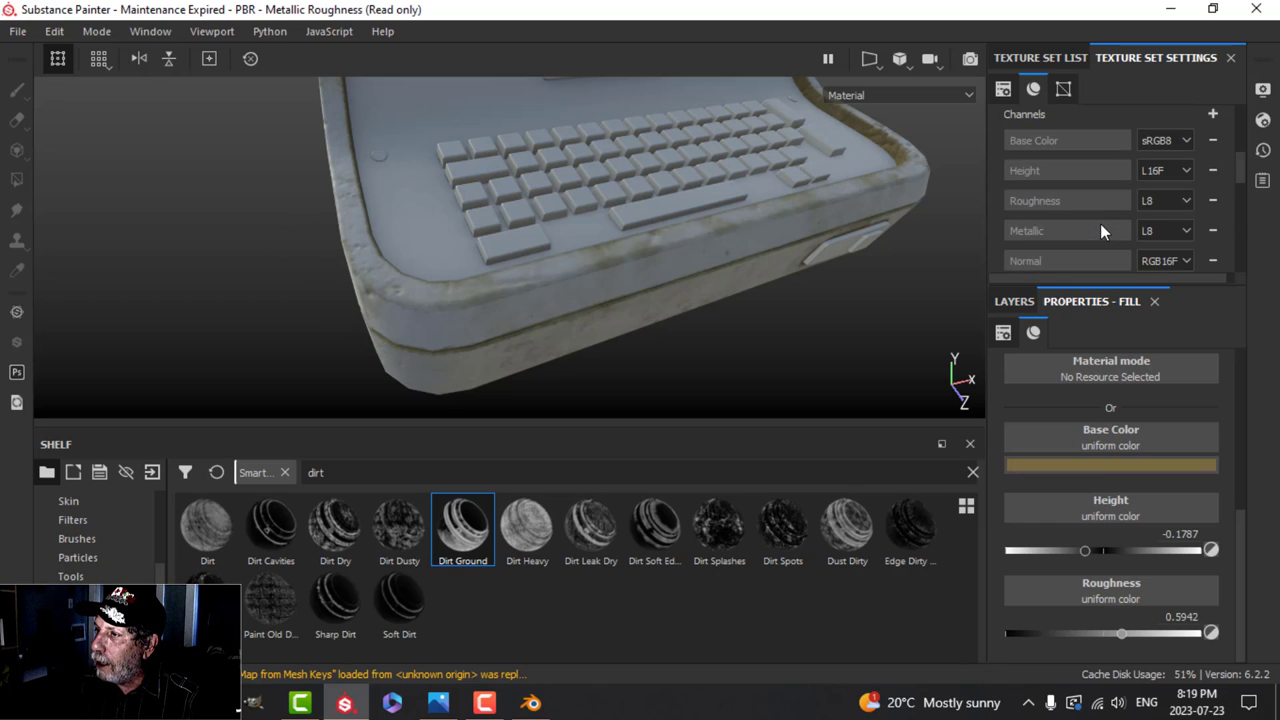
scroll(1100, 223, "up", 3)
left_click(1115, 240)
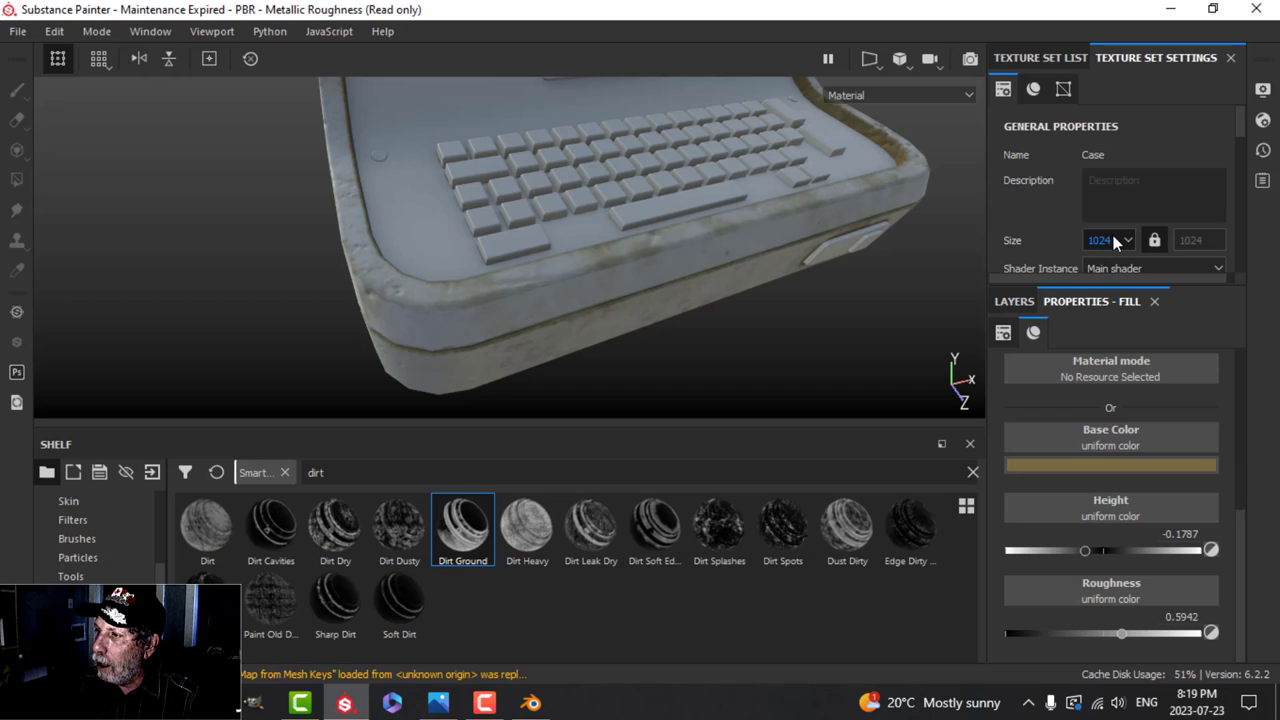
left_click_drag(755, 230, 786, 274, "alt")
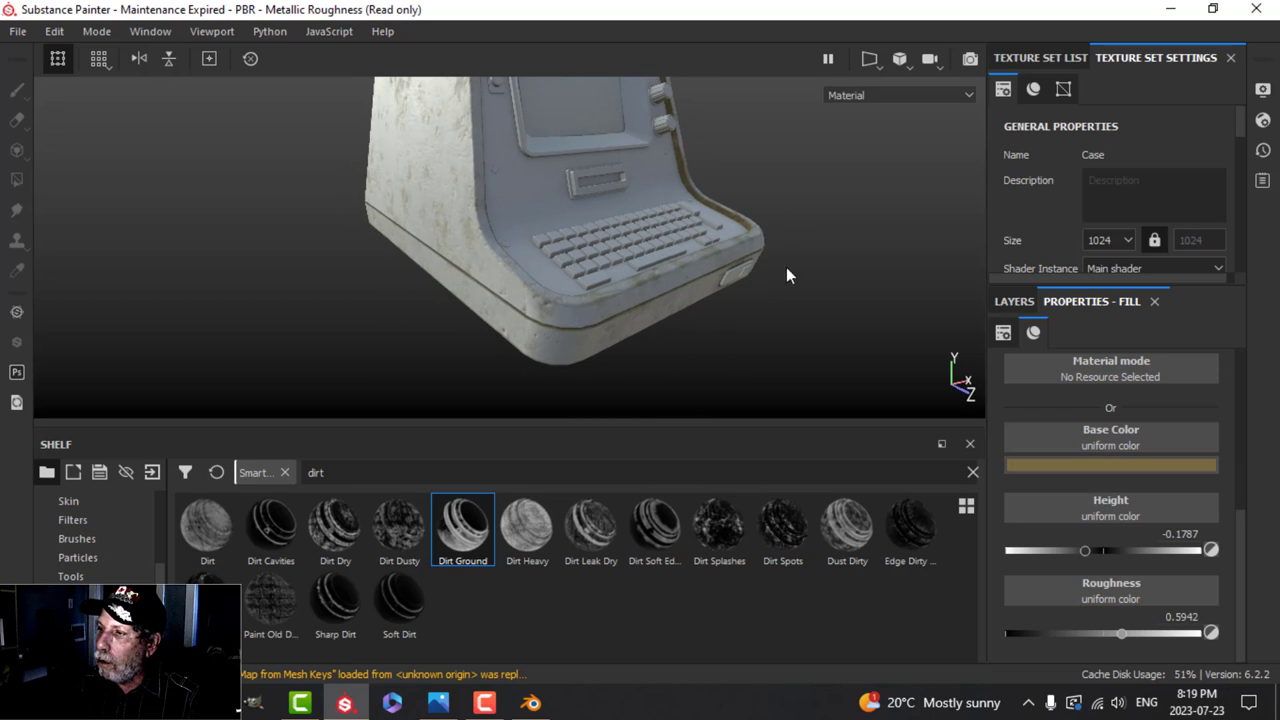
Rename the brown fill layer as "grunge" and check the case's stained surfaces.
left_click(1015, 302)
double_click(1091, 374)
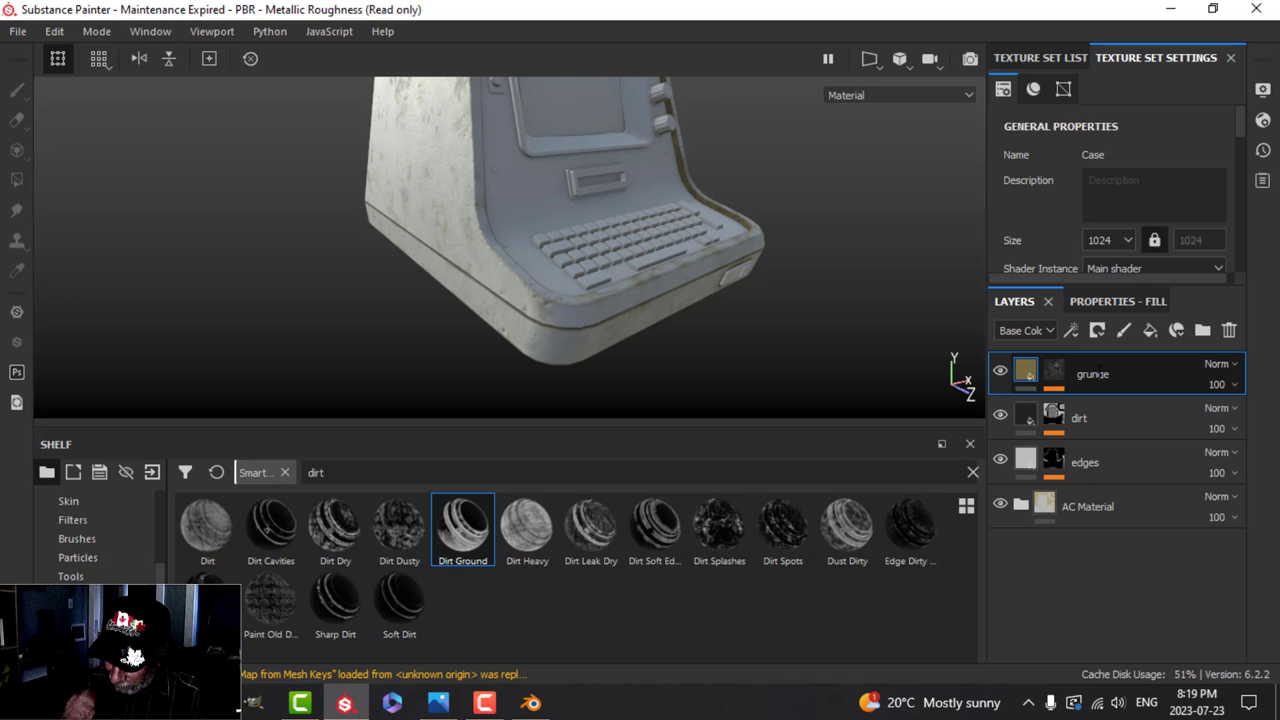
left_click_drag(647, 301, 706, 241, "alt")
scroll(706, 241, "up", 3)
middle_click_drag(710, 241, 708, 270, "alt")
left_click_drag(708, 270, 680, 278, "alt")
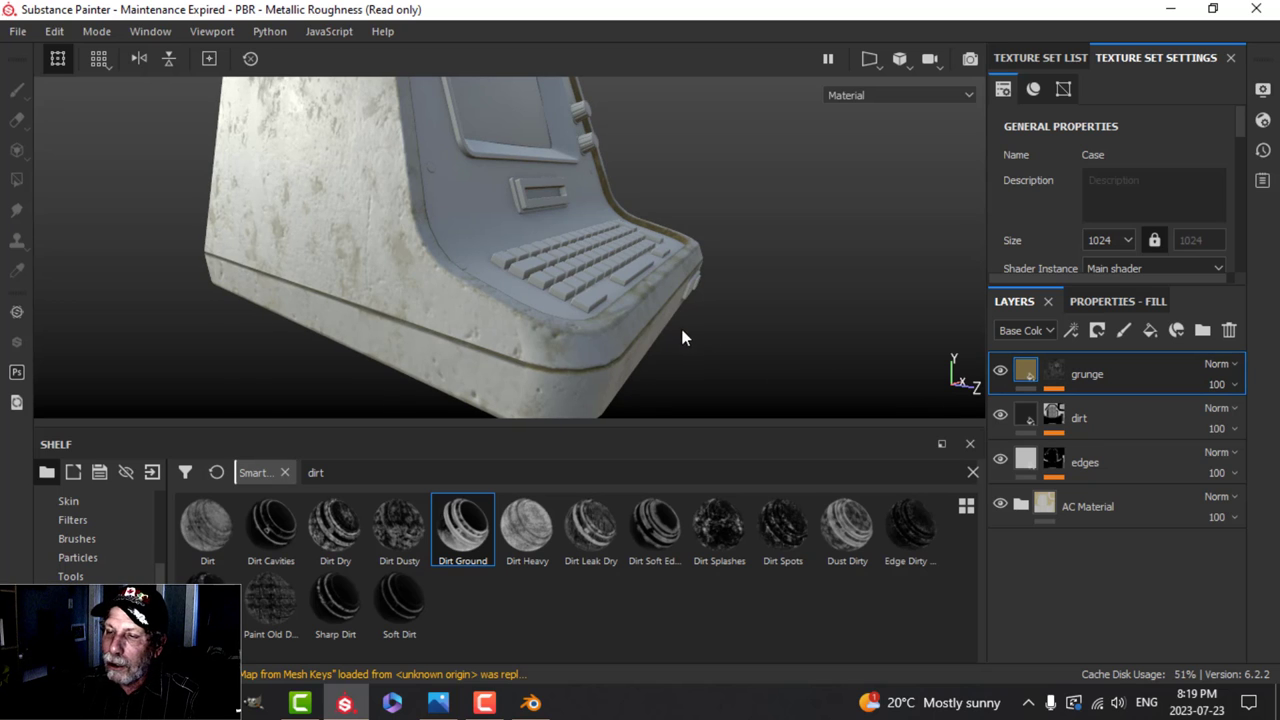
left_click_drag(683, 337, 712, 311, "alt")
left_click_drag(780, 343, 738, 327, "alt")
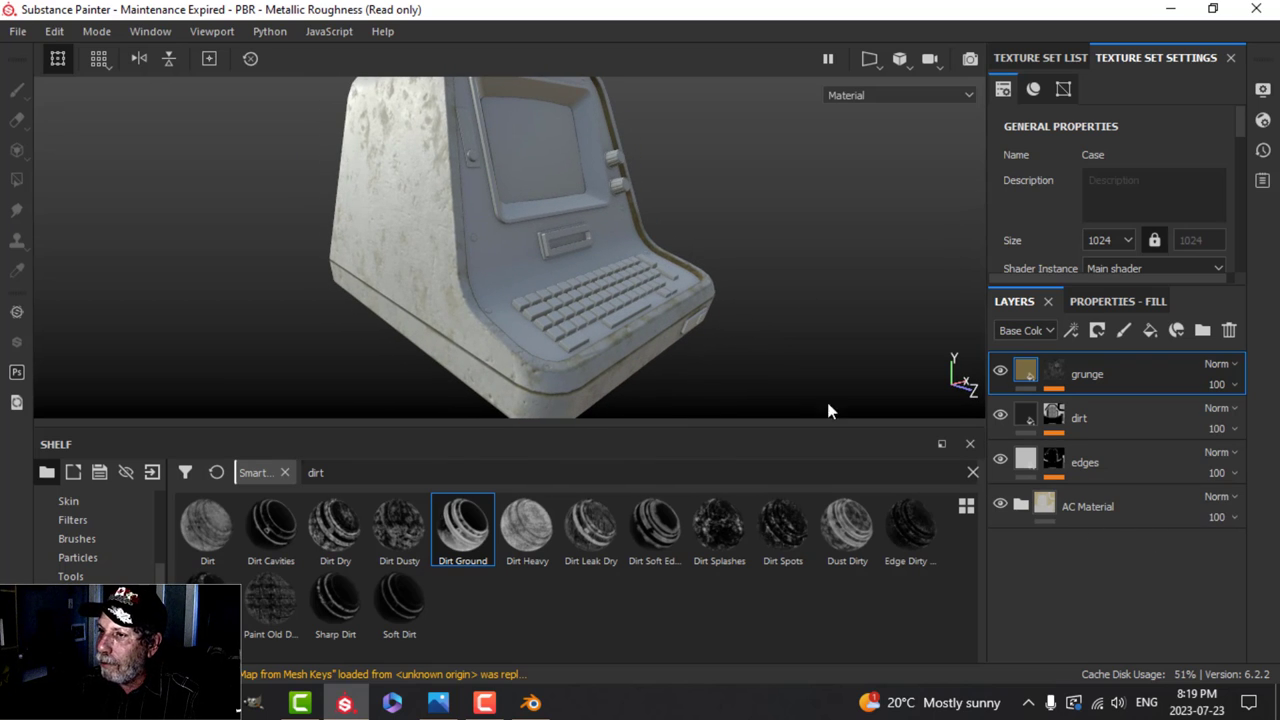
Copy the grunge, dirt, edges and AC Material layers of the Case texture set together.
left_click(1103, 507)
left_click(1106, 376, "shift")
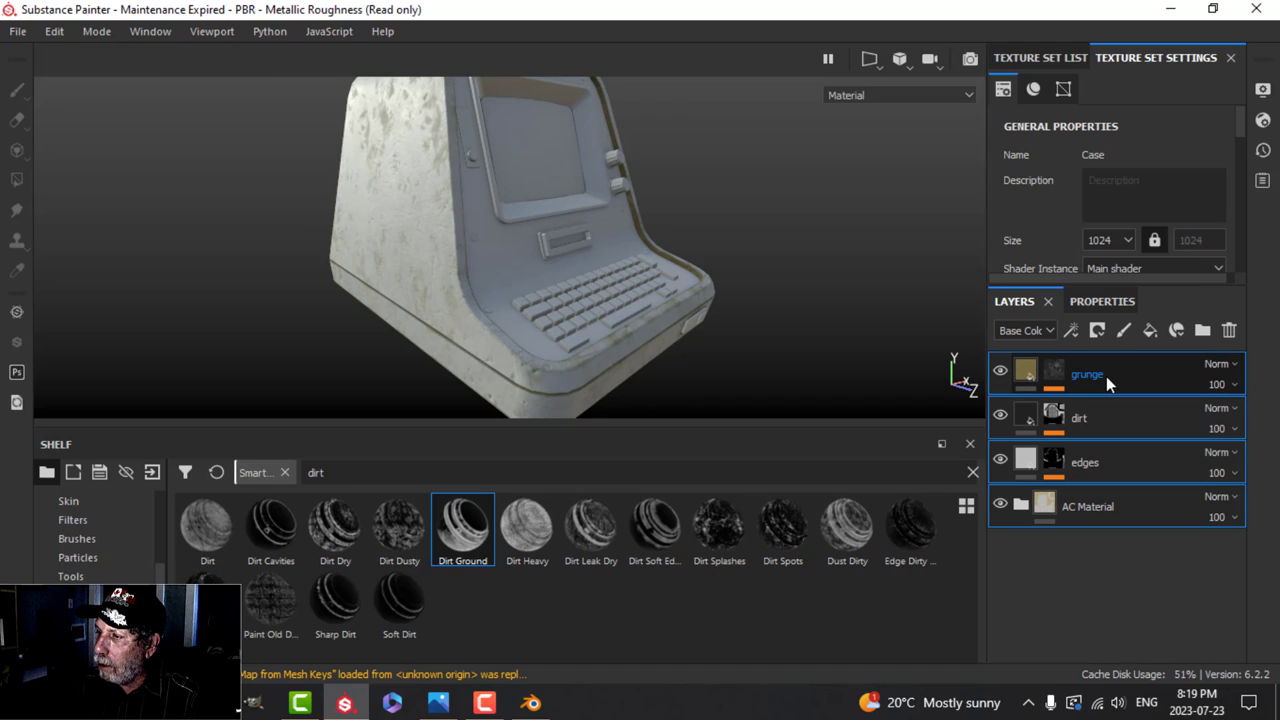
right_click(1106, 376)
left_click(1102, 407)
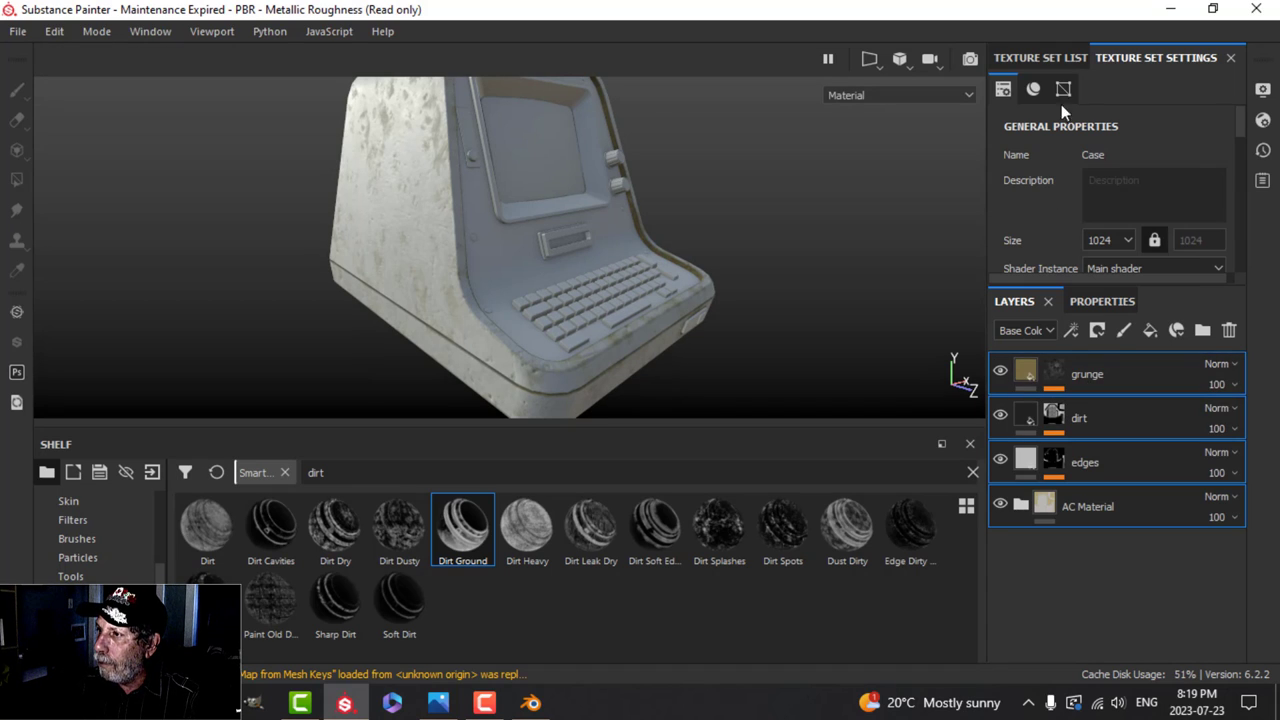
Delete the Metal texture set's default paint layer and paste the four copied layers in its place.
left_click(1052, 58)
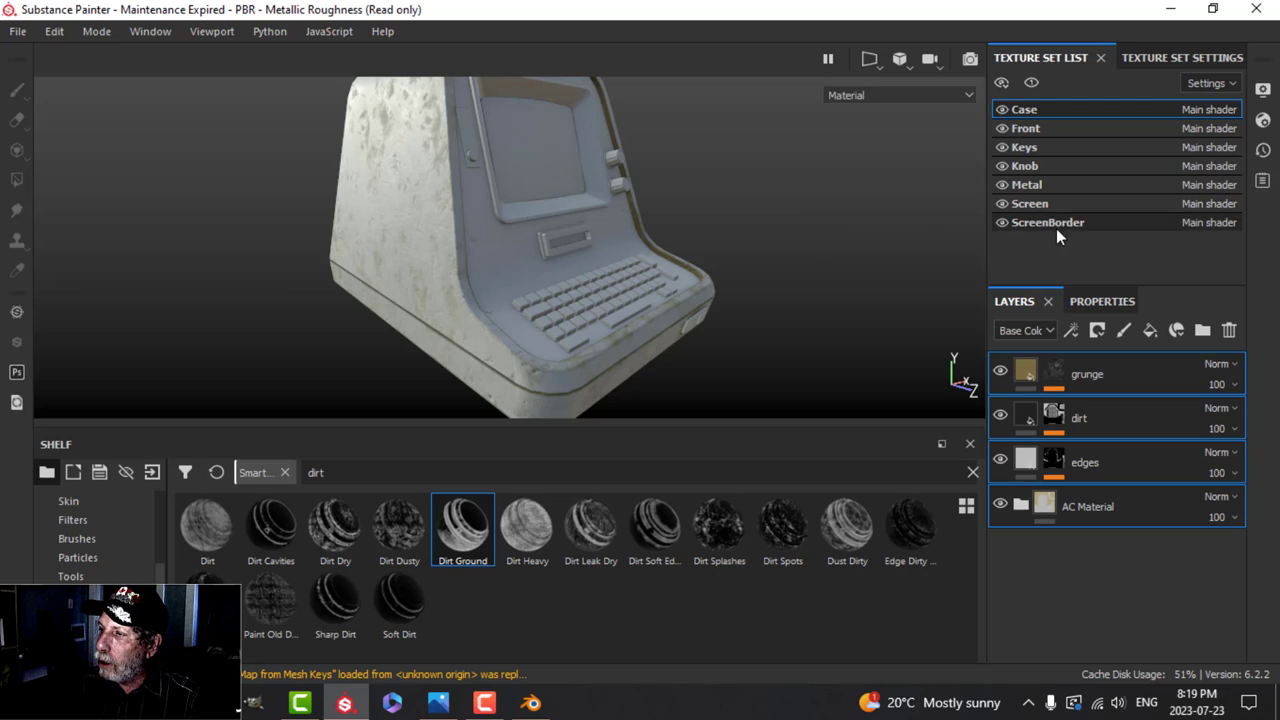
left_click(1026, 184)
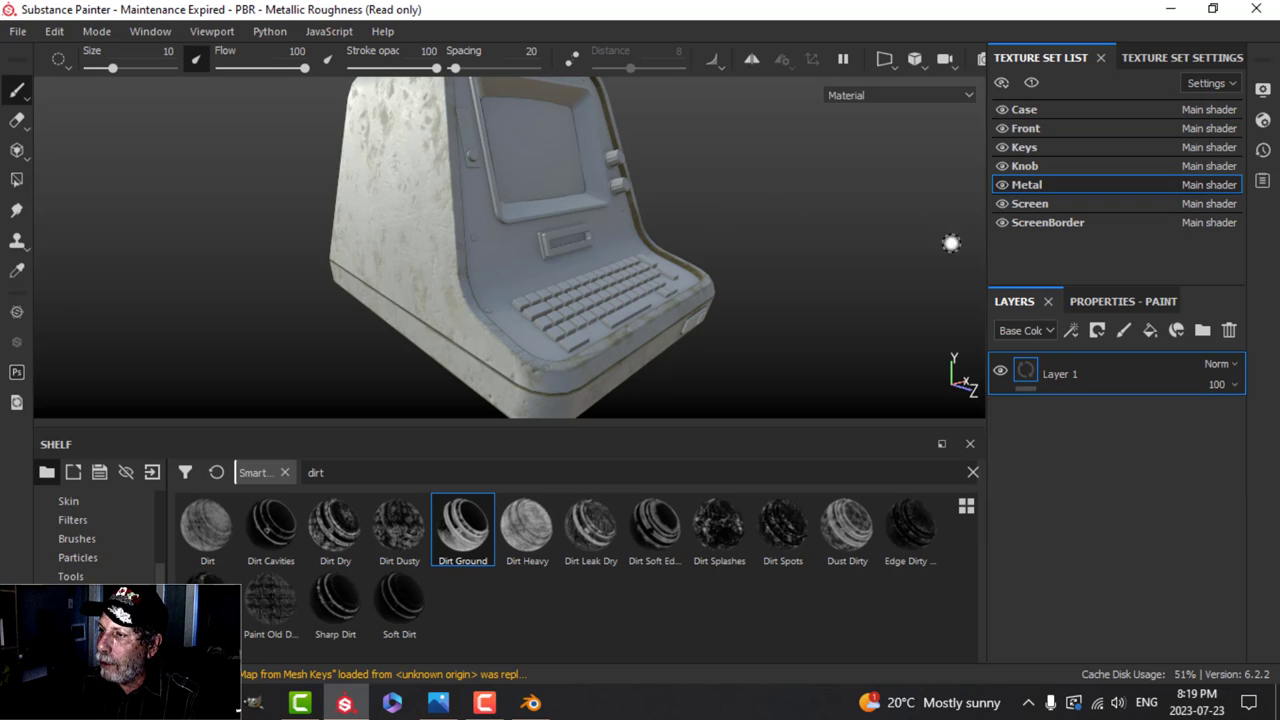
left_click(1229, 330)
right_click(1116, 402)
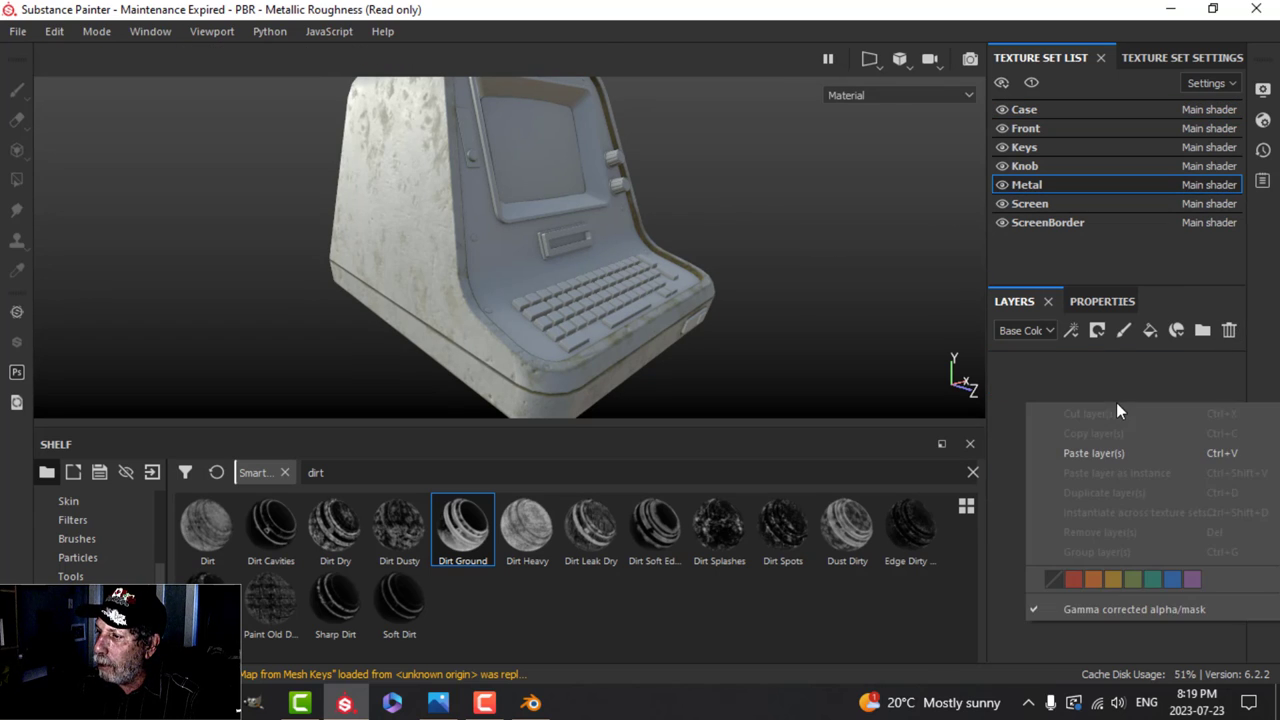
left_click_drag(780, 306, 707, 245, "alt")
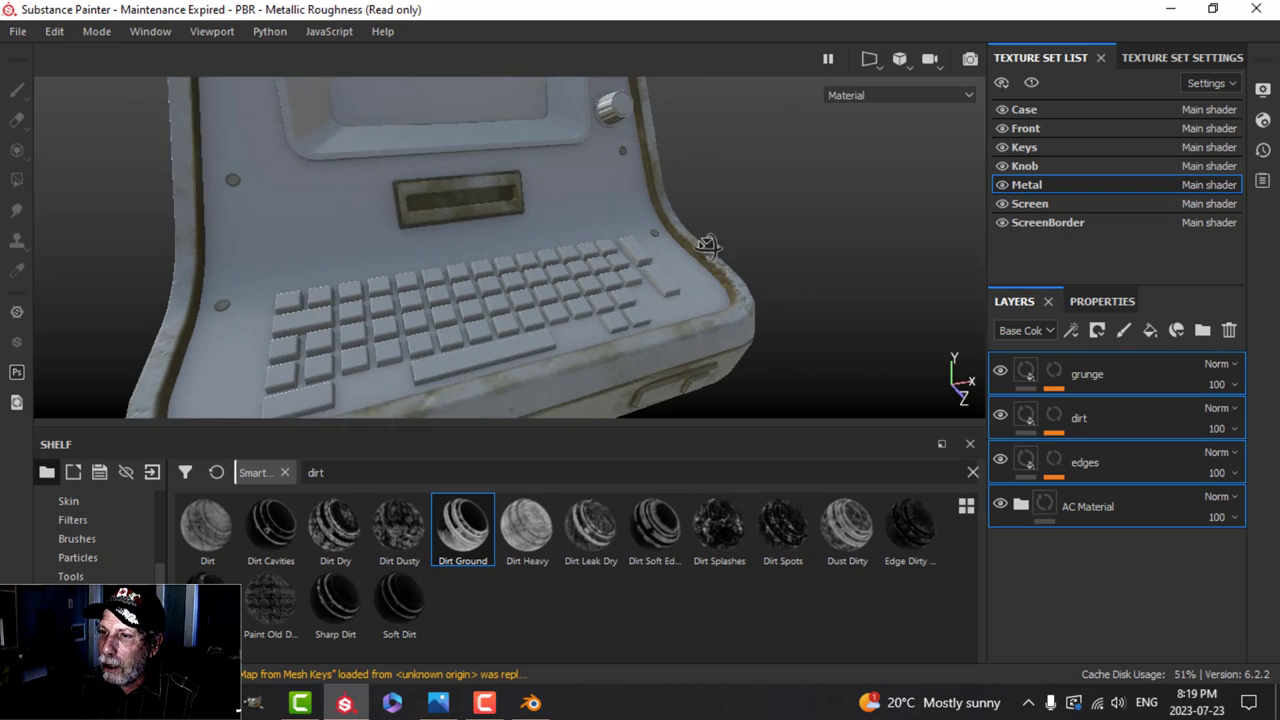
Toggle the grunge layer's visibility on the Metal set and compare the rear panel, front slot and screws.
left_click(1000, 372)
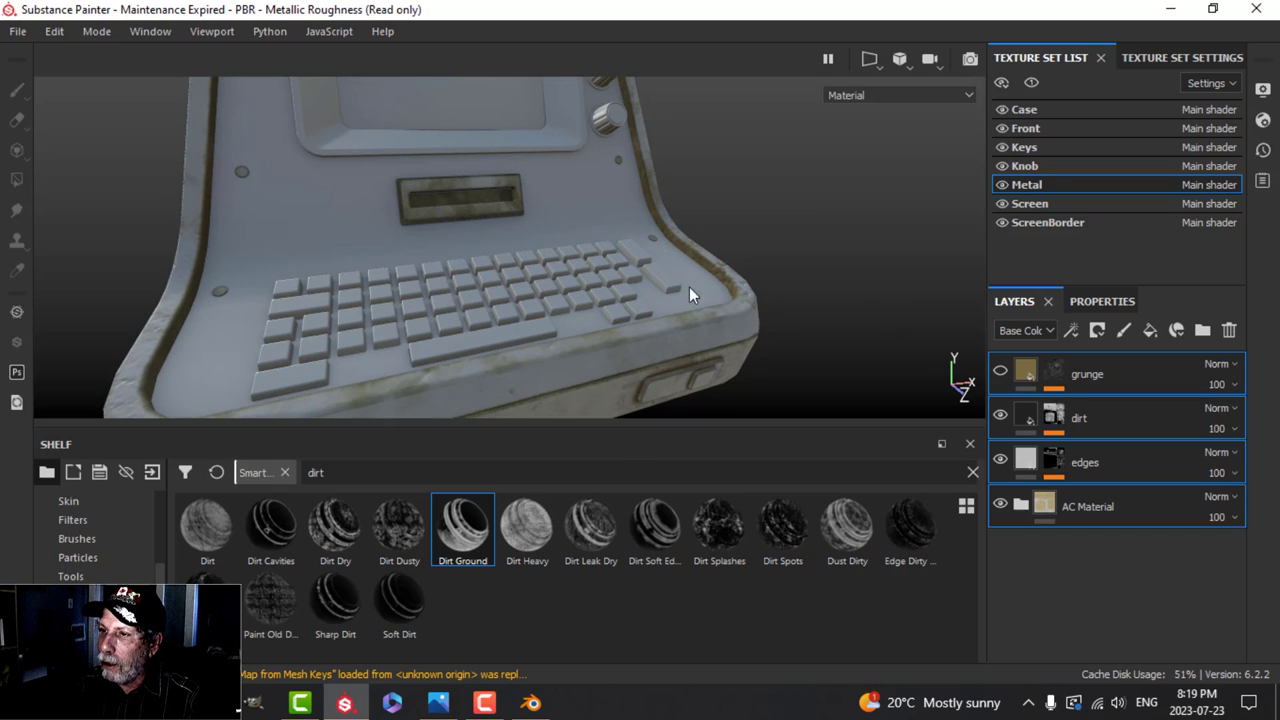
left_click_drag(689, 287, 710, 206, "alt")
left_click_drag(762, 260, 694, 274, "alt")
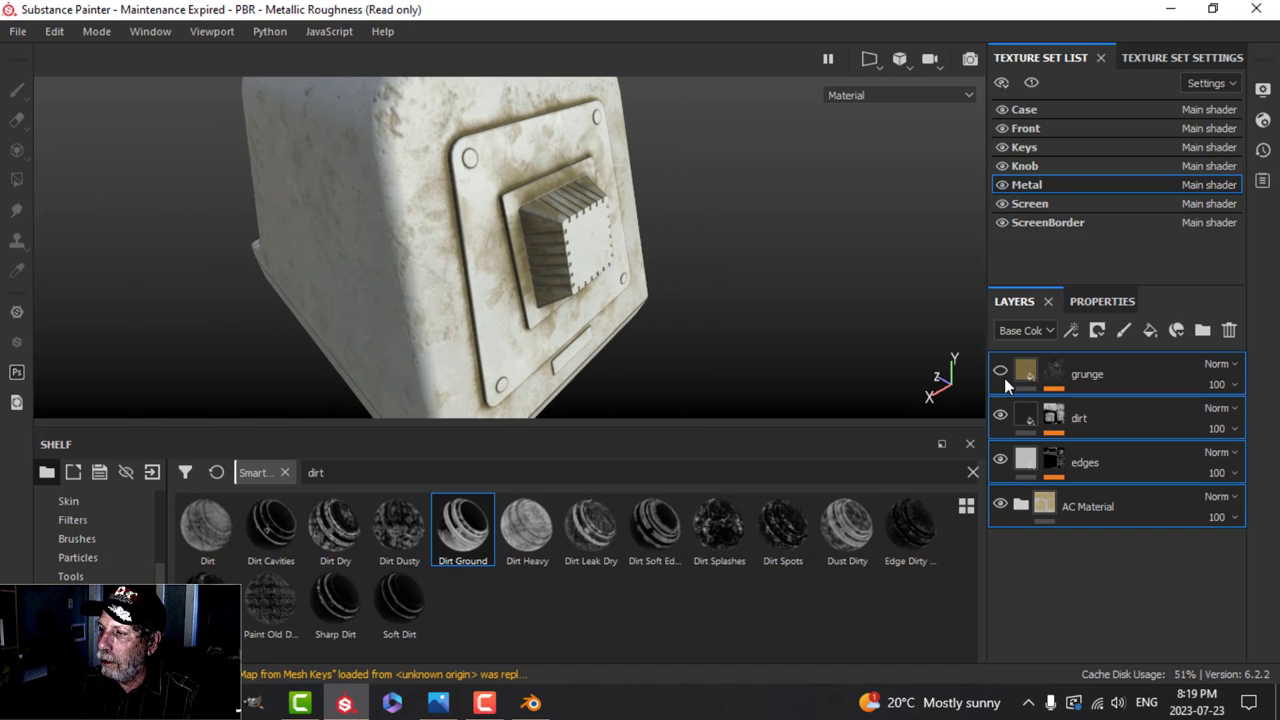
left_click_drag(640, 300, 496, 208, "alt")
scroll(571, 249, "up", 6)
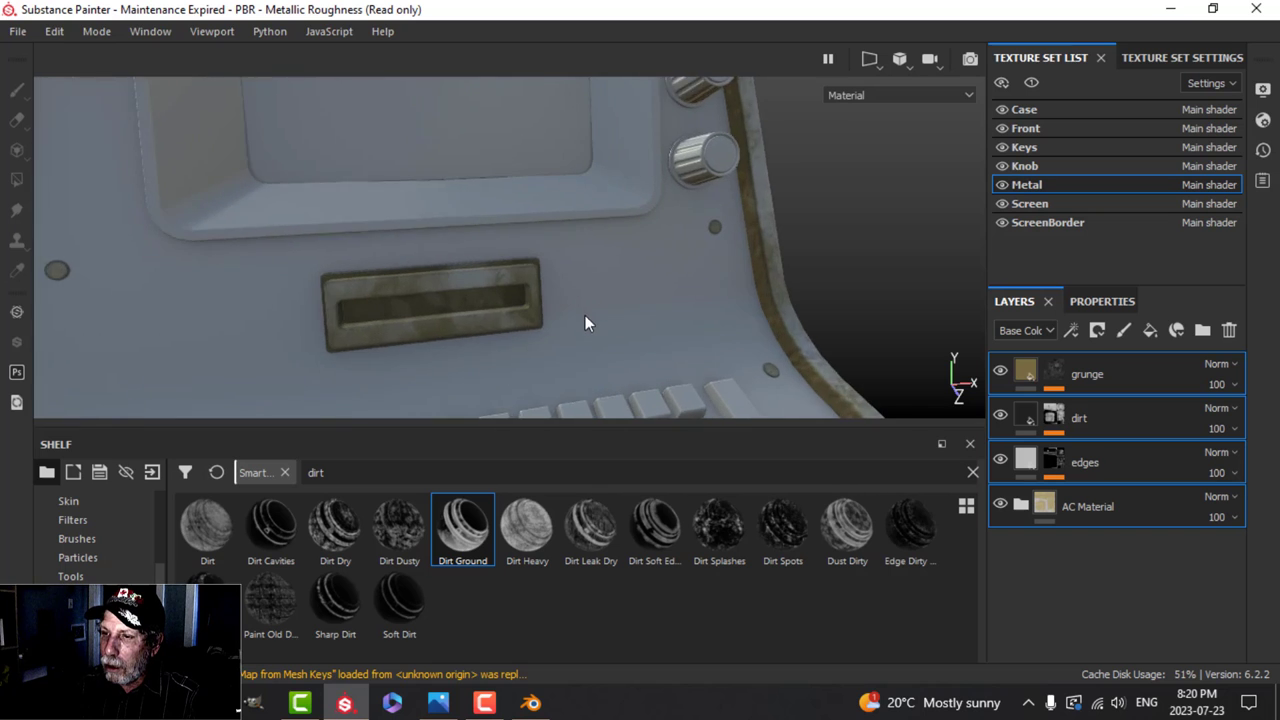
middle_click_drag(585, 315, 591, 205, "alt")
mouse_move(590, 205)
left_mouse_down("alt")
mouse_move(594, 246)
mouse_move(657, 266)
mouse_move(531, 249)
mouse_move(600, 225)
left_mouse_up("alt")
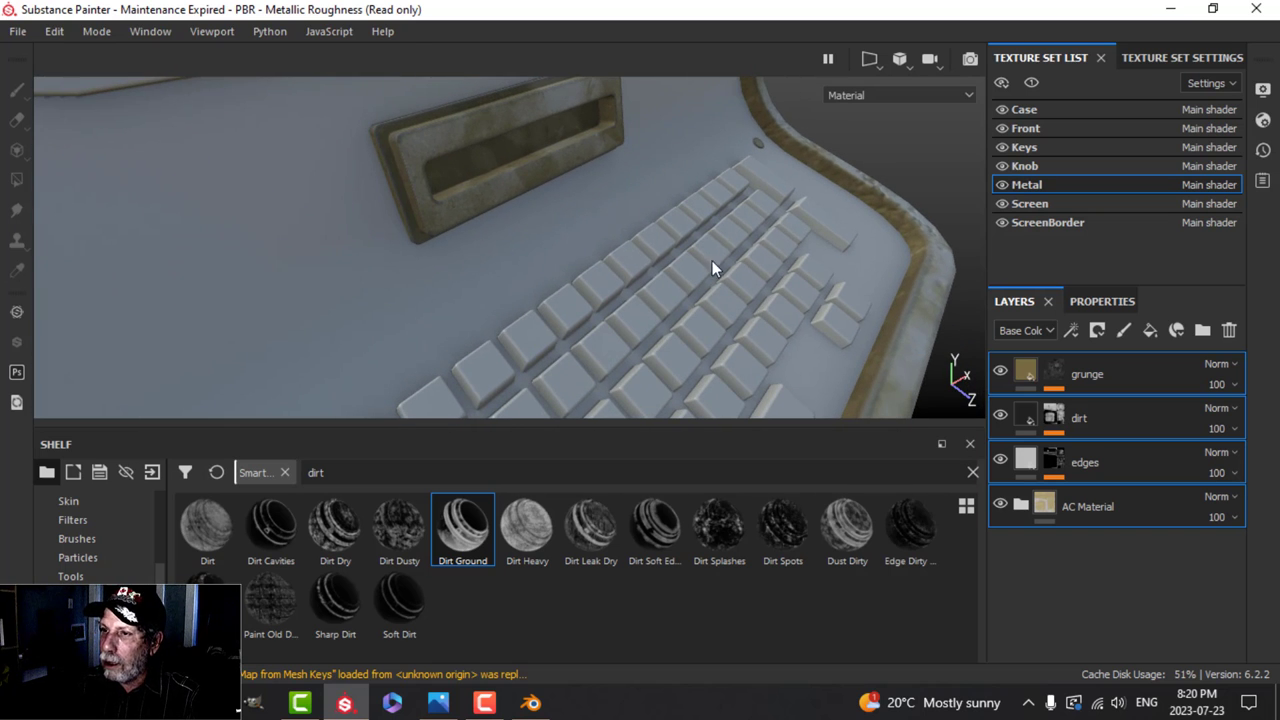
left_click_drag(712, 268, 805, 325, "alt")
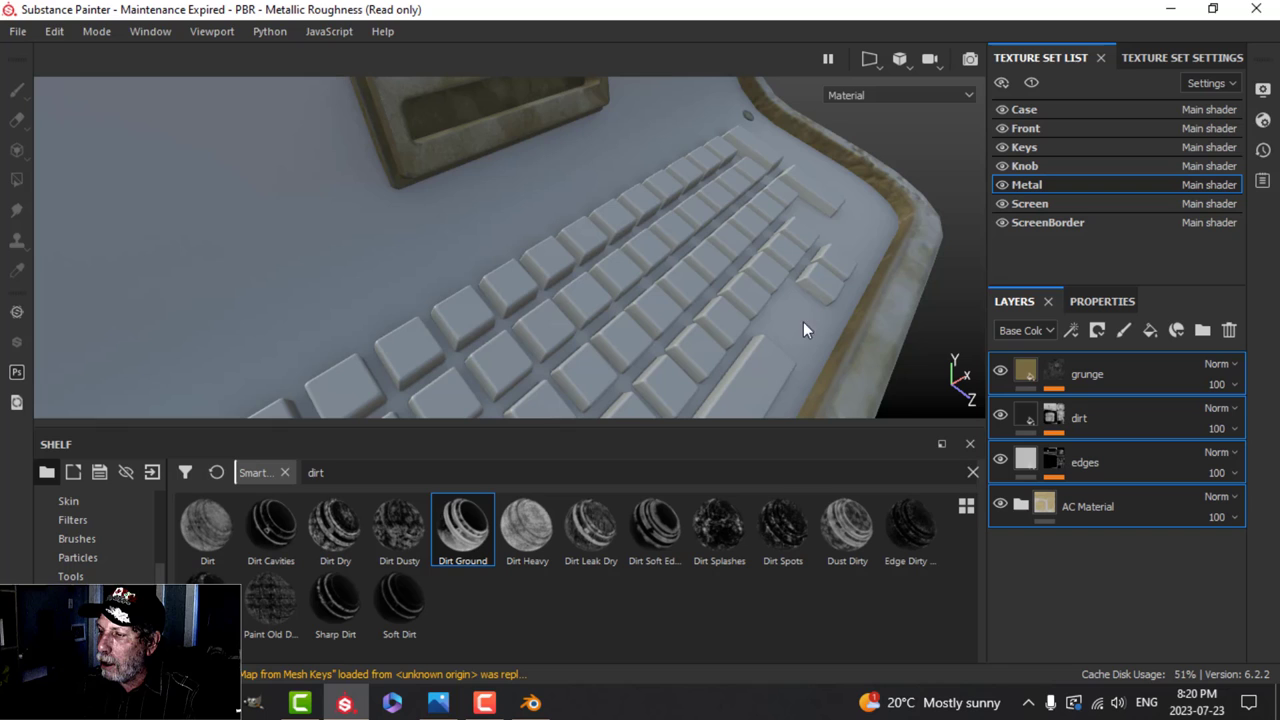
Set the Height of the Metal set's grunge layer to -0.1111.
left_click(1025, 375)
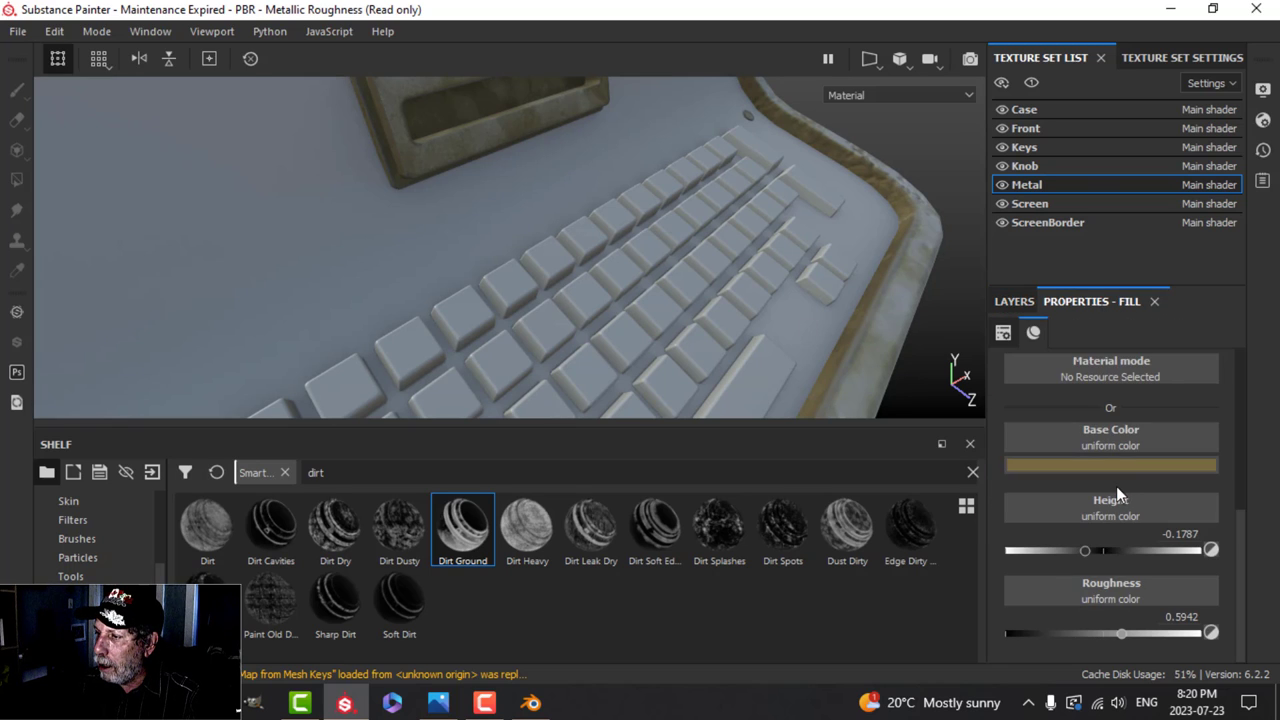
left_click_drag(1087, 552, 1091, 551)
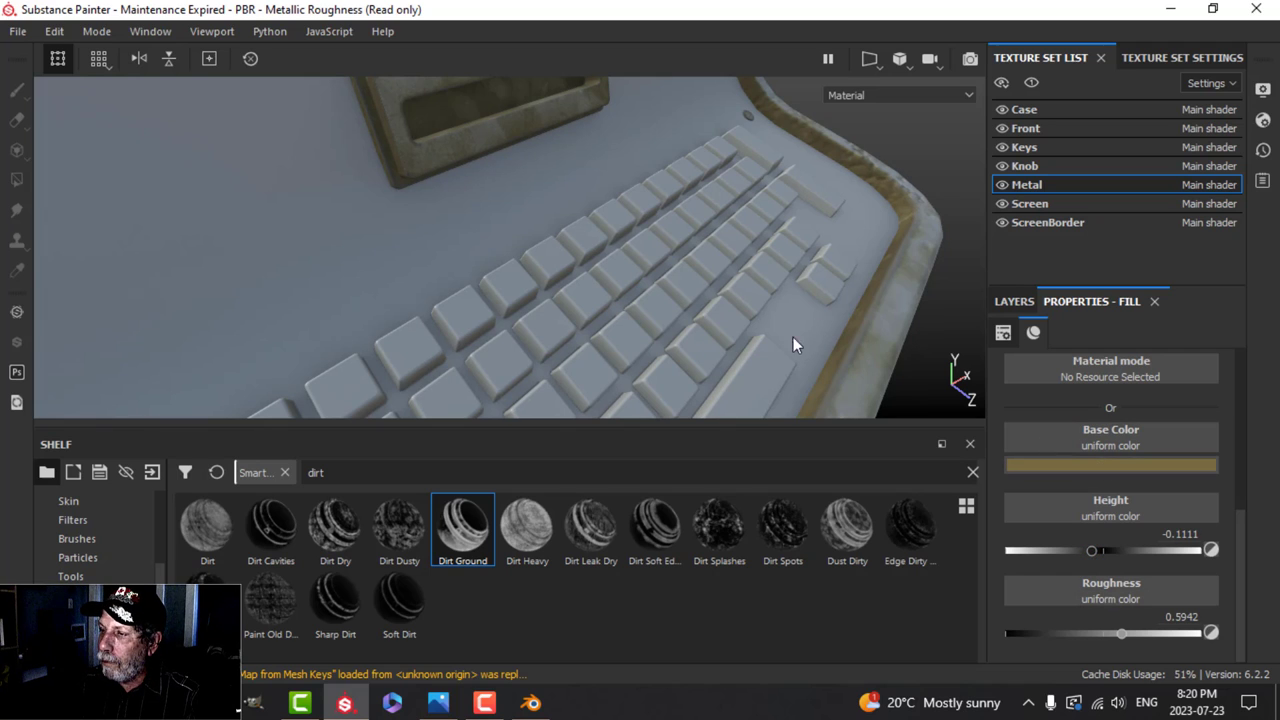
left_click(1010, 301)
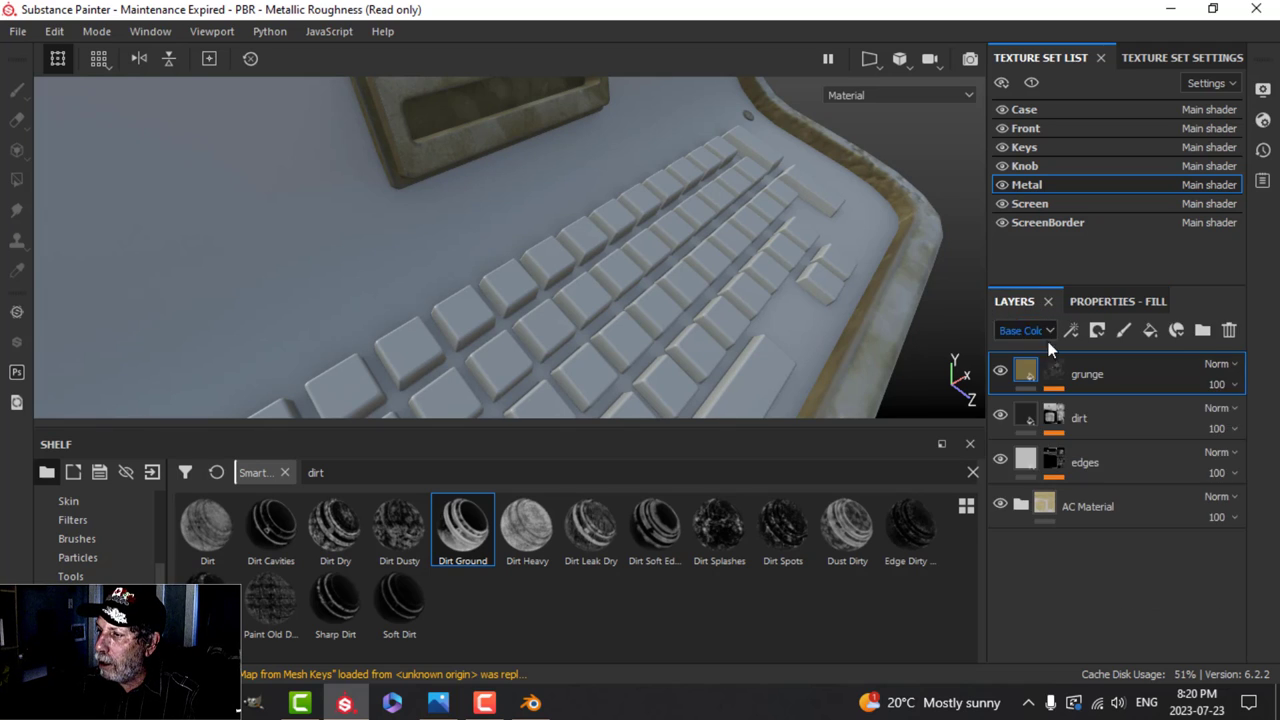
Set the Level of the Mask Builder generator on the AC Material group's Dirt Edges mask to 0.47.
left_click(1020, 505)
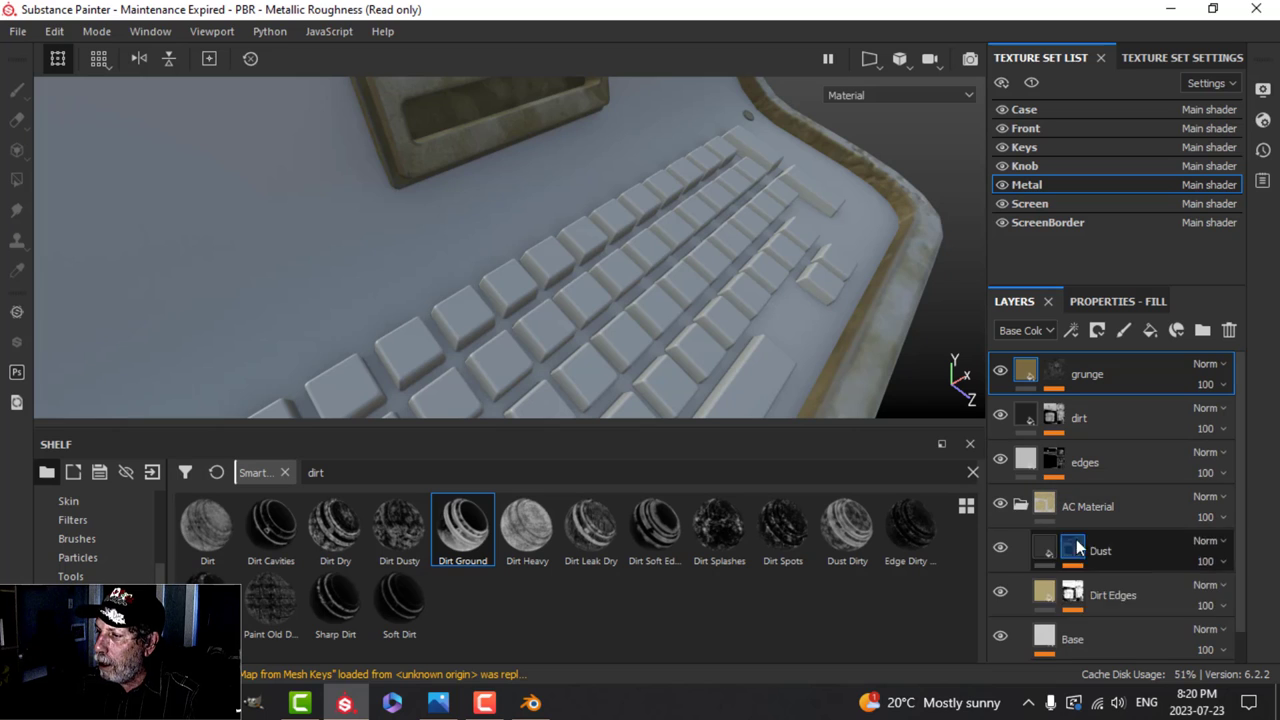
left_click(1074, 597)
left_click(1124, 625)
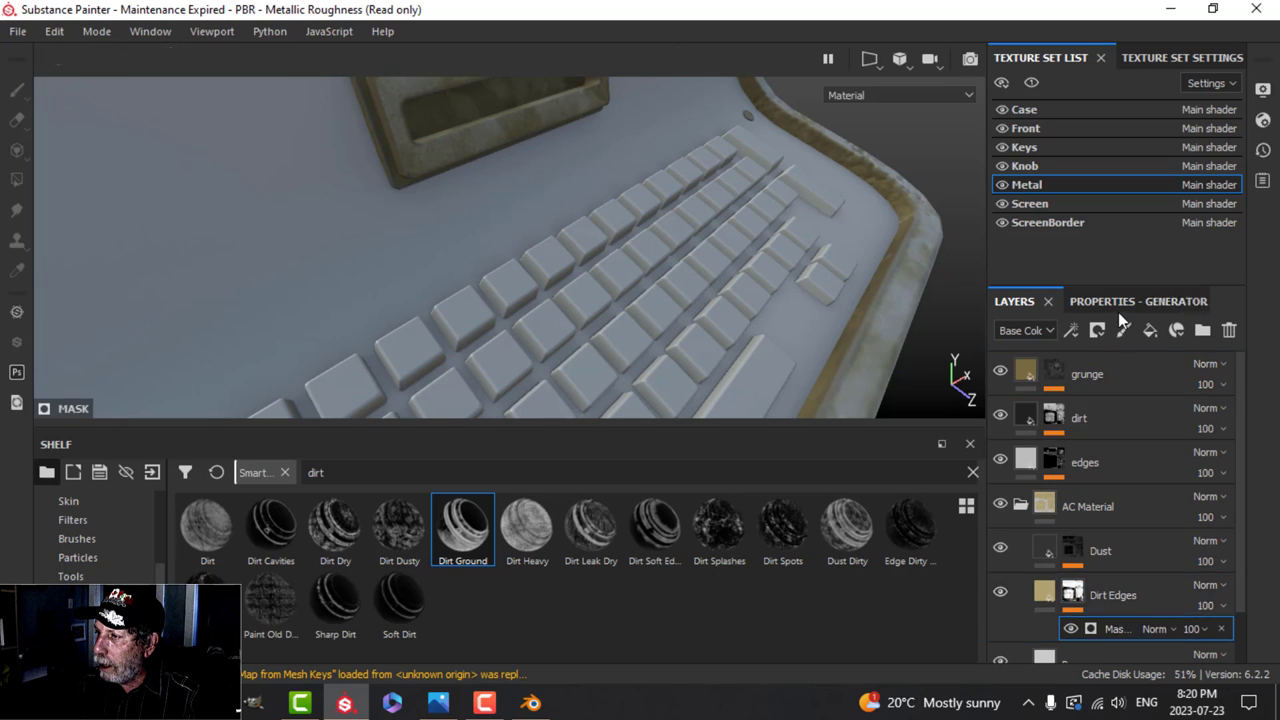
left_click(1125, 302)
scroll(778, 378, "up", 1)
scroll(664, 323, "down", 4)
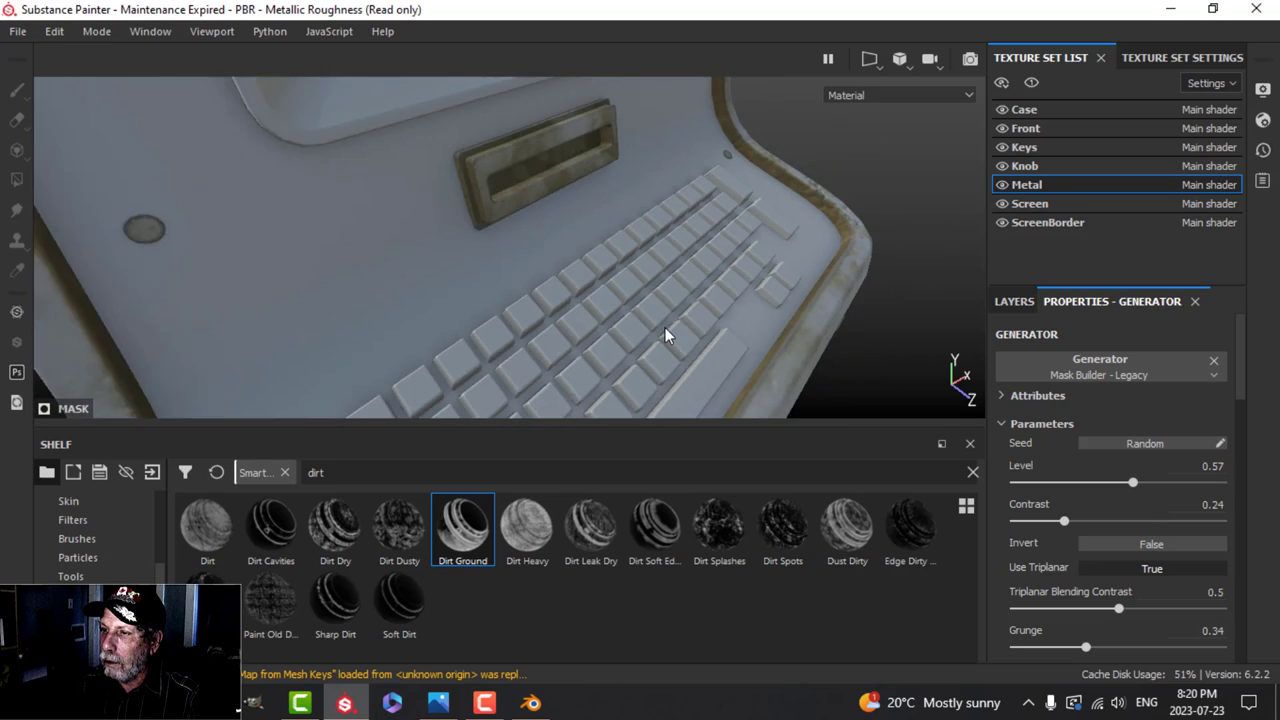
middle_click_drag(665, 327, 668, 260, "alt")
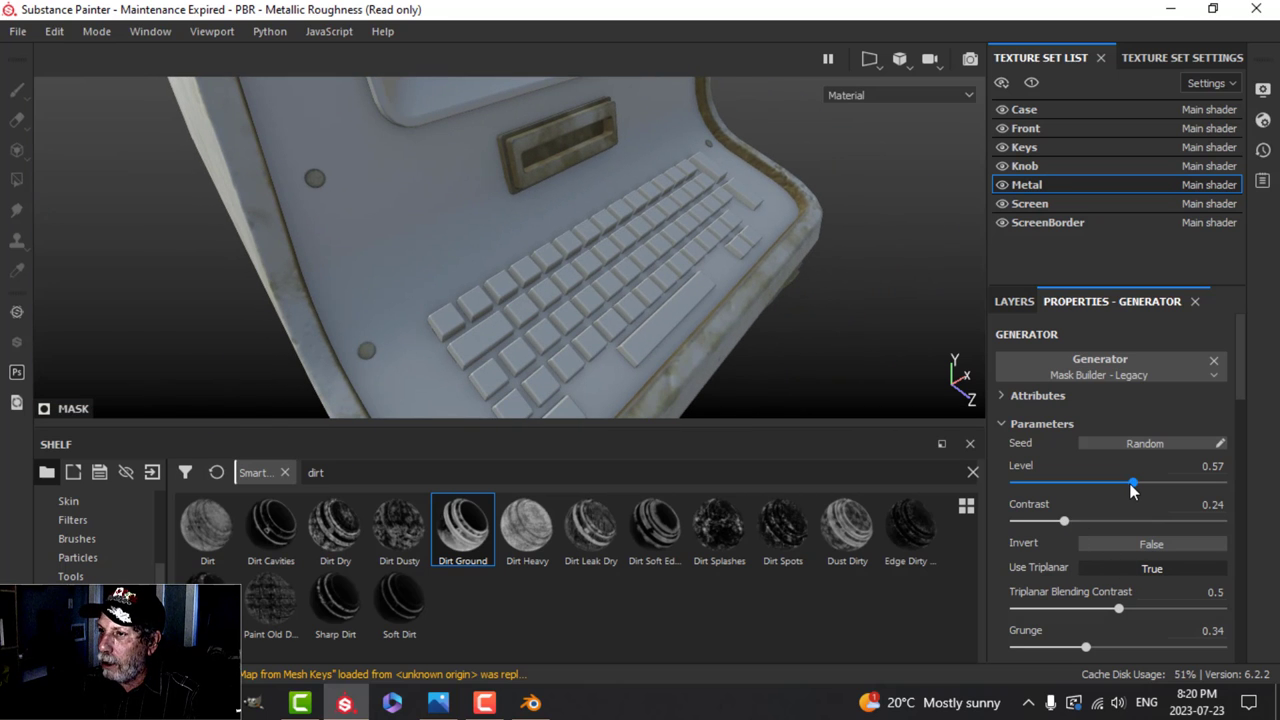
left_click_drag(1132, 483, 1111, 483)
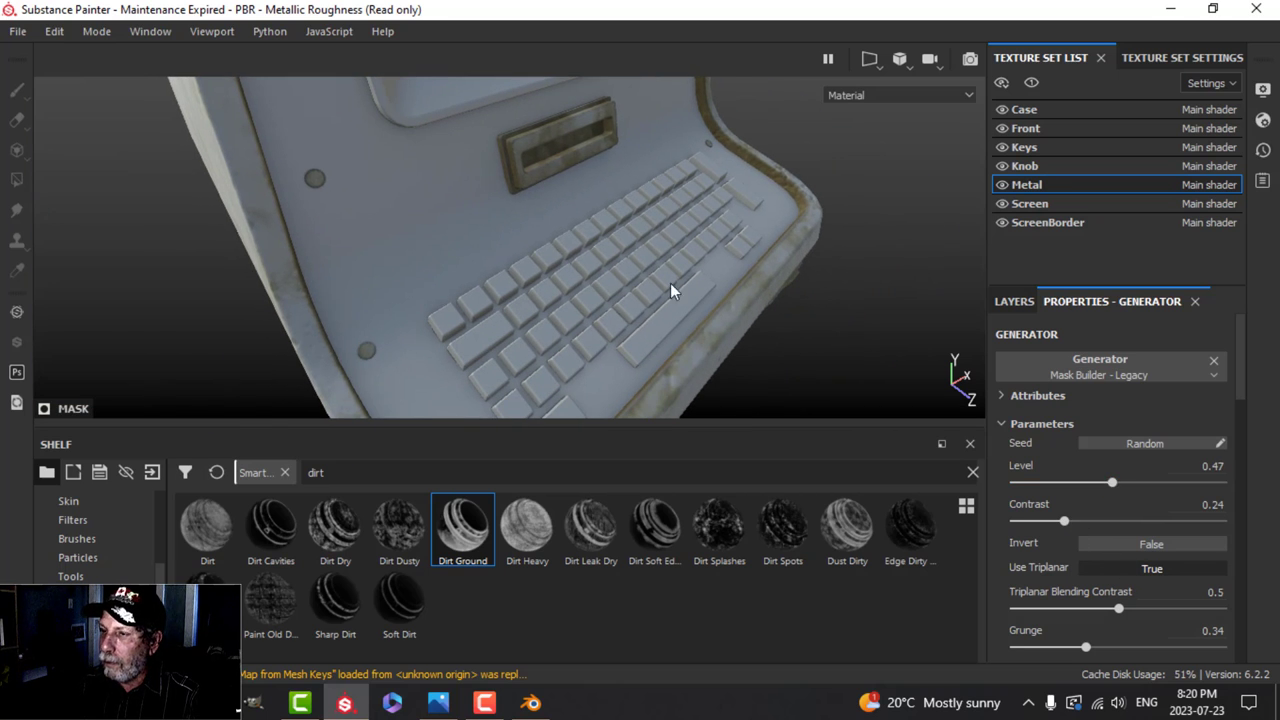
Inspect the reduced edge dirt on the Metal parts from several angles and collapse the AC Material group.
left_click_drag(670, 283, 622, 230, "alt")
left_click_drag(521, 245, 420, 257, "alt")
scroll(588, 262, "up", 3)
left_click_drag(586, 266, 496, 200, "alt")
left_click_drag(452, 280, 640, 277, "alt")
left_click(1014, 301)
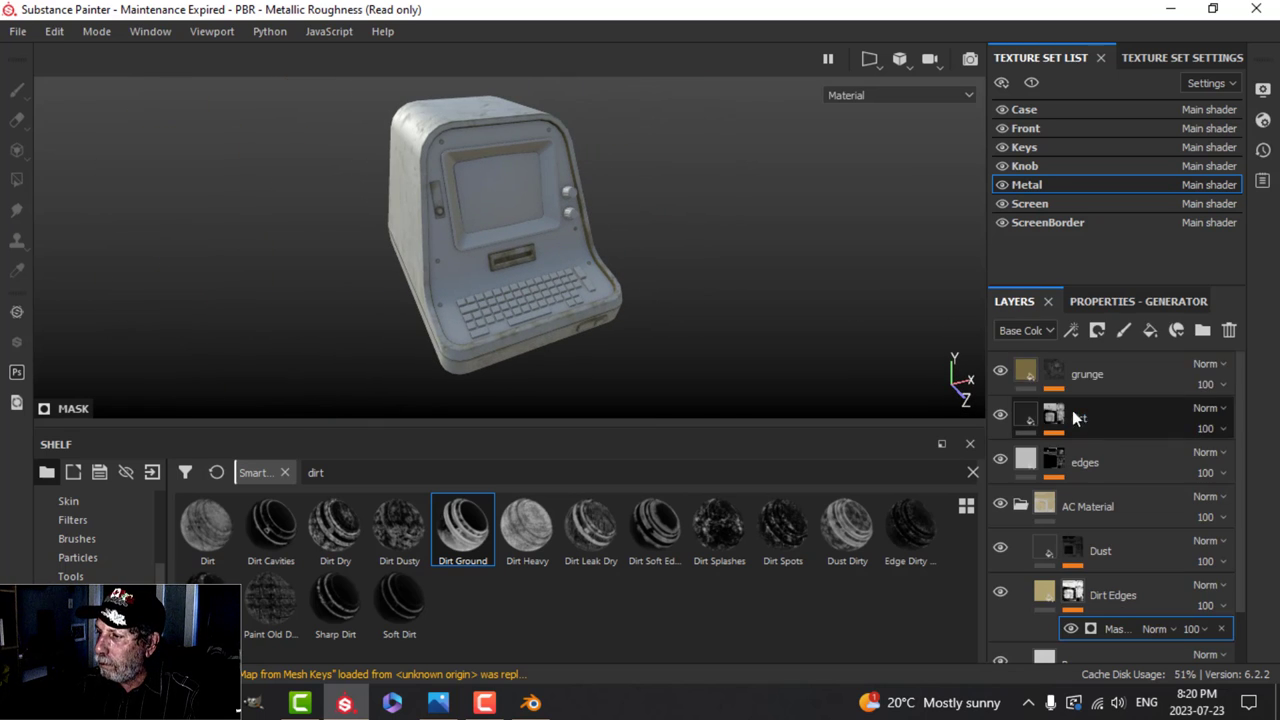
left_click(1020, 508)
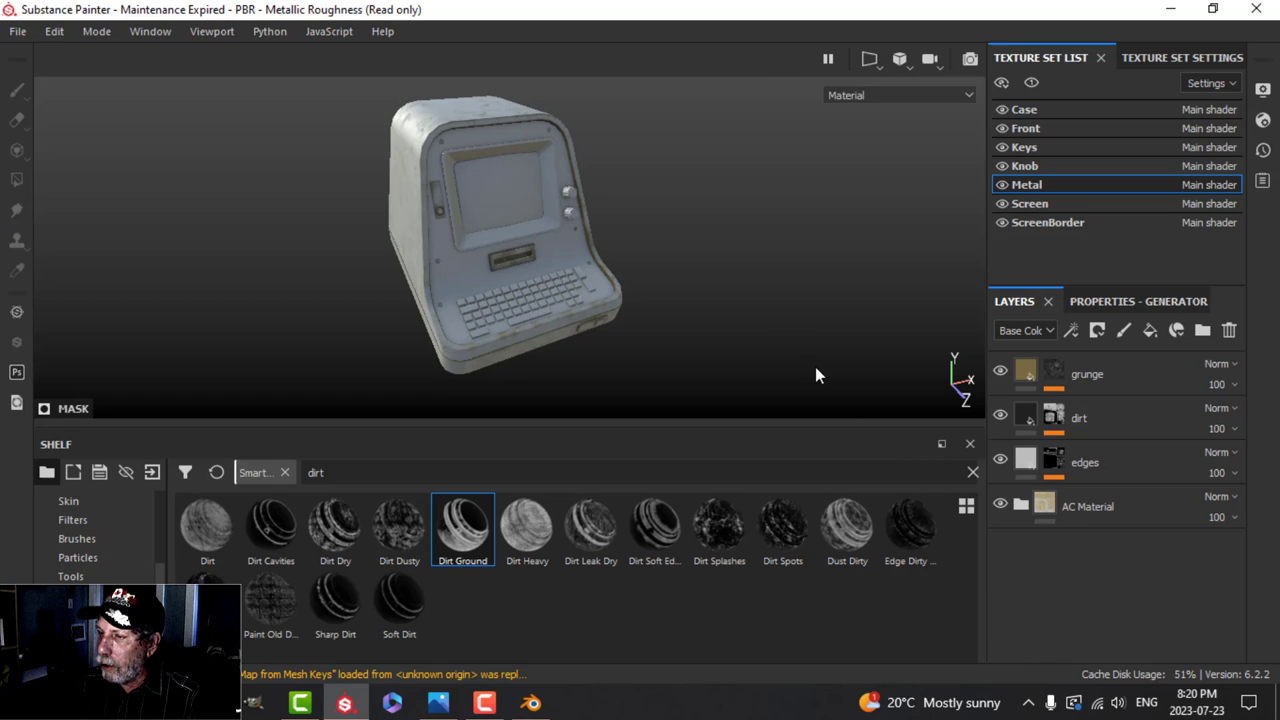
Delete the default Layer 1 from the Front texture set.
left_click_drag(751, 332, 849, 242, "alt")
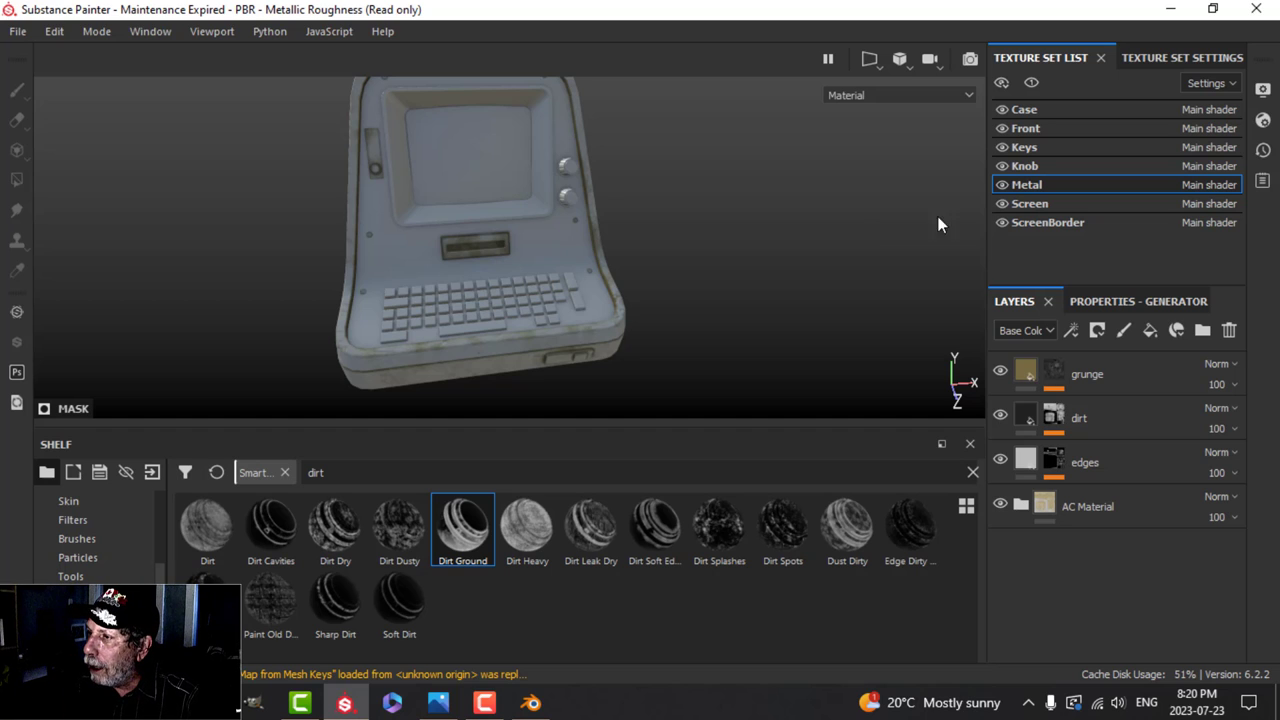
left_click(1027, 128)
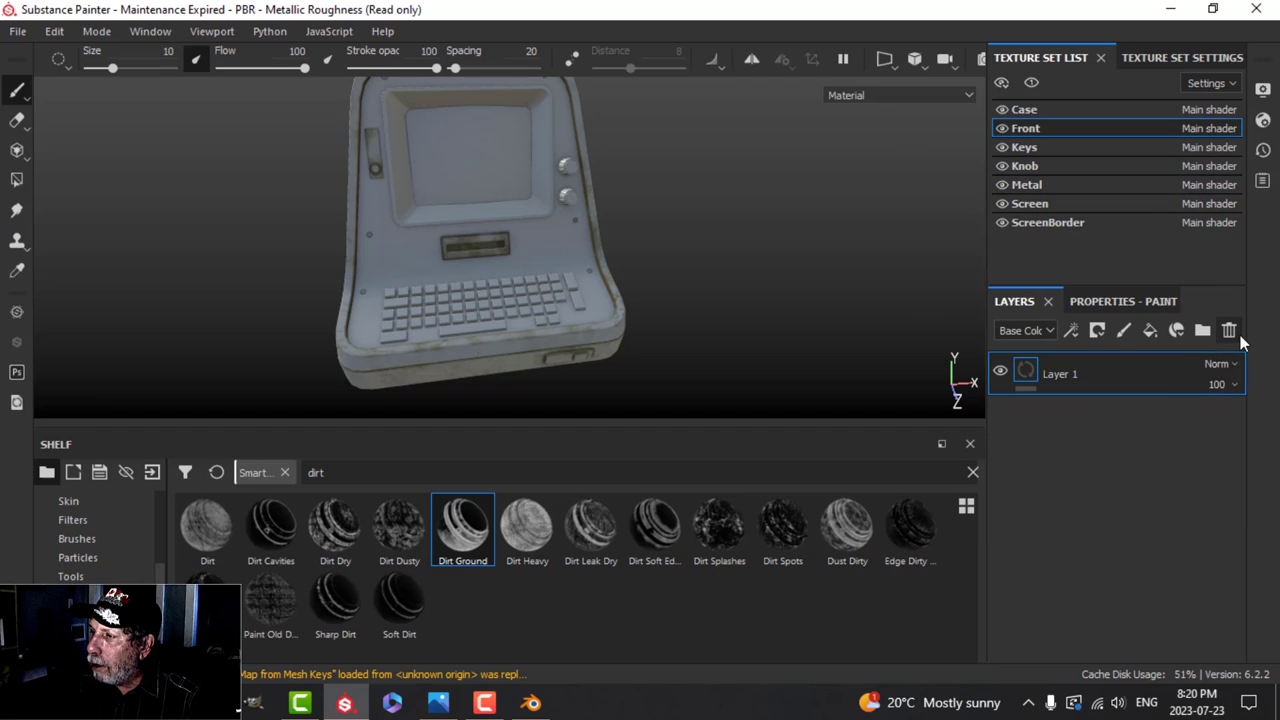
left_click(1229, 330)
Find the Plastic Grainy material in the shelf with the search text "pl" and add it as a layer on the Front set.
left_click(99, 598)
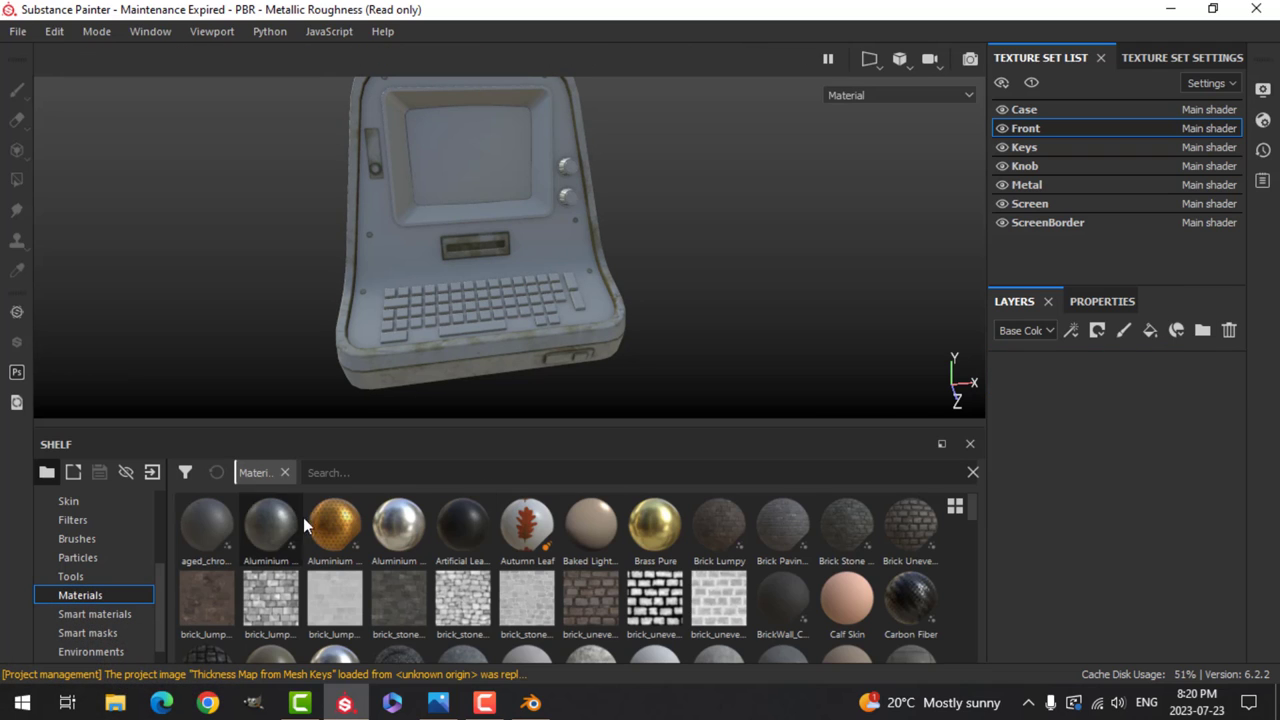
left_click(363, 476)
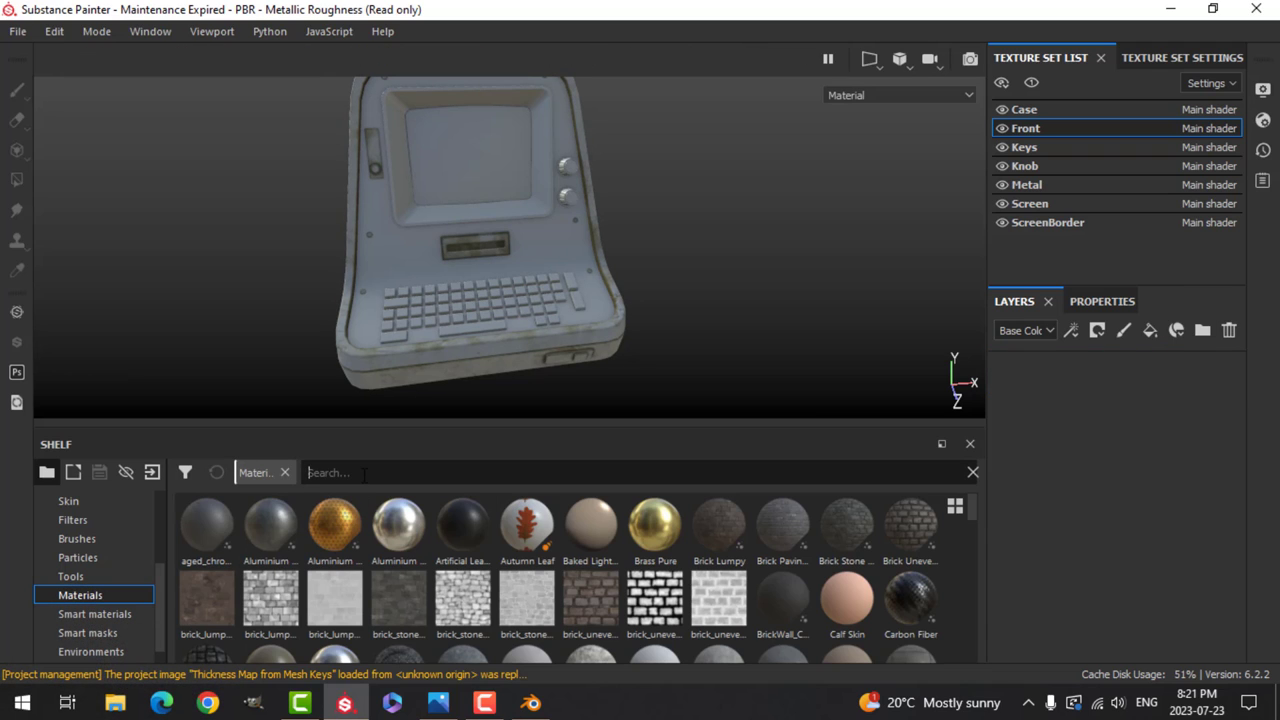
type("pl")
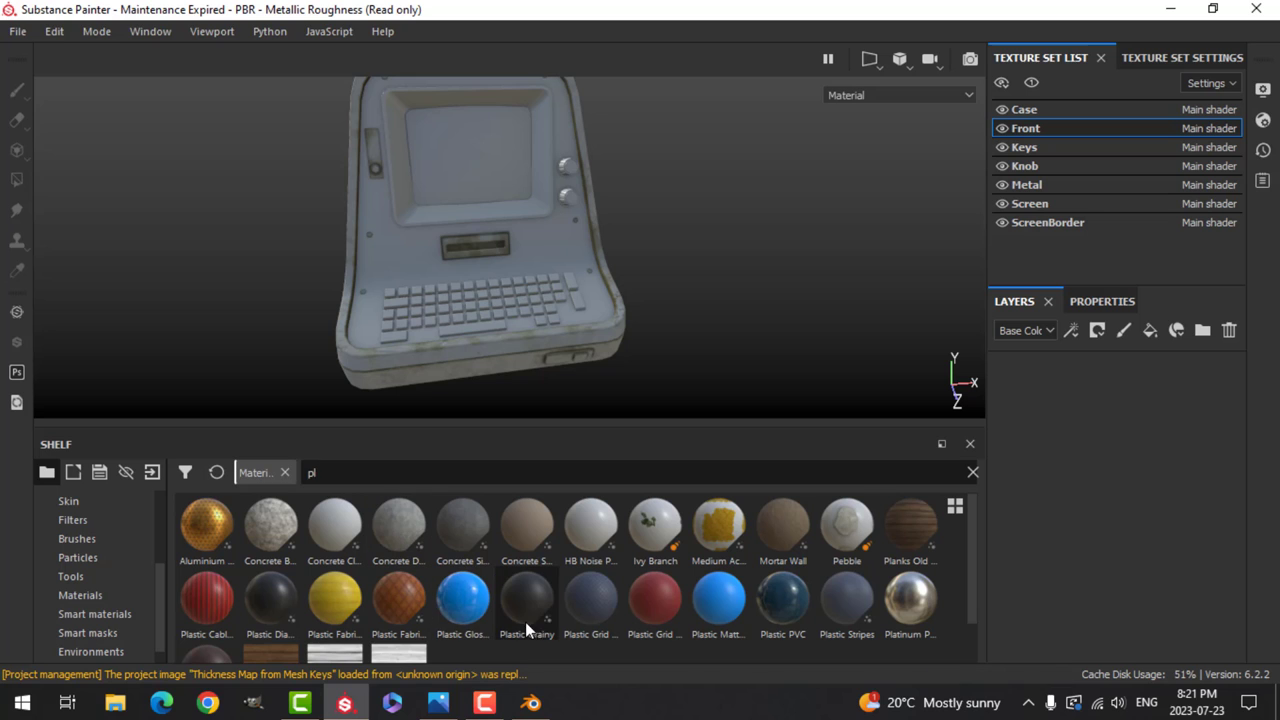
left_click_drag(531, 610, 1030, 455)
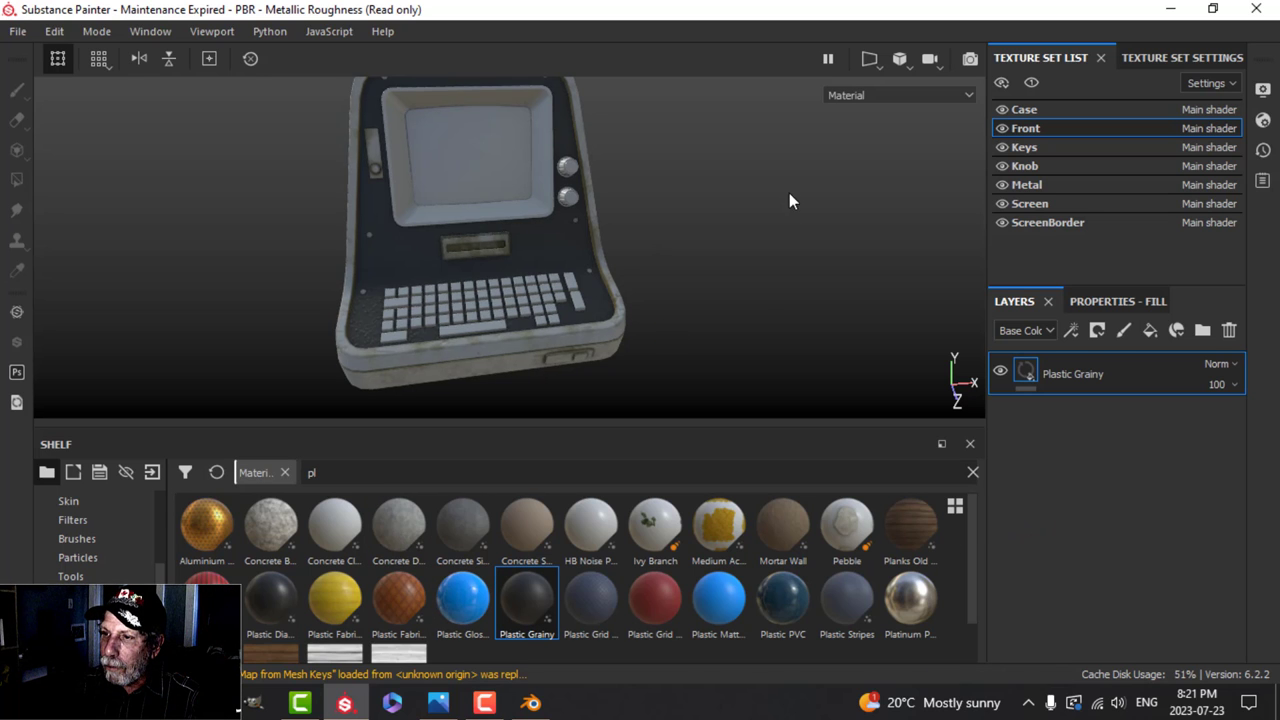
scroll(636, 231, "up", 5)
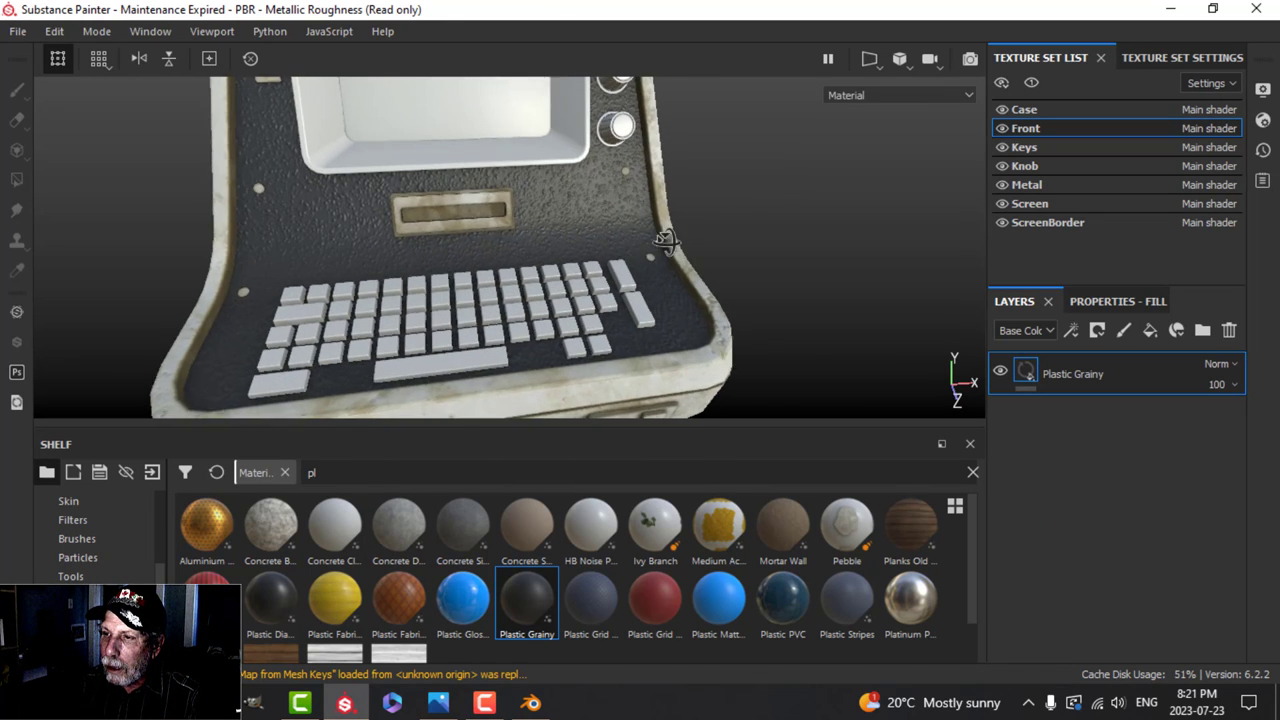
left_click_drag(665, 240, 700, 198, "alt")
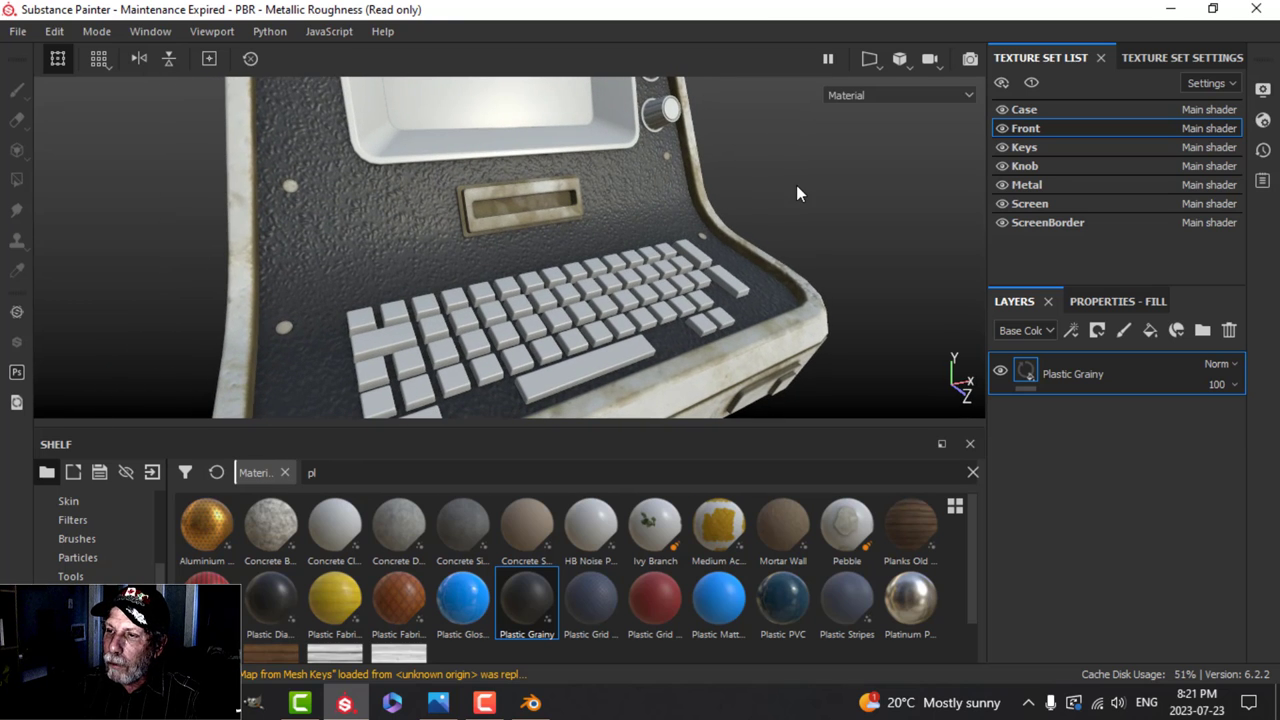
Set the Plastic Grainy layer's projection to Tri-planar projection with a UV scale of 5.
left_click(1092, 300)
scroll(1146, 508, "up", 5)
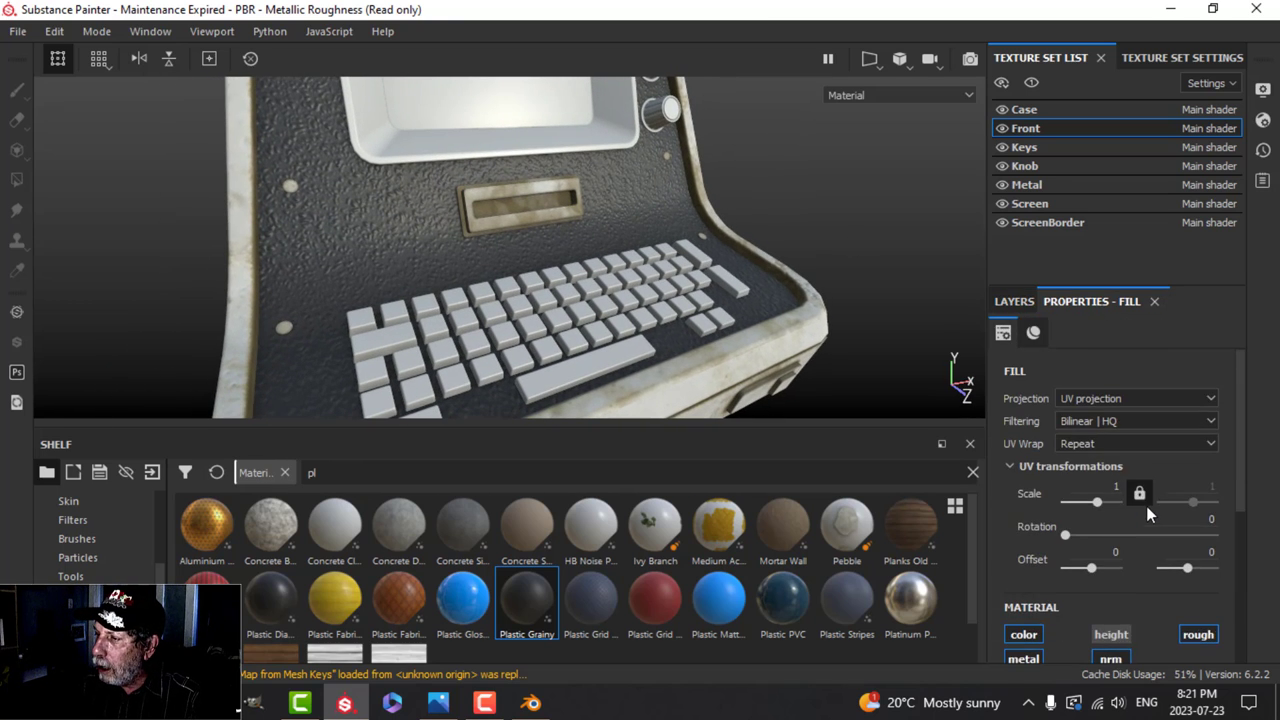
left_click(1117, 398)
left_click(1095, 433)
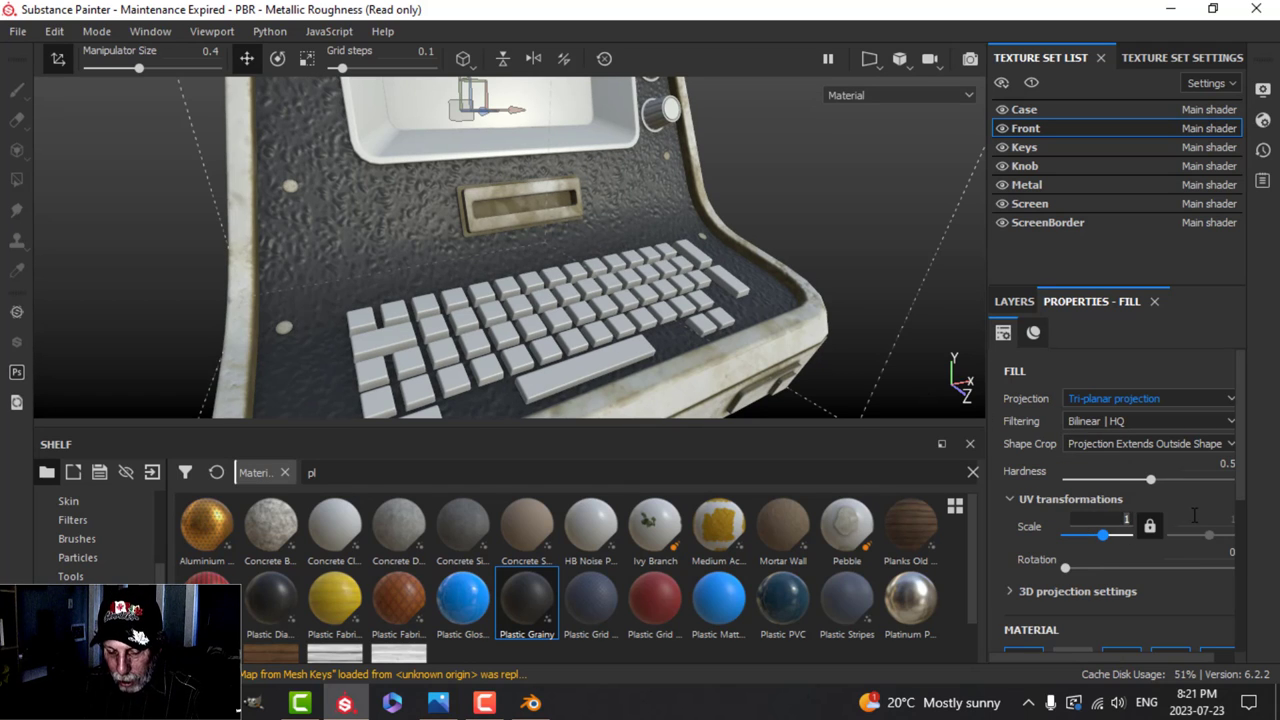
type("5")
key("Return")
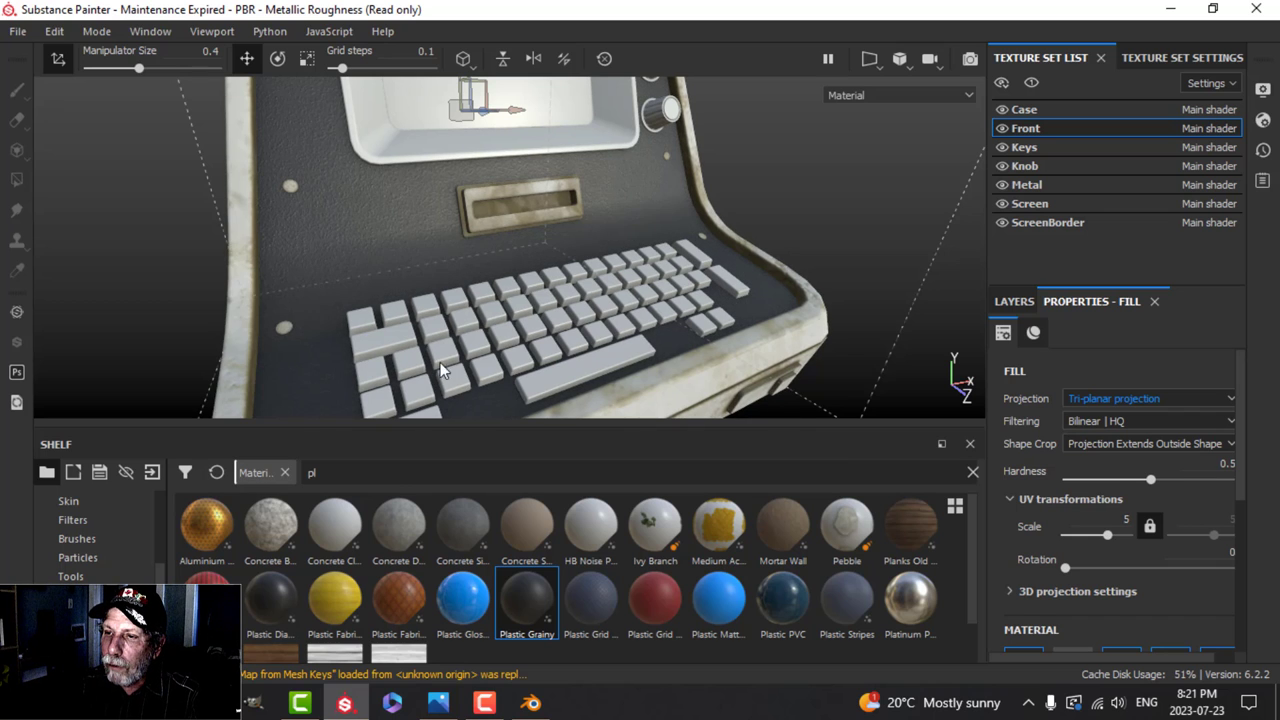
Hide the projection manipulator and examine the plastic grain on the front panel from several distances and angles.
scroll(385, 190, "up", 3)
scroll(440, 258, "down", 3)
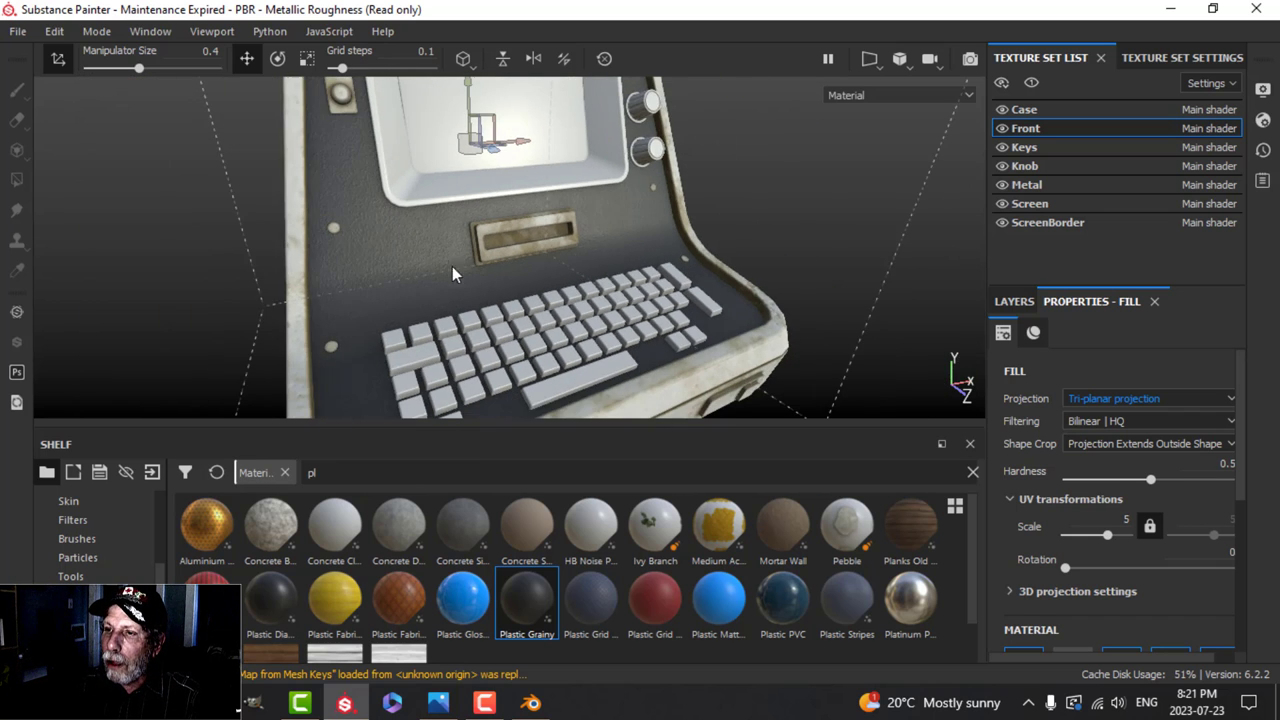
left_click_drag(605, 228, 769, 189, "alt")
scroll(581, 261, "down", 3)
left_click(60, 57)
scroll(735, 213, "up", 4)
scroll(746, 232, "down", 4)
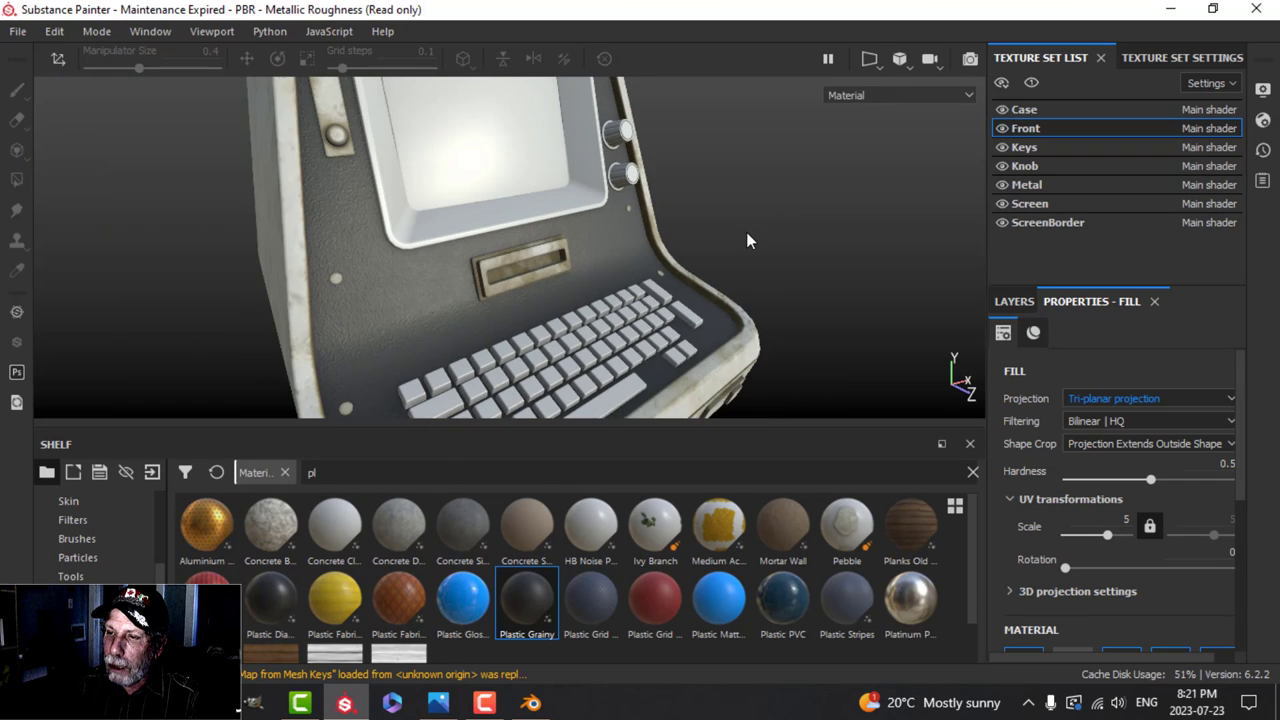
left_click_drag(746, 232, 870, 285, "alt")
left_click(1014, 301)
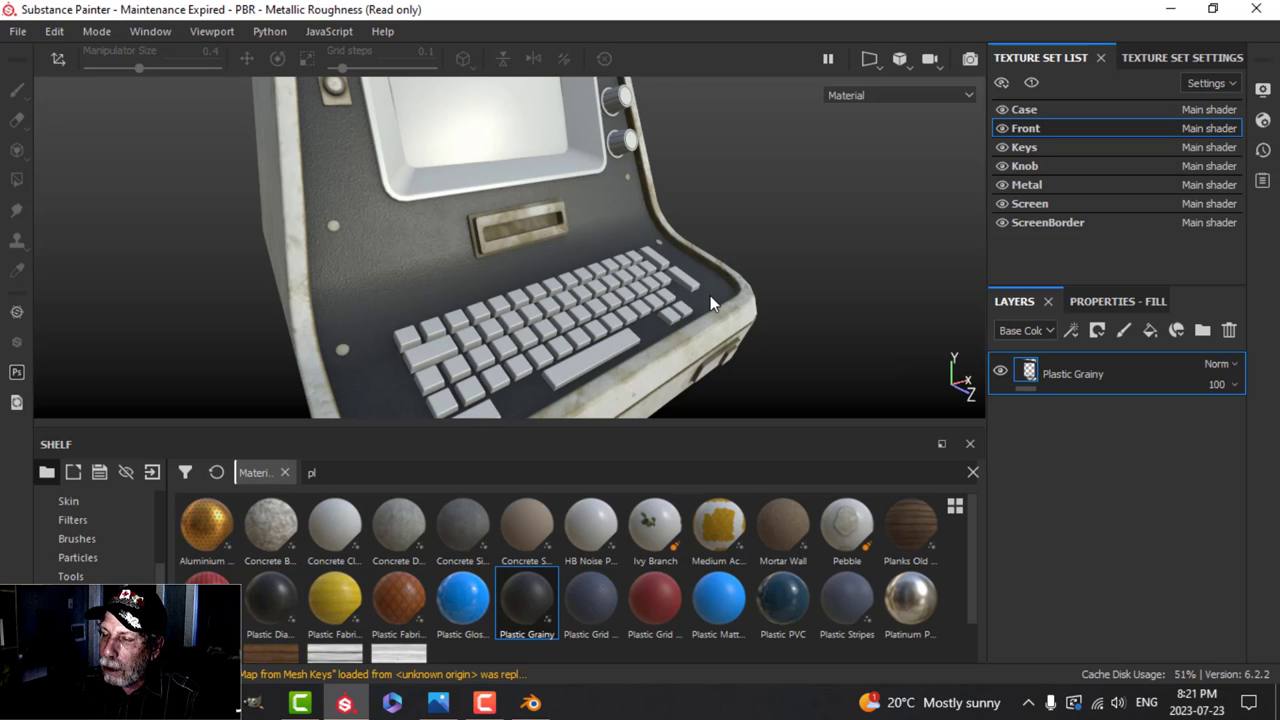
left_click_drag(710, 295, 705, 280, "alt")
Set the Plastic Grainy material's Color parameter to a neutral gray with R, G and B at 0.293.
left_click(1095, 301)
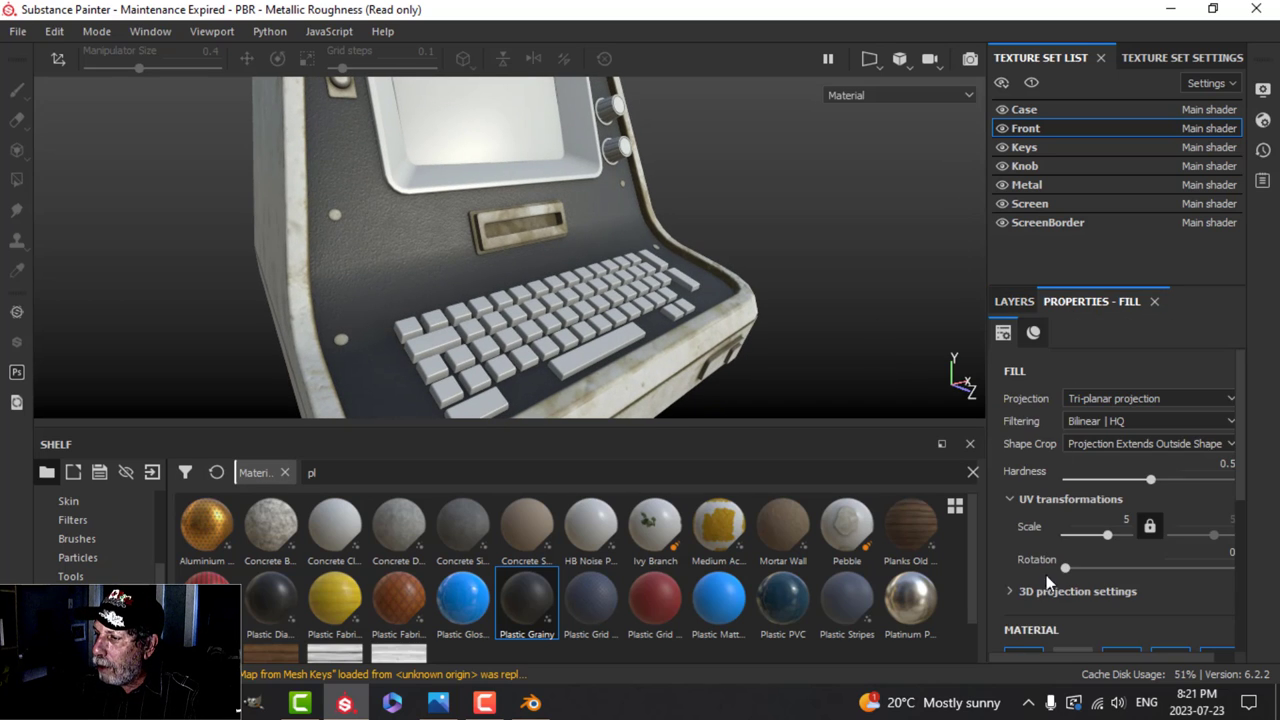
scroll(1046, 575, "down", 5)
left_click(1148, 606)
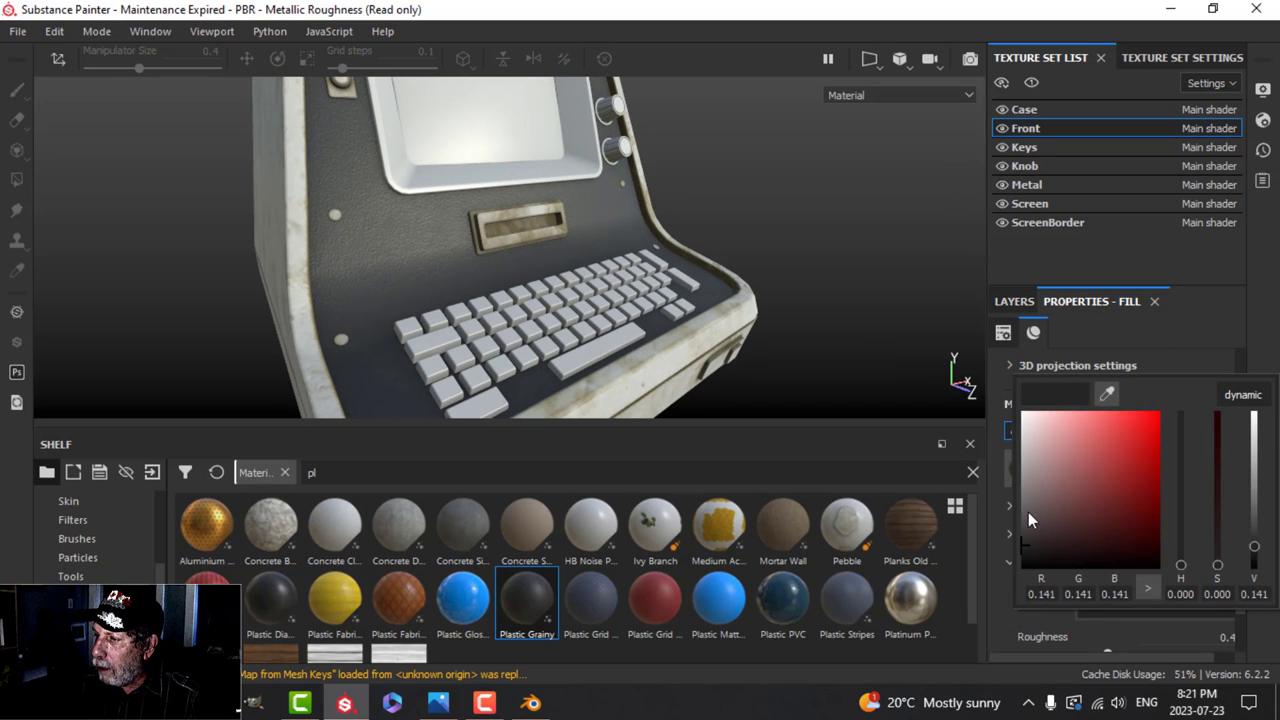
left_click_drag(1028, 512, 1008, 522)
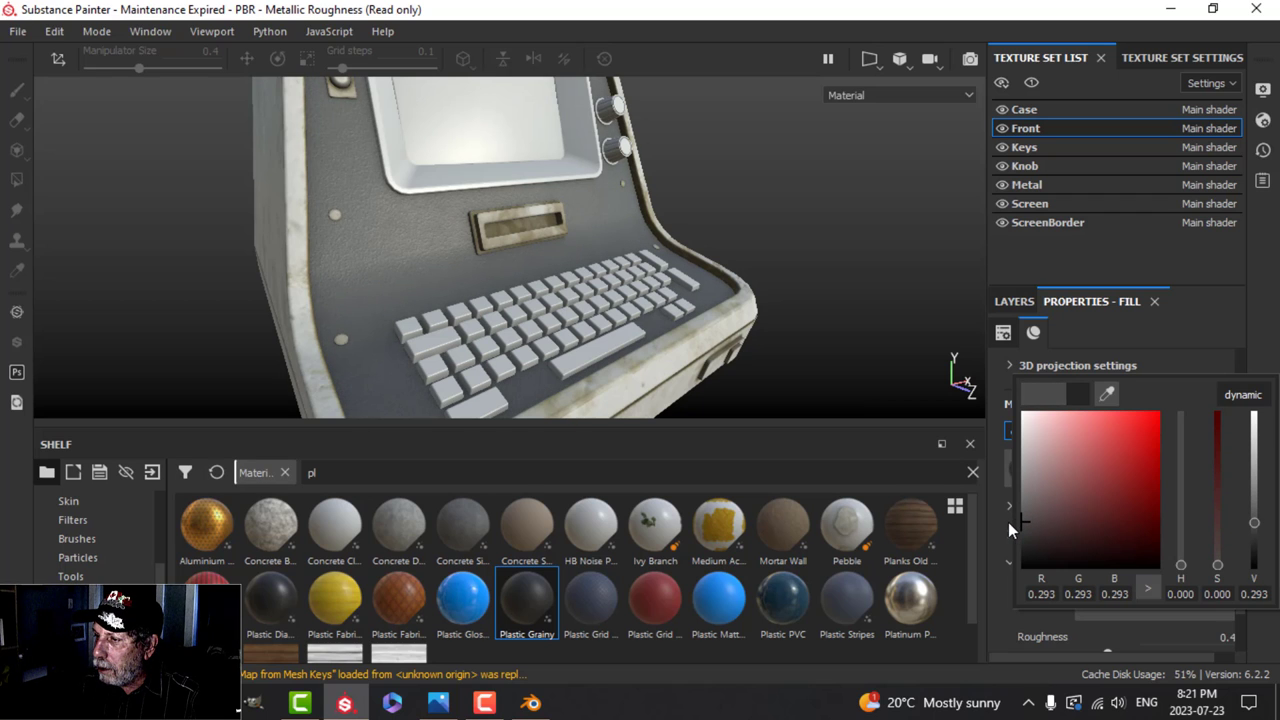
left_click(1246, 305)
scroll(703, 315, "down", 3)
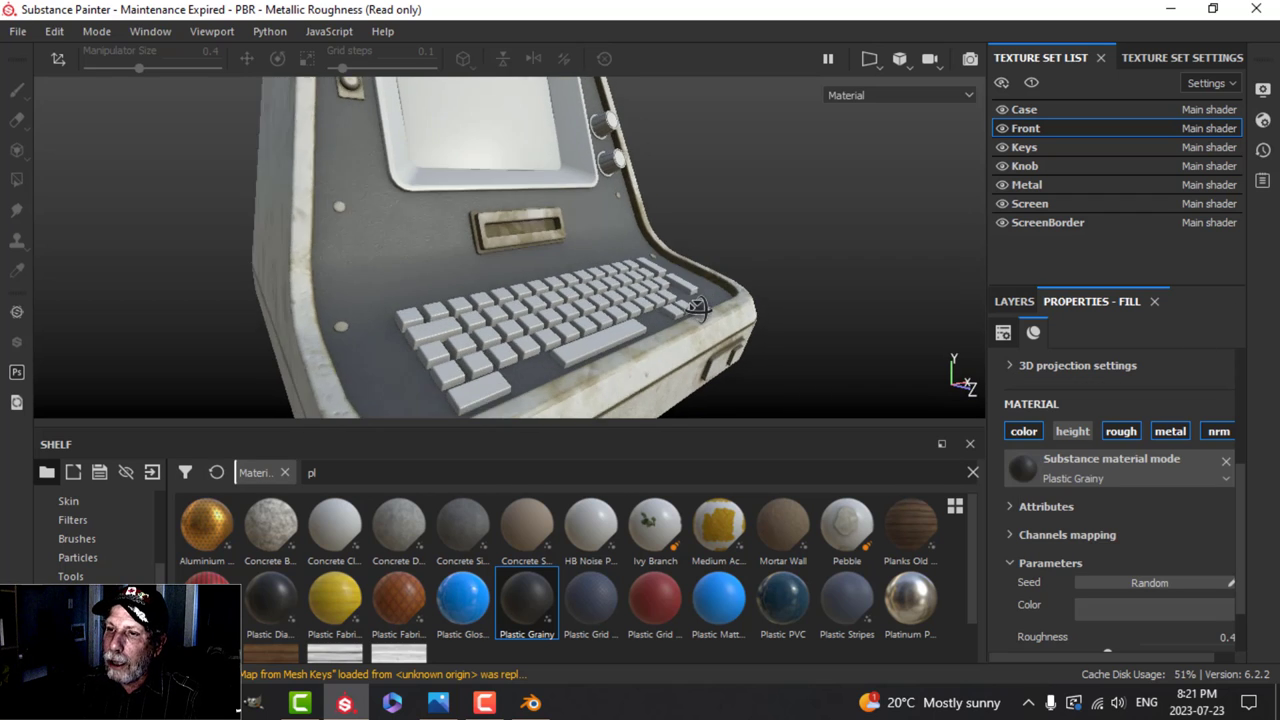
left_click_drag(700, 316, 730, 300, "alt")
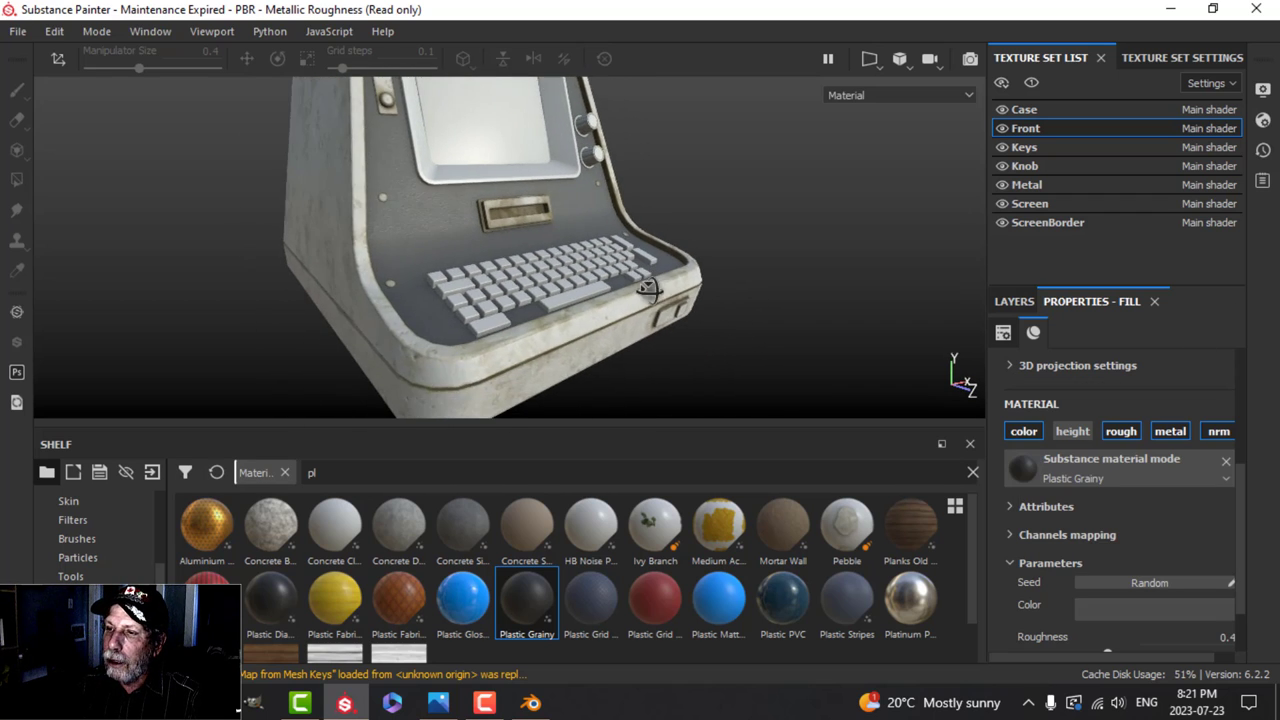
Copy the grunge, dirt and edges layers from the Case texture set.
left_click(1026, 105)
left_click(1014, 301)
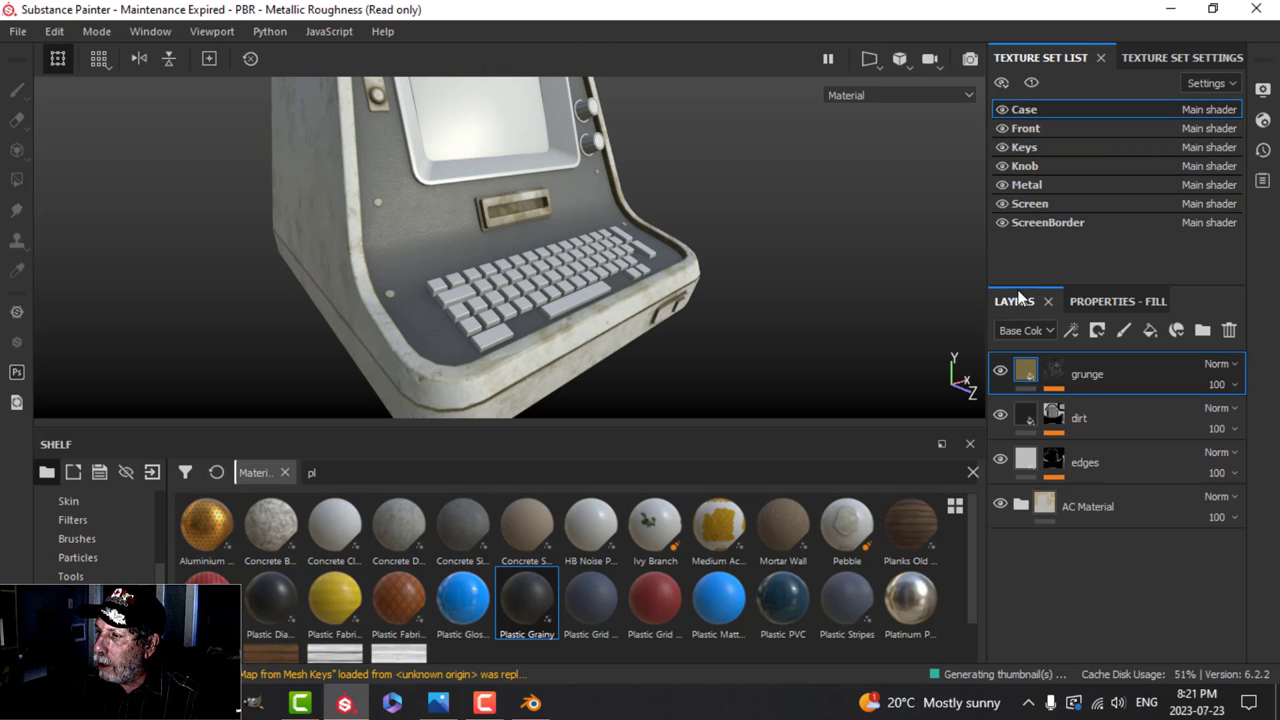
left_click(1097, 472)
left_click(1094, 376, "shift")
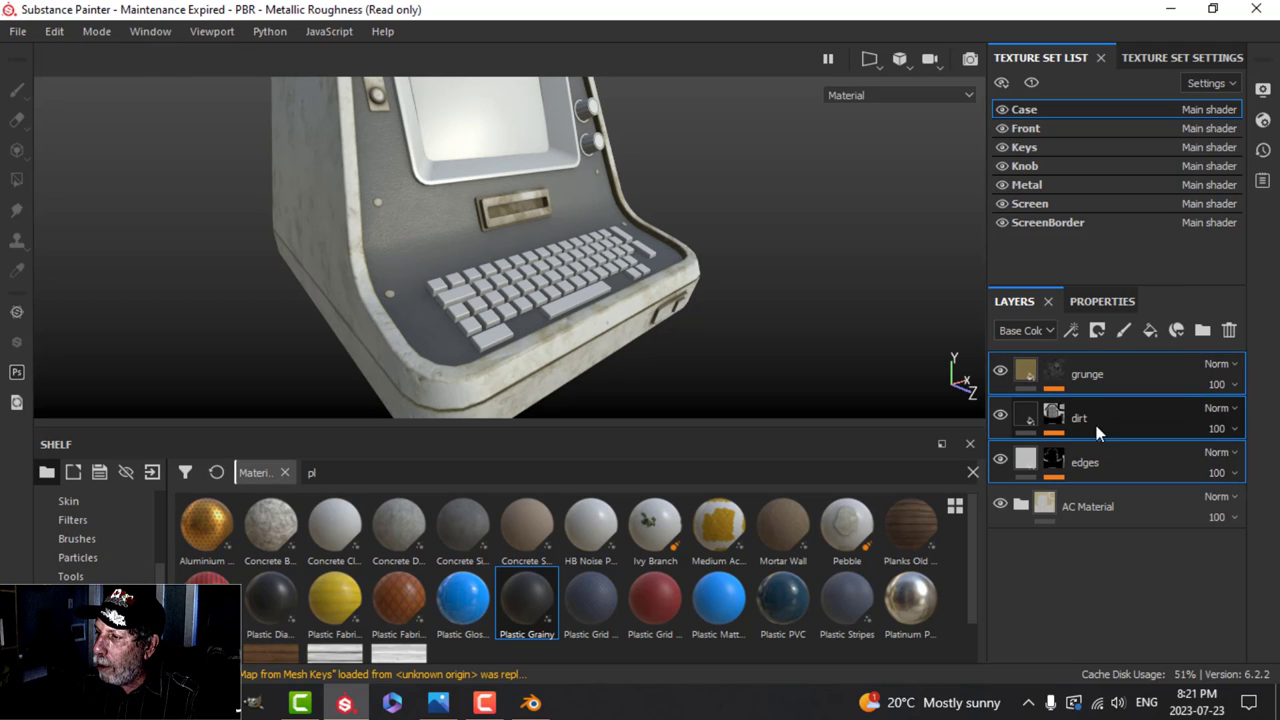
right_click(1095, 463)
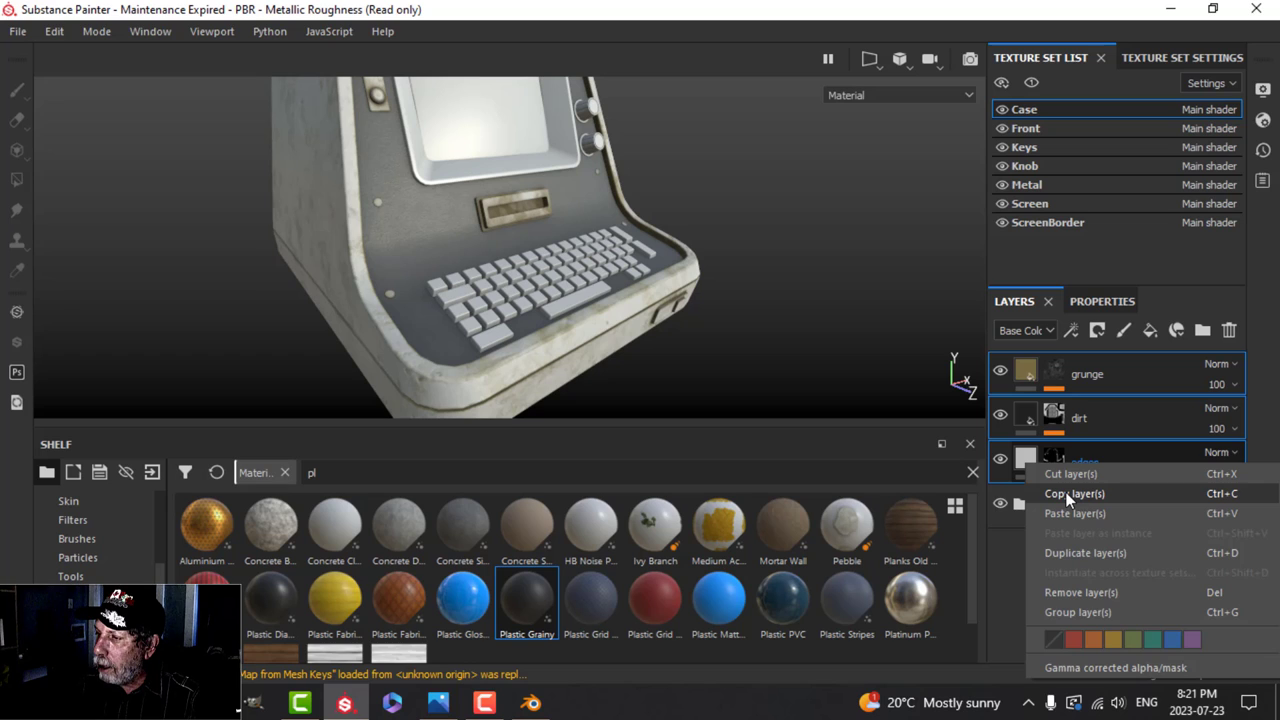
left_click(1067, 493)
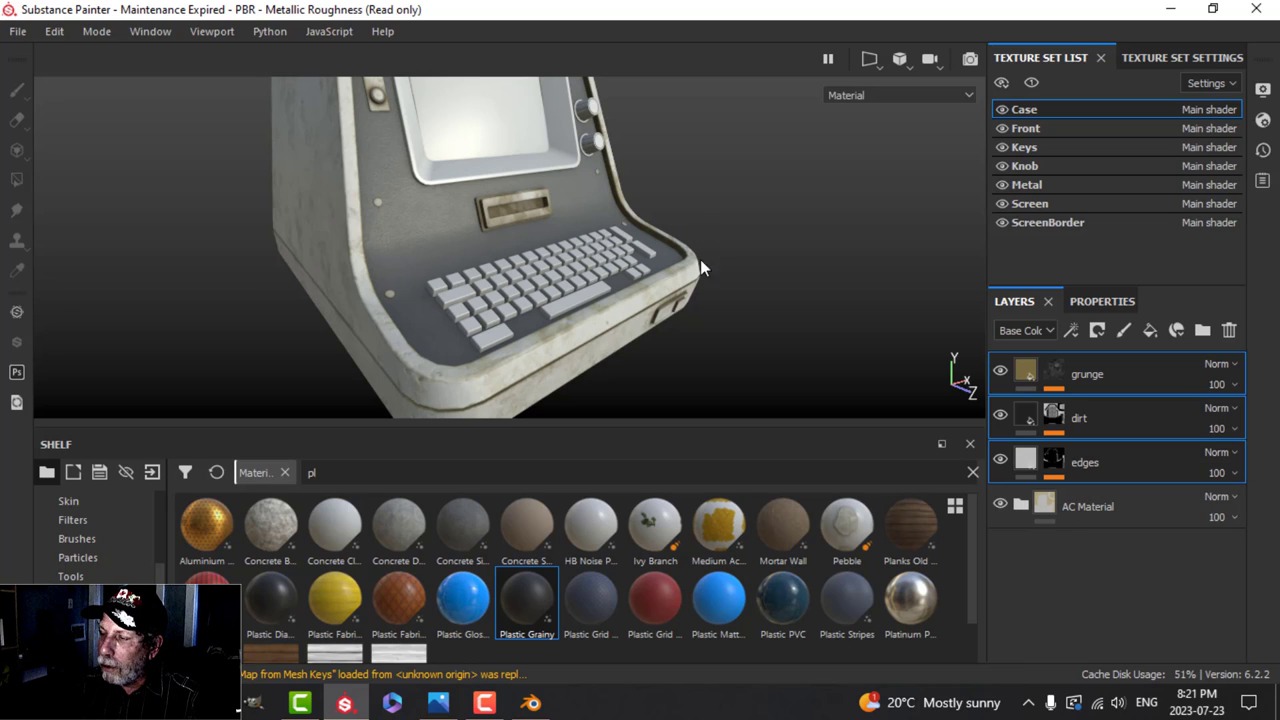
Paste the copied grunge, dirt and edges layers above Plastic Grainy in the Front texture set.
left_click(1038, 130)
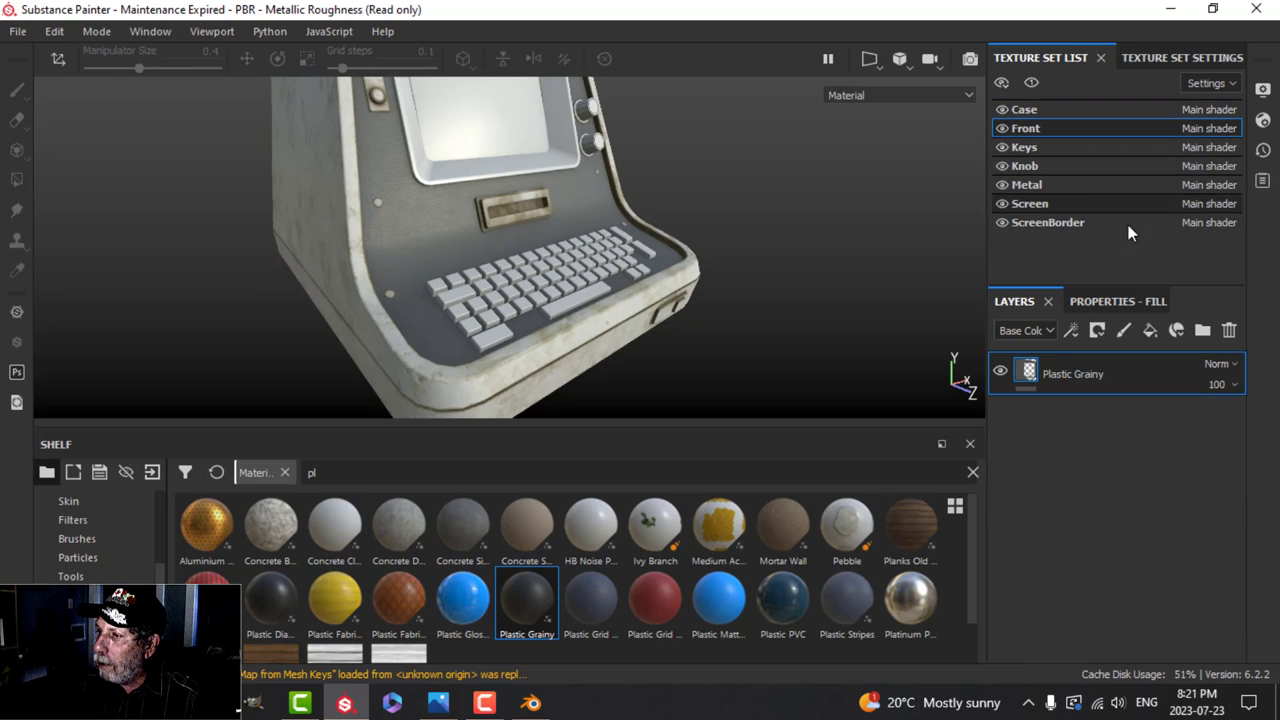
right_click(1098, 454)
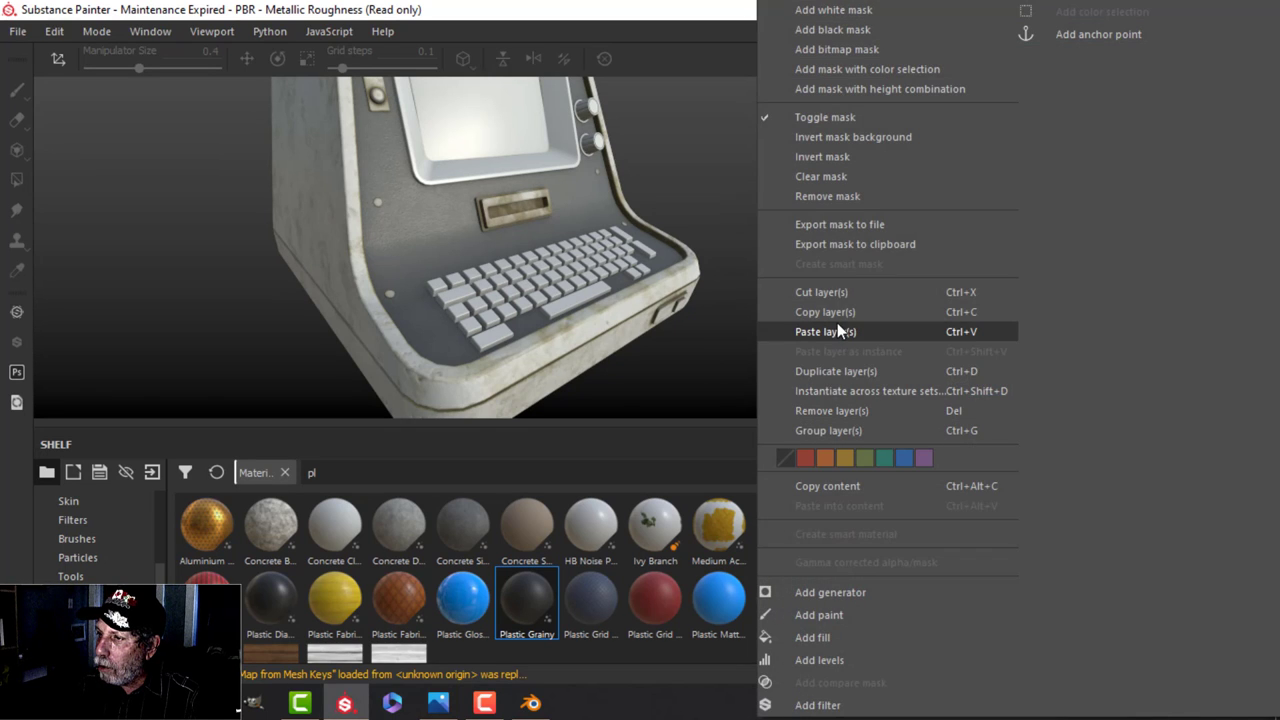
left_click(836, 327)
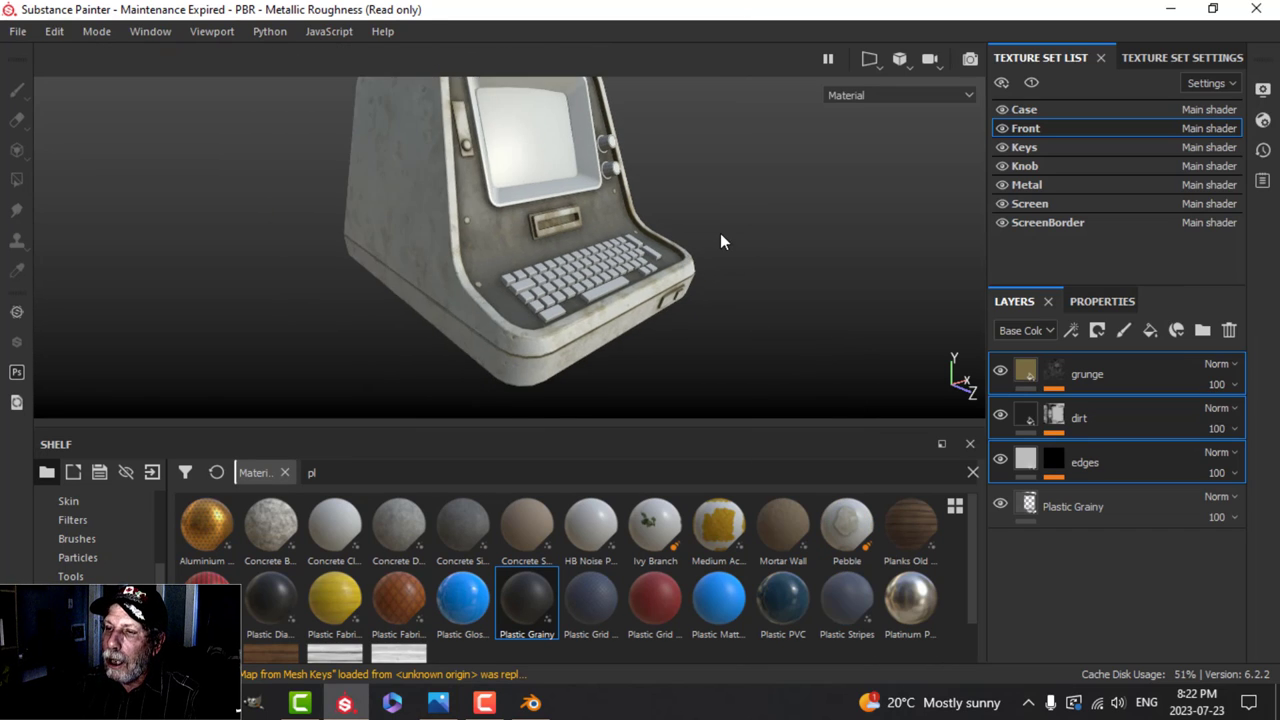
Examine the grunge and dirt on the front panel around the slot, keyboard and screws, close up and from several angles.
left_click_drag(720, 233, 646, 246, "alt")
left_click_drag(365, 275, 465, 286, "alt")
scroll(476, 325, "up", 3)
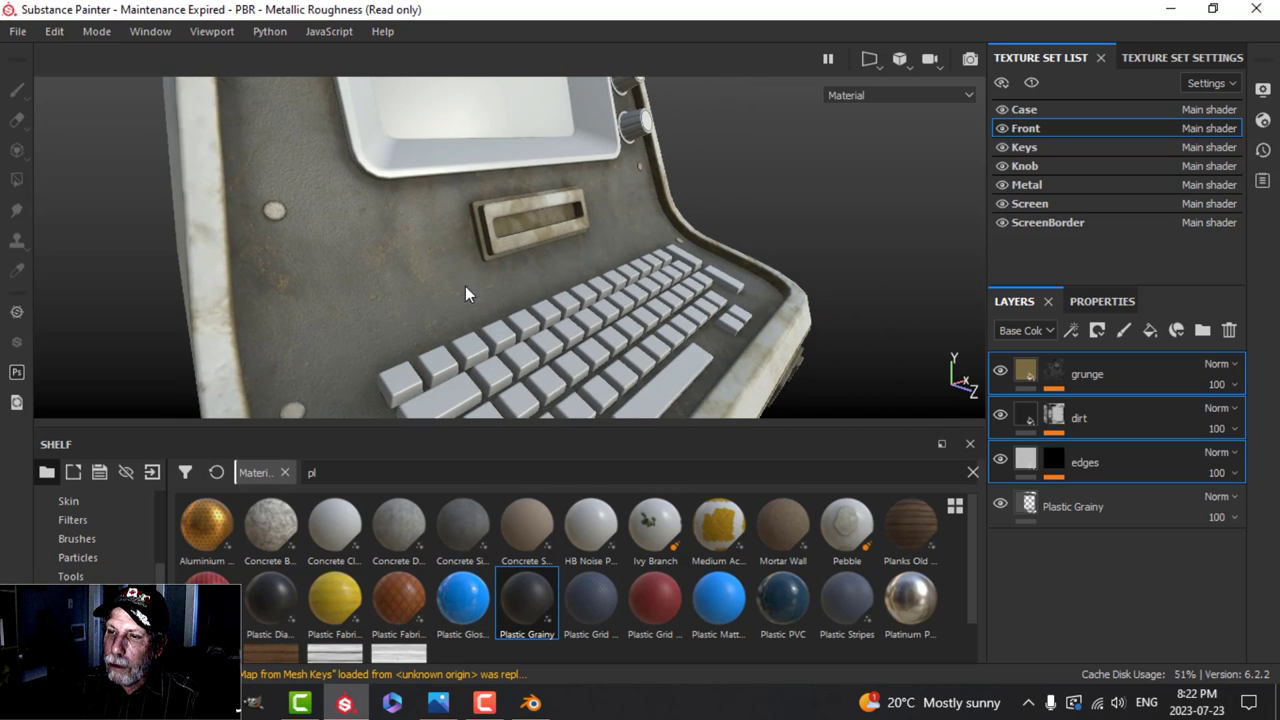
scroll(465, 286, "up", 3)
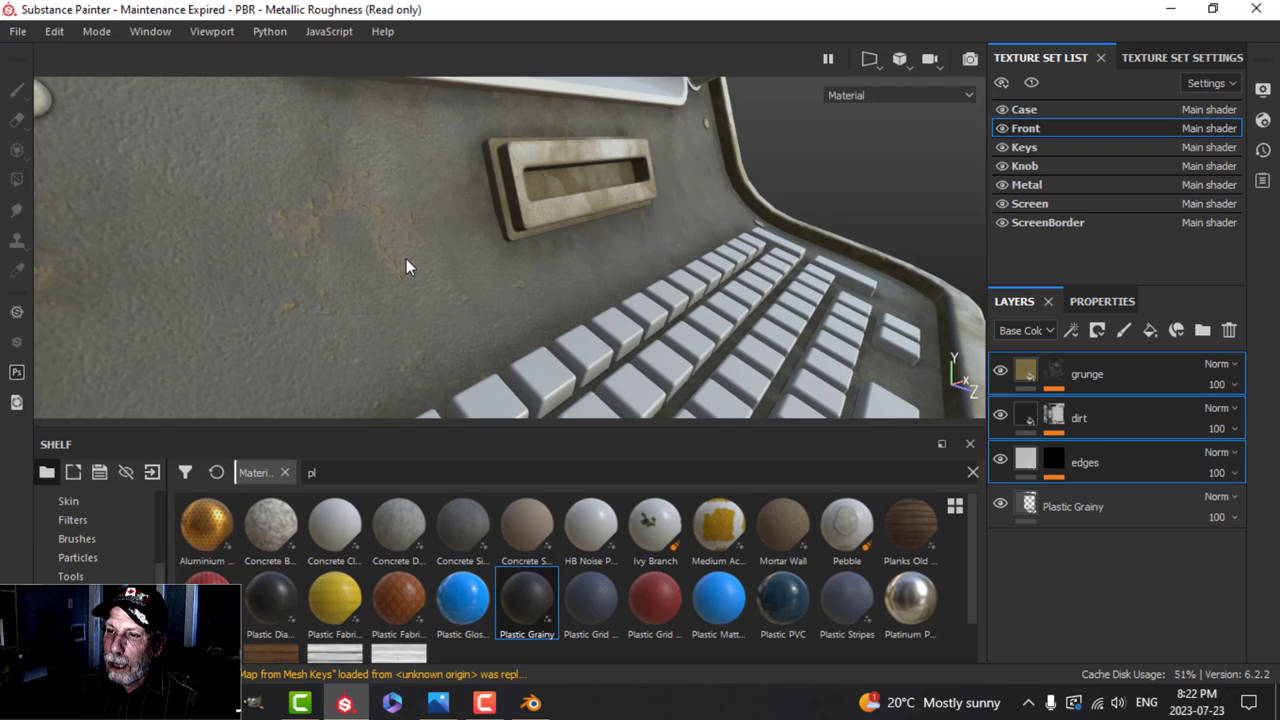
scroll(406, 259, "down", 2)
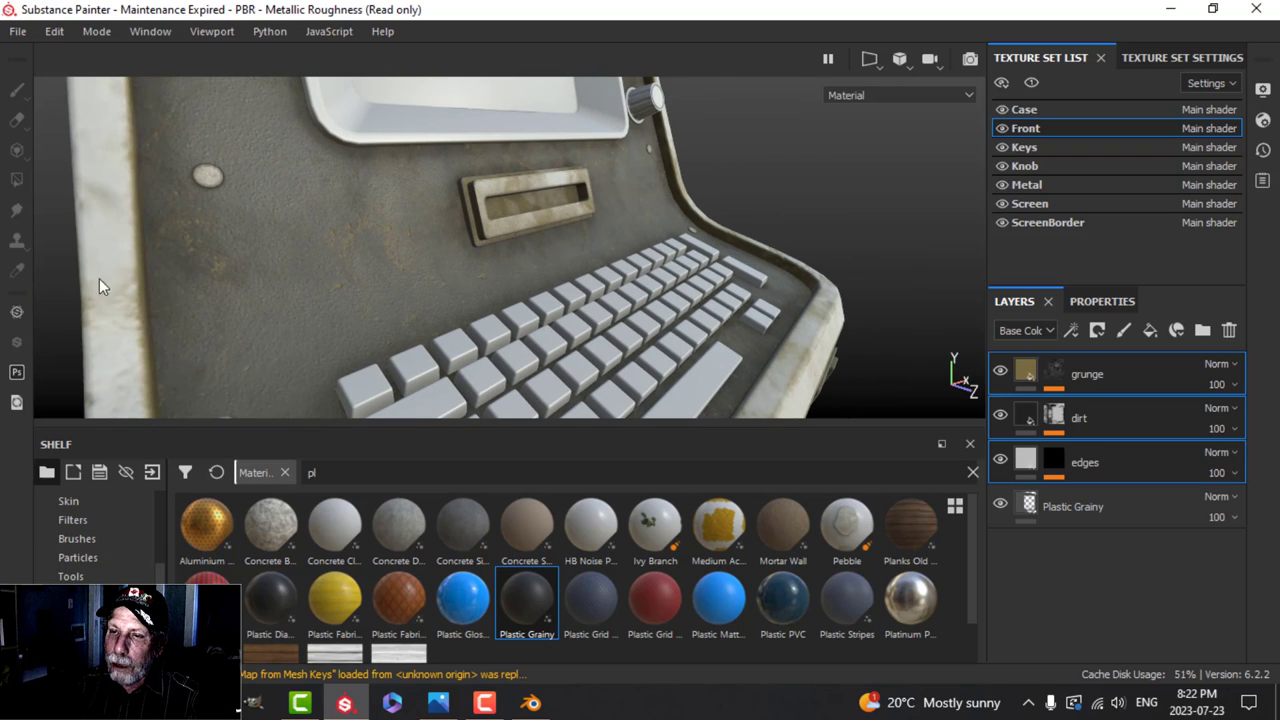
scroll(392, 254, "up", 2)
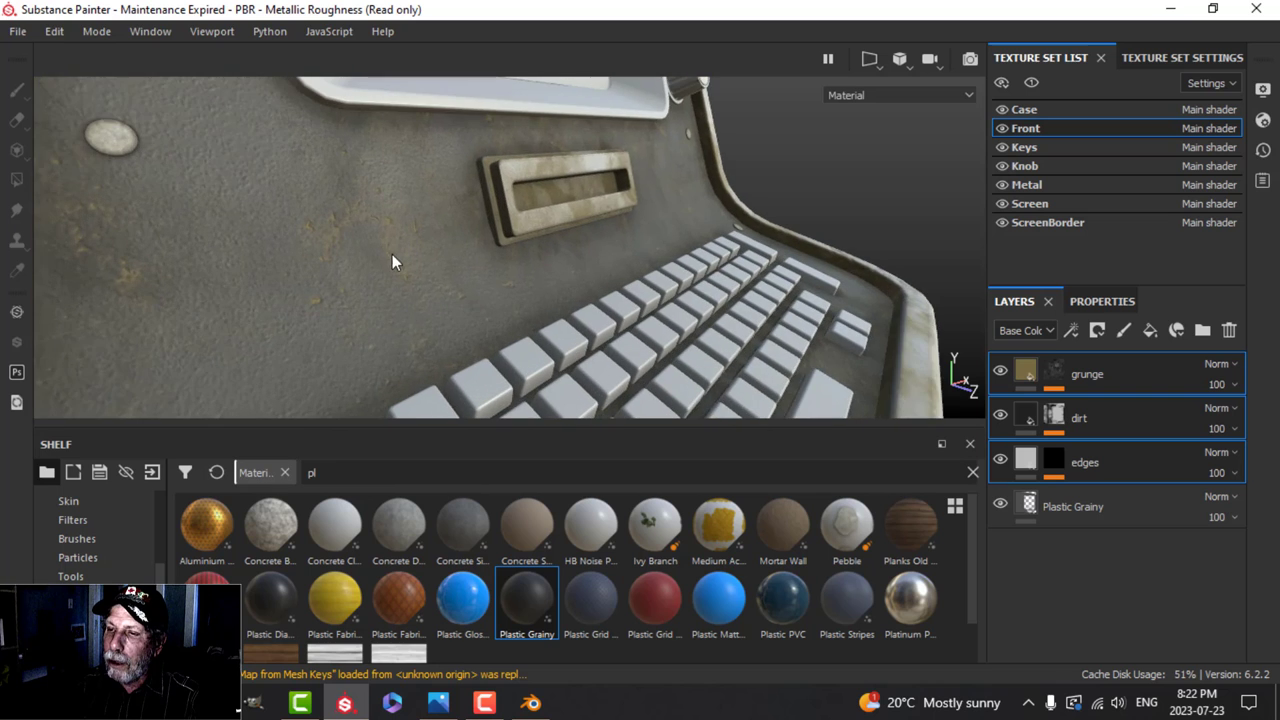
left_click_drag(480, 266, 416, 278, "alt")
scroll(416, 278, "down", 2)
scroll(416, 278, "down", 1)
scroll(540, 286, "down", 2)
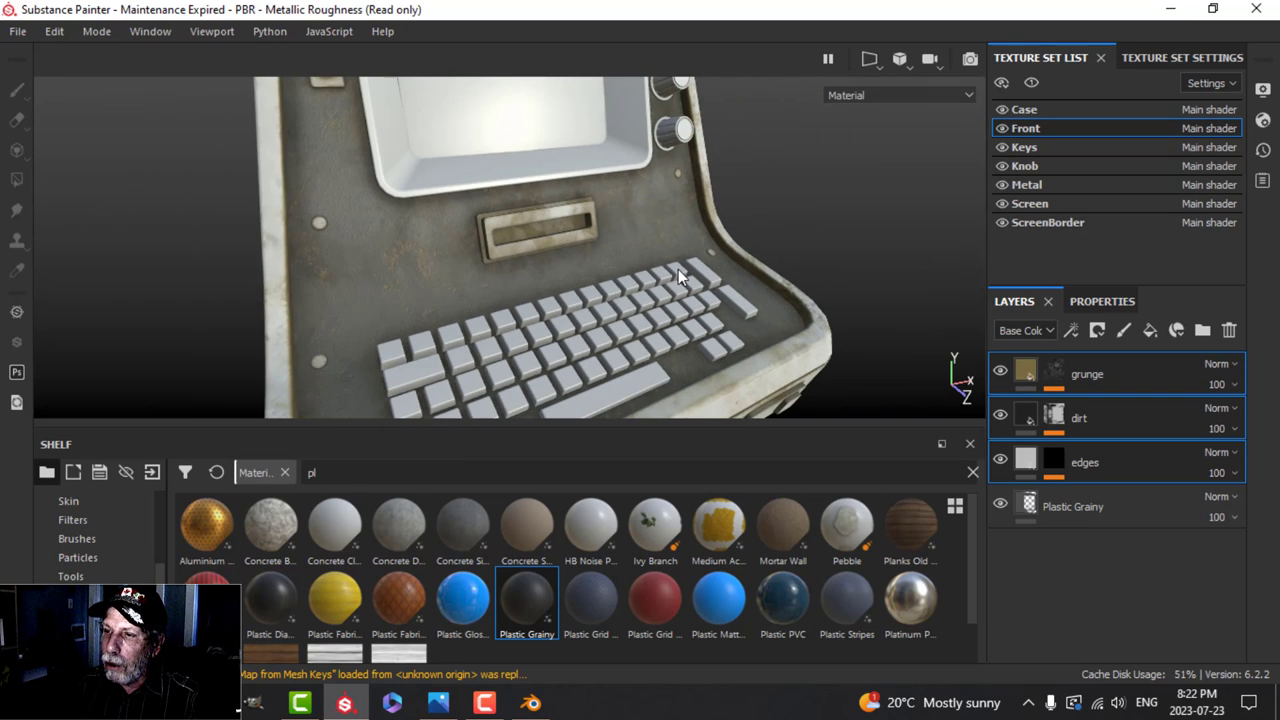
middle_click_drag(678, 269, 620, 266, "alt")
scroll(670, 243, "down", 2)
left_click_drag(704, 251, 699, 325, "alt")
middle_click_drag(699, 325, 729, 243, "alt")
scroll(707, 269, "up", 2)
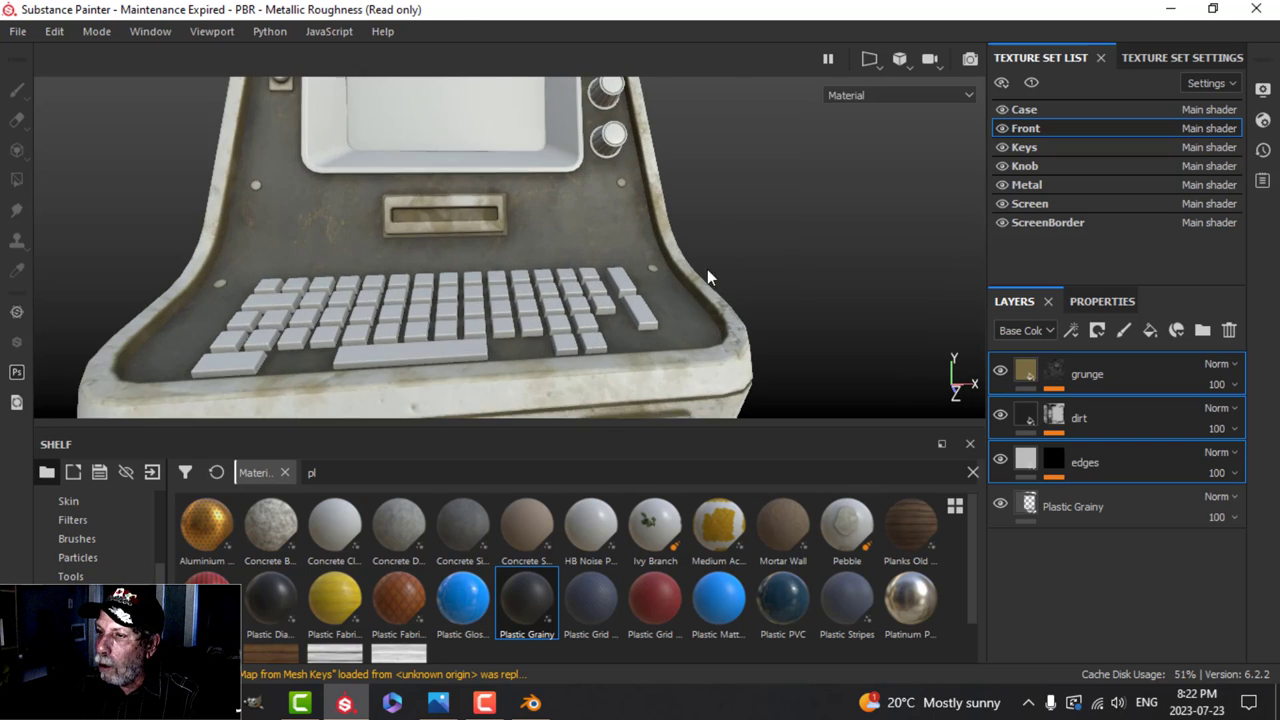
middle_click_drag(554, 283, 559, 240, "alt")
left_click_drag(560, 247, 660, 258, "alt")
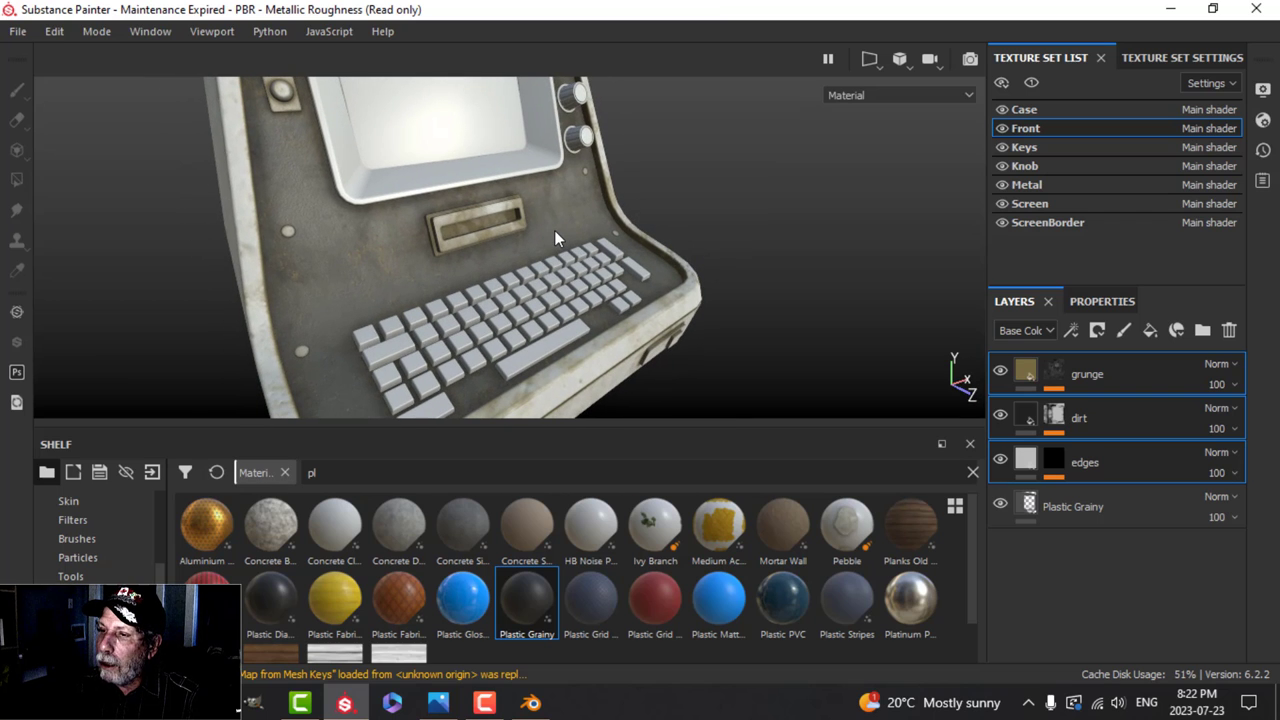
left_click_drag(552, 232, 548, 232, "alt")
left_click_drag(772, 233, 838, 238, "alt")
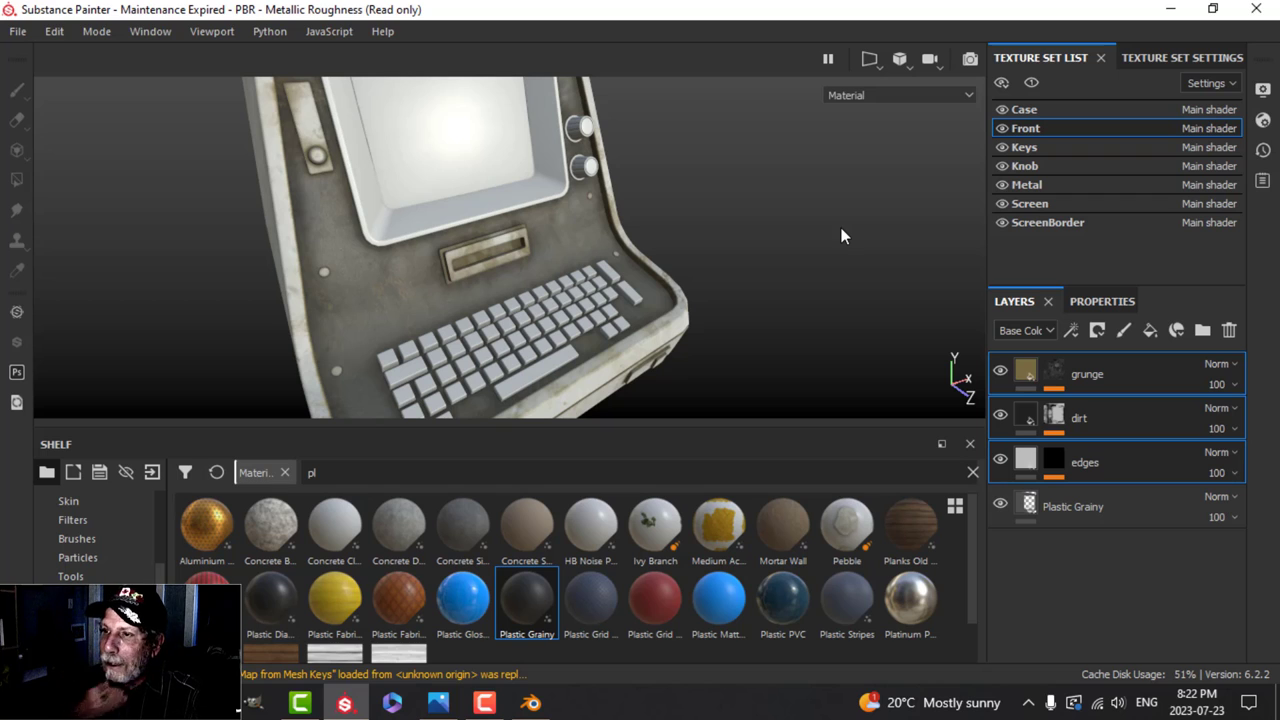
Replace the default paint layer of the Knob texture set with the Plastic Matte Pure material.
left_click(1022, 167)
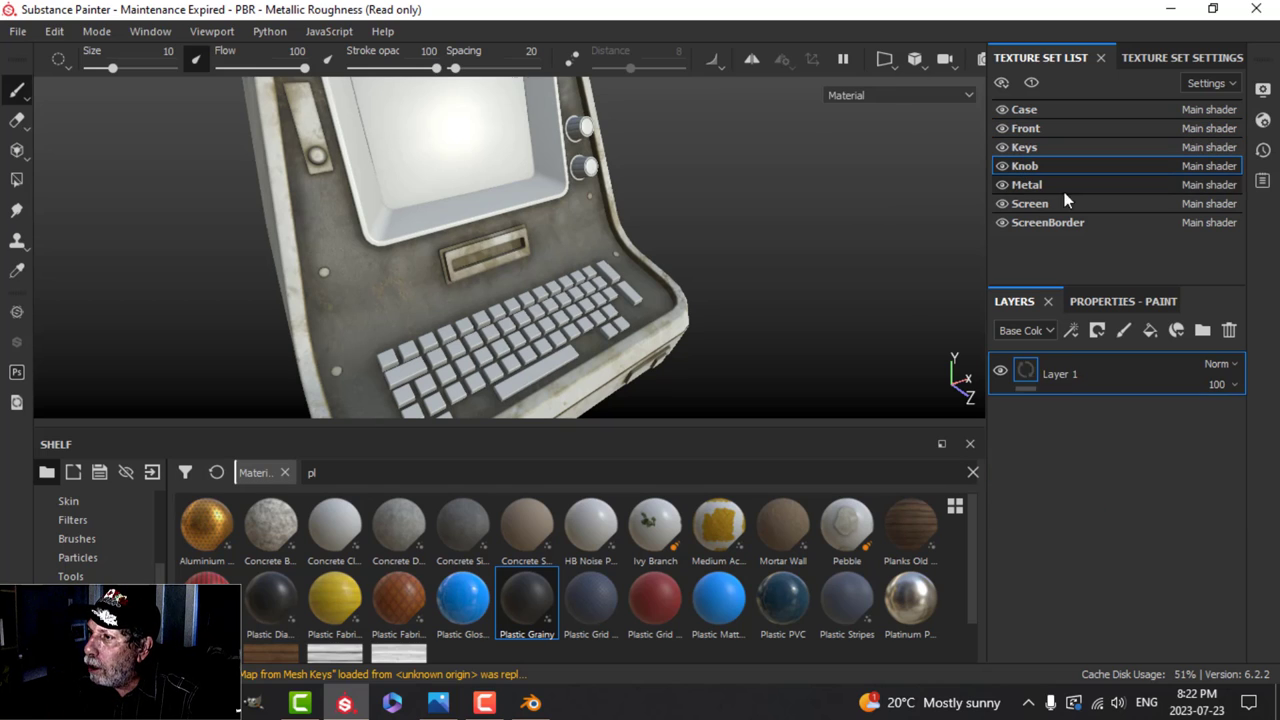
left_click(1229, 330)
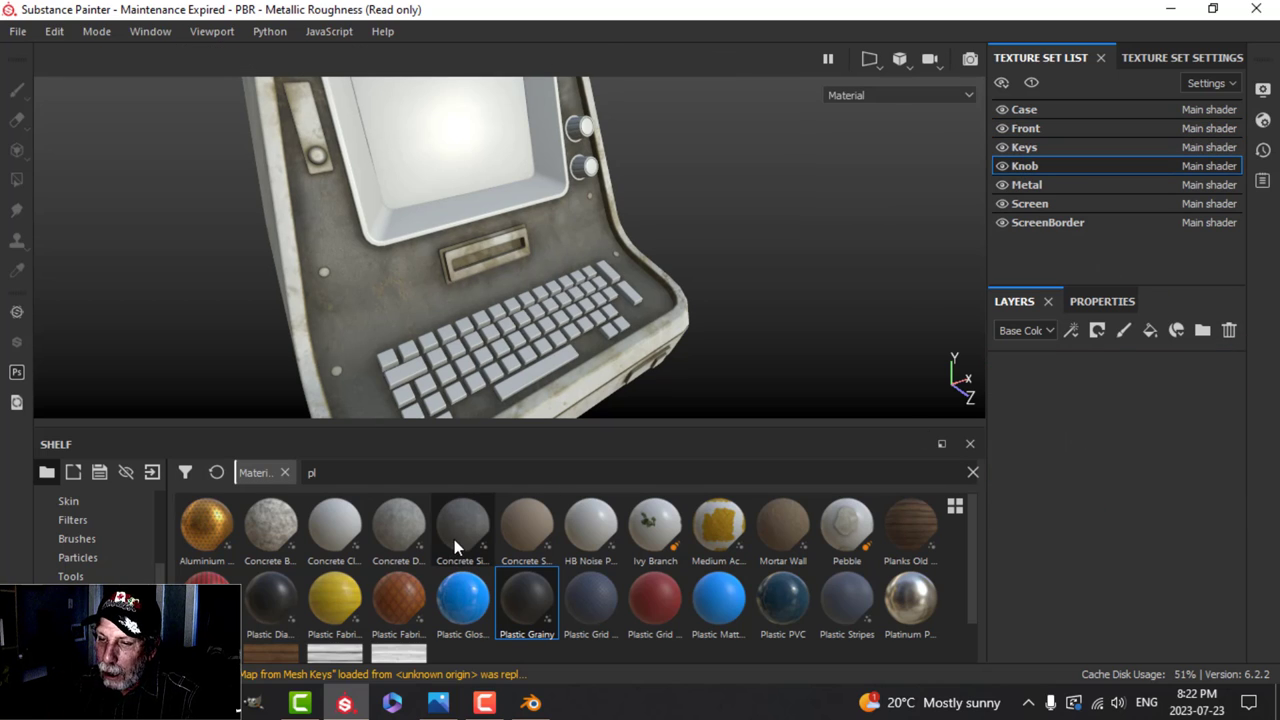
left_click_drag(717, 606, 1105, 465)
Set the base color of the knobs' Plastic Matte Pure layer to near-black with R, G and B at 0.020.
middle_click_drag(728, 238, 714, 364, "alt")
scroll(746, 263, "up", 3)
left_click_drag(761, 332, 746, 320, "alt")
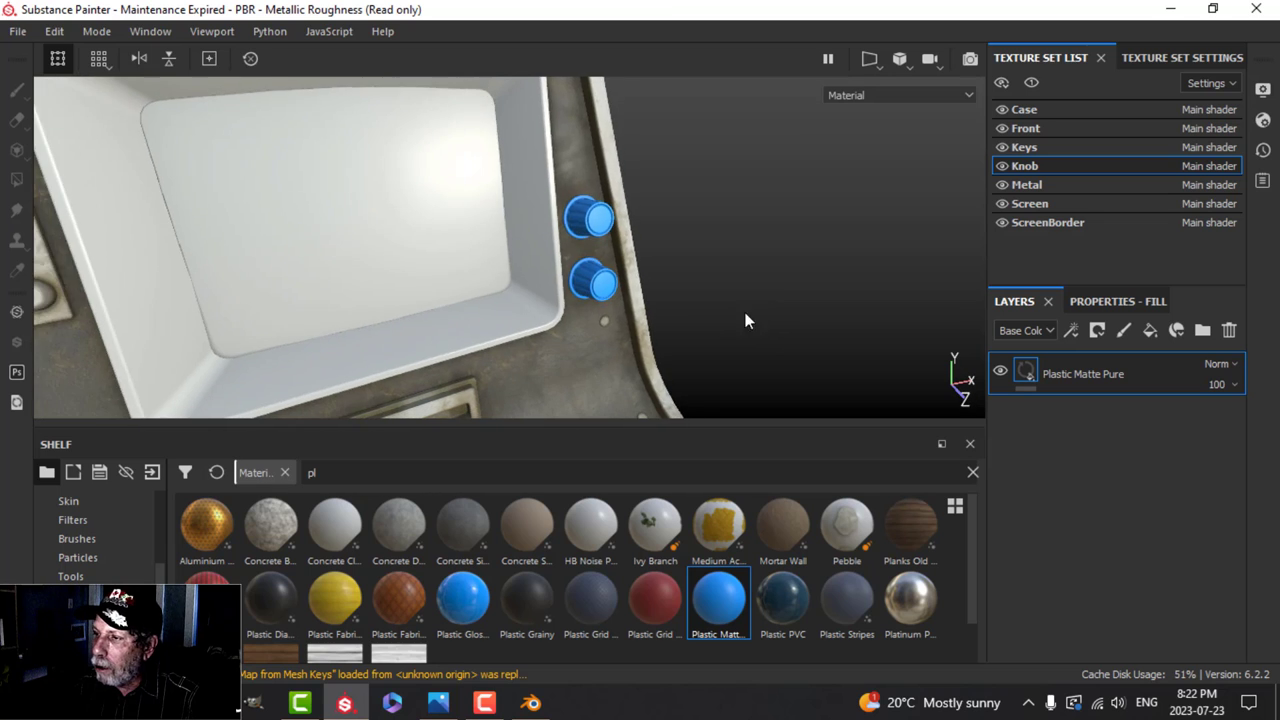
scroll(760, 314, "up", 3)
middle_click_drag(770, 308, 662, 364, "alt")
left_click(1089, 392)
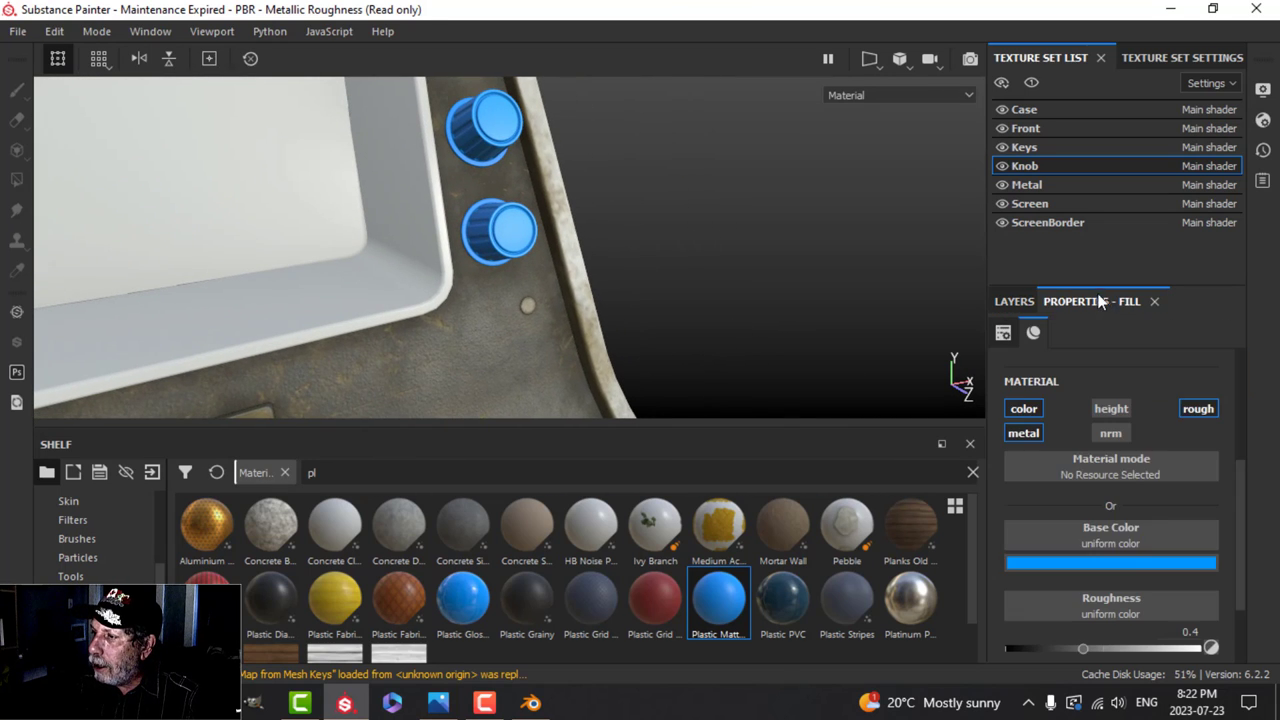
left_click(1095, 568)
left_click(1031, 492)
left_click_drag(1028, 496, 1018, 500)
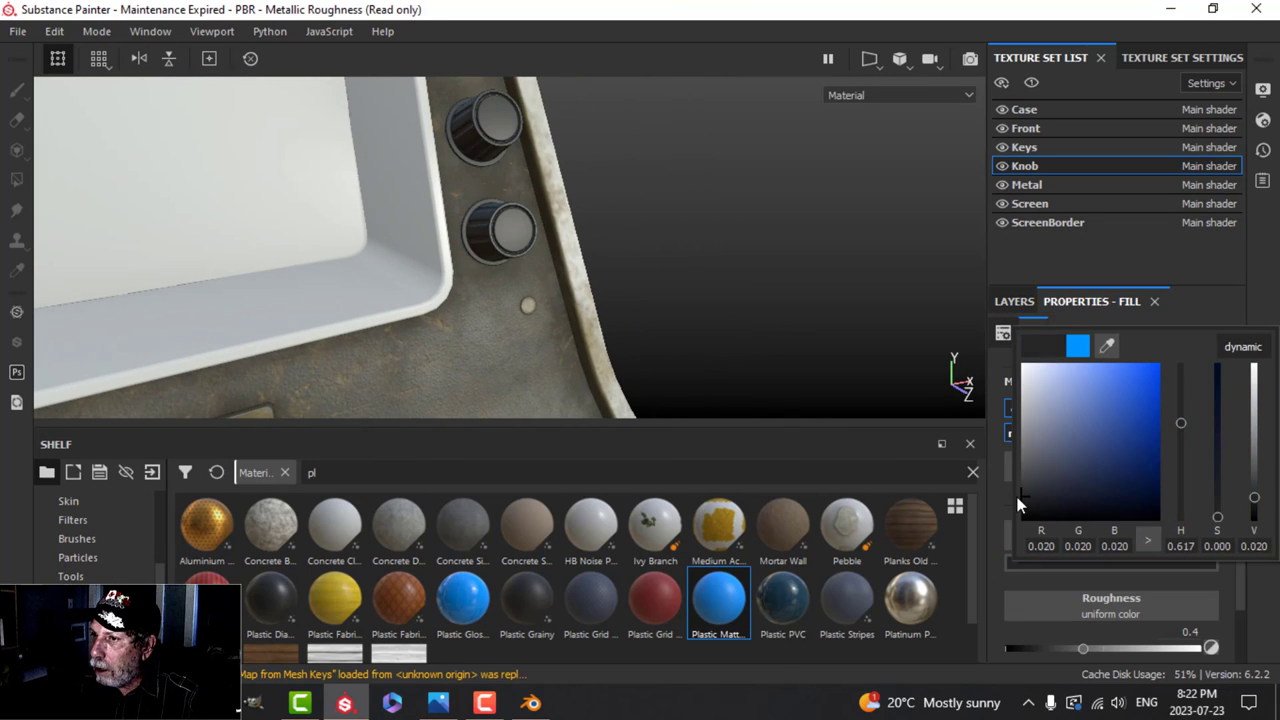
left_click(691, 294)
Examine the dark plastic on the lower knob close up and look through its layer's fill properties.
left_click_drag(676, 289, 651, 289, "alt")
scroll(651, 289, "up", 4)
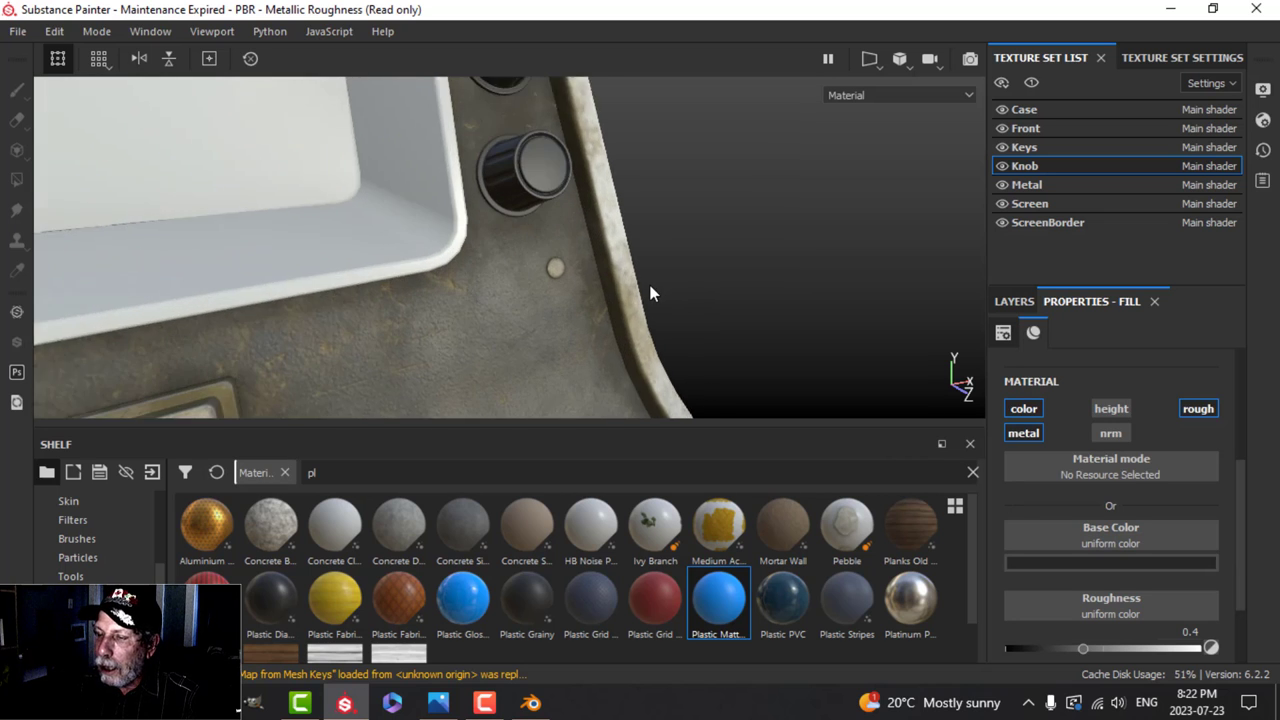
middle_click_drag(651, 289, 631, 269, "alt")
left_click_drag(631, 270, 610, 334, "alt")
left_click(1011, 301)
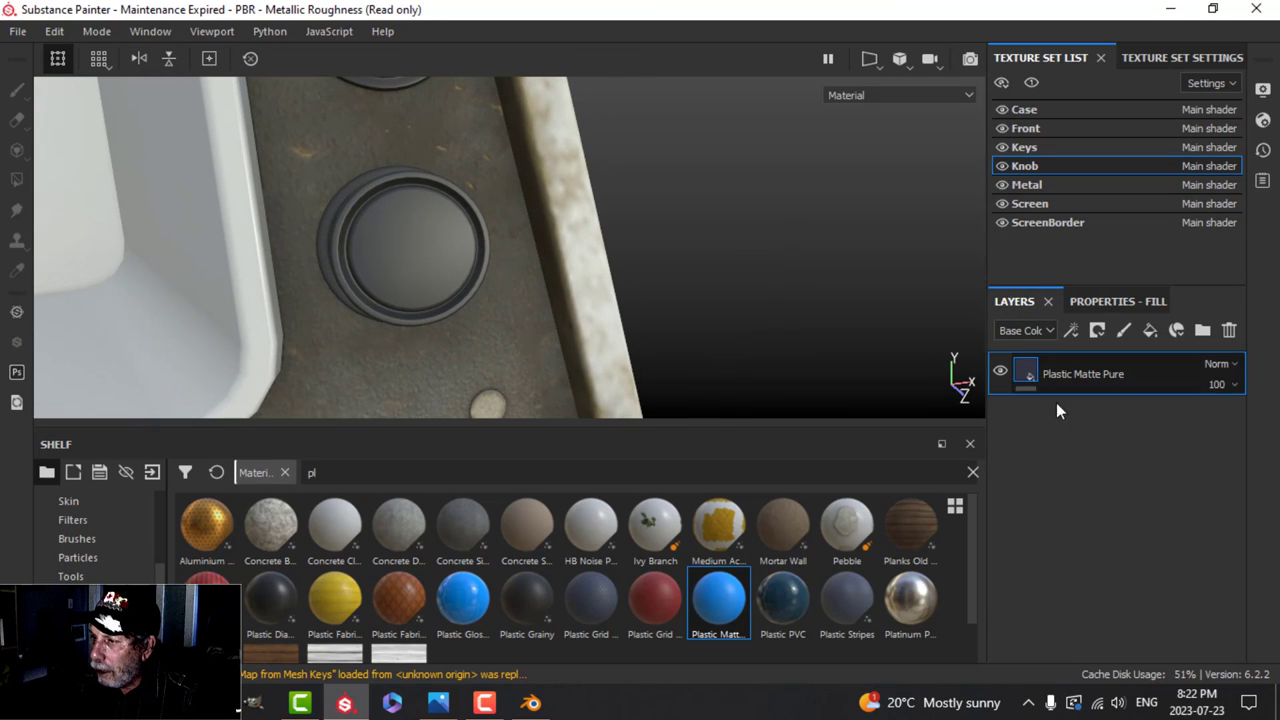
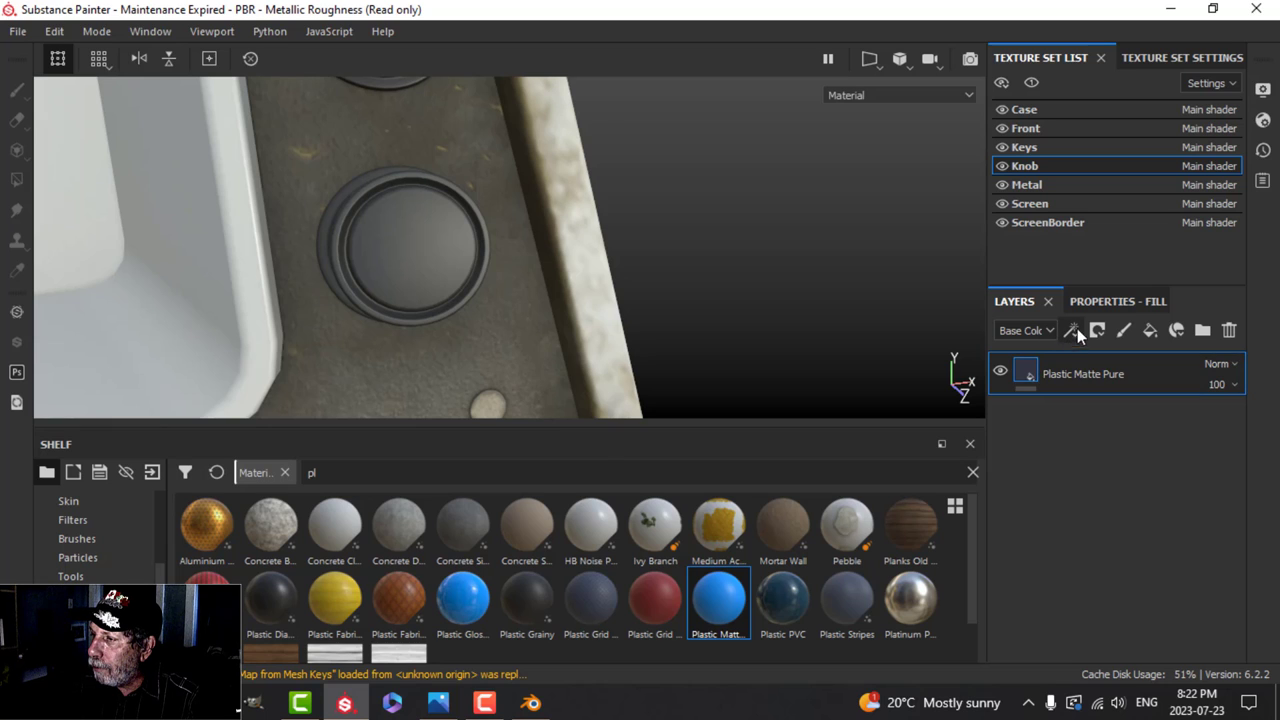
left_click(1095, 301)
scroll(1078, 517, "down", 2)
scroll(1078, 501, "up", 5)
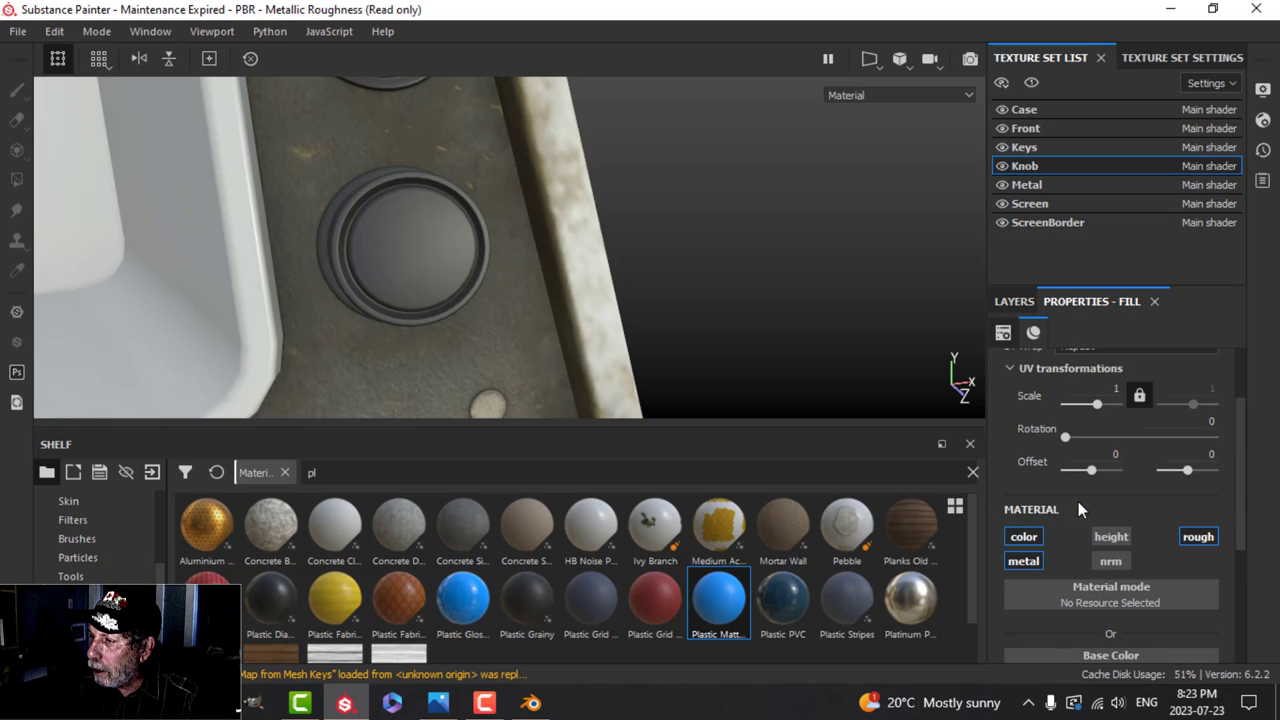
left_click(1014, 301)
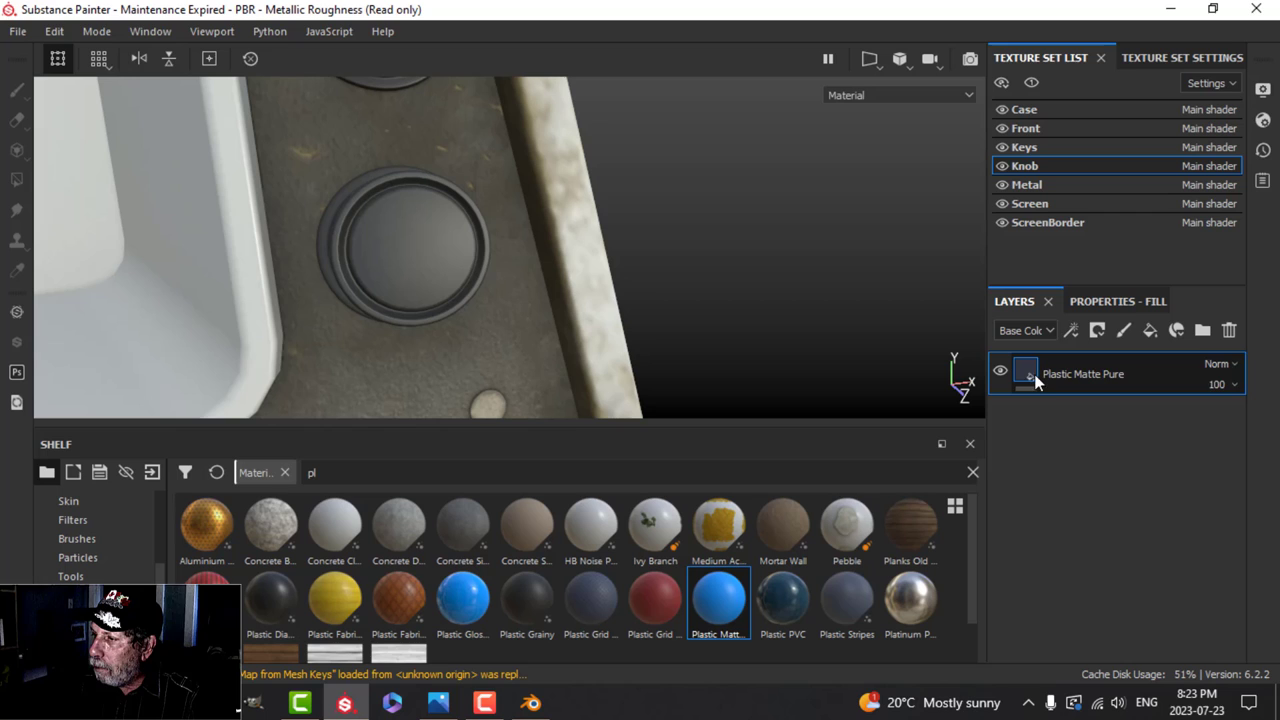
Add a filter to the knobs' Plastic Matte Pure layer and choose MatFinish Rough for it.
left_click(1070, 330)
left_click(1119, 460)
left_click(1125, 301)
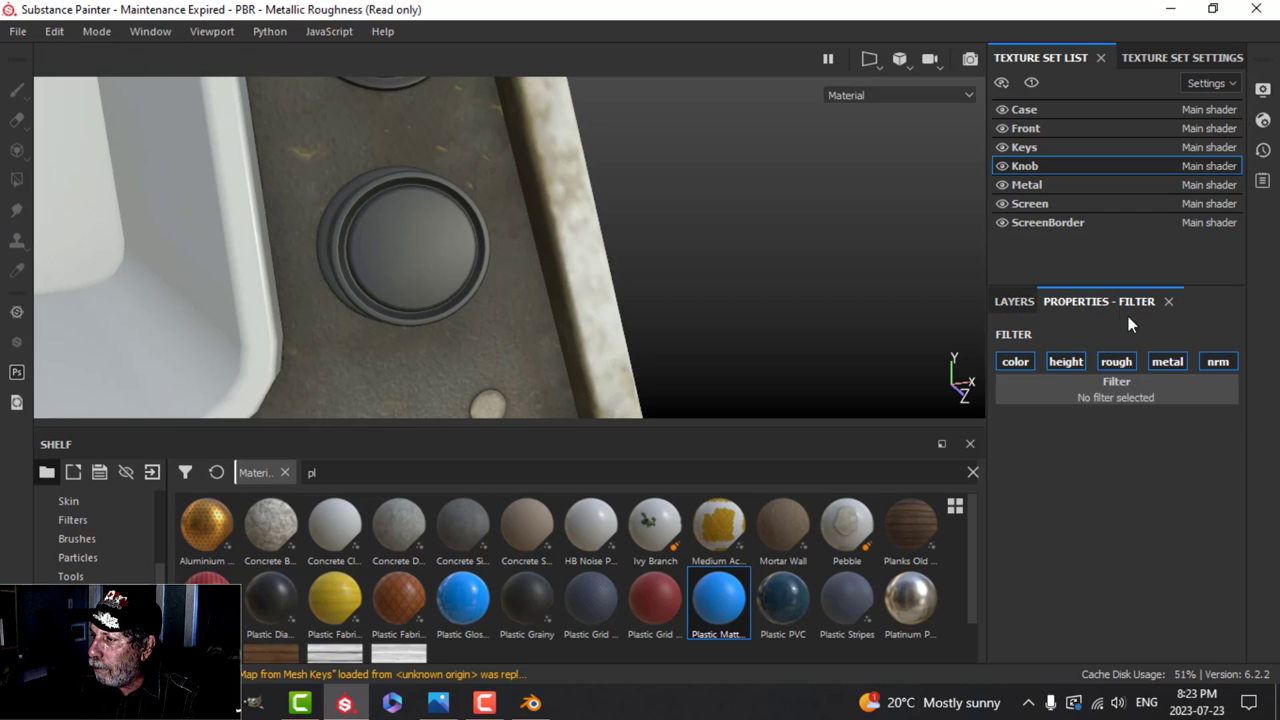
left_click(1117, 382)
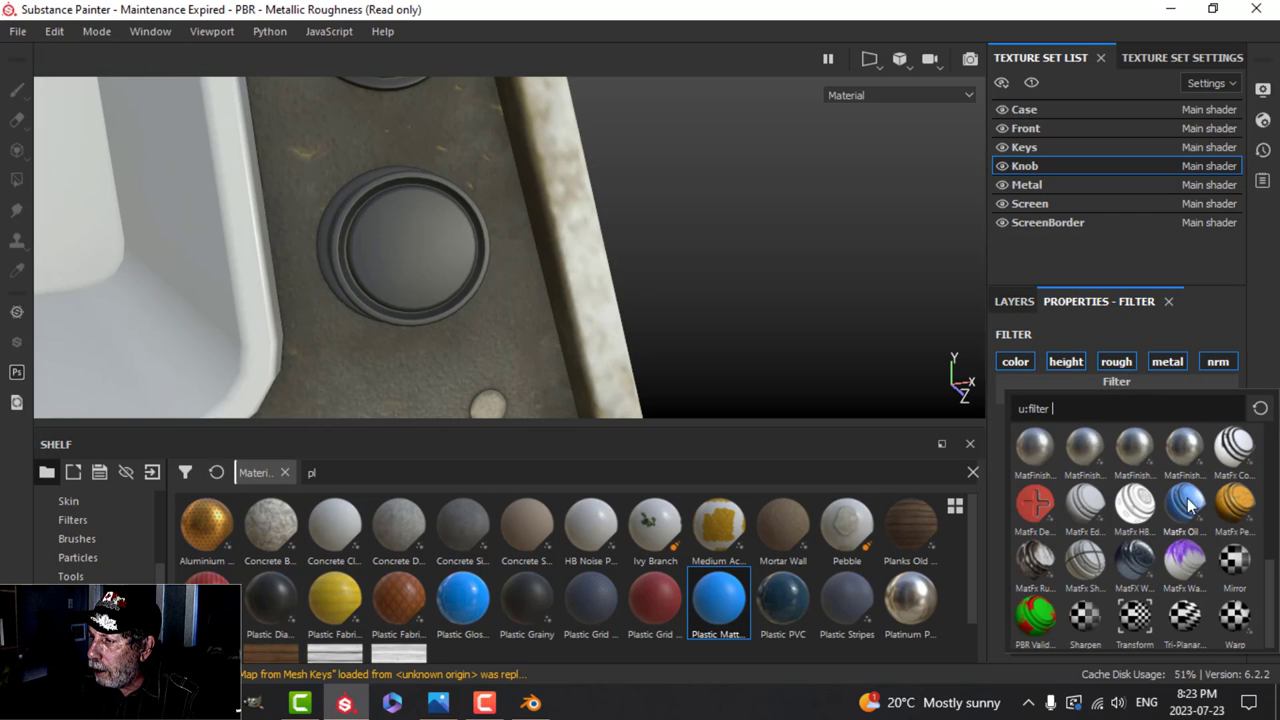
left_click(1184, 450)
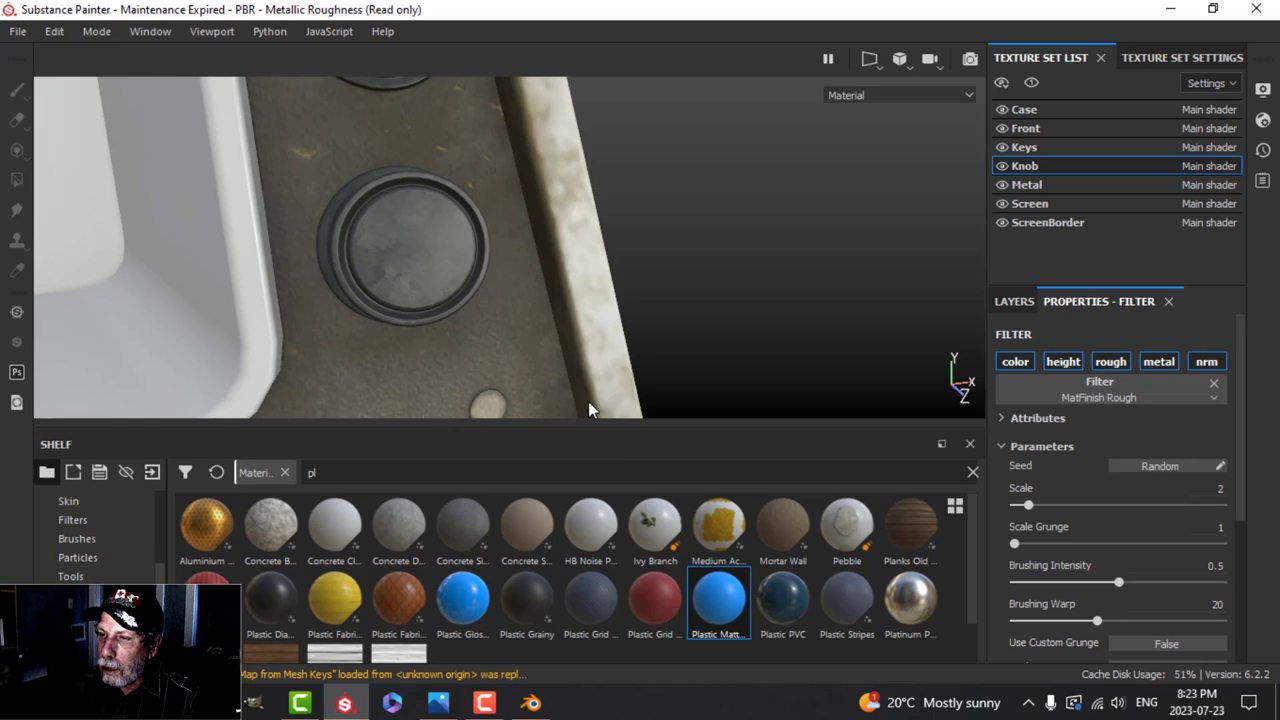
Set the MatFinish Rough filter's Scale Grunge to 5 and its Brushing Intensity to 0.42.
mouse_move(526, 322)
left_mouse_down("alt")
mouse_move(508, 277)
mouse_move(571, 246)
mouse_move(557, 294)
left_mouse_up("alt")
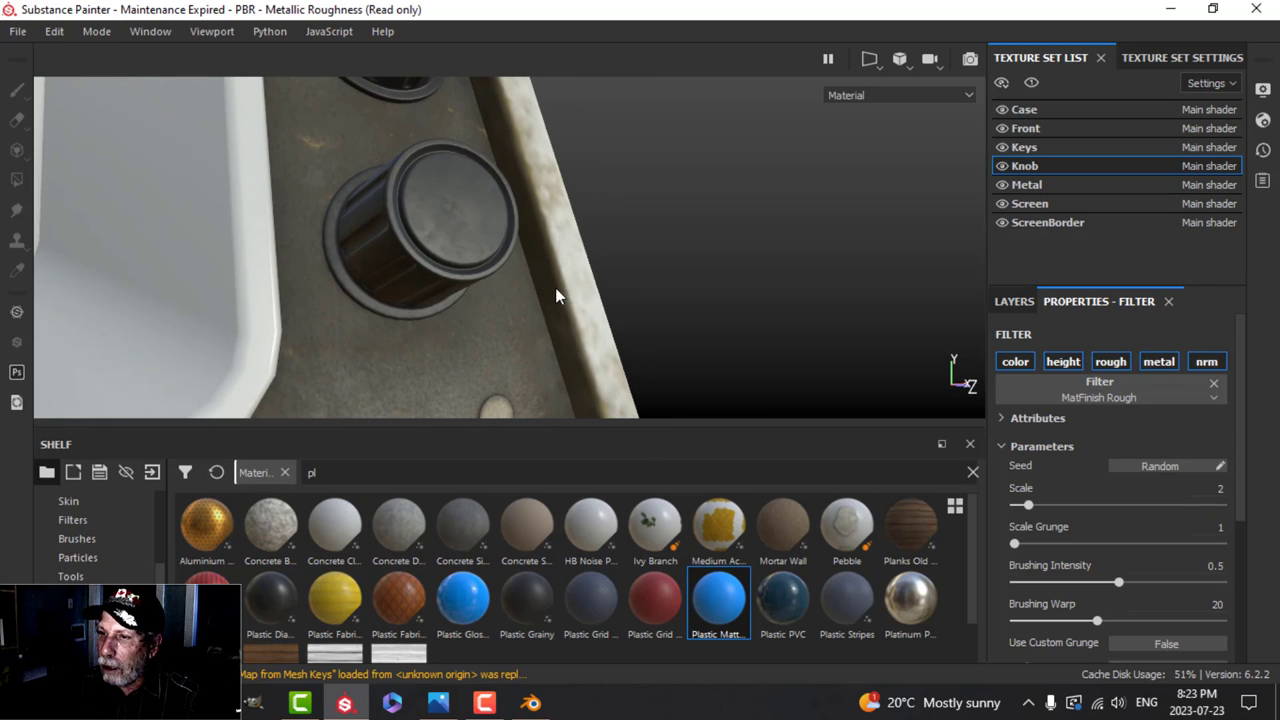
left_click_drag(1023, 544, 1069, 543)
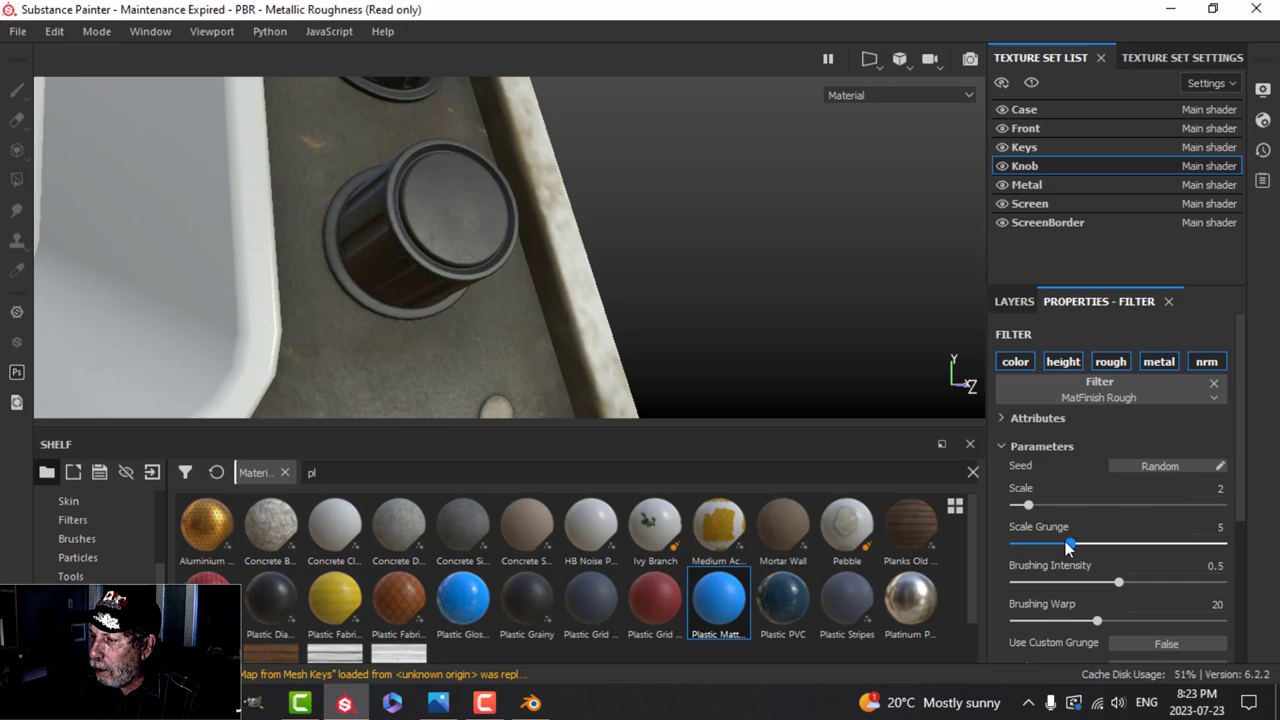
left_click_drag(1117, 581, 1101, 581)
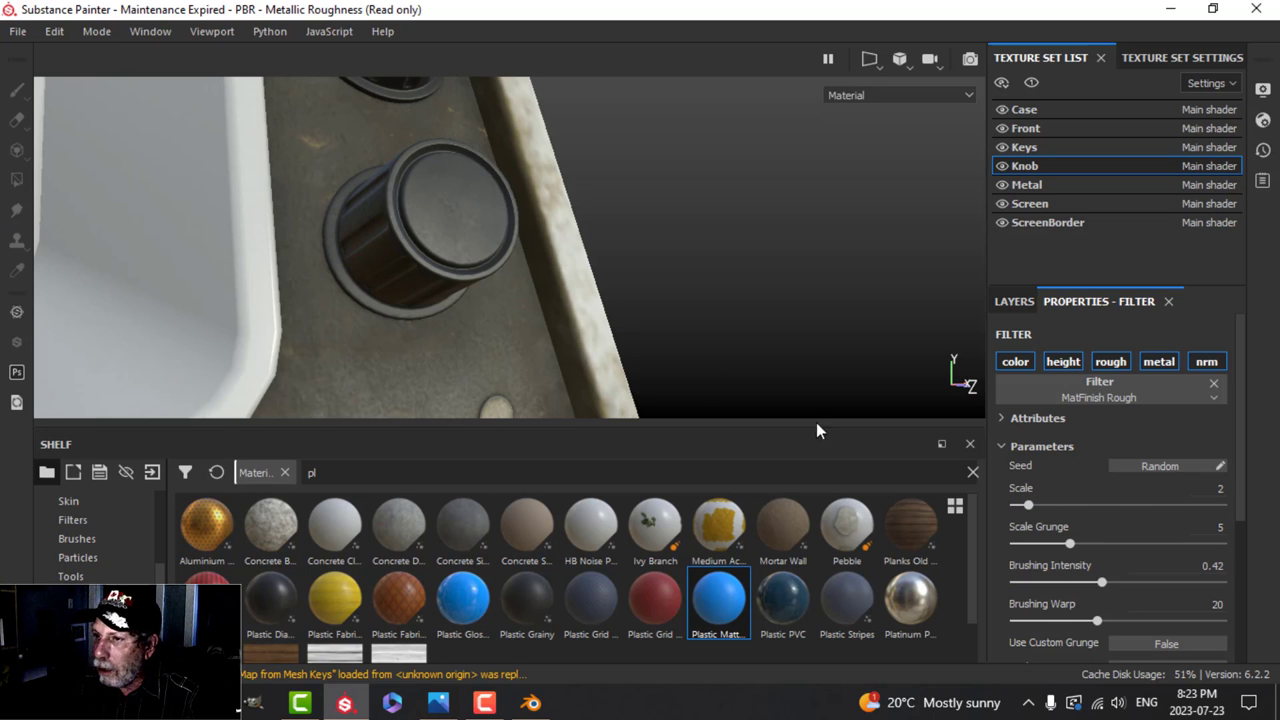
mouse_move(700, 350)
left_mouse_down("alt")
mouse_move(639, 308)
mouse_move(634, 326)
mouse_move(620, 251)
mouse_move(636, 340)
mouse_move(700, 249)
mouse_move(725, 263)
left_mouse_up("alt")
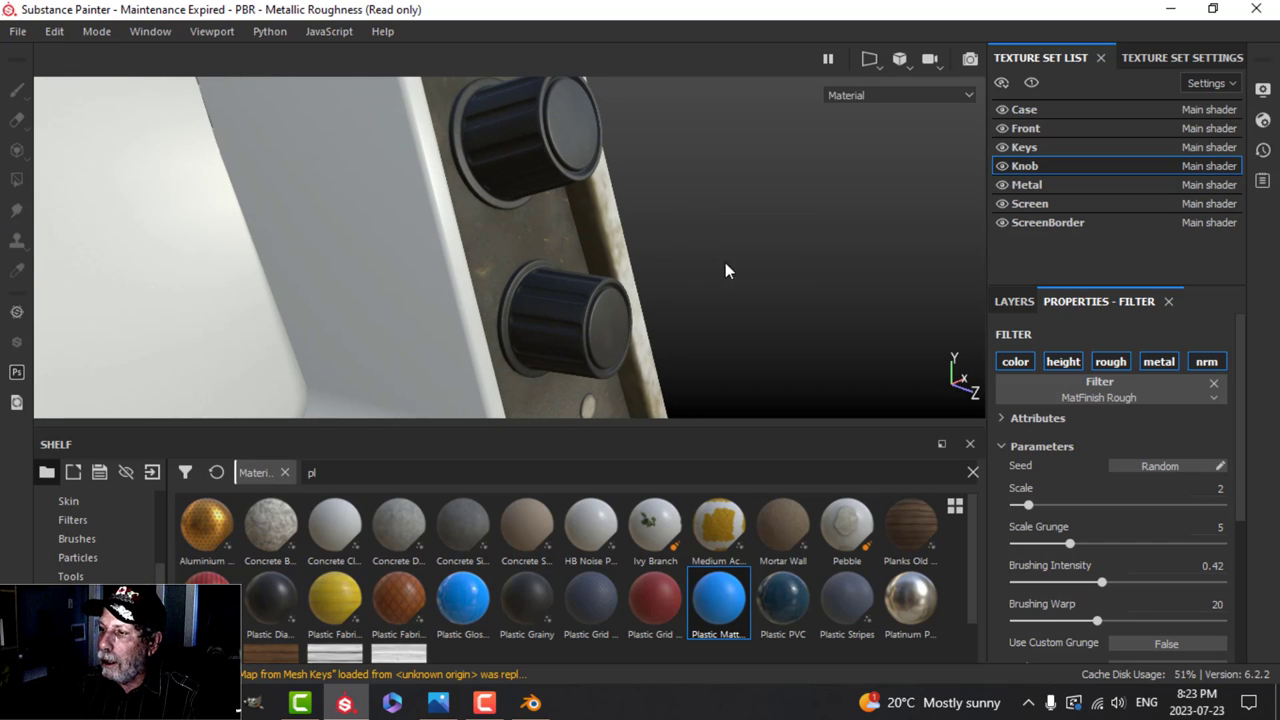
Set the roughness of the knobs' Plastic Matte Pure layer to 0.3333.
left_click(1026, 301)
left_click(1024, 371)
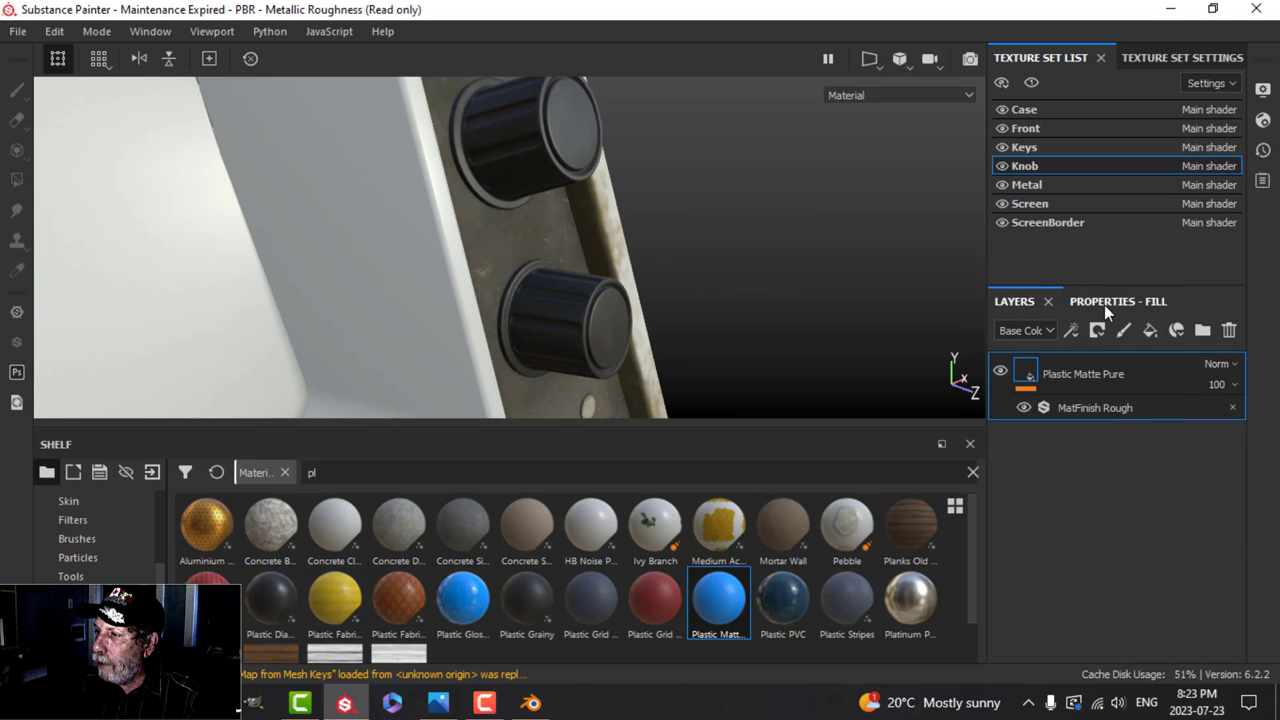
left_click(1104, 303)
scroll(1058, 560, "down", 2)
left_click_drag(1079, 608, 1070, 605)
mouse_move(771, 343)
left_mouse_down("alt")
mouse_move(749, 340)
mouse_move(779, 328)
left_mouse_up("alt")
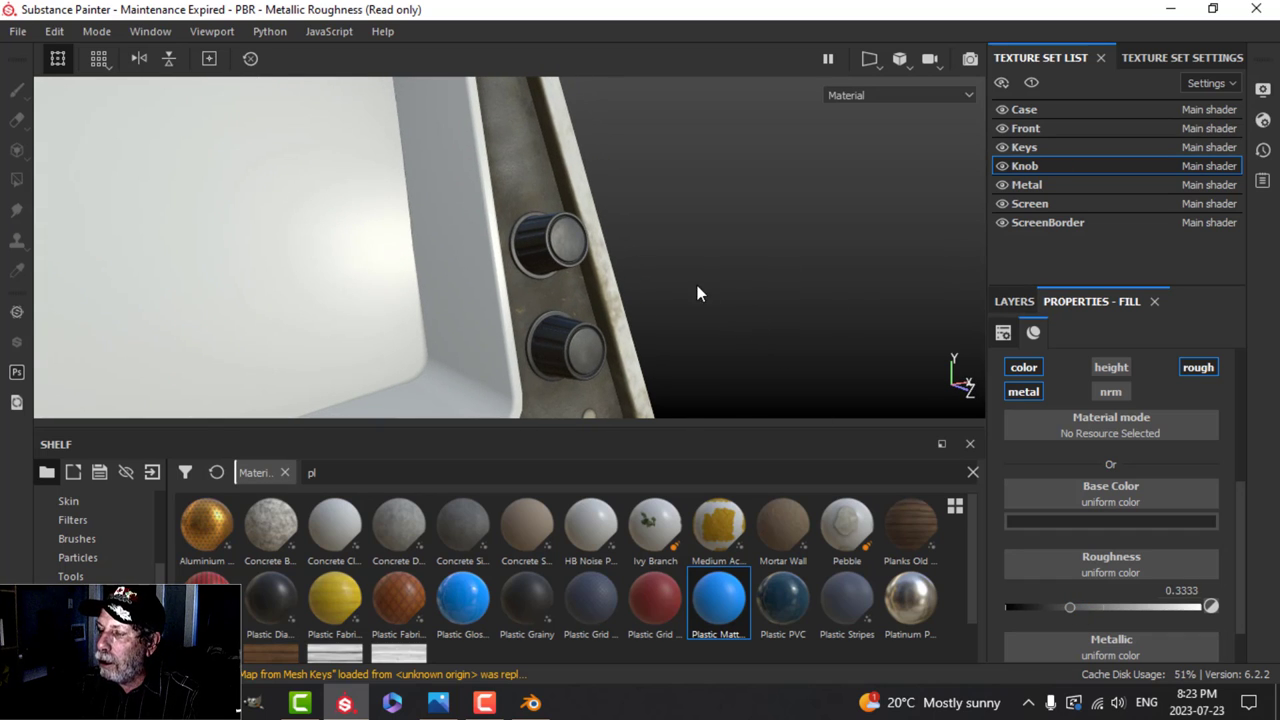
Duplicate the knobs' Plastic Matte Pure layer and change the copy's base color to light gray.
left_click(1014, 303)
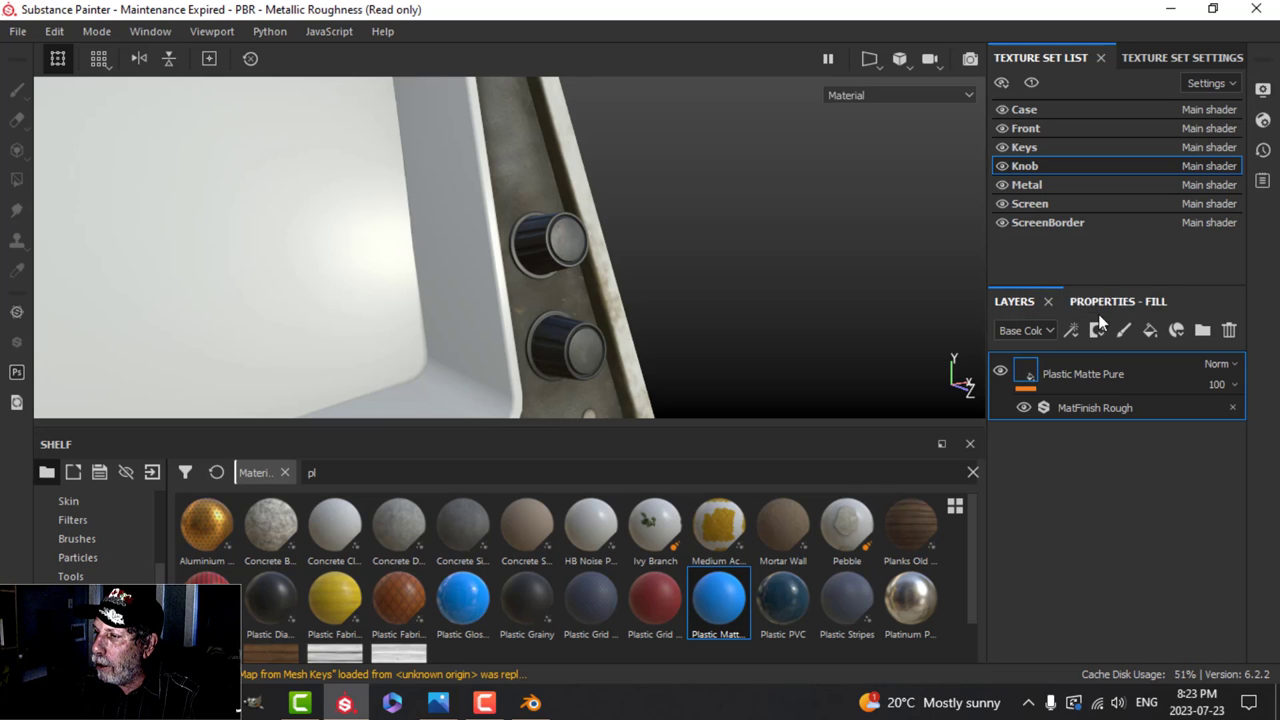
left_click_drag(687, 313, 637, 289, "alt")
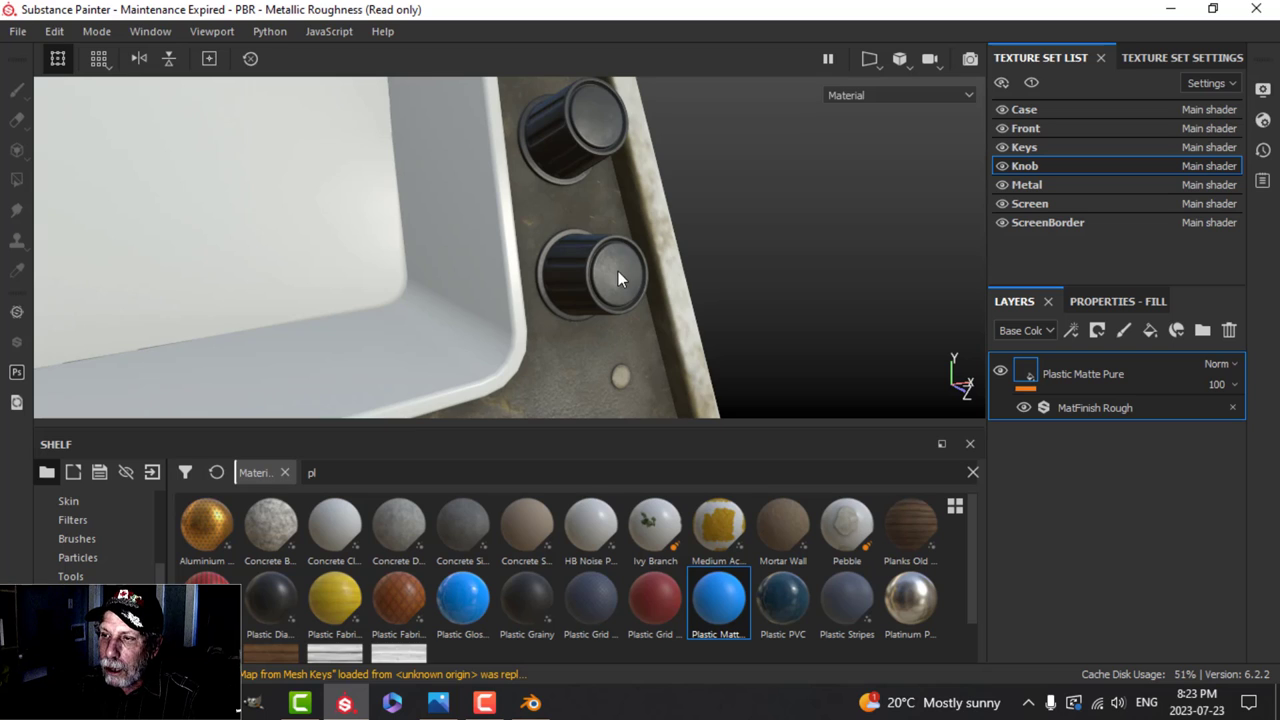
left_click_drag(675, 226, 765, 318, "alt")
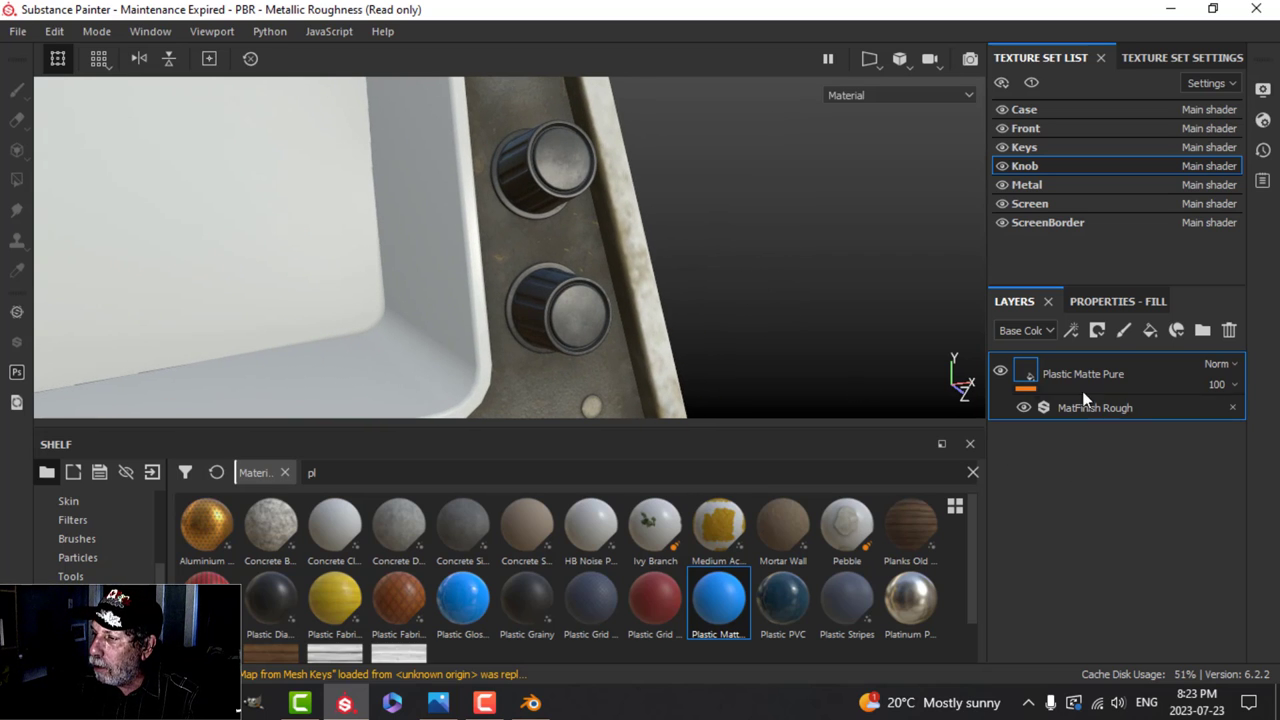
right_click(1030, 370)
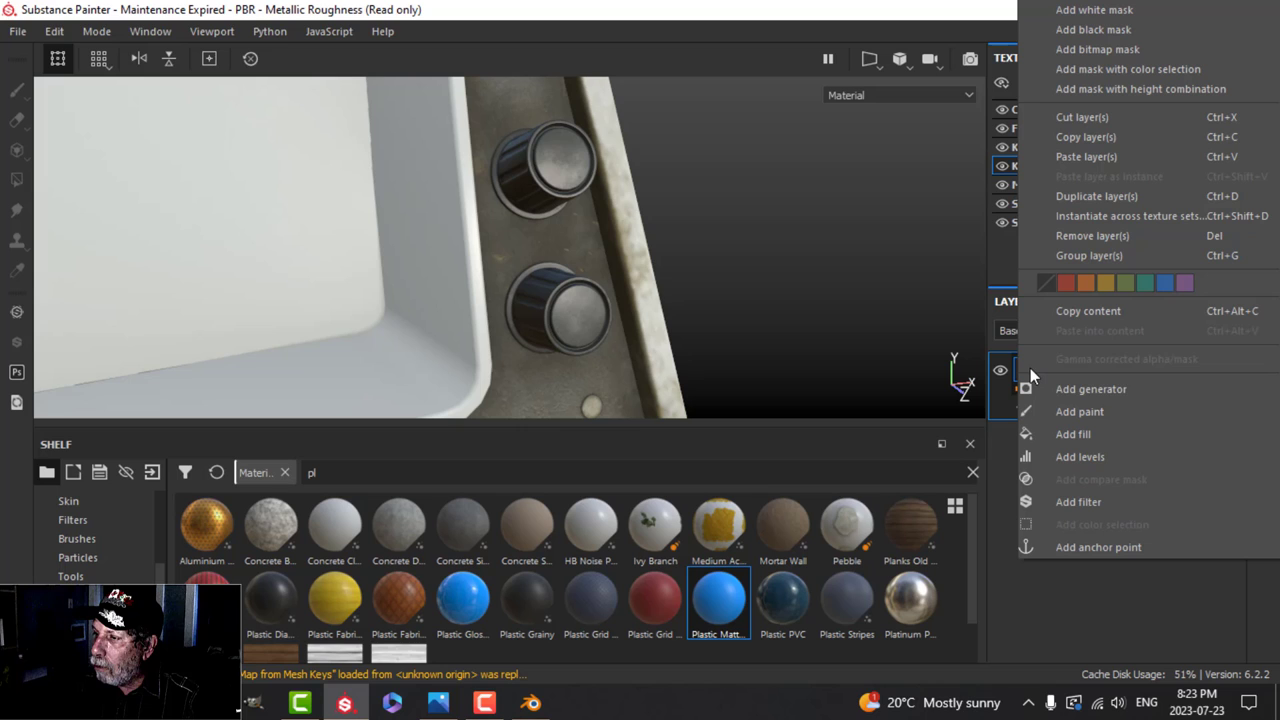
left_click(1097, 196)
left_click(1096, 332)
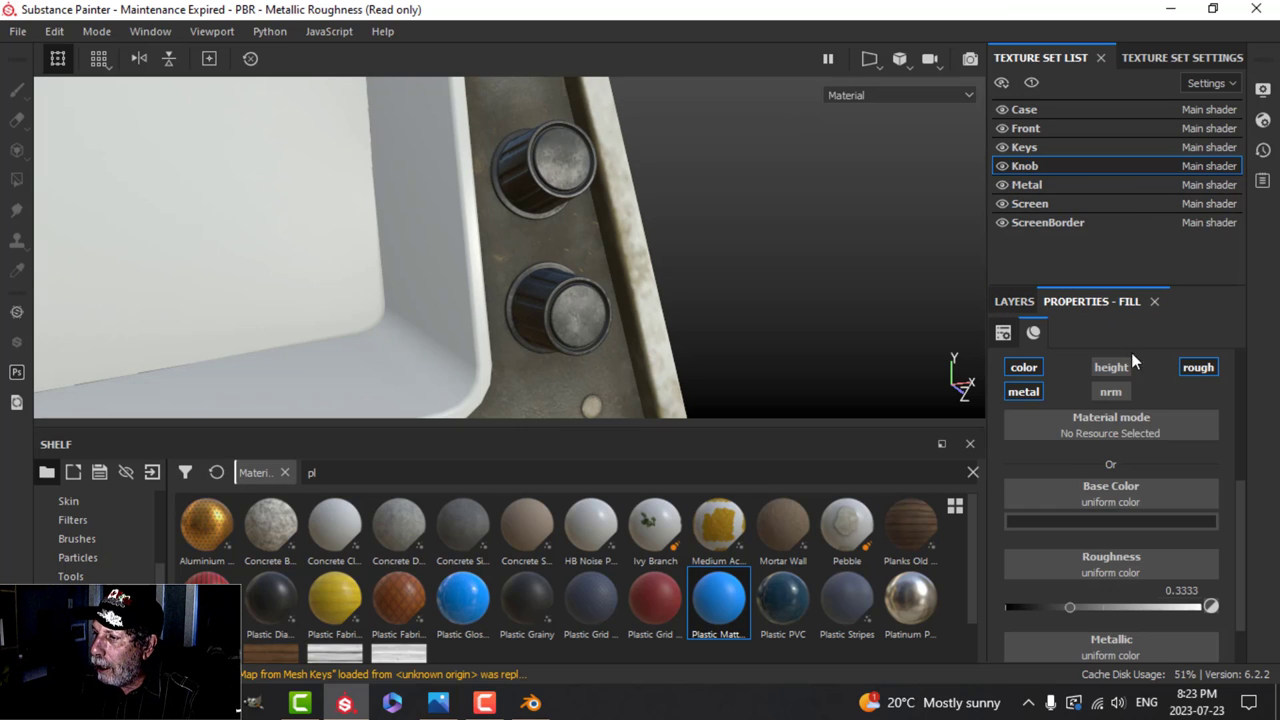
left_click(1090, 523)
left_click(1021, 350)
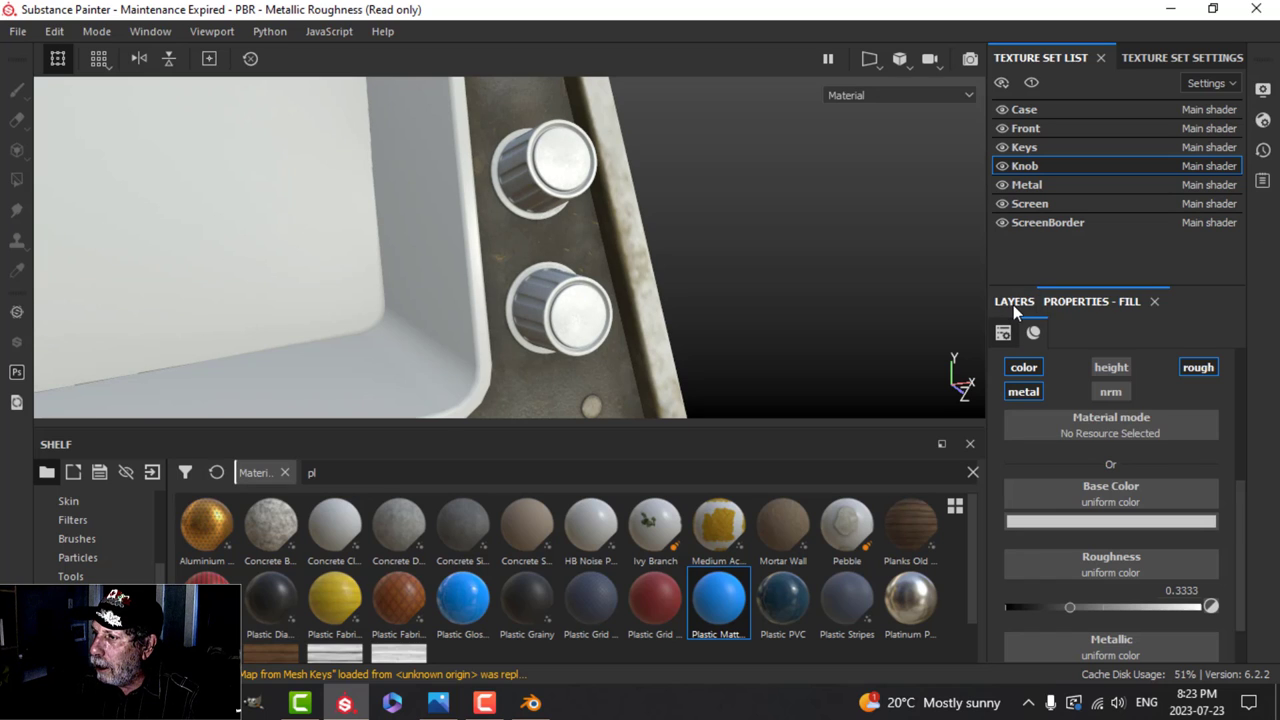
Add a black mask to the light gray copy of Plastic Matte Pure.
left_click(1013, 303)
left_click(1100, 332)
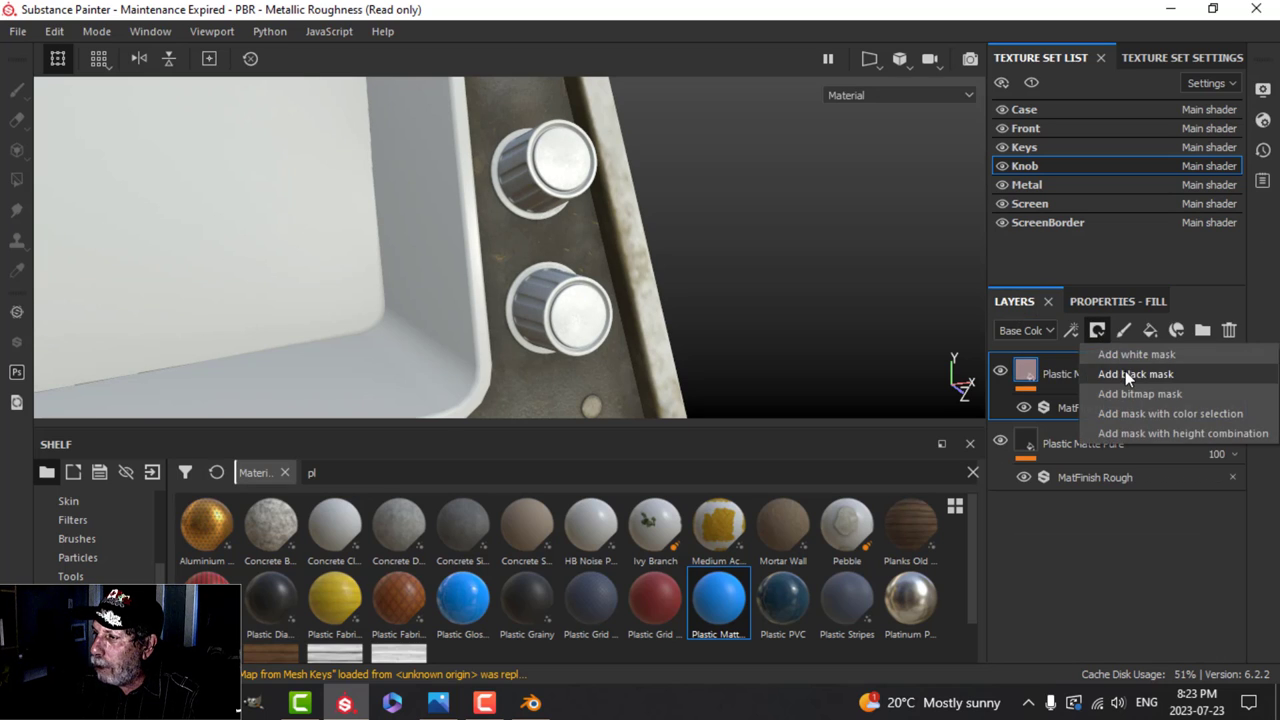
left_click(1127, 371)
Use Polygon Fill in UV chunk mode to reveal the light gray layer on the round tops of both knobs.
left_click(16, 179)
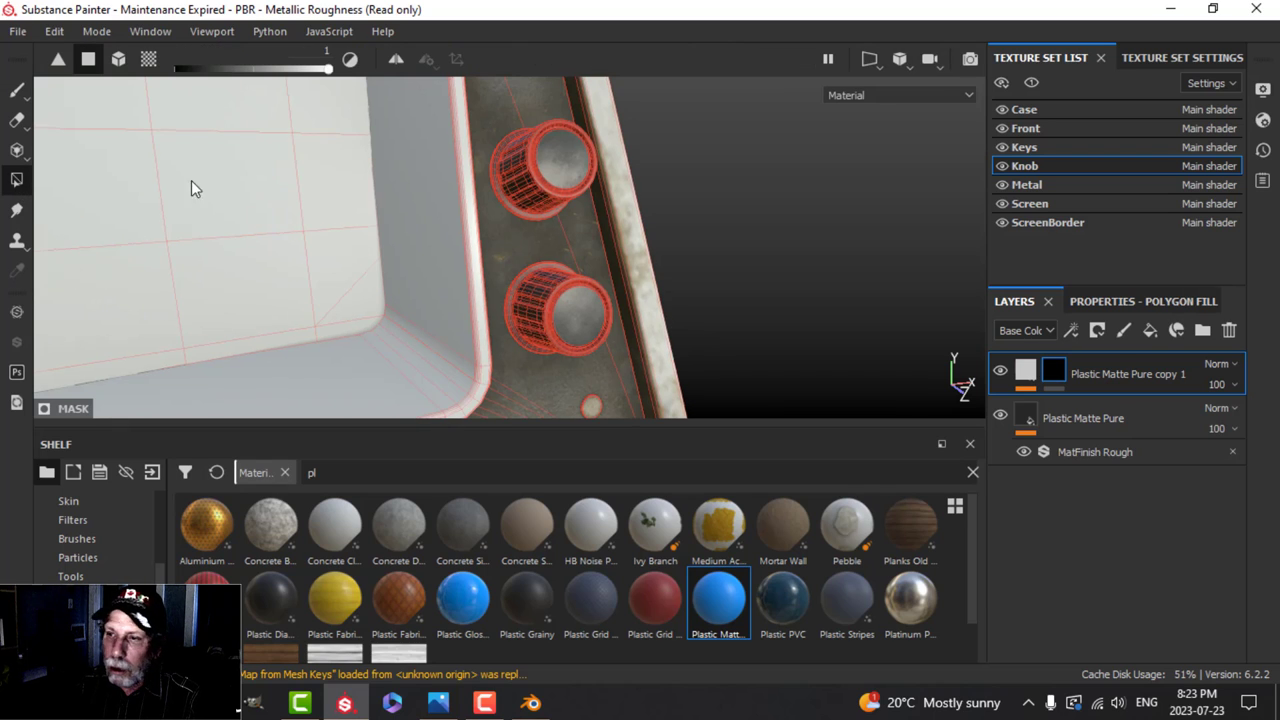
left_click(1100, 300)
scroll(646, 250, "up", 3)
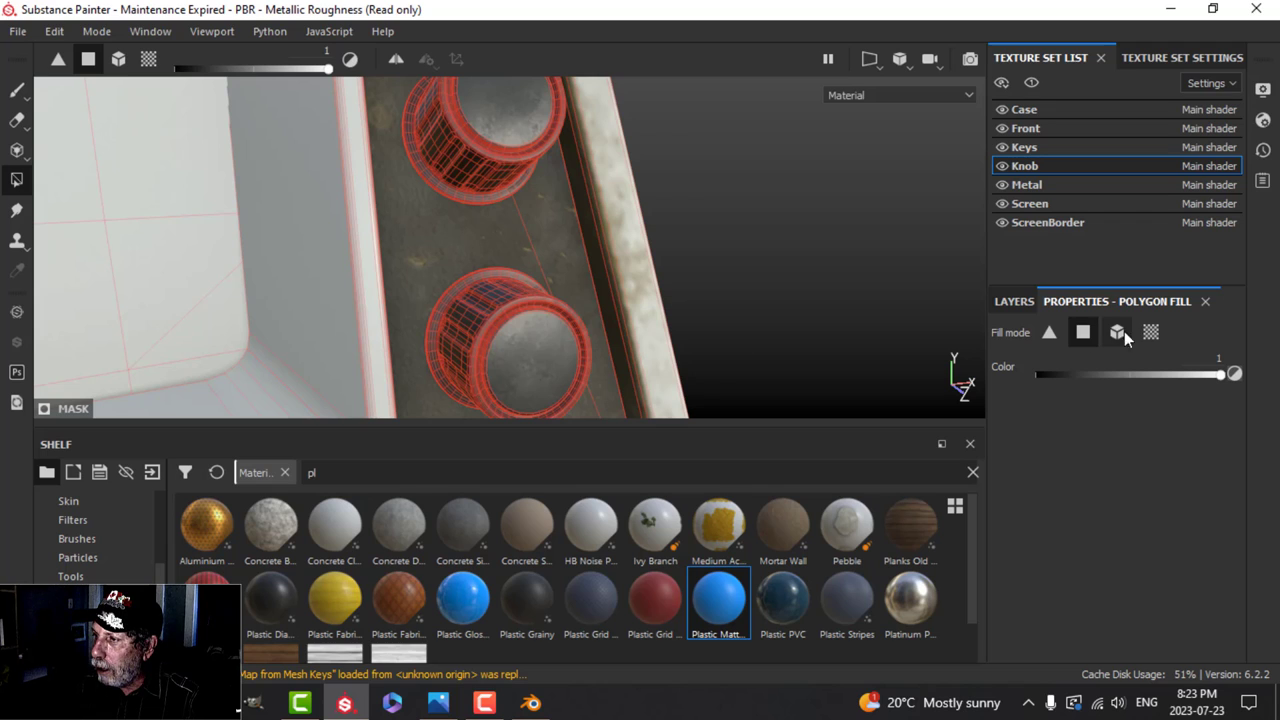
left_click(1153, 332)
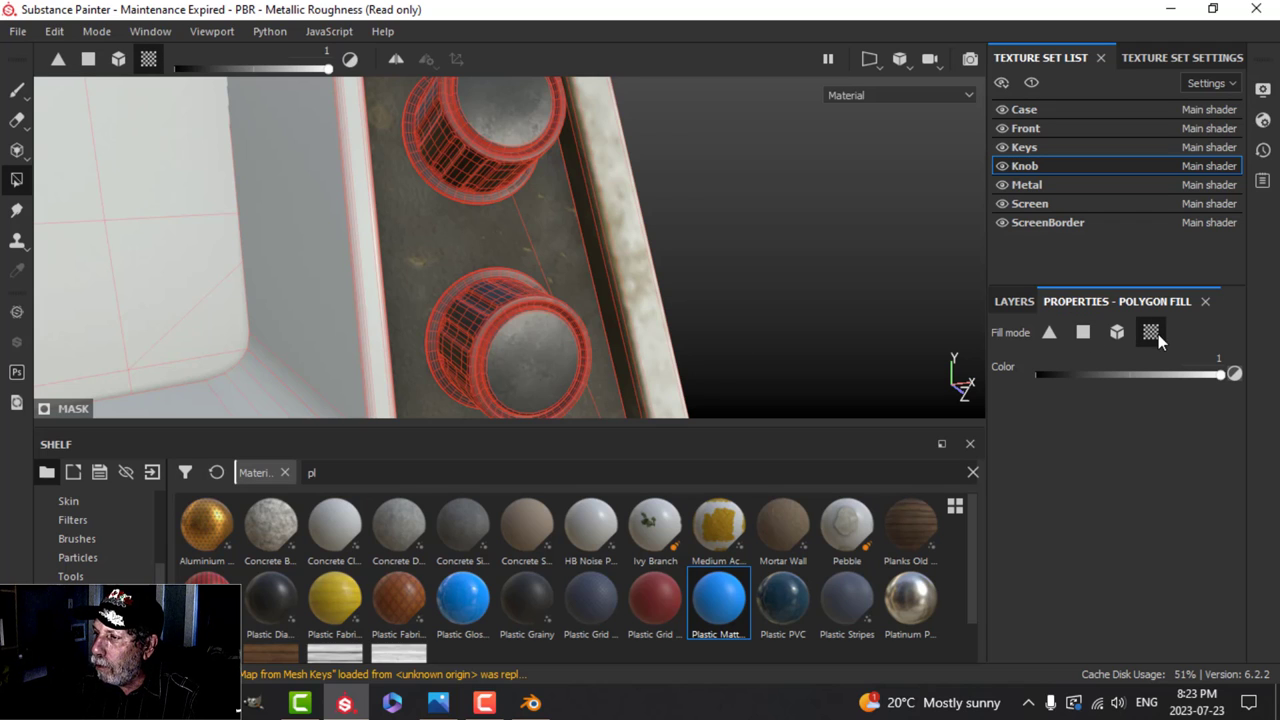
left_click(548, 354)
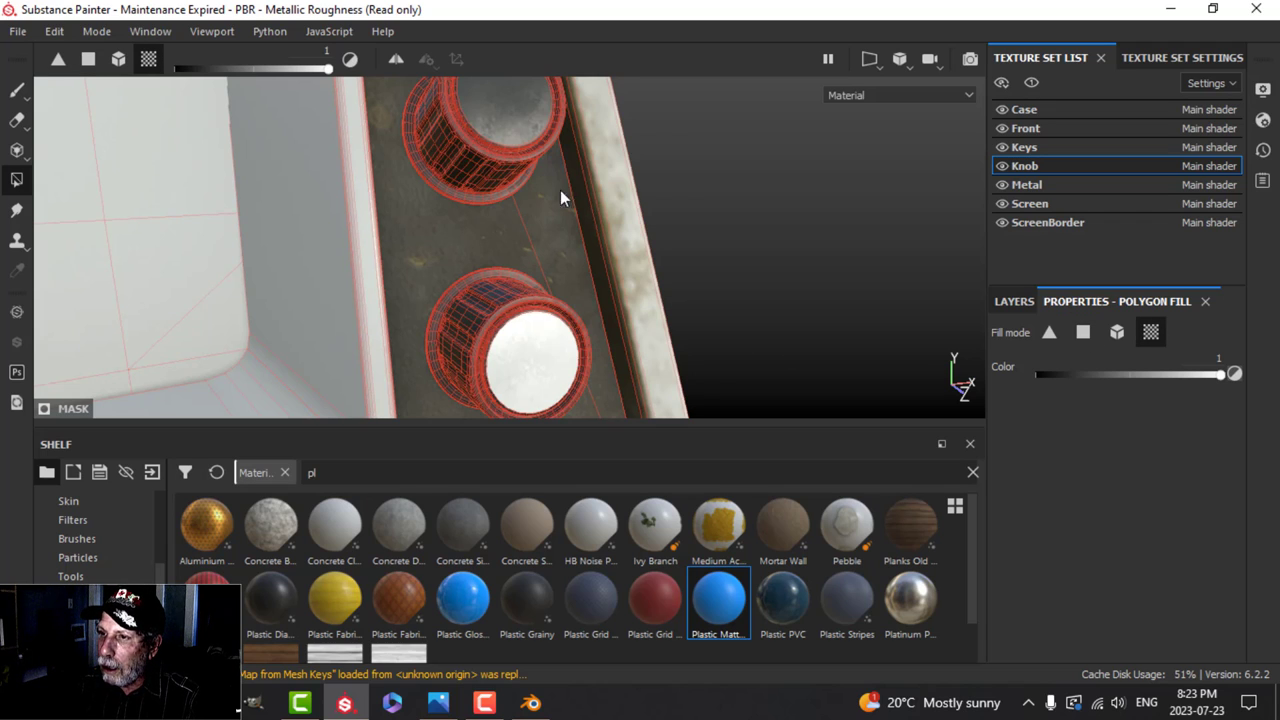
left_click(510, 110)
left_click(16, 90)
mouse_move(640, 262)
left_mouse_down("alt")
mouse_move(651, 306)
mouse_move(705, 260)
left_mouse_up("alt")
Darken the knob caps' base color to a neutral gray with R, G and B at 0.331.
left_click(1022, 302)
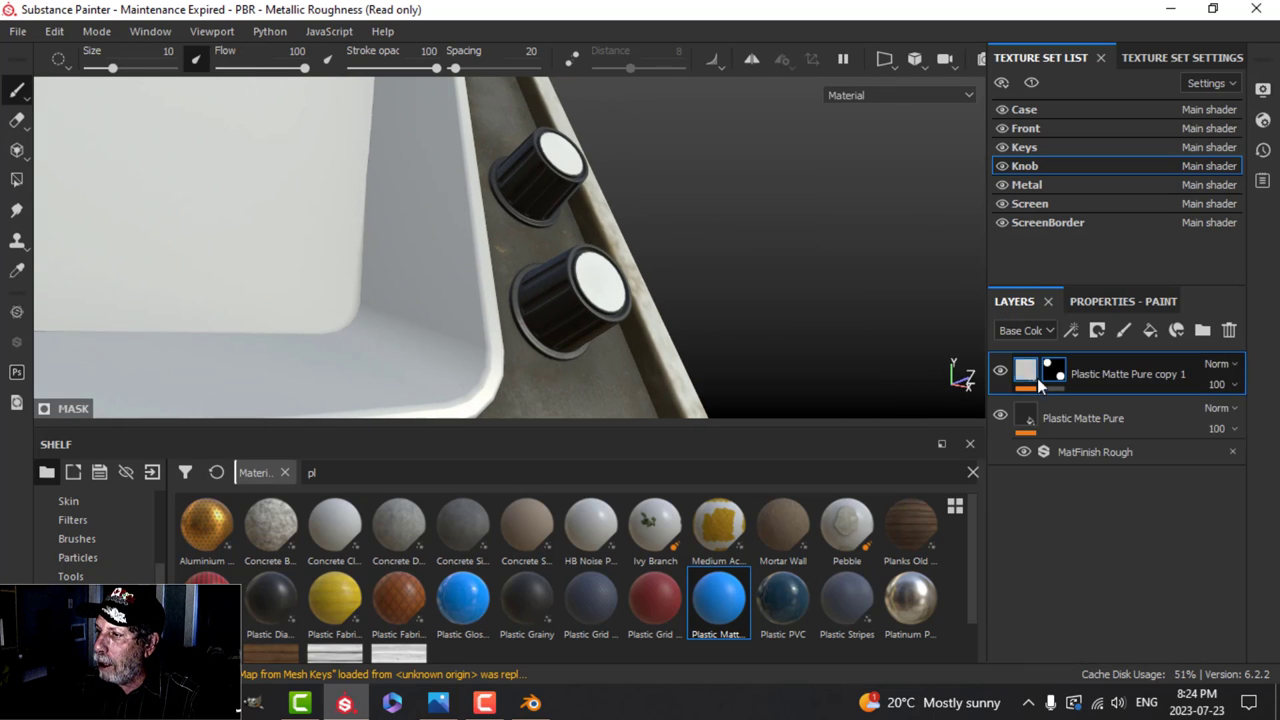
left_click(1037, 378)
left_click(1112, 306)
left_click(1087, 518)
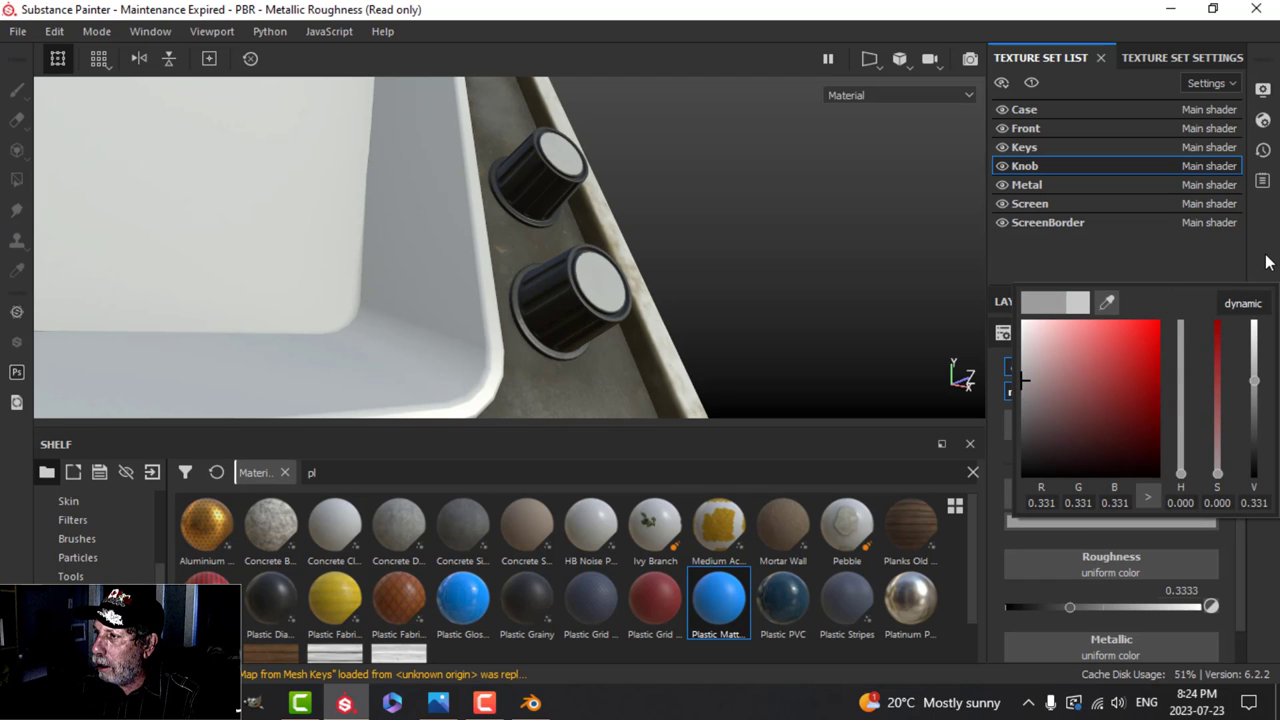
left_click(893, 289)
left_click_drag(893, 289, 770, 300, "alt")
Copy the grunge, dirt and edges layers from the Case texture set for reuse on the knobs.
left_click(1030, 110)
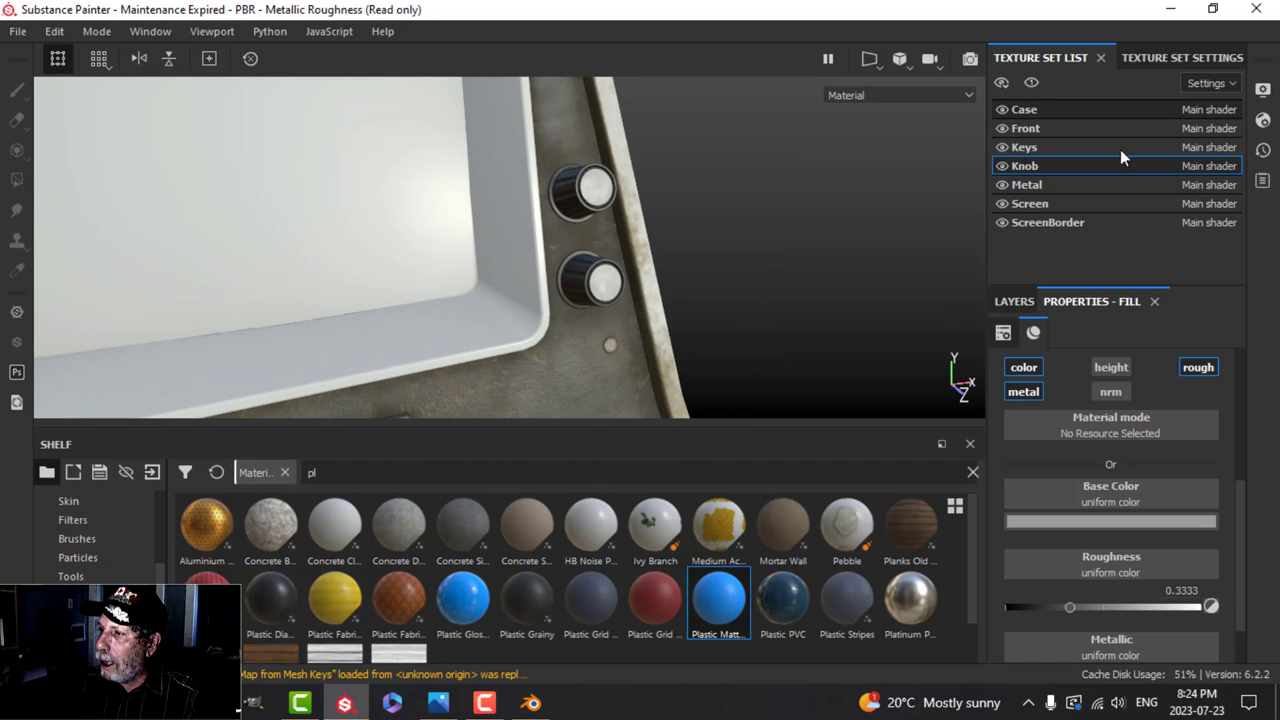
left_click(1014, 301)
left_click(1101, 450)
left_click(1090, 377)
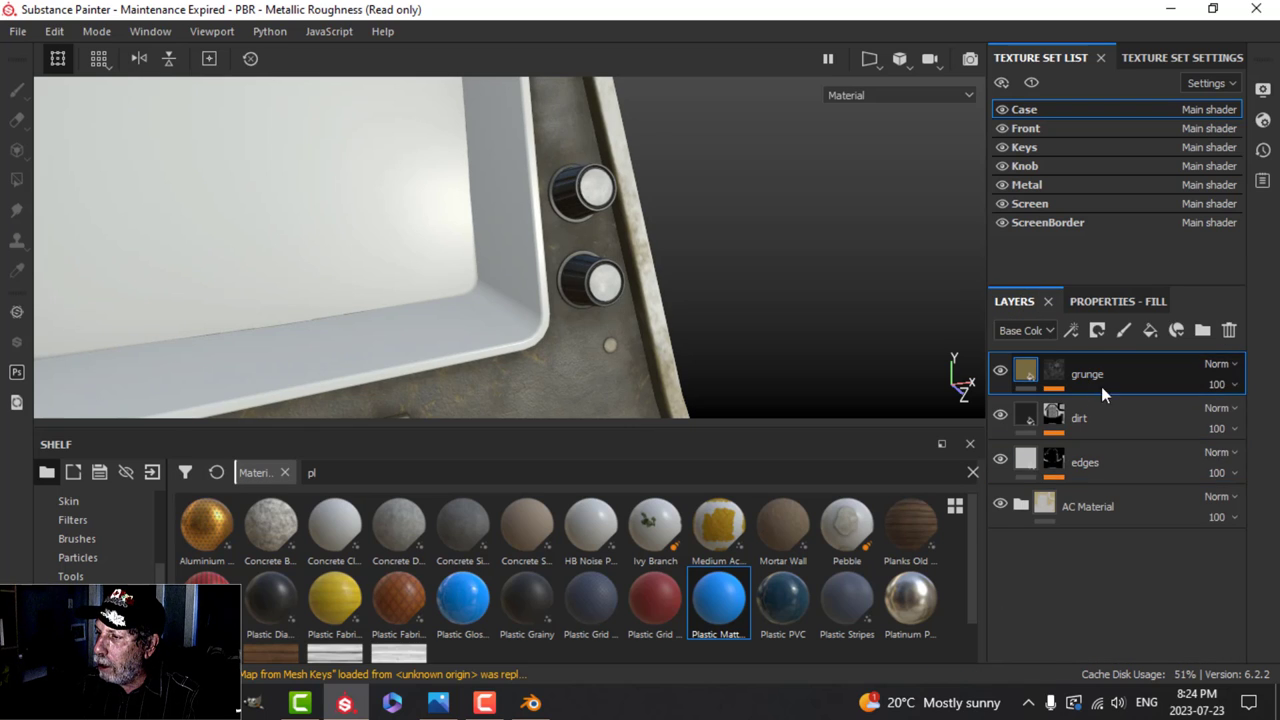
left_click(1105, 460, "shift")
right_click(1097, 378)
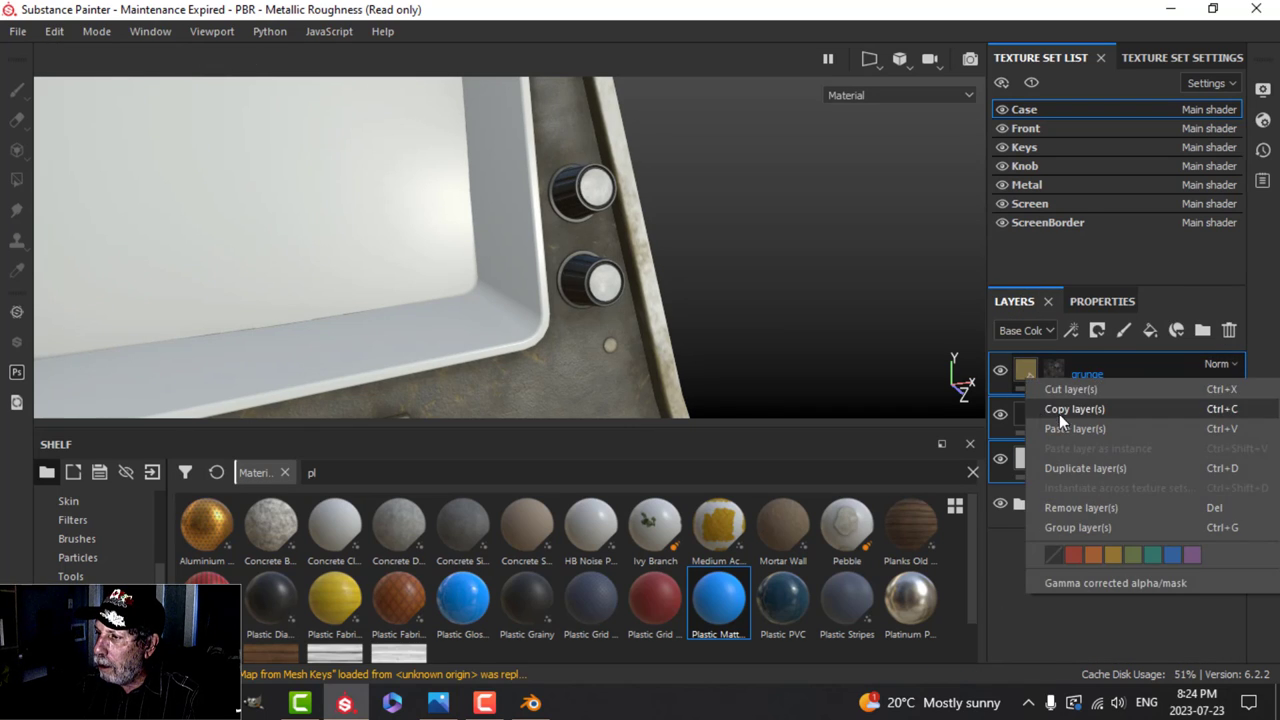
left_click(1059, 412)
Paste the copied grunge, dirt and edges layers above the plastic layers in the Knob texture set.
left_click(1060, 222)
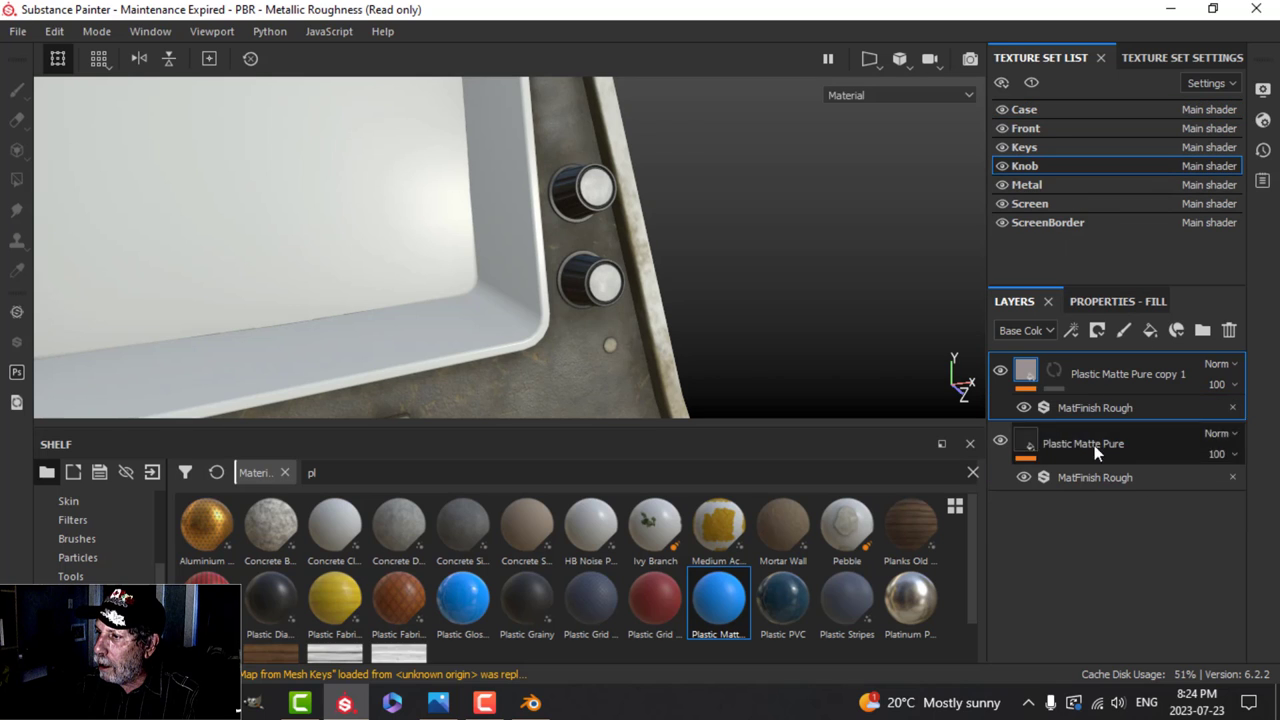
right_click(1073, 546)
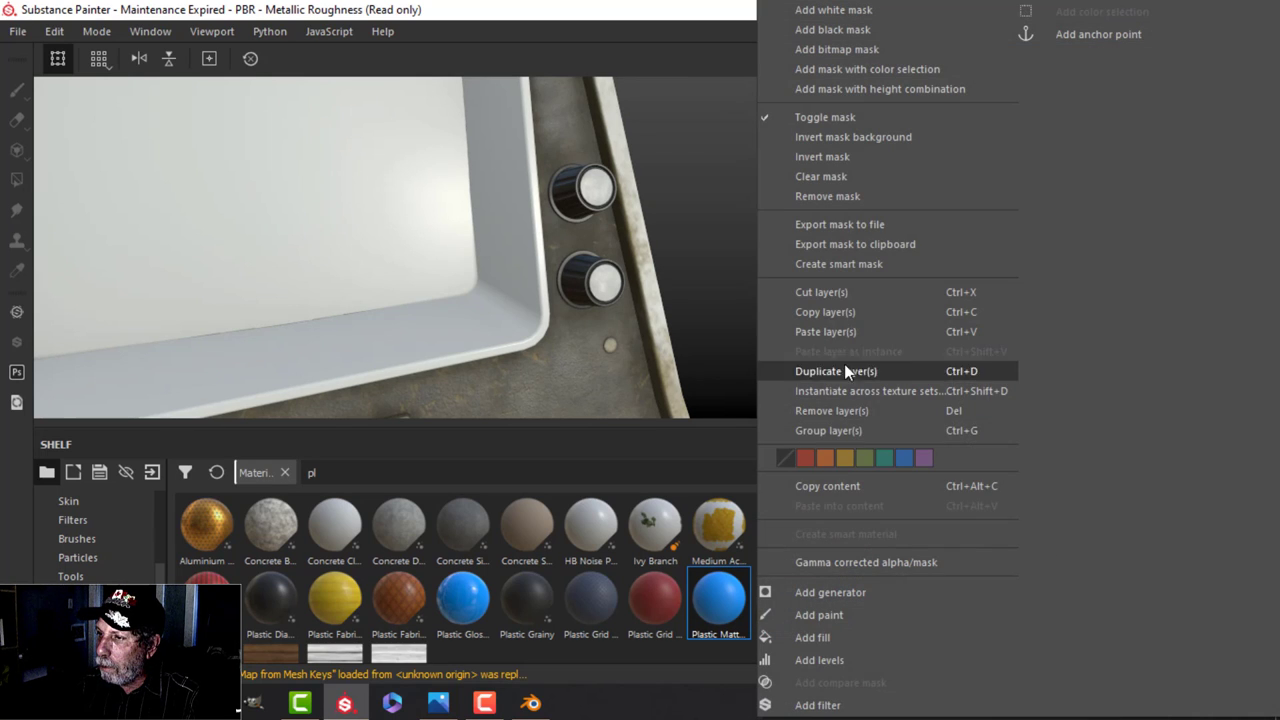
Paste the copied grunge, dirt and edges layers into the Knob texture set's layer stack.
left_click(848, 331)
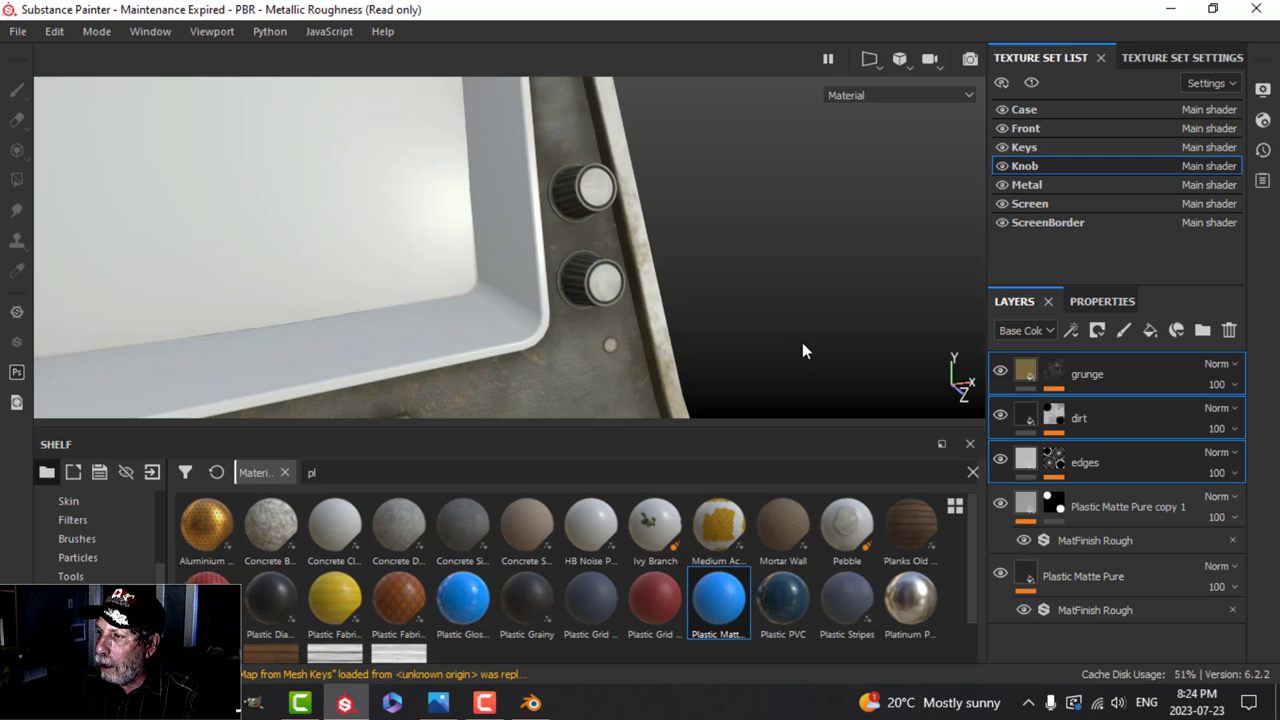
scroll(655, 306, "up", 4)
left_click_drag(589, 321, 649, 308, "alt")
scroll(649, 308, "up", 1)
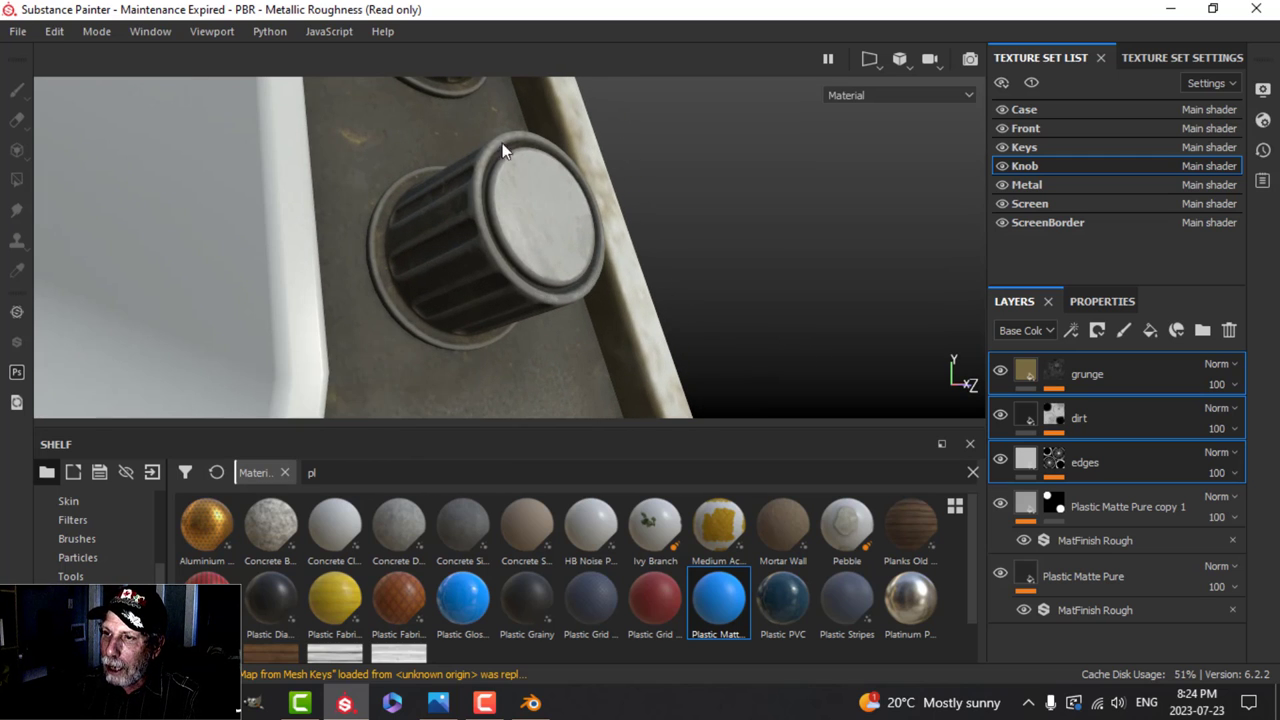
scroll(597, 322, "down", 3)
left_click_drag(678, 307, 643, 331, "alt")
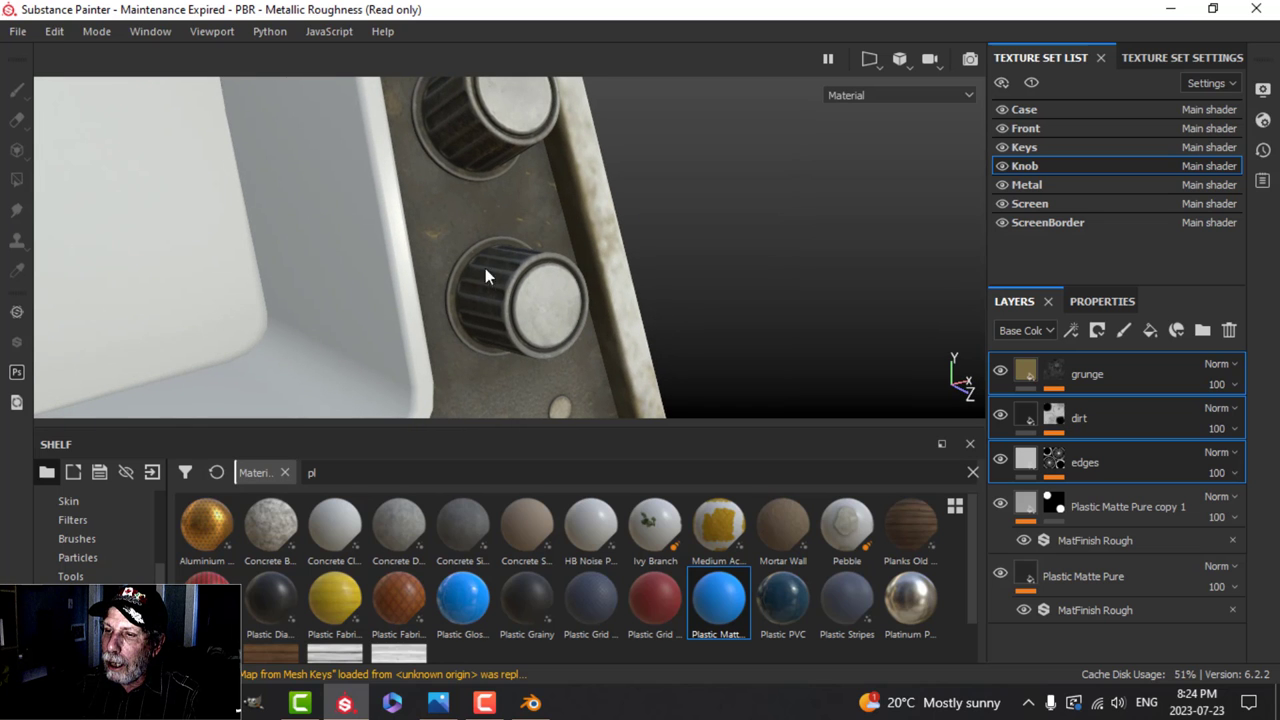
scroll(662, 272, "down", 5)
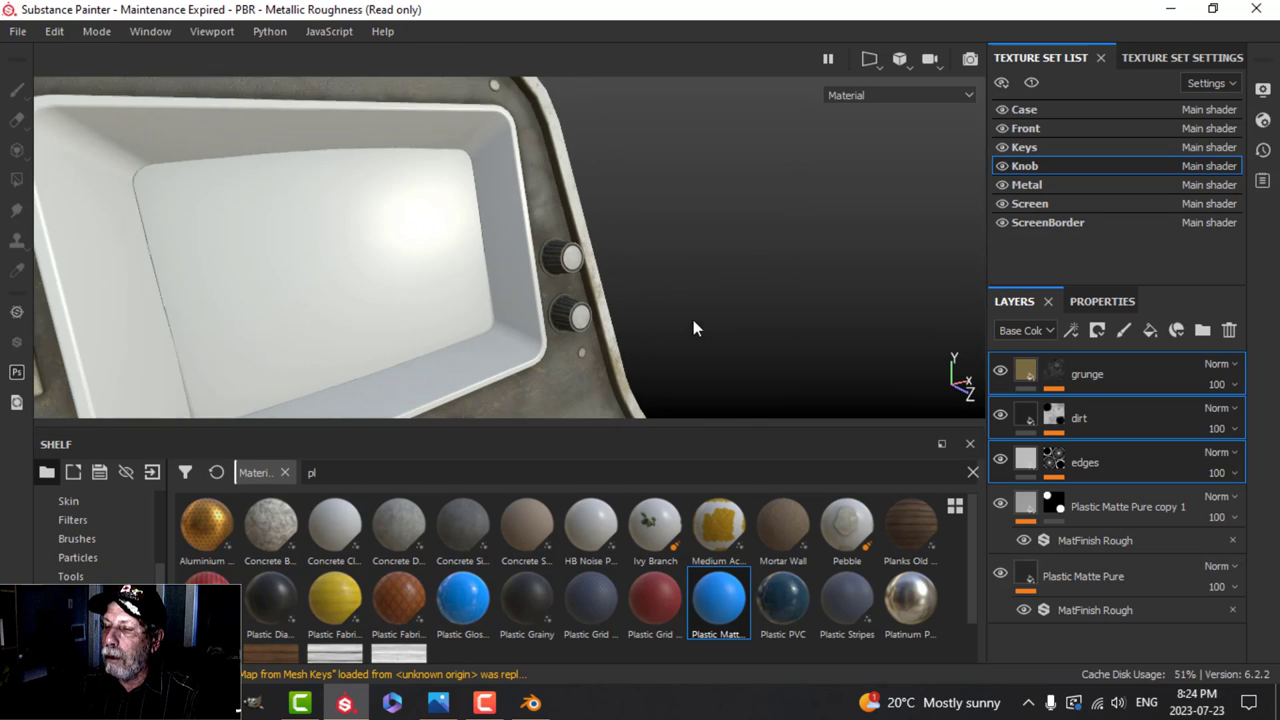
scroll(728, 292, "down", 2)
left_click_drag(749, 303, 745, 275, "alt")
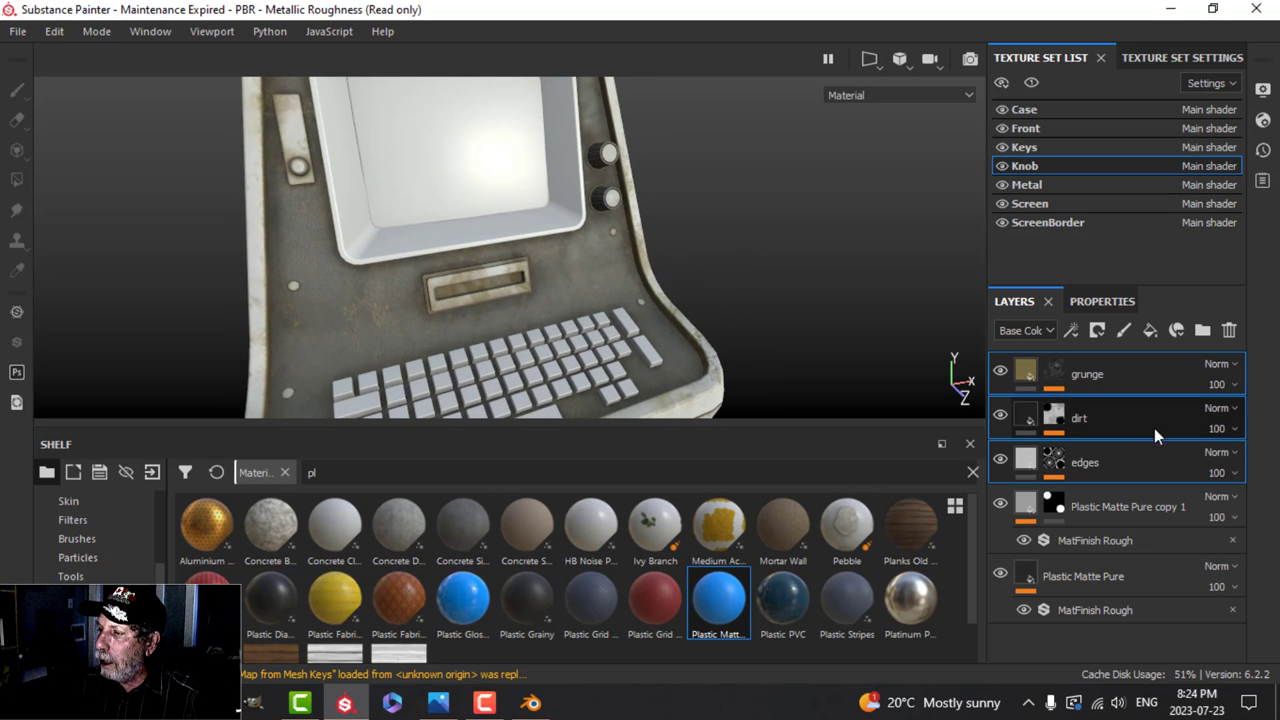
Copy all layers of the Knob texture set, from grunge down to Plastic Matte Pure.
left_click(1037, 376)
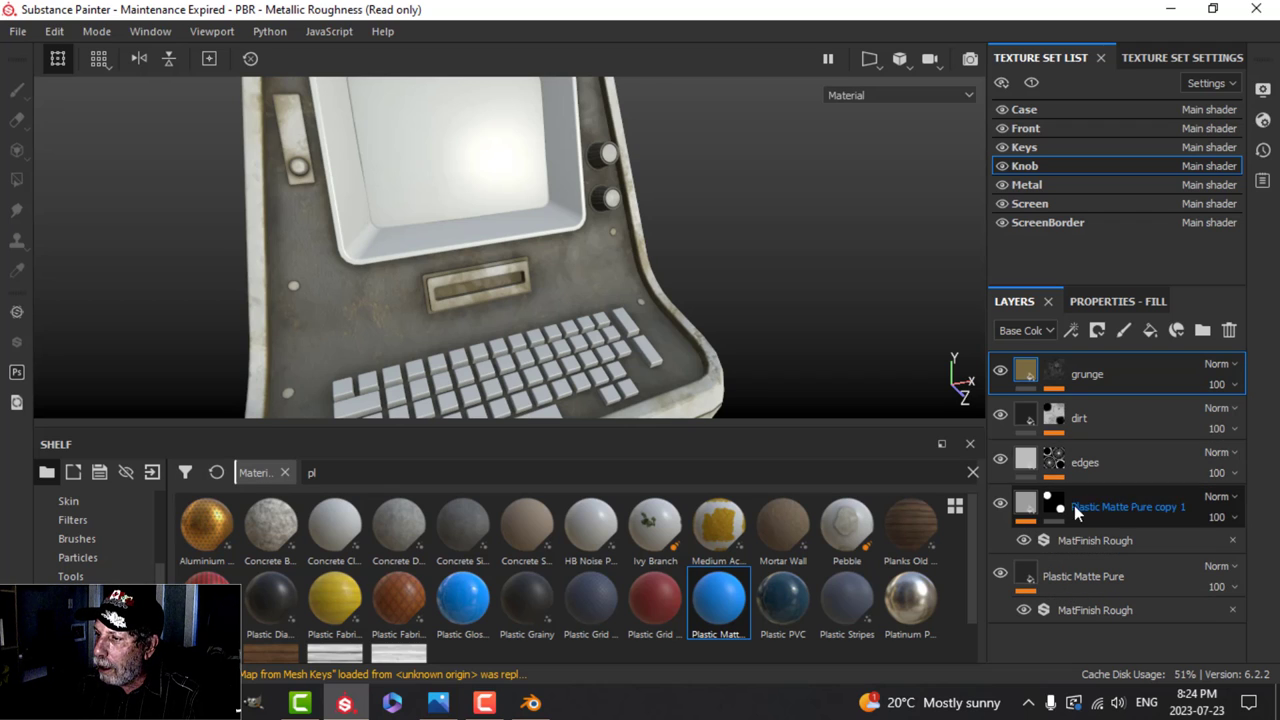
left_click(1094, 574)
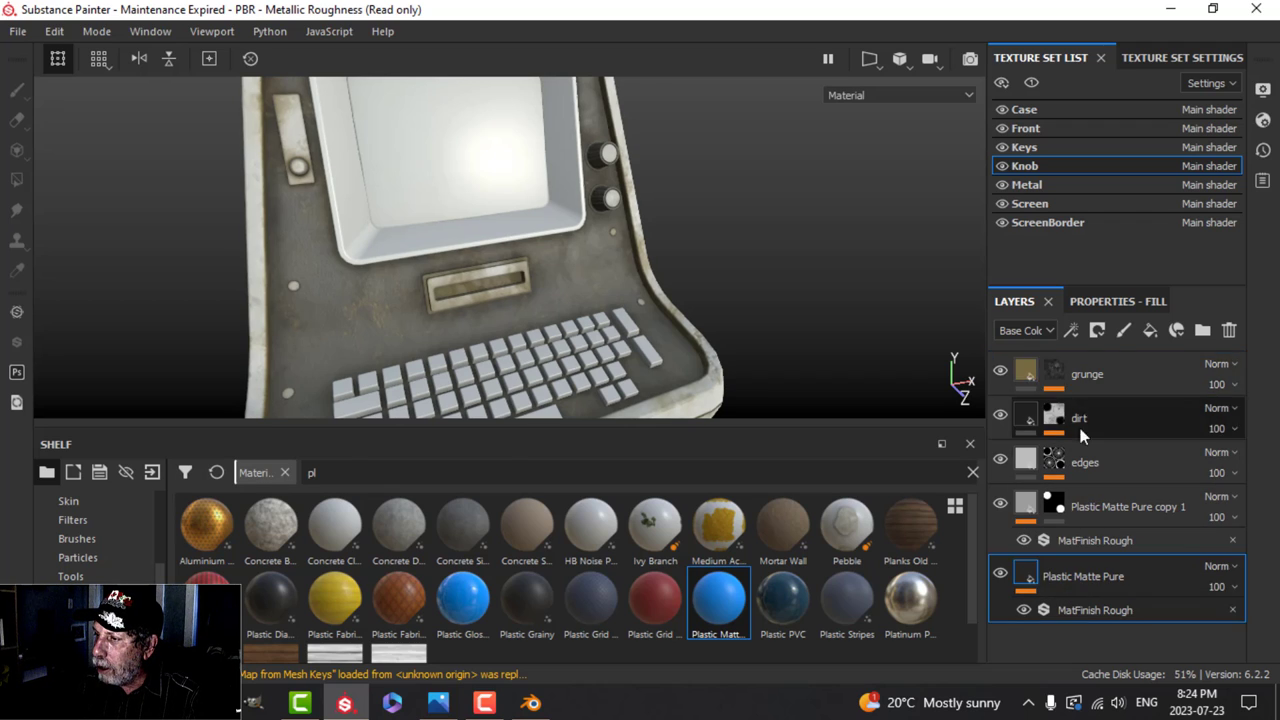
left_click(1087, 375, "ctrl")
right_click(1104, 379)
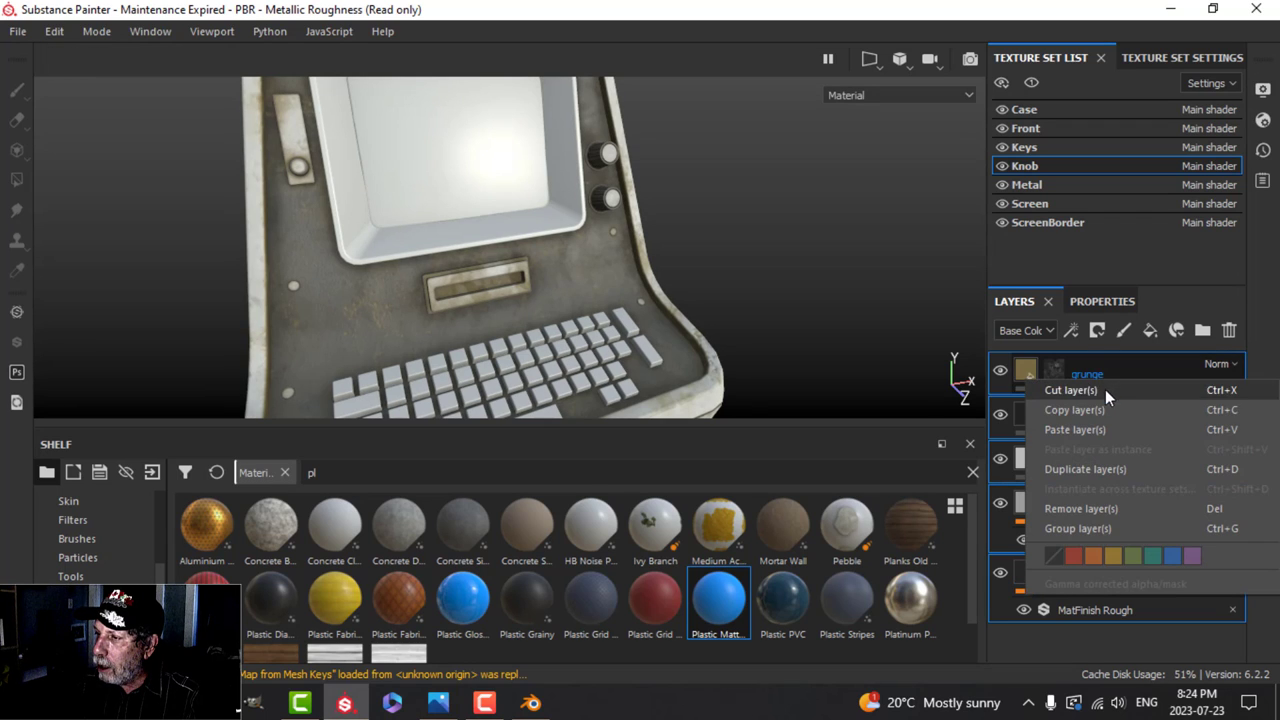
left_click(1098, 410)
Replace the default Layer 1 of the ScreenBorder texture set with the copied Knob layers.
left_click(1077, 224)
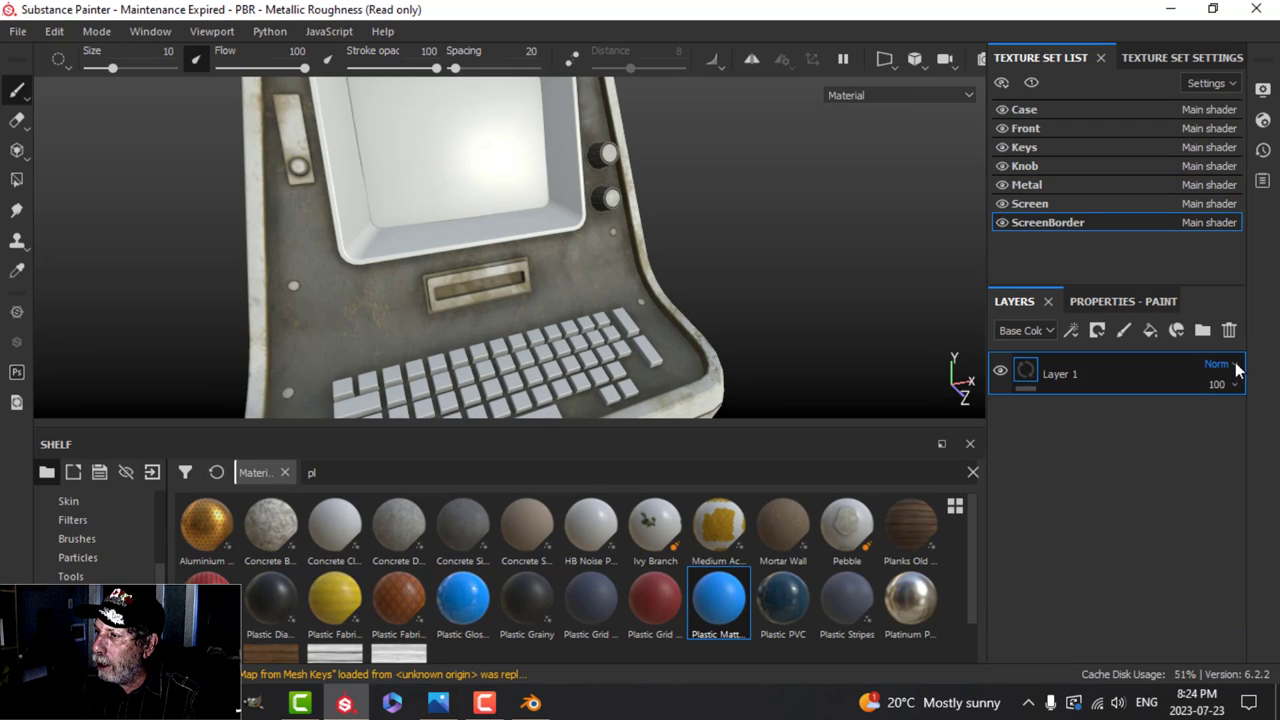
right_click(1120, 417)
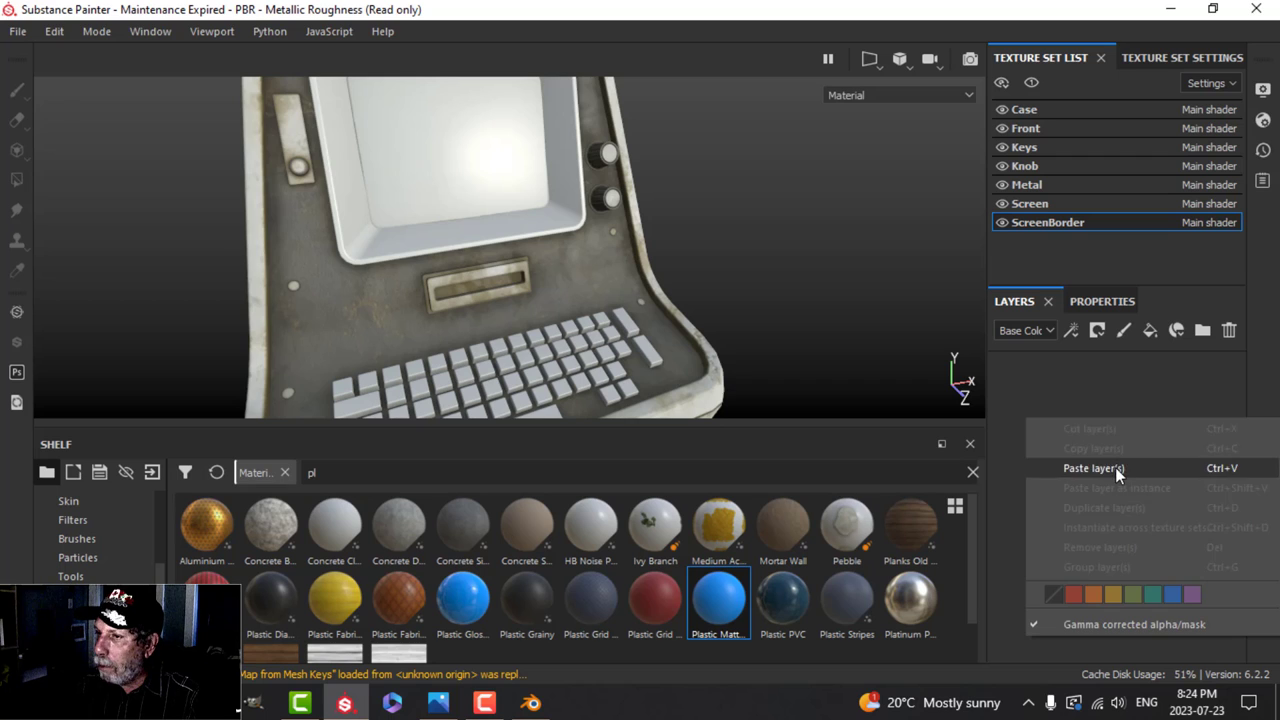
left_click(1115, 467)
Delete the Plastic Matte Pure copy 1 layer from the ScreenBorder texture set.
left_click(1104, 507)
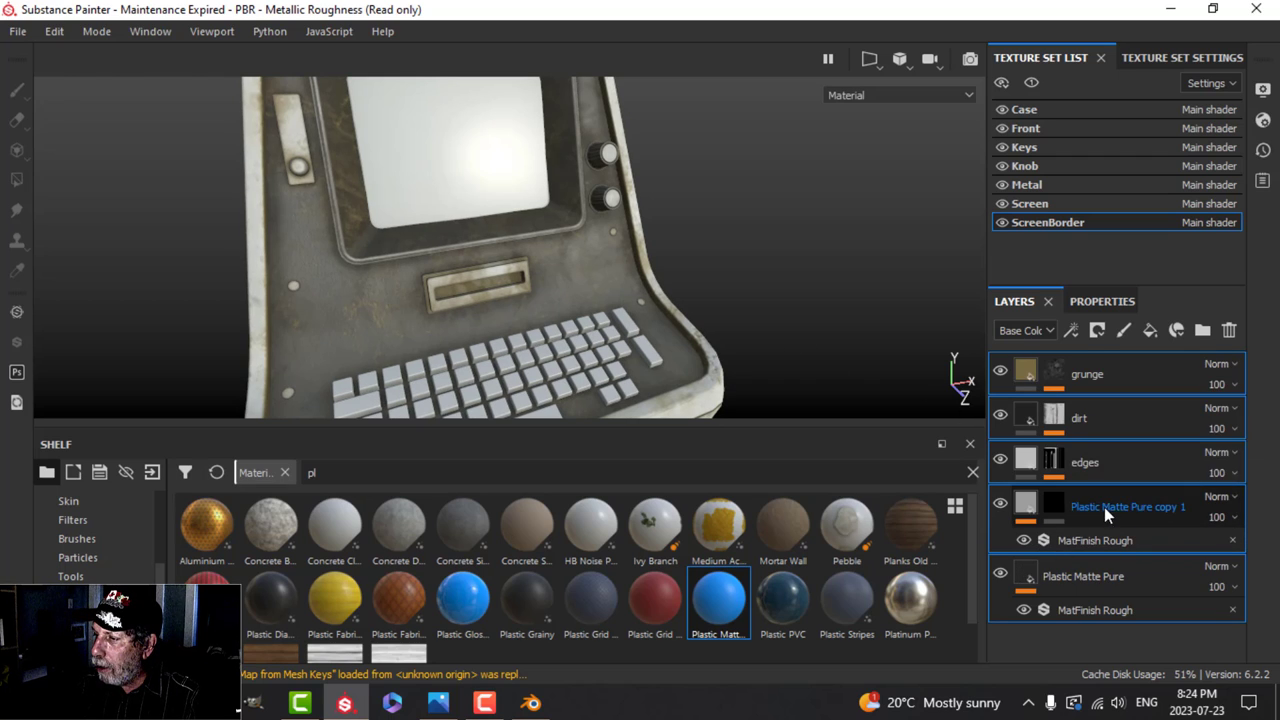
left_click(1229, 333)
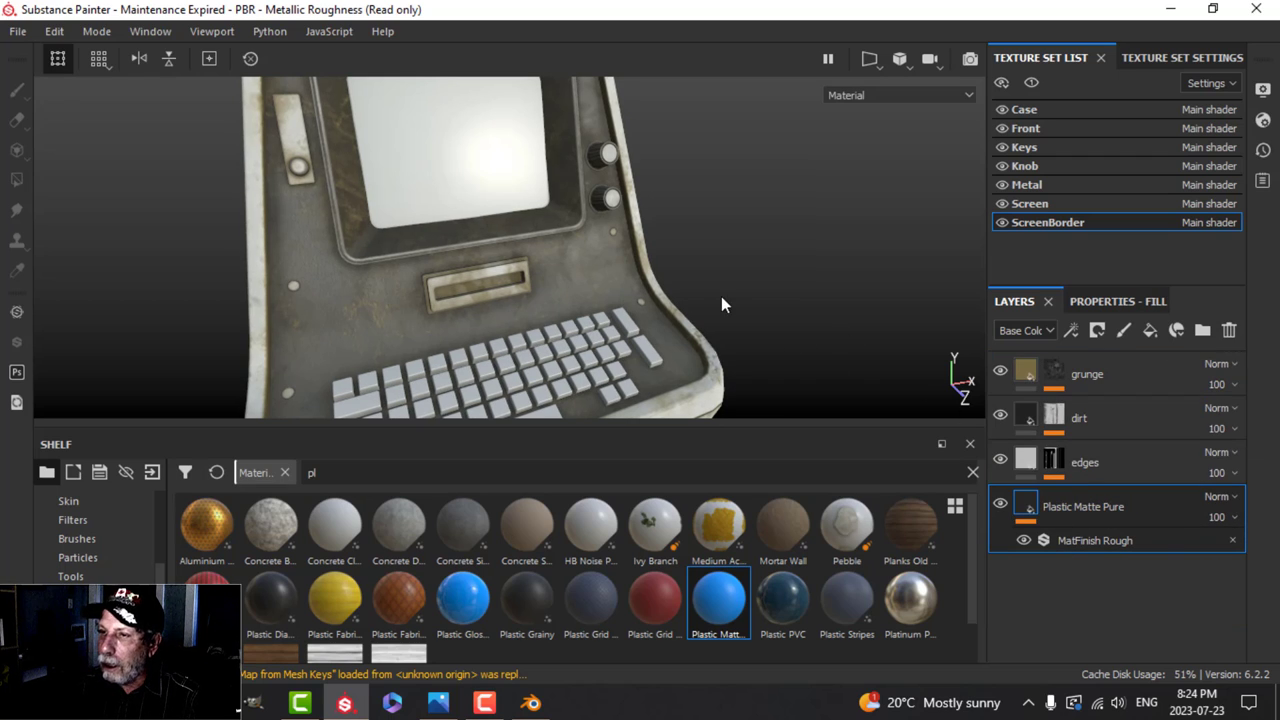
left_click_drag(669, 270, 552, 258, "alt")
scroll(509, 250, "up", 3)
middle_click_drag(420, 243, 466, 256, "alt")
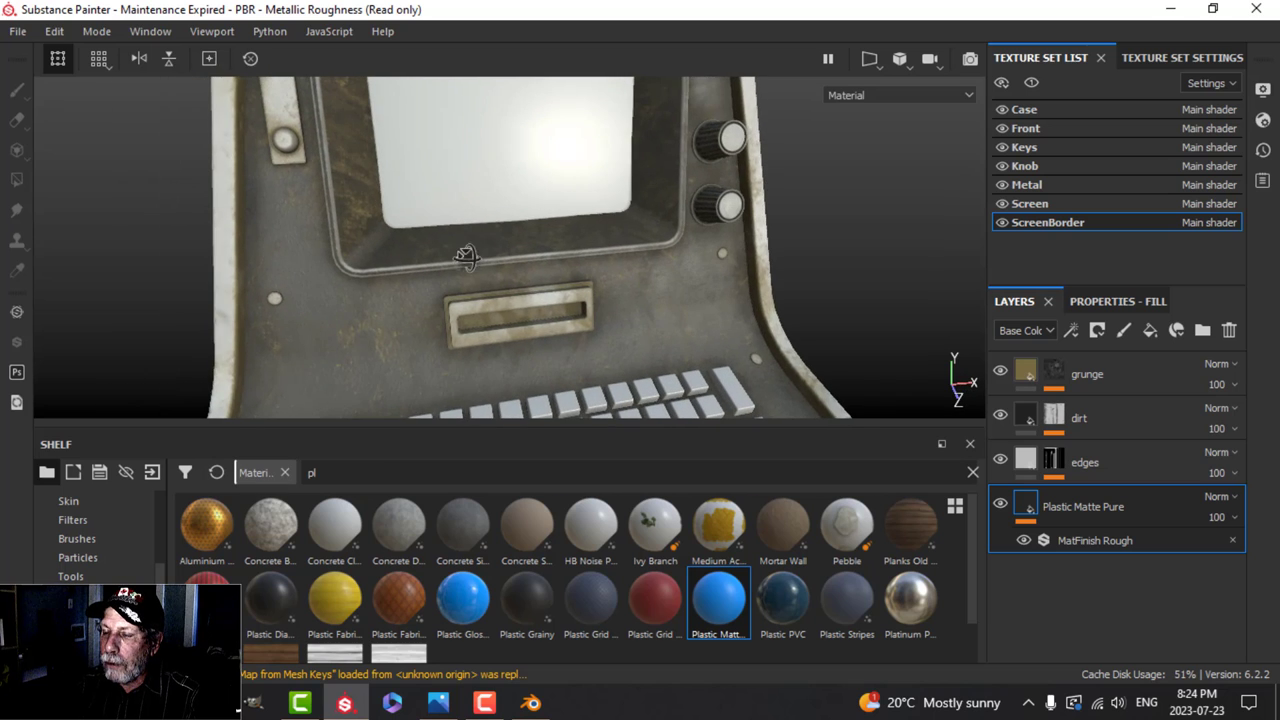
left_click_drag(466, 256, 677, 325, "alt")
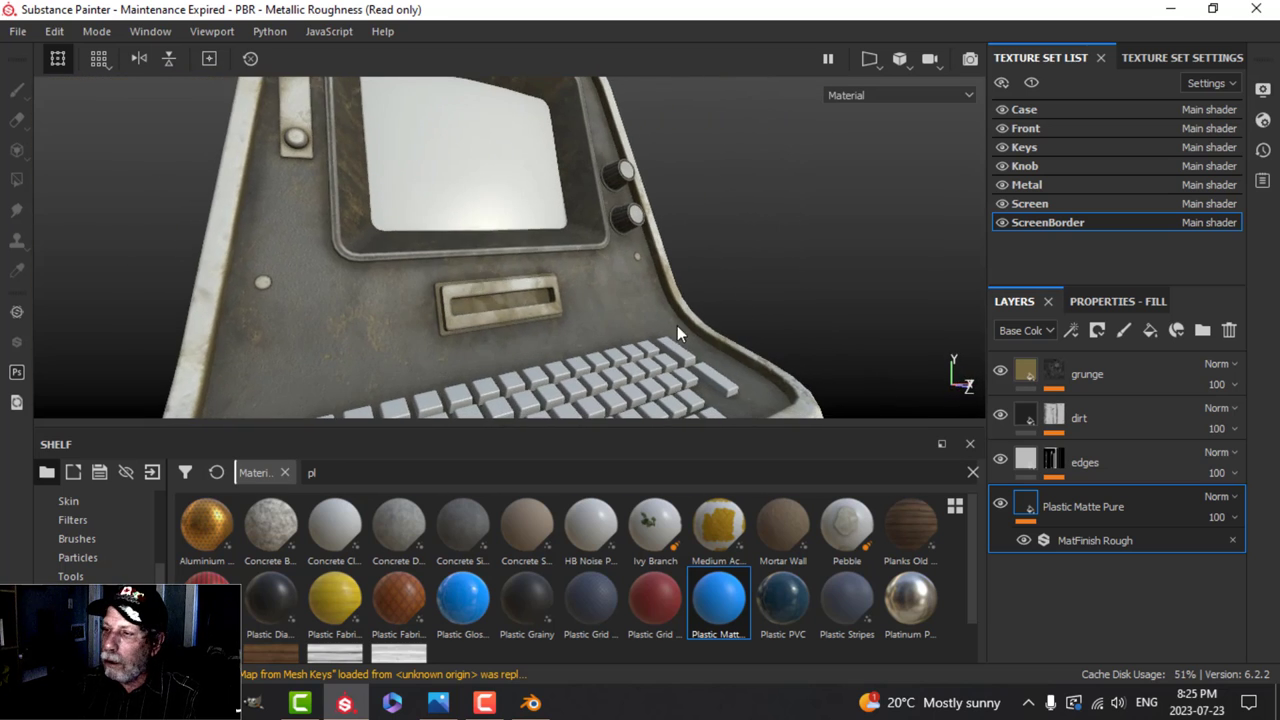
Set the Wear Level of the Metal Edge Wear generator on ScreenBorder's edges mask to 0.25.
left_click(1050, 462)
left_click(1095, 498)
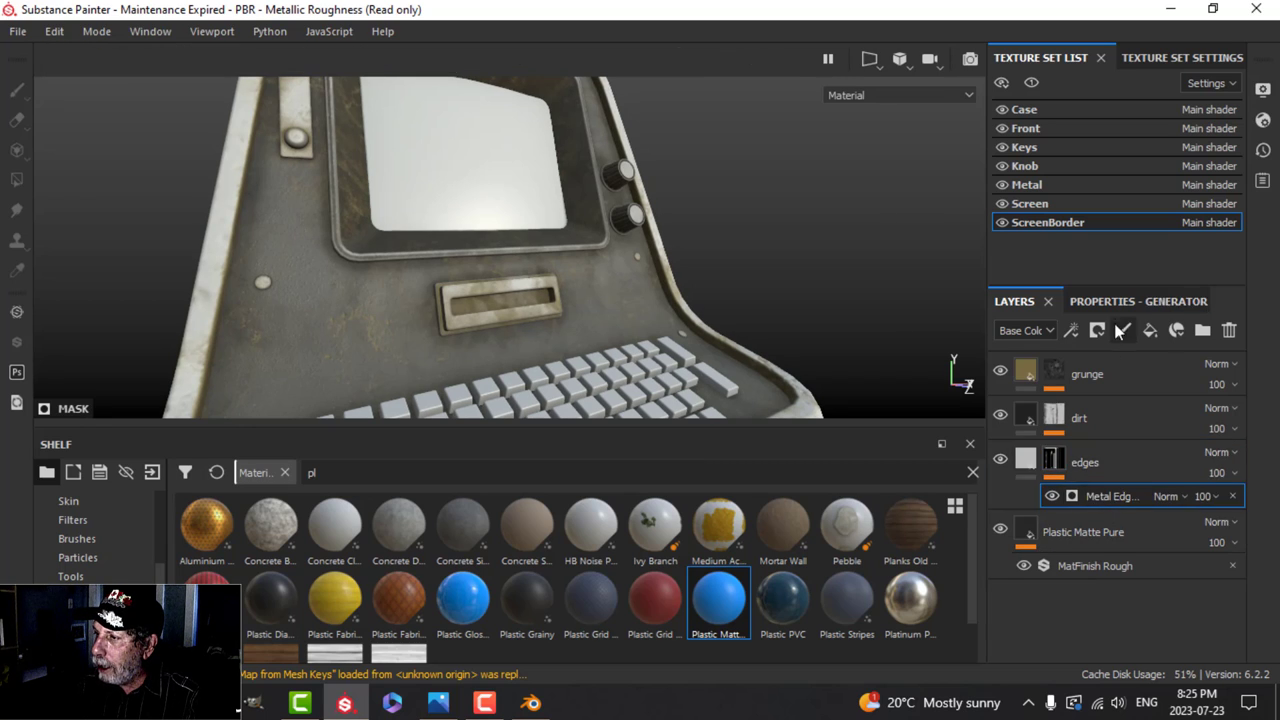
left_click(1138, 301)
left_click_drag(1120, 508, 1066, 512)
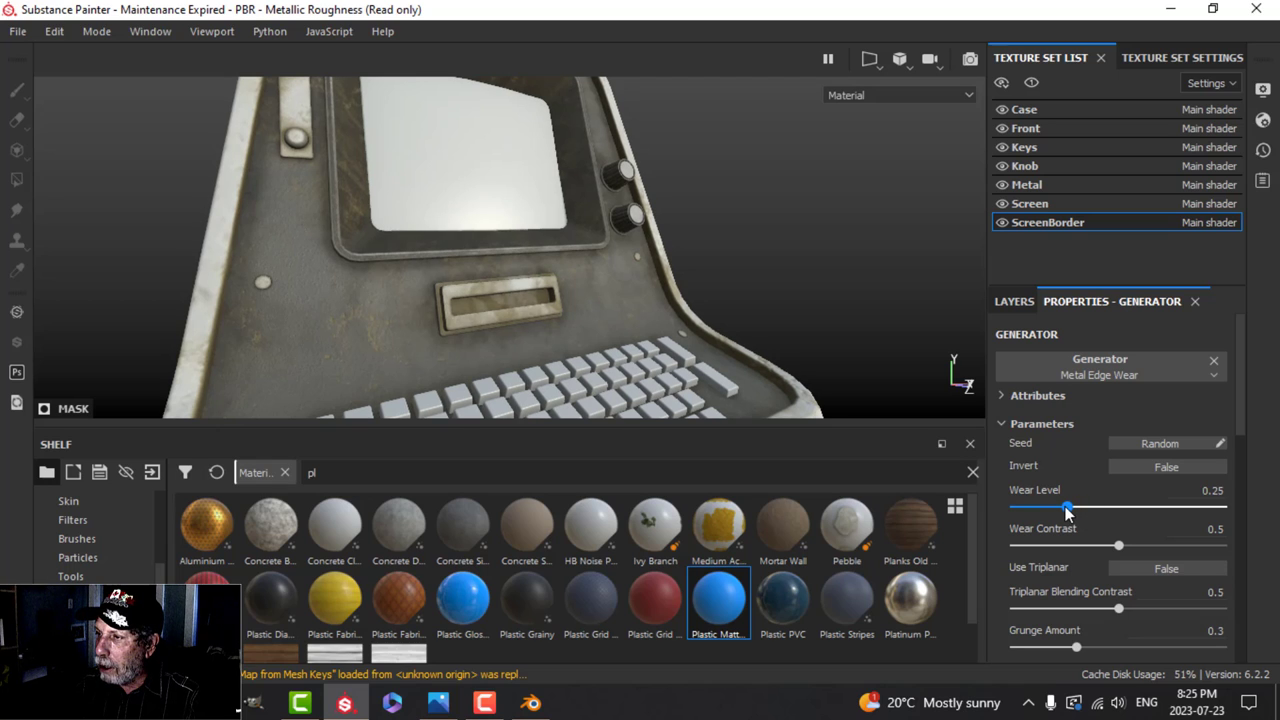
Set the Balance of the Grunge Leak Dirty fill on ScreenBorder's grunge mask to 0.34.
left_click(1014, 301)
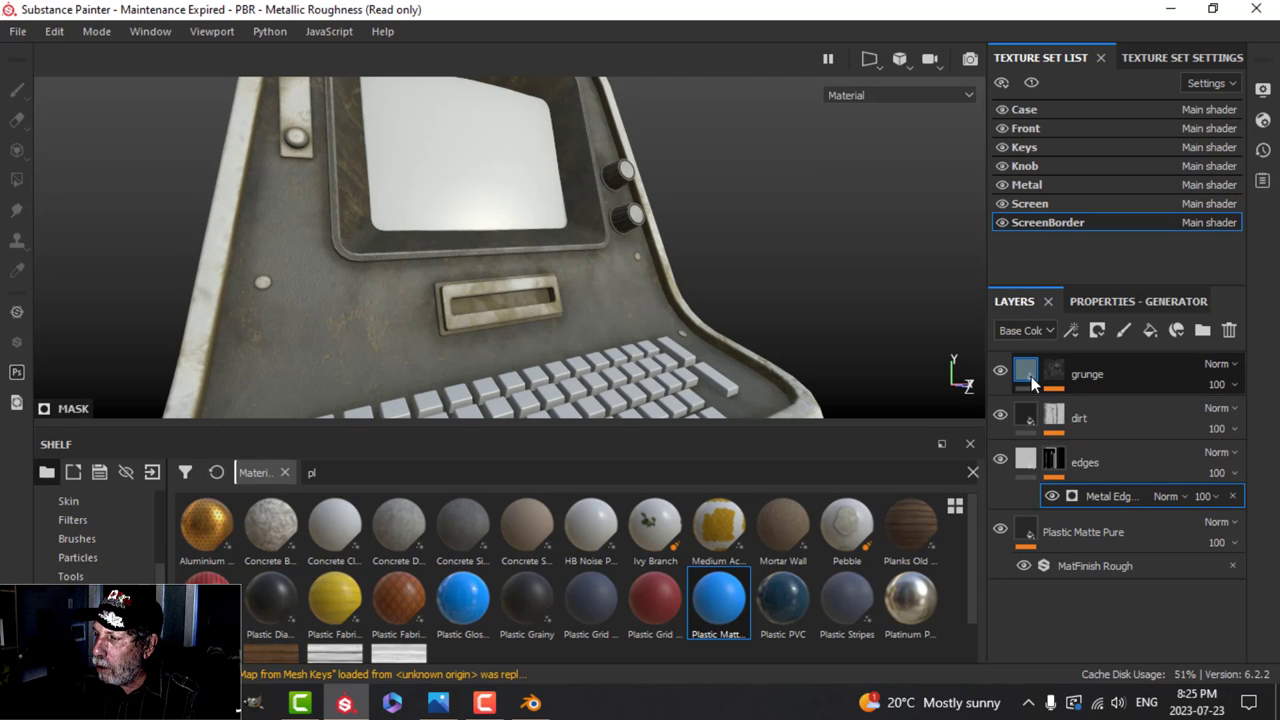
left_click(1052, 385)
left_click(1104, 410)
left_click(1118, 301)
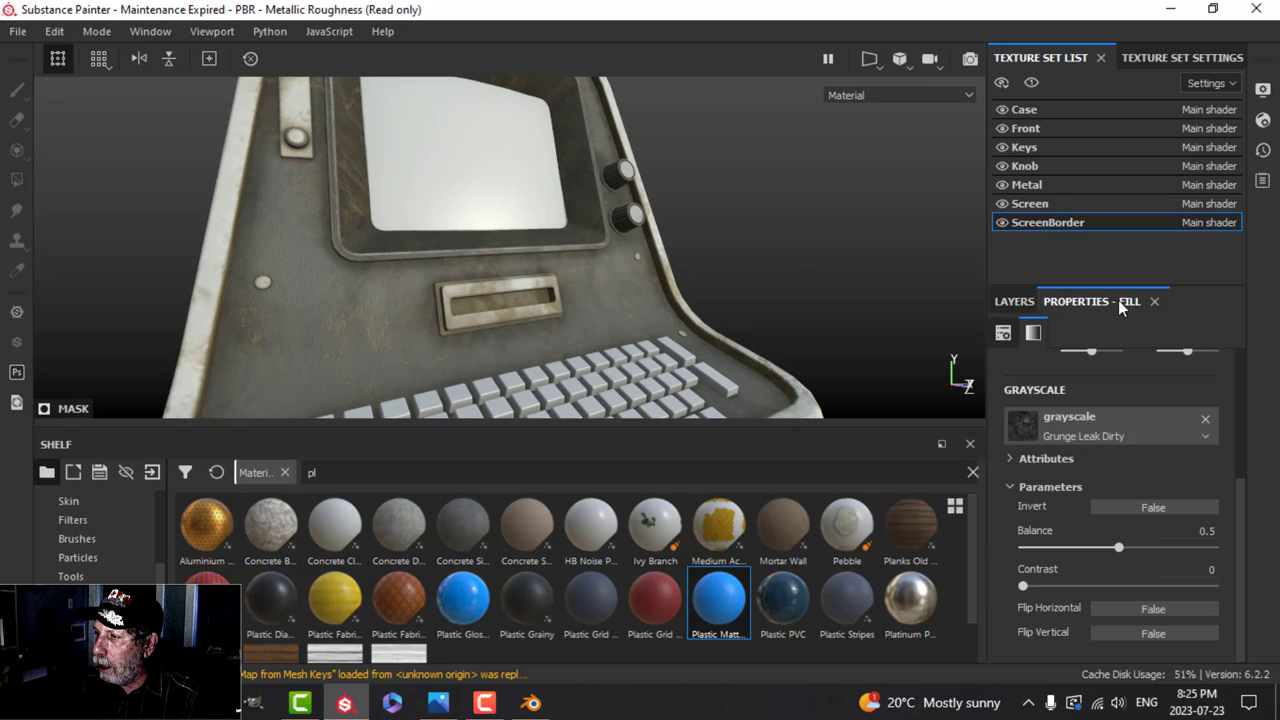
left_click_drag(1119, 547, 1088, 548)
left_click_drag(611, 223, 534, 283, "alt")
scroll(534, 283, "down", 4)
middle_click_drag(440, 312, 474, 294, "alt")
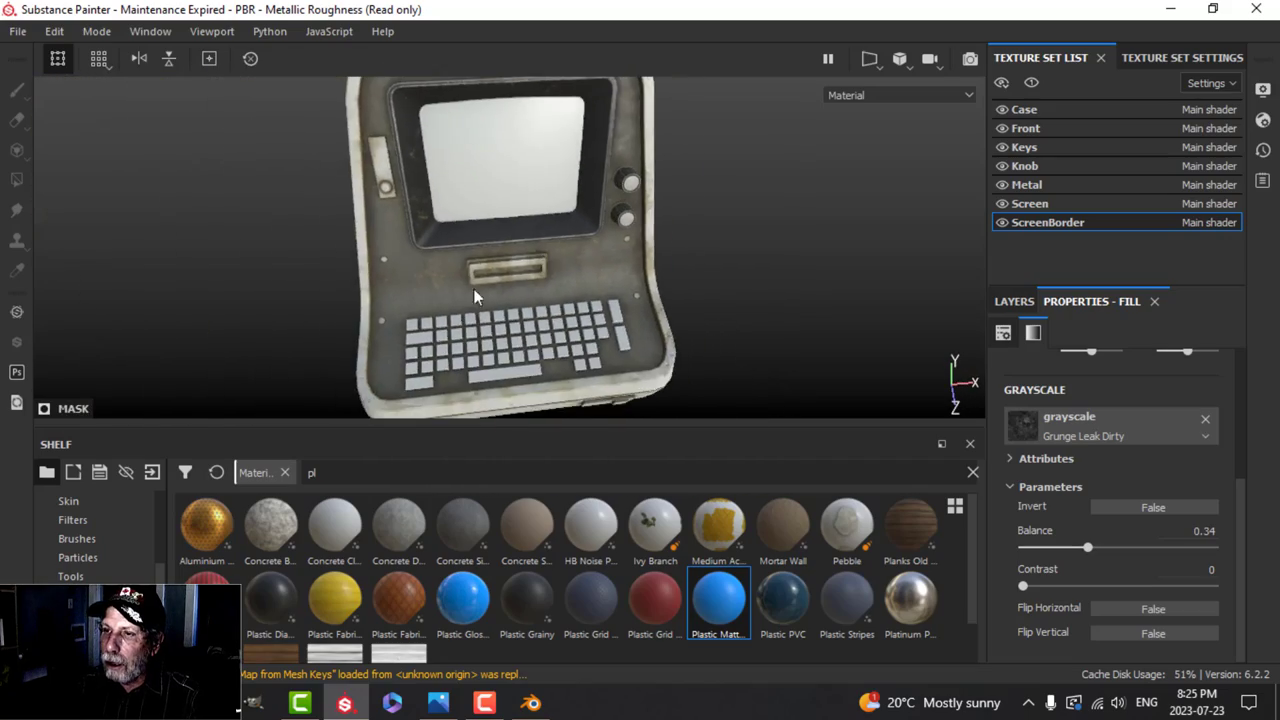
left_click_drag(474, 294, 585, 195, "alt")
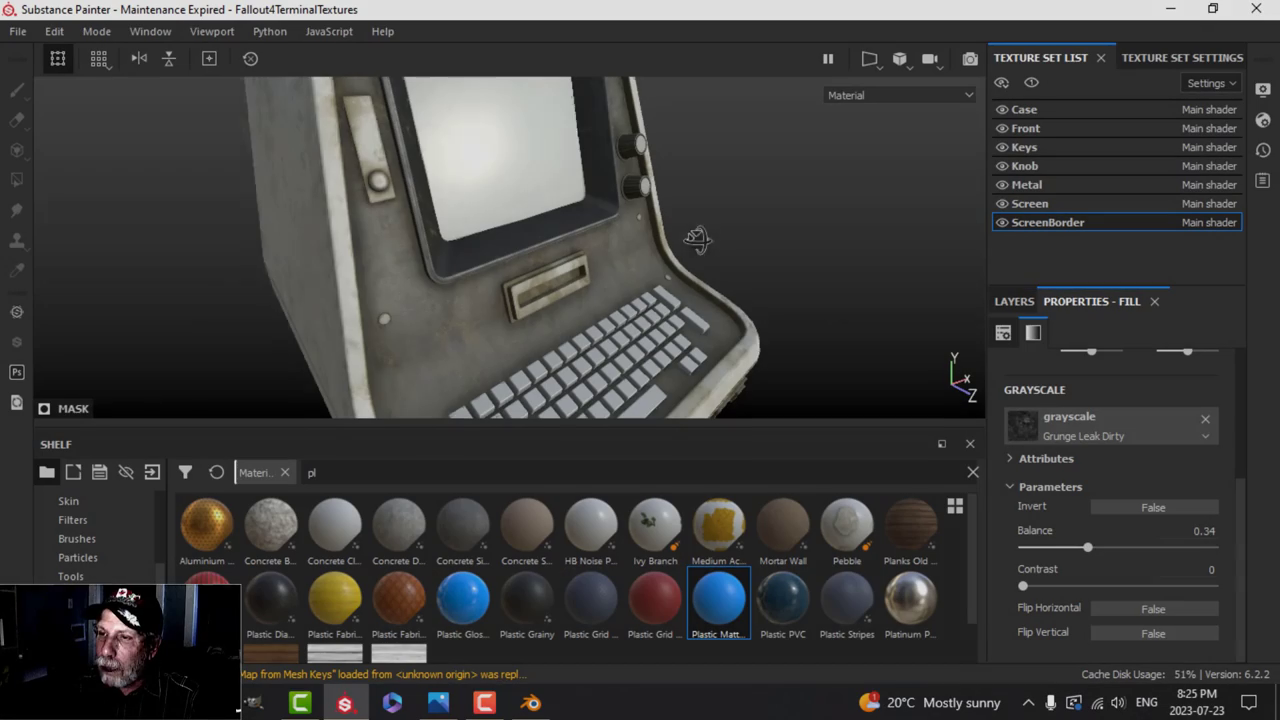
left_click_drag(735, 222, 708, 258, "alt")
Delete Layer 1 from the Screen texture set and add the Plastic Glossy Pure material in its place.
left_click(1037, 203)
key("1")
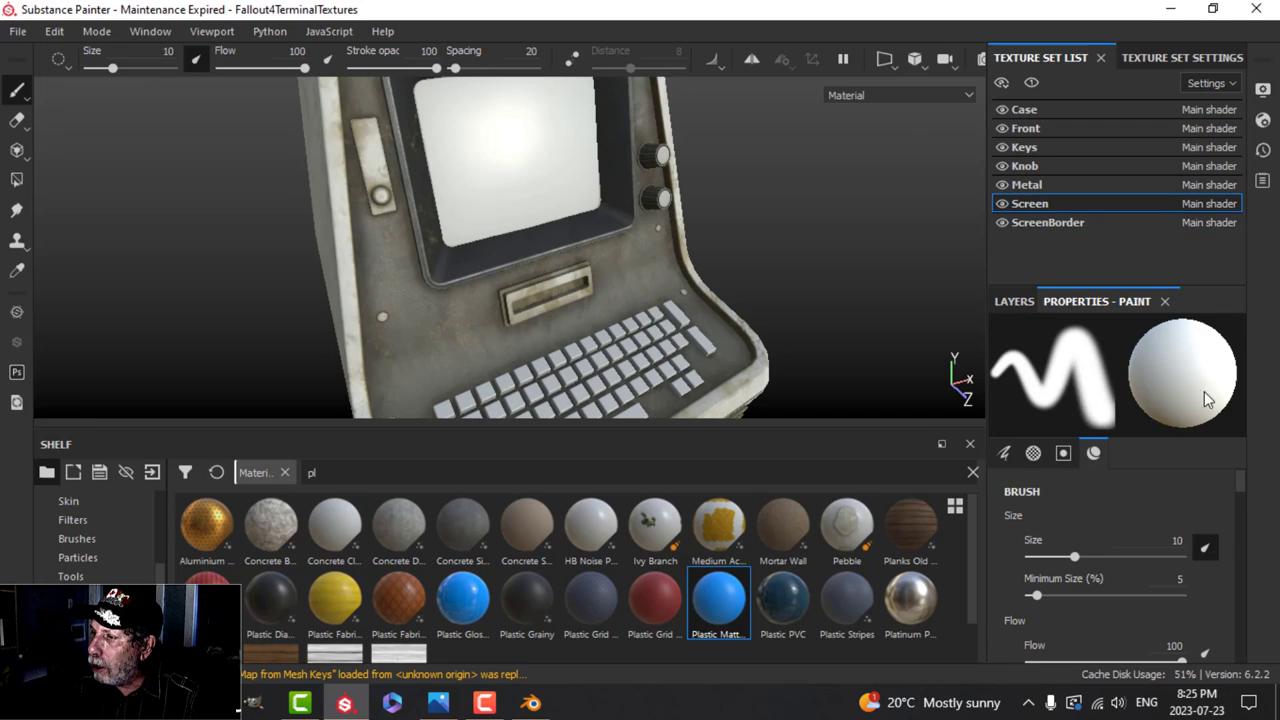
left_click(1021, 303)
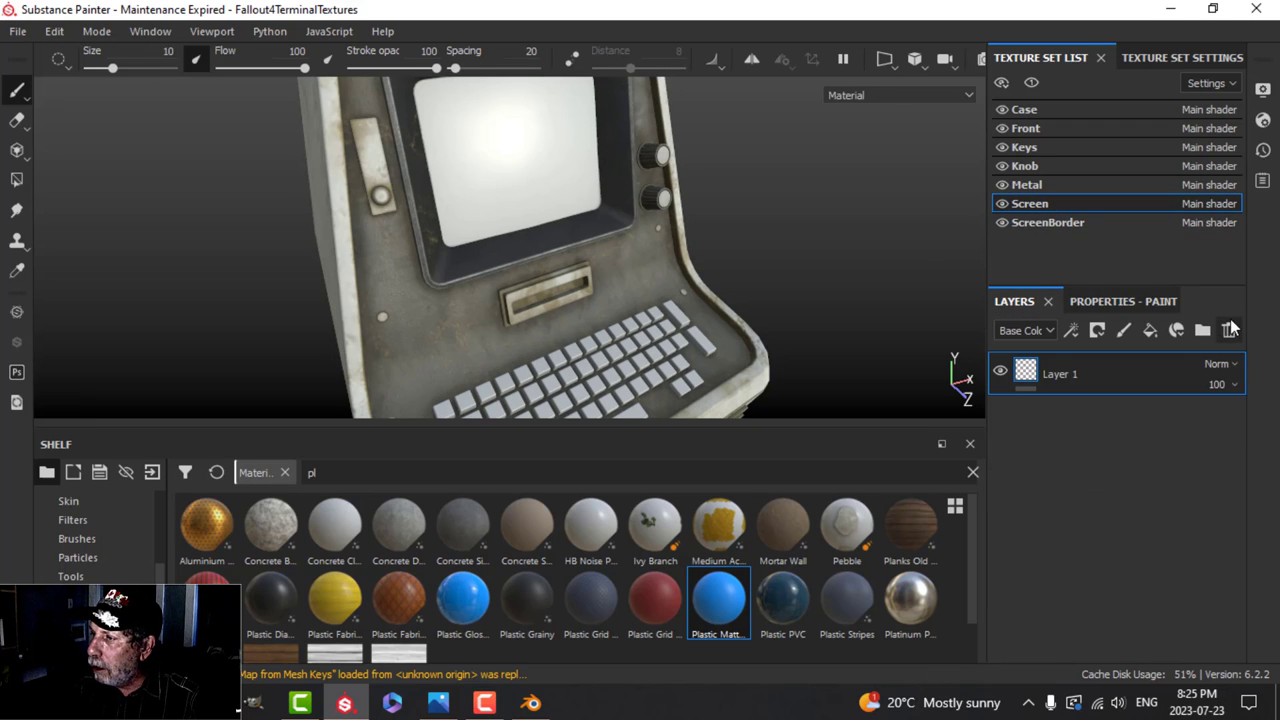
left_click(1228, 330)
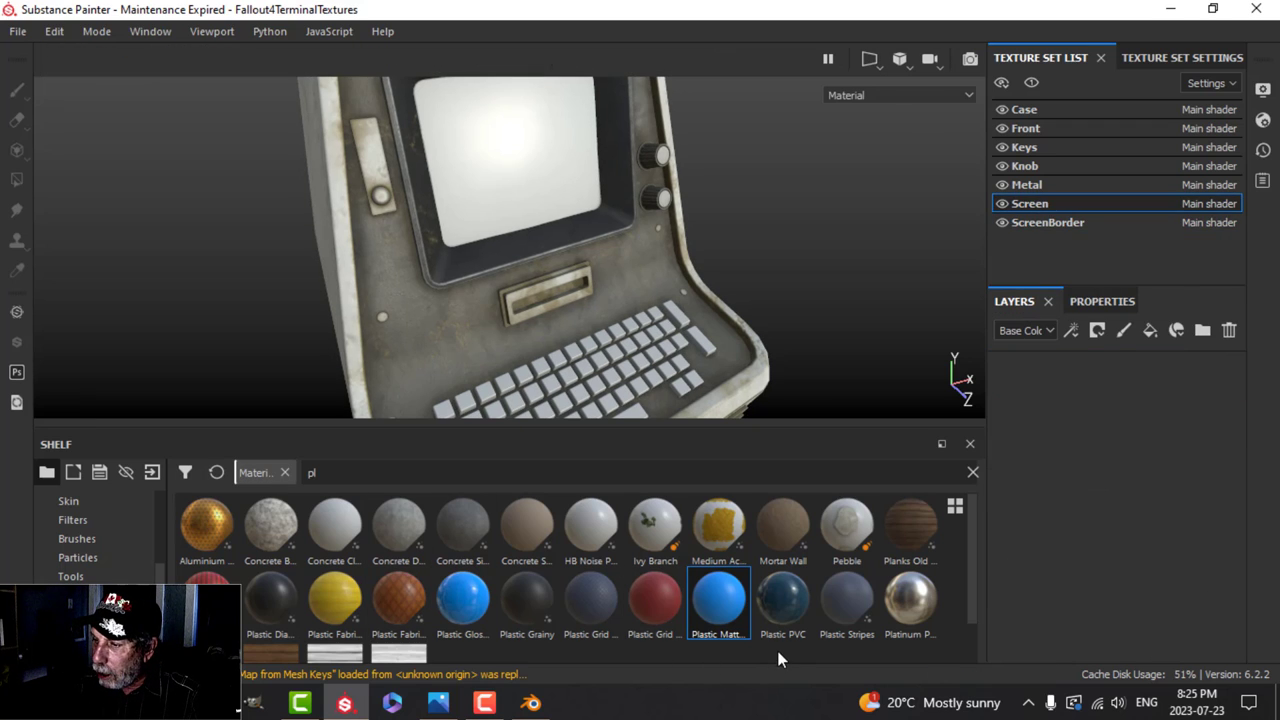
left_click_drag(460, 612, 1035, 440)
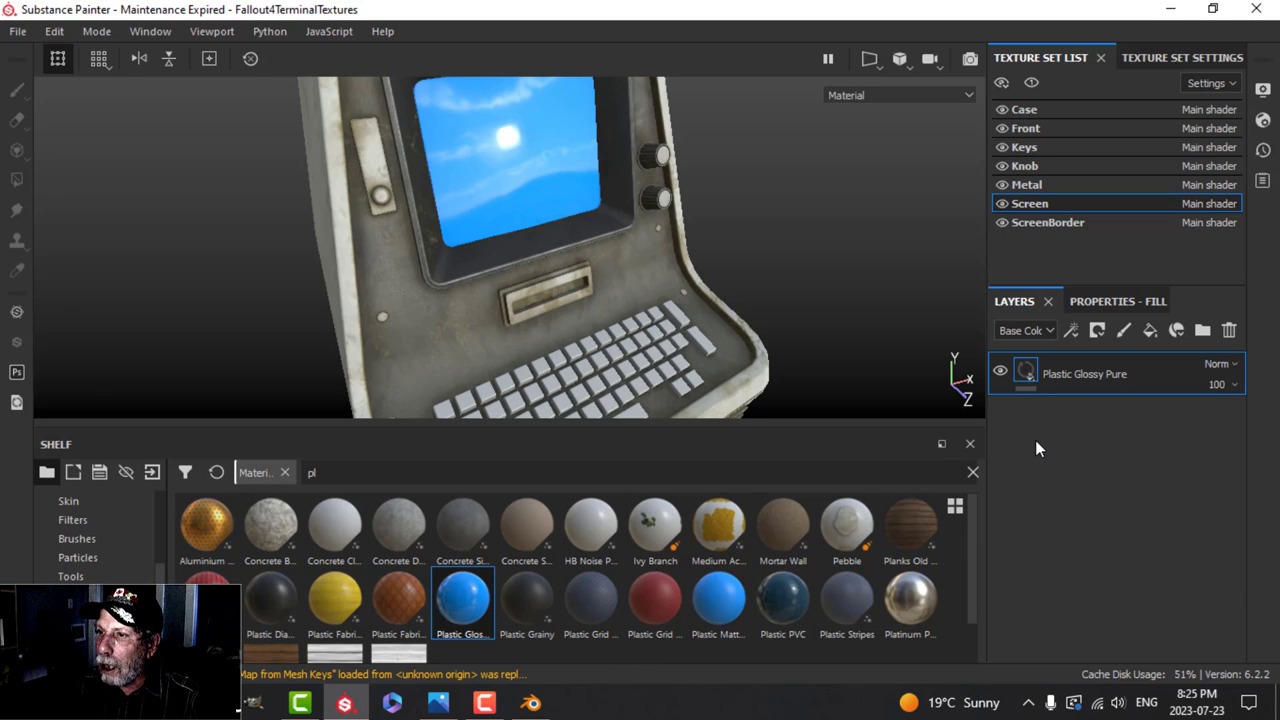
Change the base color of the Screen's Plastic Glossy Pure layer to a very dark gray.
left_click(1075, 375)
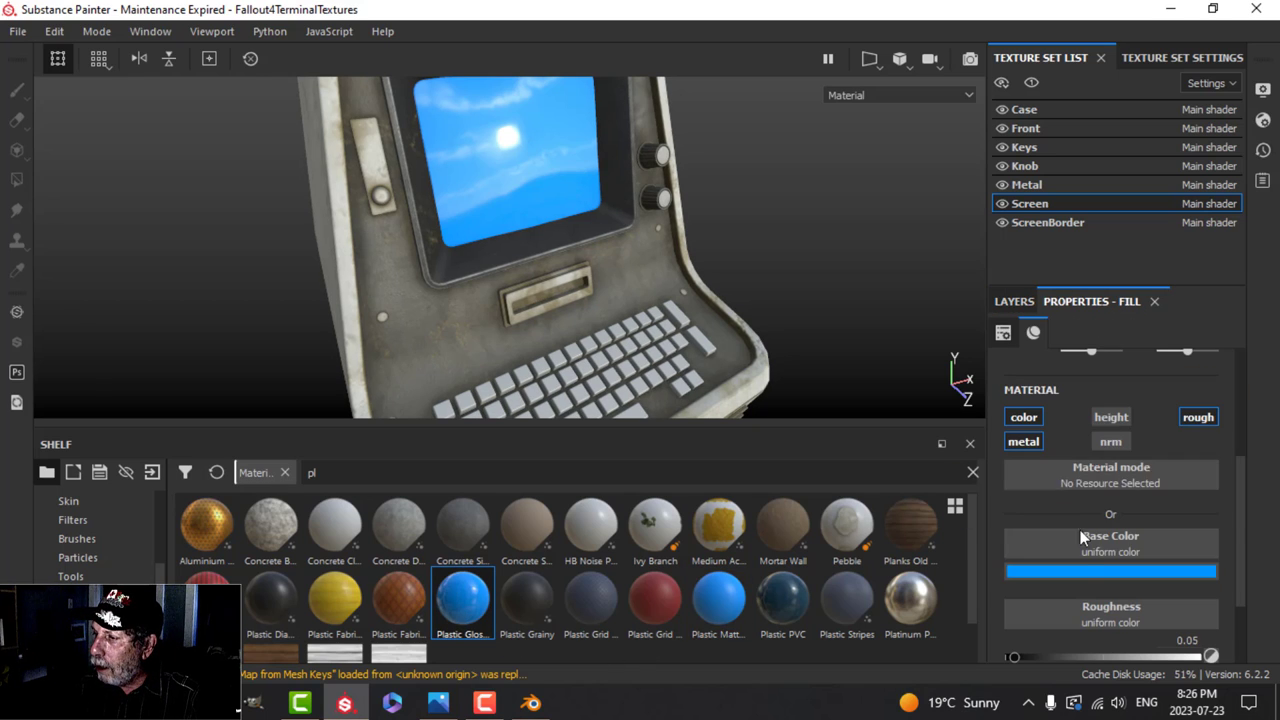
left_click(1083, 569)
left_click_drag(1030, 483, 1016, 492)
left_click(1269, 262)
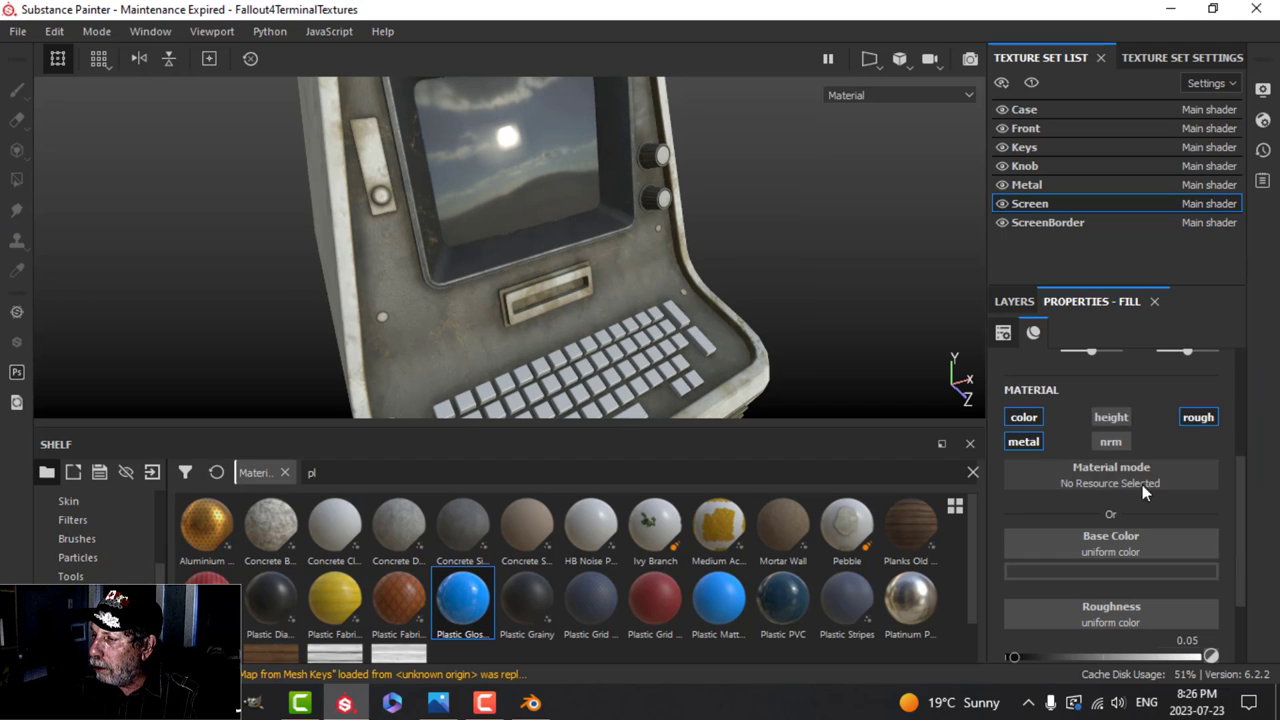
Set the Plastic Glossy Pure layer's Roughness to about 0.198 and its Metallic value to 1.
scroll(1114, 585, "down", 2)
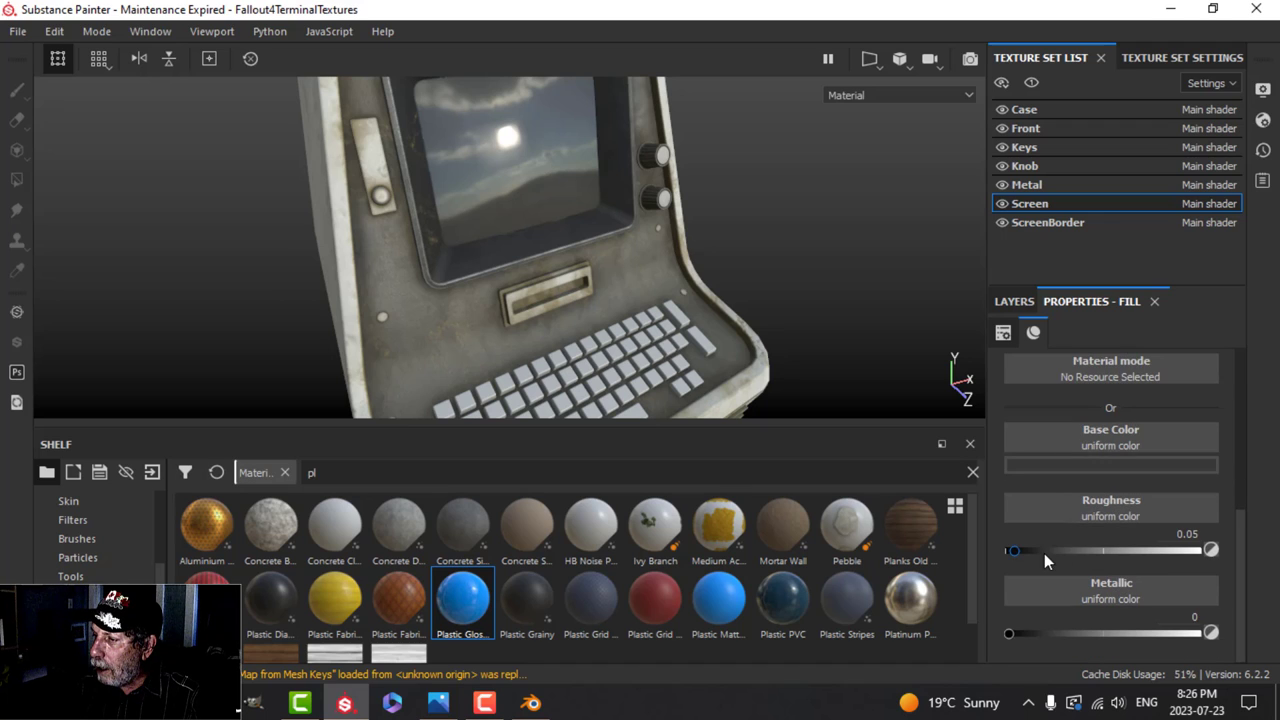
left_click_drag(1018, 552, 1046, 558)
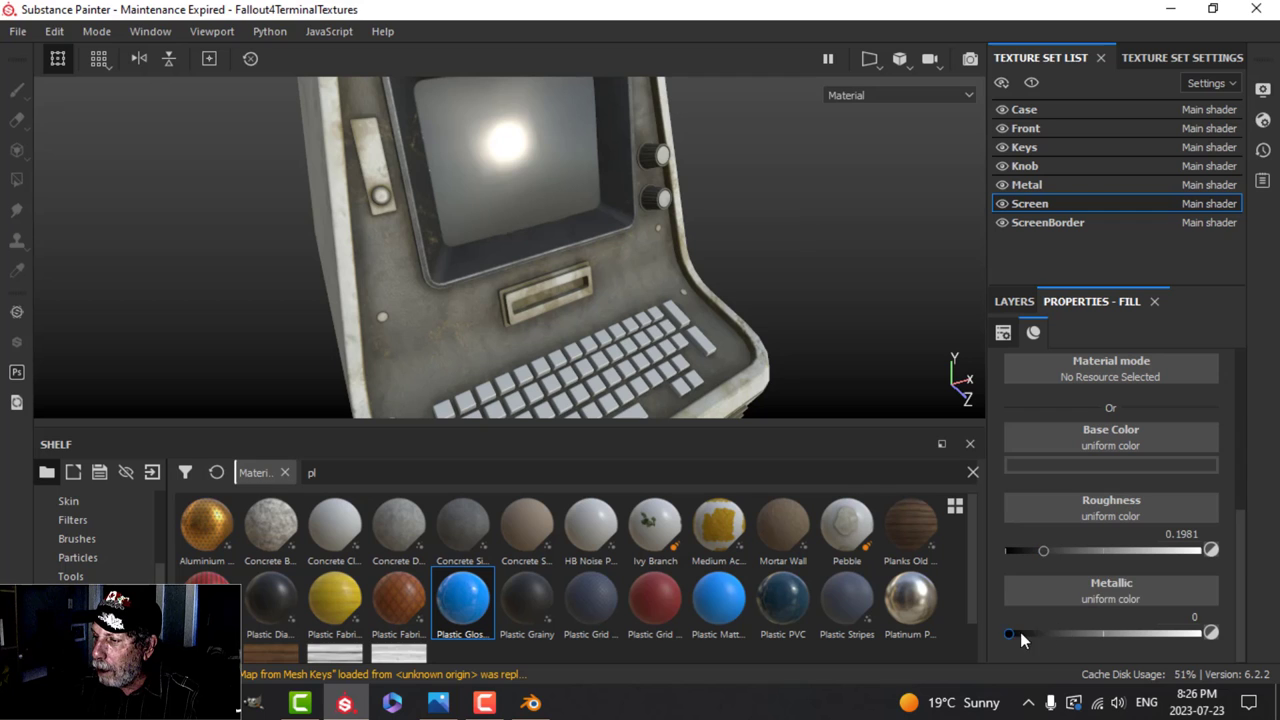
left_click_drag(1006, 634, 1268, 636)
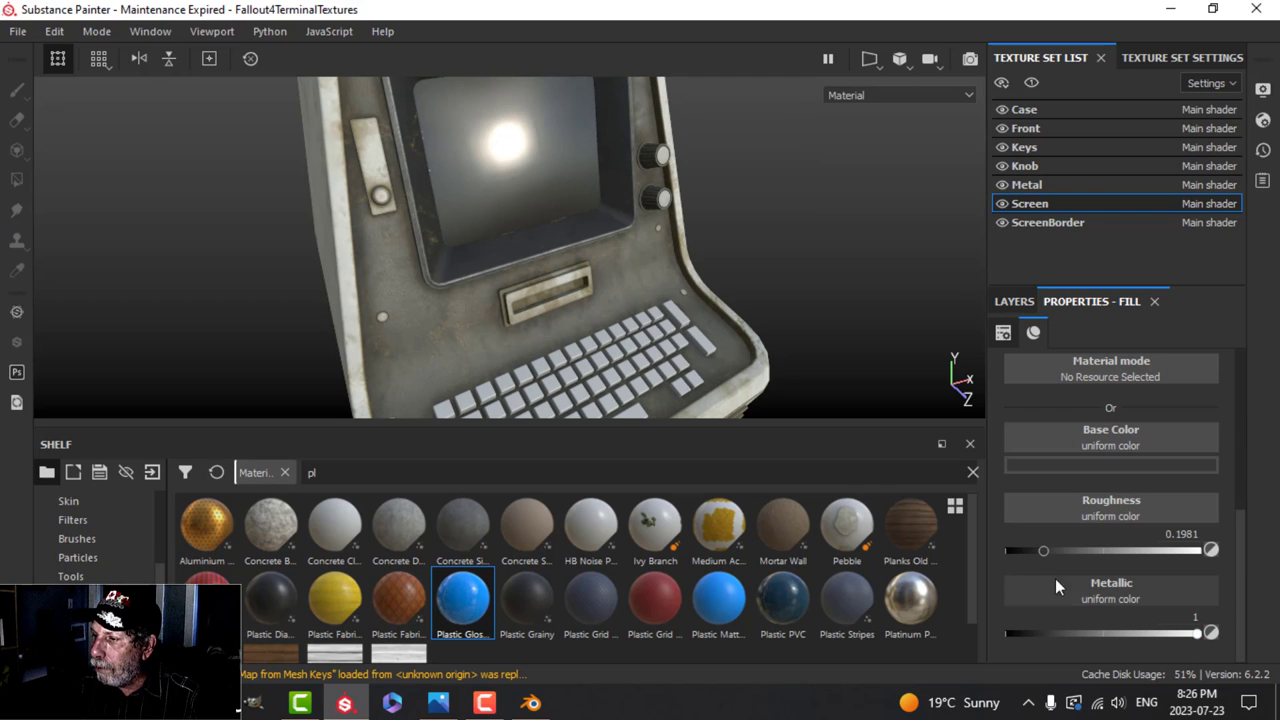
left_click_drag(709, 338, 751, 289, "alt")
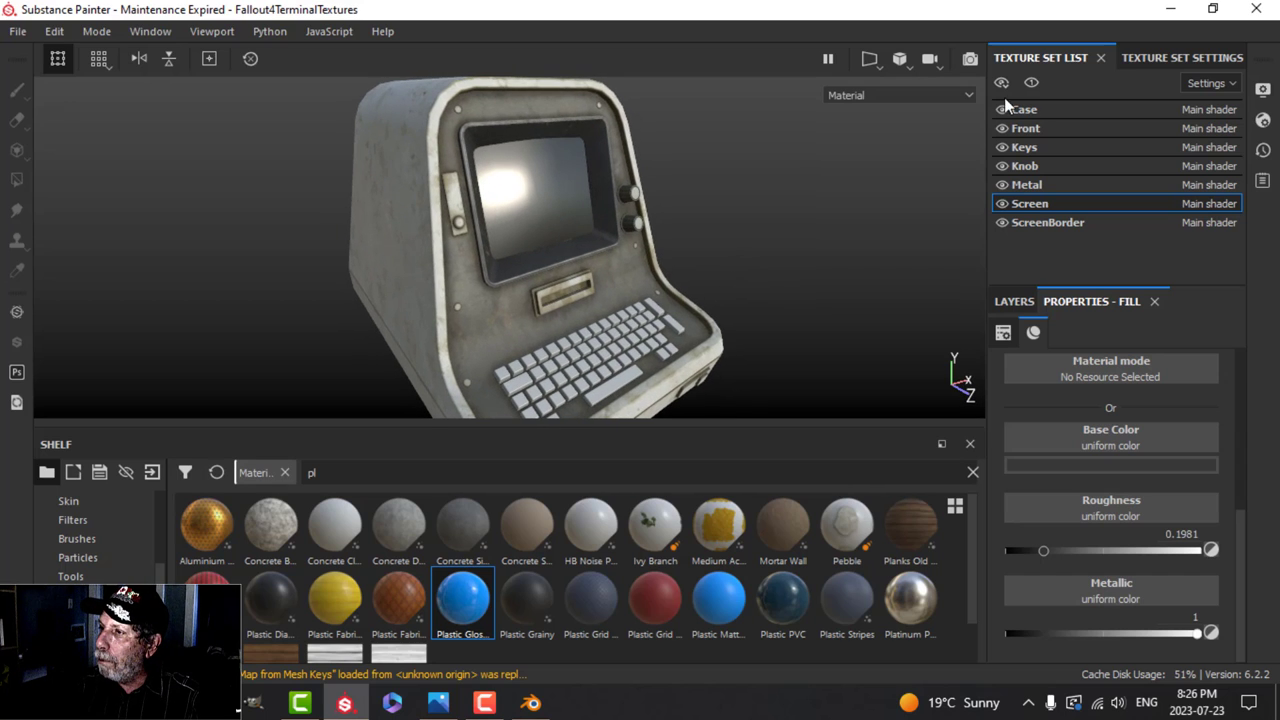
Copy the dirt layer from the Case texture set.
left_click(1042, 109)
left_click(1014, 301)
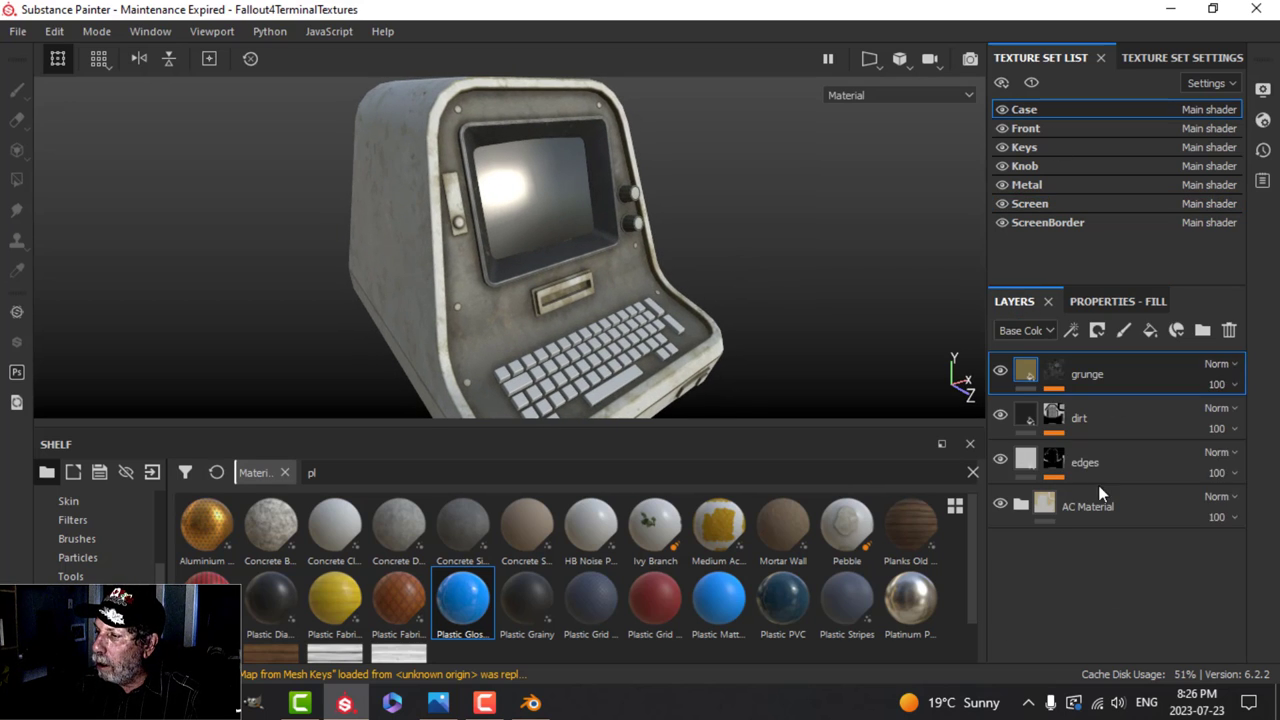
left_click(1089, 421)
right_click(1123, 428)
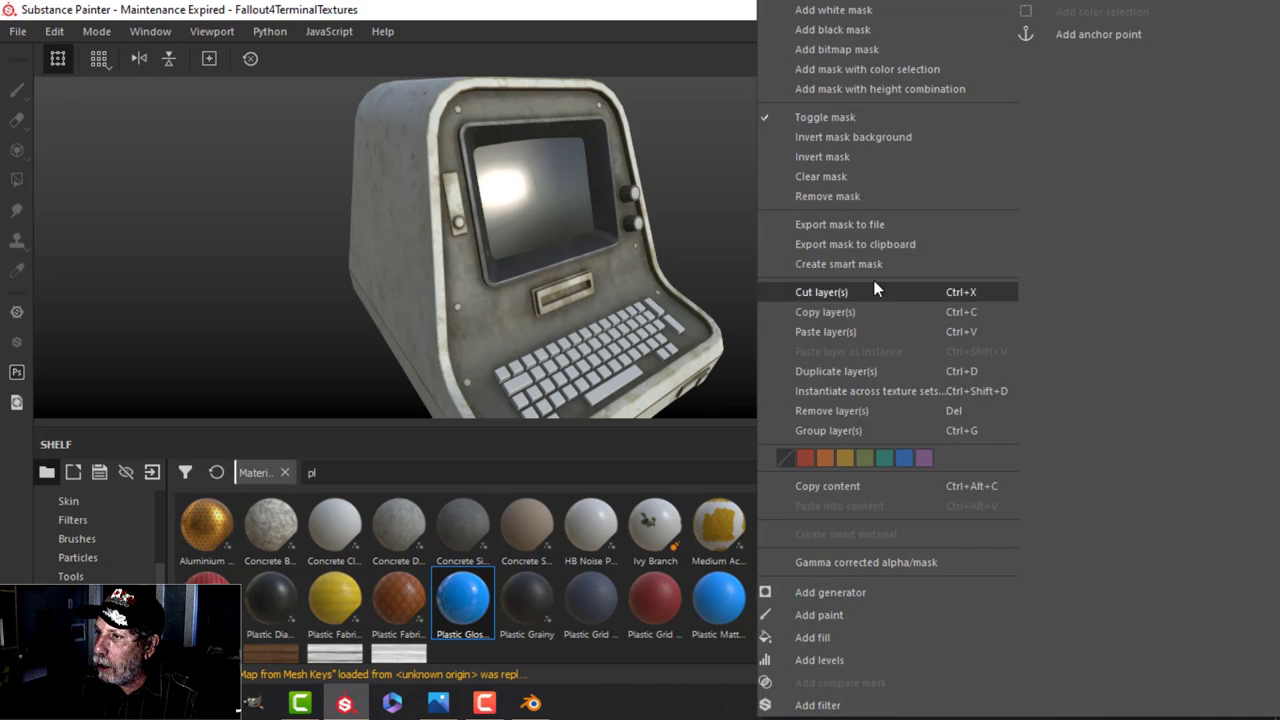
left_click(848, 312)
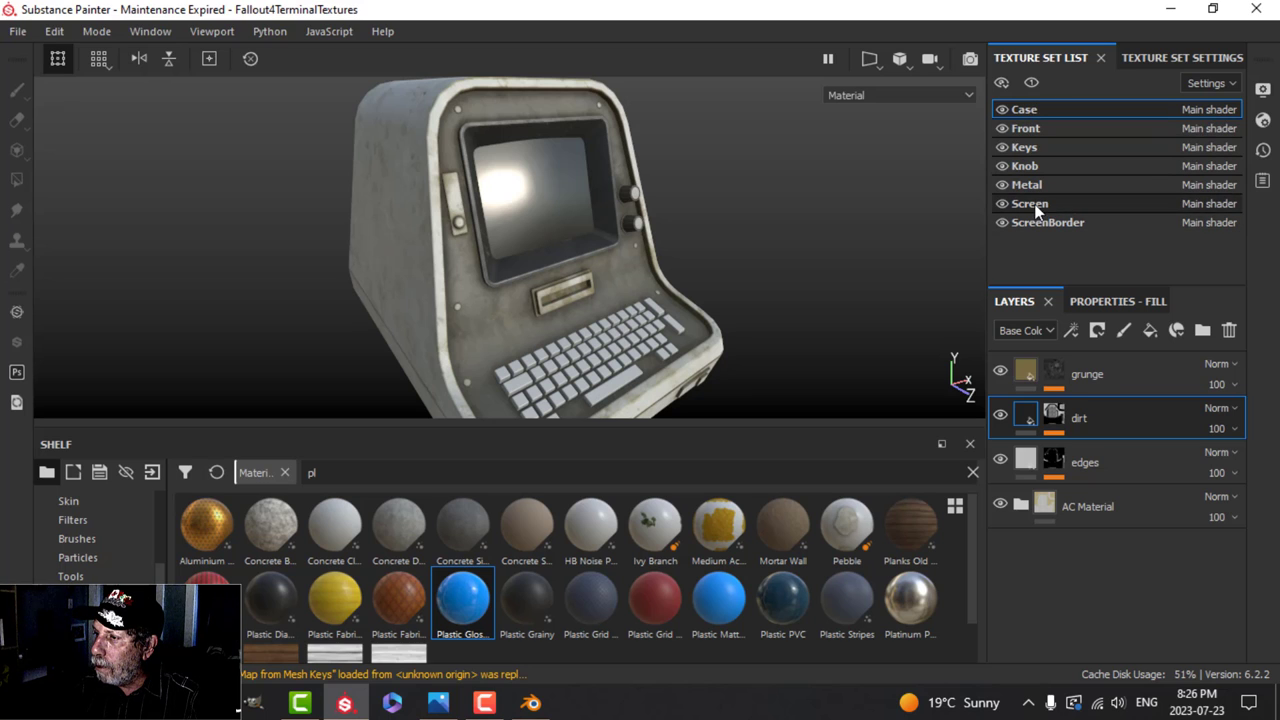
Paste the copied dirt layer above Plastic Glossy Pure in the Screen texture set.
left_click(1037, 205)
right_click(1094, 469)
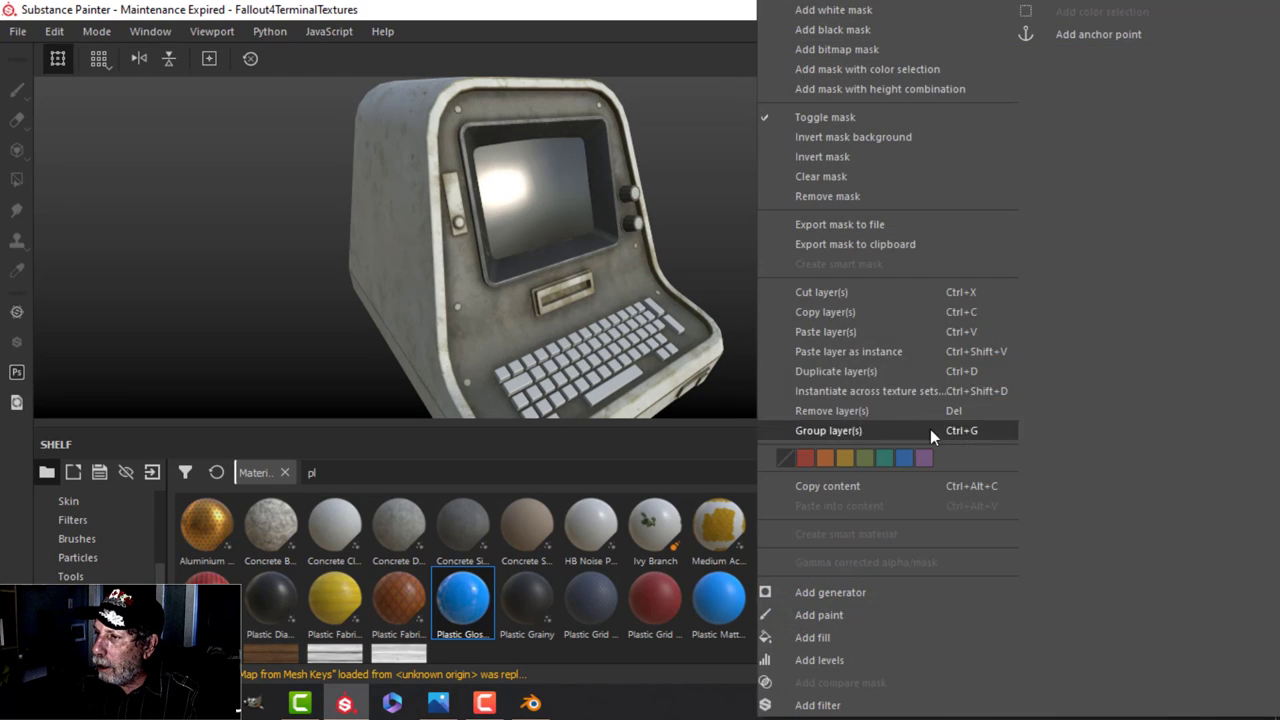
left_click(872, 333)
left_click_drag(762, 290, 734, 290, "alt")
middle_click_drag(729, 243, 730, 297, "alt")
left_click_drag(755, 280, 736, 272, "alt")
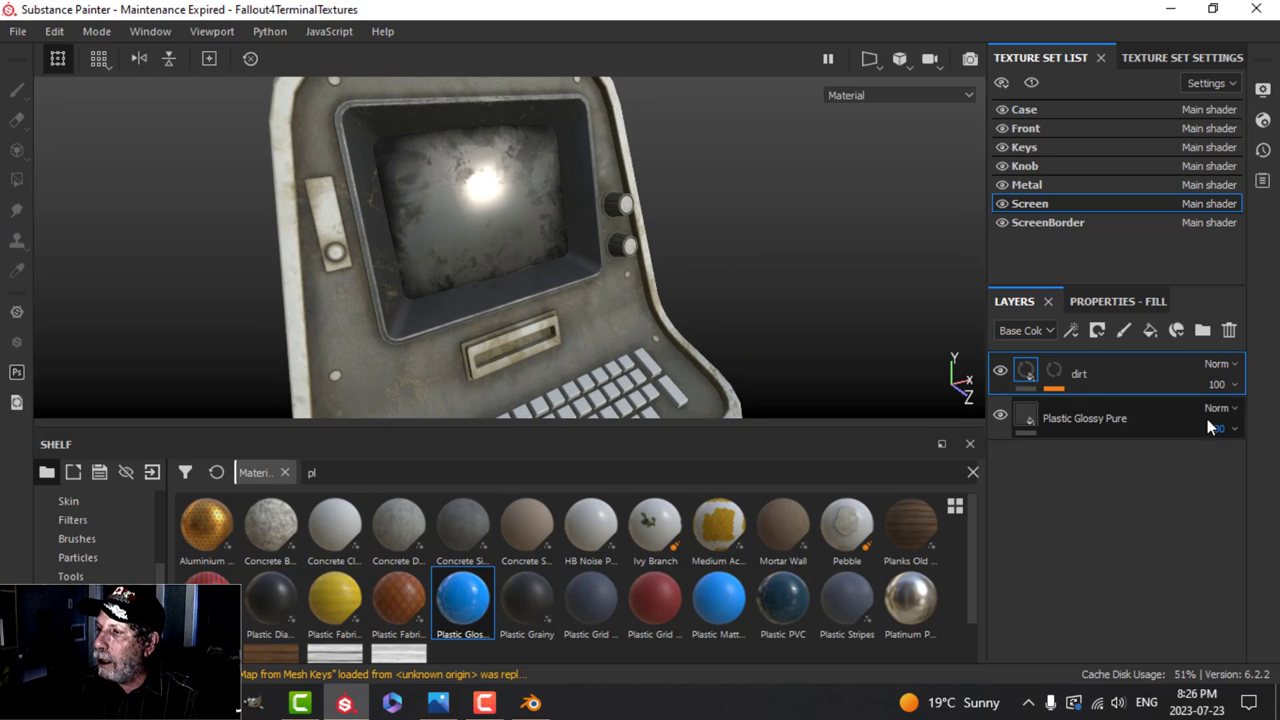
Lighten the base color of the Screen's dirt layer to a gray with RGB values of 0.121.
left_click(1055, 374)
left_click(1025, 376)
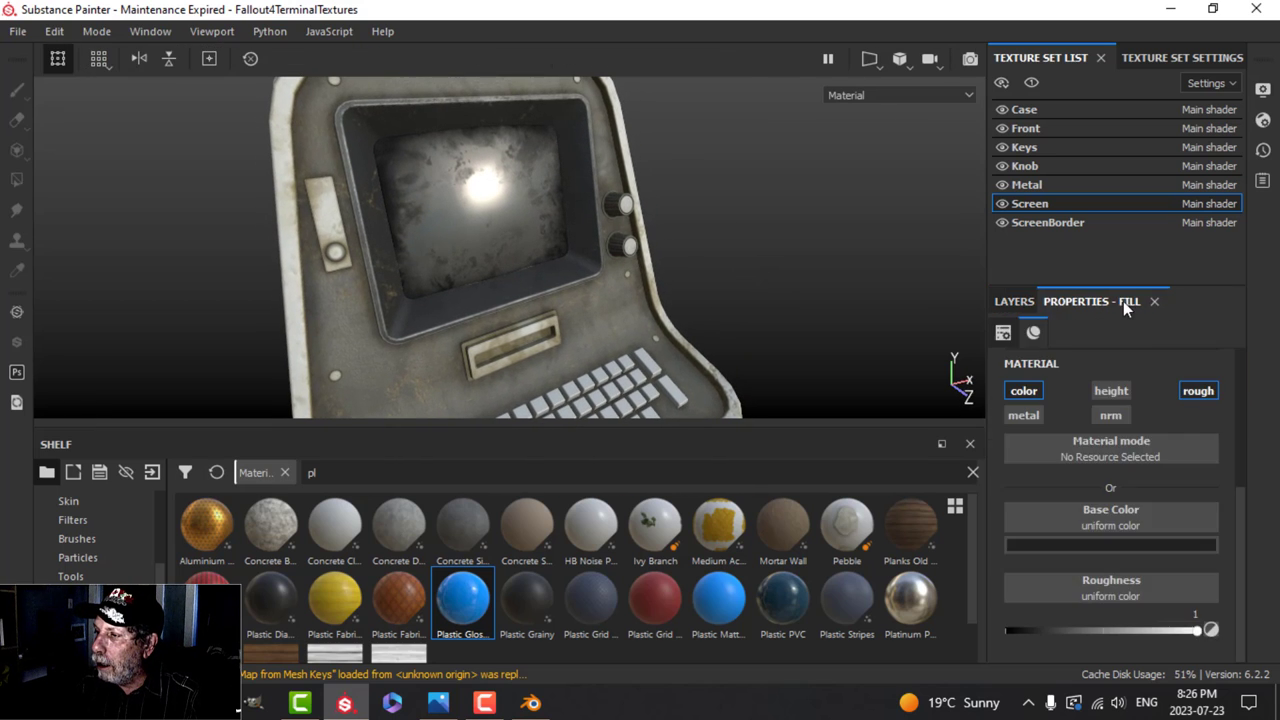
left_click(1130, 524)
mouse_move(1022, 445)
left_mouse_down()
mouse_move(1011, 399)
mouse_move(1008, 442)
left_mouse_up()
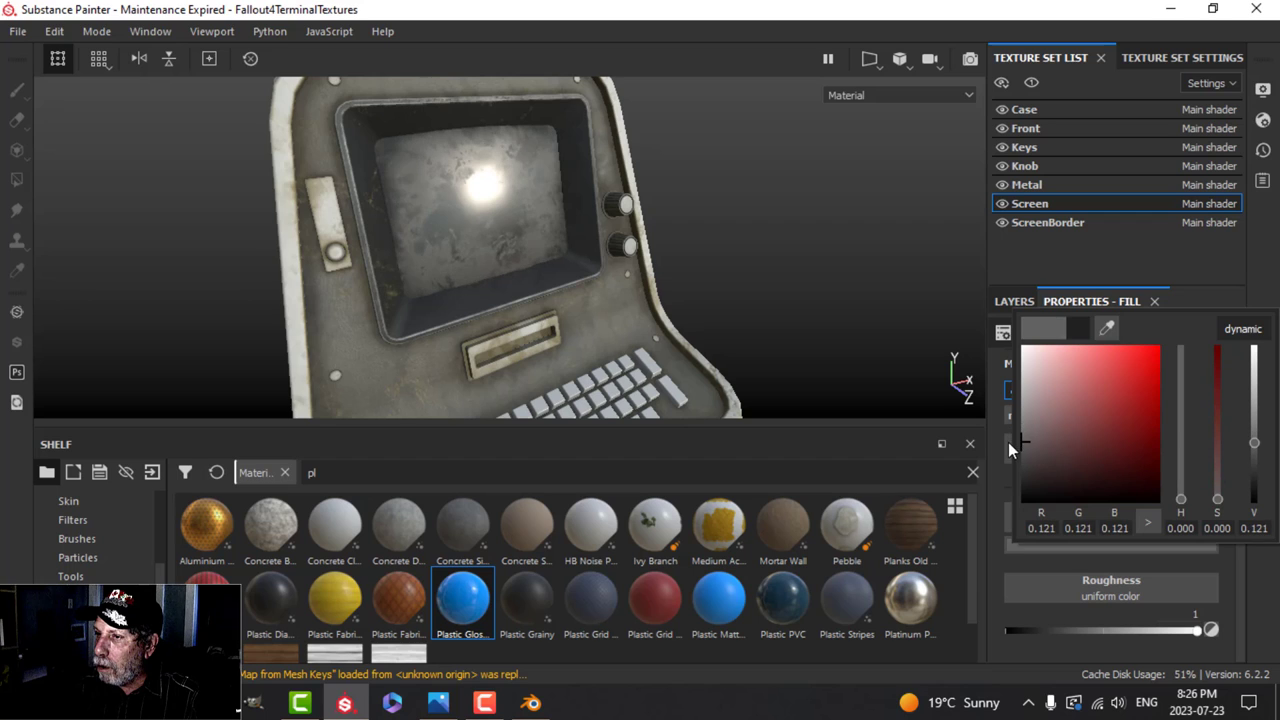
left_click(1014, 301)
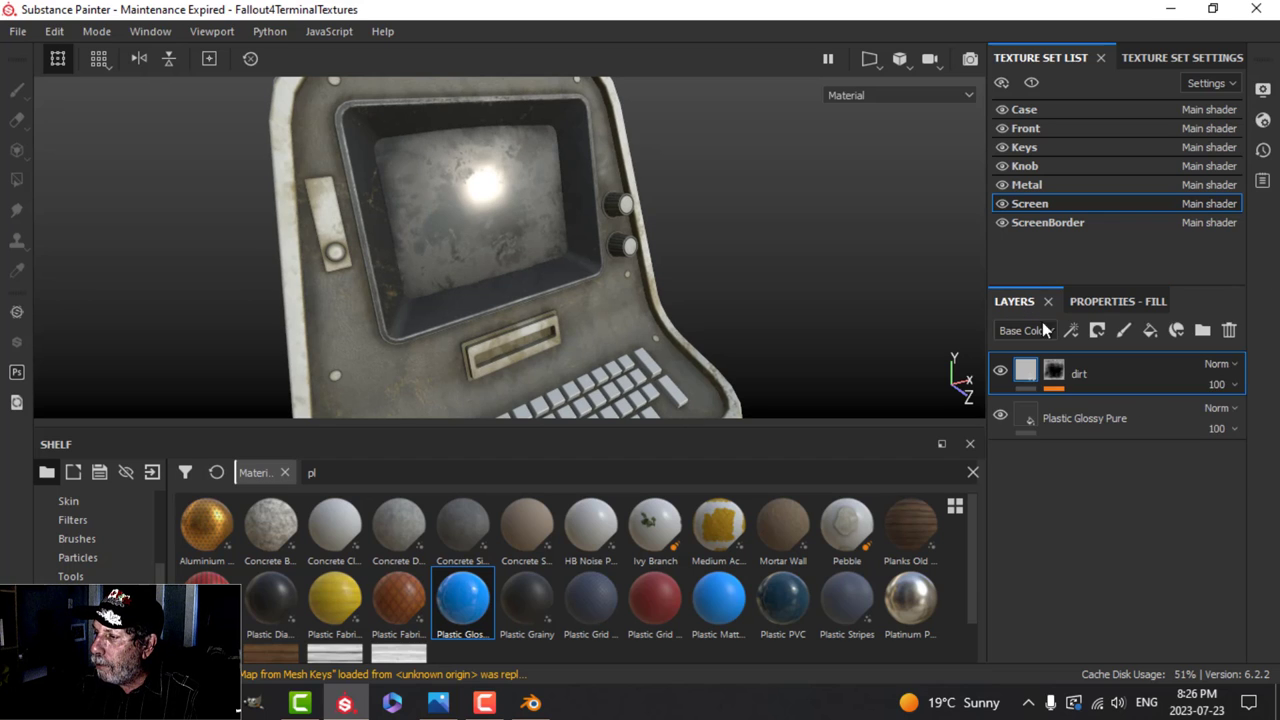
Set the Level of the dirt layer's Mask Builder generator to 0.28 in the Screen texture set.
left_click(1054, 371)
left_click(1095, 408)
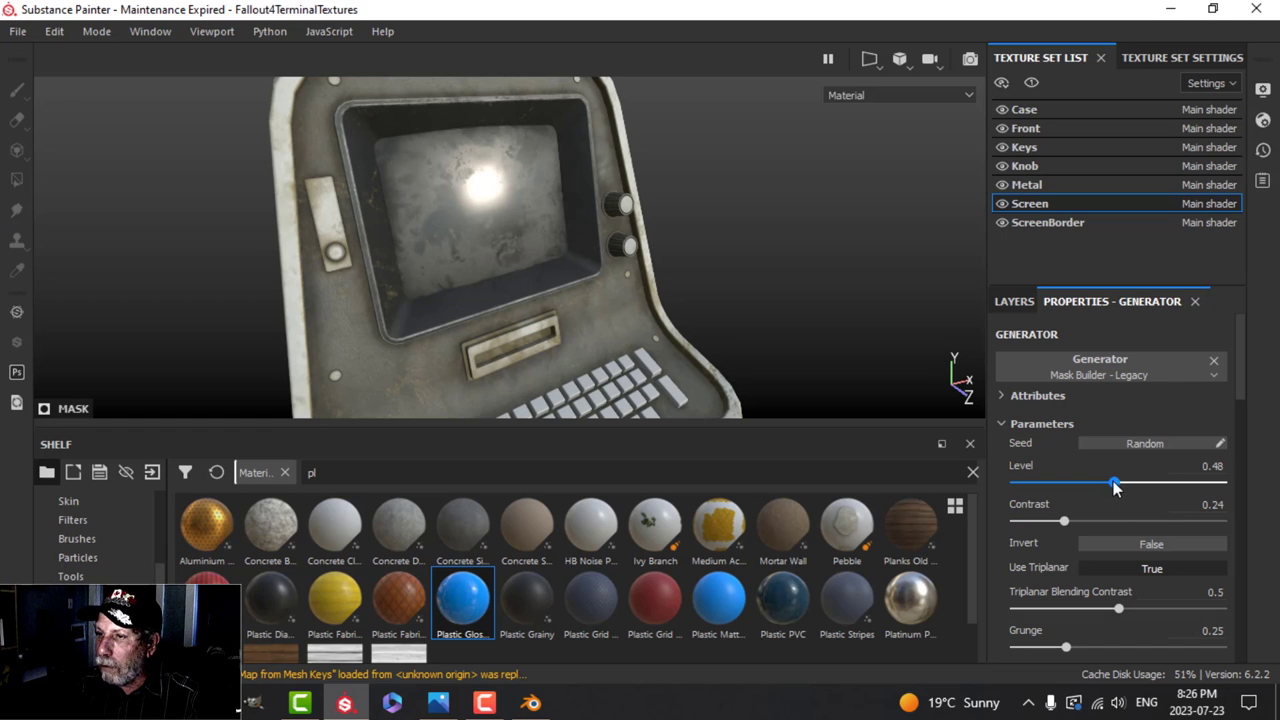
left_click_drag(1115, 485, 1072, 497)
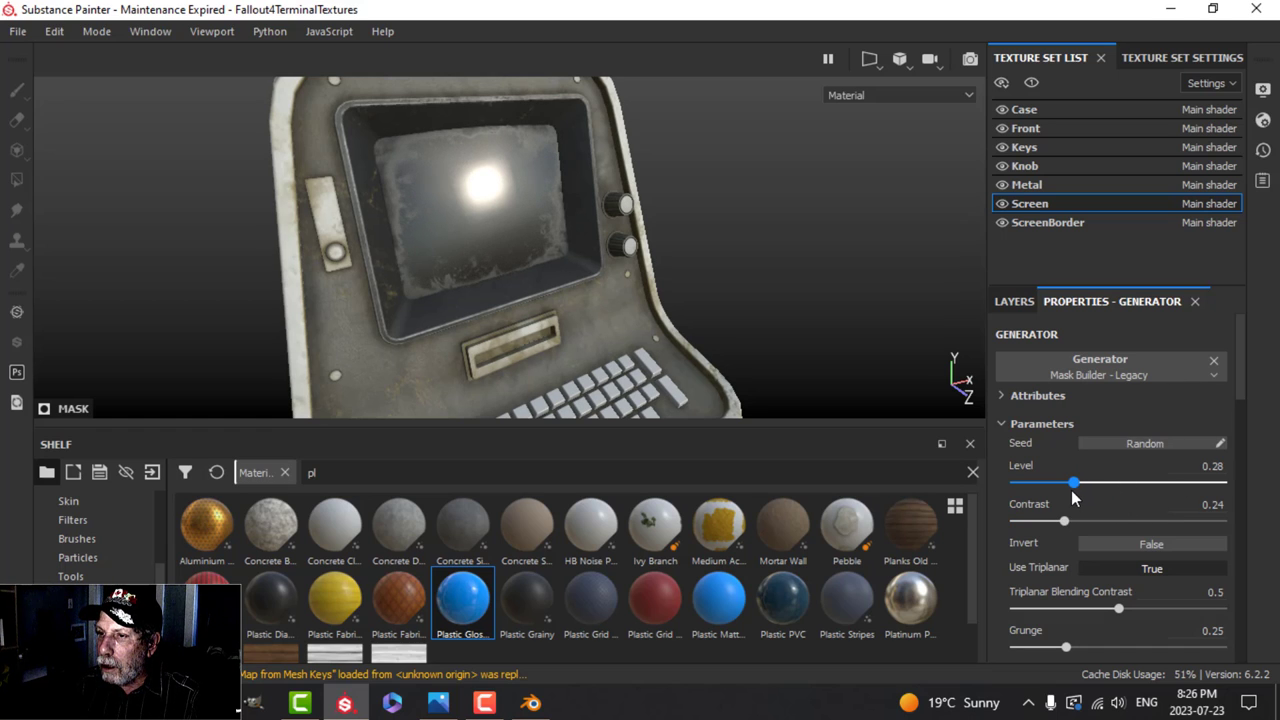
scroll(644, 288, "down", 3)
left_click_drag(554, 278, 650, 306, "alt")
scroll(640, 316, "up", 4)
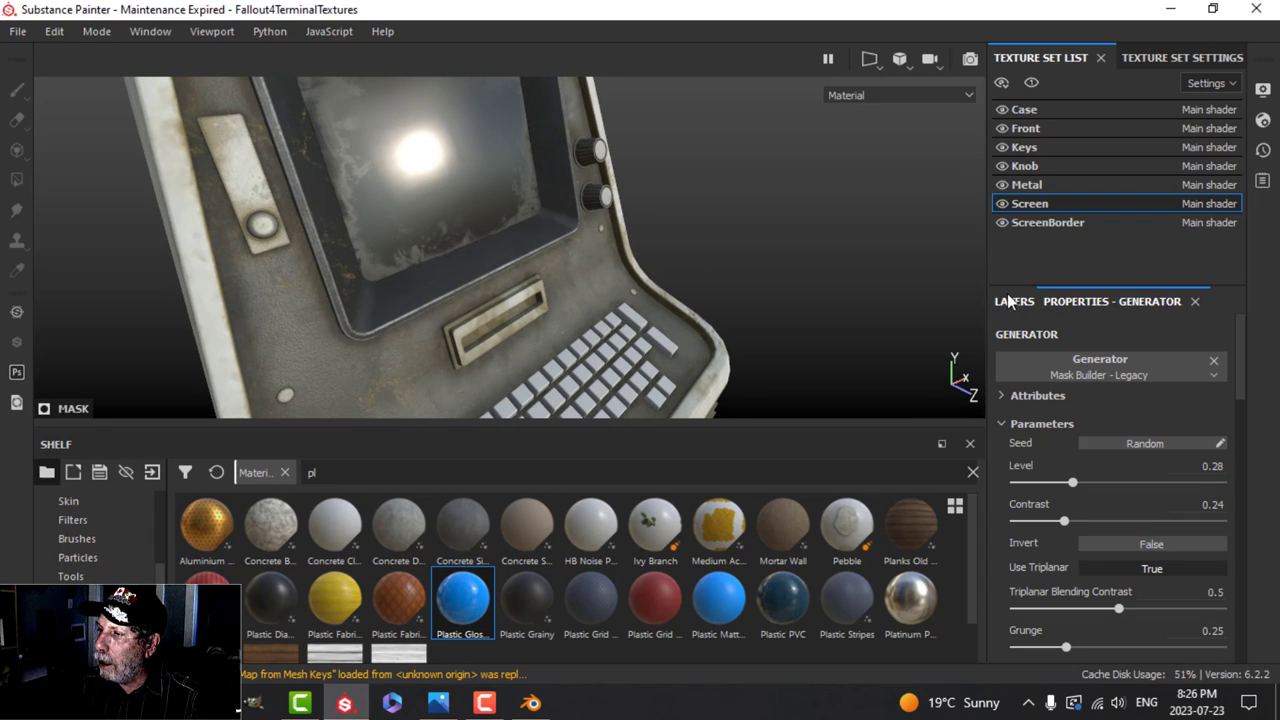
Raise the Roughness of the Screen's Plastic Glossy Pure layer to about 0.27.
left_click(1010, 300)
left_click(1040, 440)
left_click(1095, 301)
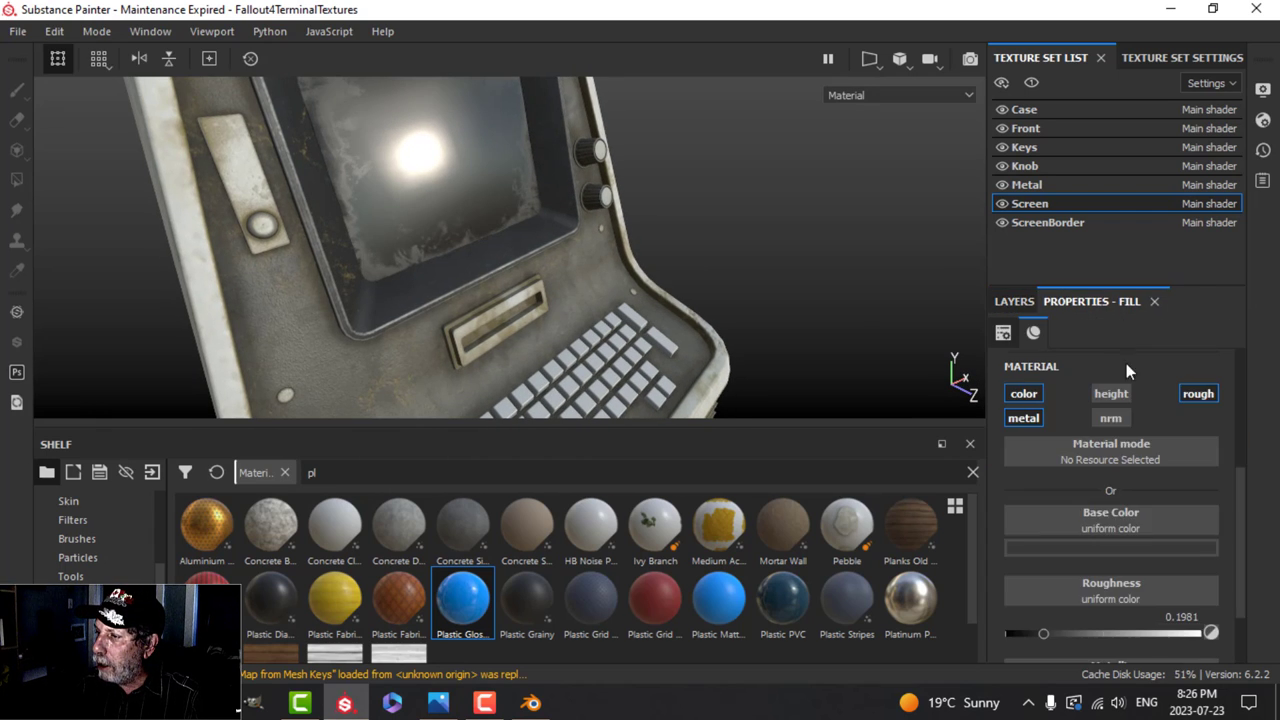
scroll(1111, 624, "down", 2)
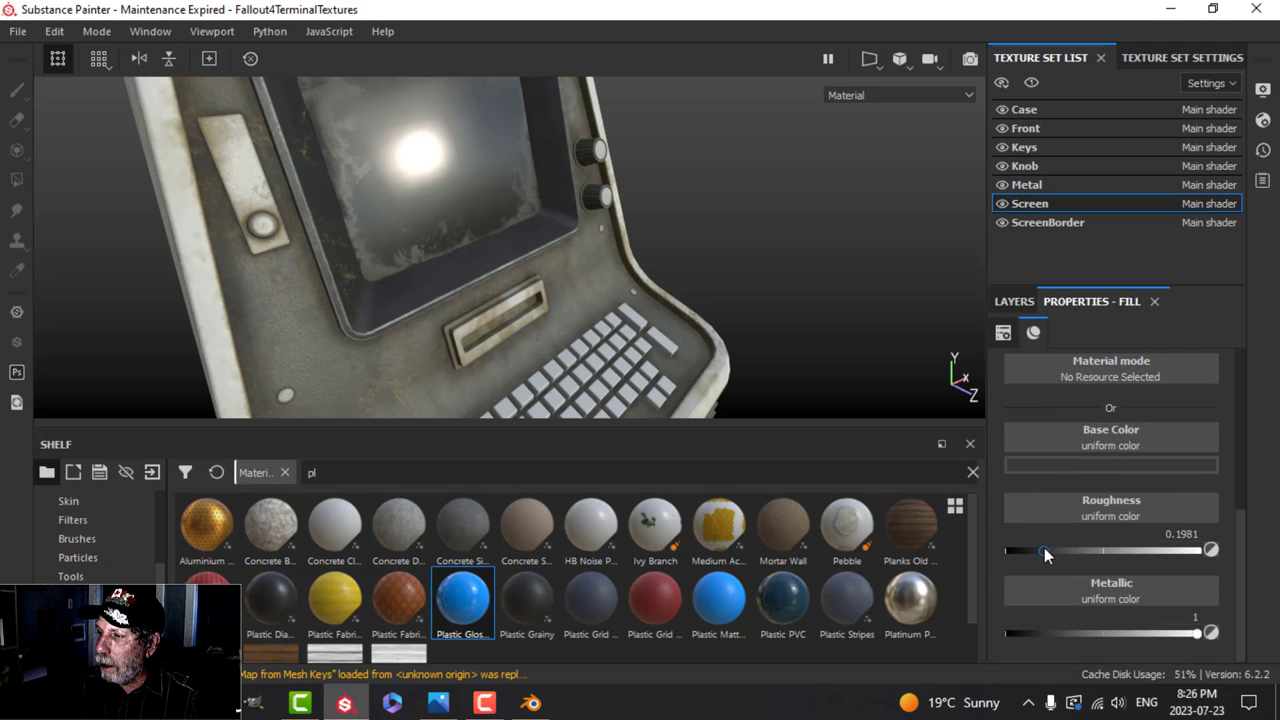
left_click_drag(1044, 548, 1060, 550)
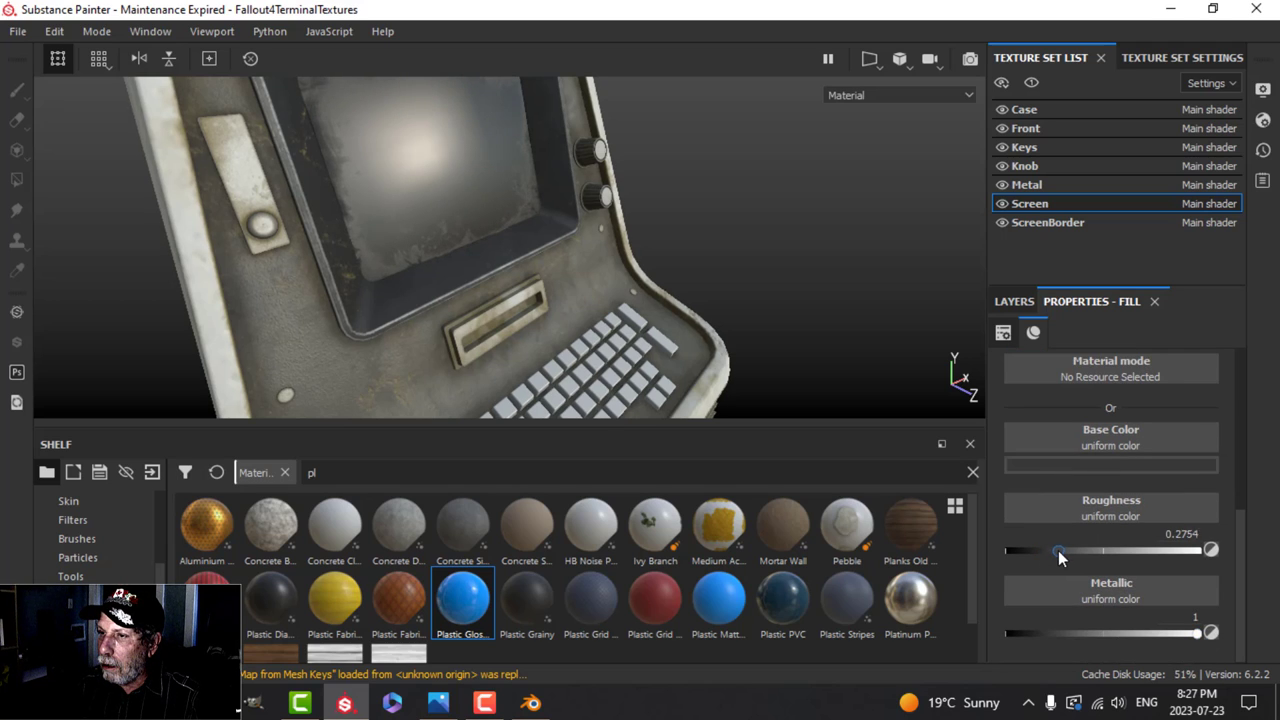
Darken the base color of the Screen's Plastic Glossy Pure layer to RGB values of 0.018.
left_click(1014, 301)
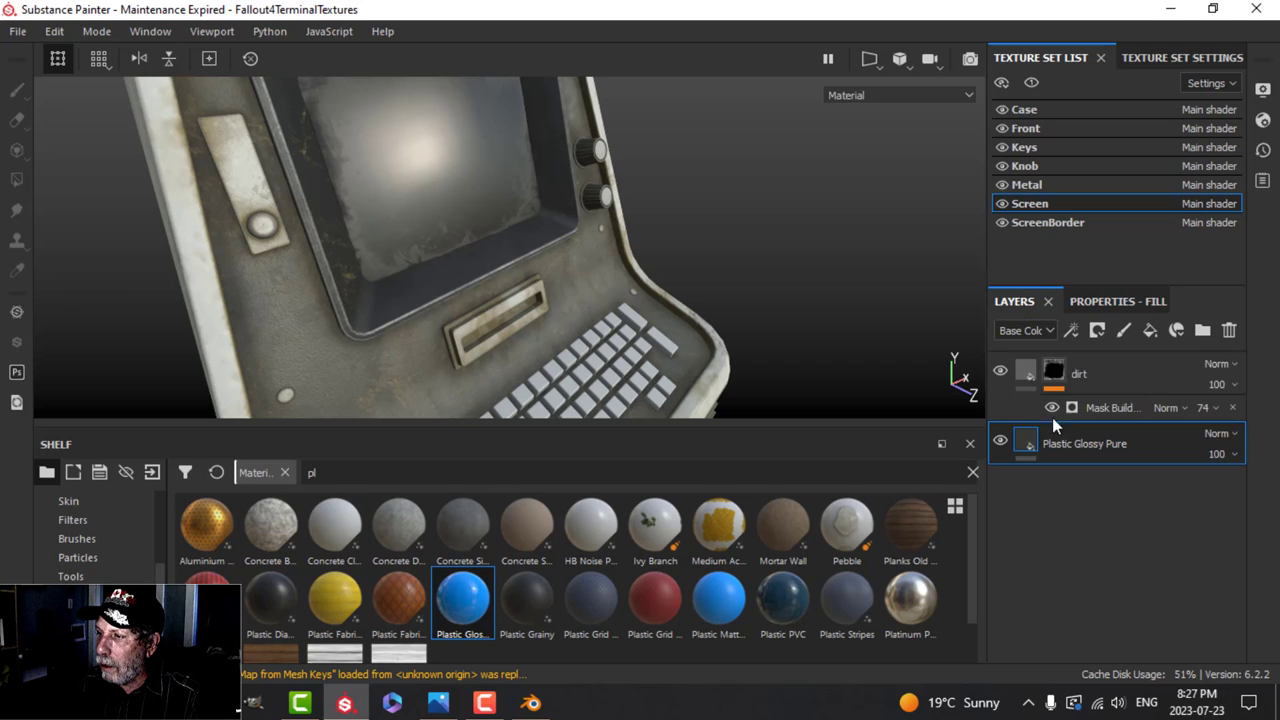
left_click(1053, 395)
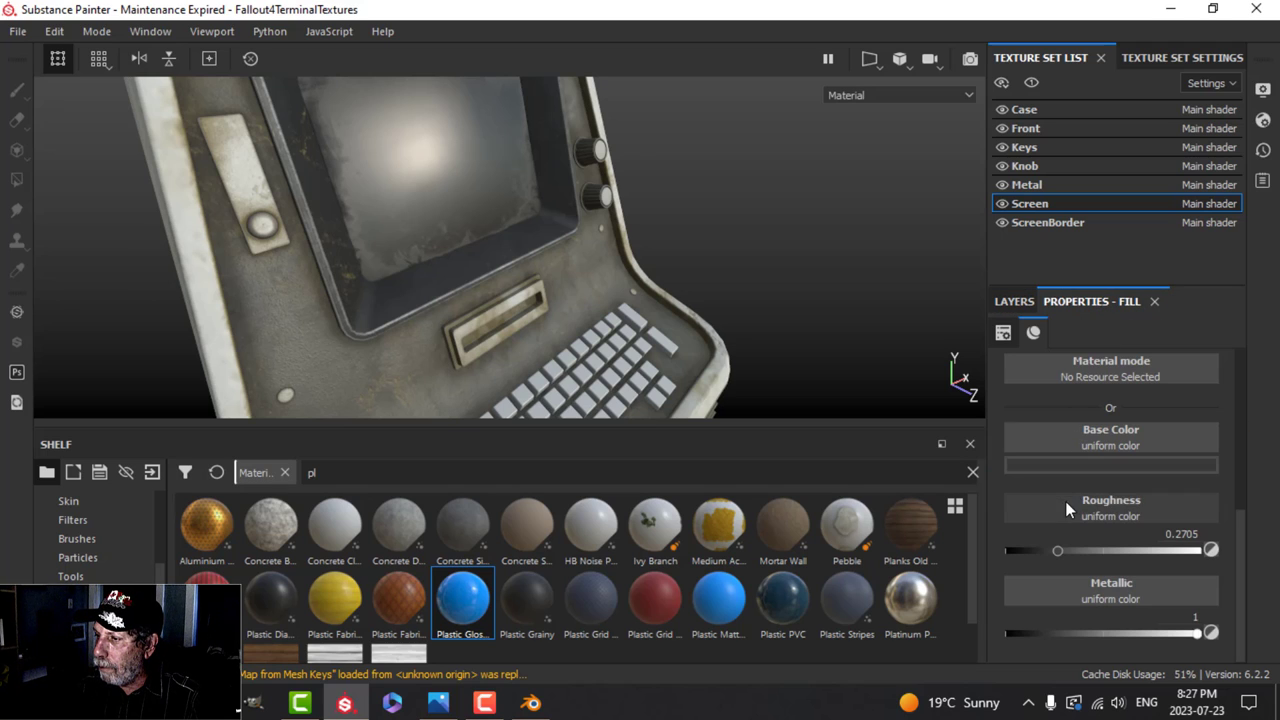
left_click(1068, 465)
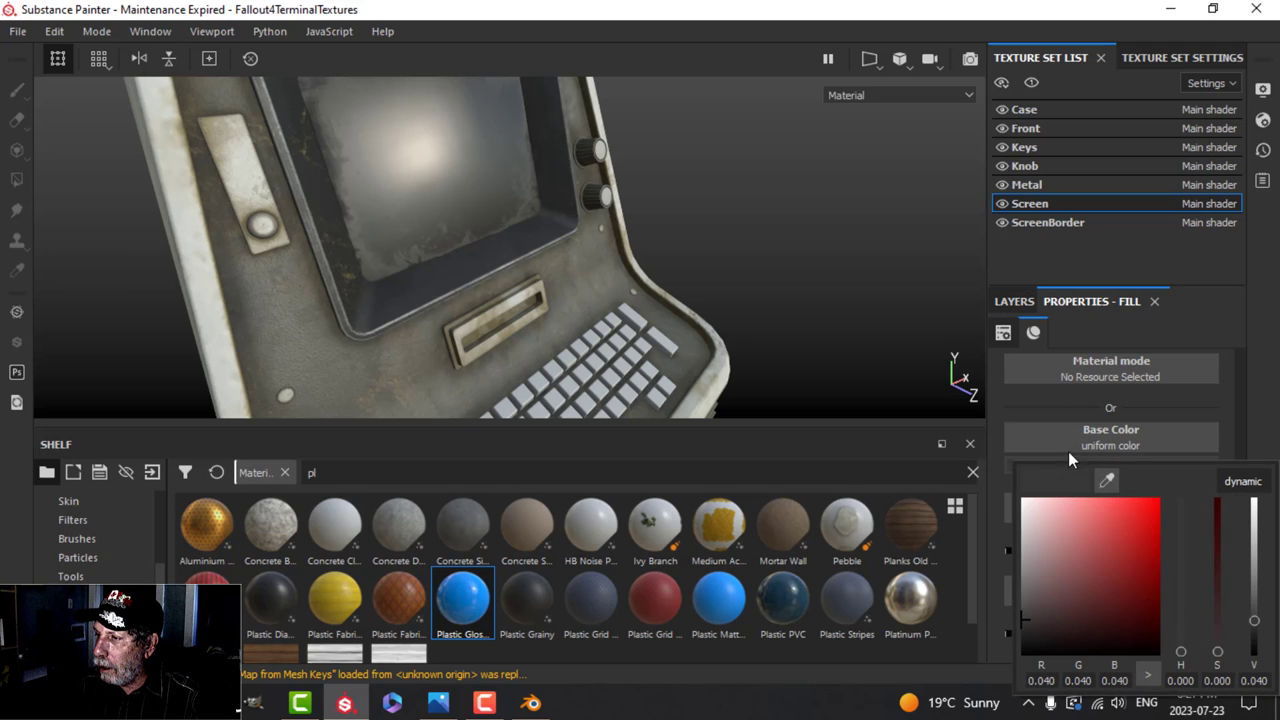
left_click(1020, 632)
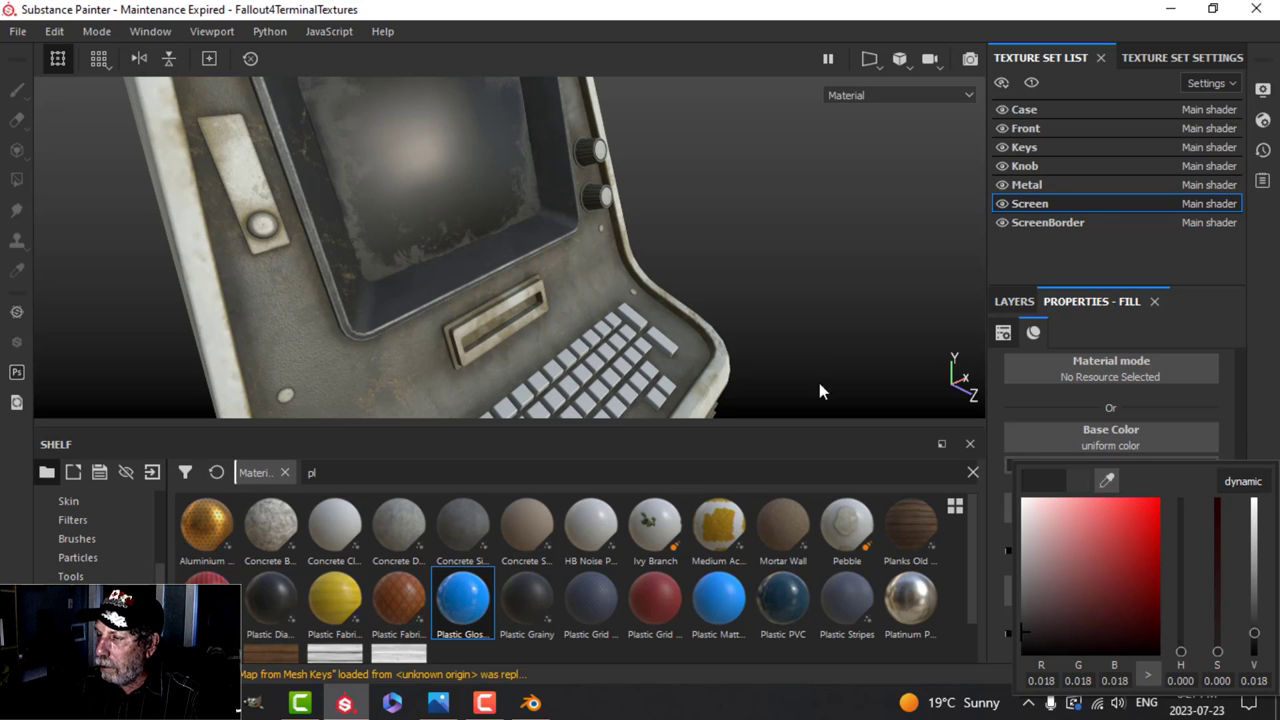
Examine the terminal's screen, border, knobs and keyboard from several angles and distances.
left_click_drag(809, 337, 683, 297, "alt")
scroll(683, 290, "down", 3)
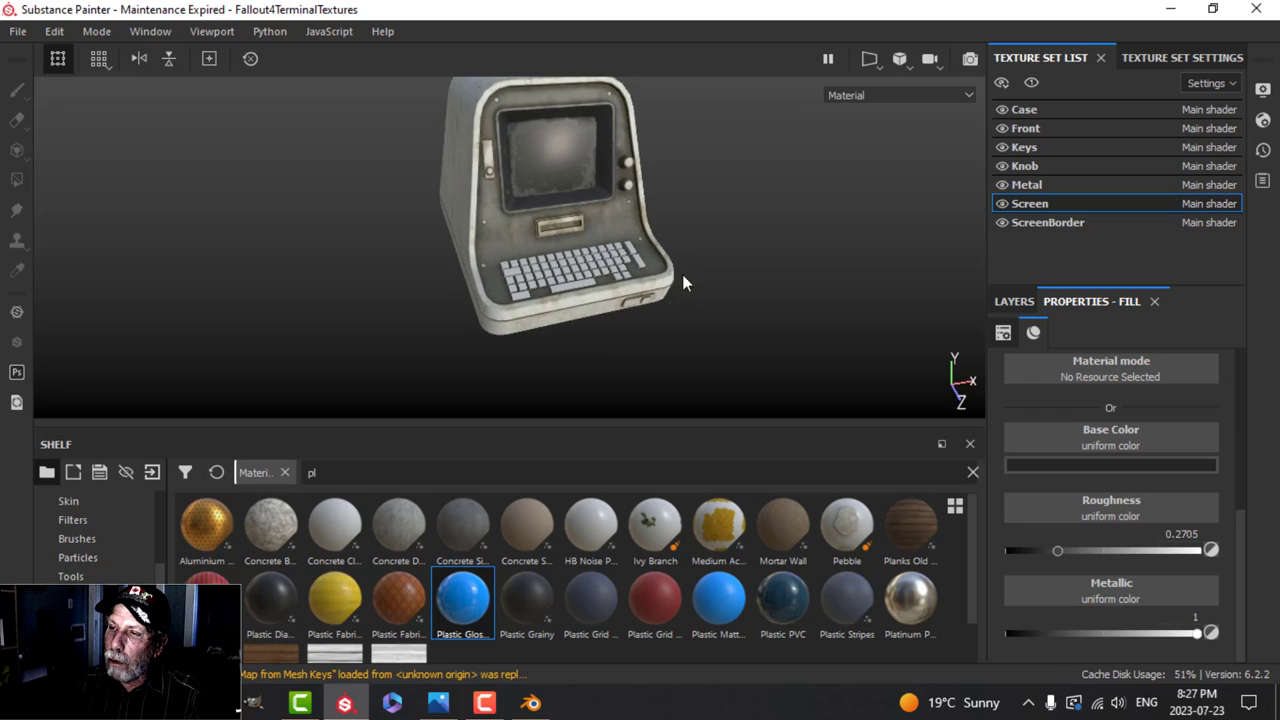
scroll(683, 275, "up", 3)
middle_click_drag(722, 255, 733, 315, "alt")
left_click_drag(733, 315, 772, 308, "alt")
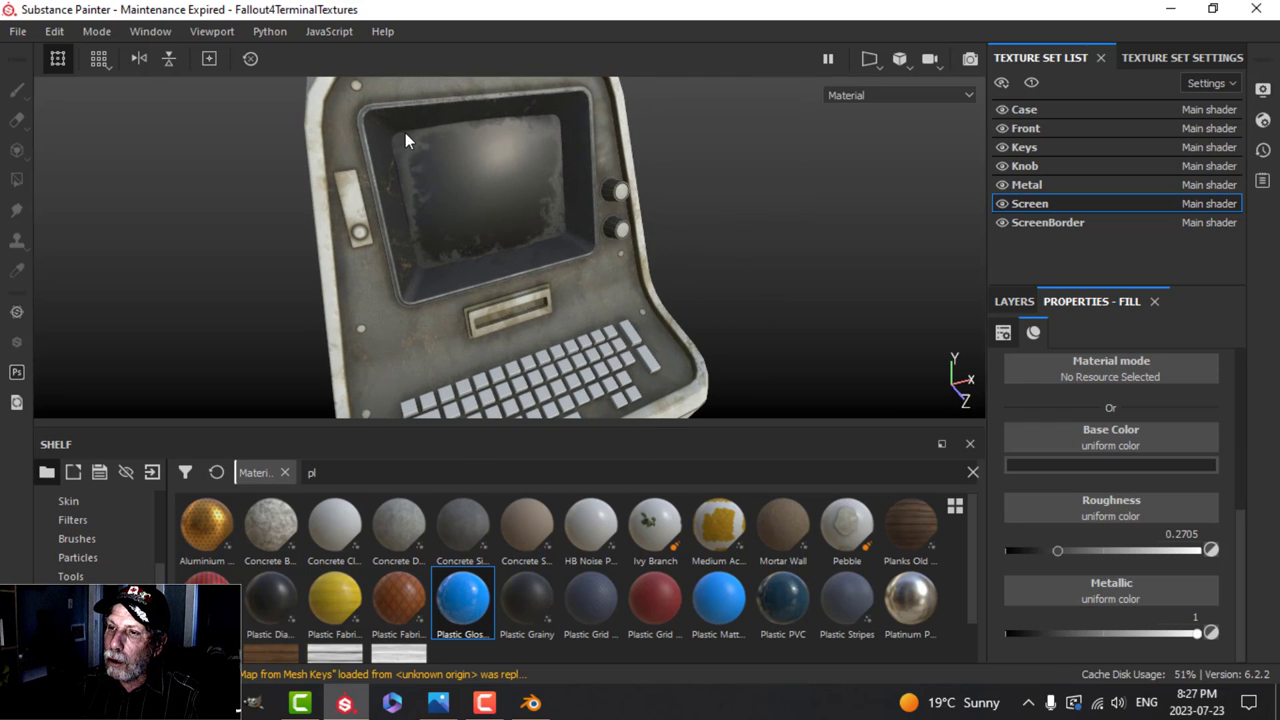
scroll(750, 285, "down", 3)
middle_click_drag(789, 291, 797, 275, "alt")
scroll(797, 275, "up", 3)
mouse_move(797, 275)
left_mouse_down("alt")
mouse_move(783, 274)
mouse_move(813, 269)
mouse_move(823, 274)
mouse_move(811, 286)
mouse_move(842, 287)
mouse_move(800, 289)
mouse_move(816, 283)
left_mouse_up("alt")
scroll(817, 297, "up", 3)
scroll(816, 285, "down", 3)
mouse_move(817, 288)
middle_mouse_down("alt")
mouse_move(837, 289)
mouse_move(831, 223)
mouse_move(840, 242)
mouse_move(821, 277)
middle_mouse_up("alt")
mouse_move(839, 264)
left_mouse_down("alt")
mouse_move(794, 289)
mouse_move(791, 266)
mouse_move(826, 277)
mouse_move(823, 263)
mouse_move(869, 283)
mouse_move(857, 257)
left_mouse_up("alt")
scroll(794, 289, "up", 3)
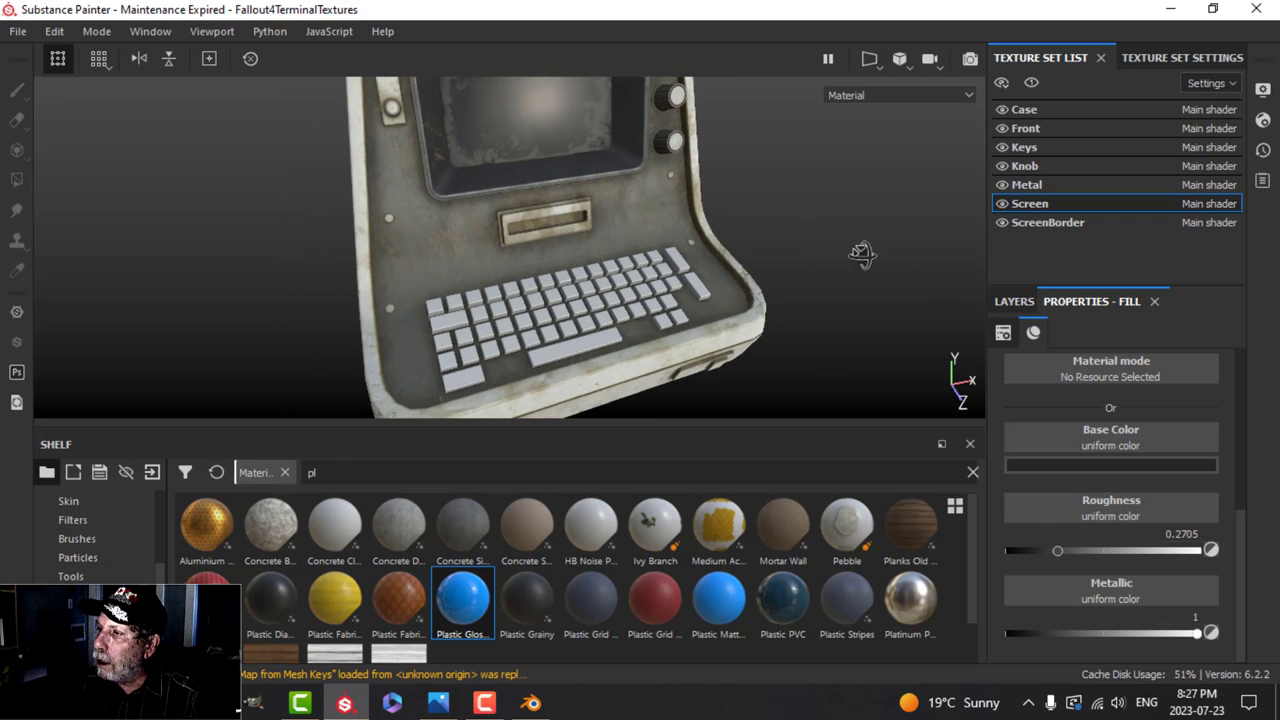
Replace Layer 1 of the Keys texture set with the Plastic Matte Pure material.
left_click(1030, 150)
left_click(1026, 307)
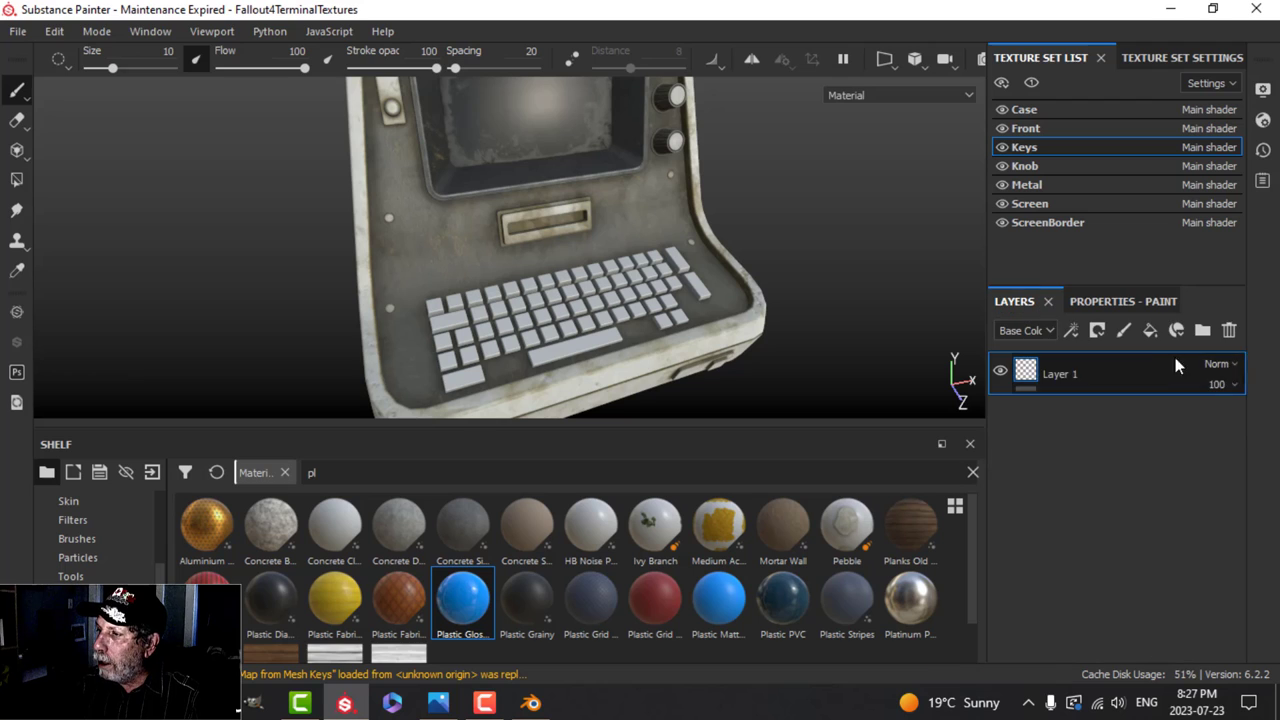
left_click(1229, 330)
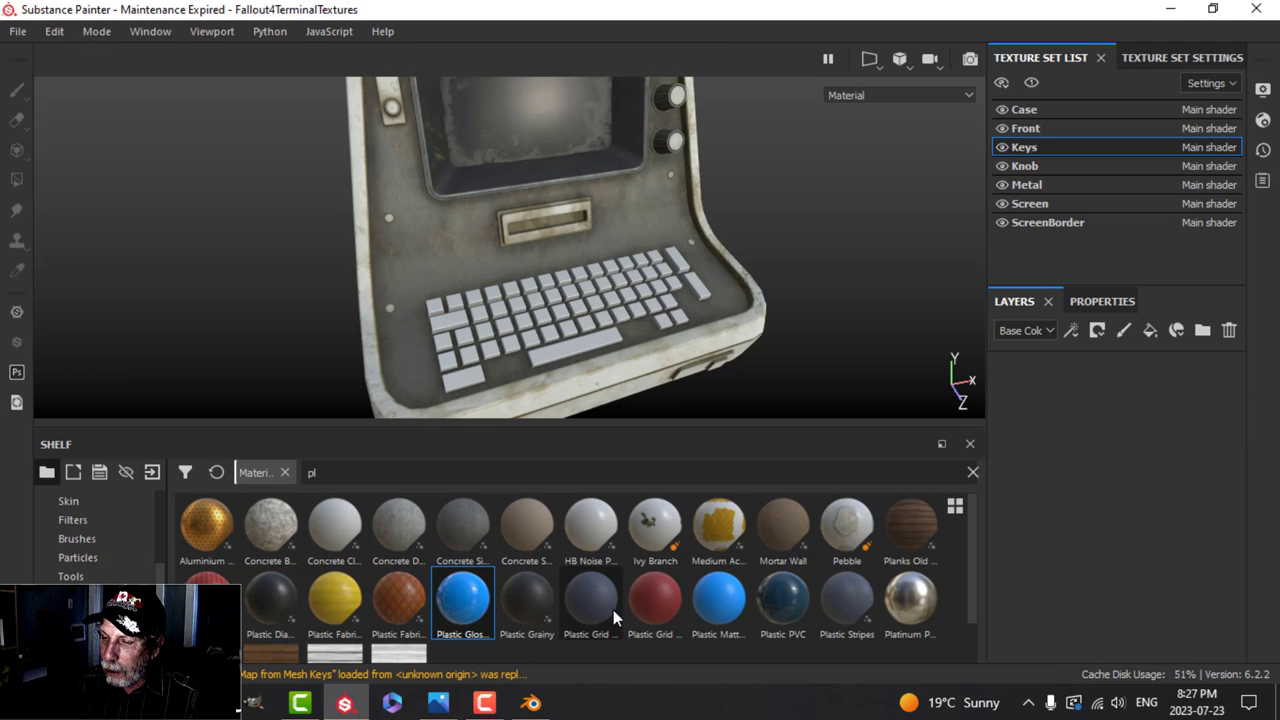
left_click_drag(1053, 491, 1054, 491)
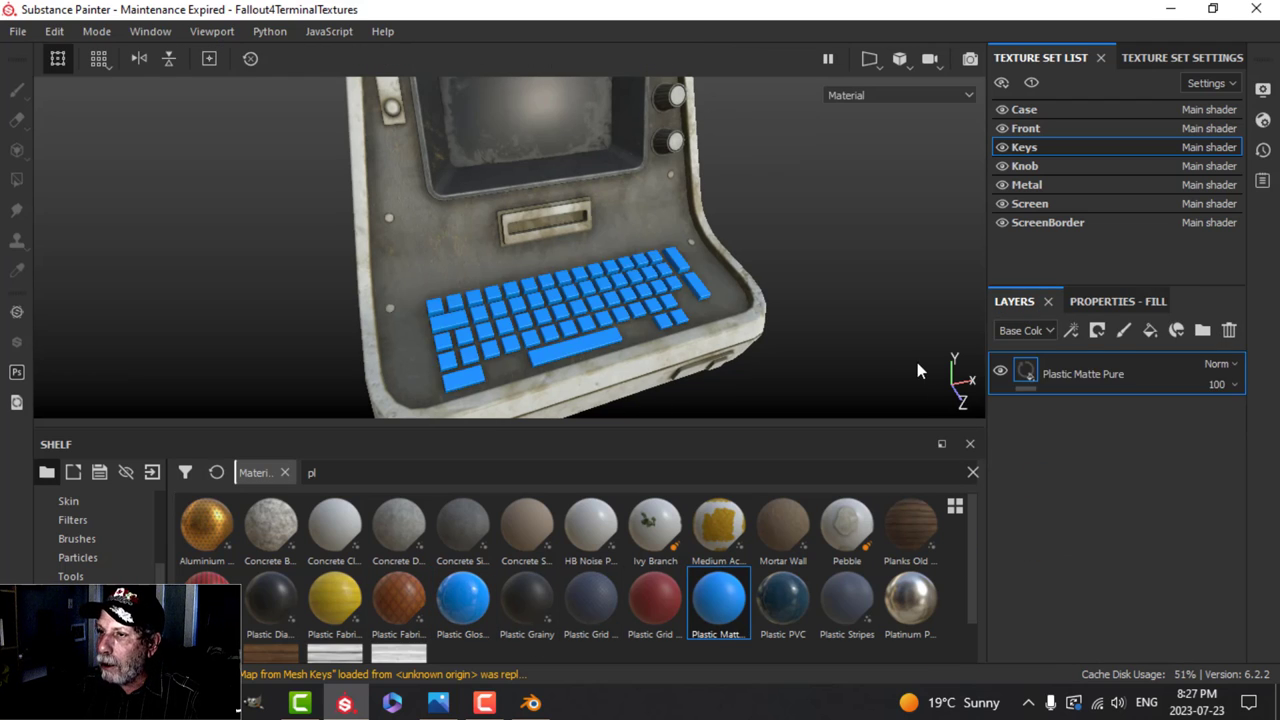
Change the base color of the Keys' Plastic Matte Pure layer to orange, RGB 1.000, 0.431, 0.000.
left_click(1112, 301)
left_click(1074, 464)
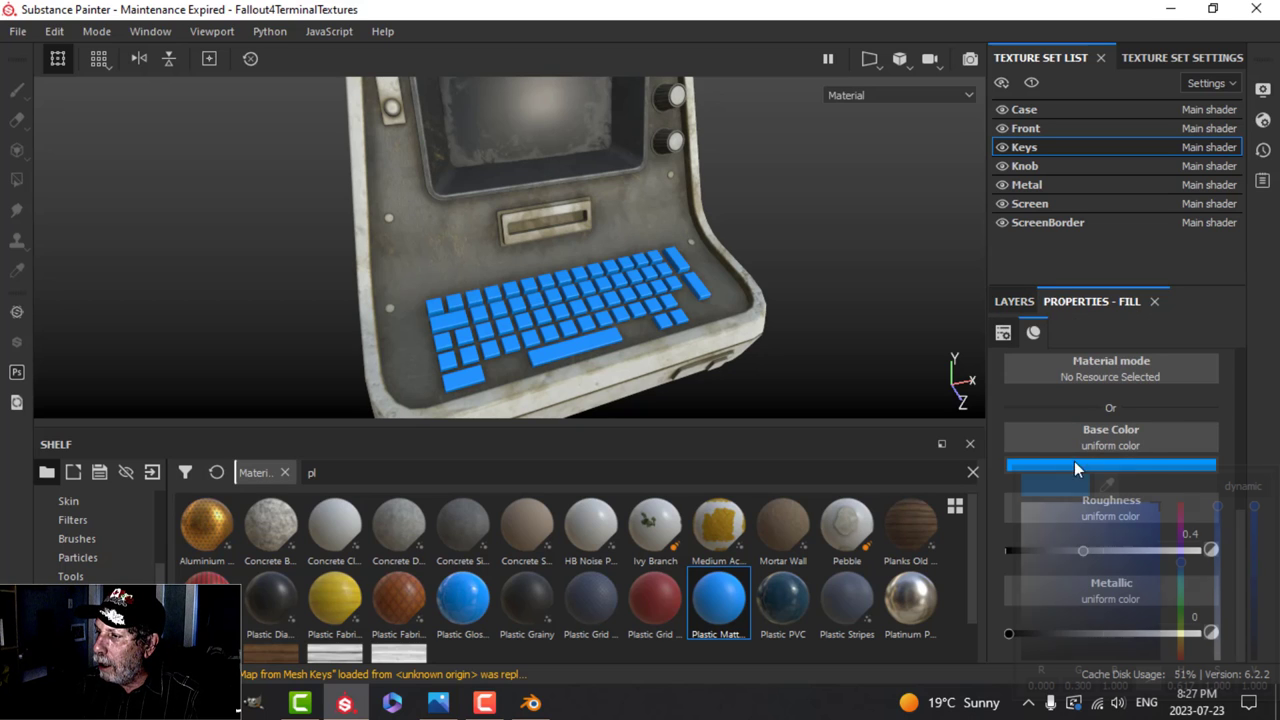
left_click_drag(1182, 620, 1179, 650)
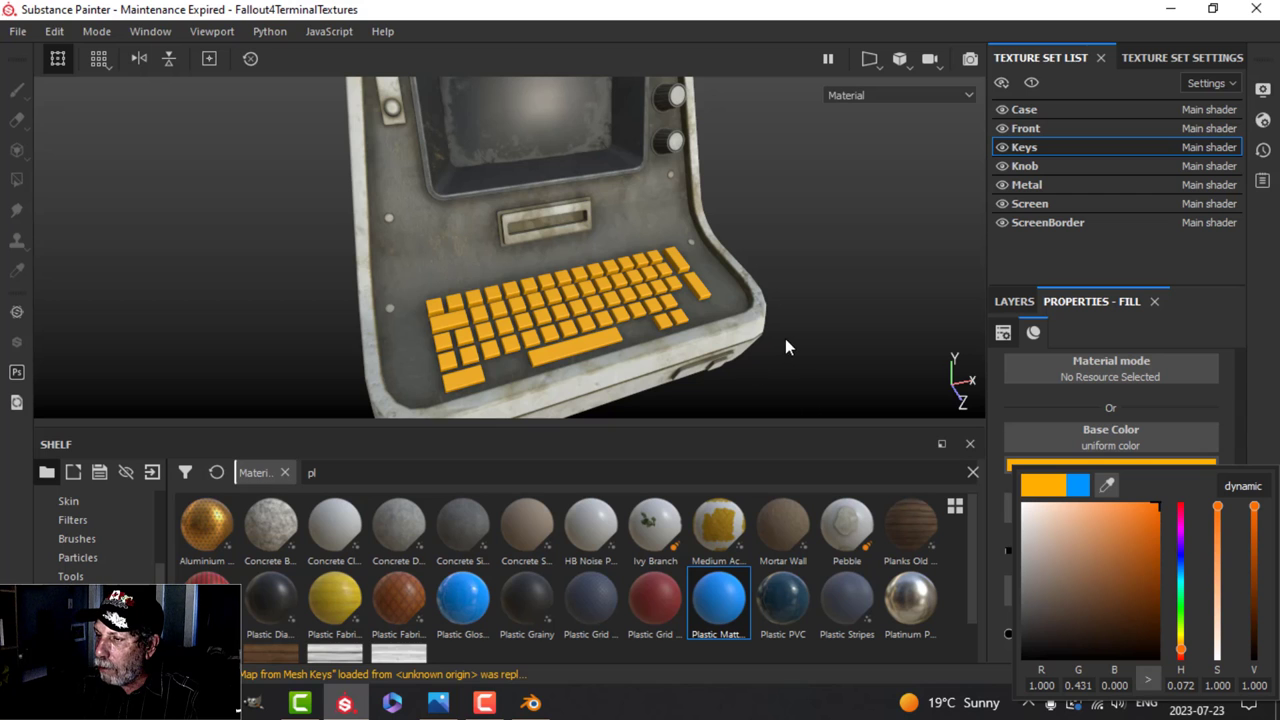
left_click(824, 361)
middle_click_drag(812, 374, 806, 330, "alt")
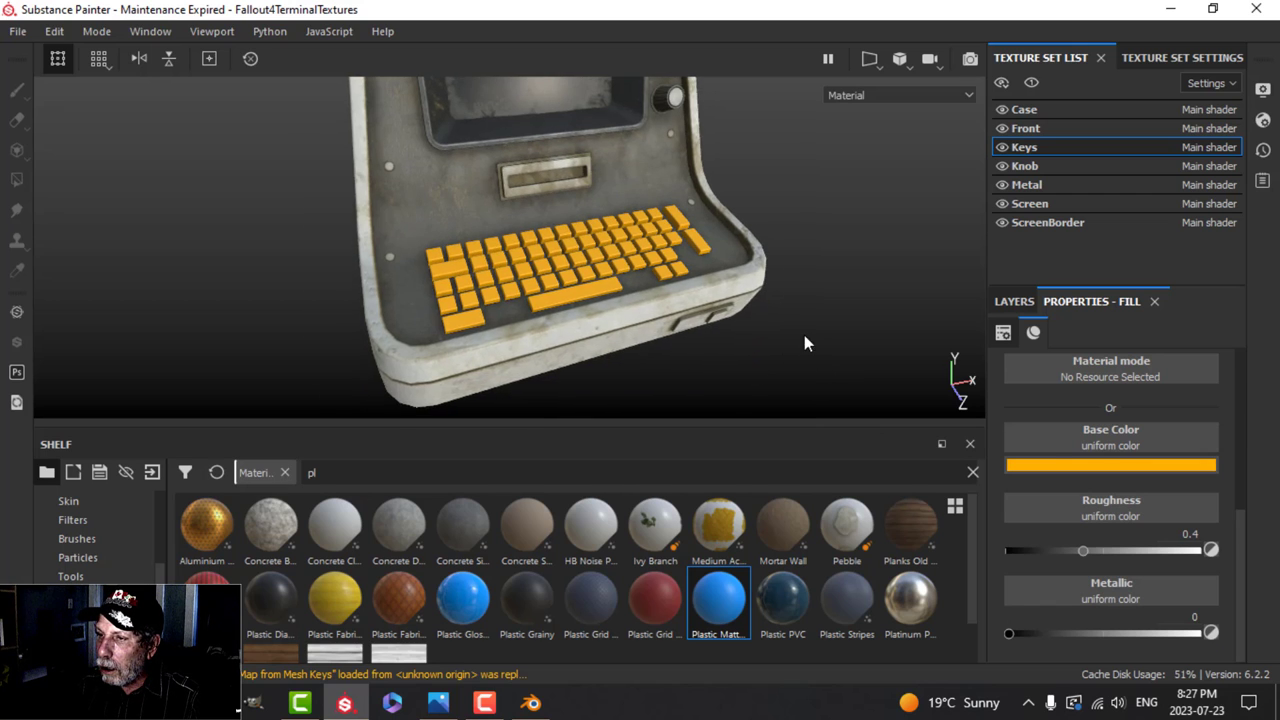
scroll(805, 336, "up", 3)
left_click_drag(795, 334, 793, 337, "alt")
scroll(795, 366, "down", 3)
middle_click_drag(795, 366, 791, 306, "alt")
left_click_drag(791, 306, 808, 308, "alt")
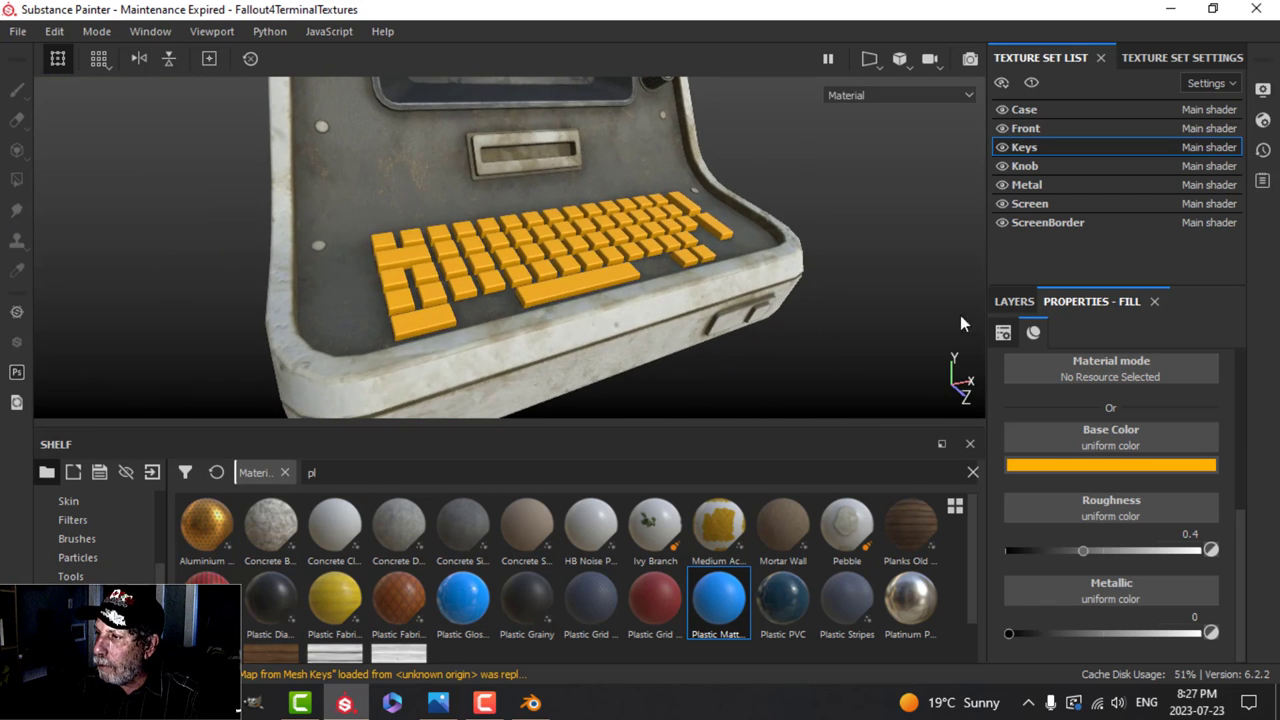
Copy the grunge, dirt and edges layers together from the Case texture set.
left_click(1009, 300)
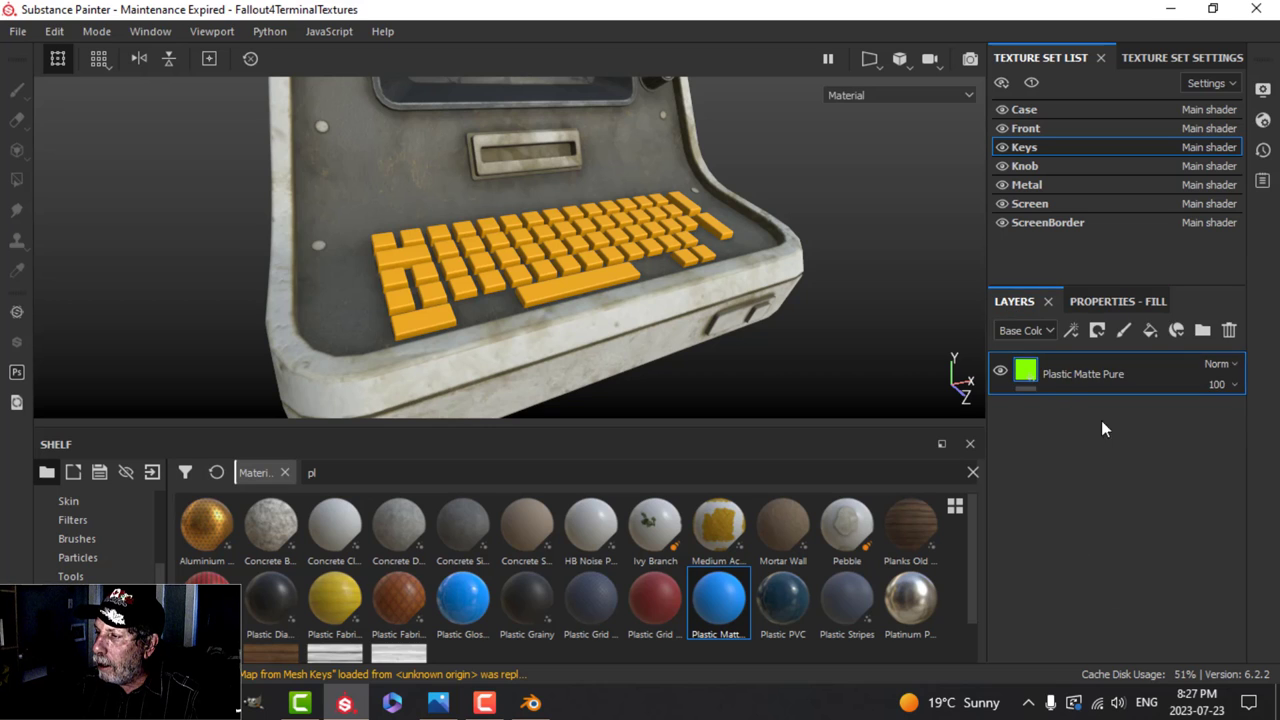
left_click(1035, 112)
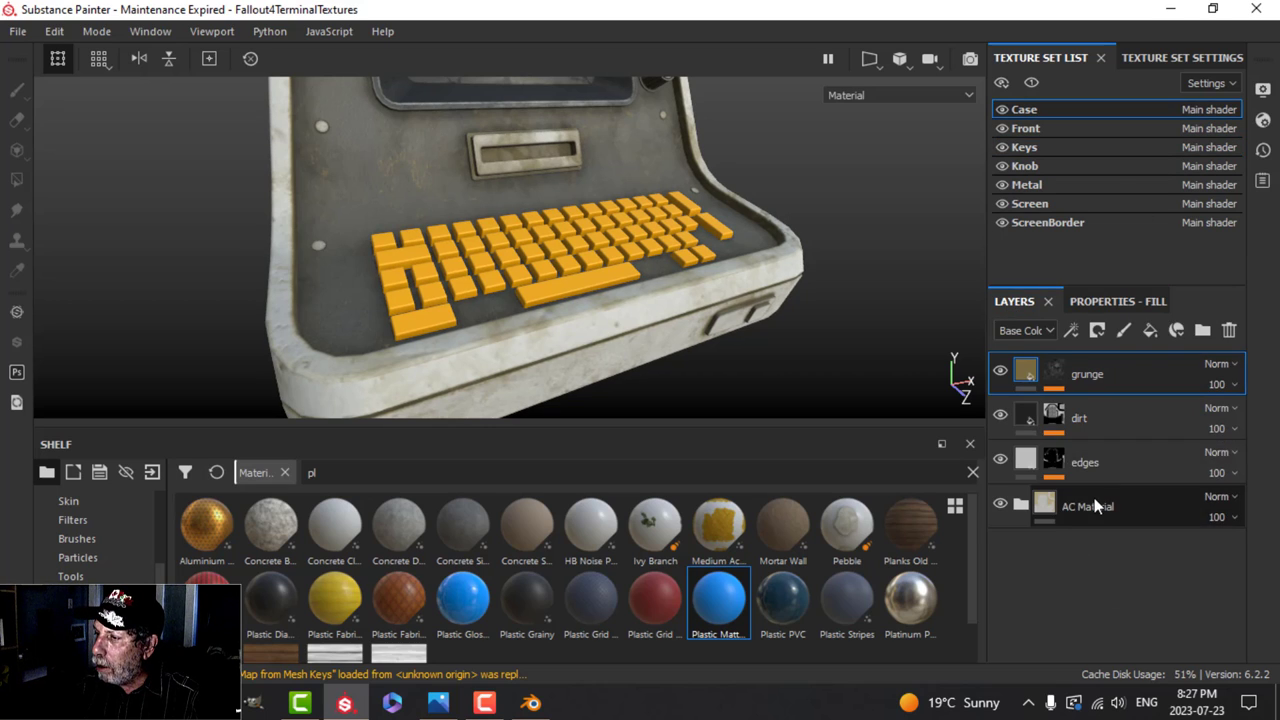
left_click(1097, 462)
left_click(1099, 374, "shift")
right_click(1099, 374)
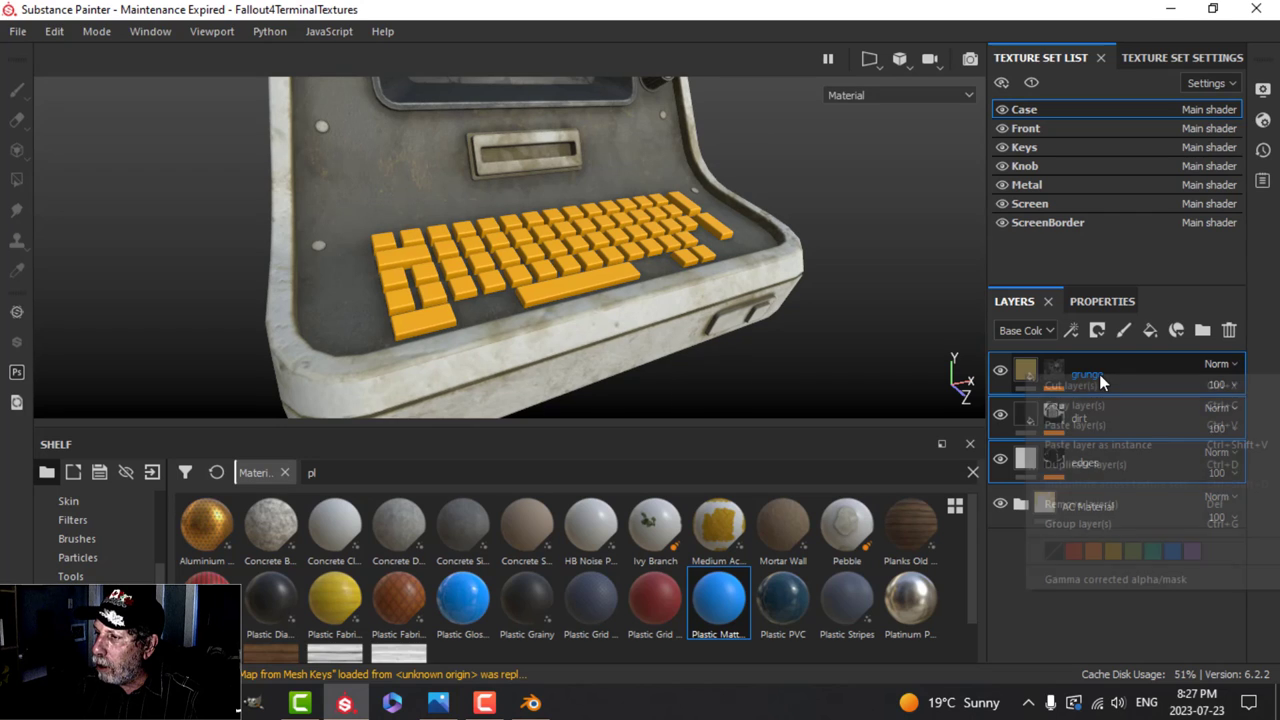
left_click(1094, 404)
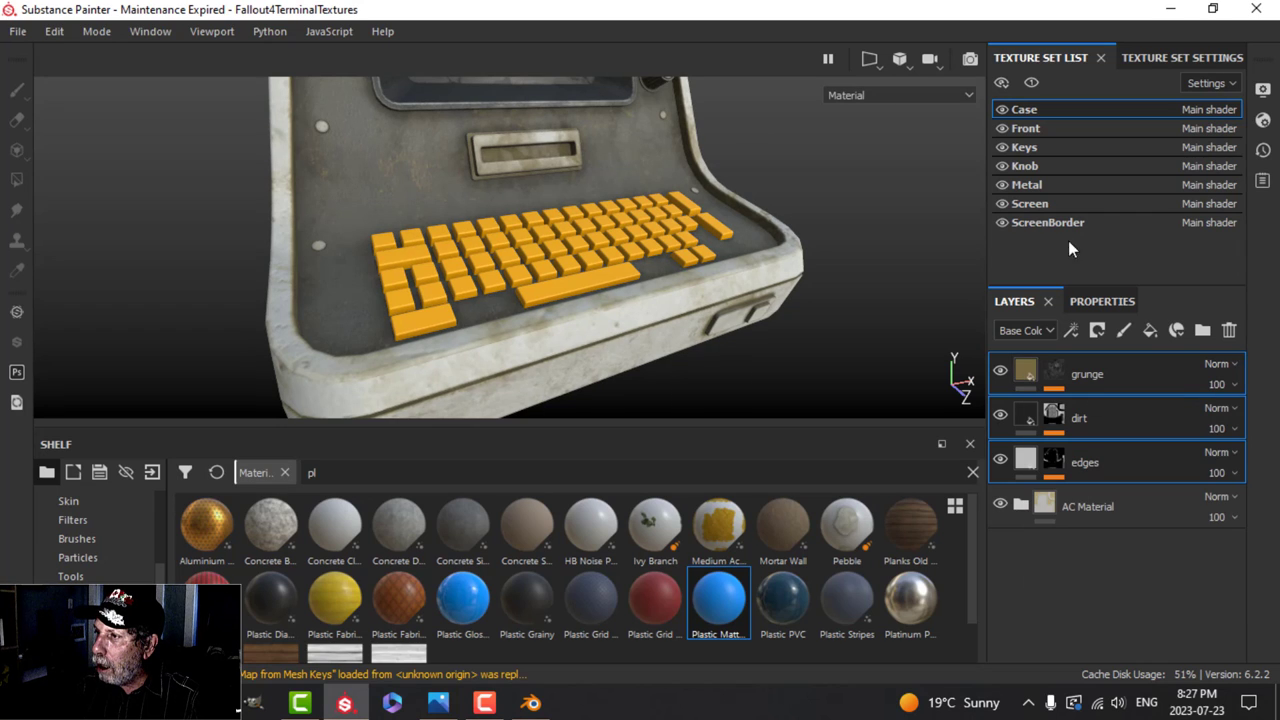
Paste the copied grunge, dirt and edges layers above Plastic Matte Pure in the Keys texture set.
left_click(1040, 147)
right_click(1077, 445)
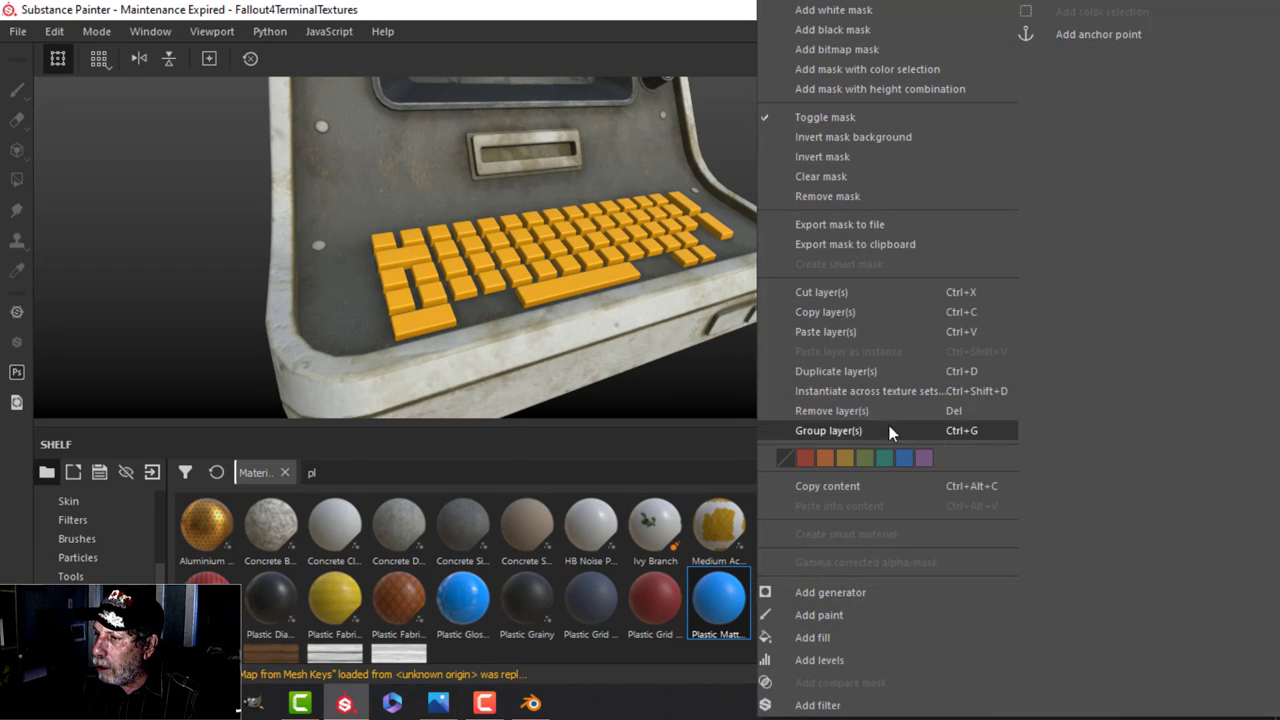
left_click(841, 334)
scroll(697, 306, "down", 2)
scroll(589, 318, "up", 3)
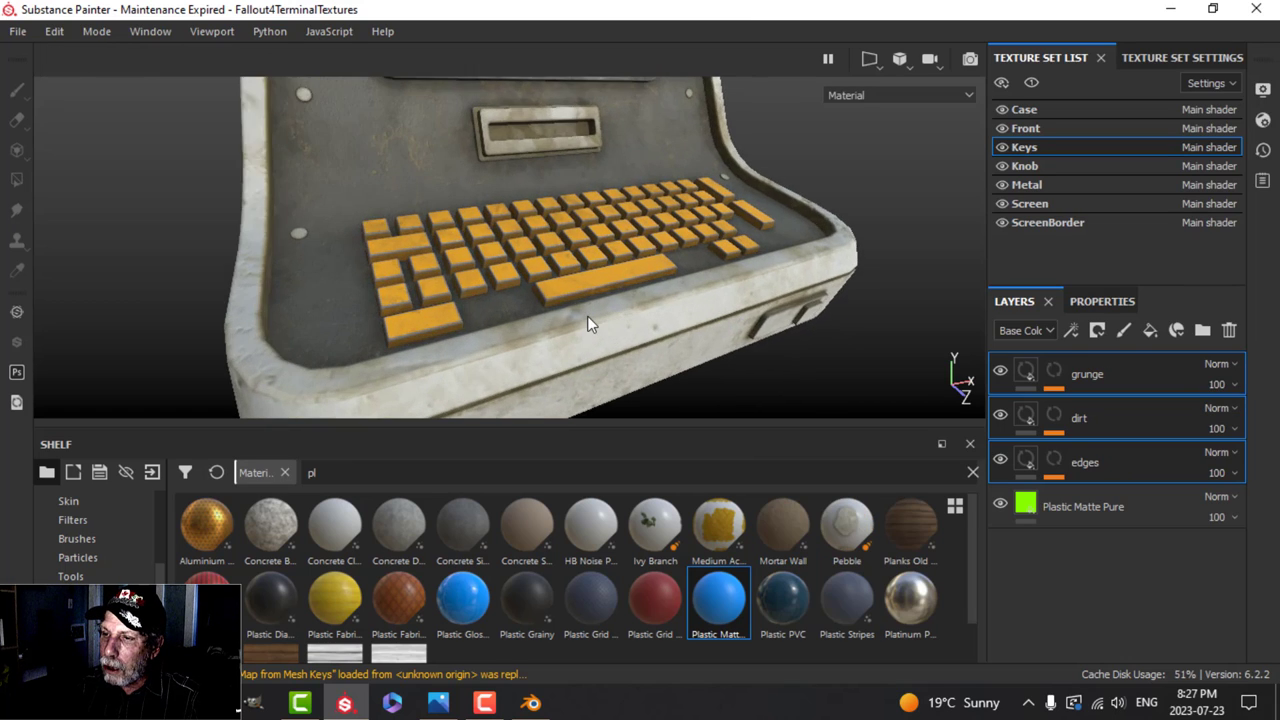
scroll(589, 318, "down", 2)
scroll(533, 331, "up", 3)
left_click_drag(514, 297, 640, 312, "alt")
Set the Metal Edge Wear generator on the Keys' edges layer to Wear Level 0.13 and Grunge Amount 0.44.
left_click(1055, 464)
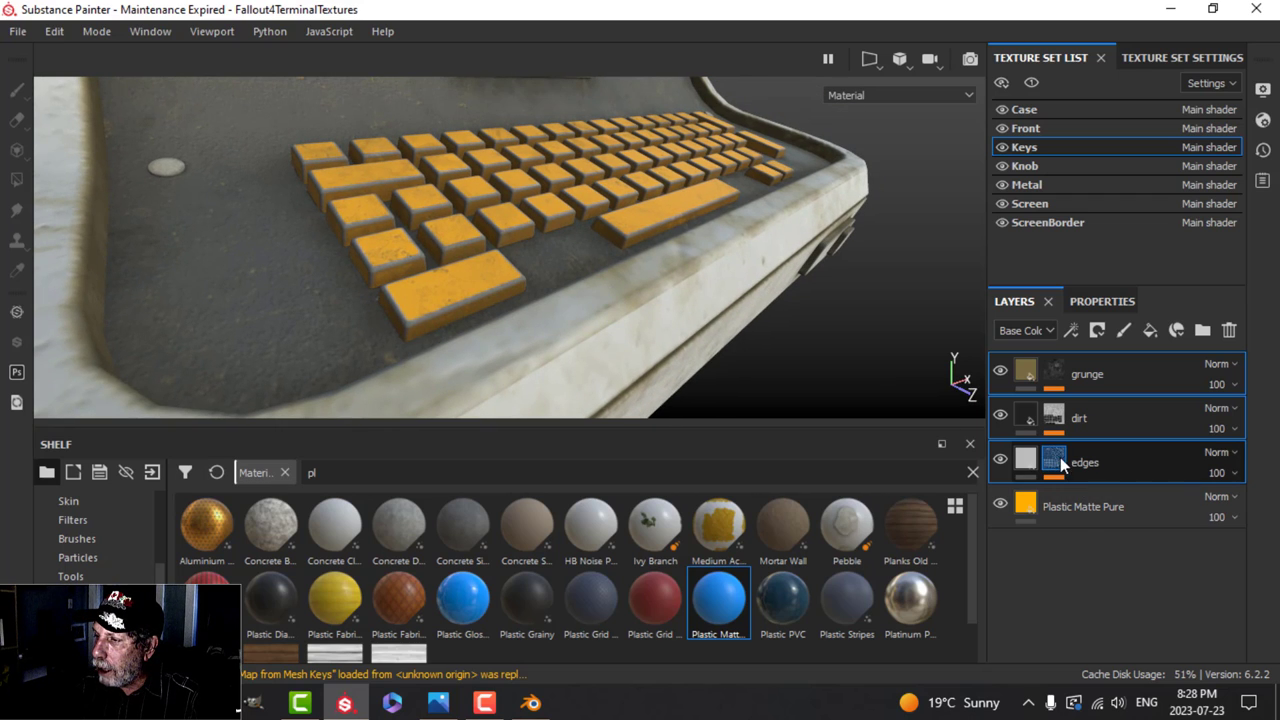
left_click(1060, 459)
left_click(1109, 499)
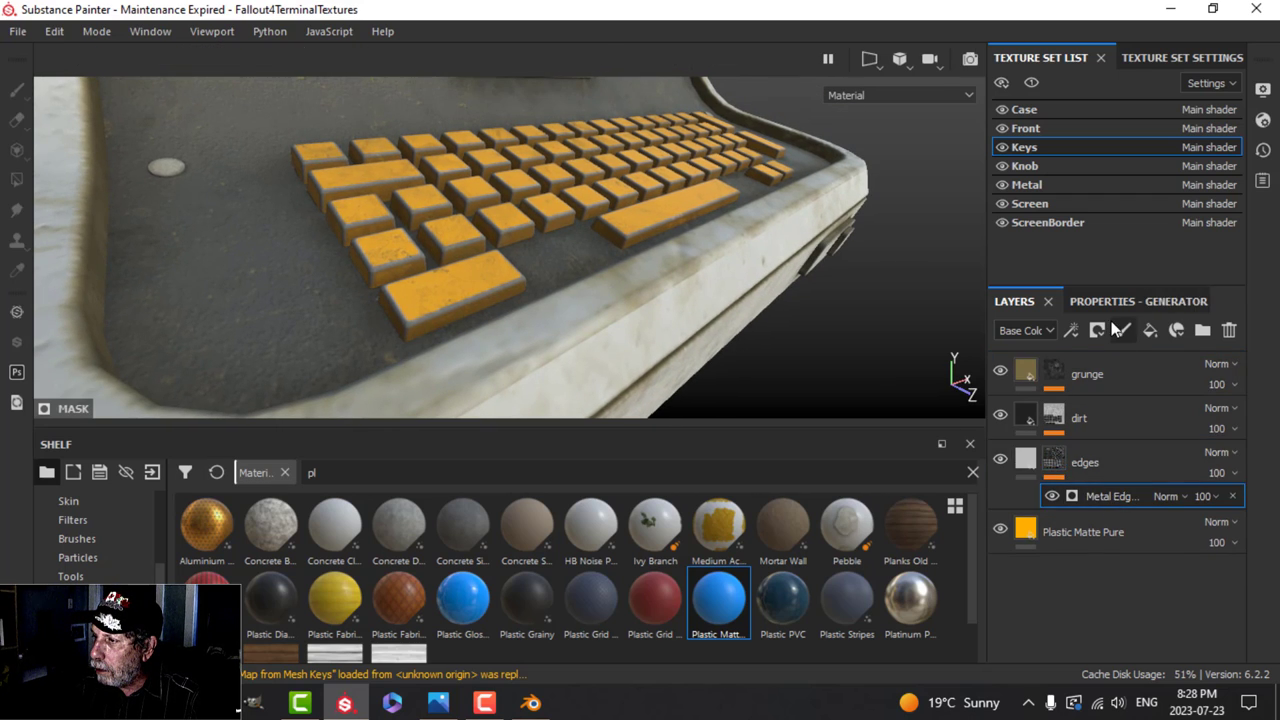
left_click(1138, 301)
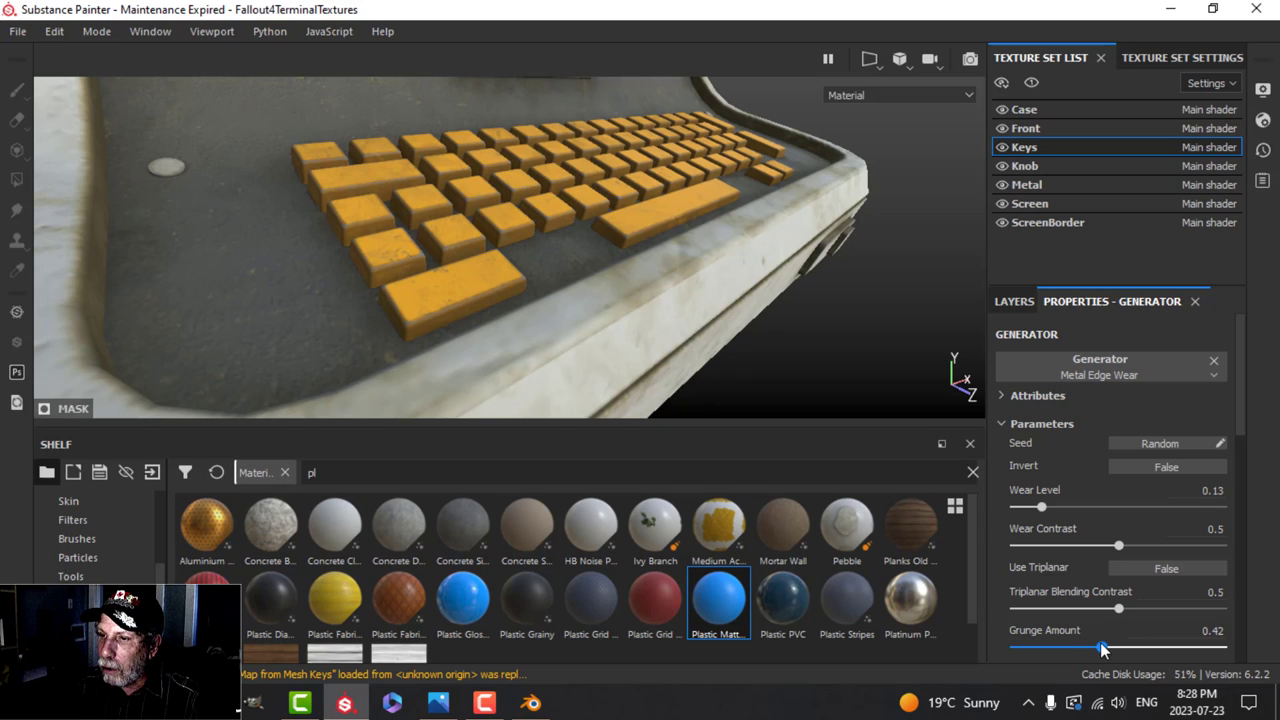
scroll(788, 276, "down", 2)
left_click_drag(783, 278, 716, 277, "alt")
scroll(716, 277, "up", 2)
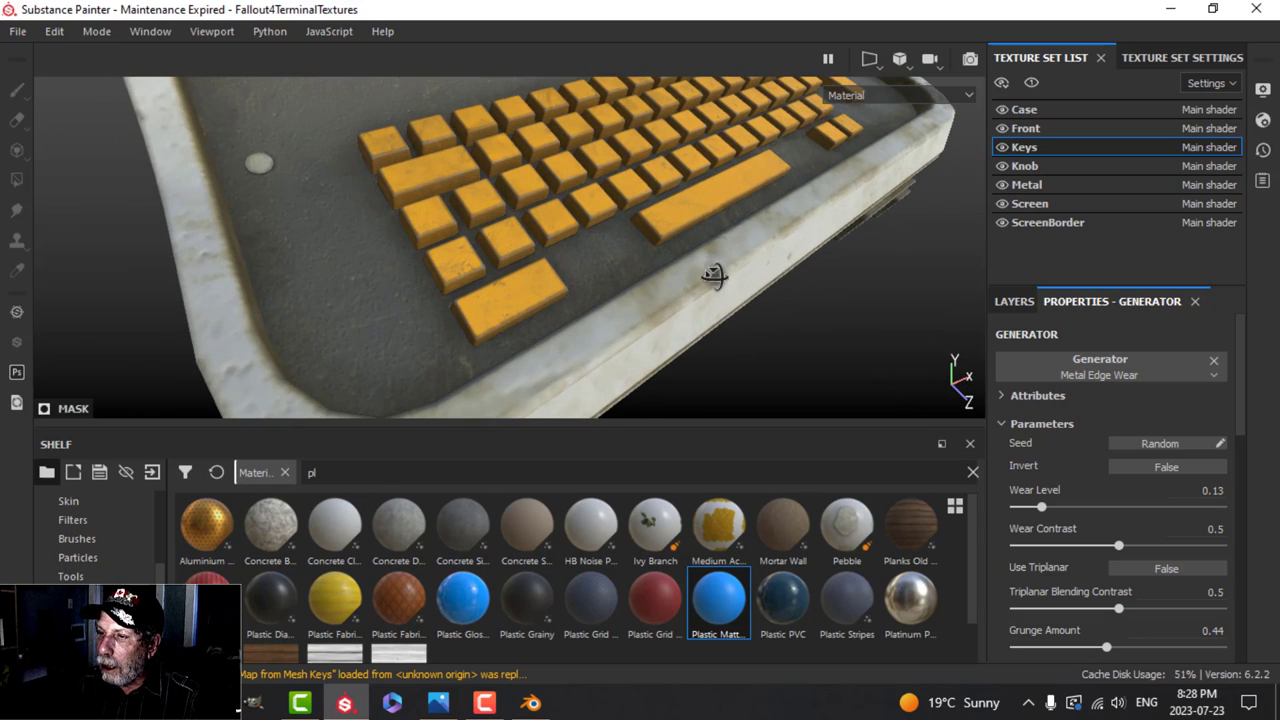
middle_click_drag(716, 277, 738, 270, "alt")
Lower the roughness of the Keys' Plastic Matte Pure layer to 0.1739.
left_click(1013, 301)
left_click(1035, 528)
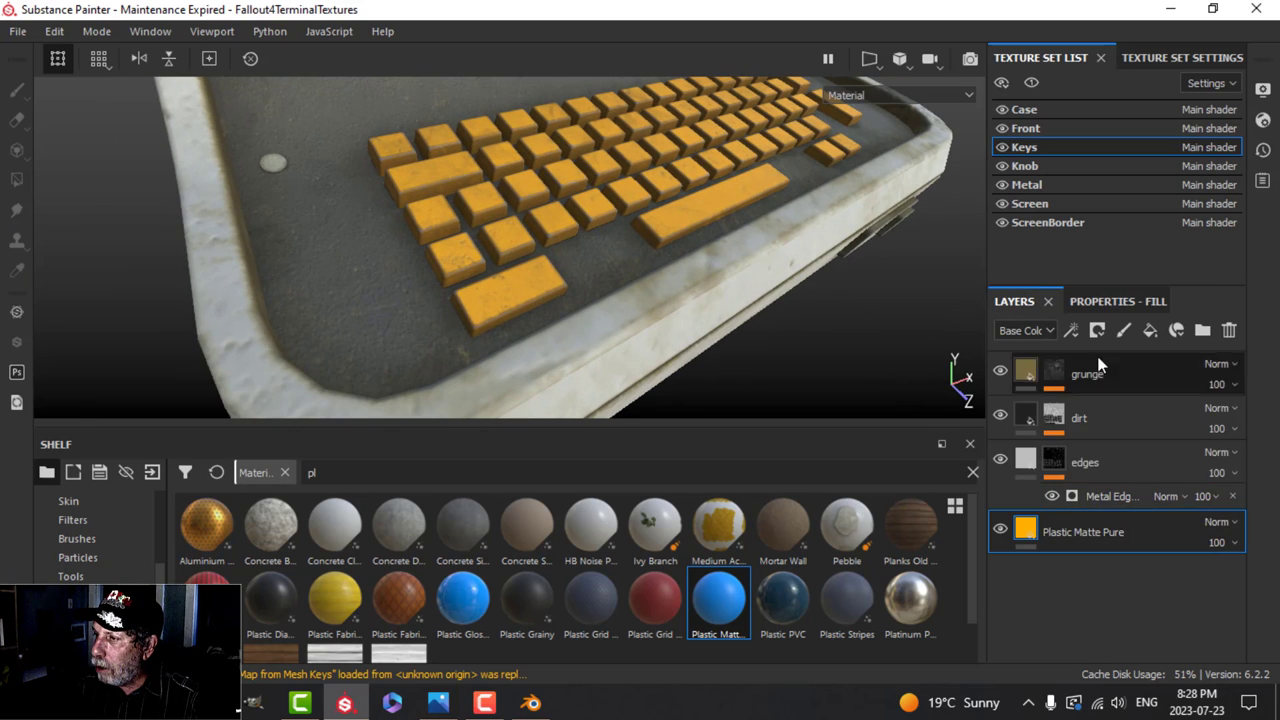
left_click(1097, 301)
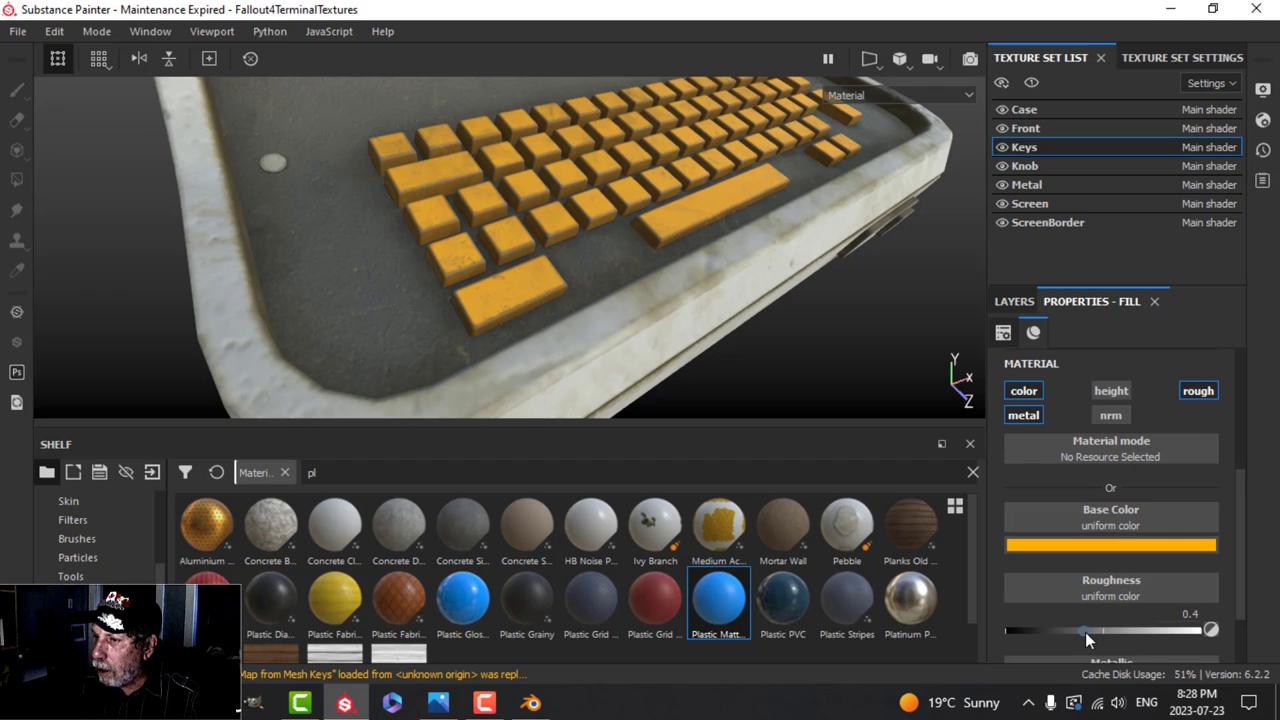
left_click_drag(1085, 632, 1040, 634)
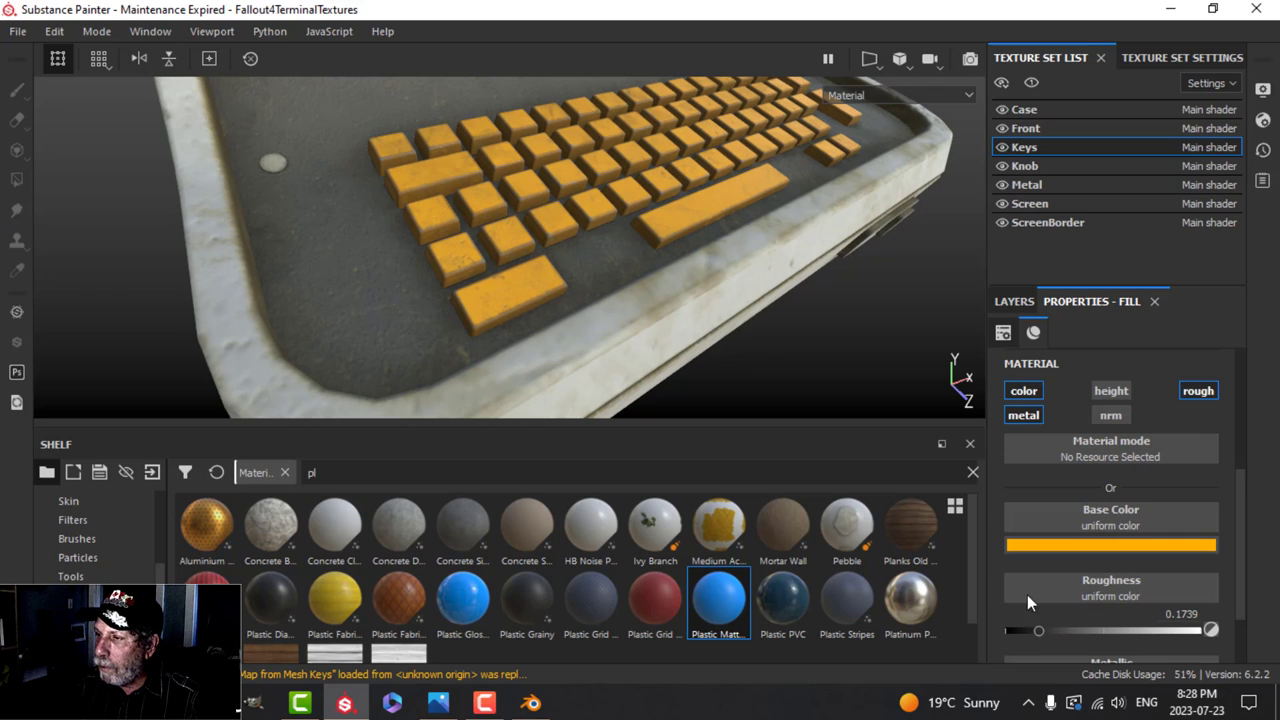
left_click_drag(760, 369, 740, 330, "alt")
Toggle the visibility of the Keys' grunge layer to examine its effect on the key surfaces.
left_click(1014, 301)
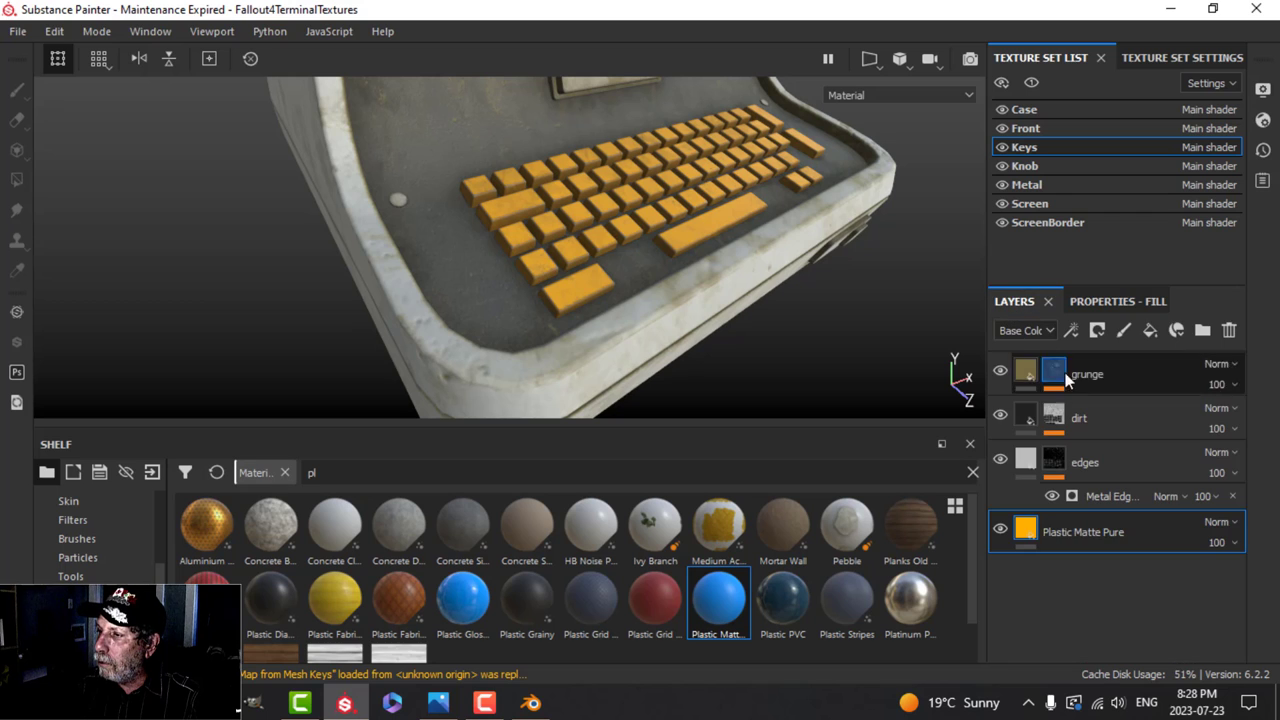
left_click(998, 371)
scroll(759, 312, "down", 2)
scroll(758, 312, "up", 6)
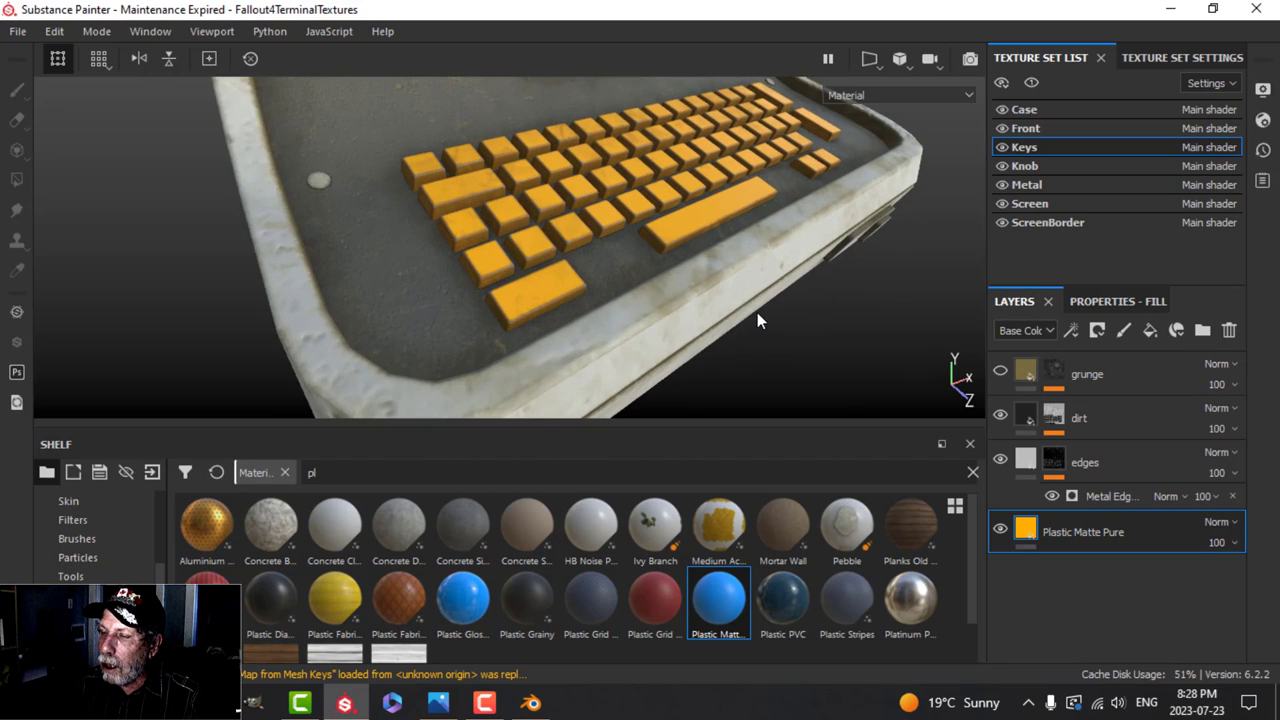
mouse_move(757, 312)
left_mouse_down("alt")
mouse_move(757, 340)
mouse_move(754, 320)
left_mouse_up("alt")
left_click(1002, 371)
left_click_drag(914, 366, 763, 343, "alt")
scroll(767, 330, "up", 3)
scroll(767, 330, "down", 5)
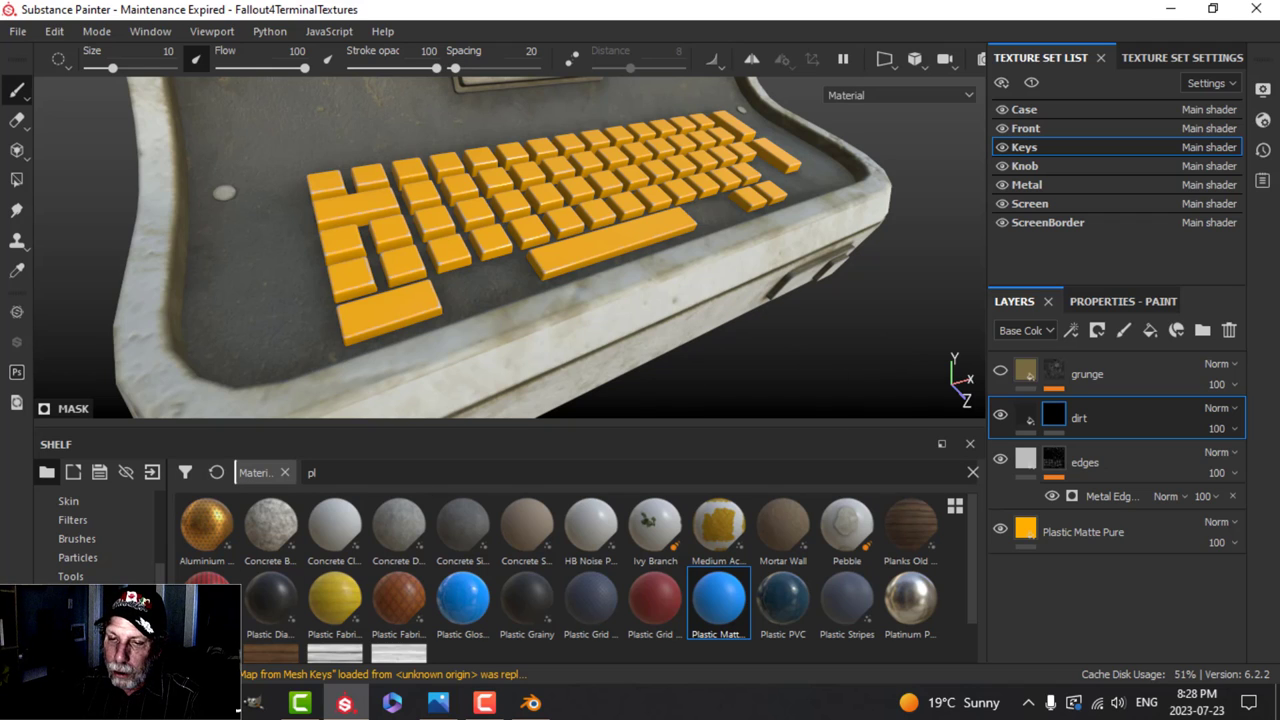
Apply the Dirt Cavities smart mask to the Keys' dirt layer and make the grunge layer visible.
left_click(86, 633)
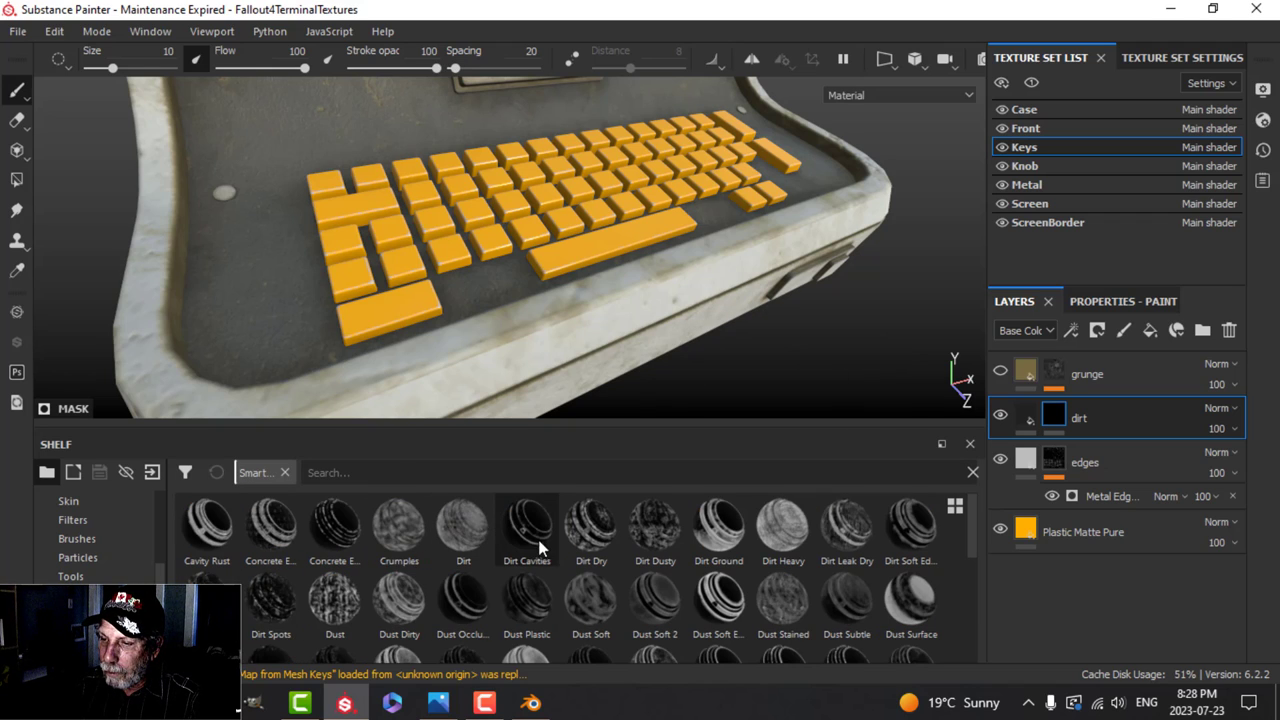
left_click_drag(895, 467, 1054, 413)
scroll(667, 283, "up", 1)
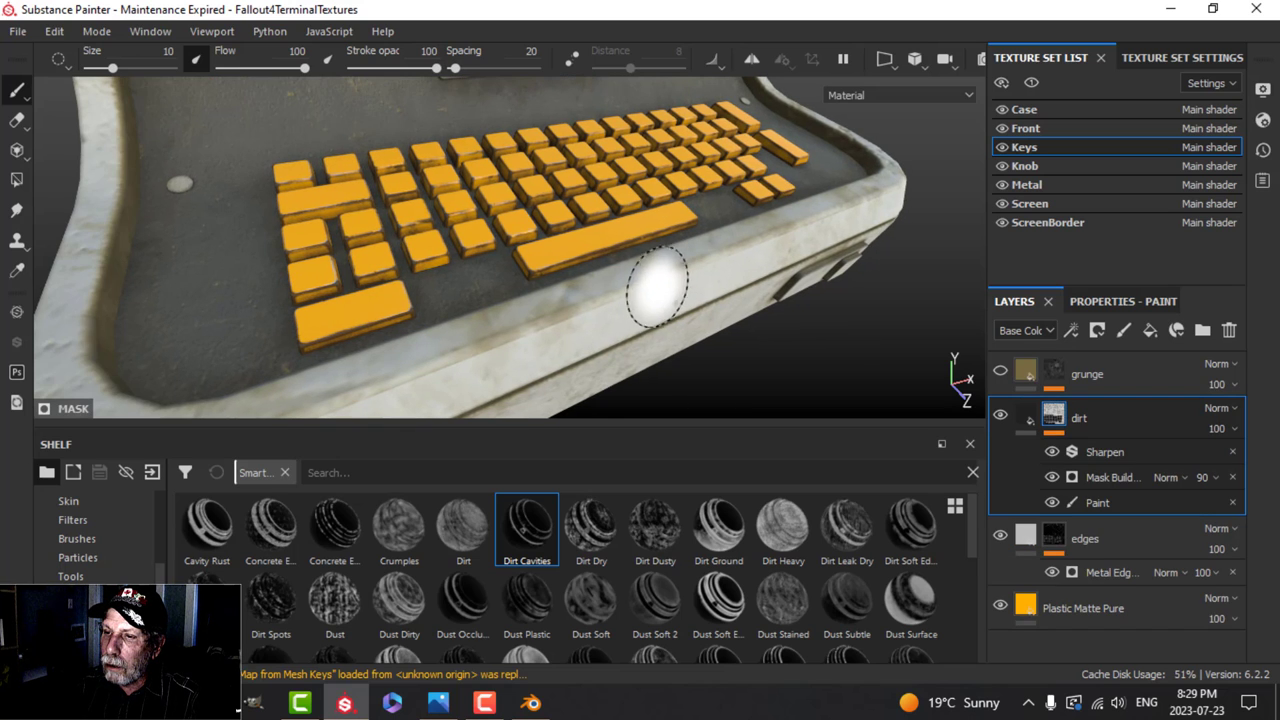
left_click_drag(597, 309, 663, 297, "alt")
scroll(663, 309, "down", 1)
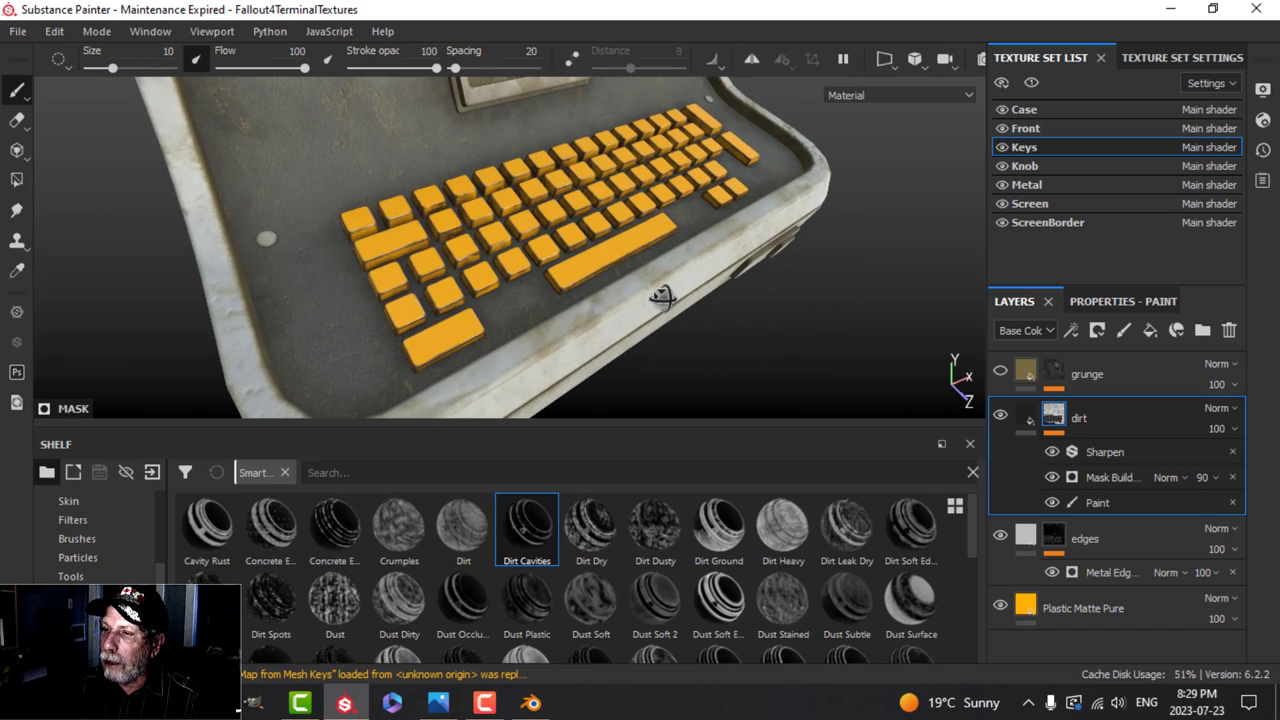
left_click(1001, 372)
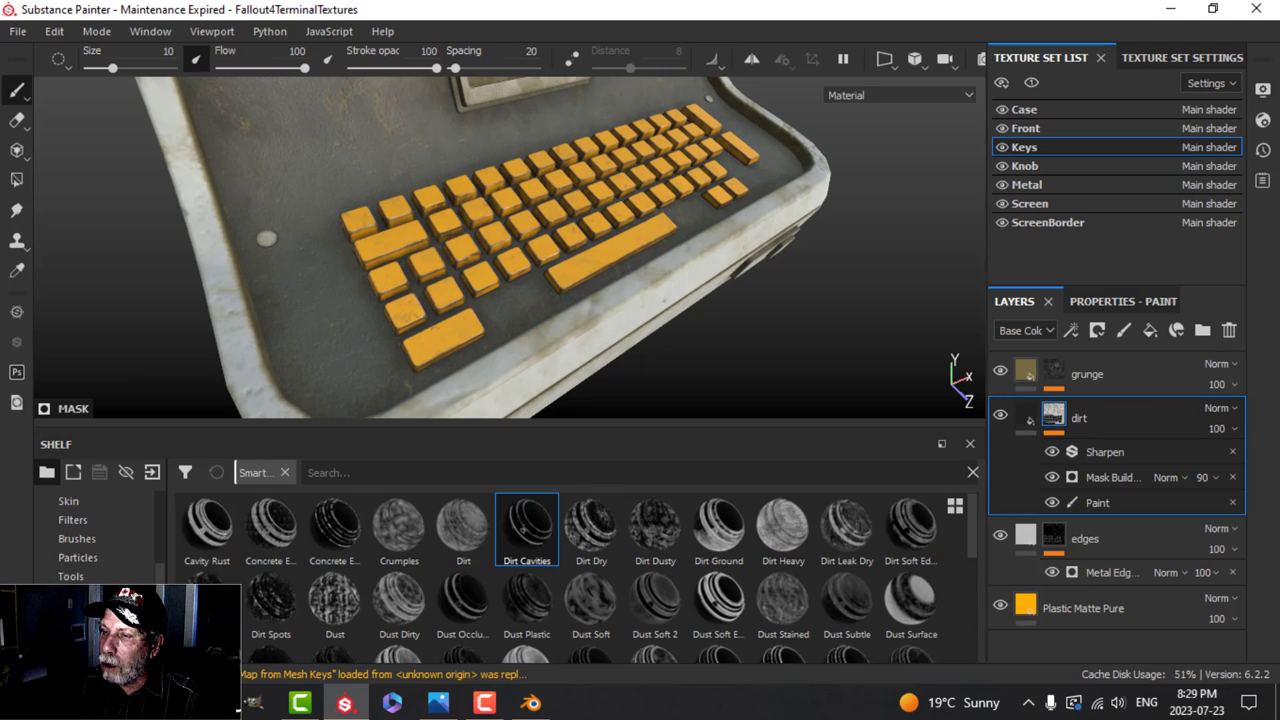
left_click_drag(729, 326, 739, 332, "alt")
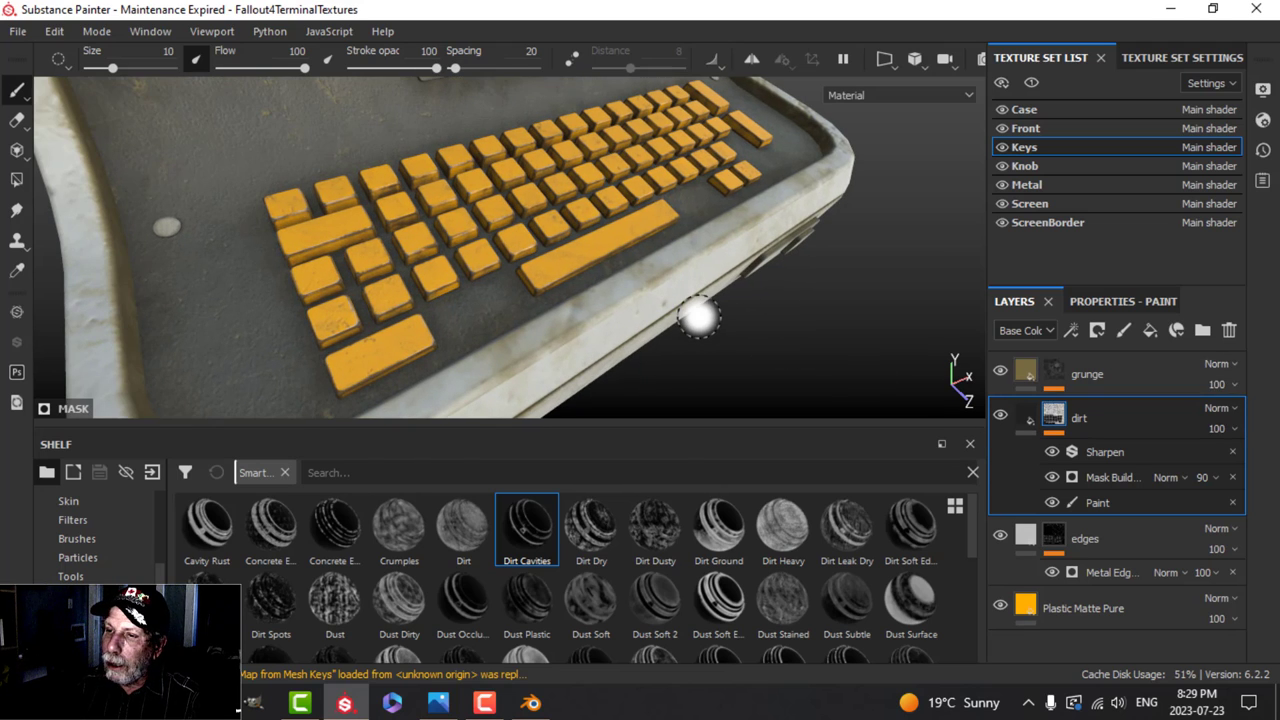
Change the base color of the Keys' grunge layer to light grey.
left_click(1030, 374)
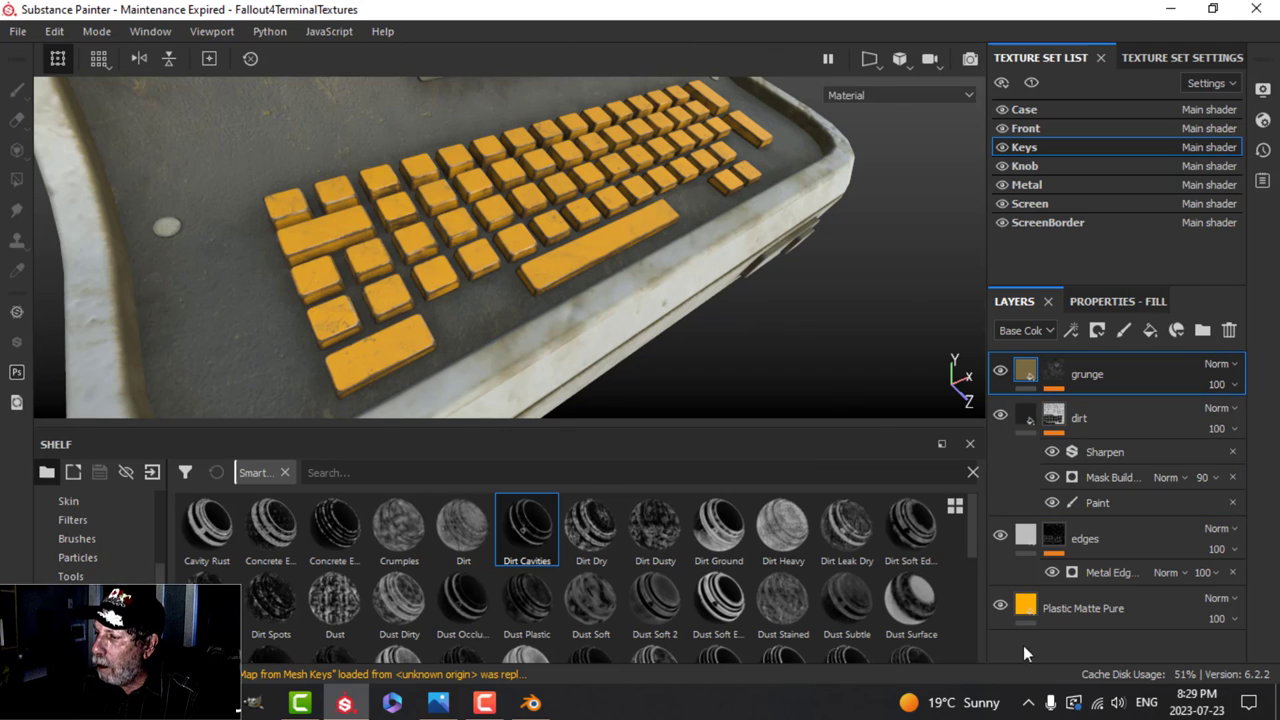
left_click(1117, 301)
left_click(1066, 515)
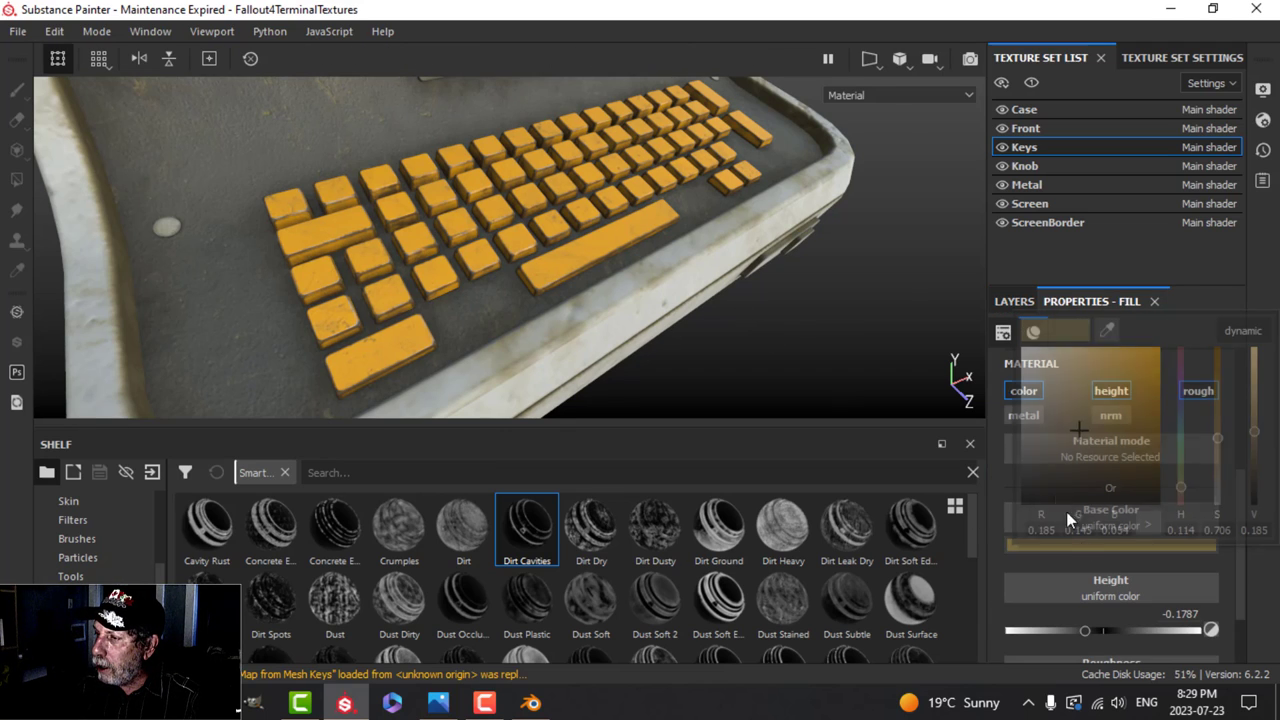
left_click(1028, 394)
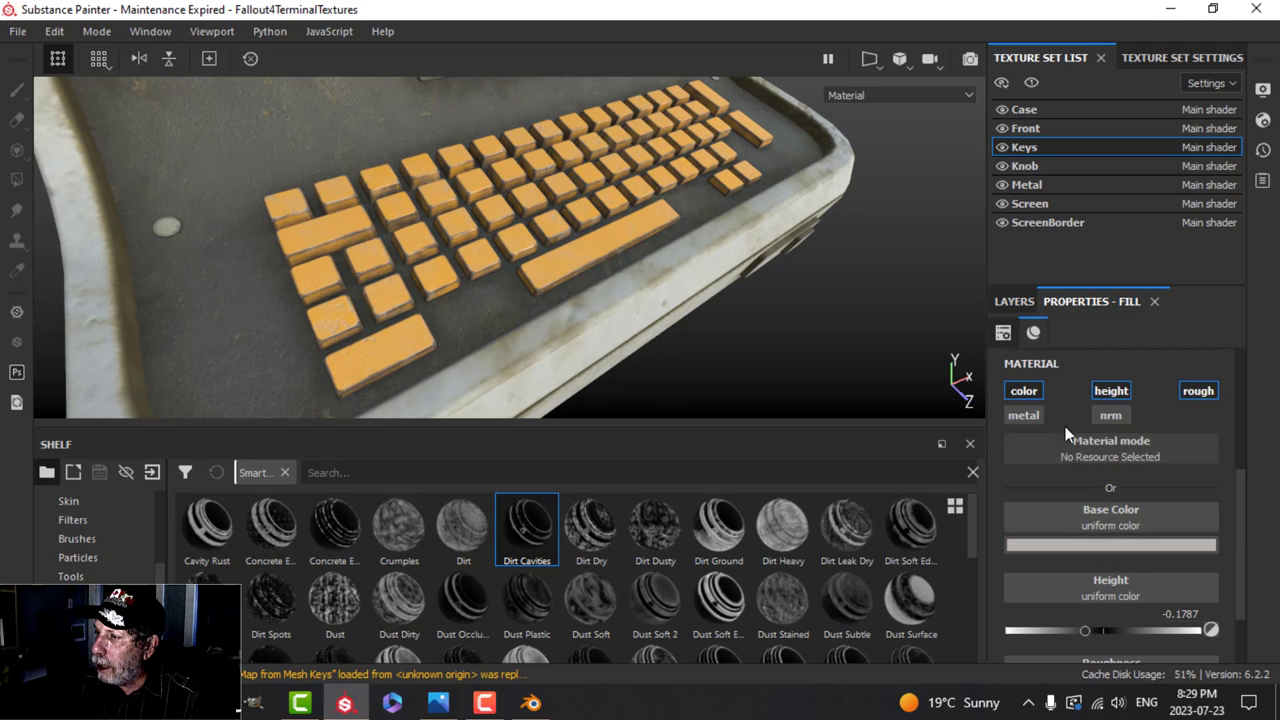
Switch the fill texture in the grunge layer's mask to Grunge Dirt Scratchy.
left_click(1014, 301)
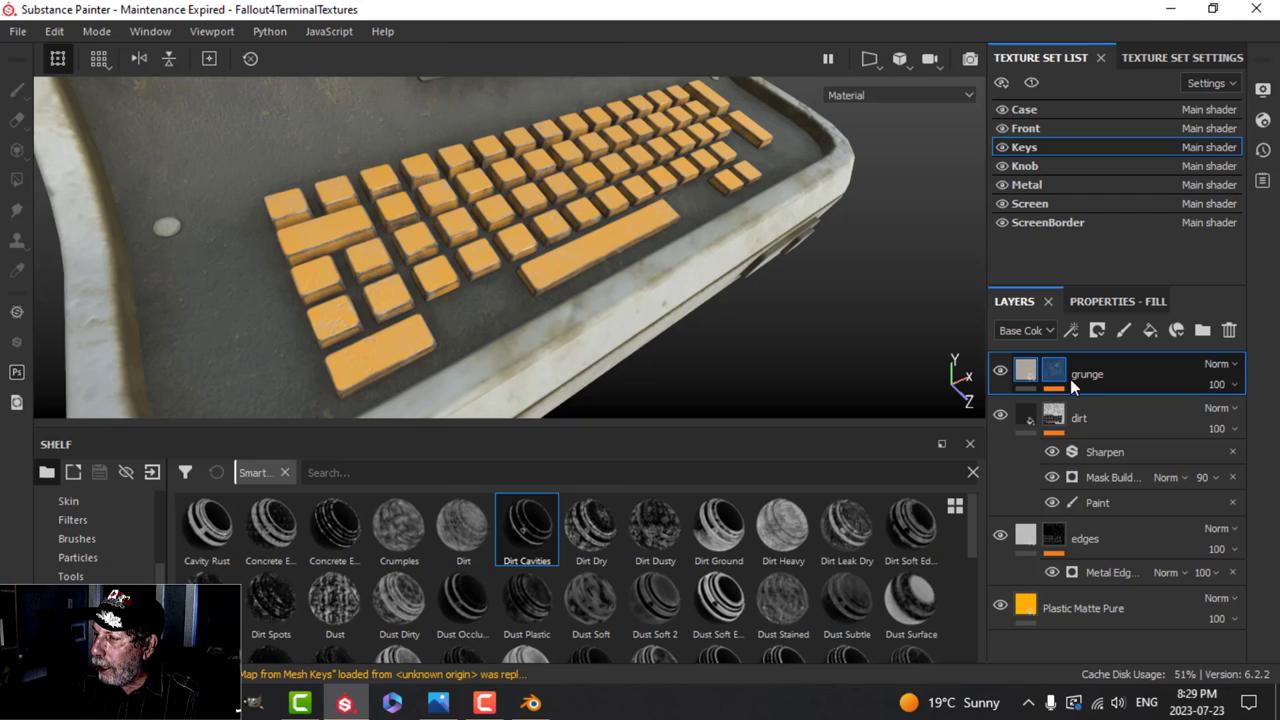
left_click(1057, 372)
left_click(1109, 410)
left_click(1117, 301)
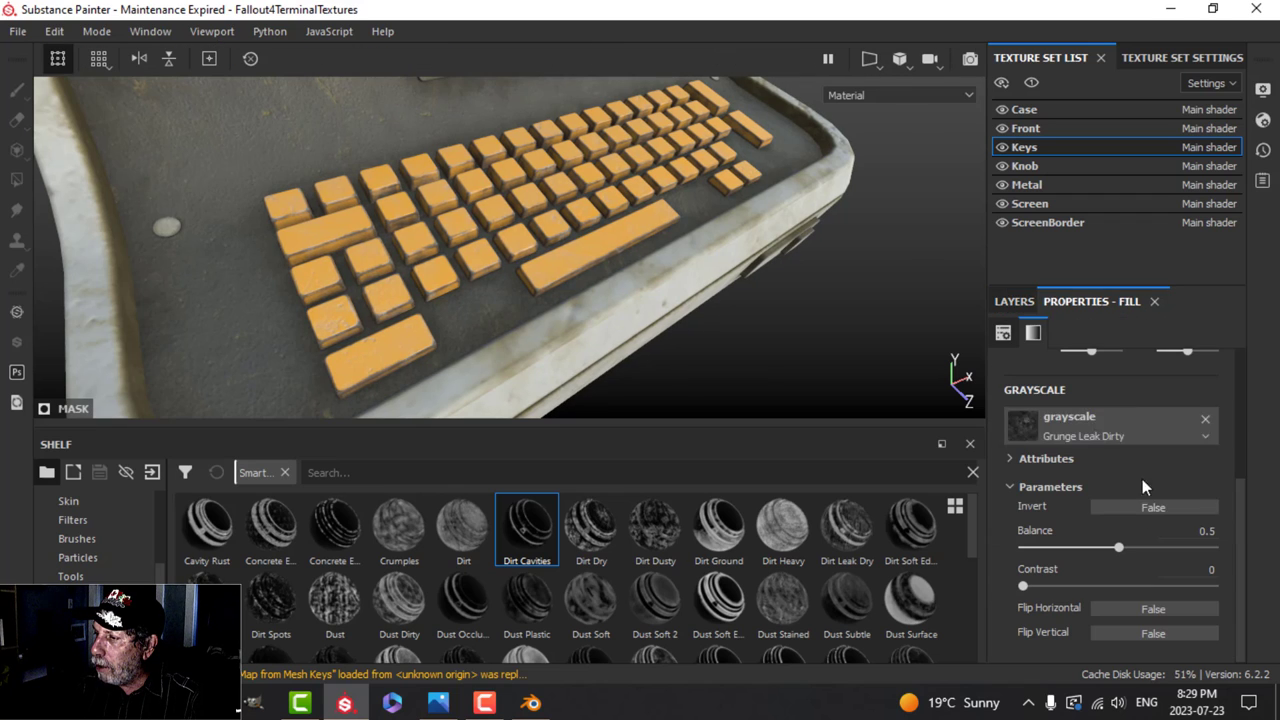
left_click(1110, 435)
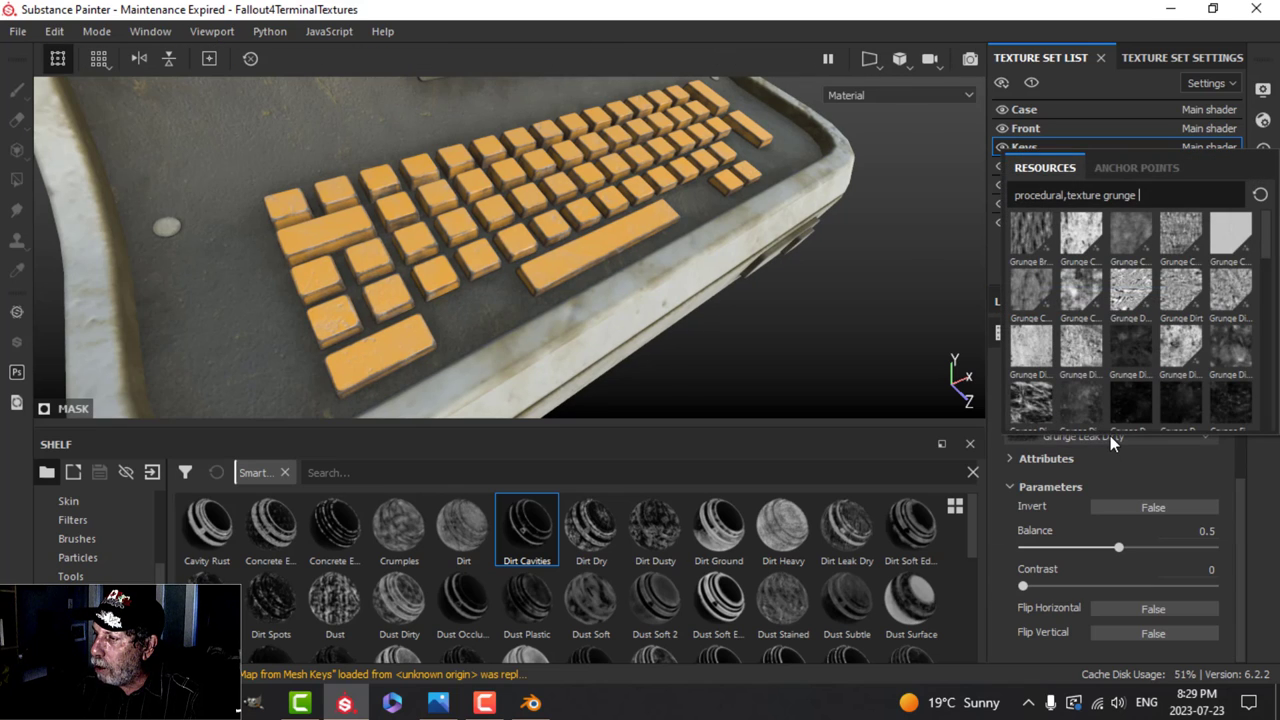
left_click(1239, 354)
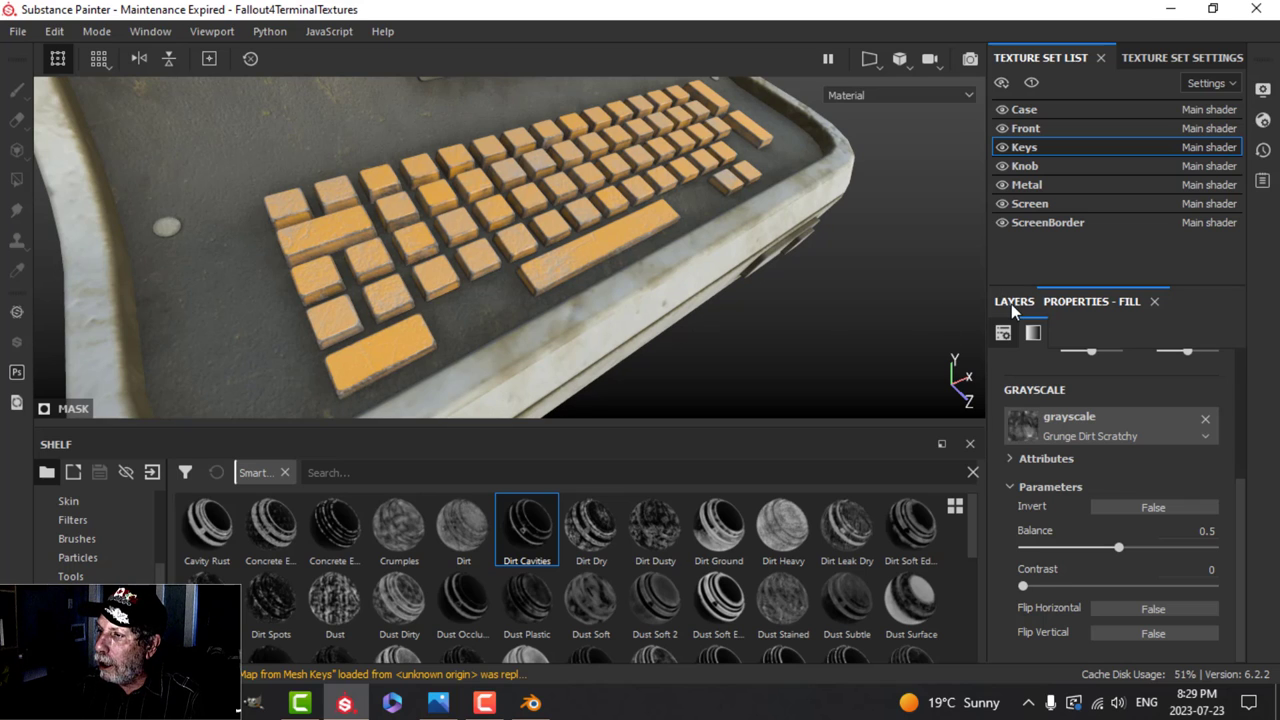
Set the opacity of the Grunge Dirt Scratchy fill in the grunge layer's mask to 47.
left_click(1013, 301)
left_click(1220, 408)
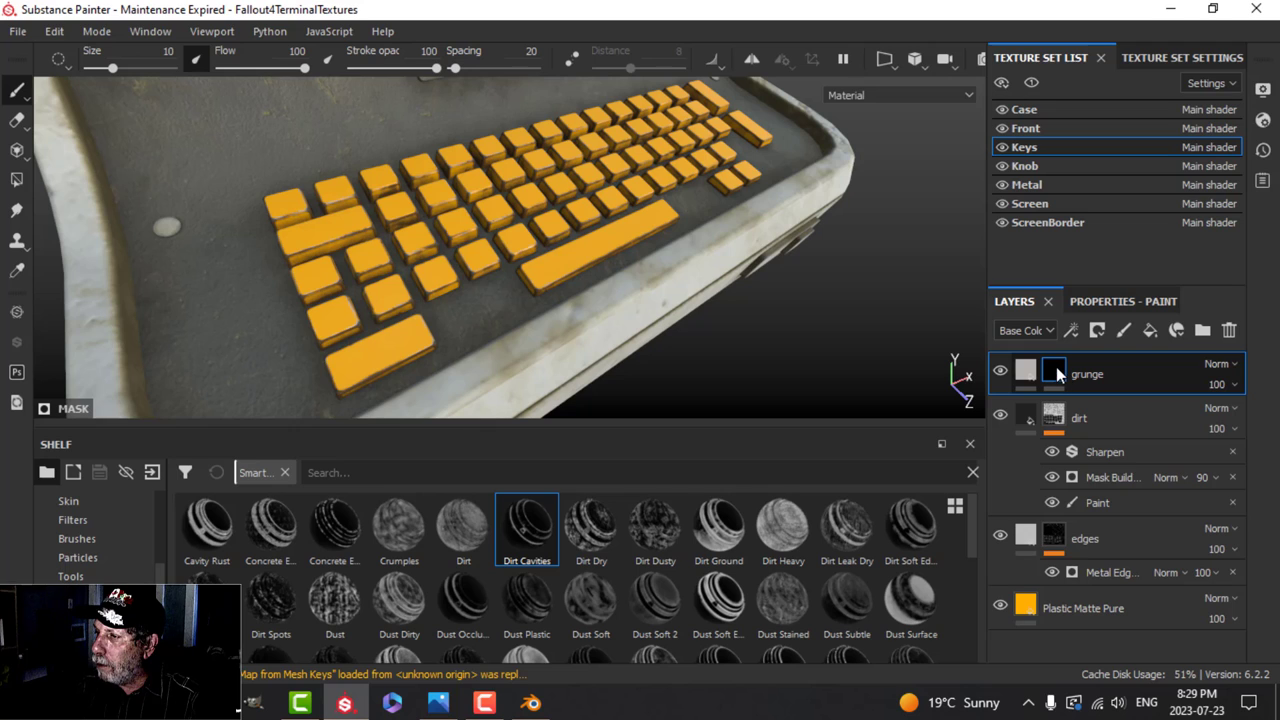
key("ctrl+z")
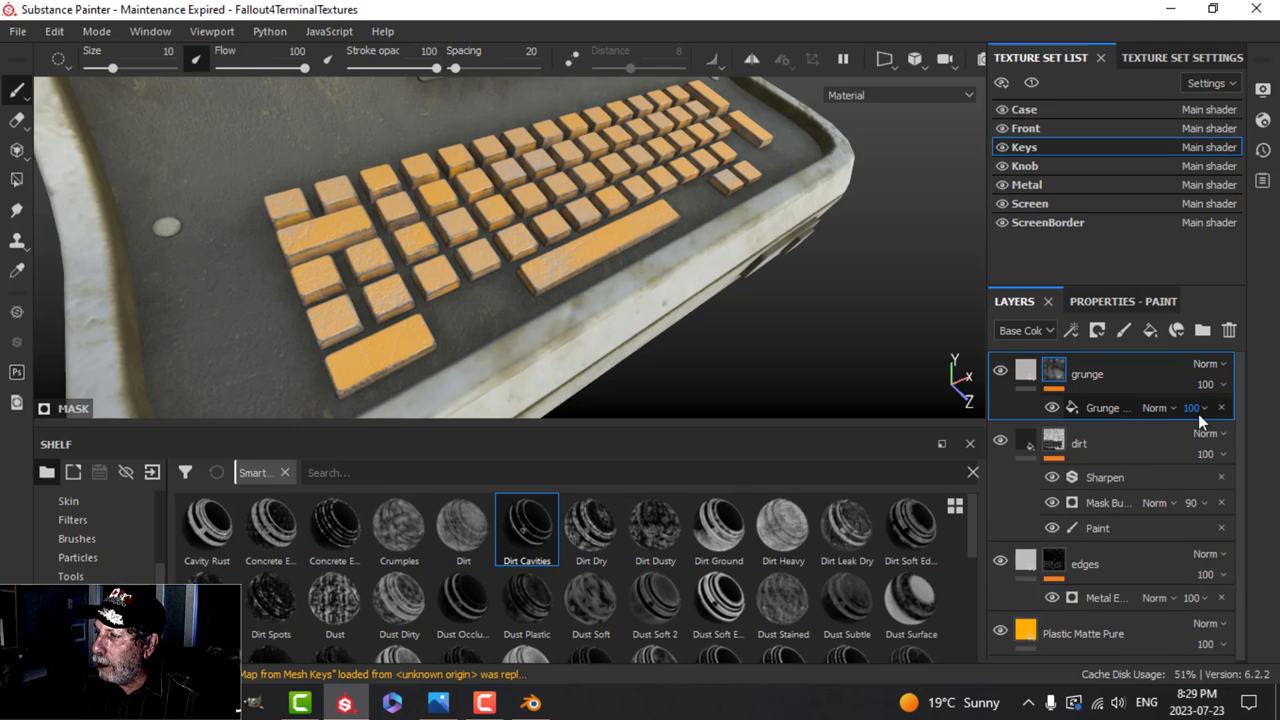
left_click_drag(1262, 446, 1224, 447)
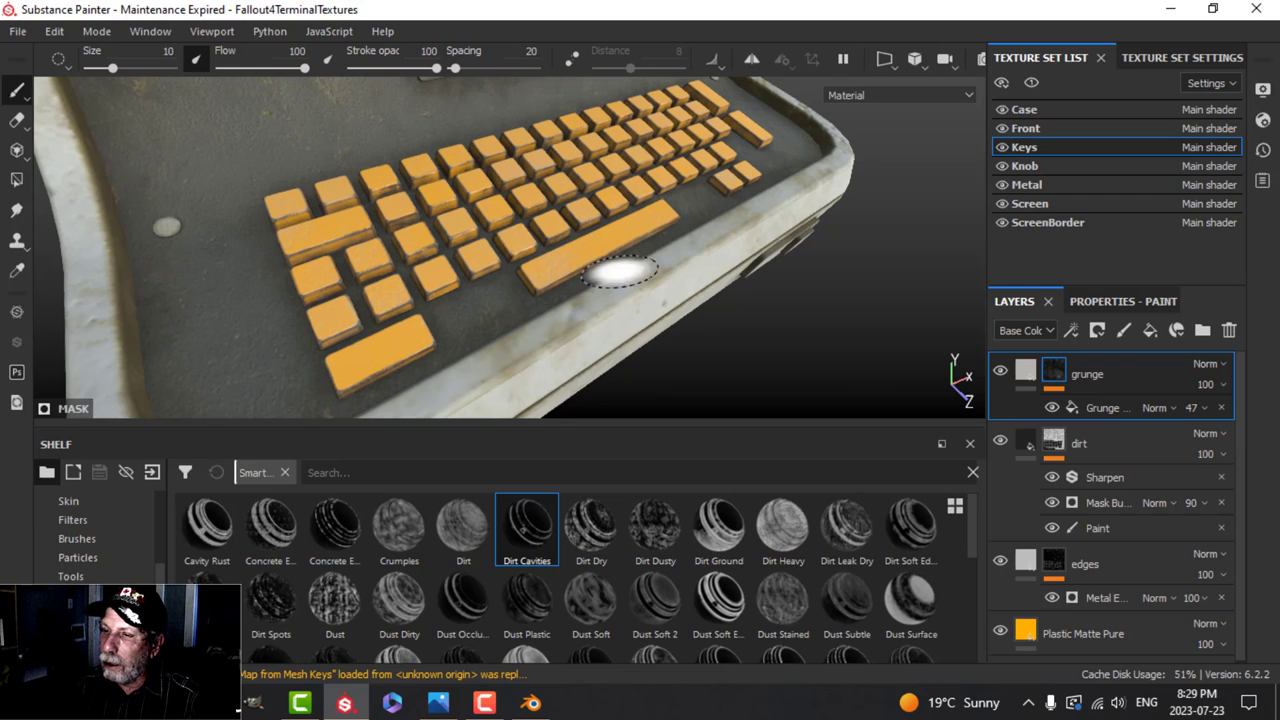
mouse_move(620, 272)
left_mouse_down("alt")
mouse_move(537, 257)
mouse_move(523, 277)
mouse_move(651, 308)
mouse_move(623, 271)
mouse_move(711, 302)
mouse_move(653, 310)
mouse_move(680, 306)
left_mouse_up("alt")
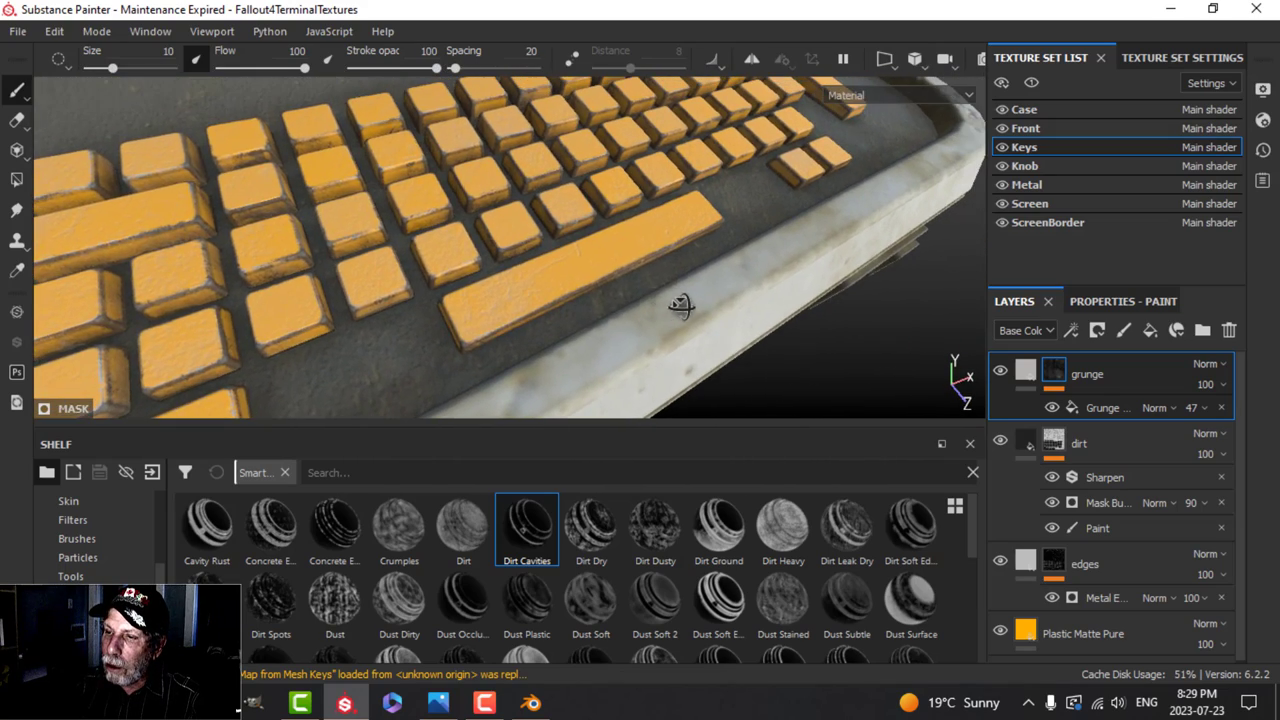
scroll(659, 337, "down", 3)
middle_click_drag(659, 340, 655, 295, "alt")
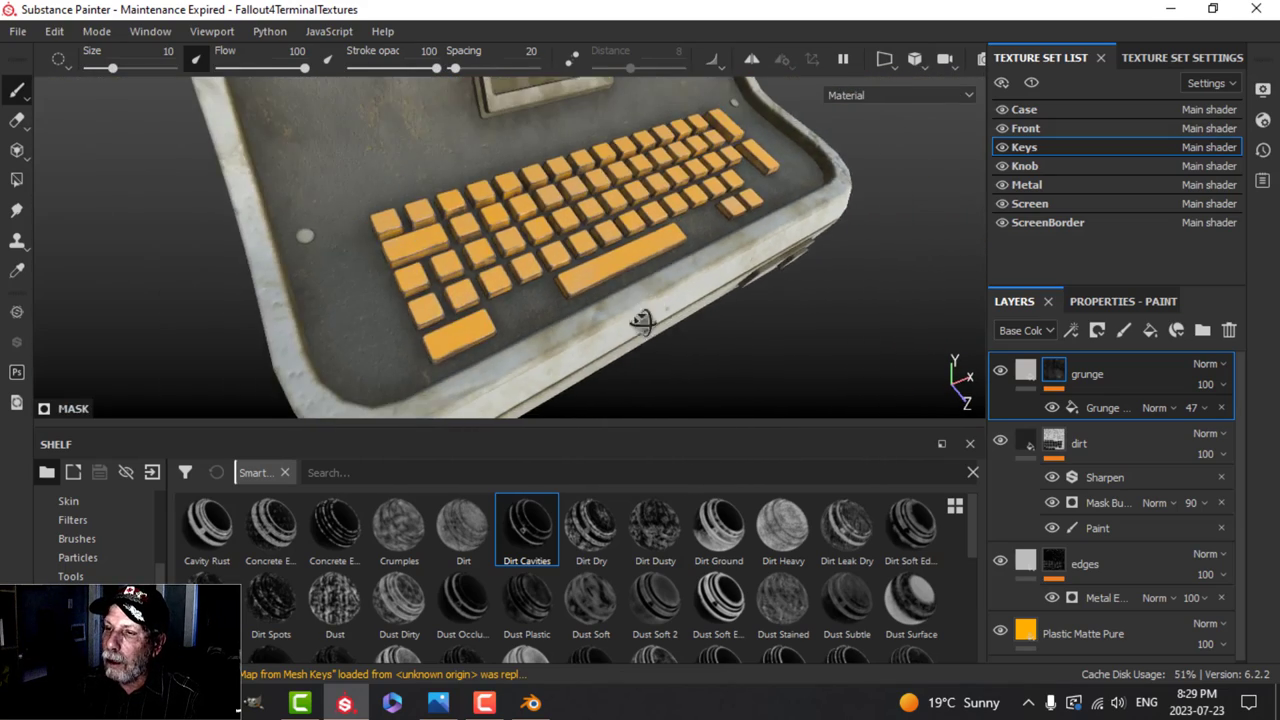
mouse_move(632, 300)
left_mouse_down("alt")
mouse_move(623, 294)
mouse_move(666, 317)
mouse_move(731, 309)
mouse_move(653, 323)
left_mouse_up("alt")
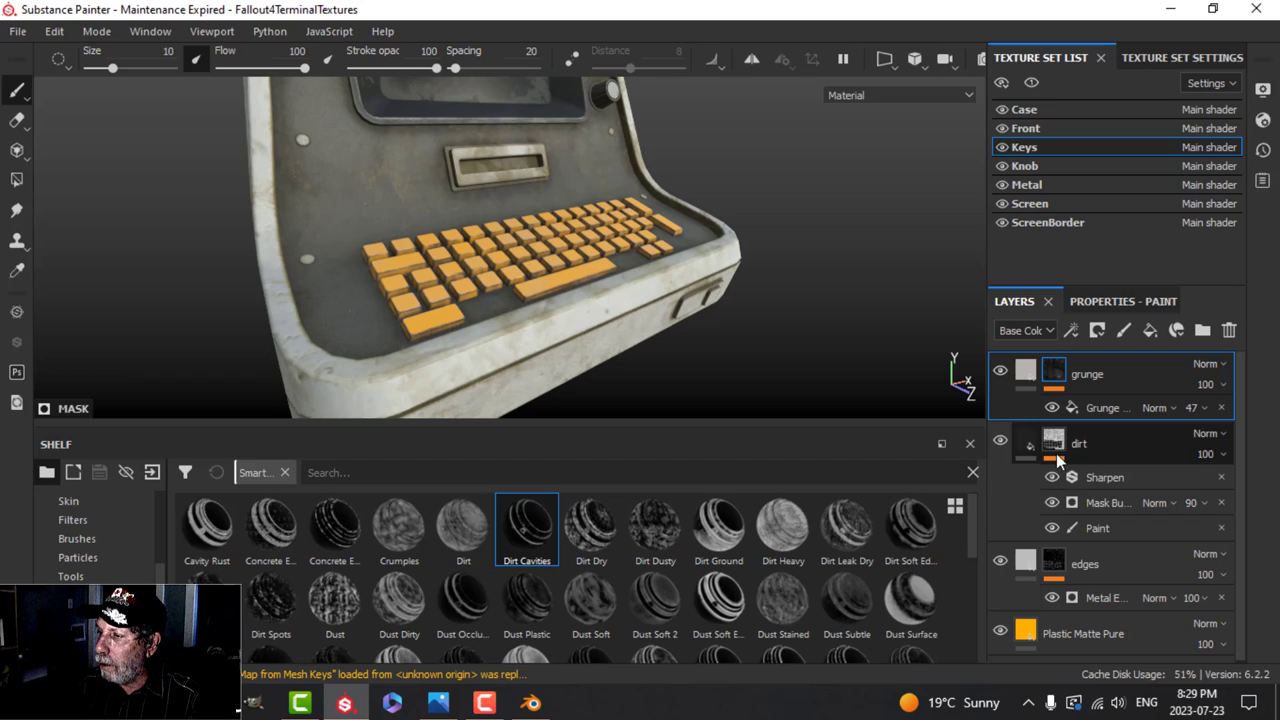
Delete the Paint effect beneath the mask generator in the Keys' dirt layer mask.
left_click(1110, 530)
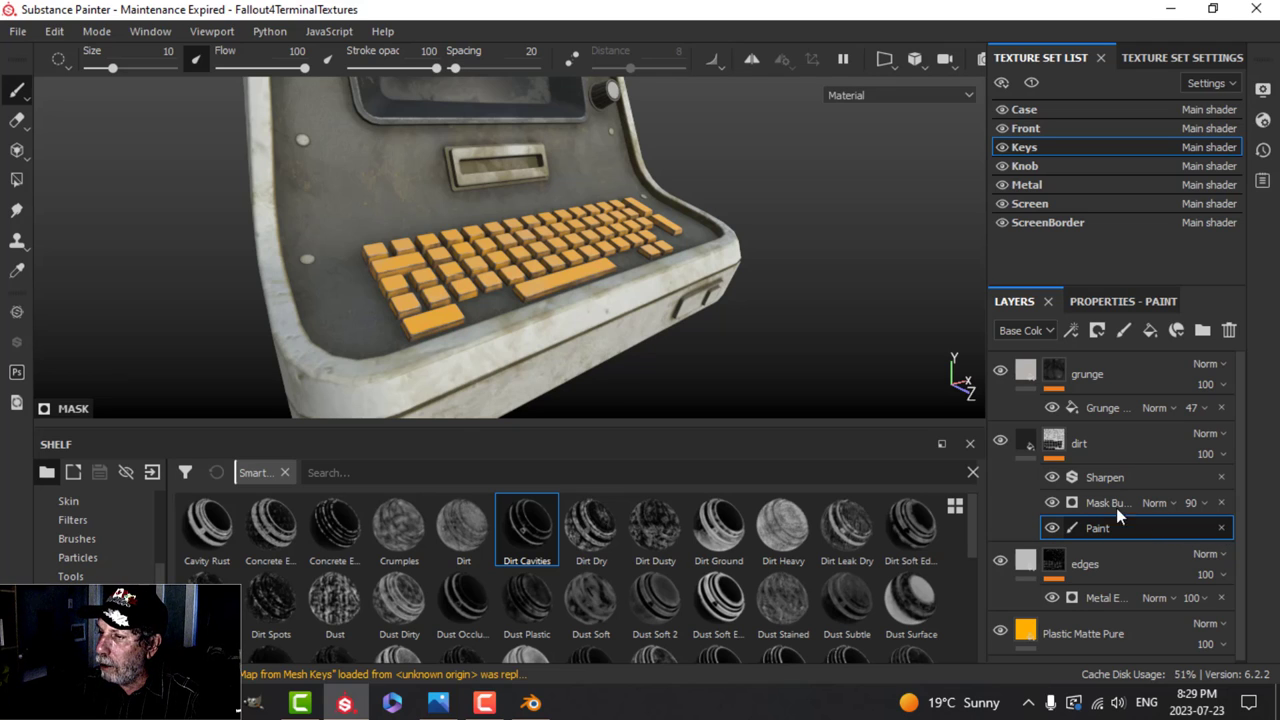
key("Delete")
mouse_move(545, 283)
left_mouse_down("alt")
mouse_move(576, 305)
mouse_move(560, 311)
mouse_move(550, 284)
left_mouse_up("alt")
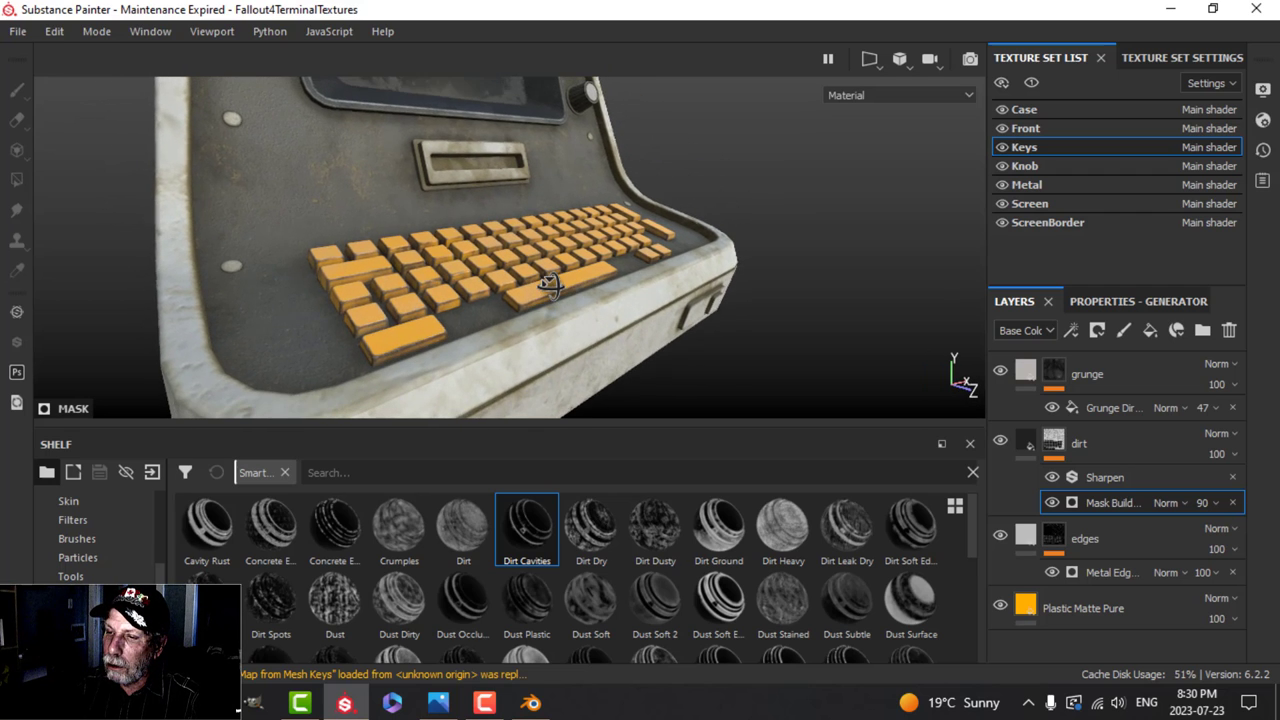
Add a paint effect above Sharpen in the dirt layer's mask stack.
left_click(1054, 441)
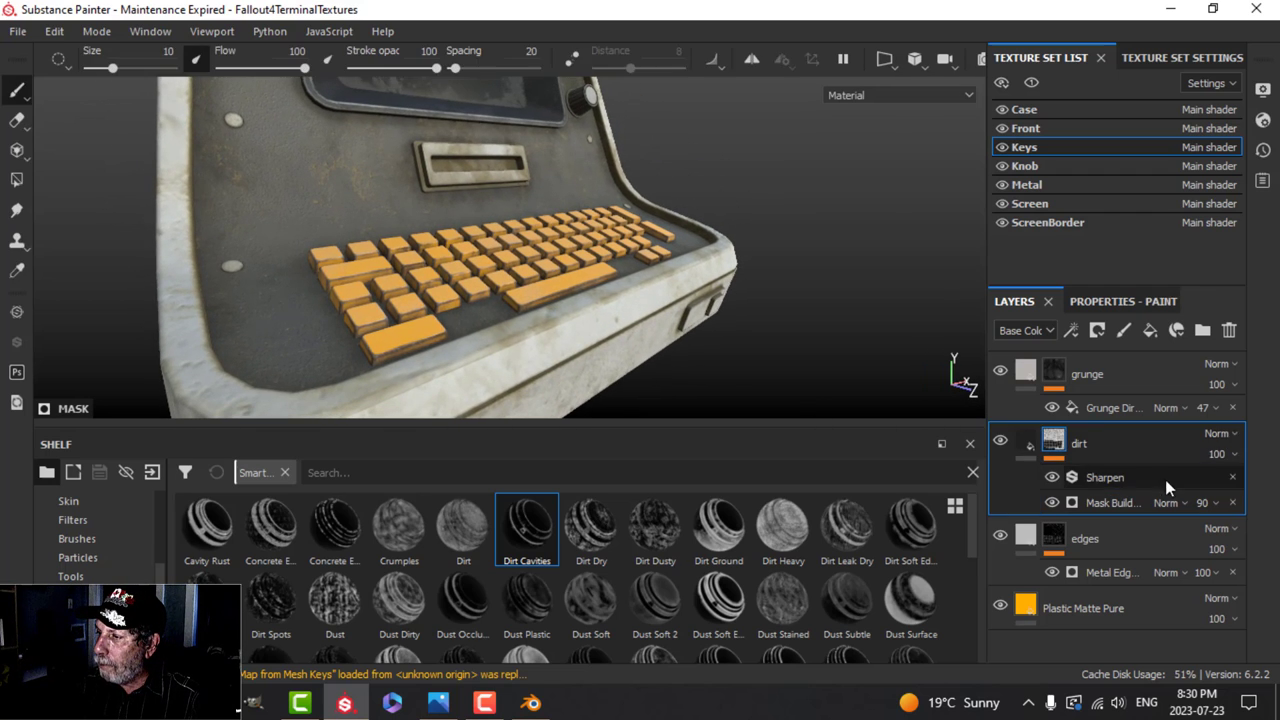
left_click(1124, 331)
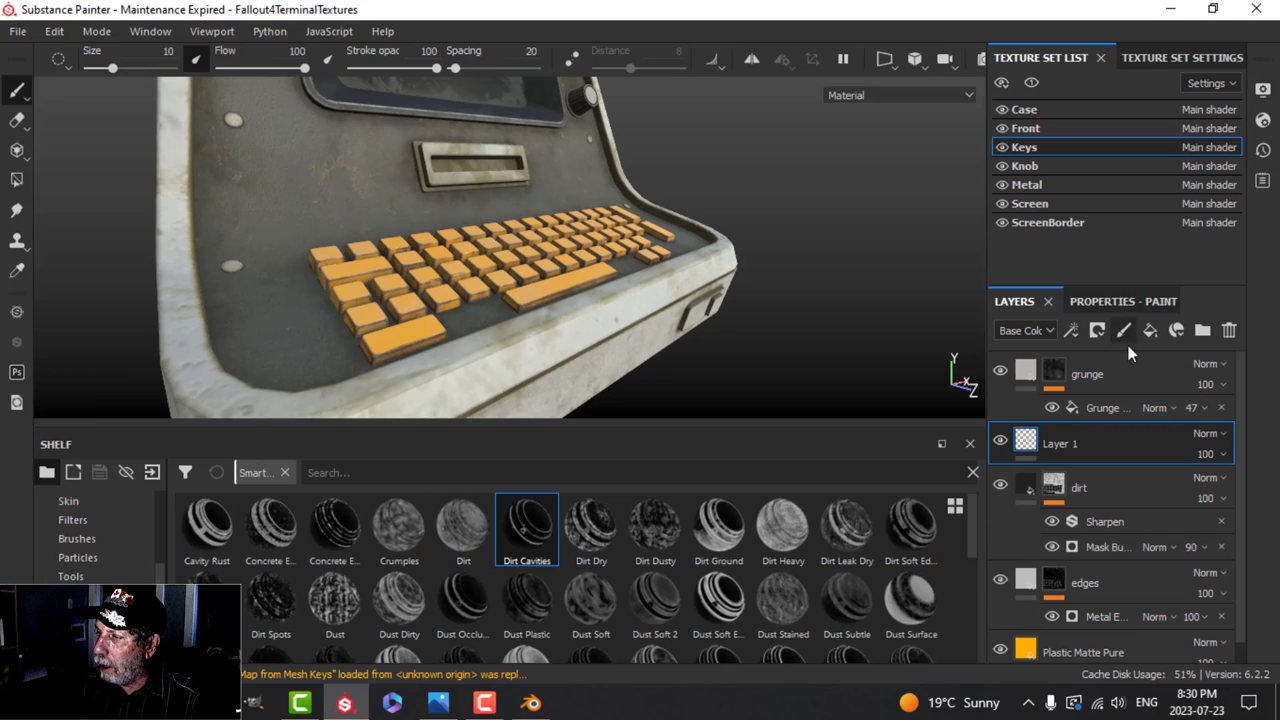
key("ctrl+z")
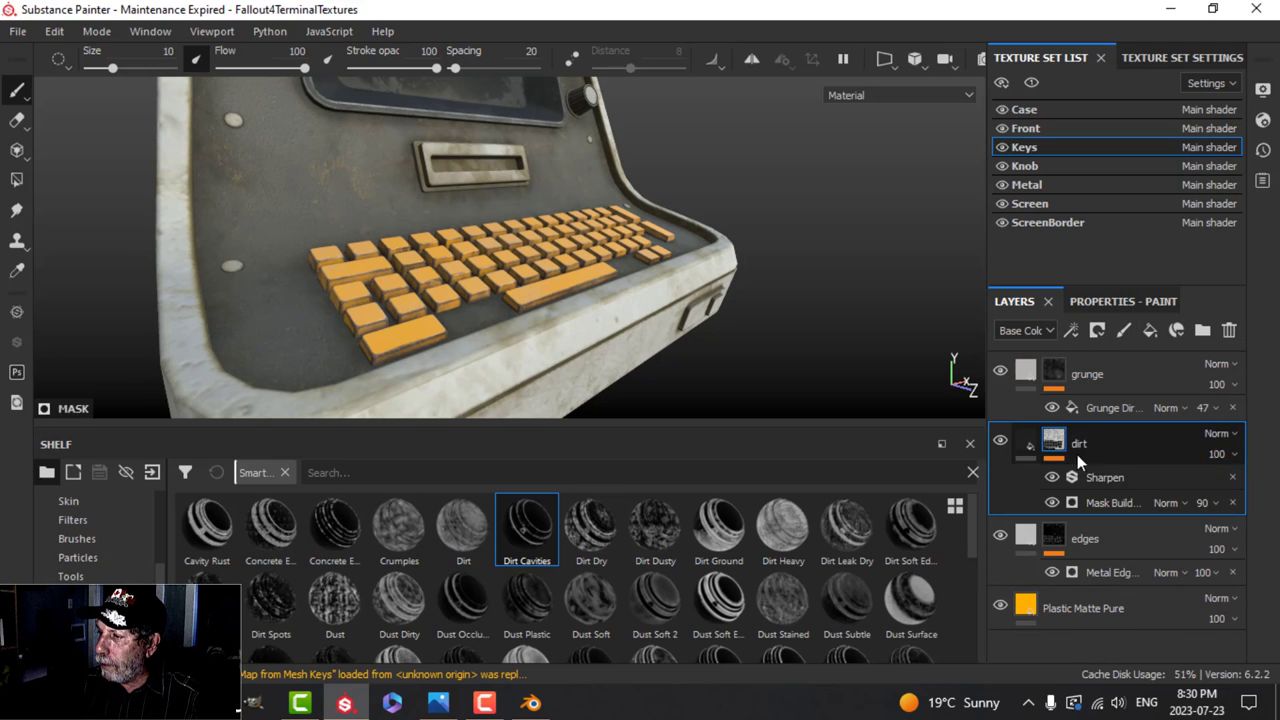
left_click(1072, 331)
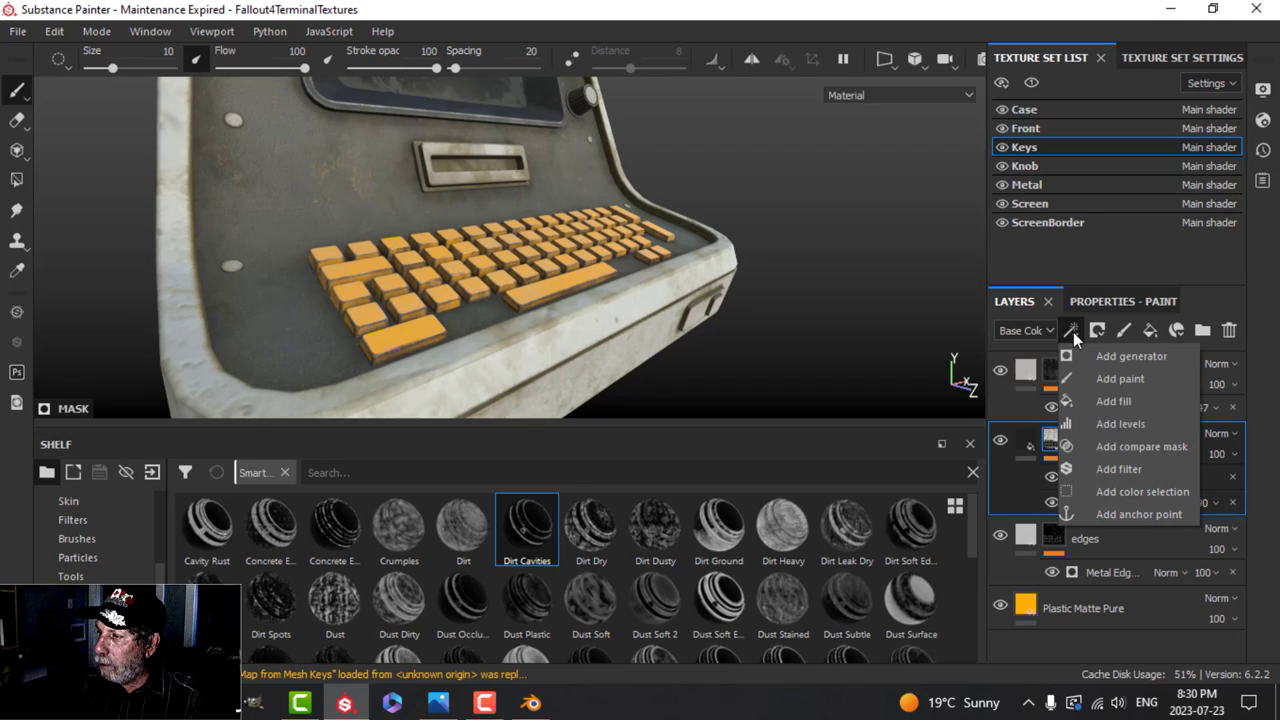
left_click(1103, 379)
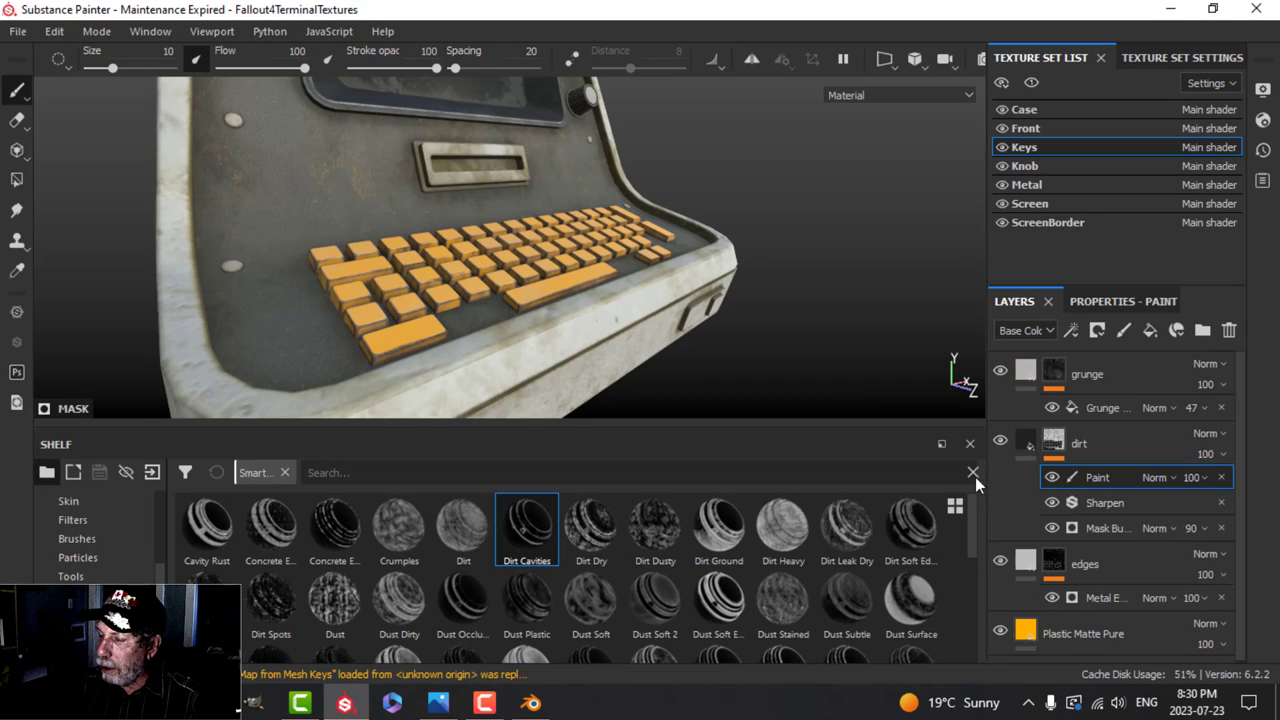
Search the brushes for "di" and choose the Dirt 1 brush.
left_click(75, 539)
type("diort")
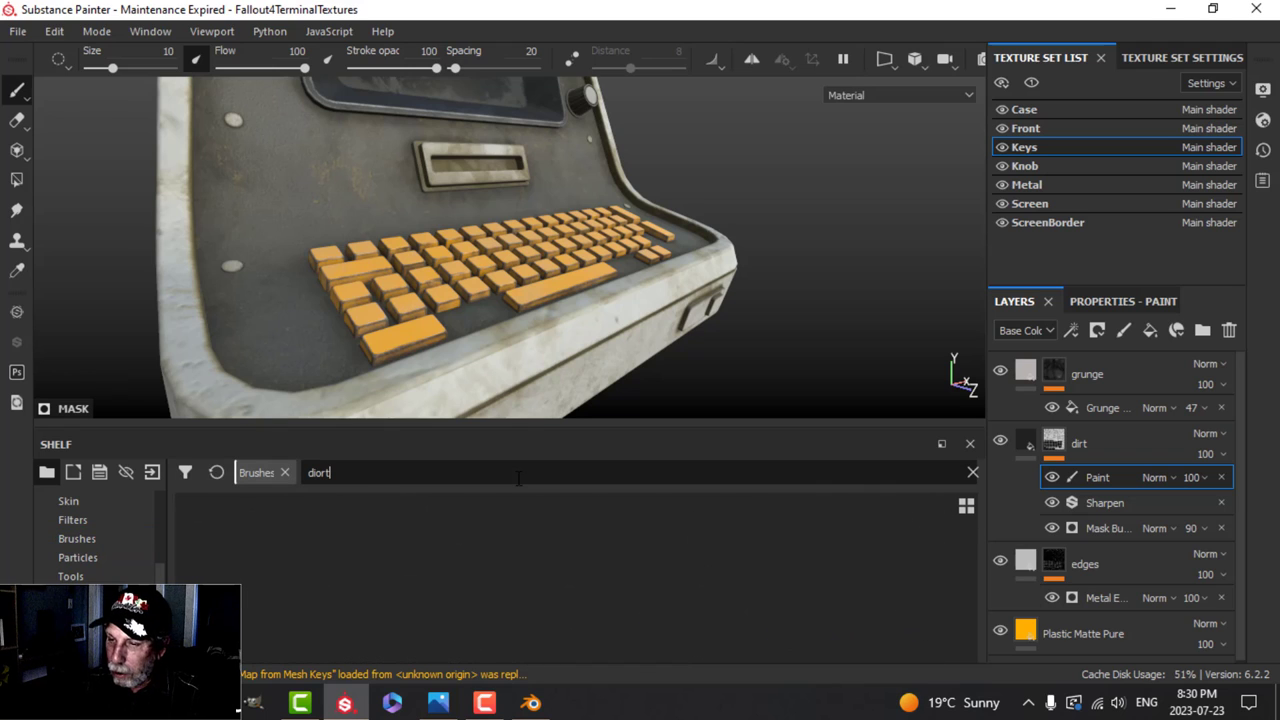
key("BackSpace")
key("BackSpace")
key("BackSpace")
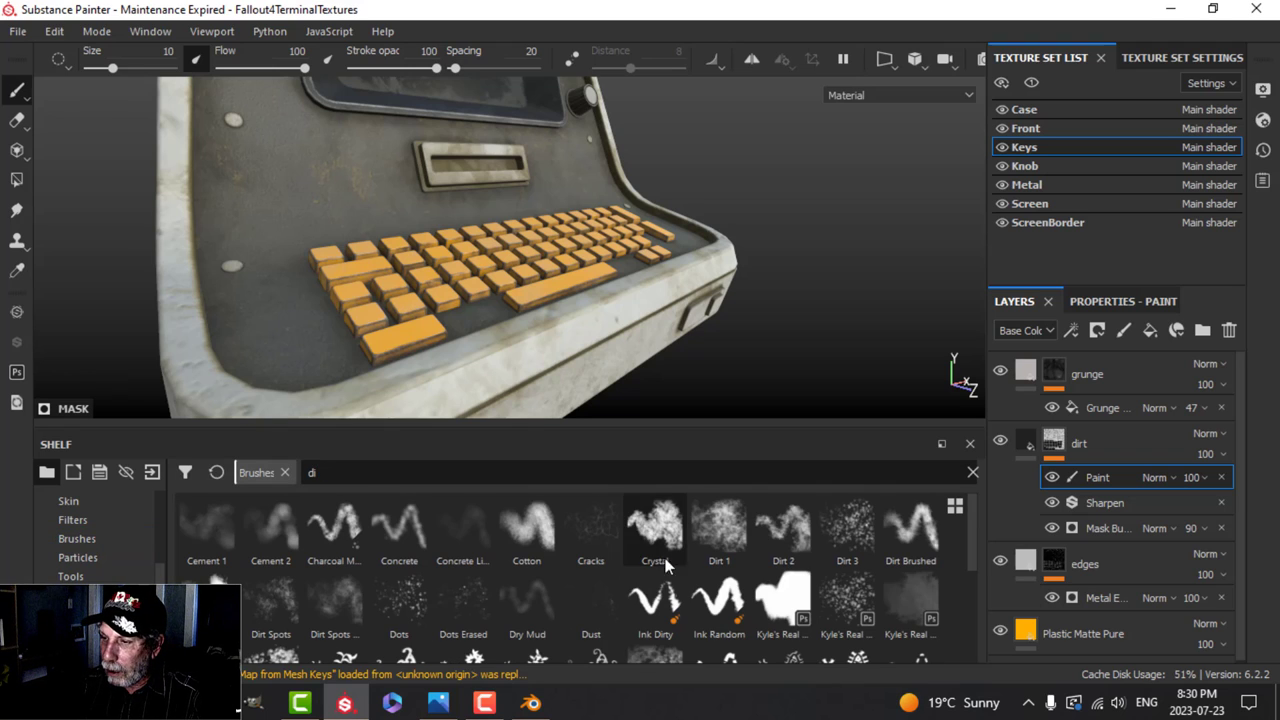
left_click(719, 528)
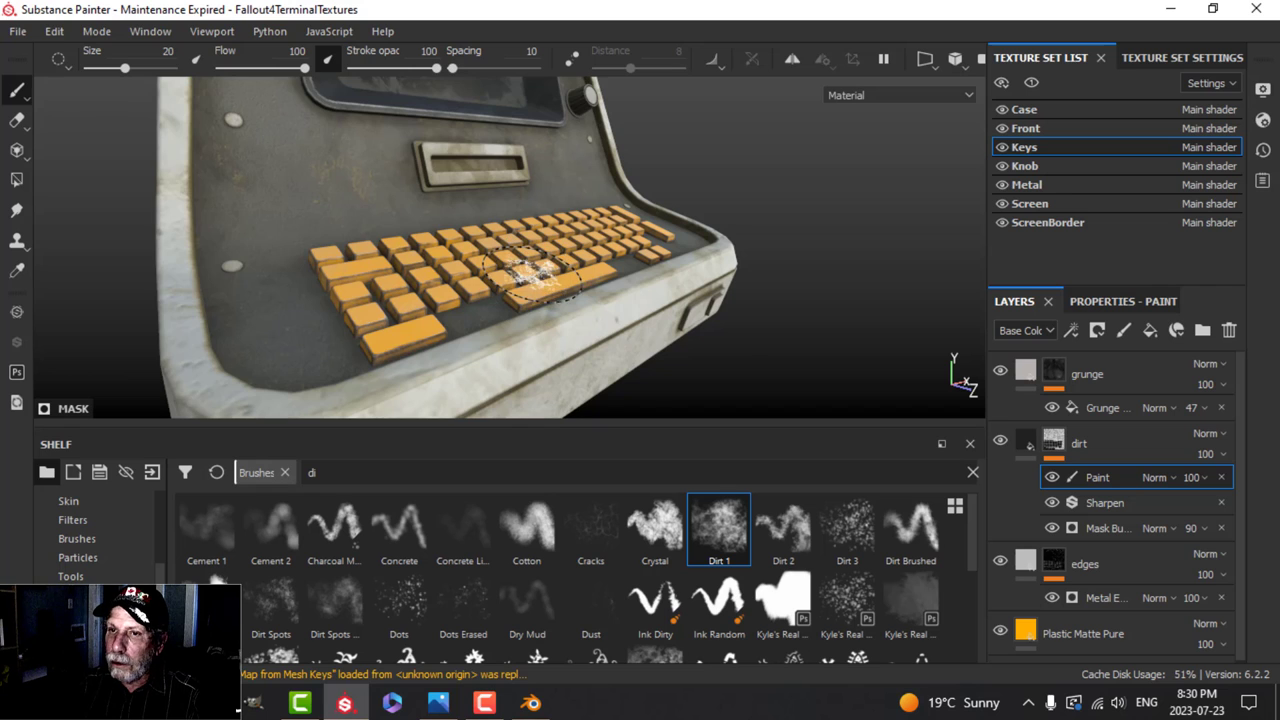
Try a single Dirt 1 brush dab on the keys in the dirt layer's mask.
scroll(545, 276, "up", 3)
mouse_move(554, 278)
left_mouse_down("alt")
mouse_move(571, 289)
mouse_move(543, 337)
left_mouse_up("alt")
left_click(508, 324)
key("ctrl+z")
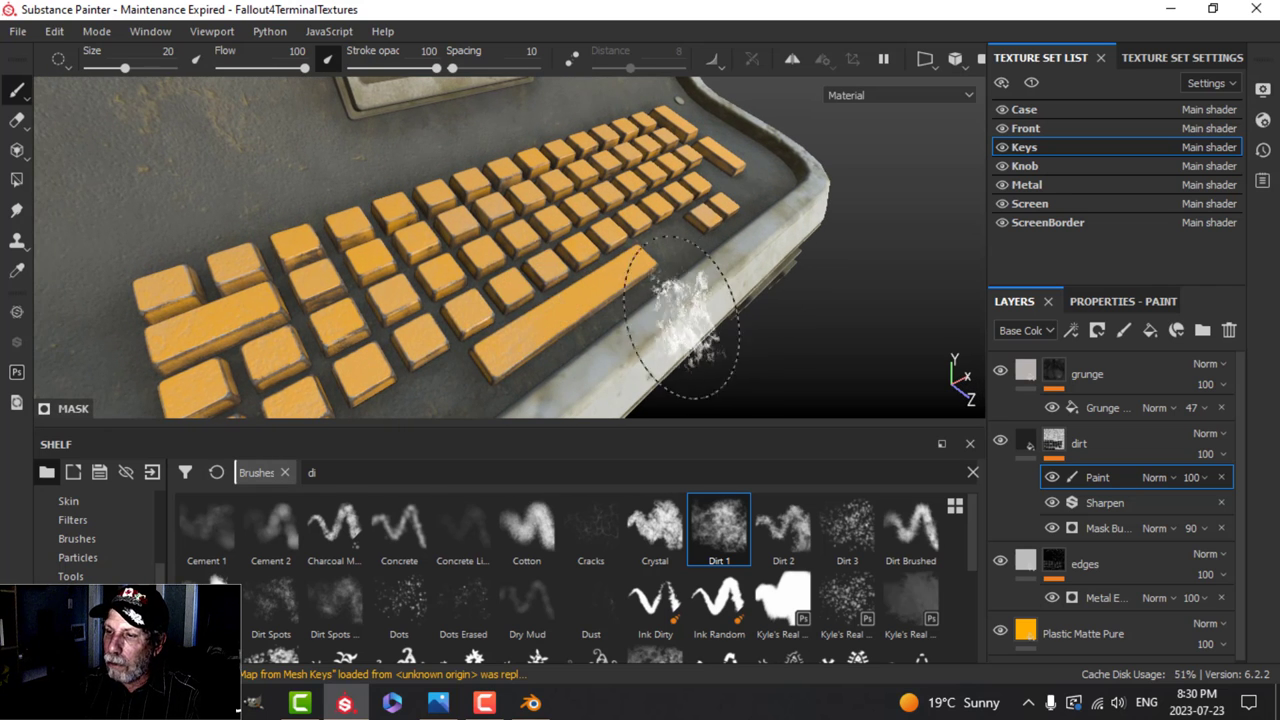
Try a Dirt 1 brush dab at size 61.05 across the left-middle keys, and undo it.
scroll(681, 318, "down", 2)
middle_click_drag(683, 349, 760, 234, "alt")
left_click_drag(760, 234, 737, 246, "alt")
mouse_move(737, 246)
middle_mouse_down("alt")
mouse_move(709, 286)
mouse_move(669, 272)
middle_mouse_up("alt")
right_click_drag(440, 252, 542, 254, "ctrl")
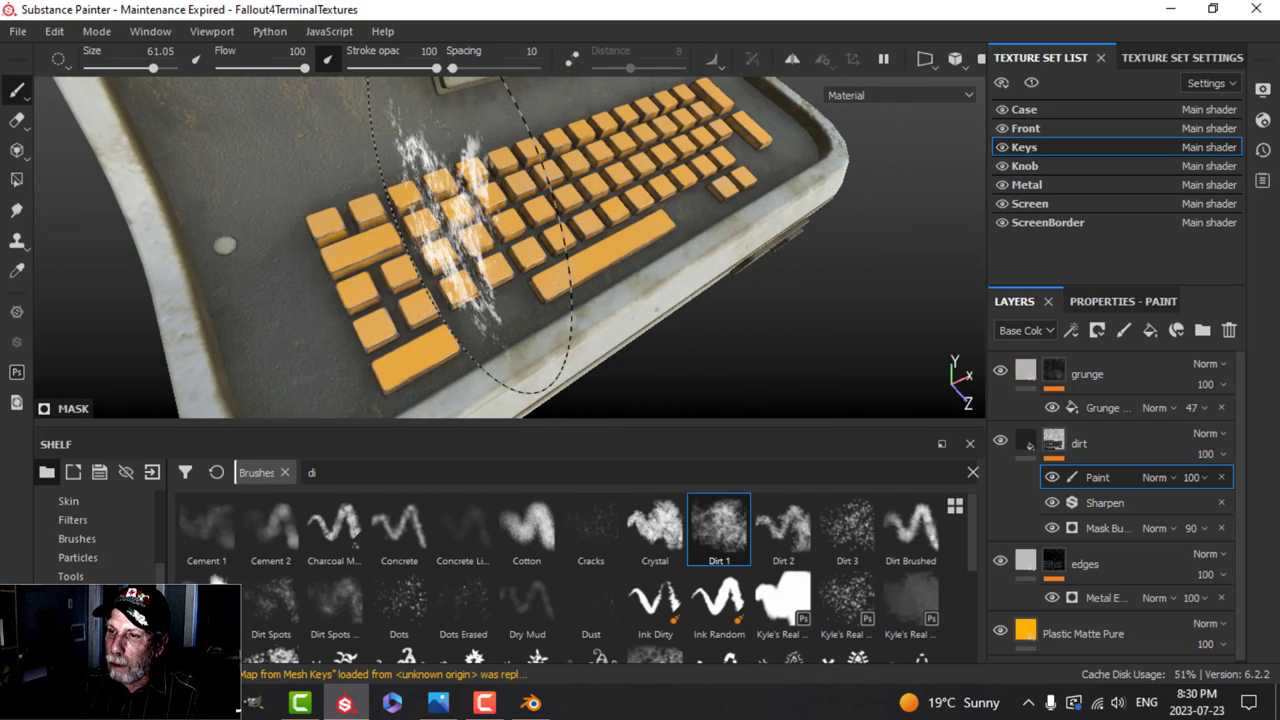
left_click_drag(470, 235, 365, 310)
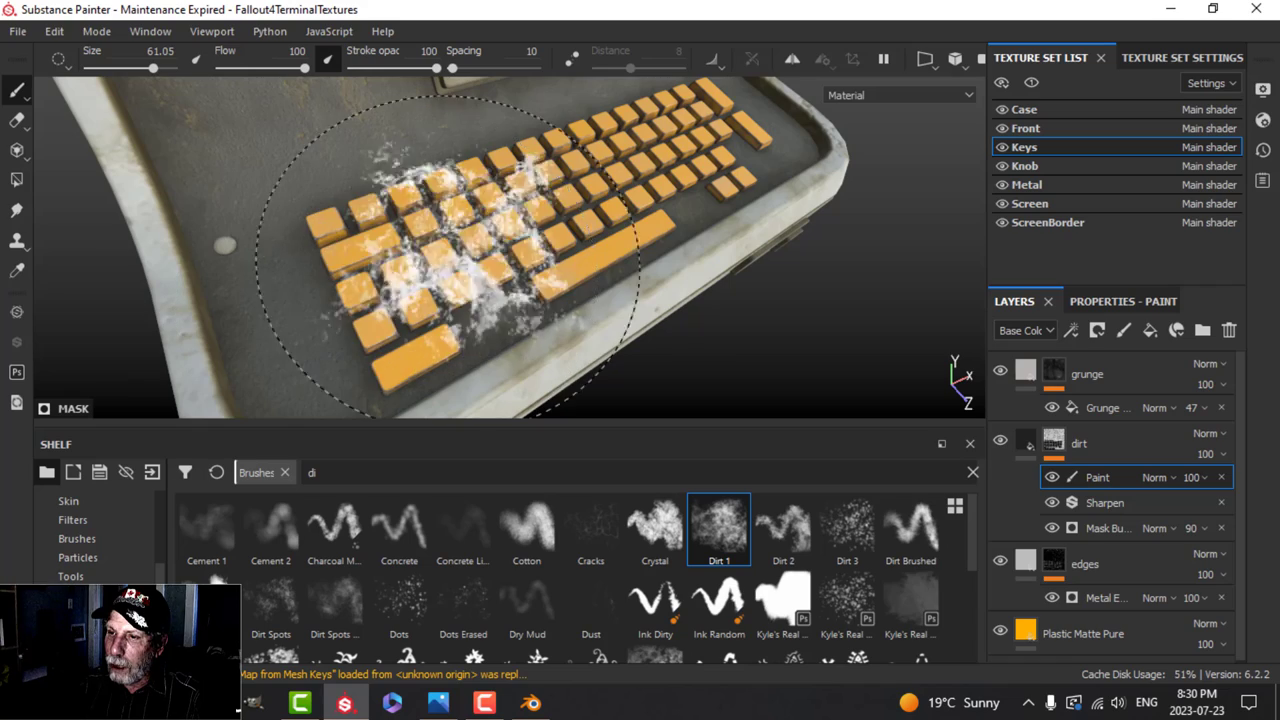
scroll(697, 270, "down", 3)
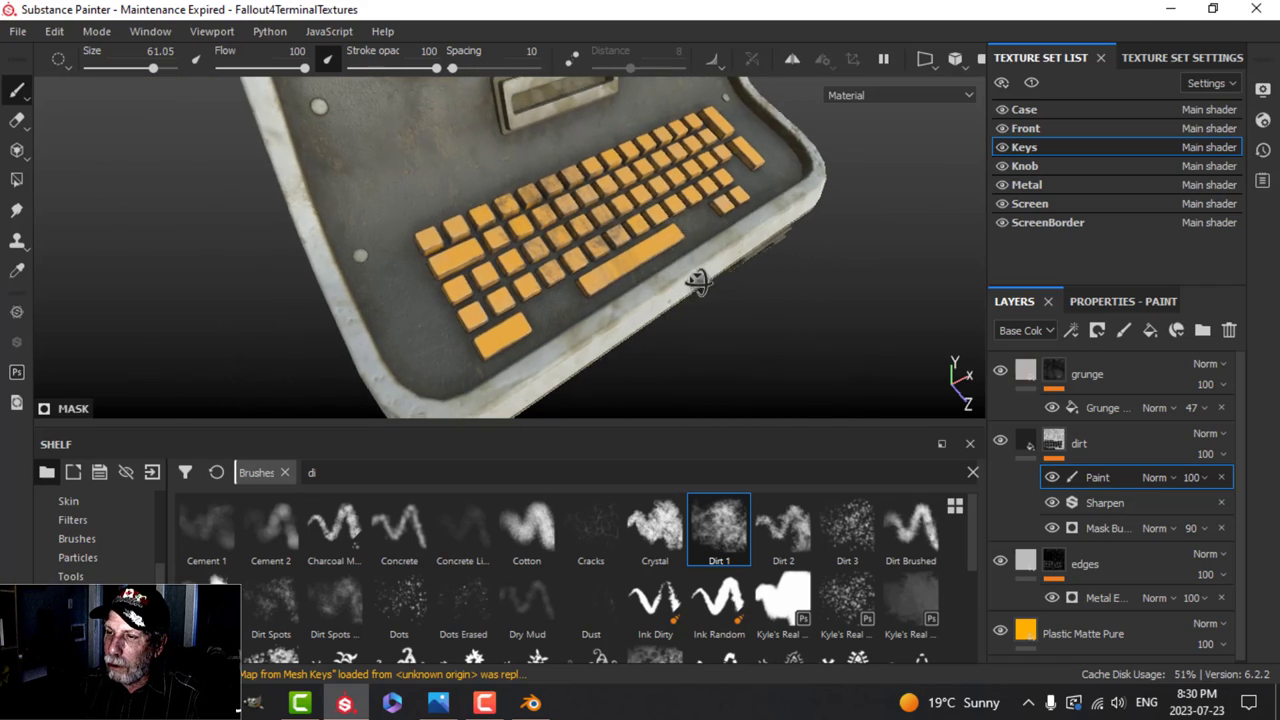
scroll(714, 300, "up", 4)
scroll(705, 301, "up", 1)
key("ctrl+z")
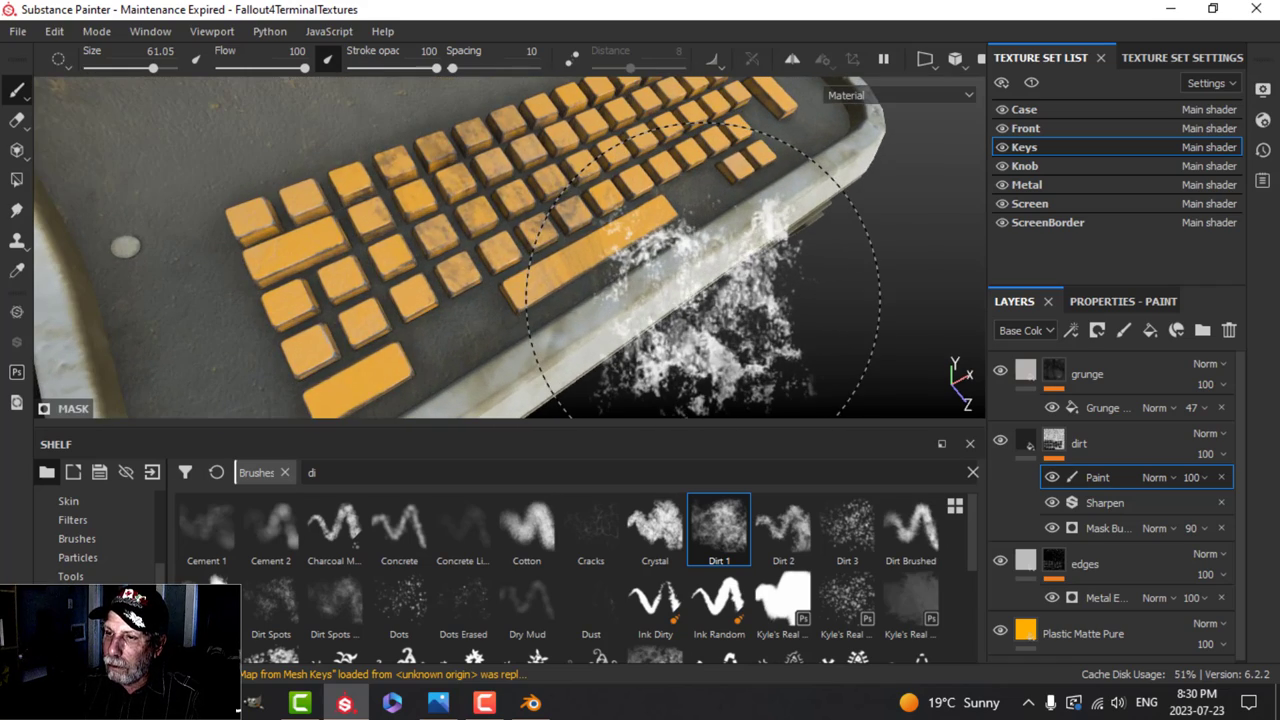
Paint Dirt 1 dirt onto the left-side keys at brush size 51.74, and reduce the brush to 32.42.
key("bracketleft")
left_click(370, 262)
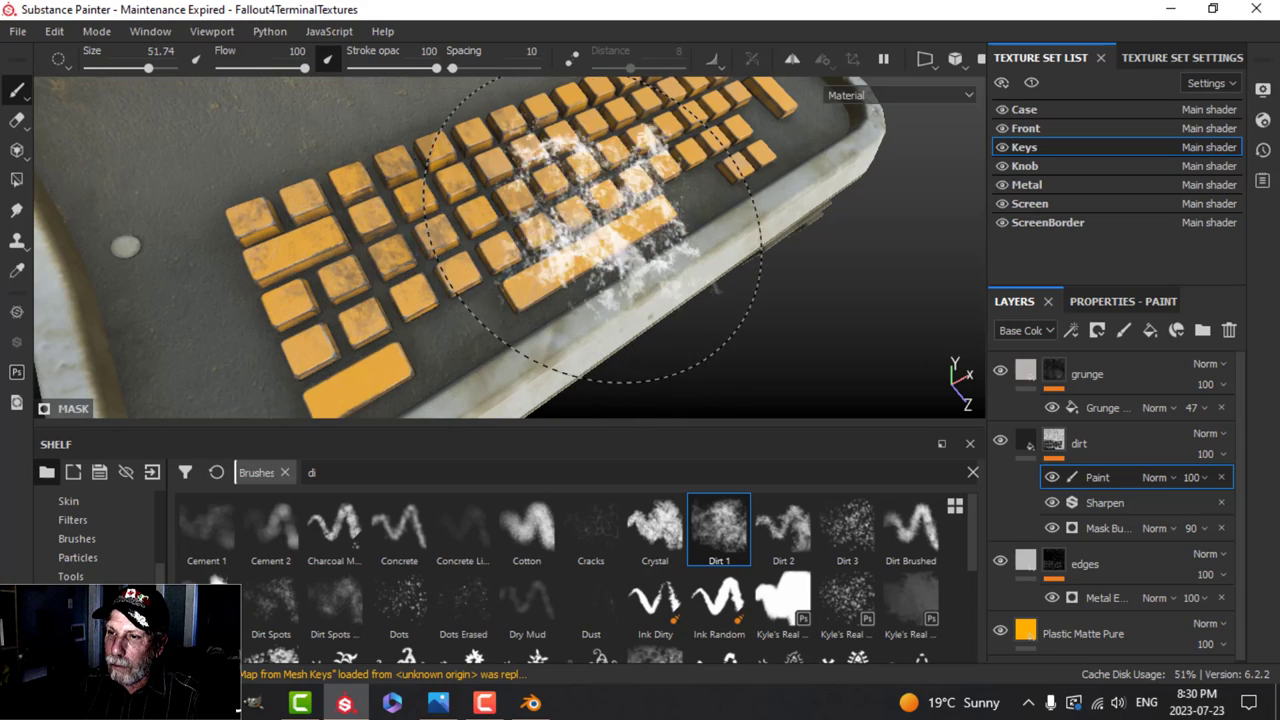
scroll(866, 237, "down", 2)
mouse_move(871, 235)
left_mouse_down("alt")
mouse_move(808, 309)
mouse_move(770, 268)
mouse_move(829, 294)
mouse_move(829, 323)
mouse_move(771, 320)
mouse_move(735, 350)
mouse_move(680, 300)
mouse_move(603, 262)
left_mouse_up("alt")
key("bracketleft")
key("bracketleft")
key("bracketleft")
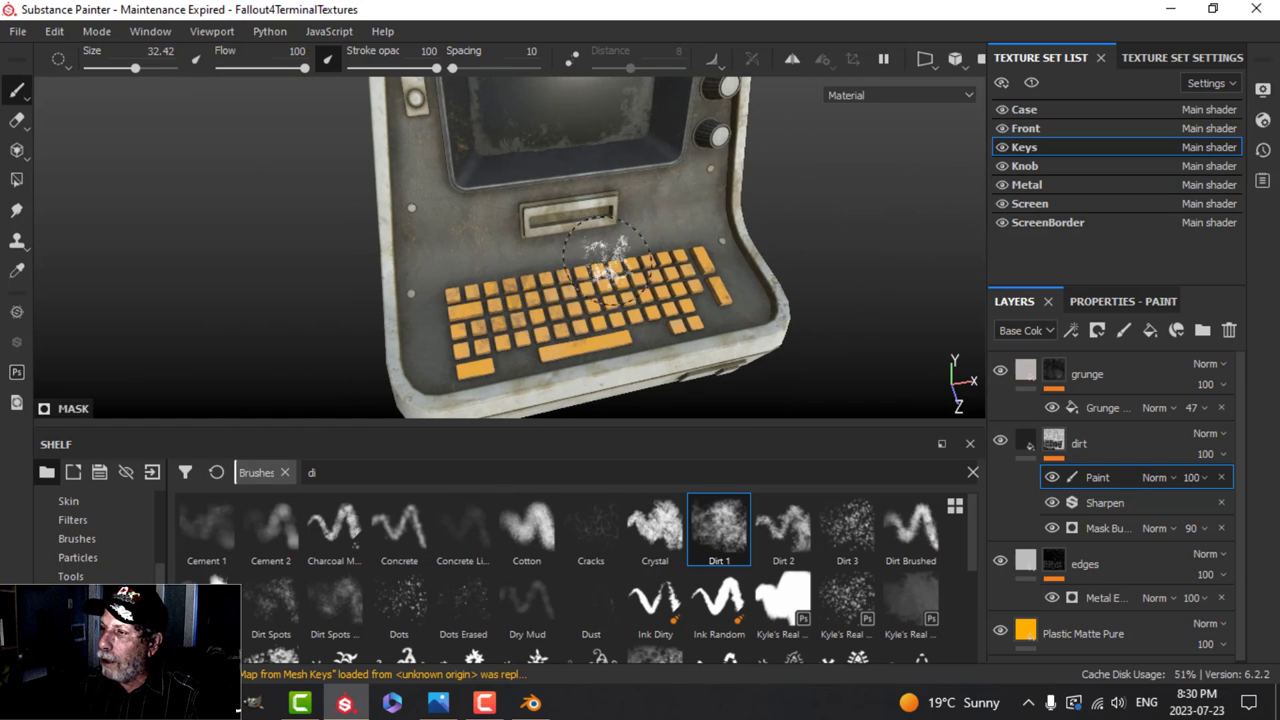
Select the Metal texture set and limit its paint brush to the color channel only.
left_click(1028, 184)
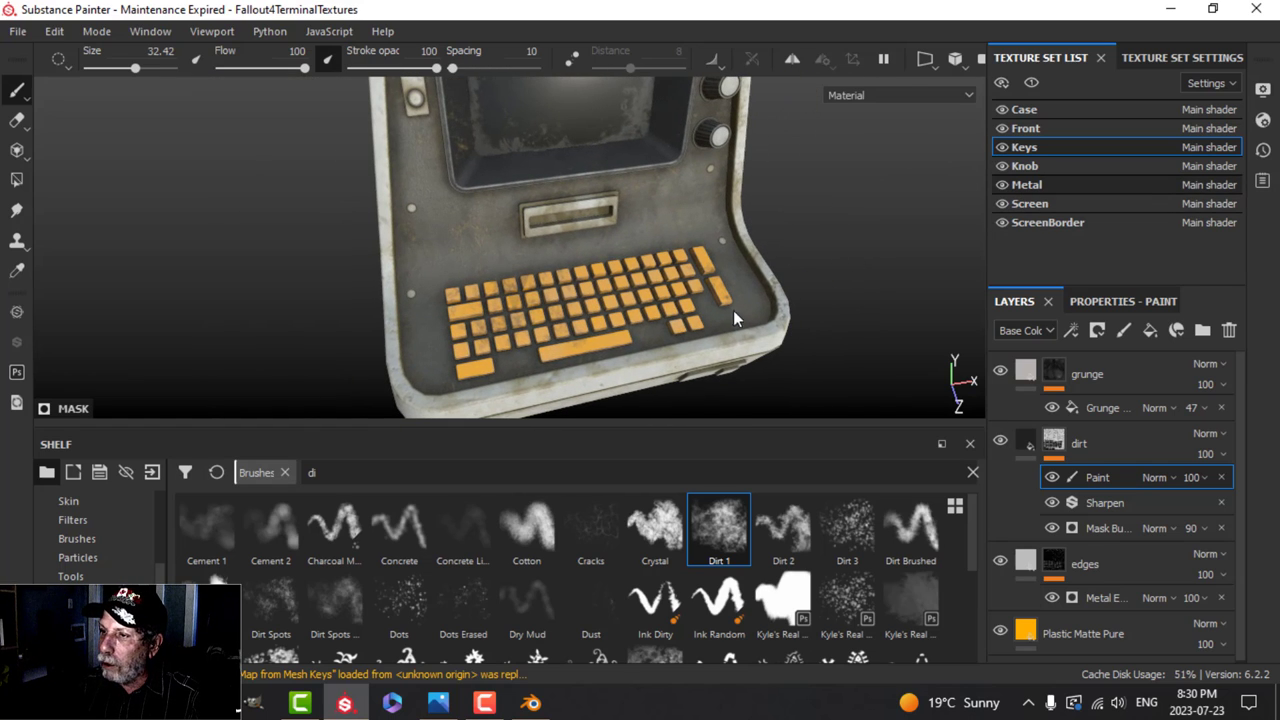
left_click_drag(768, 322, 720, 287, "alt")
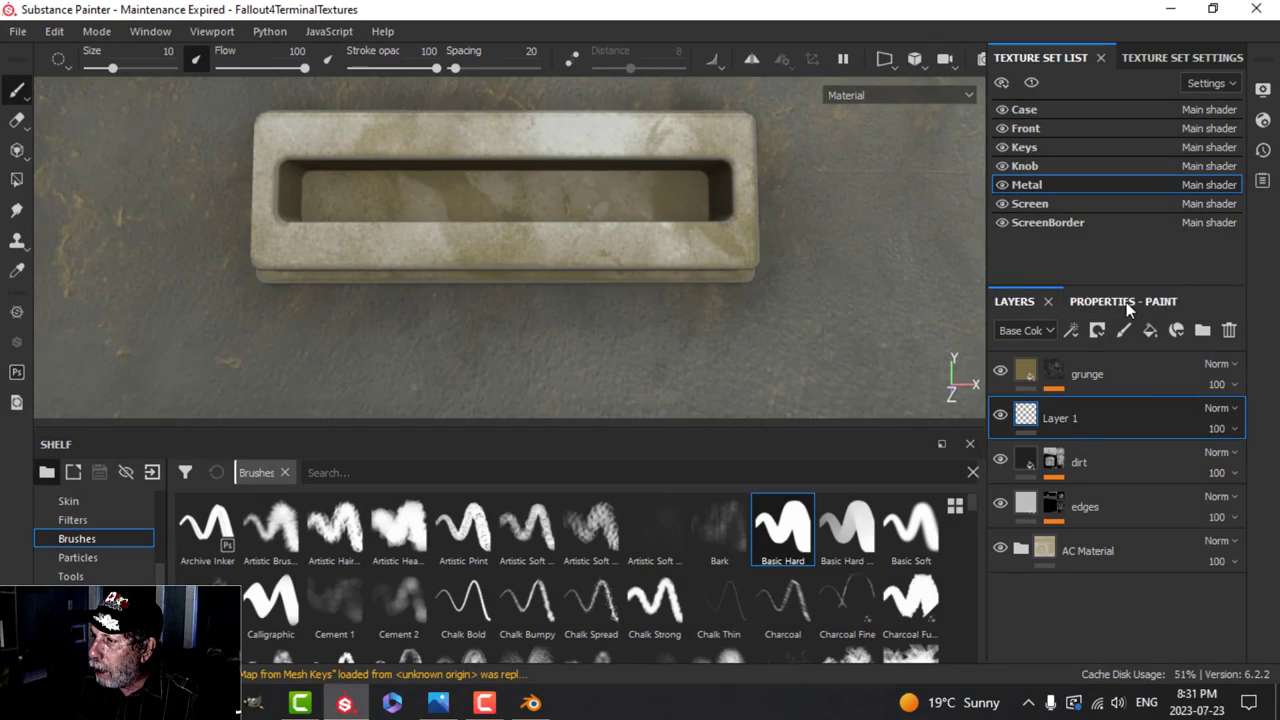
left_click(1124, 301)
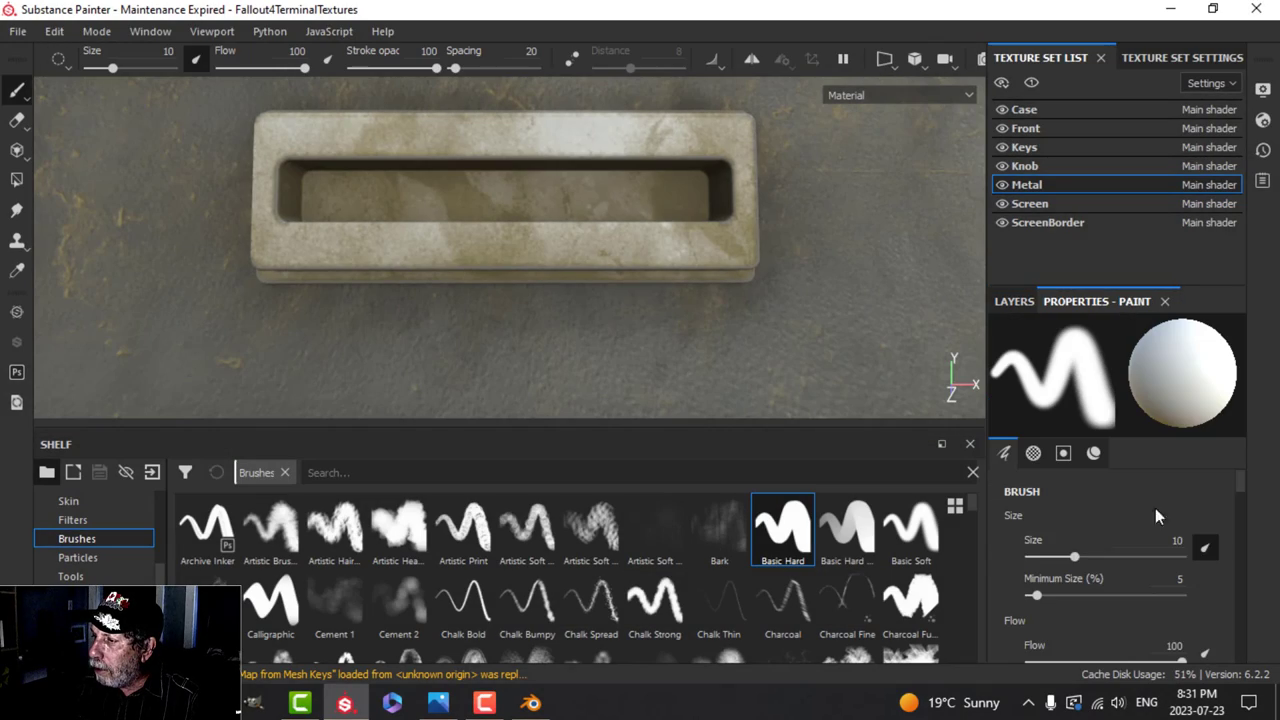
scroll(1157, 545, "down", 8)
scroll(1157, 545, "down", 3)
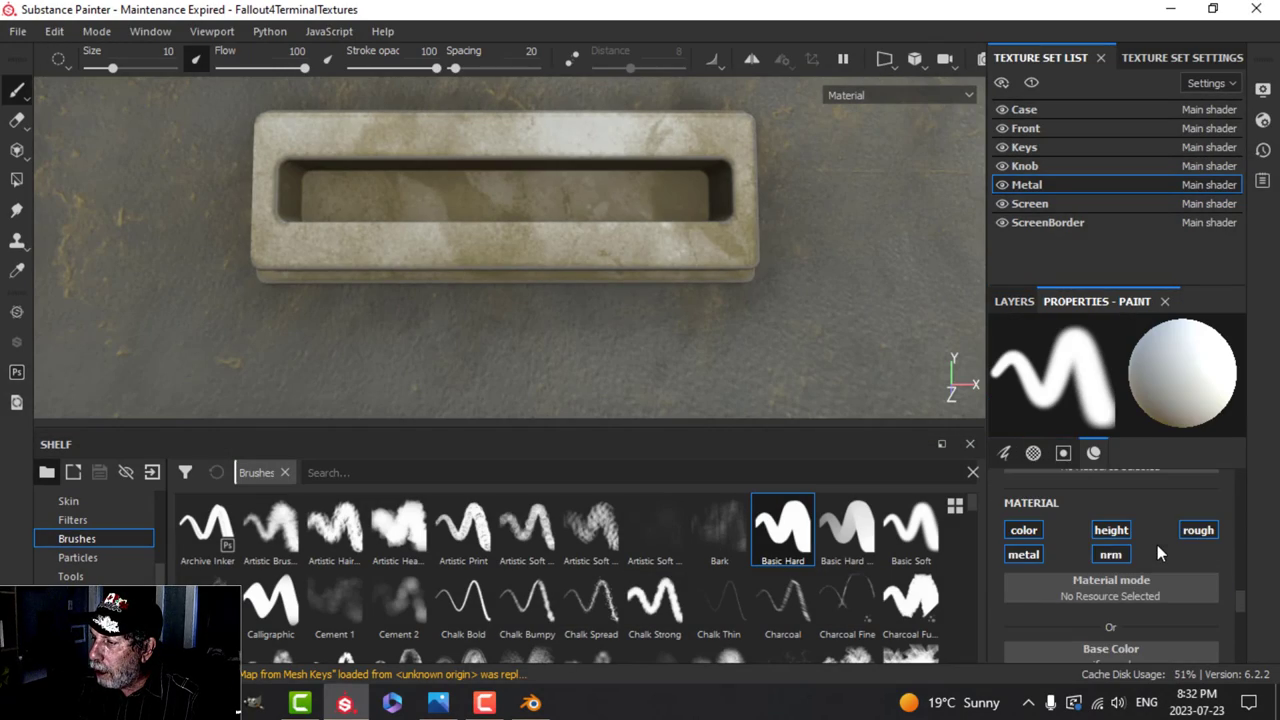
left_click(1034, 532, "alt")
scroll(1111, 566, "down", 2)
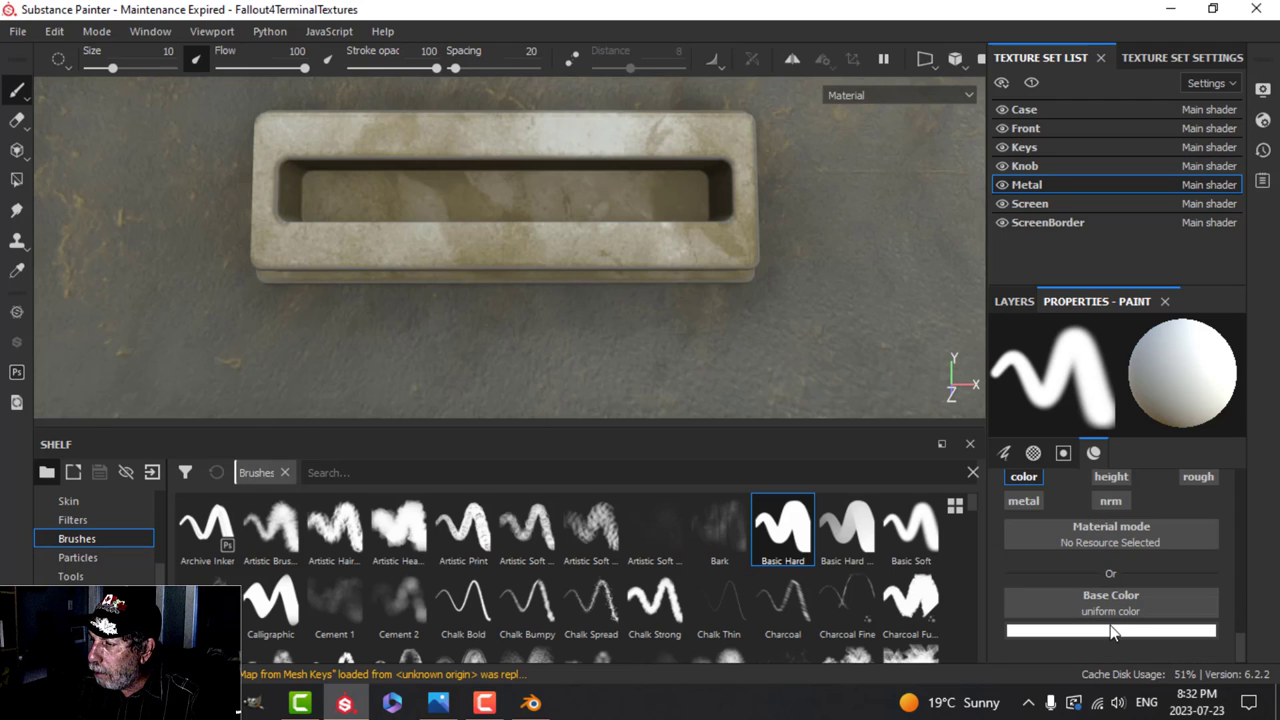
Set up a near-black Basic Hard brush at size 2.71 for painting the metal slot.
left_click(1117, 634)
left_click_drag(1034, 525, 1010, 566)
mouse_move(480, 225)
left_mouse_down()
mouse_move(460, 215)
mouse_move(467, 205)
left_mouse_up()
key("ctrl+z")
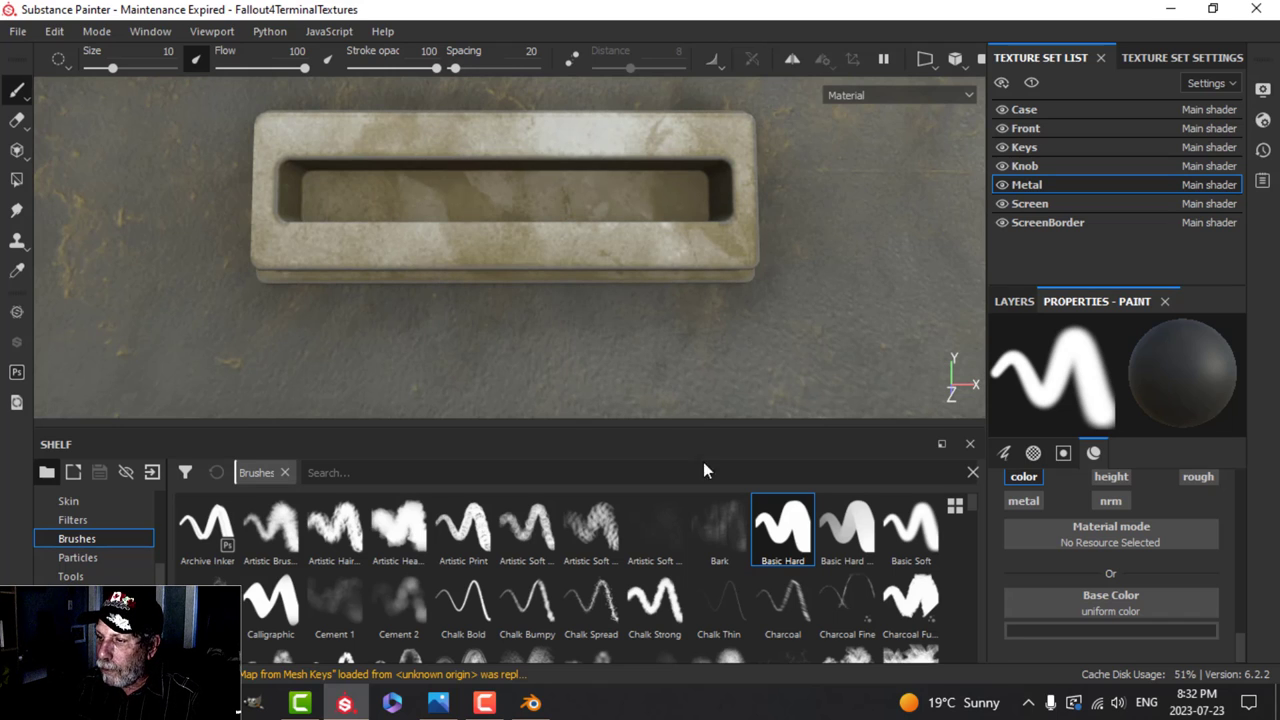
left_click(781, 538)
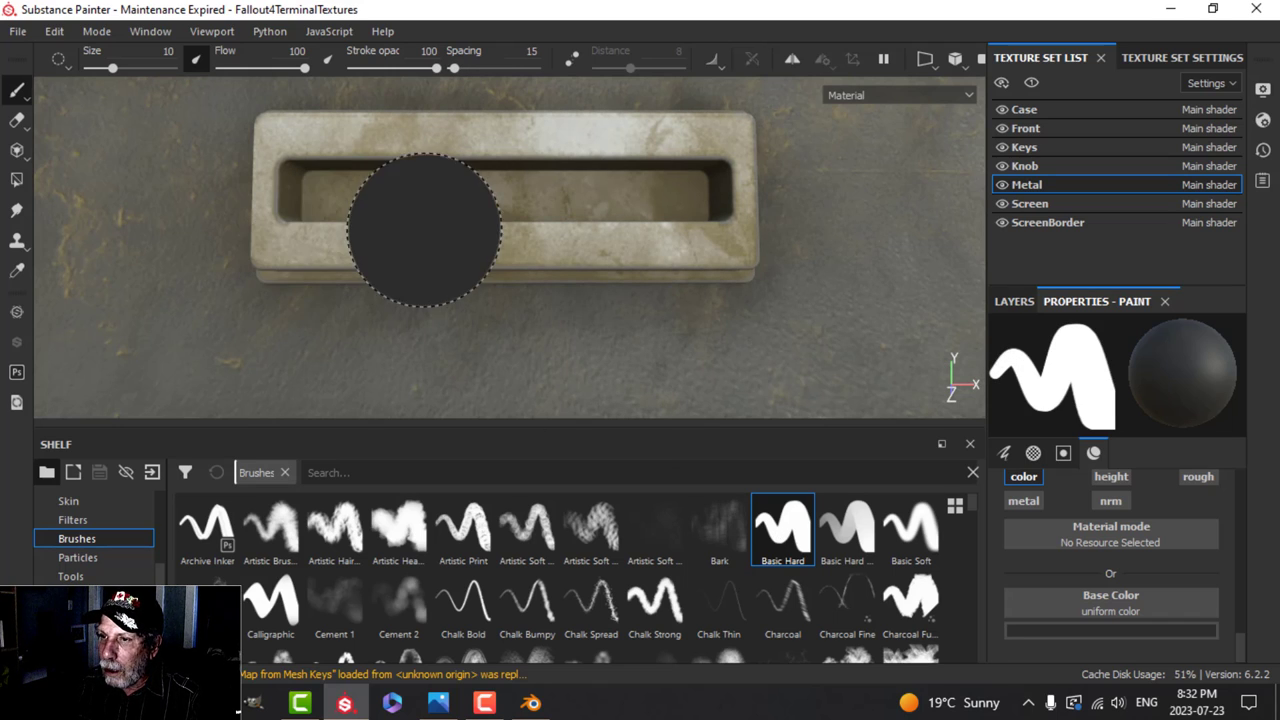
right_click_drag(424, 229, 364, 229, "ctrl")
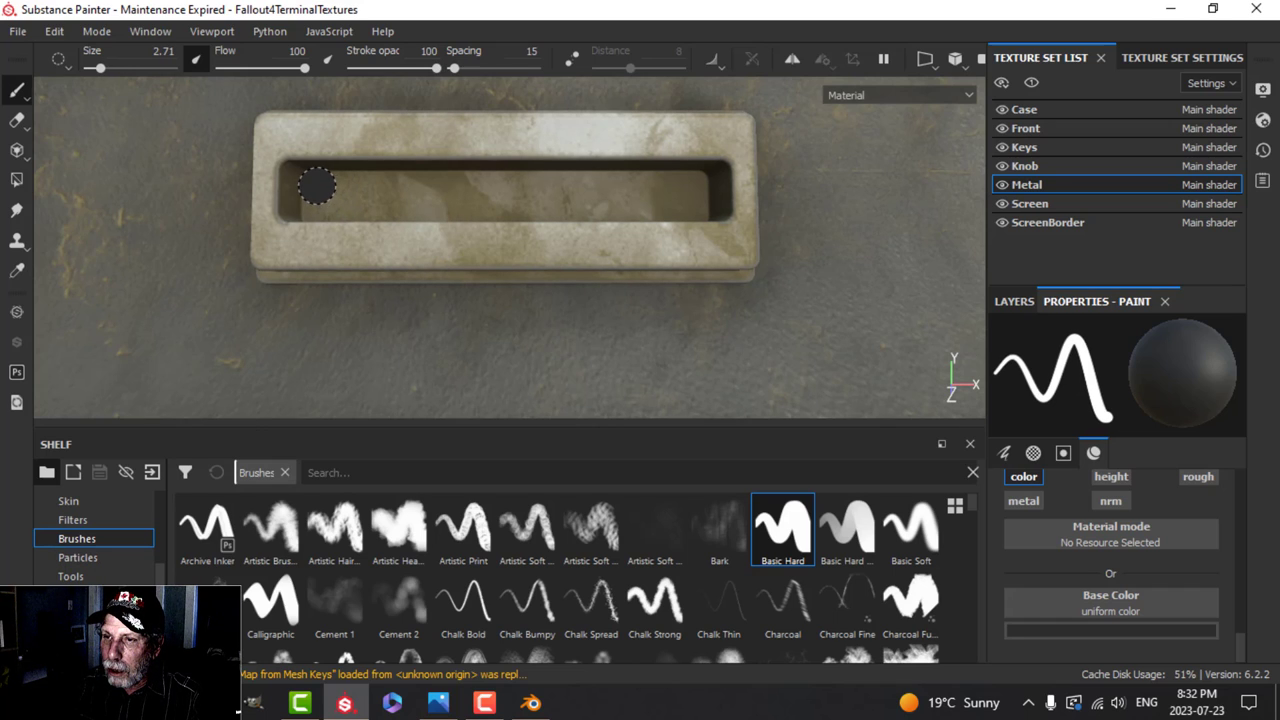
Darken the recessed interior of the metal slot with straight near-black strokes along its full length.
left_click(697, 185, "shift")
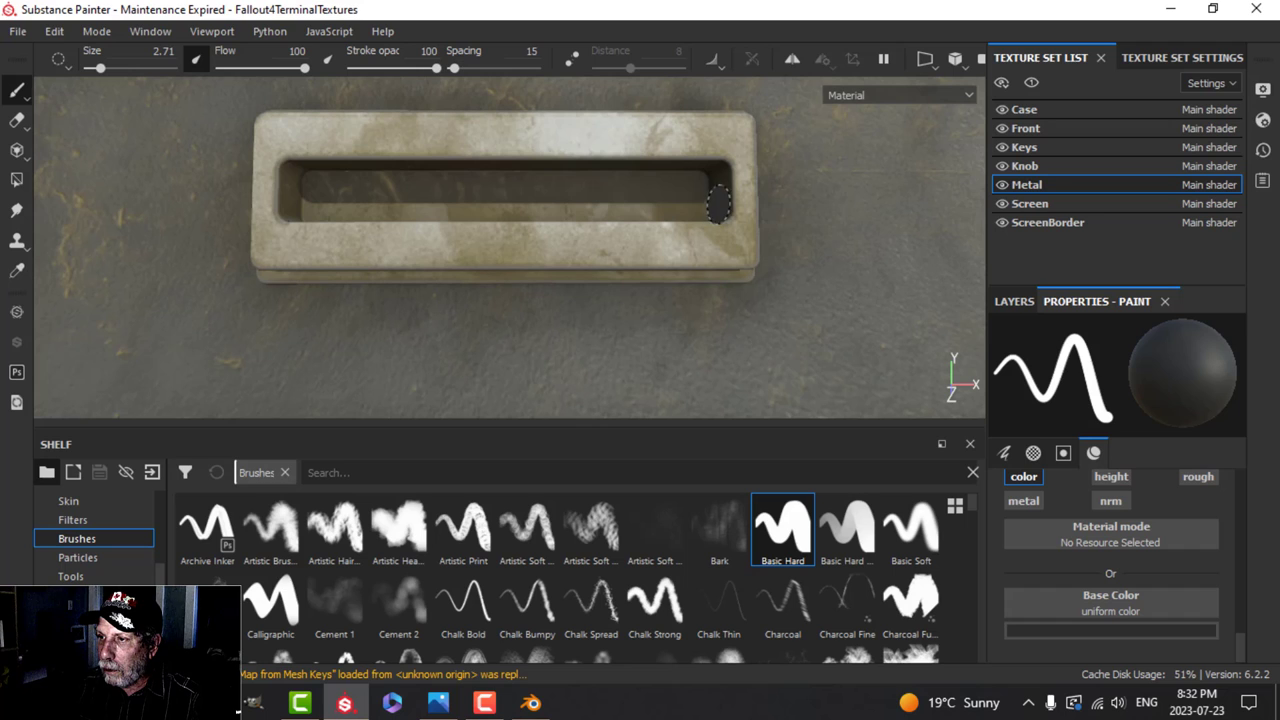
key("ctrl")
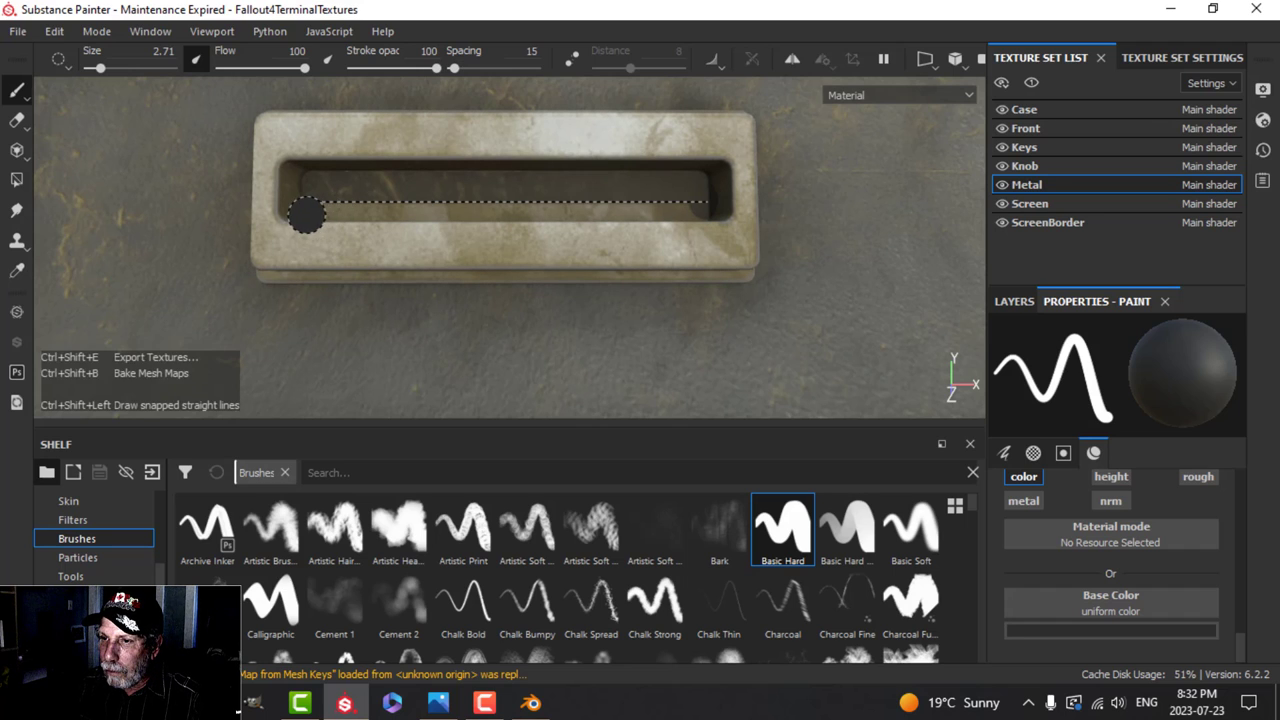
left_click(306, 215, "ctrl+shift")
scroll(469, 224, "down", 2)
mouse_move(475, 226)
left_mouse_down("alt")
mouse_move(486, 243)
mouse_move(441, 222)
left_mouse_up("alt")
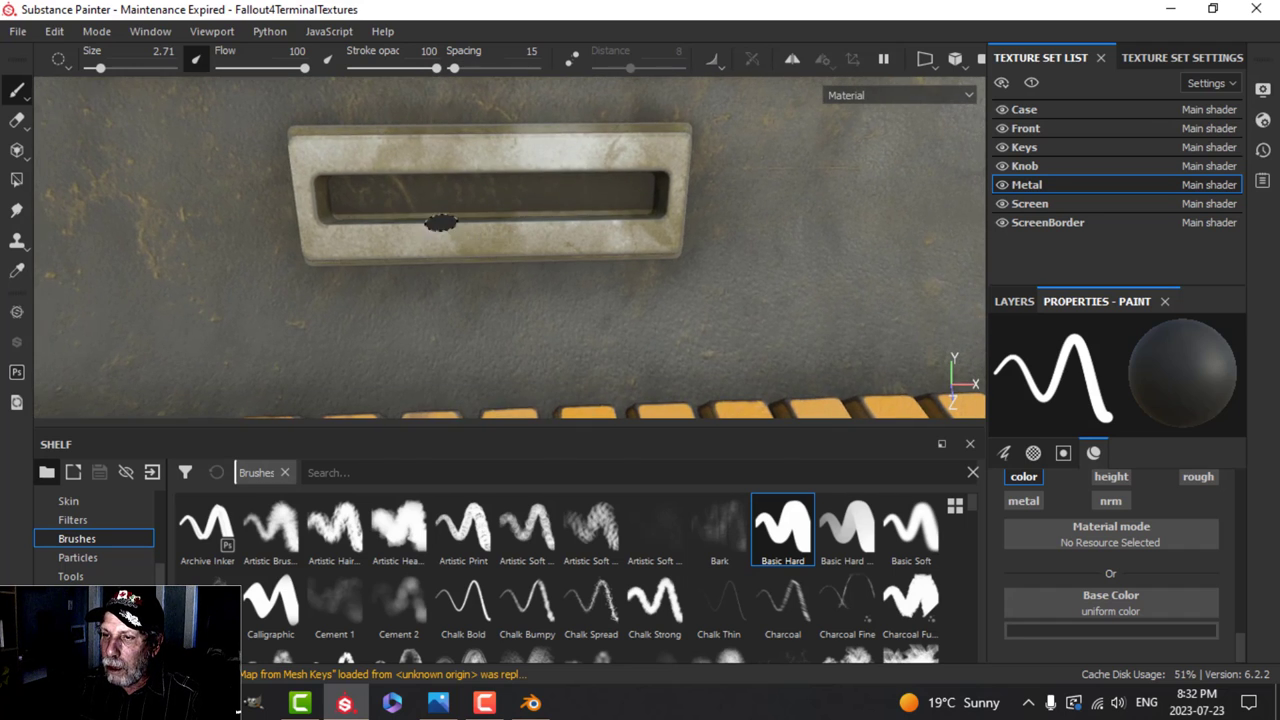
scroll(376, 208, "up", 4)
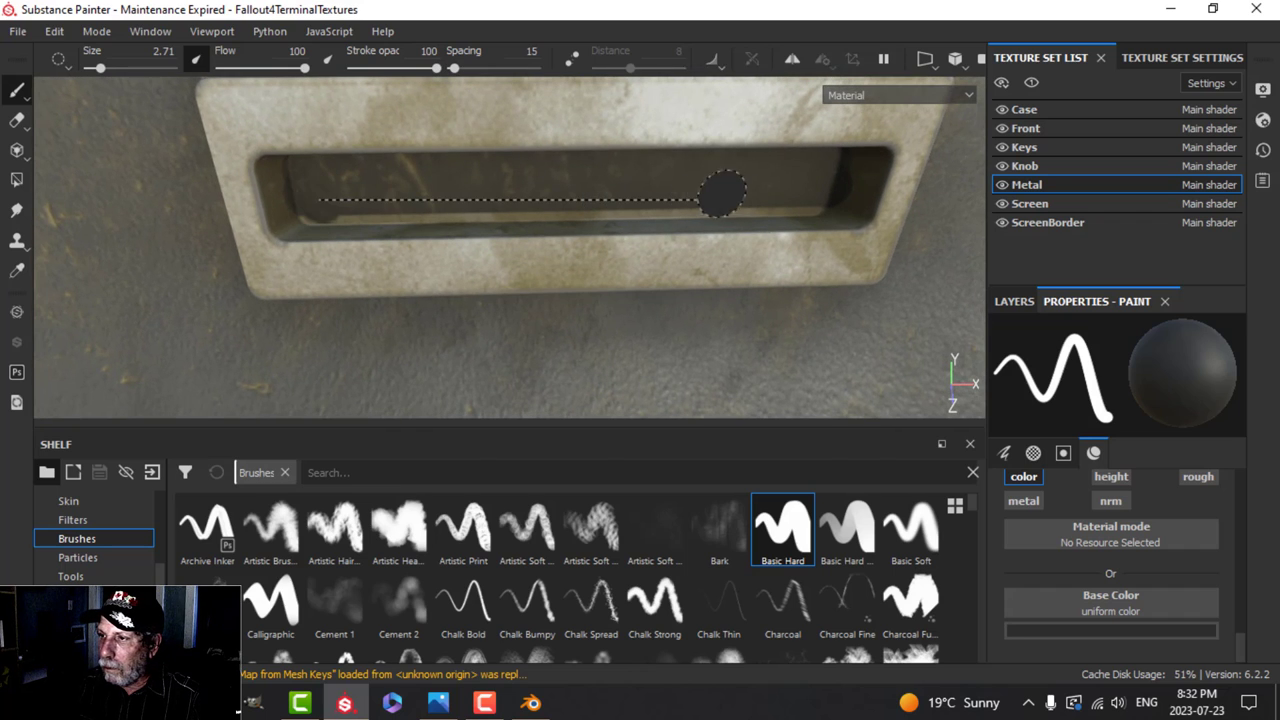
left_click(826, 203, "shift")
scroll(810, 205, "down", 3)
scroll(641, 241, "down", 5)
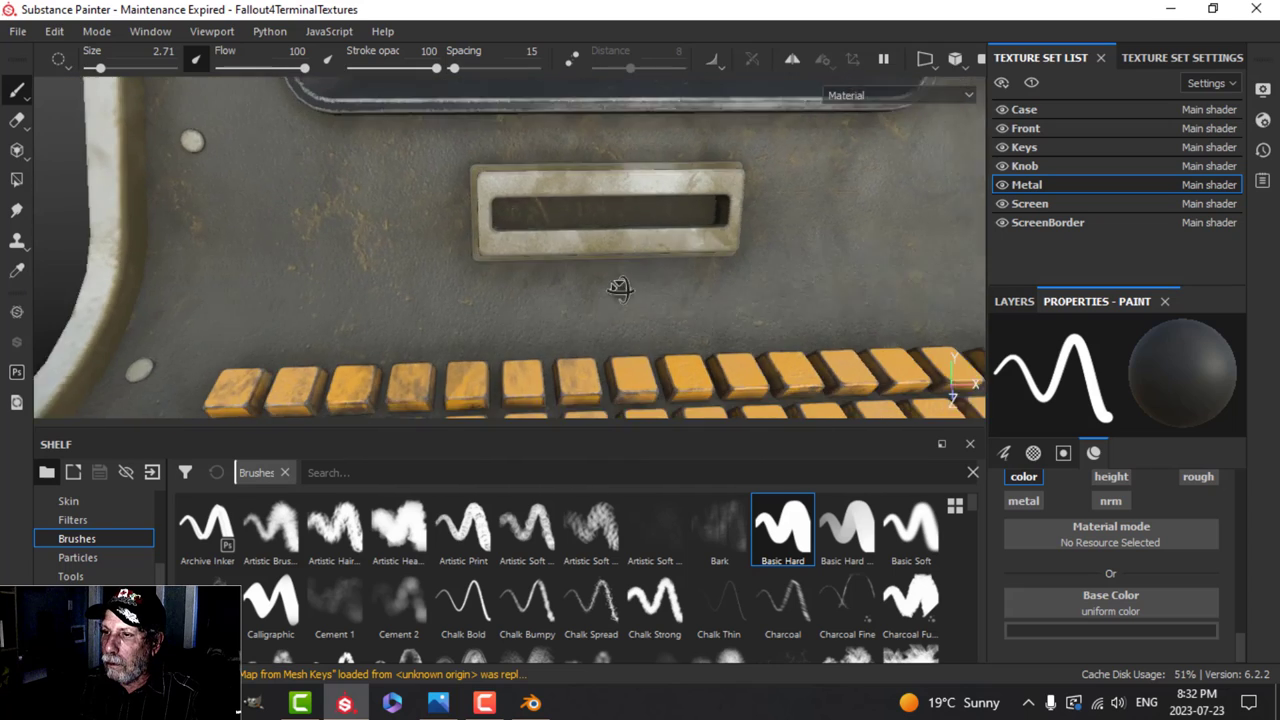
Move the painted Layer 1 above the grunge layer in the Metal texture set.
scroll(657, 273, "down", 4)
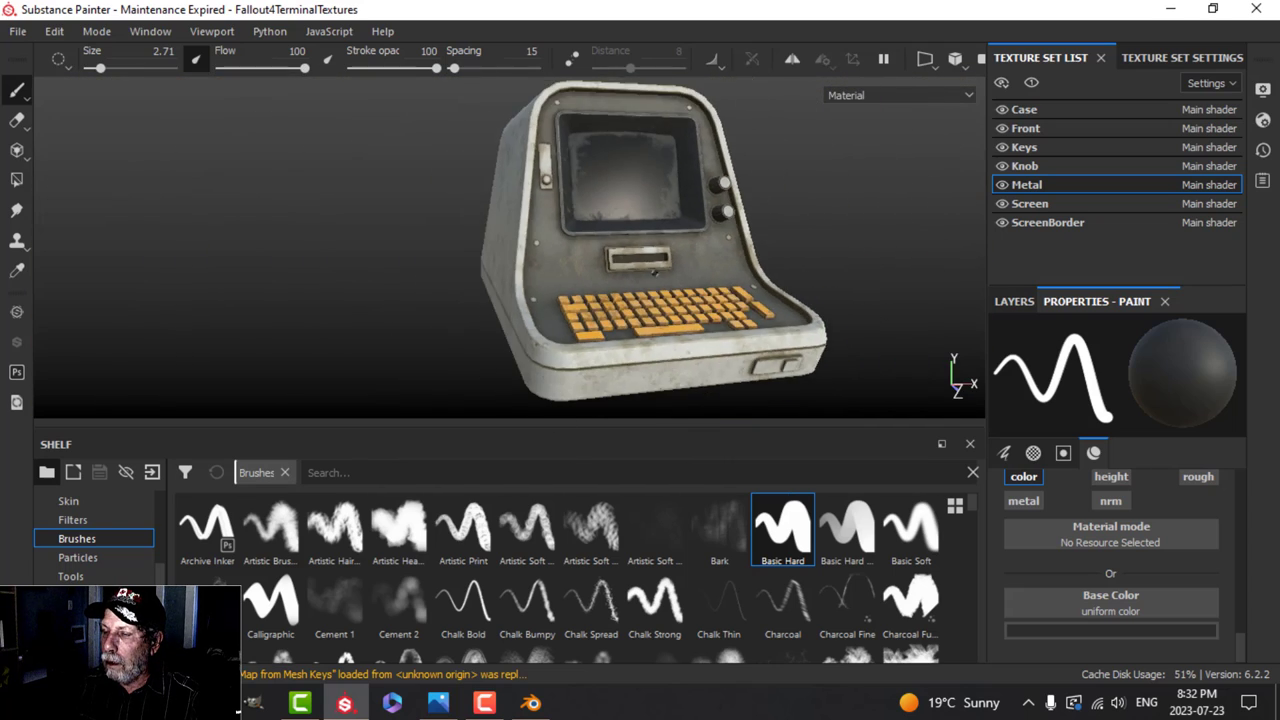
left_click_drag(690, 244, 657, 284, "alt")
scroll(657, 250, "up", 4)
middle_click_drag(657, 284, 651, 268, "alt")
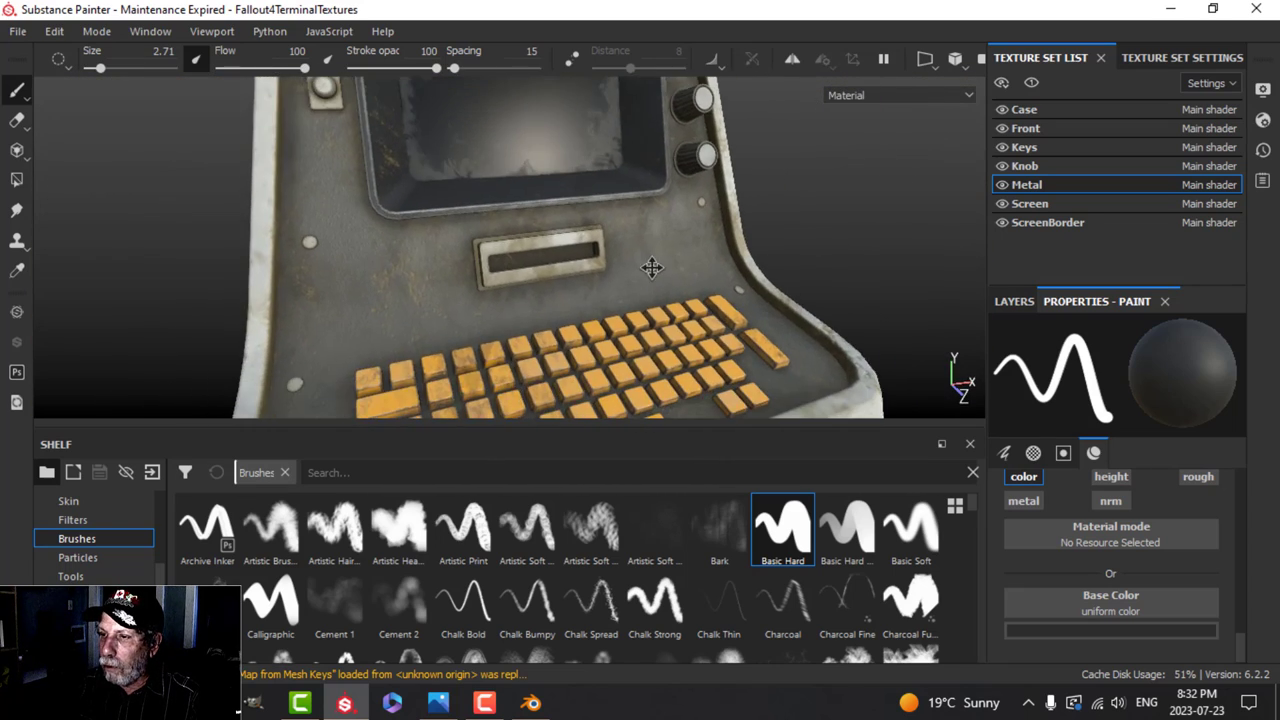
scroll(658, 271, "up", 3)
left_click_drag(663, 274, 611, 262, "alt")
left_click(1014, 301)
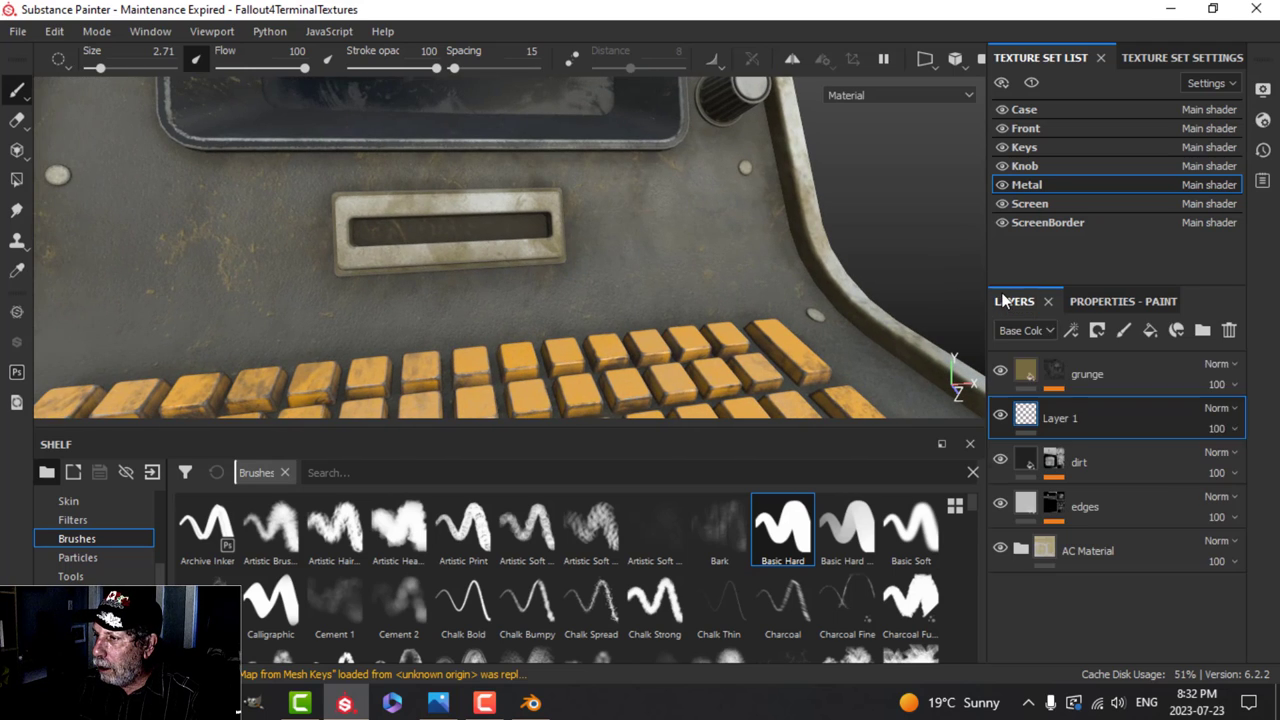
left_click_drag(1071, 418, 1068, 358)
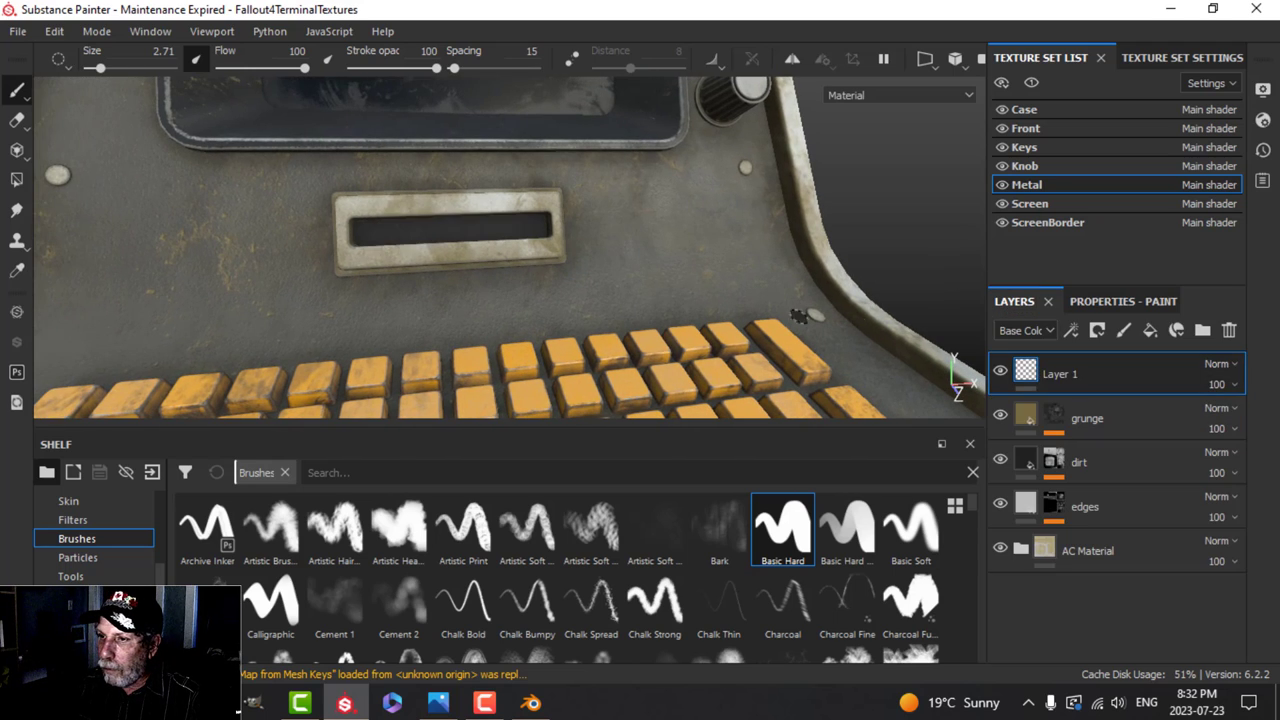
scroll(556, 260, "down", 2)
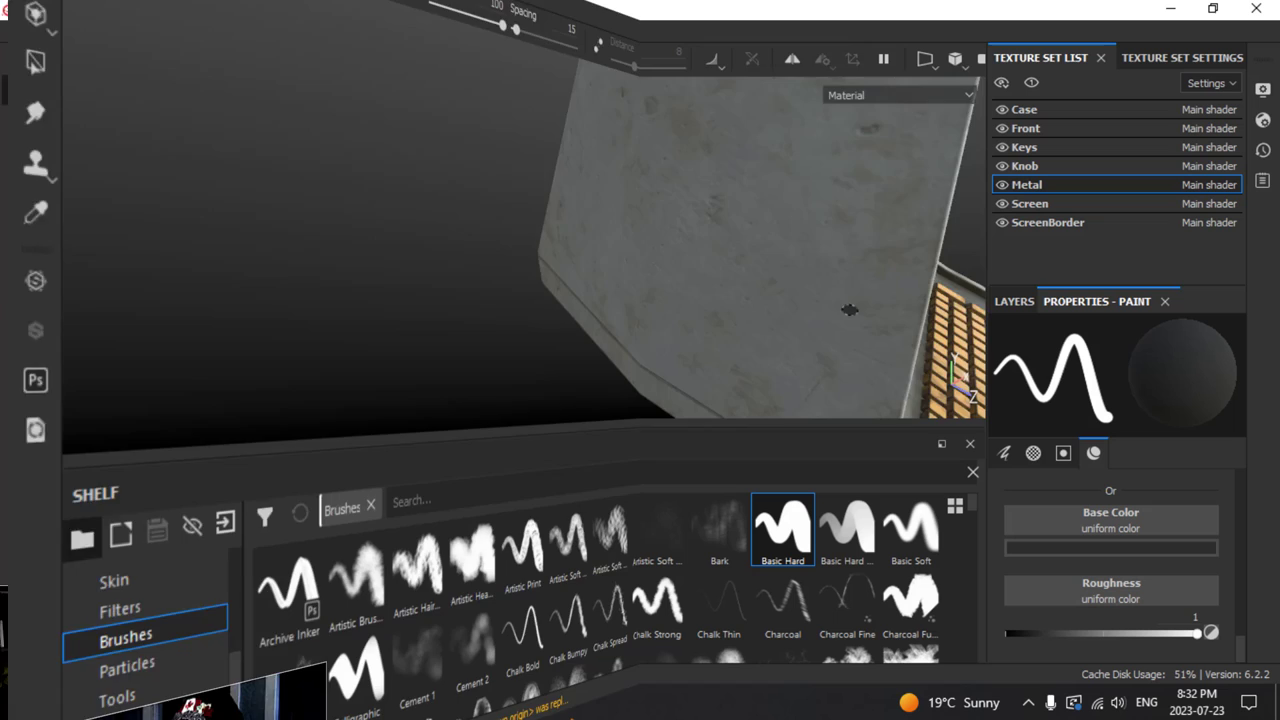
Select the Case texture set and add a paint layer above its grunge layer.
mouse_move(851, 308)
left_mouse_down("alt")
mouse_move(700, 307)
mouse_move(643, 280)
mouse_move(603, 285)
left_mouse_up("alt")
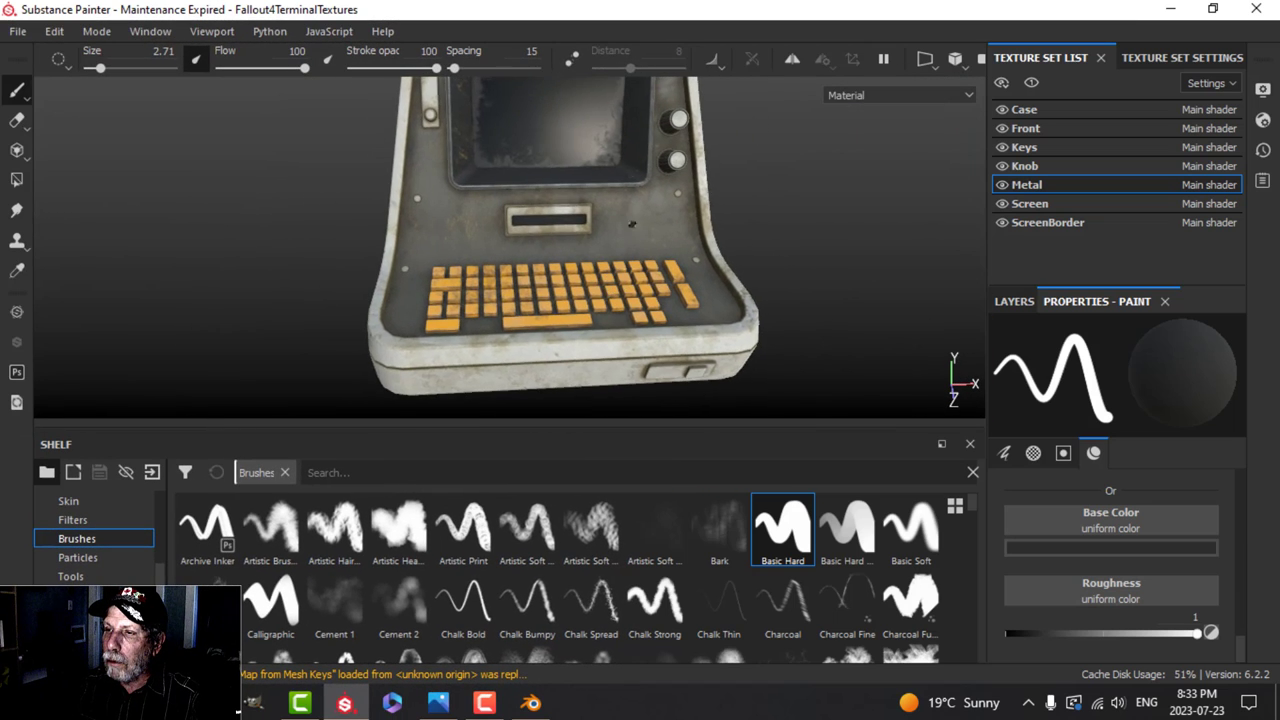
middle_click_drag(615, 166, 619, 256, "alt")
mouse_move(619, 257)
left_mouse_down("alt")
mouse_move(610, 202)
mouse_move(606, 252)
left_mouse_up("alt")
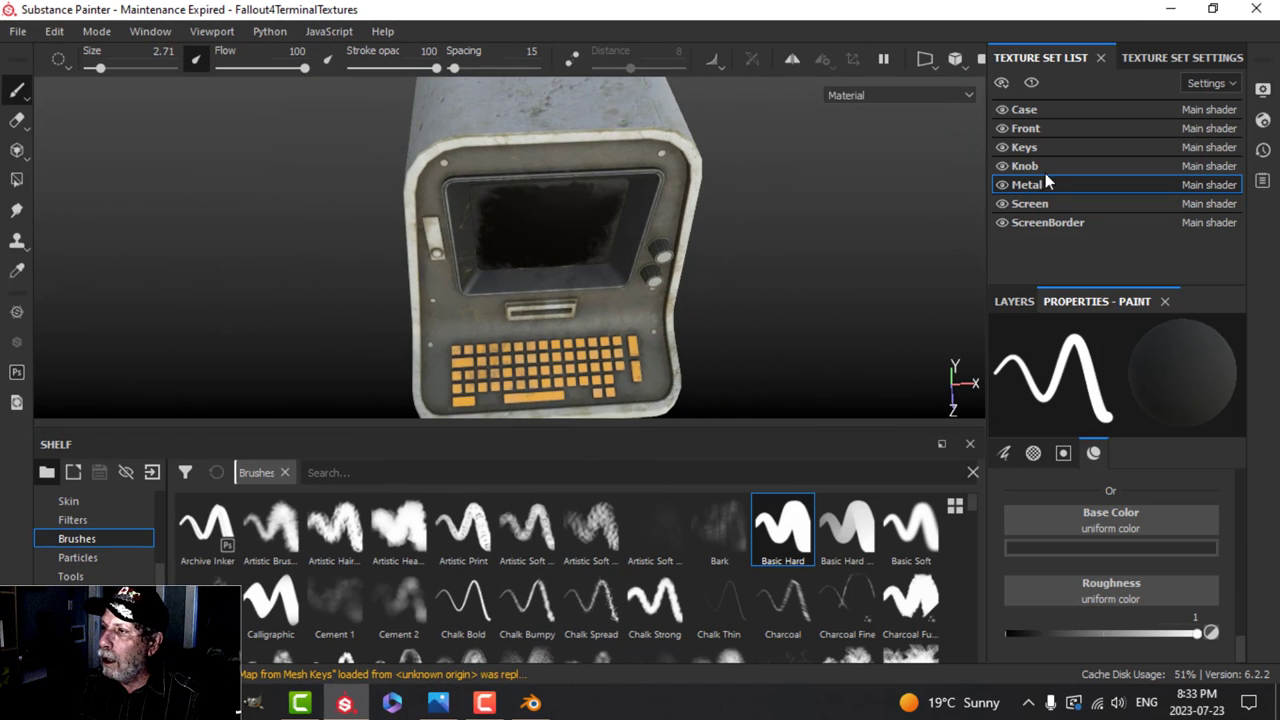
left_click(1025, 110)
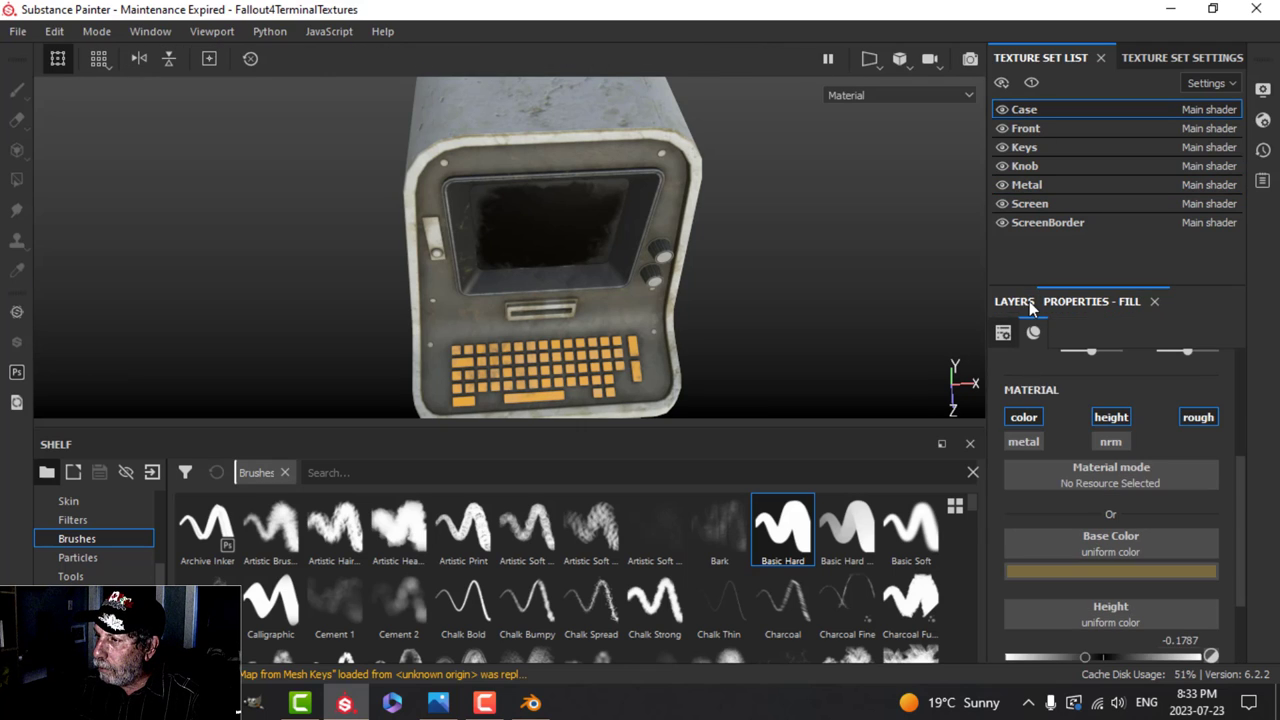
left_click(1014, 301)
left_click_drag(900, 335, 752, 290, "alt")
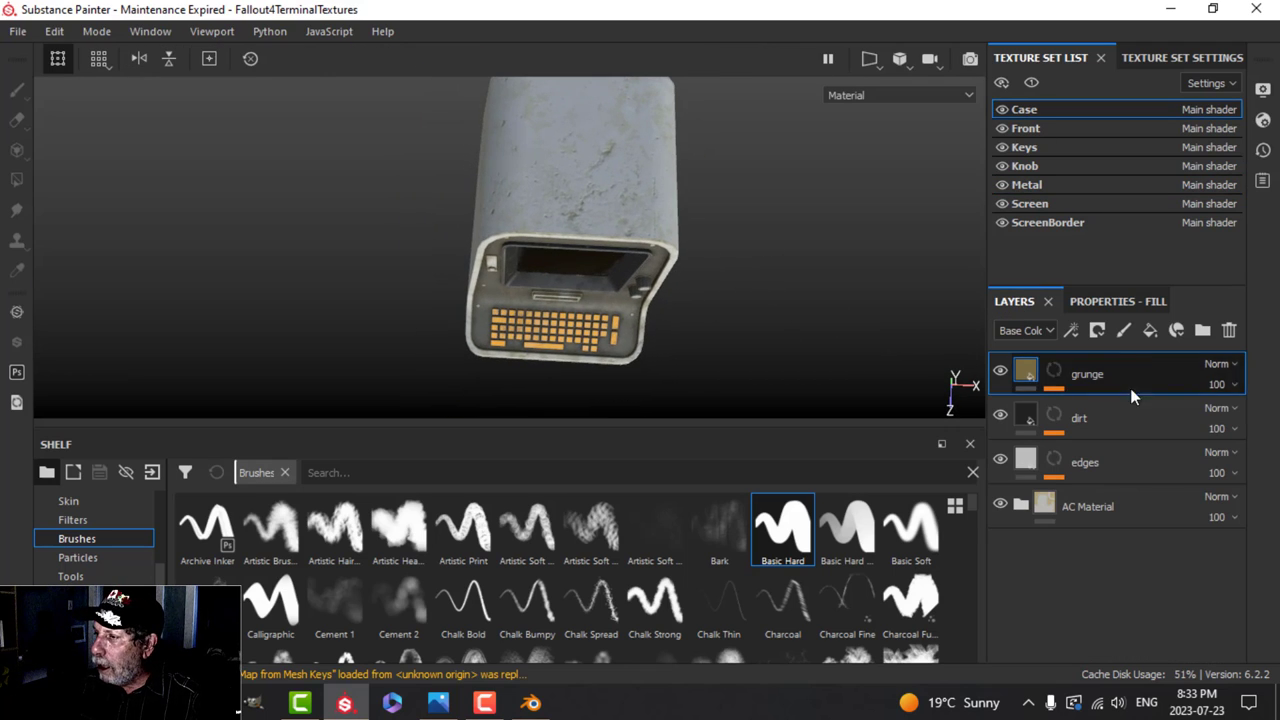
left_click(1124, 330)
left_click(1114, 303)
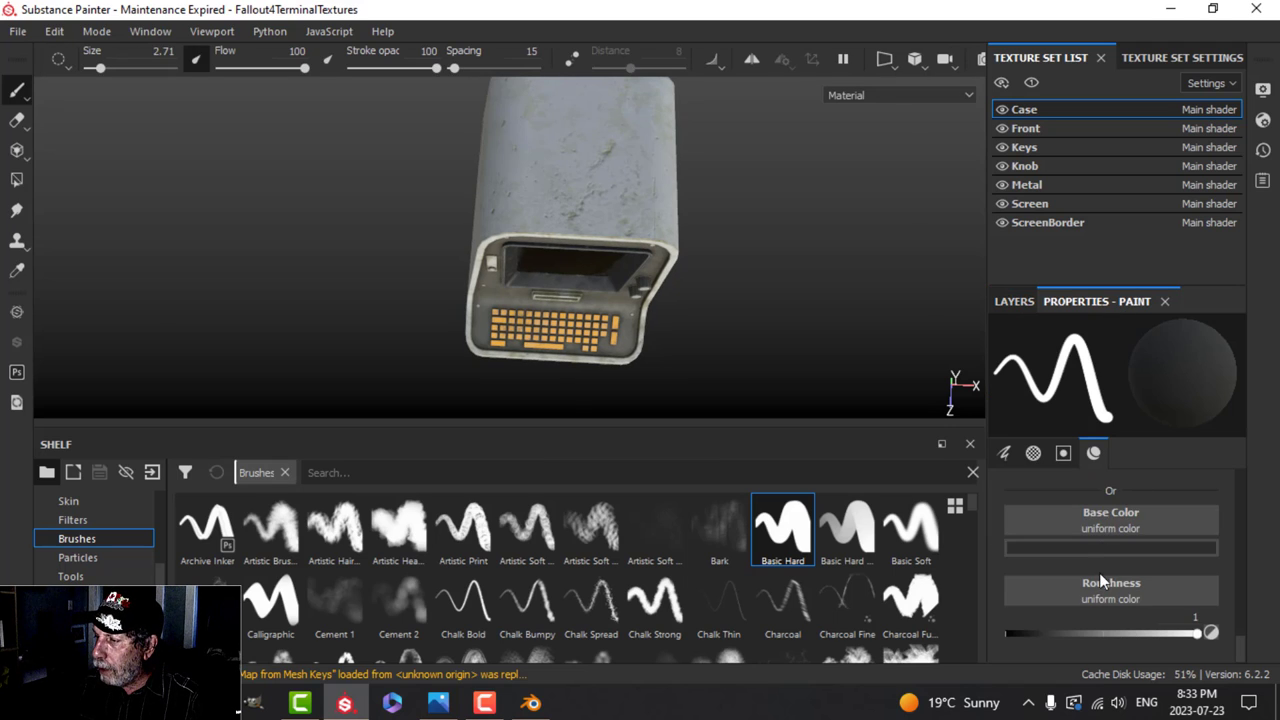
Limit the Case paint brush to the color and height channels, with height set to -1.
scroll(1100, 584, "up", 3)
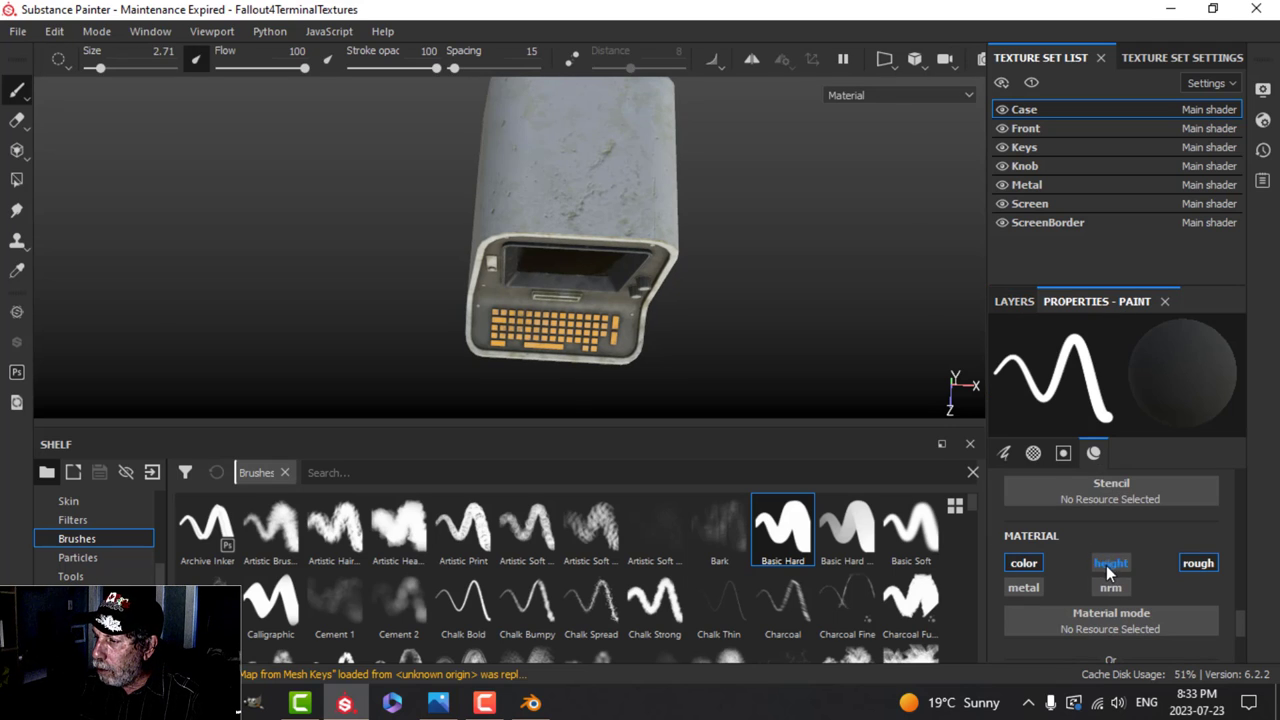
left_click(1110, 564)
left_click(1024, 564)
scroll(1063, 586, "down", 3)
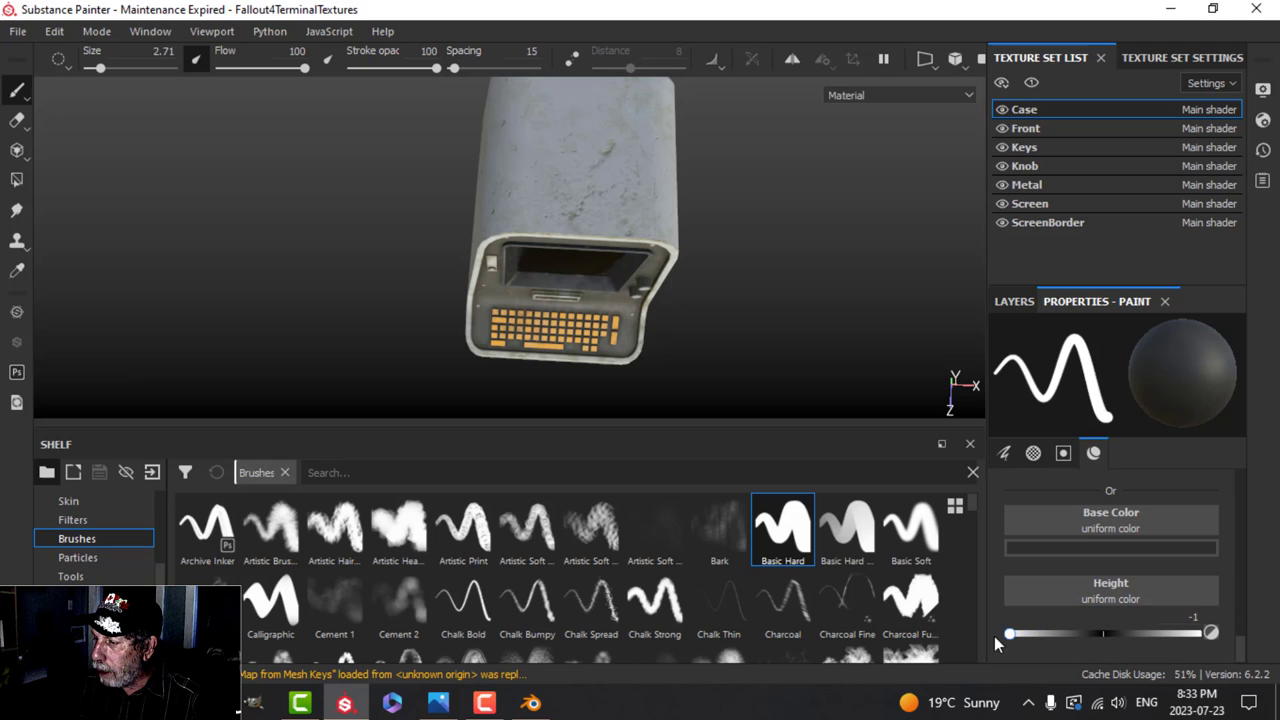
Darken the brush's base color to a neutral near-black with RGB values of 0.013.
left_click(1098, 549)
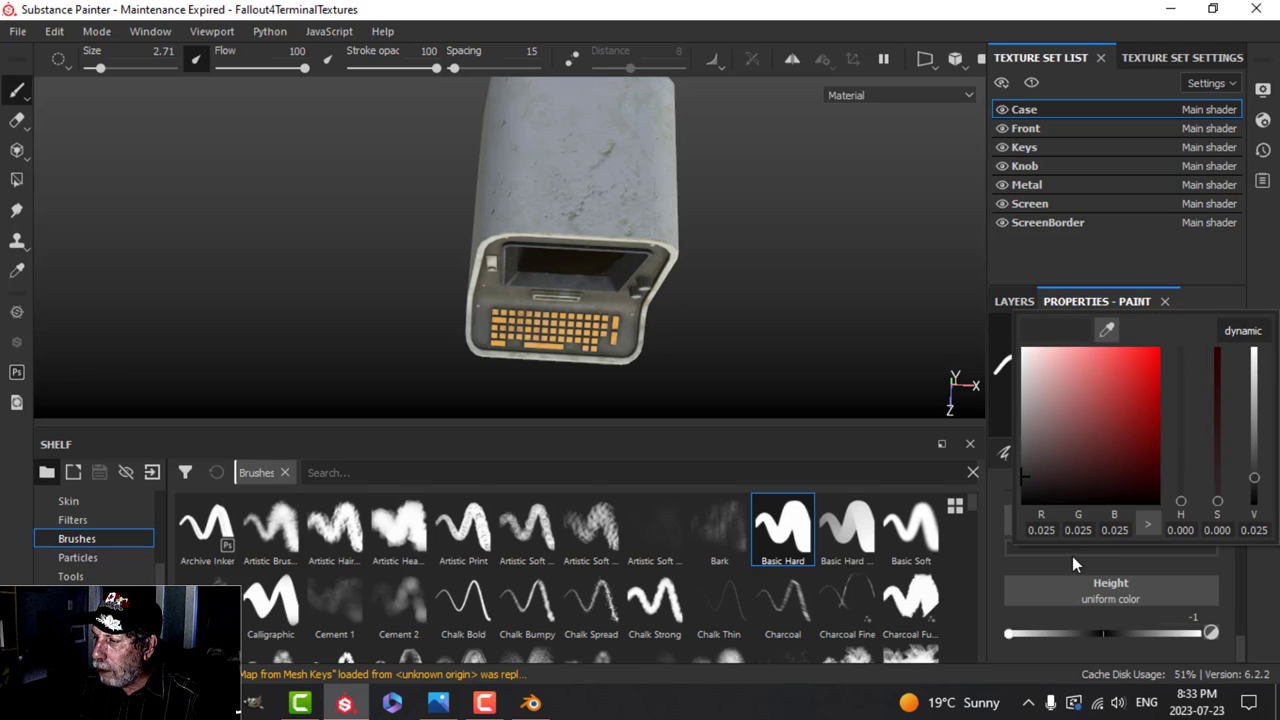
left_click(1022, 485)
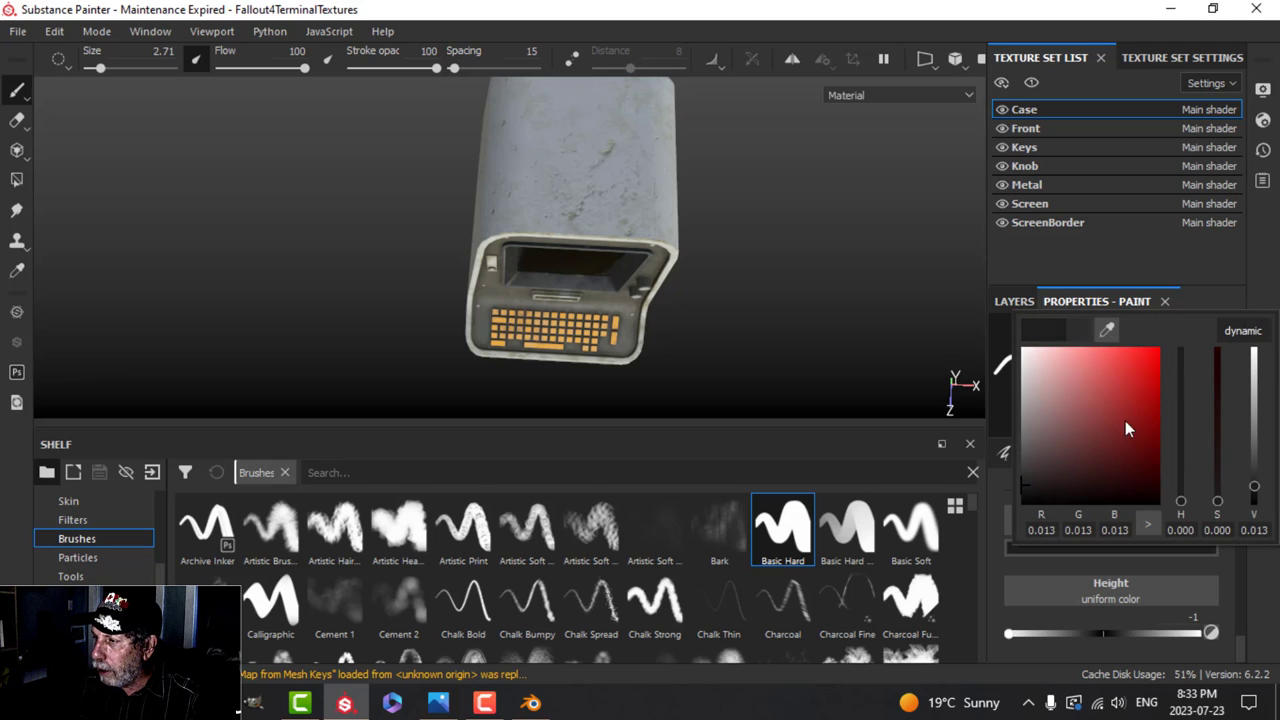
left_click(1253, 289)
Show the case from above in orthographic view and enable mirror symmetry along its centre.
left_click_drag(727, 240, 691, 227, "alt")
left_click(955, 60)
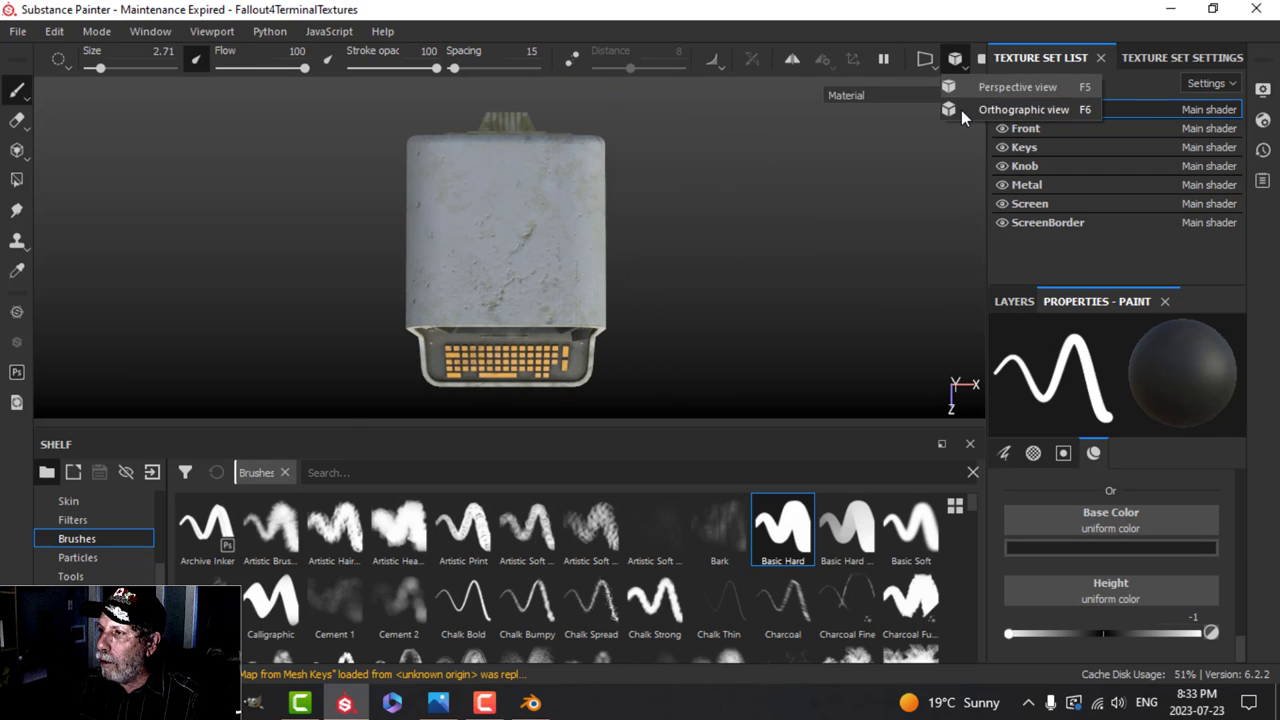
left_click(1020, 109)
mouse_move(766, 280)
middle_mouse_down("alt")
mouse_move(791, 263)
mouse_move(779, 286)
middle_mouse_up("alt")
scroll(786, 268, "up", 1)
scroll(781, 269, "down", 2)
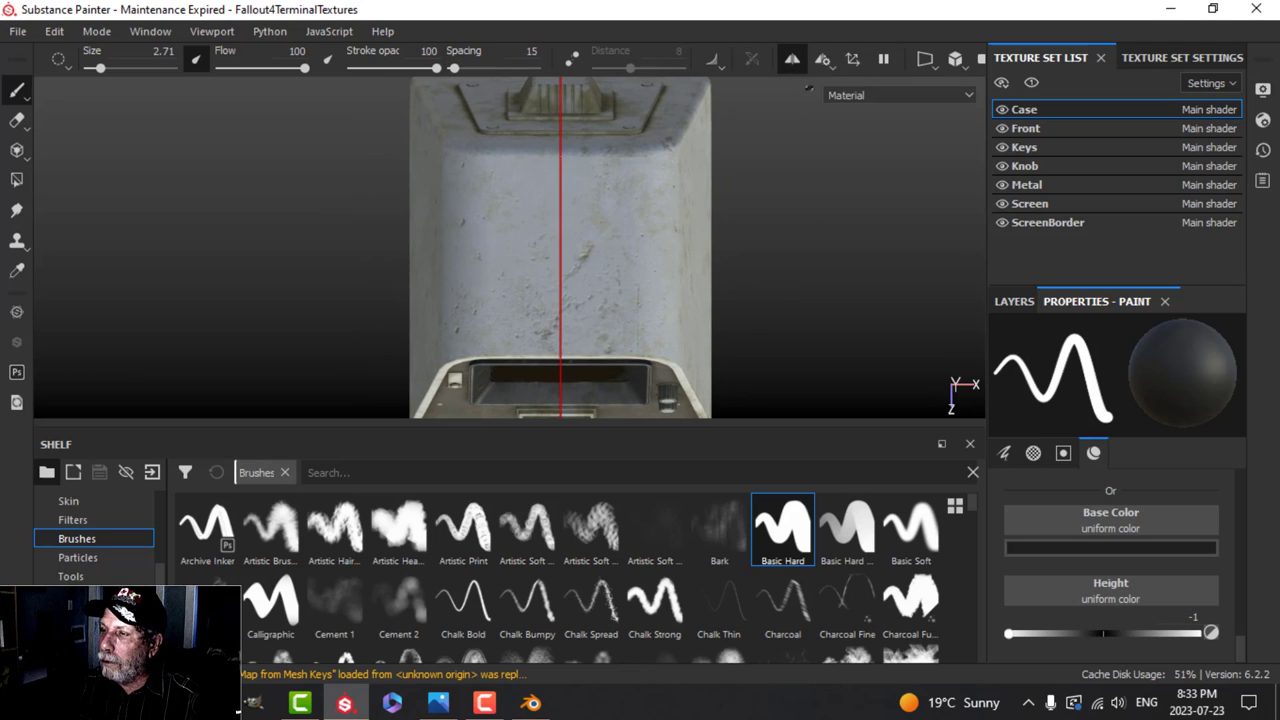
Choose the Basic Hard brush and set its size to 0.3.
left_click(800, 540)
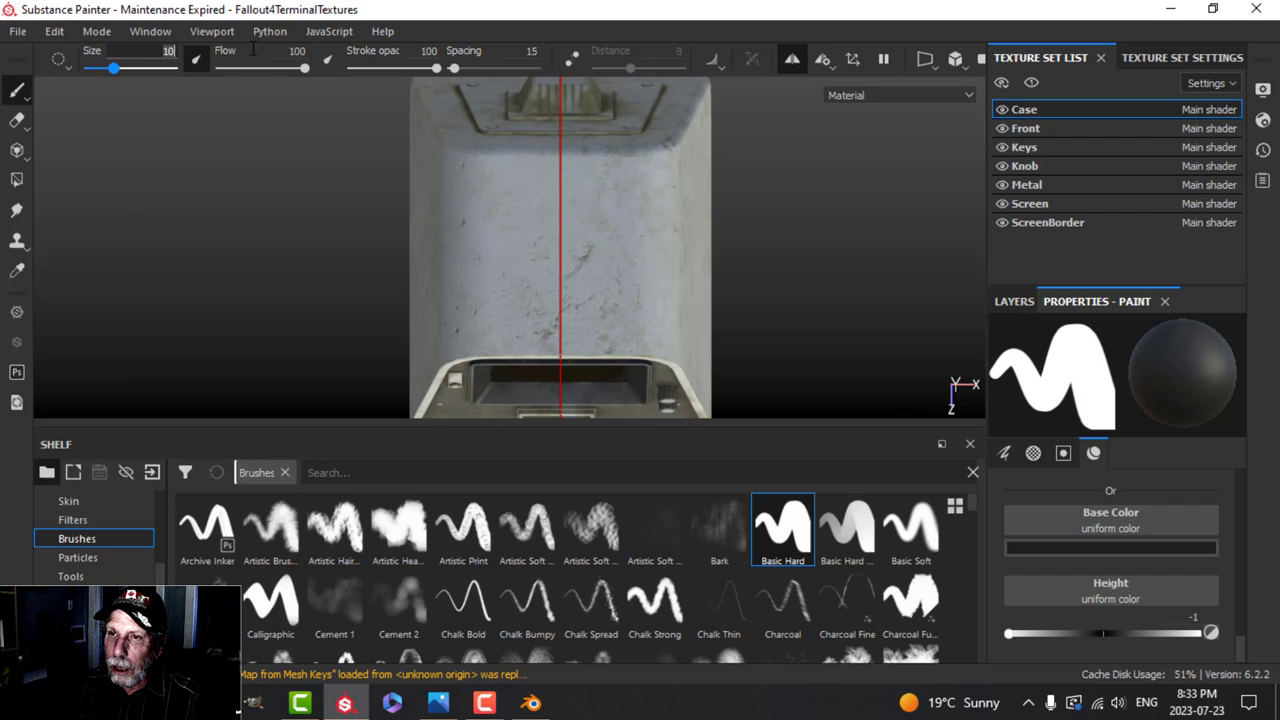
type("0")
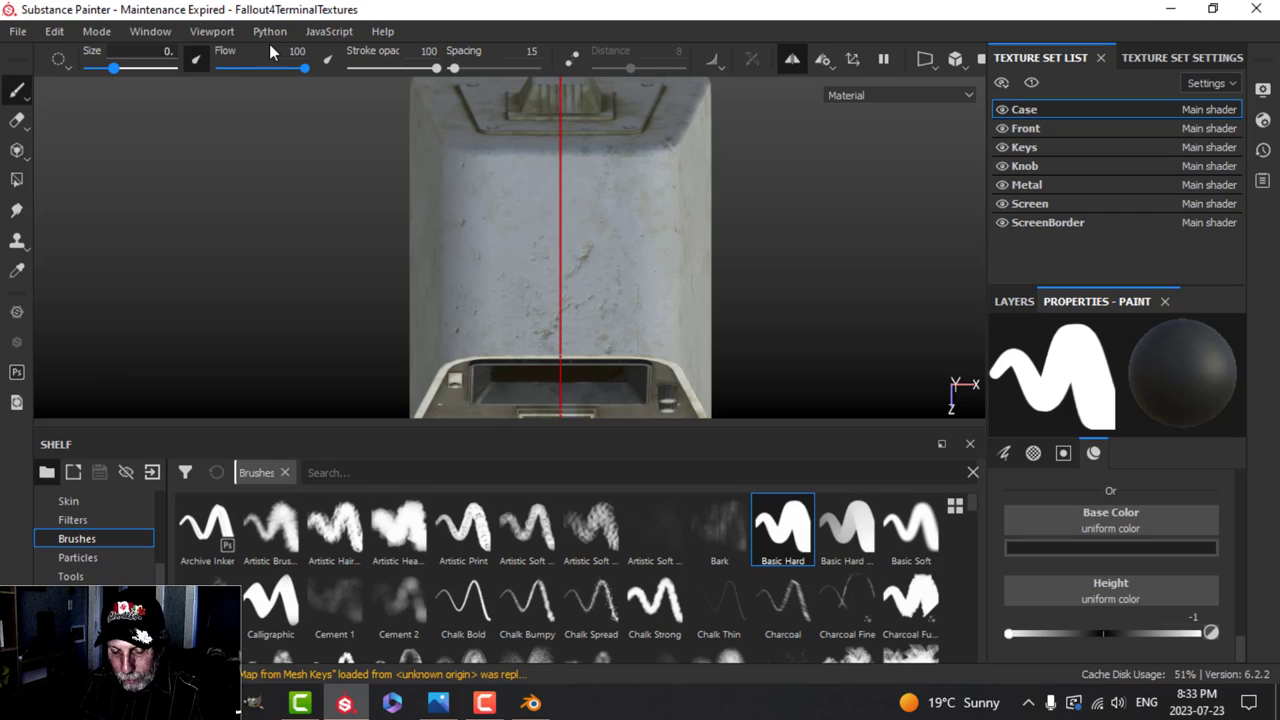
type(".3")
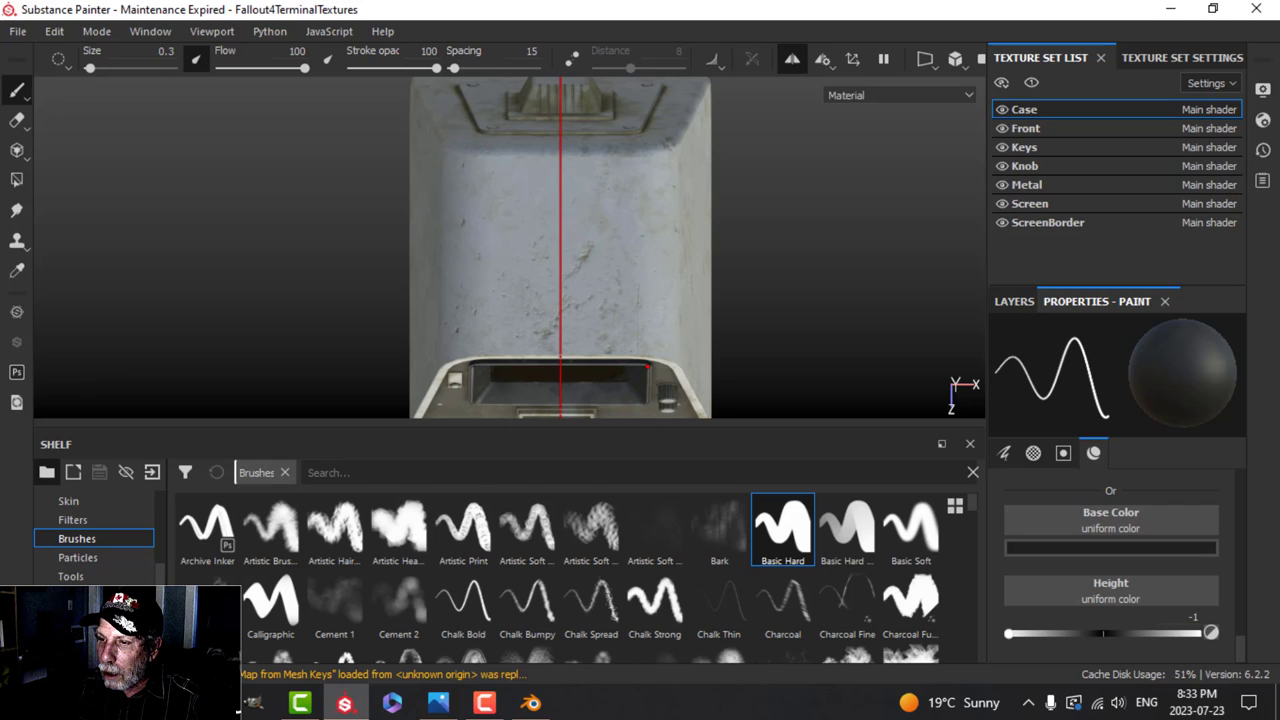
Try to paint a mirrored pair of straight seam lines lengthwise along the case's top.
left_click(642, 151, "ctrl+shift")
mouse_move(494, 308)
left_mouse_down("alt")
mouse_move(669, 286)
mouse_move(671, 299)
left_mouse_up("alt")
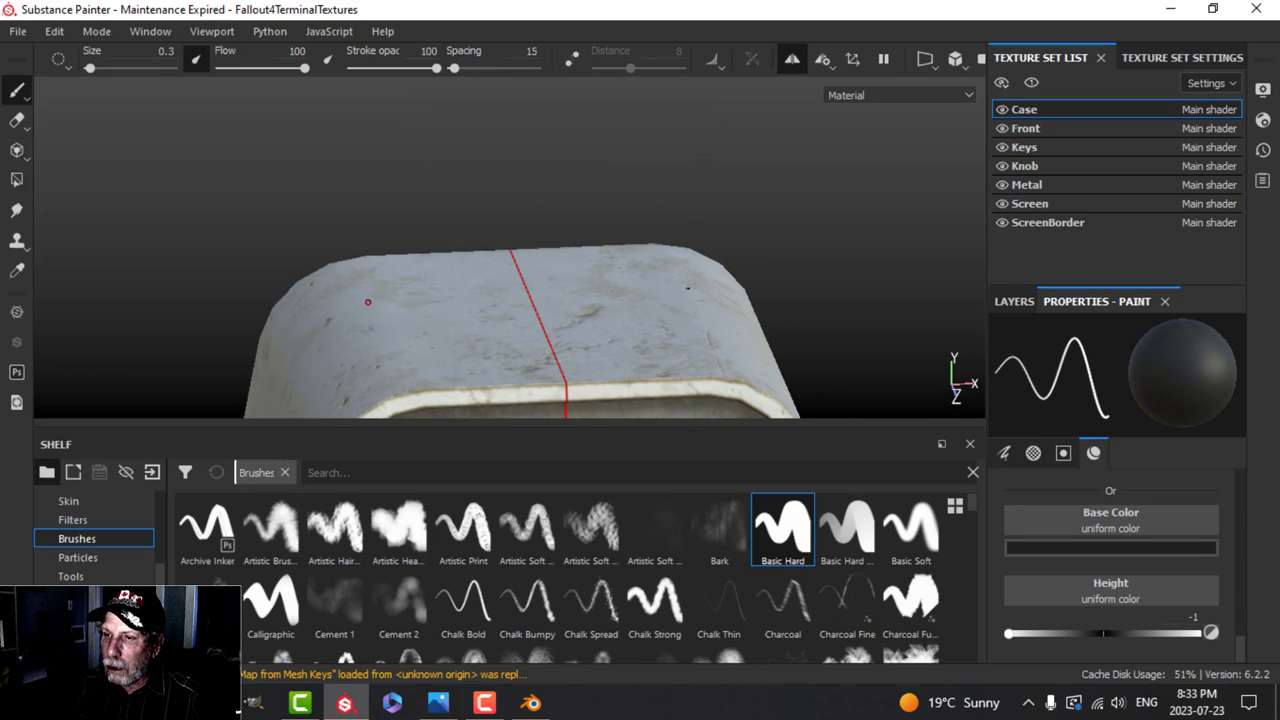
left_click_drag(368, 302, 617, 320, "alt")
middle_click_drag(579, 343, 683, 96, "alt")
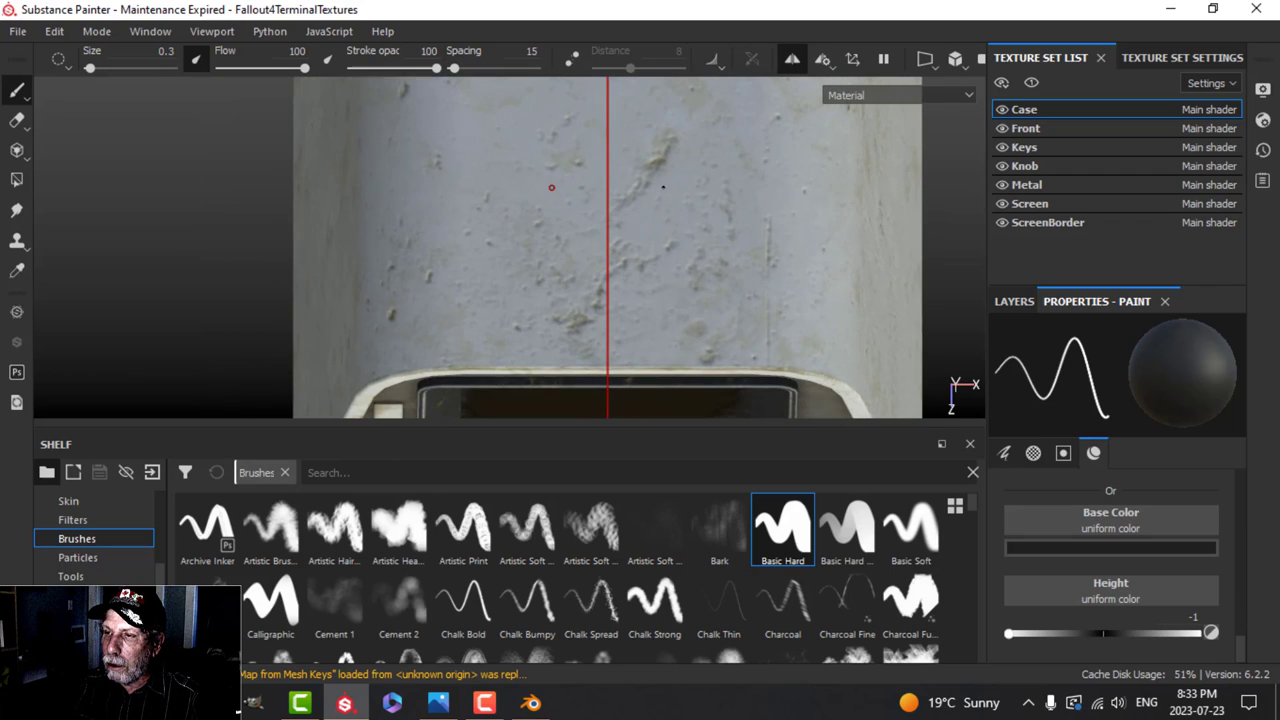
Set the brush size to 0.4 and paint mirrored straight seam lines from the front rim to near the rear of the case's top.
scroll(663, 187, "down", 2)
middle_click_drag(703, 202, 686, 267, "alt")
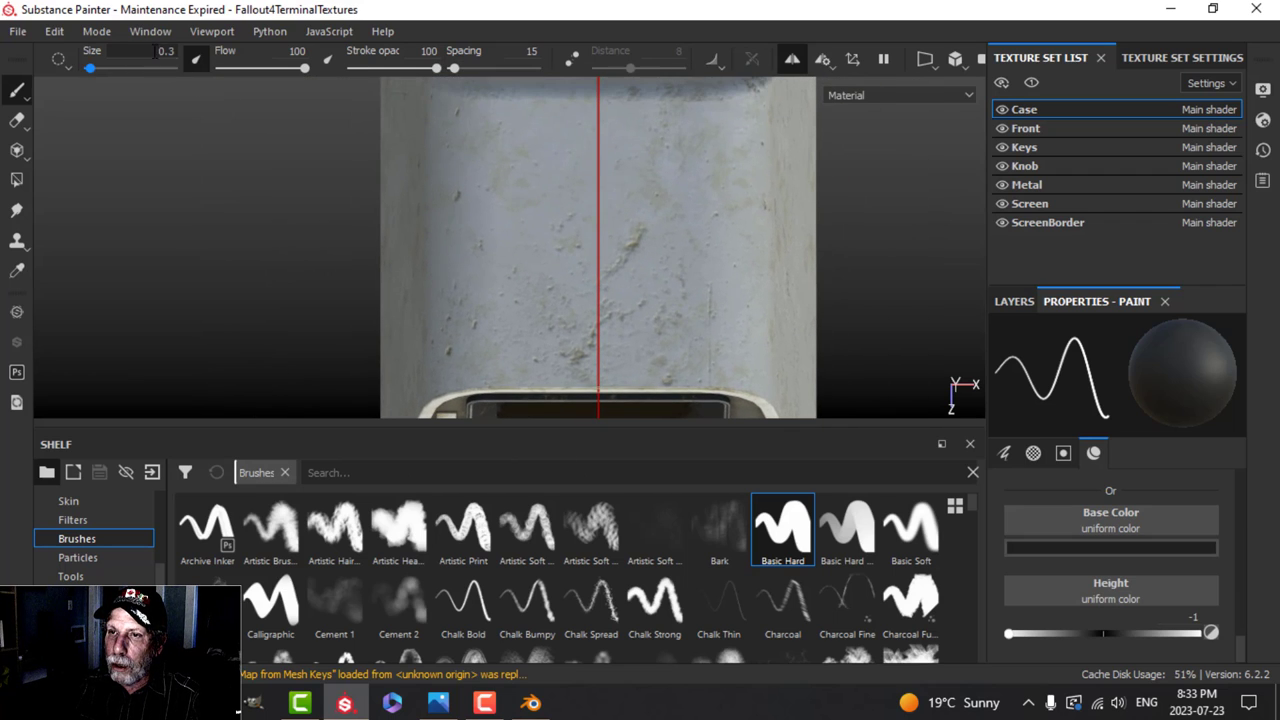
key("BackSpace")
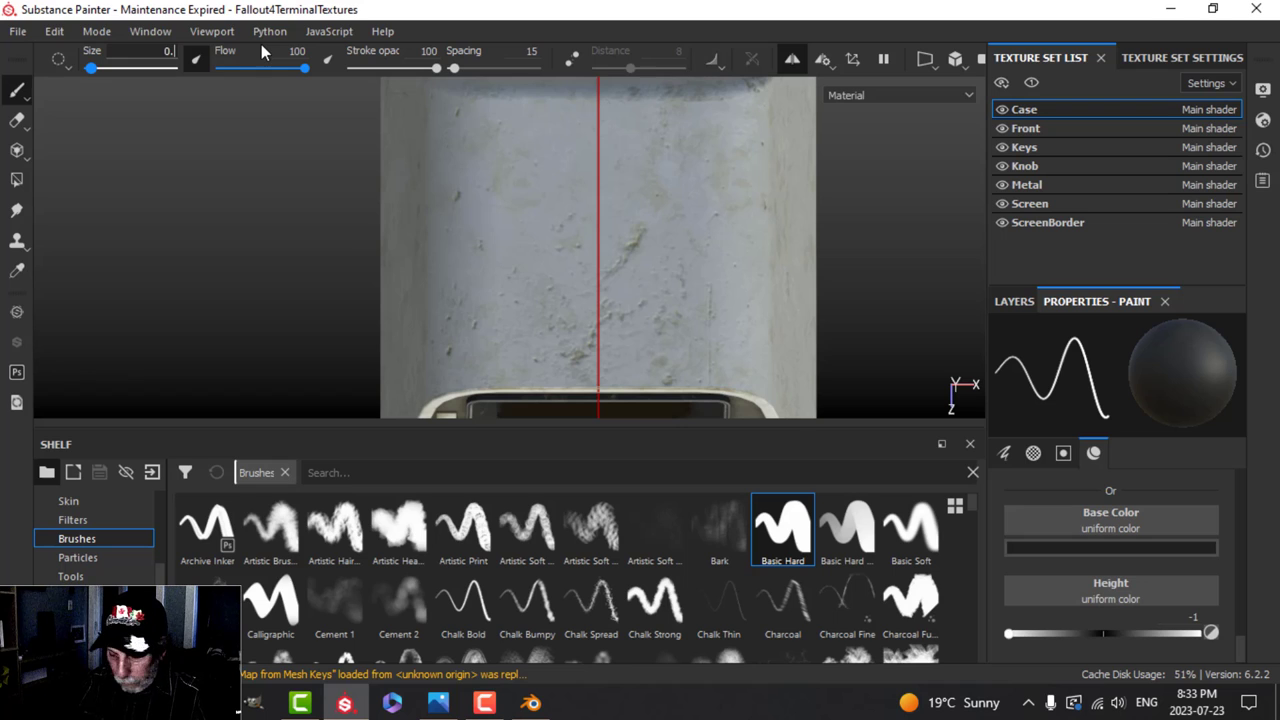
type("4")
key("Return")
scroll(606, 188, "down", 1)
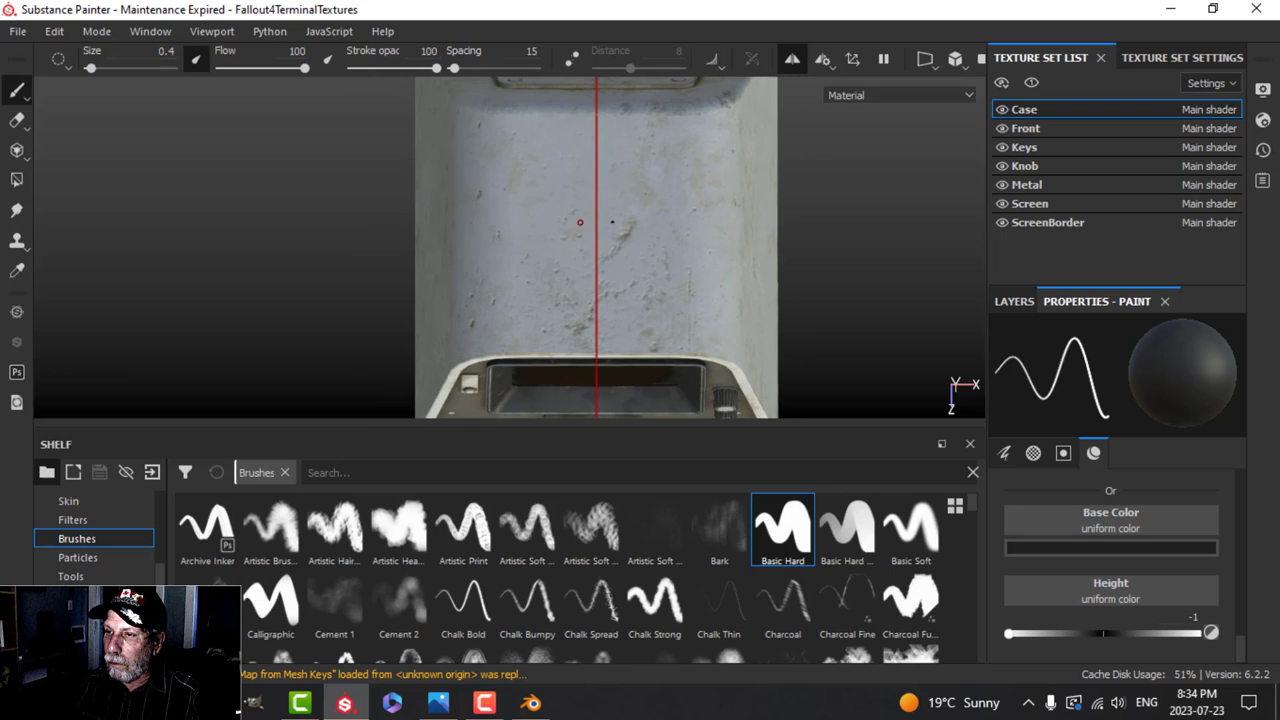
middle_click_drag(637, 189, 628, 204, "alt")
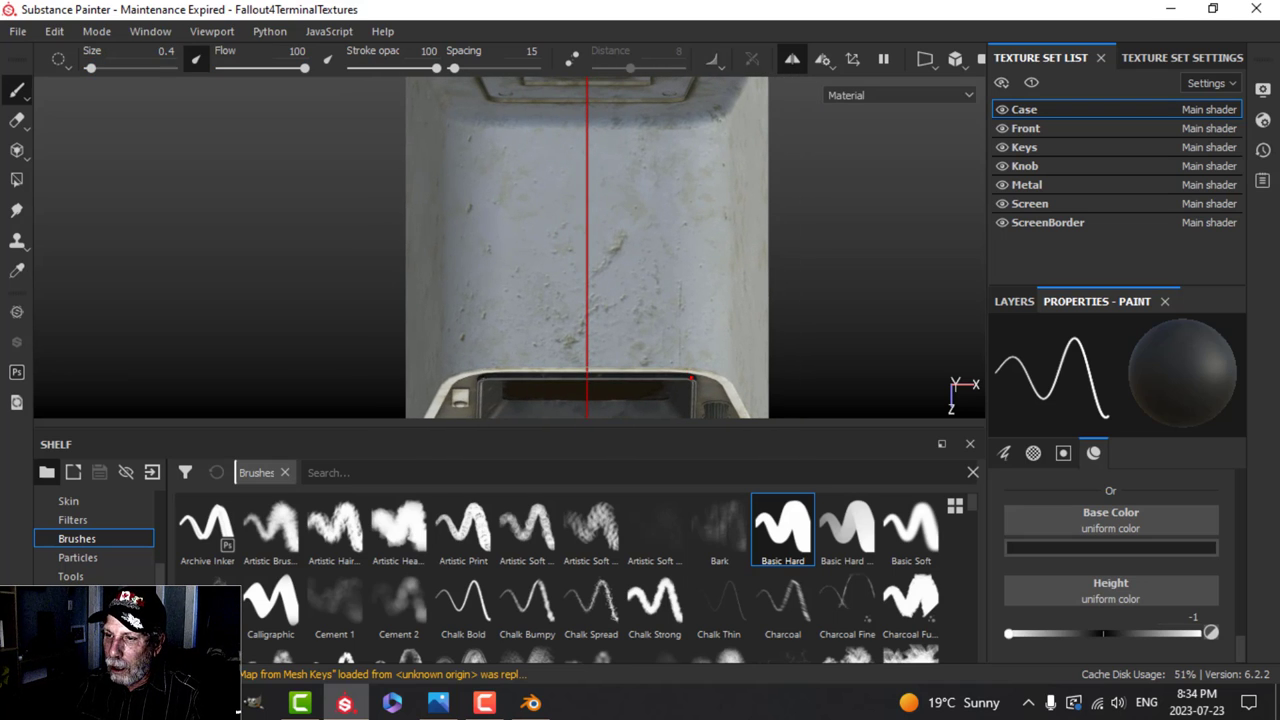
left_click(676, 127, "ctrl+shift")
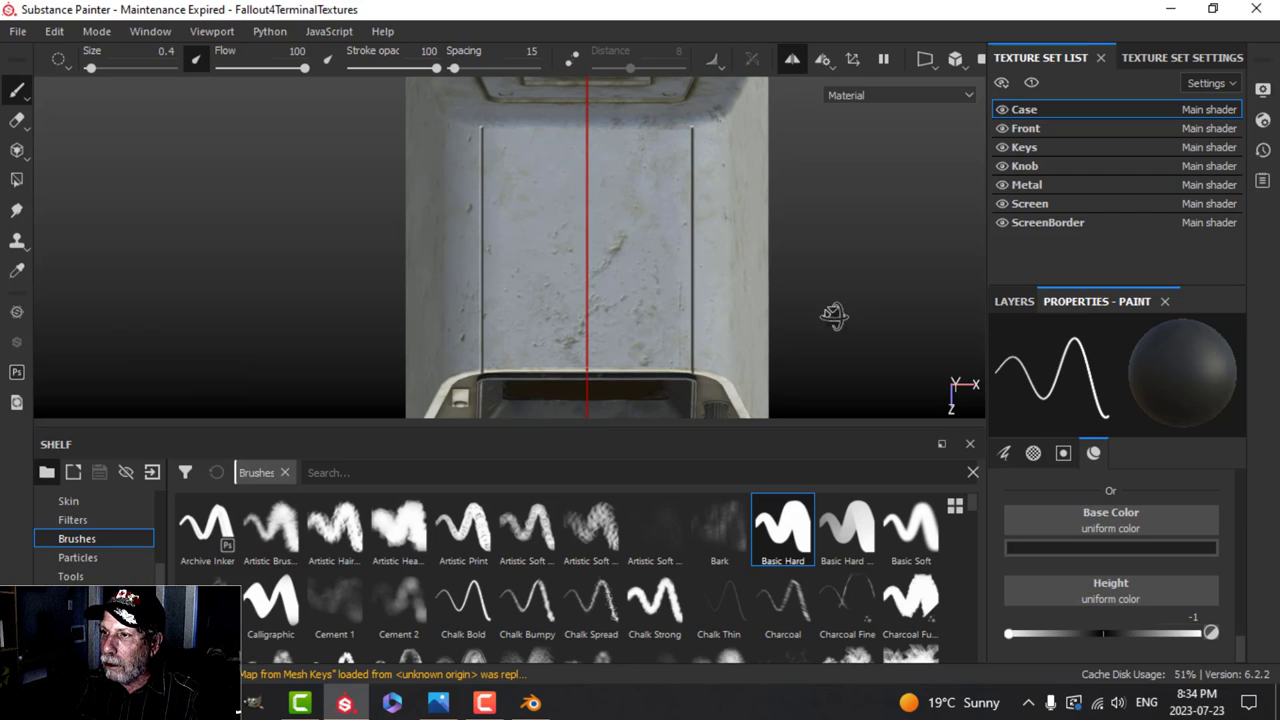
Examine the painted seams on the case's top from several angles and view the whole terminal in perspective.
left_click_drag(834, 316, 878, 194, "alt")
scroll(775, 285, "down", 2)
middle_click_drag(711, 245, 628, 319, "alt")
scroll(679, 285, "up", 3)
left_click_drag(576, 232, 703, 263, "alt")
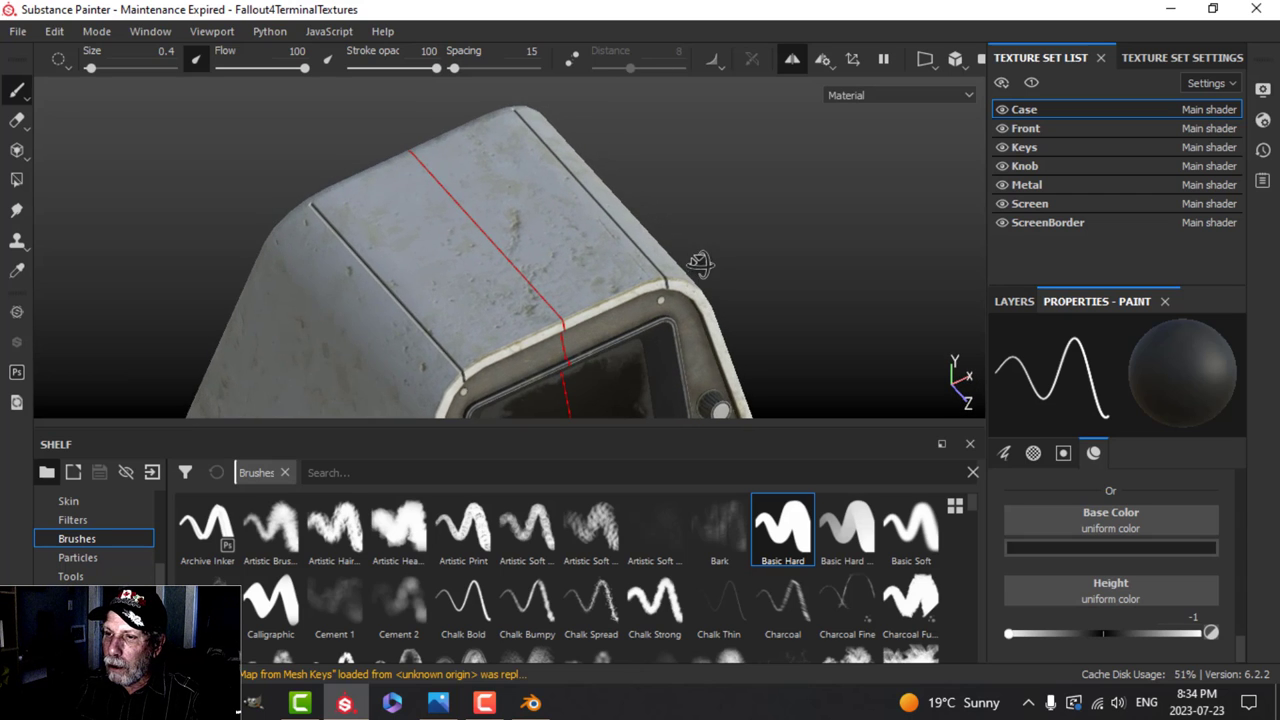
middle_click_drag(703, 263, 717, 209, "alt")
scroll(680, 255, "up", 3)
left_click_drag(675, 251, 680, 197, "alt")
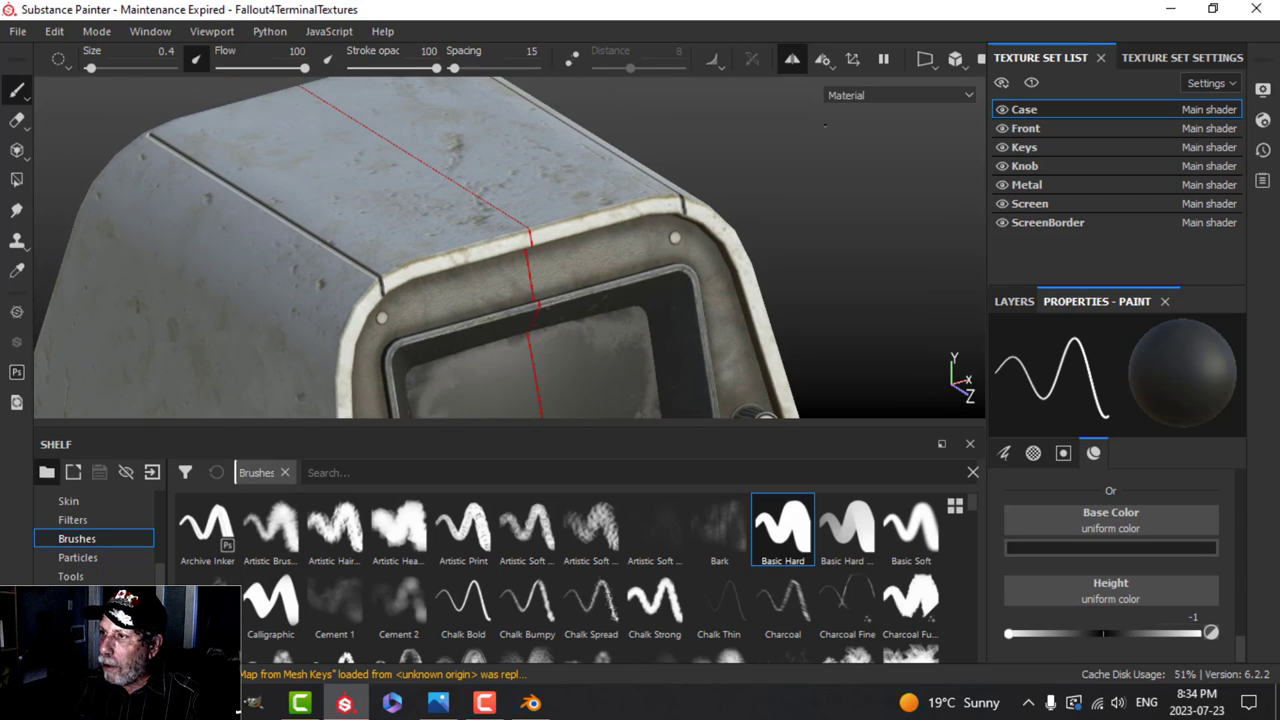
left_click(955, 60)
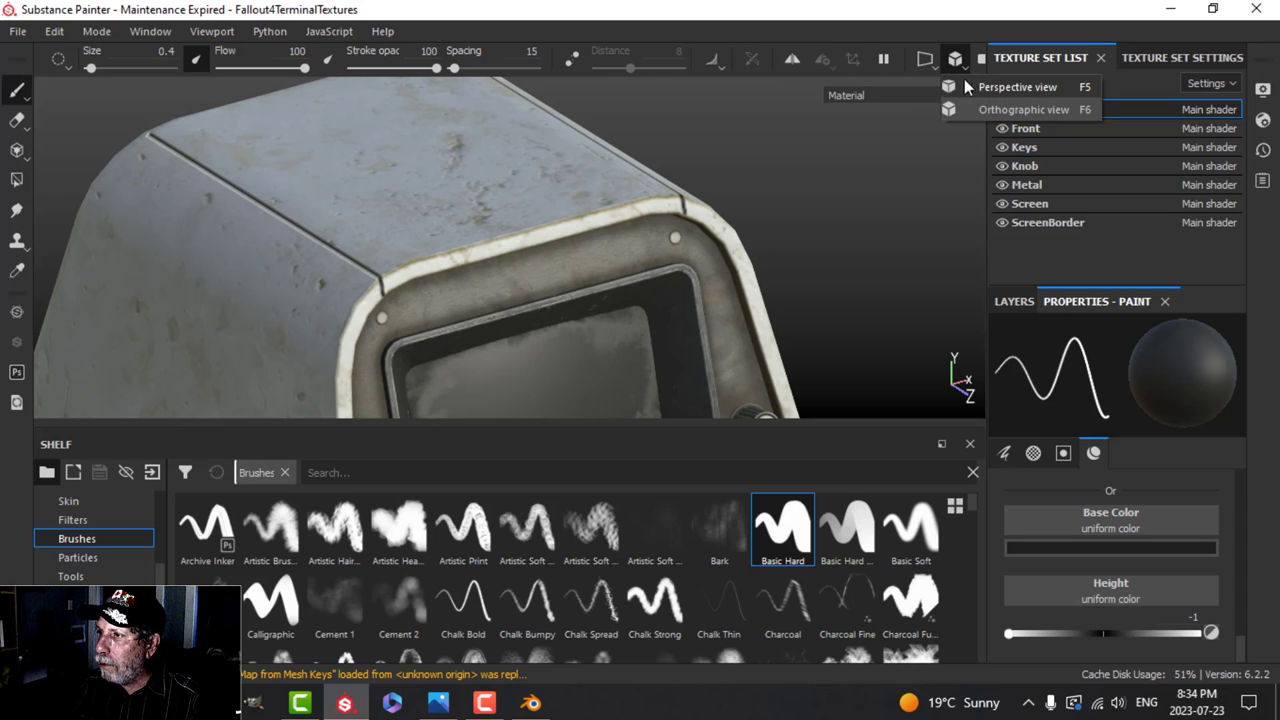
left_click(985, 89)
left_click_drag(642, 316, 743, 295, "alt")
scroll(744, 296, "down", 2)
left_click_drag(617, 287, 576, 209, "alt")
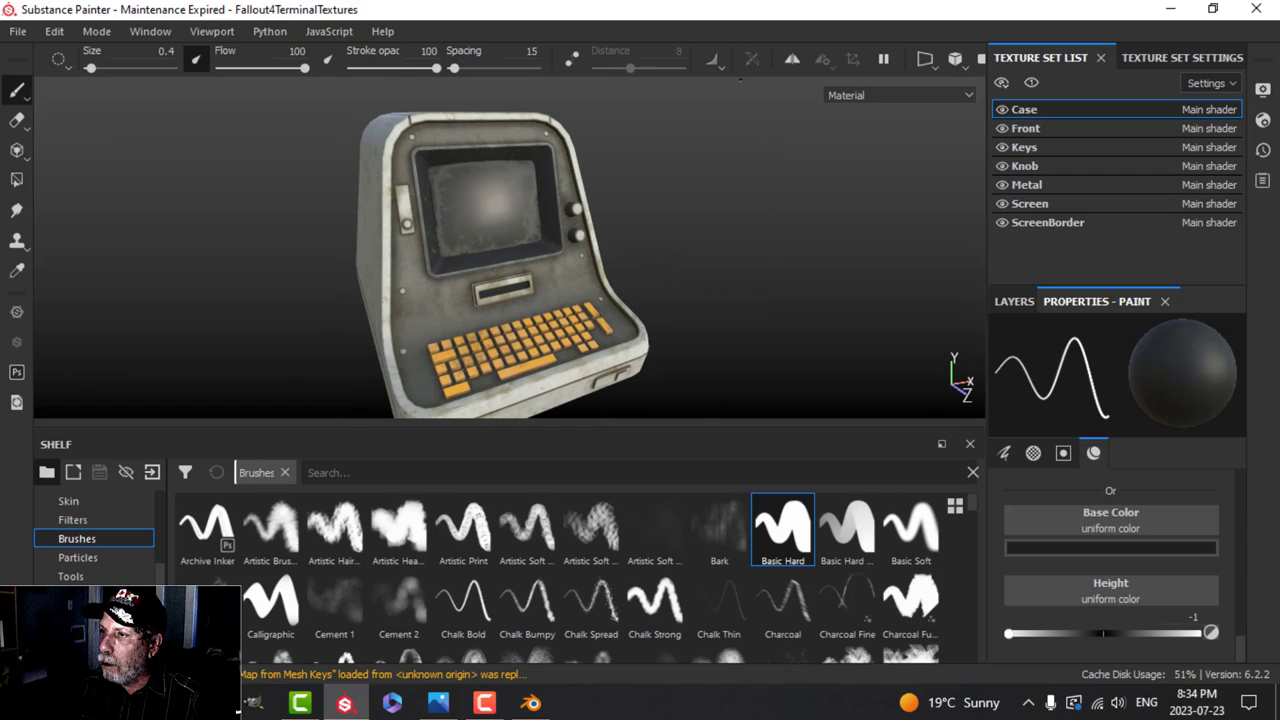
Return to orthographic view and examine from the front where the seam crosses the light rim of the case.
left_click(955, 59)
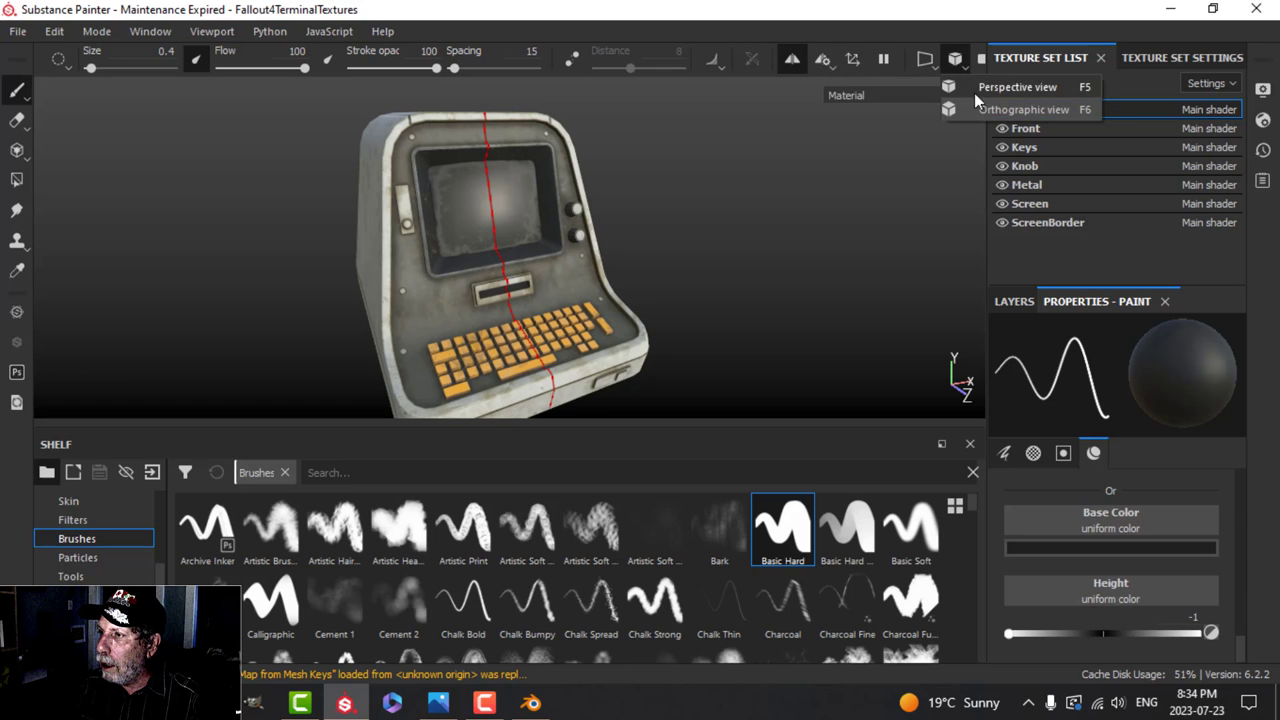
left_click(1005, 109)
left_click_drag(690, 250, 542, 229, "alt+shift")
scroll(518, 229, "up", 5)
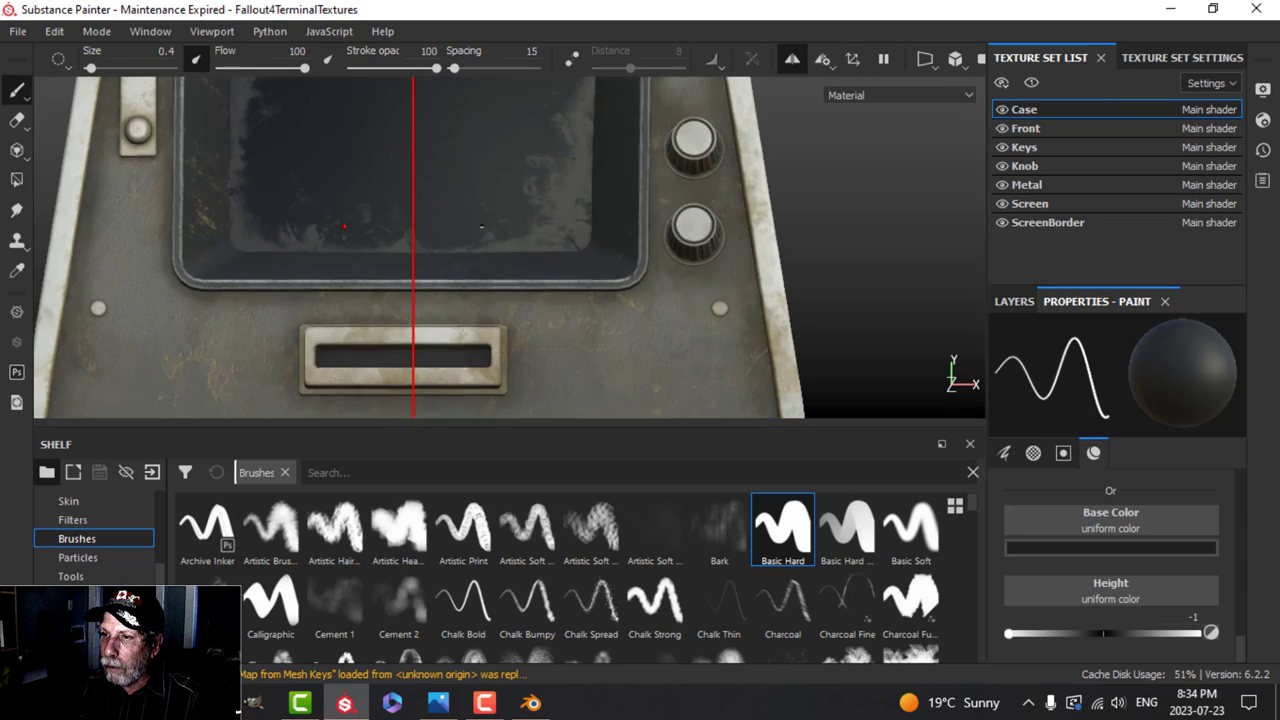
middle_click_drag(386, 191, 643, 311, "alt")
scroll(523, 203, "up", 2)
middle_click_drag(488, 87, 584, 349, "alt")
scroll(542, 258, "up", 2)
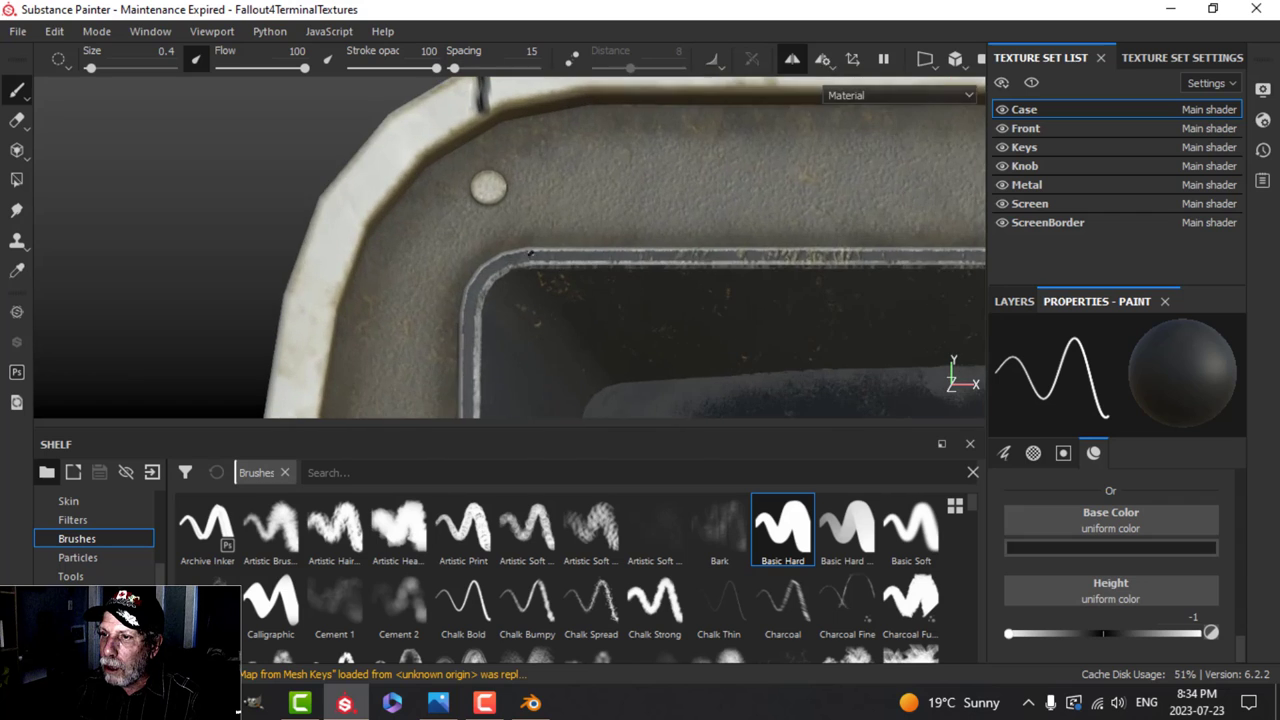
mouse_move(521, 206)
middle_mouse_down("alt")
mouse_move(569, 386)
mouse_move(633, 401)
middle_mouse_up("alt")
scroll(569, 384, "up", 4)
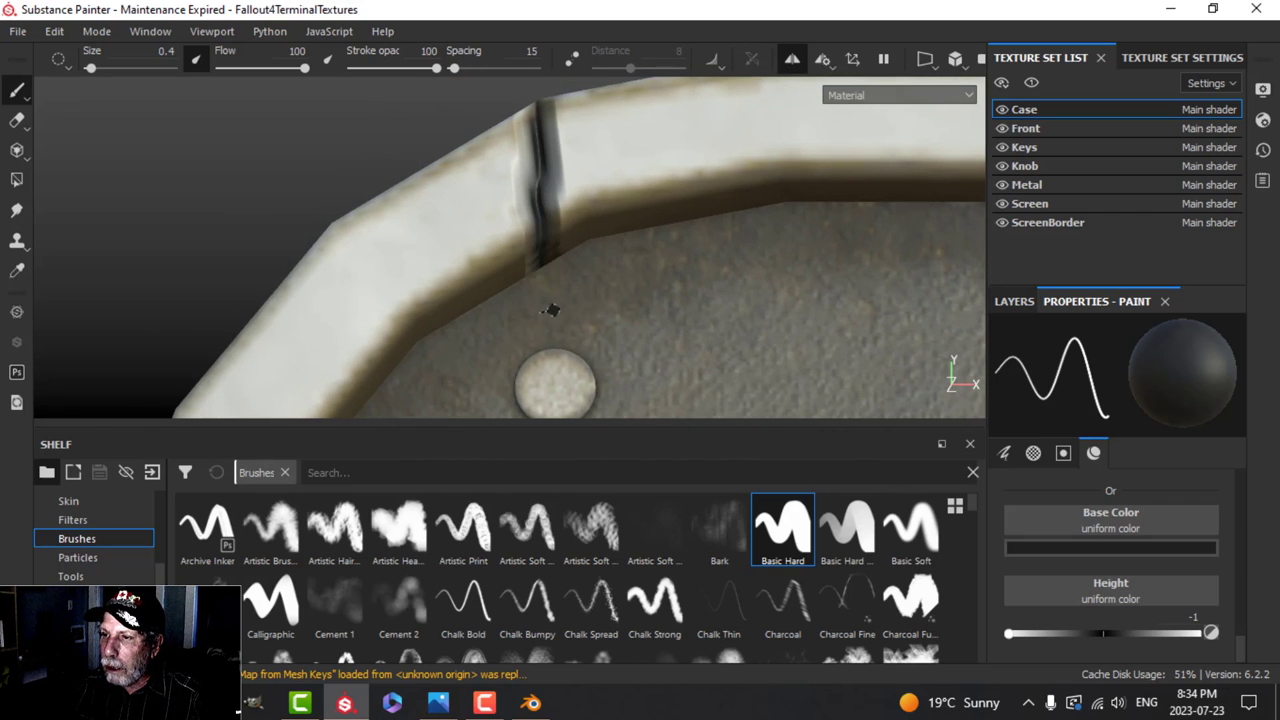
Examine the seam along the side of the case and return to the view from above.
scroll(640, 299, "down", 4)
left_click_drag(500, 240, 583, 306, "alt")
middle_click_drag(583, 306, 758, 306, "alt")
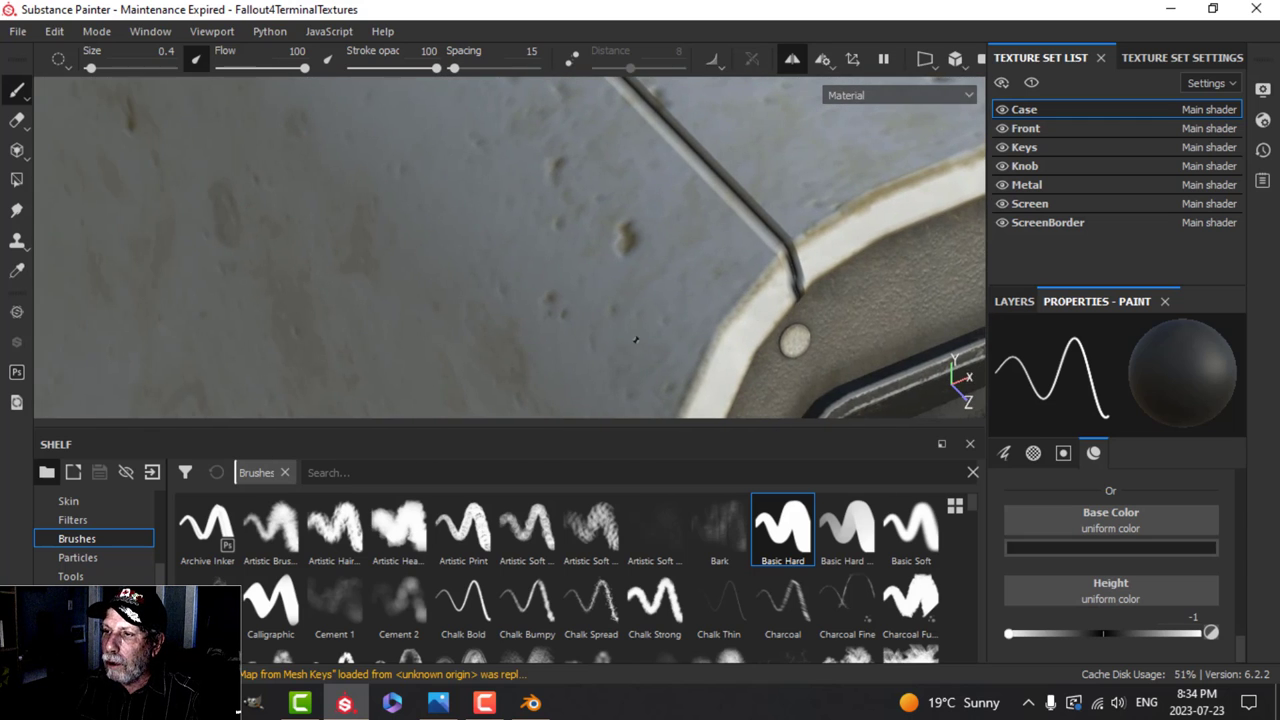
scroll(635, 339, "down", 6)
left_click_drag(520, 374, 650, 300, "alt")
middle_click_drag(416, 368, 634, 306, "alt")
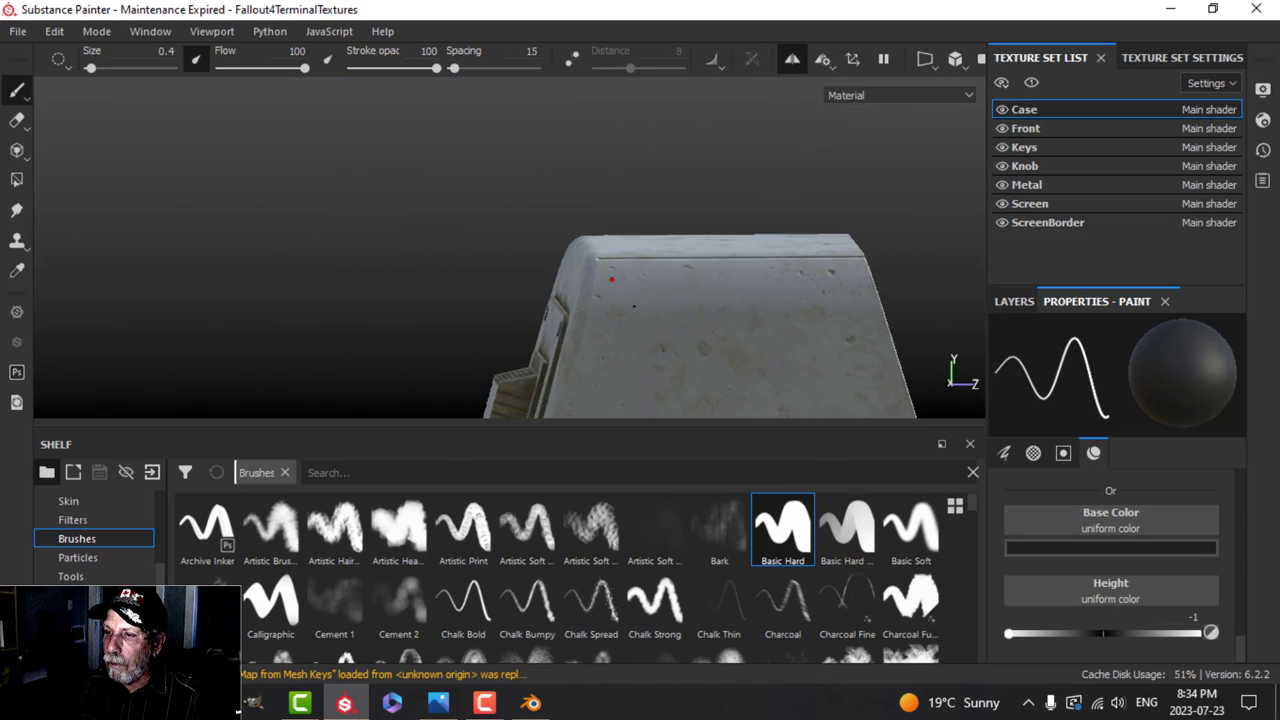
mouse_move(633, 306)
left_mouse_down("alt")
mouse_move(629, 334)
mouse_move(722, 365)
mouse_move(574, 334)
mouse_move(573, 322)
mouse_move(520, 325)
mouse_move(560, 348)
mouse_move(363, 274)
mouse_move(709, 266)
mouse_move(713, 284)
left_mouse_up("alt")
scroll(573, 322, "down", 3)
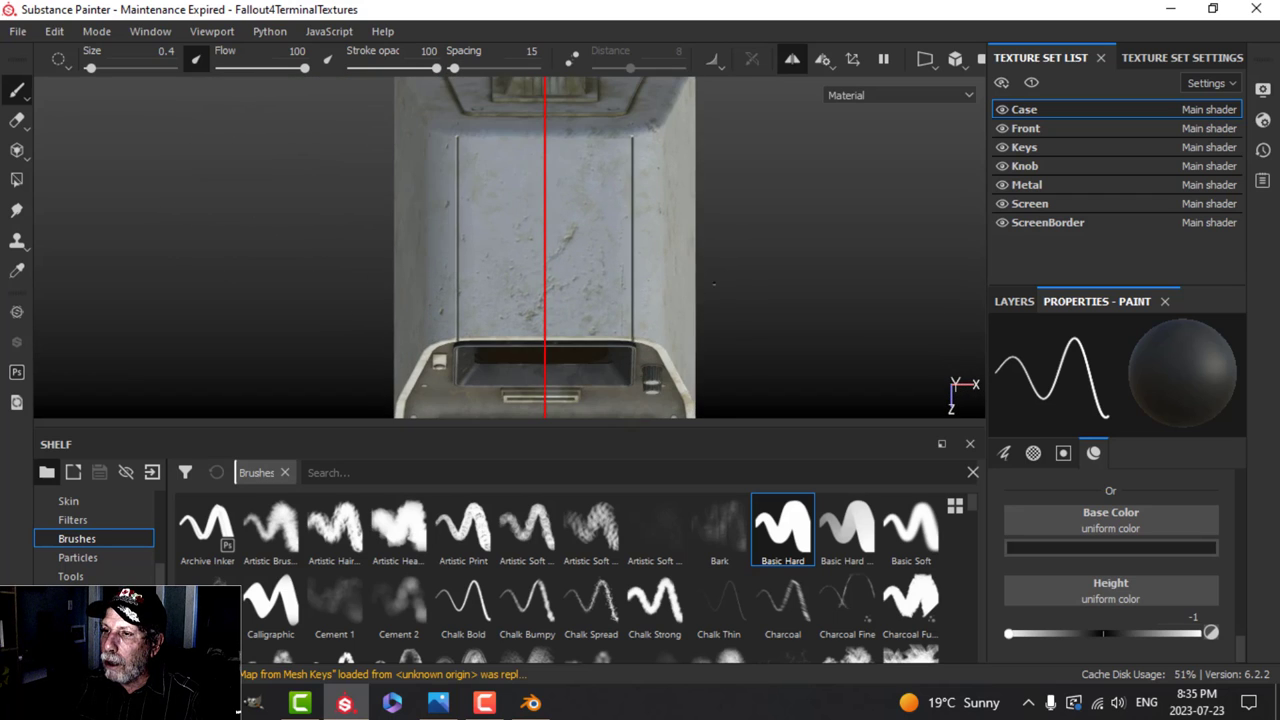
Search the shelf's alphas for "lines" and load the Shape Lines alpha into the brush.
middle_click_drag(714, 284, 744, 302, "alt")
scroll(738, 320, "up", 1)
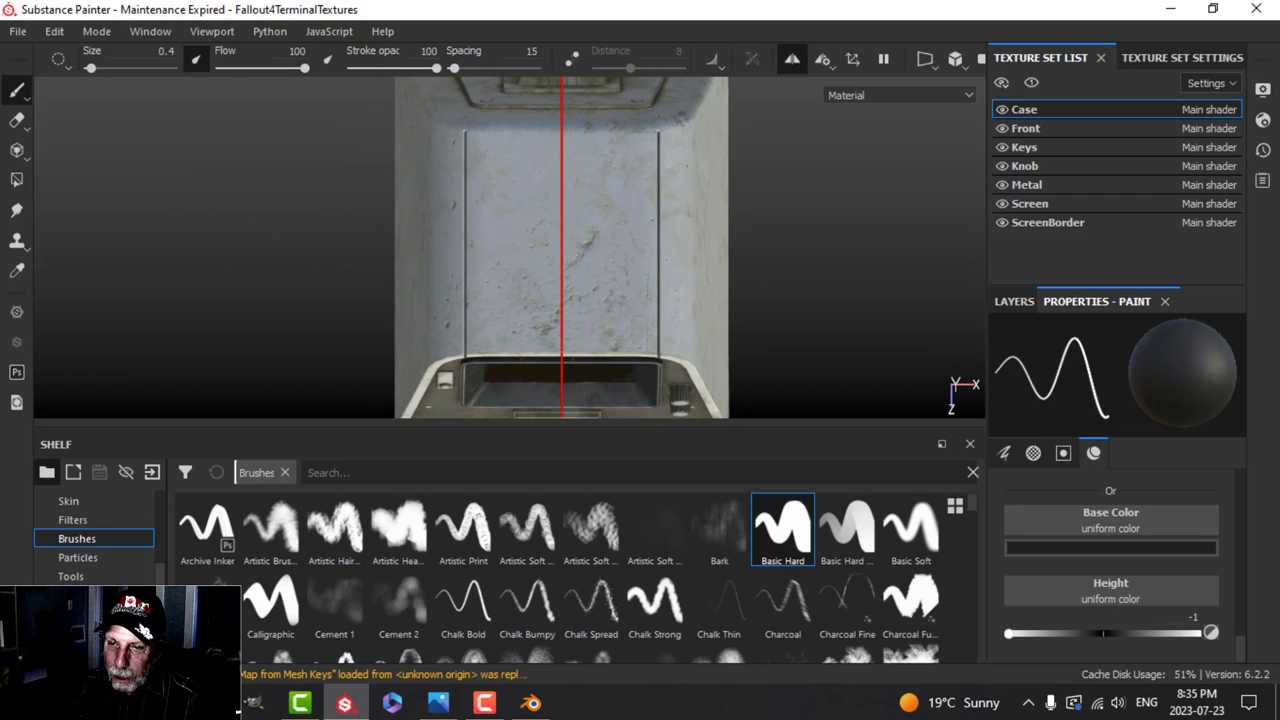
scroll(85, 561, "down", 2)
scroll(85, 561, "up", 10)
left_click(76, 540)
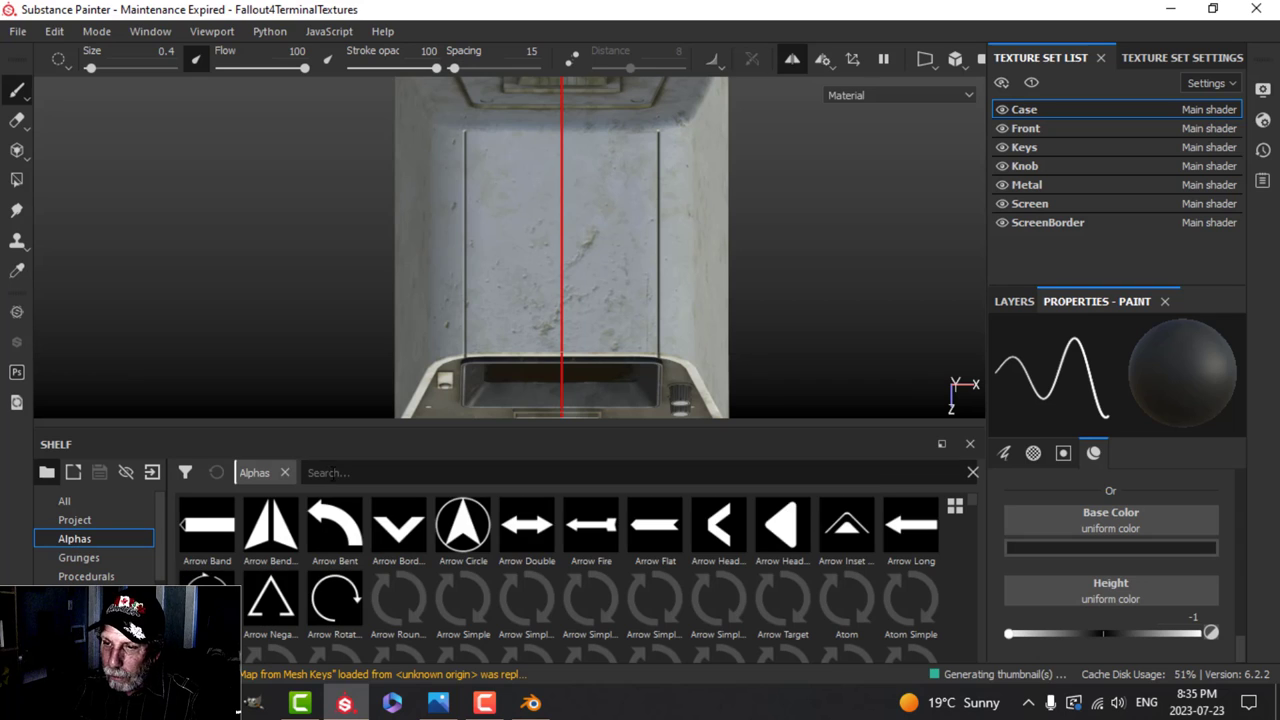
left_click(500, 465)
type("lines")
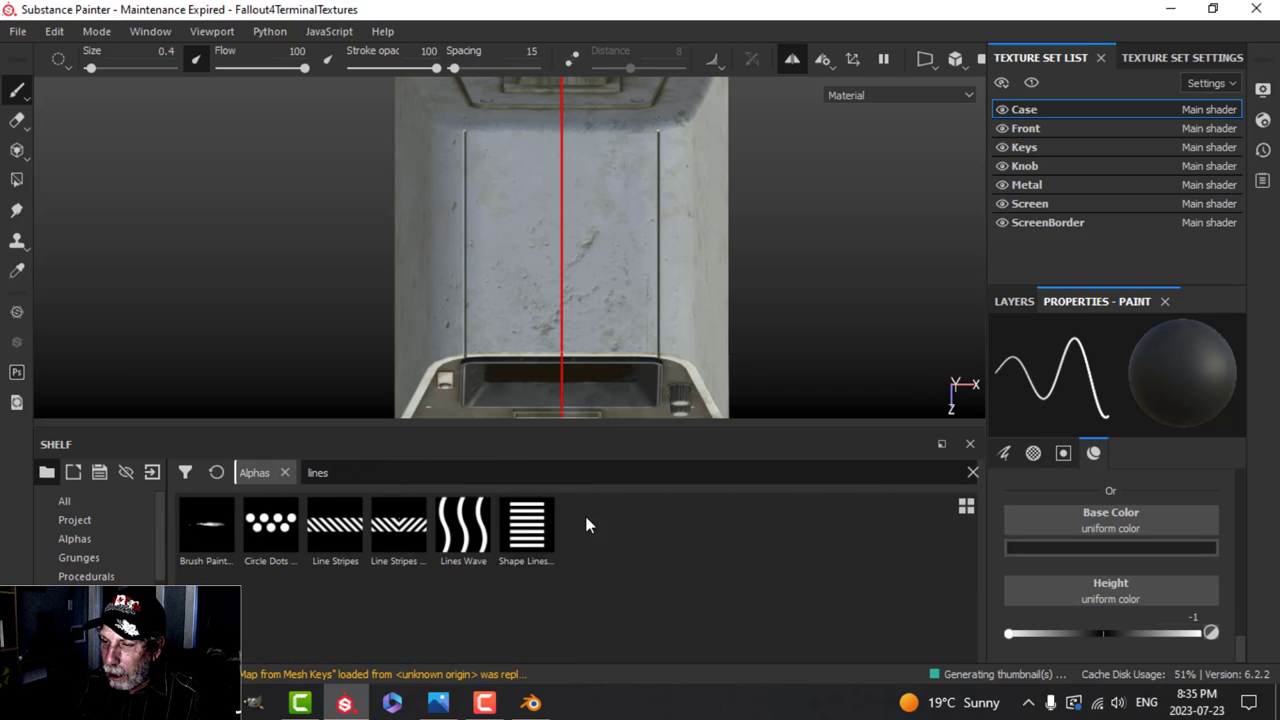
left_click(527, 525)
Enlarge the brush to about 26 and stamp a mirrored pair of slotted vents between the seams, near the rear of the case's top.
right_click_drag(509, 179, 606, 179, "ctrl")
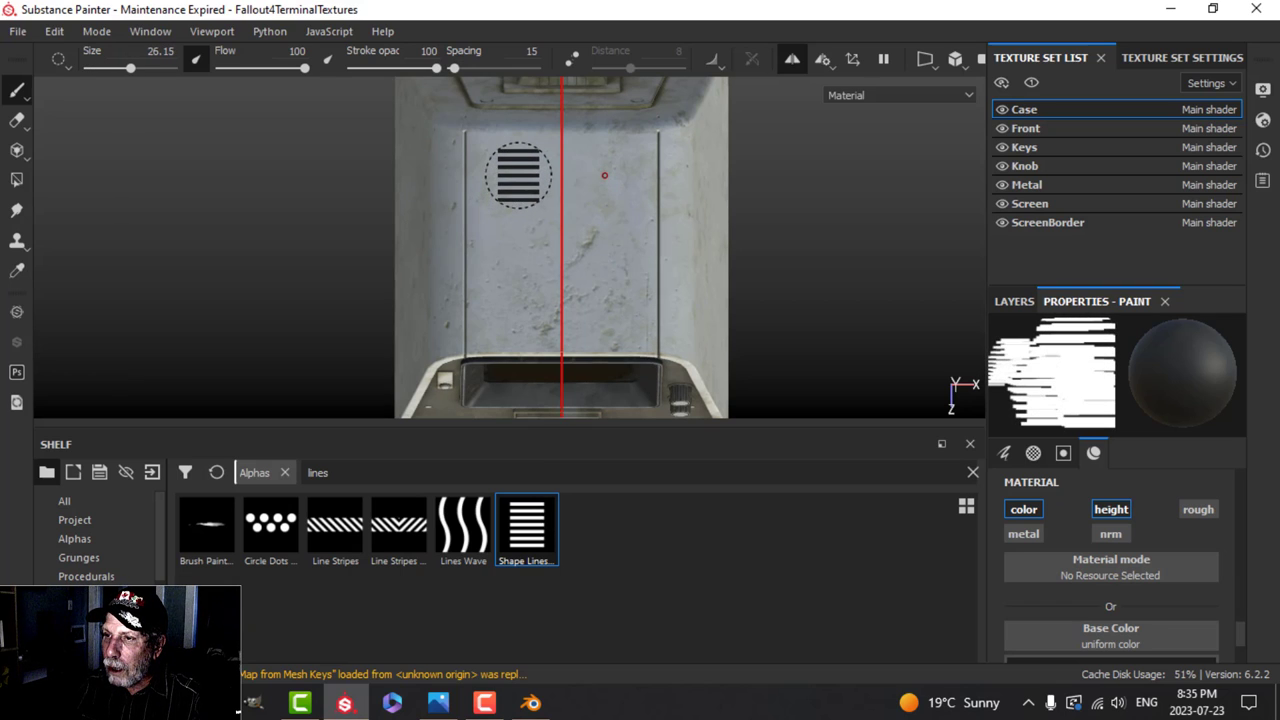
left_click(606, 172)
mouse_move(651, 280)
left_mouse_down("alt")
mouse_move(646, 297)
mouse_move(706, 237)
mouse_move(690, 272)
mouse_move(586, 277)
mouse_move(586, 306)
mouse_move(607, 303)
left_mouse_up("alt")
scroll(686, 268, "up", 3)
scroll(589, 278, "up", 3)
scroll(580, 265, "down", 8)
Examine the terminal from several angles and toggle the Case texture set's visibility off and on.
mouse_move(466, 228)
left_mouse_down("alt")
mouse_move(529, 271)
mouse_move(597, 254)
mouse_move(617, 275)
left_mouse_up("alt")
mouse_move(538, 290)
left_mouse_down("alt")
mouse_move(480, 301)
mouse_move(400, 246)
left_mouse_up("alt")
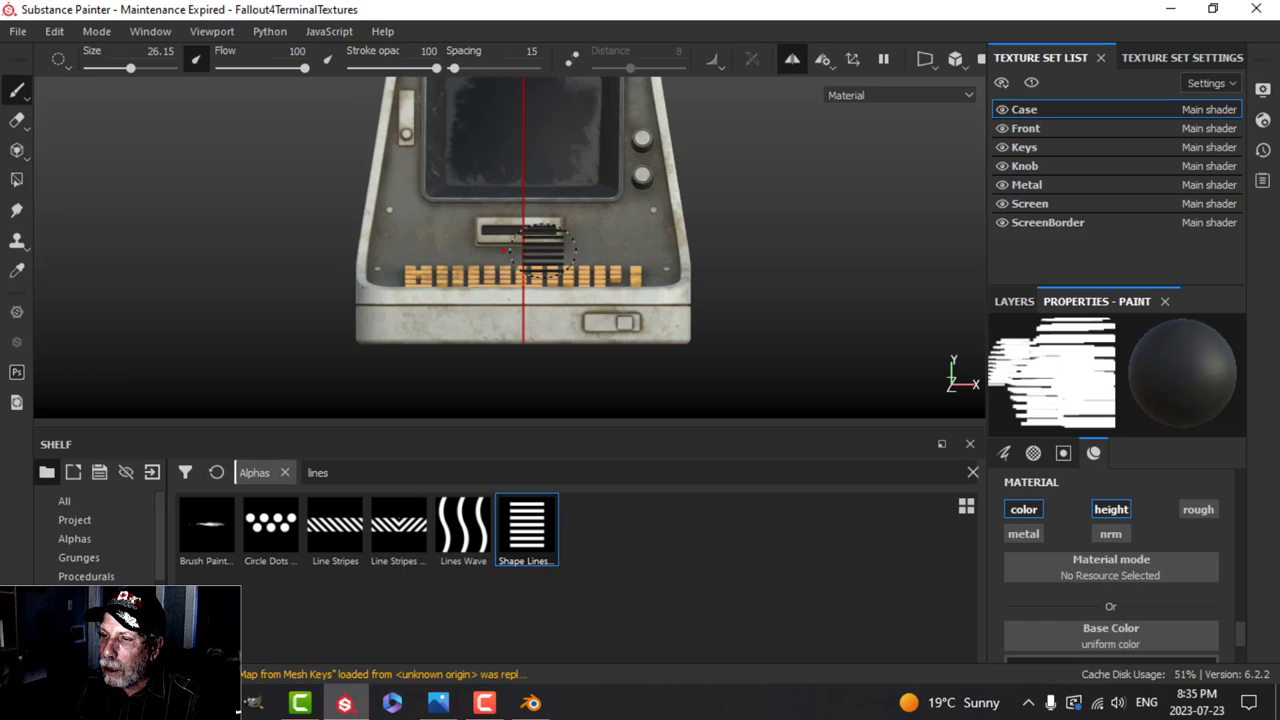
left_click_drag(346, 250, 512, 265, "alt")
mouse_move(637, 258)
left_mouse_down("alt")
mouse_move(594, 226)
mouse_move(640, 238)
left_mouse_up("alt")
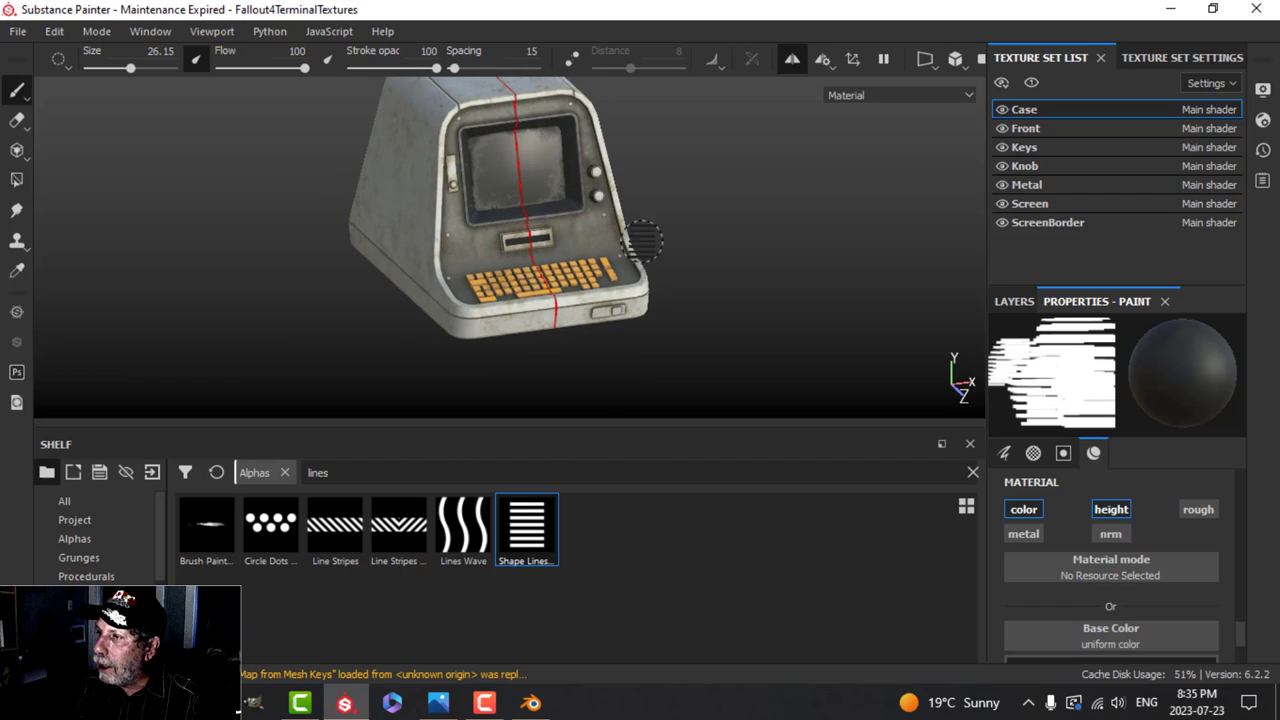
left_click(1002, 109)
left_click(1005, 108)
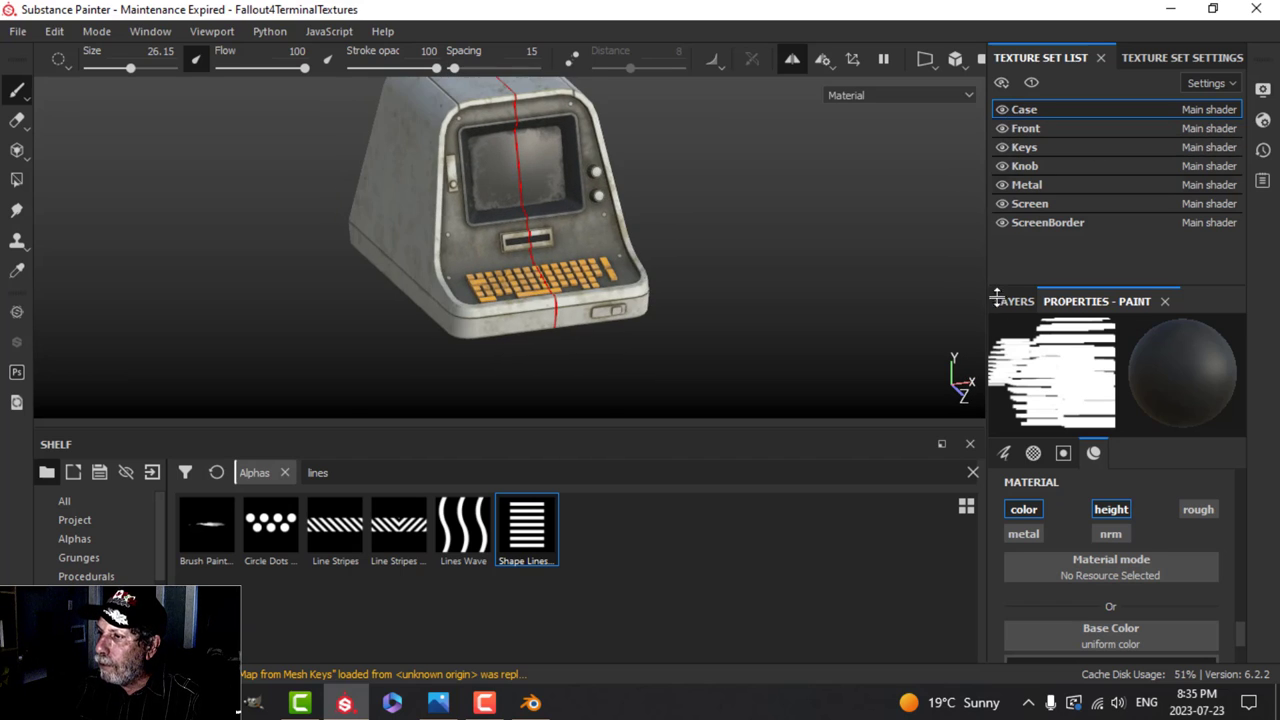
Switch to perspective view and look over the whole terminal from the front and side.
left_click(950, 60)
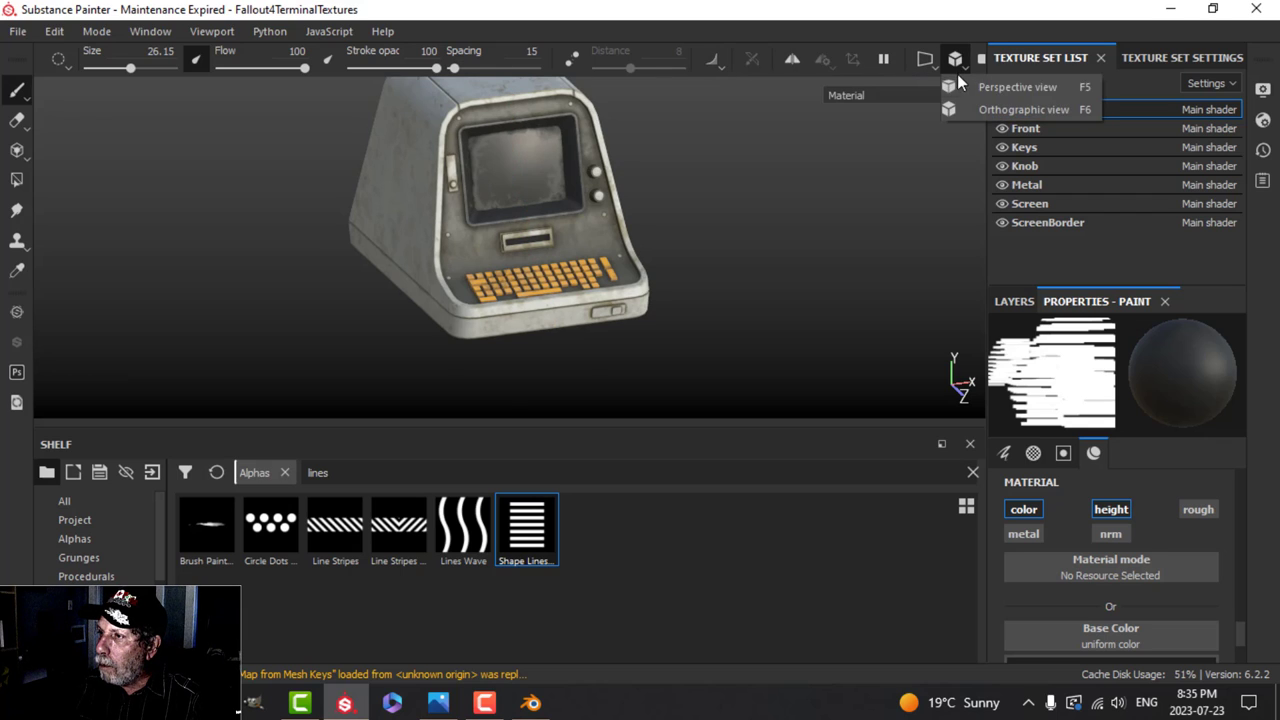
left_click(952, 100)
key("ctrl")
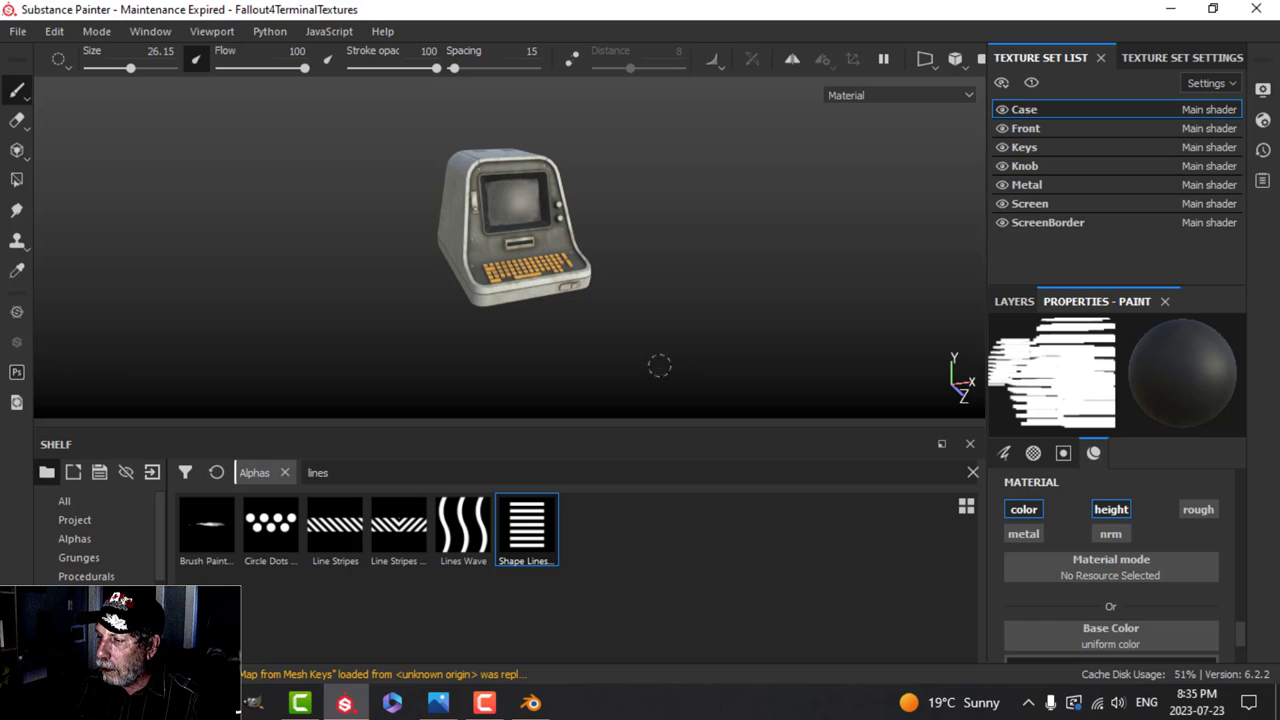
scroll(655, 350, "up", 5)
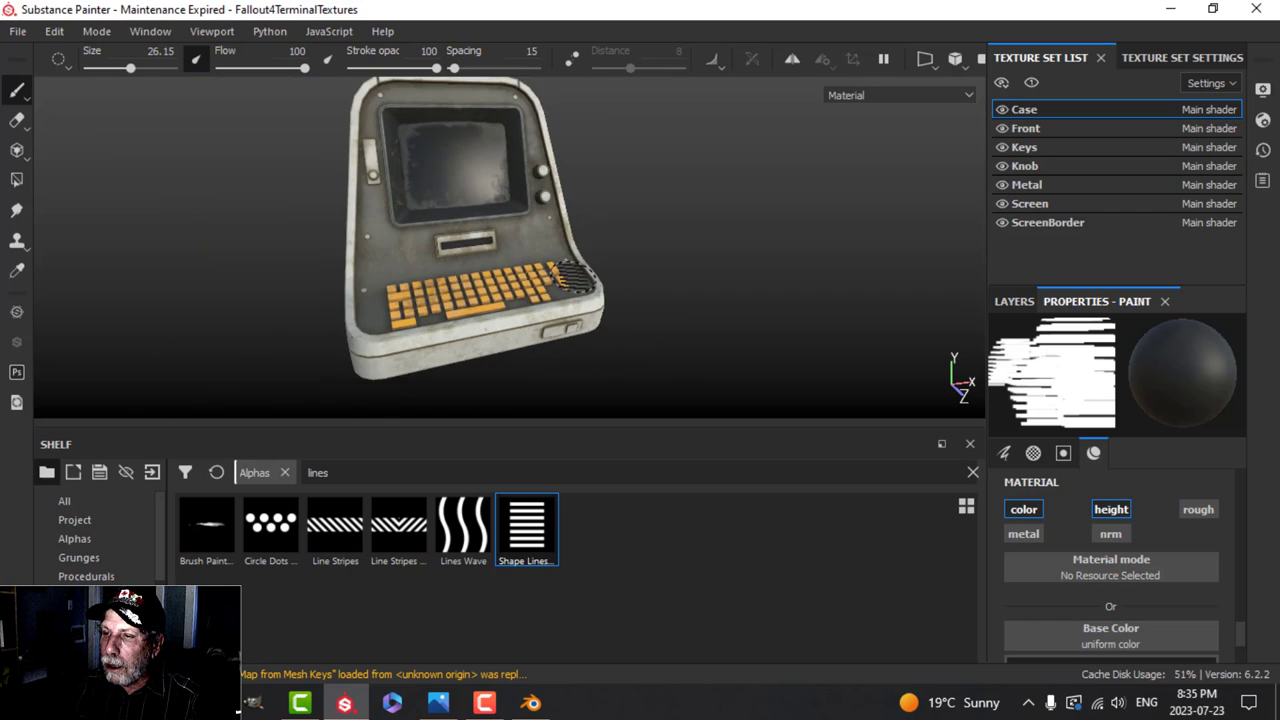
left_click_drag(575, 276, 663, 305, "alt")
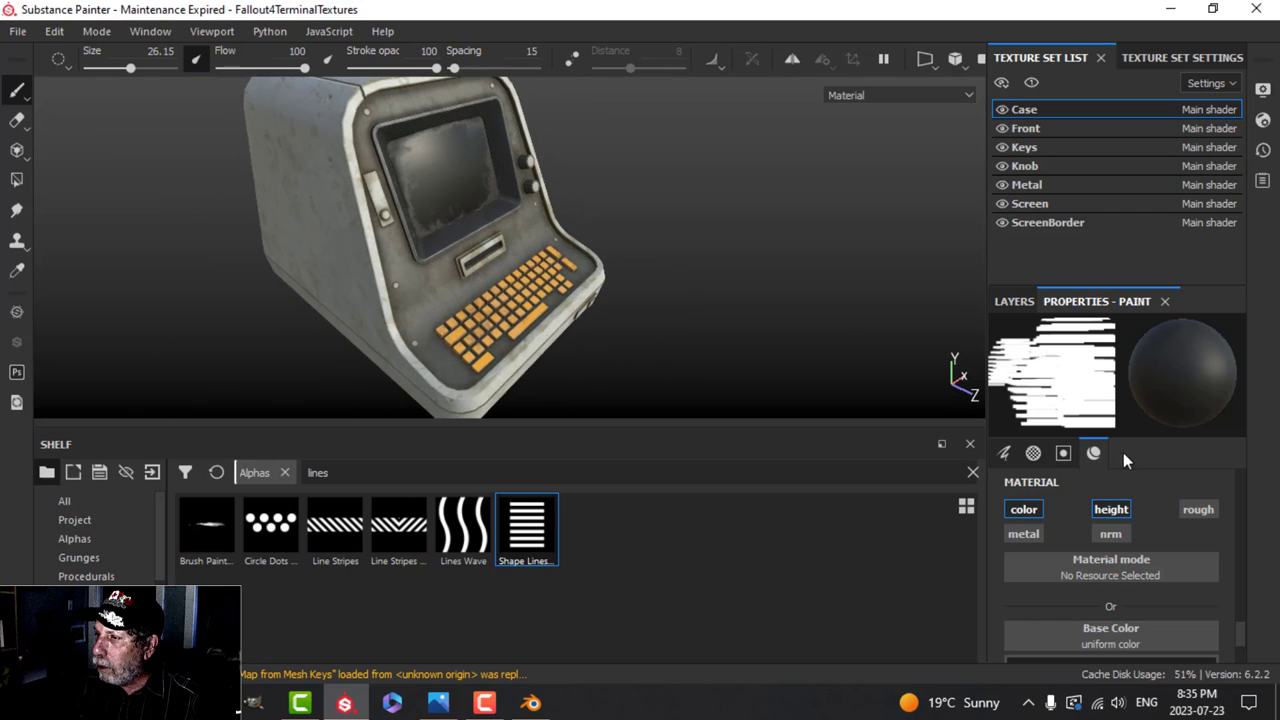
Rename the Case paint layer holding the seams and vents as Alphas.
left_click(1021, 303)
double_click(1052, 376)
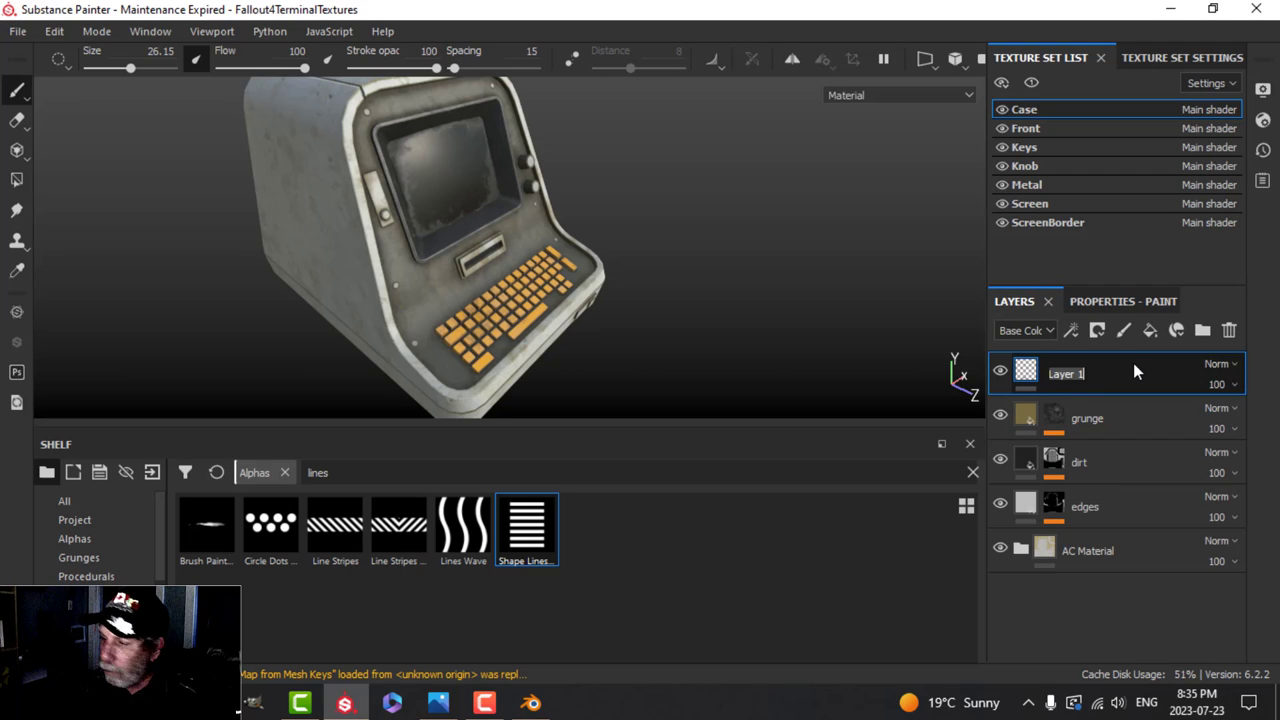
type("Alphas")
key("Return")
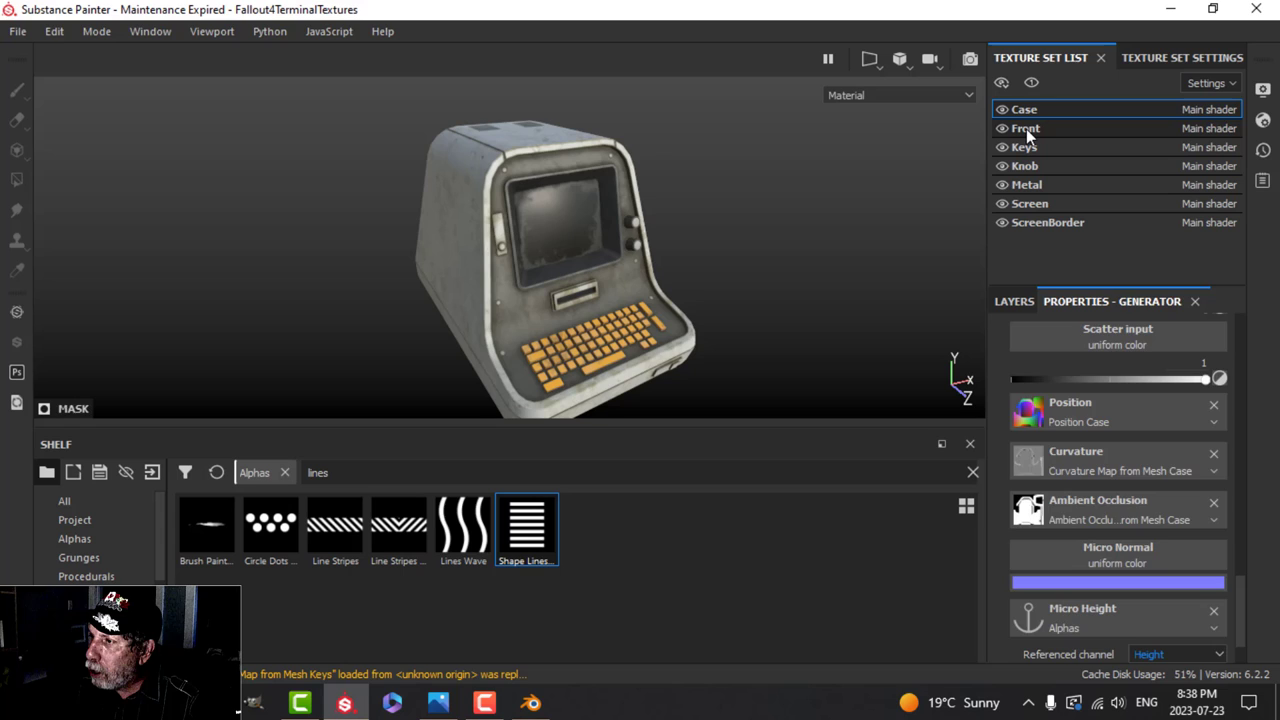
Add a paint layer named Alphas to the Front texture set and place it between the edges and Plastic Grainy layers.
left_click(1026, 129)
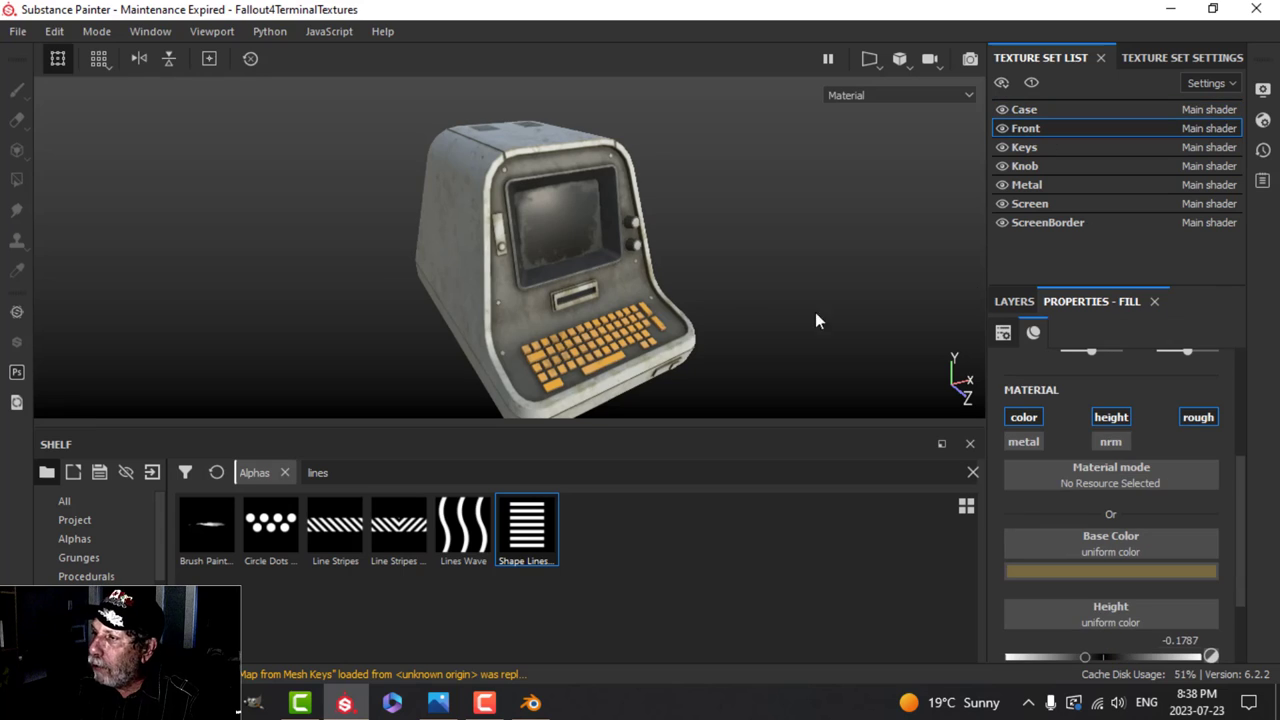
left_click_drag(787, 295, 815, 329, "alt")
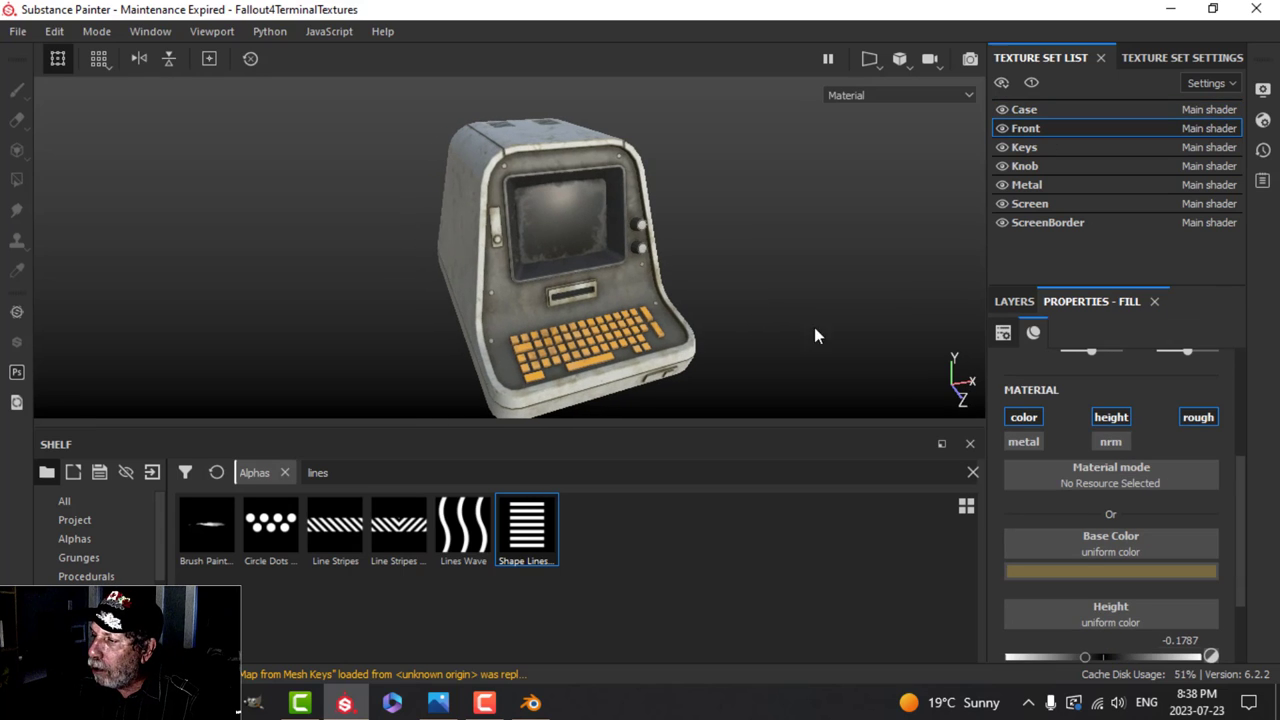
left_click(1016, 302)
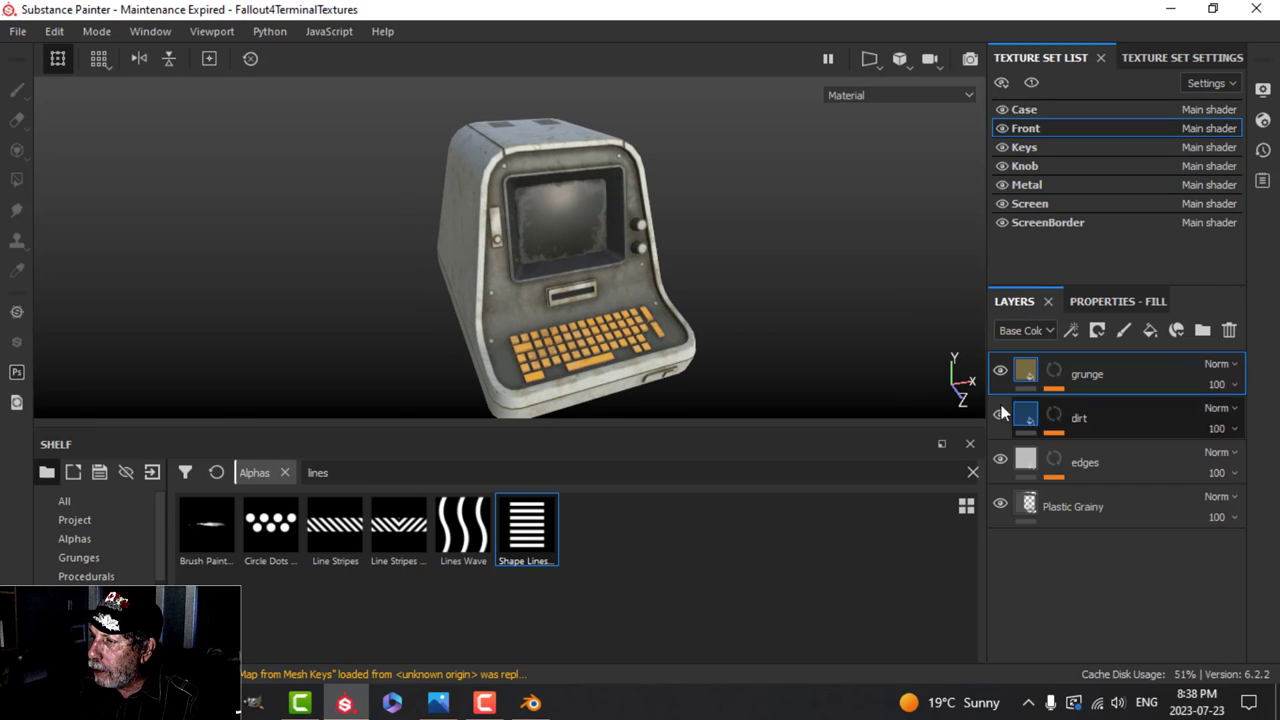
left_click(1123, 330)
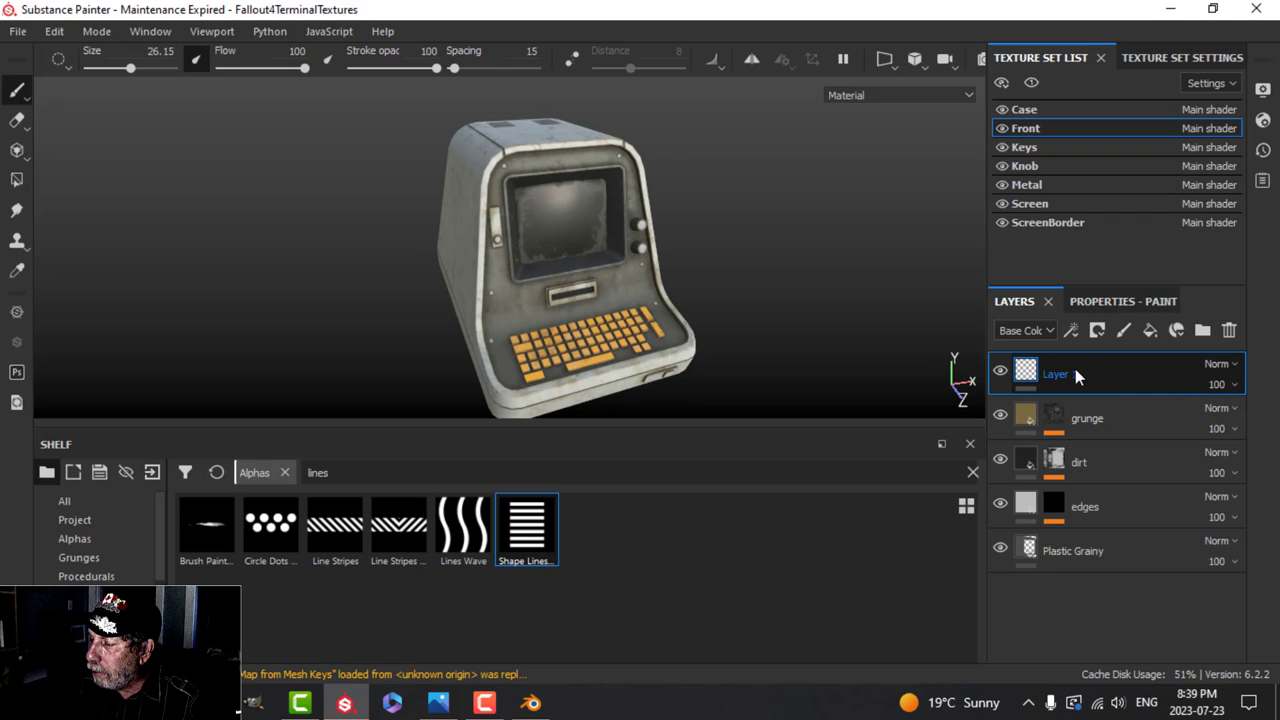
double_click(1075, 372)
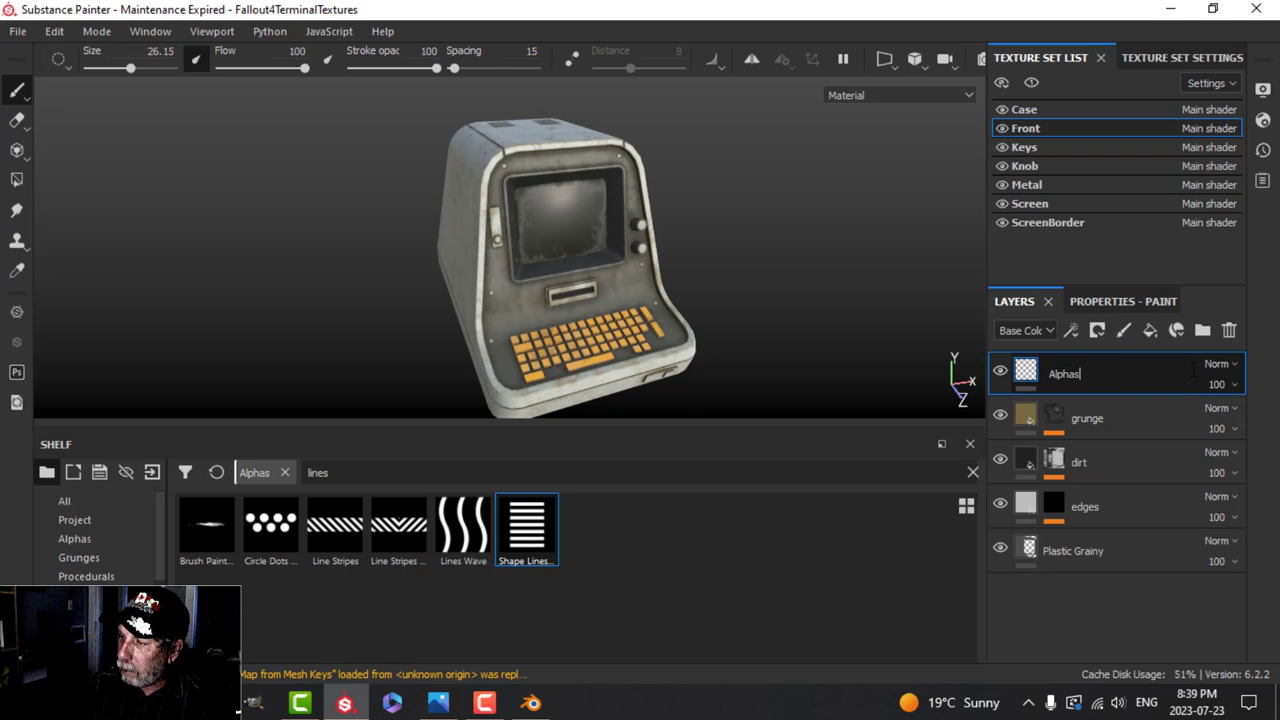
key("Return")
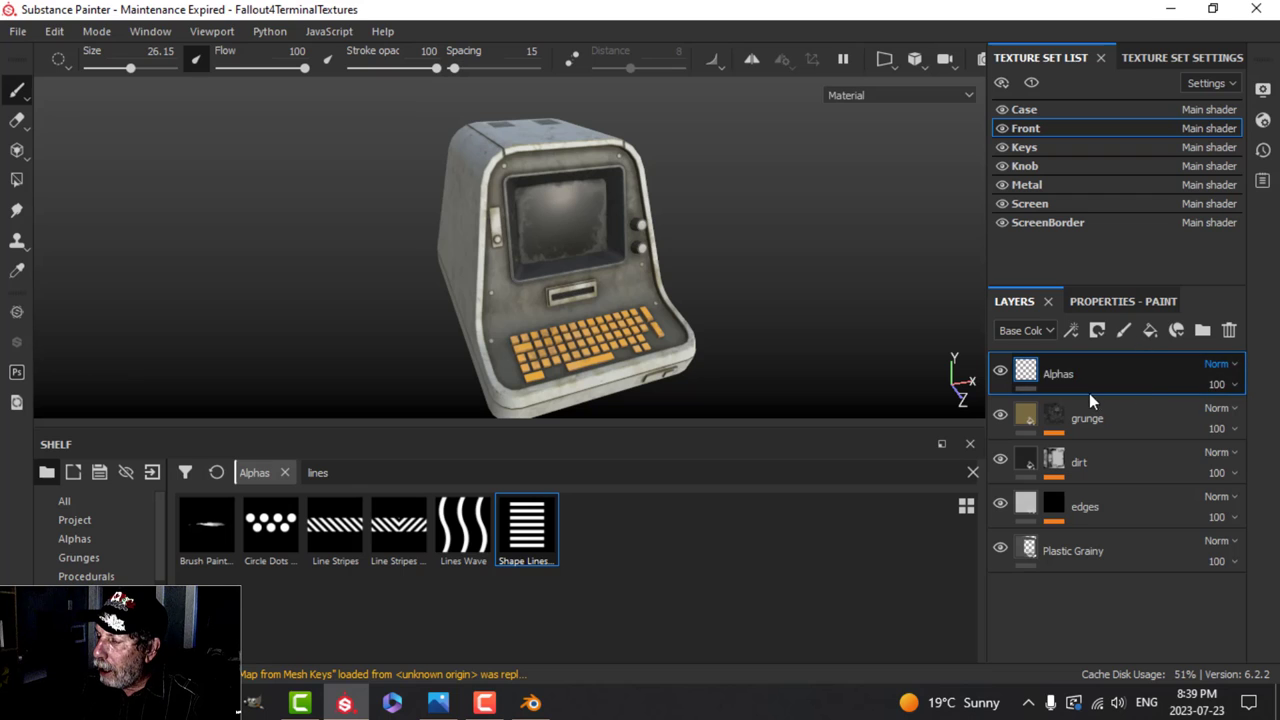
left_click_drag(1066, 376, 1073, 516)
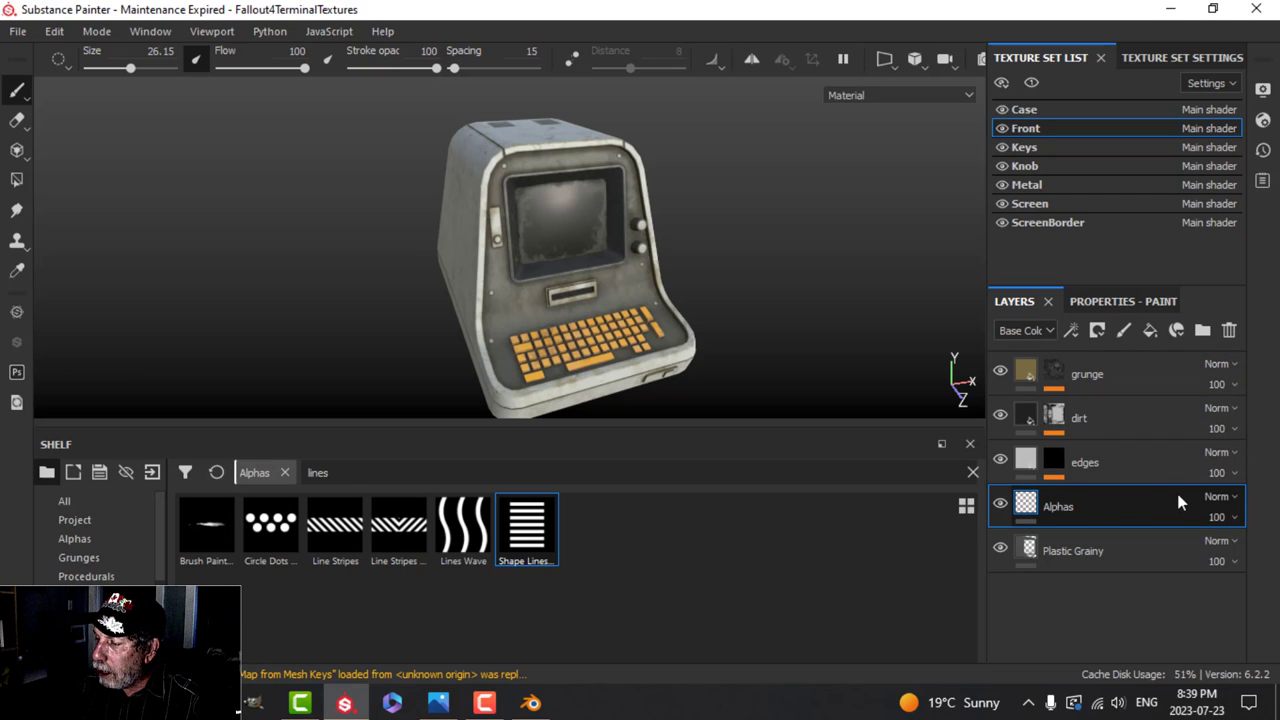
Add a fill layer named AnchorPoints above the Alphas layer and give it an anchor point.
left_click(1151, 330)
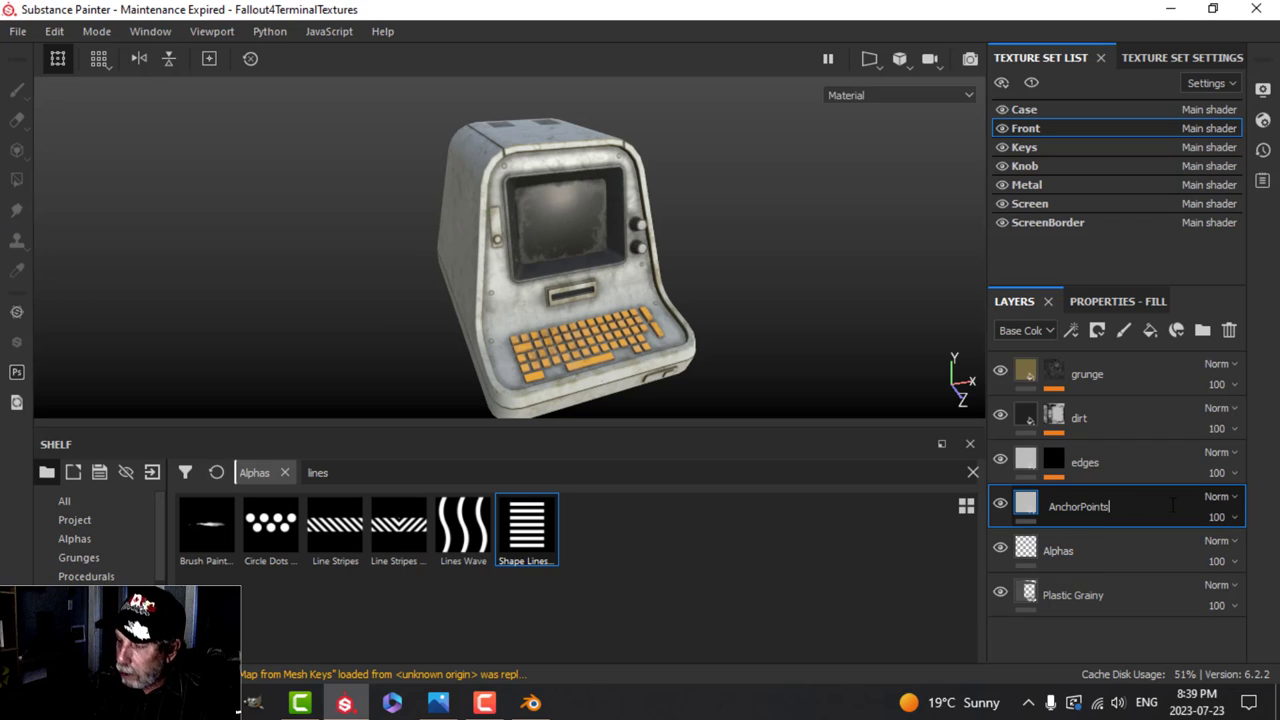
key("Return")
left_click(1079, 332)
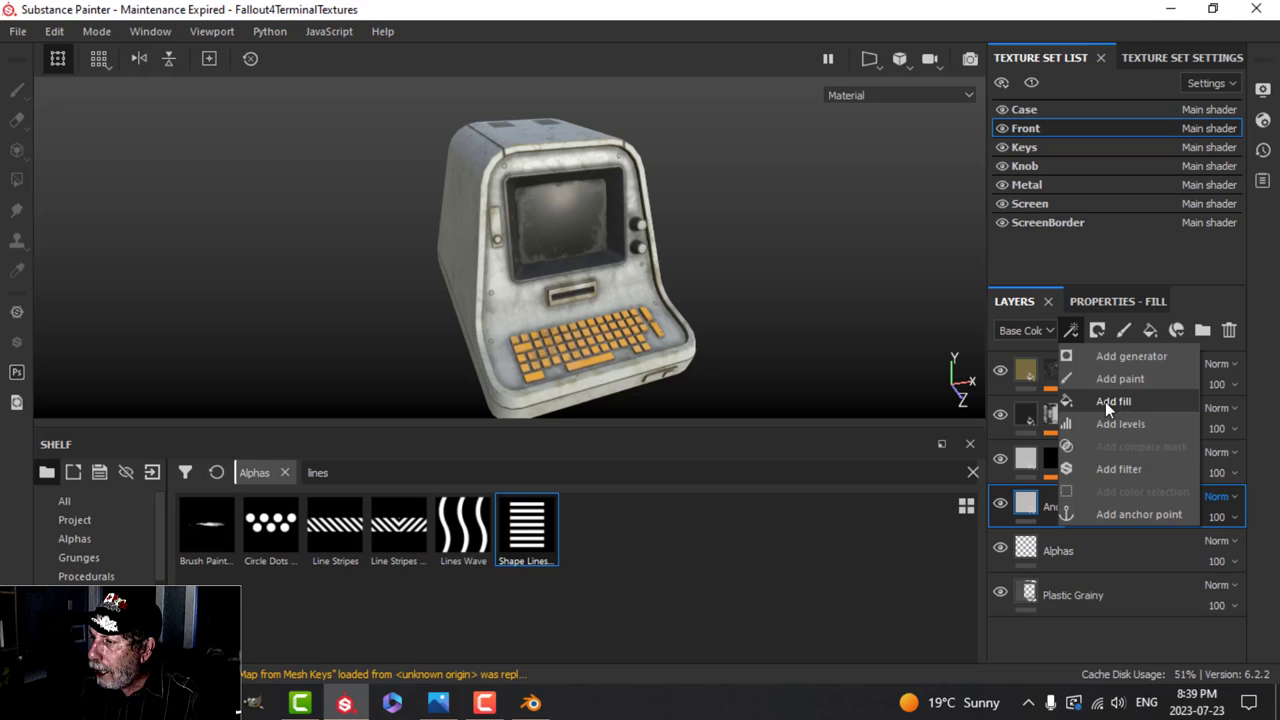
left_click(1141, 514)
Add a black mask to the AnchorPoints layer and set the layer's Height channel blending to Passthrough.
left_click(1097, 330)
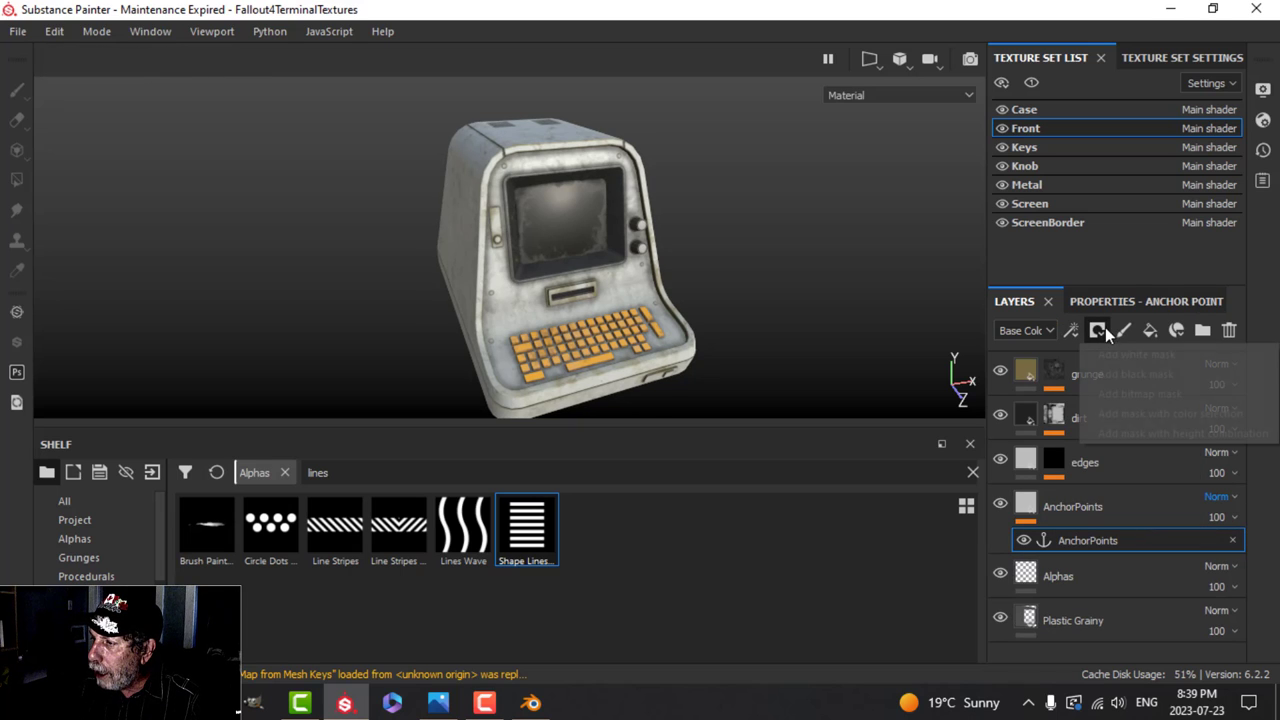
left_click(1060, 496)
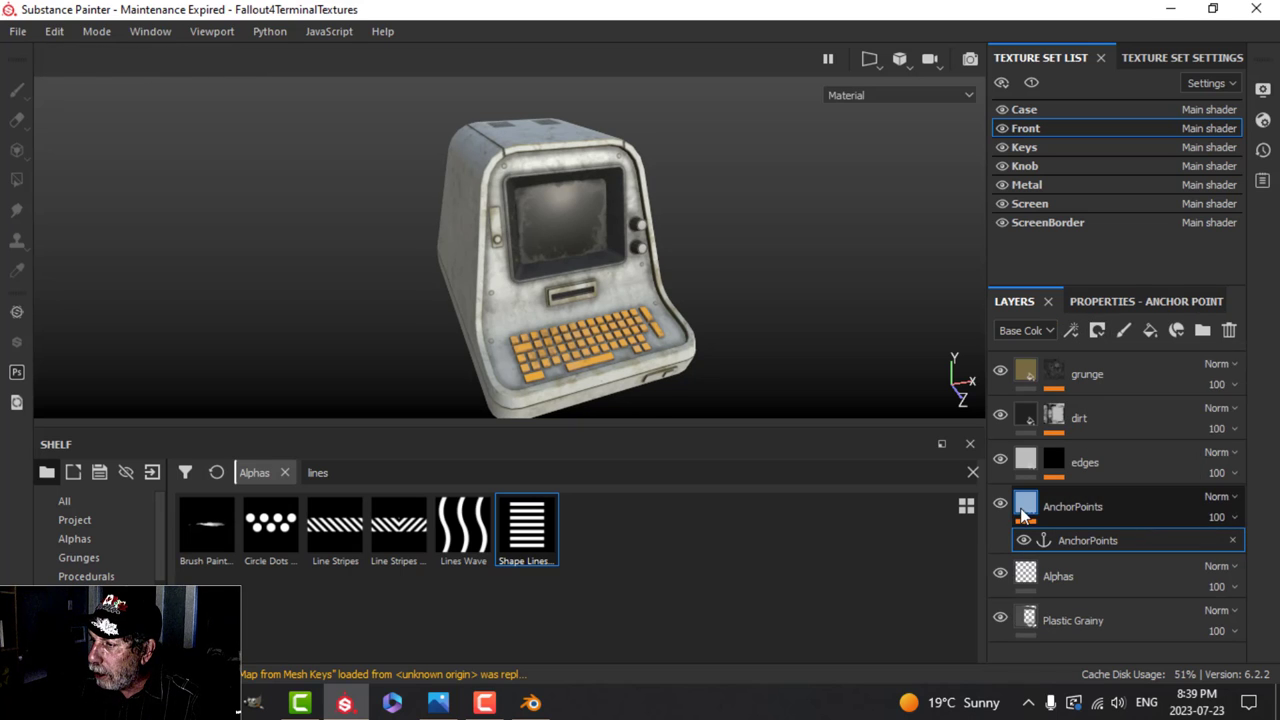
left_click(1102, 338)
left_click(1124, 375)
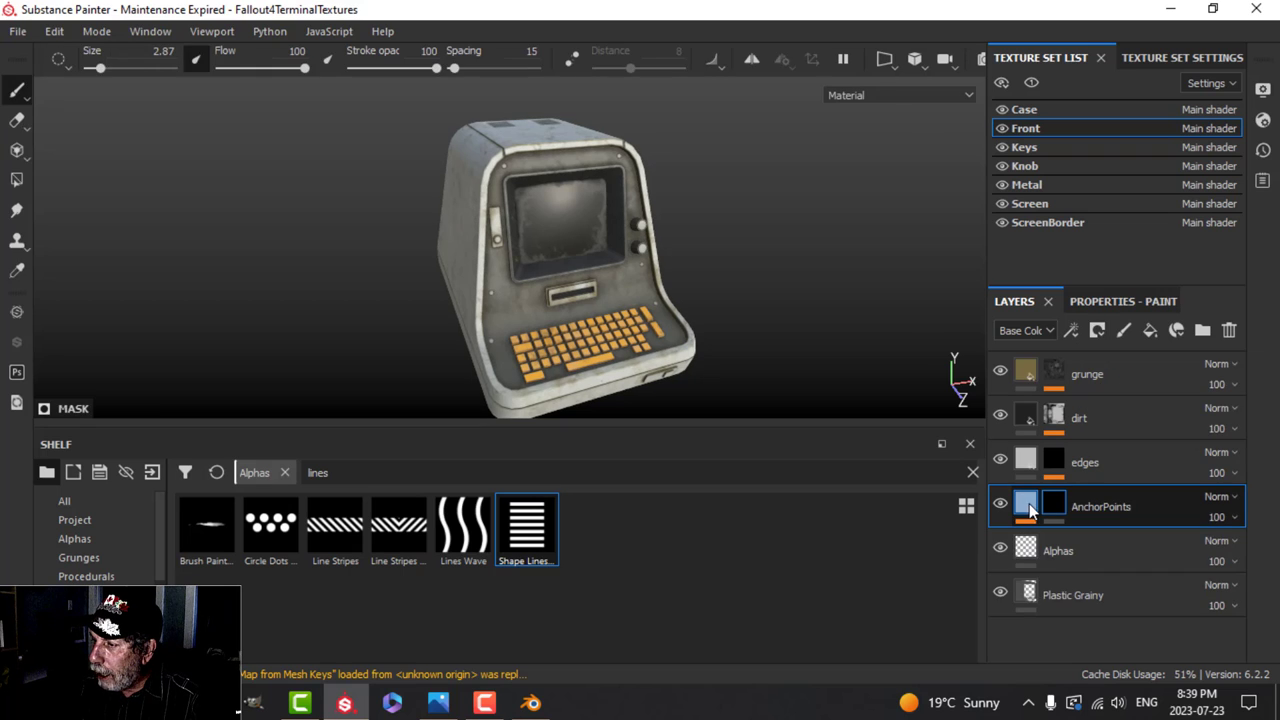
left_click(1040, 332)
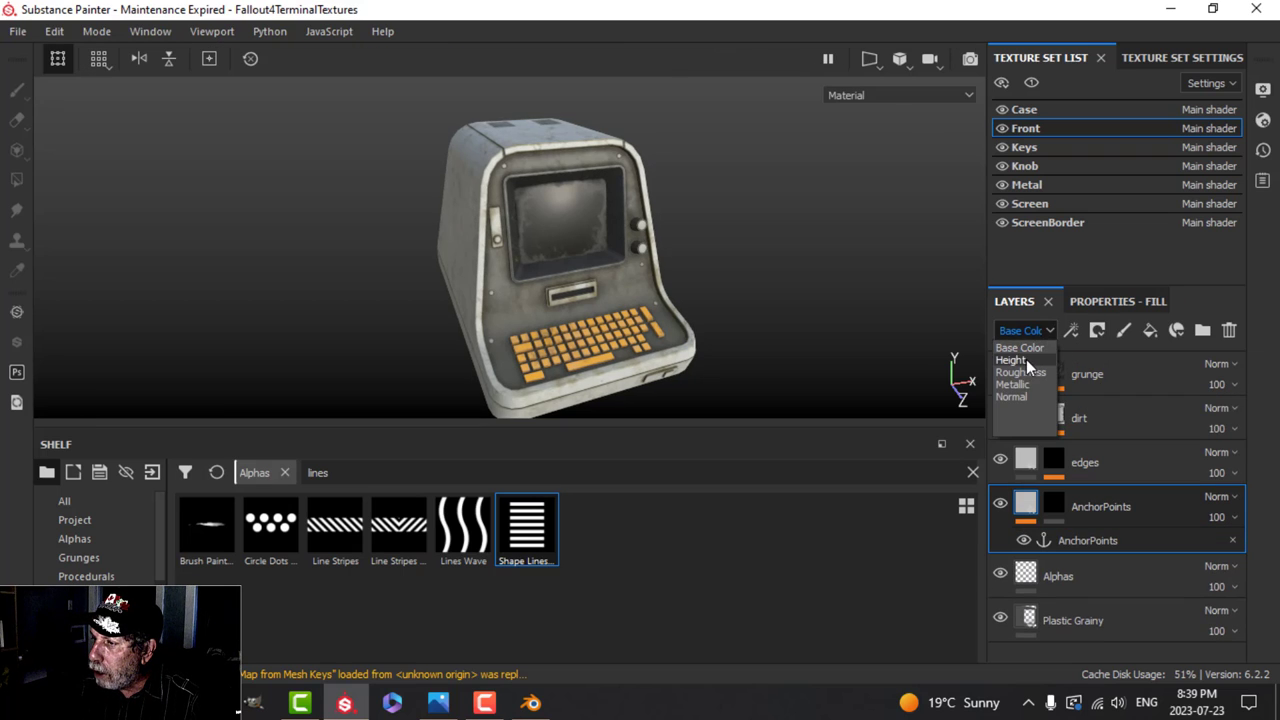
left_click(1026, 360)
left_click(1225, 496)
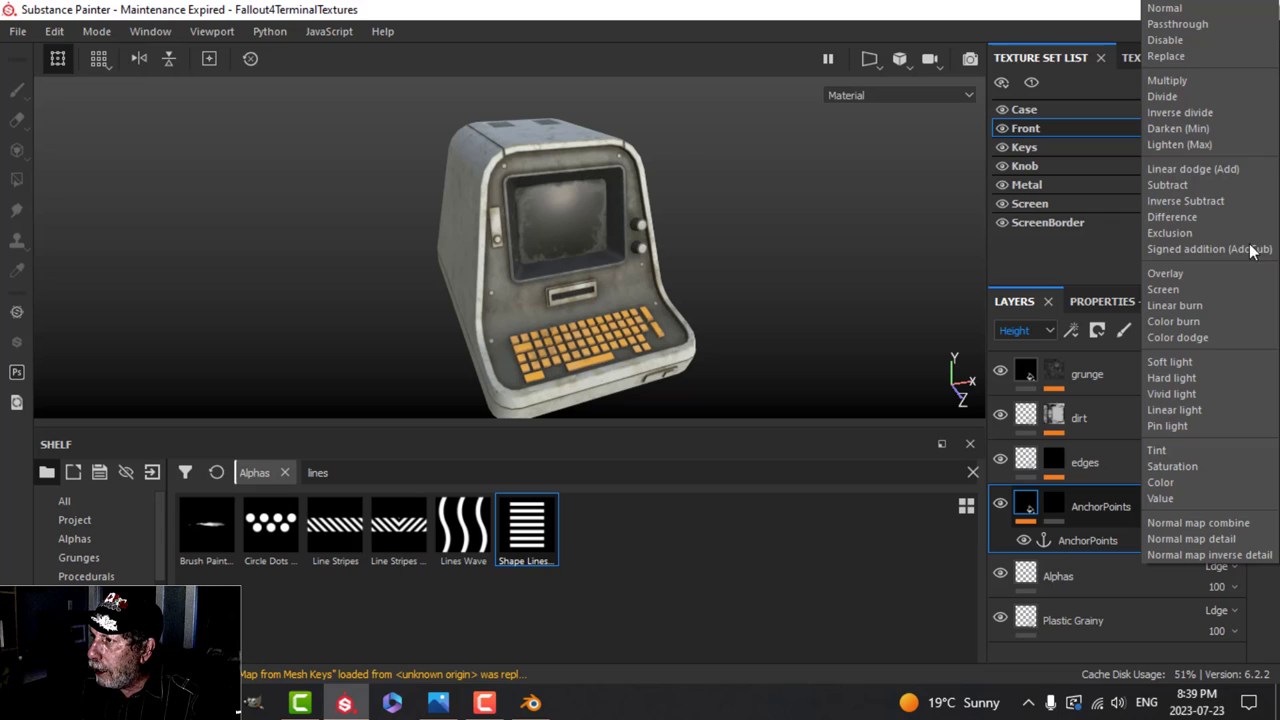
left_click(1231, 25)
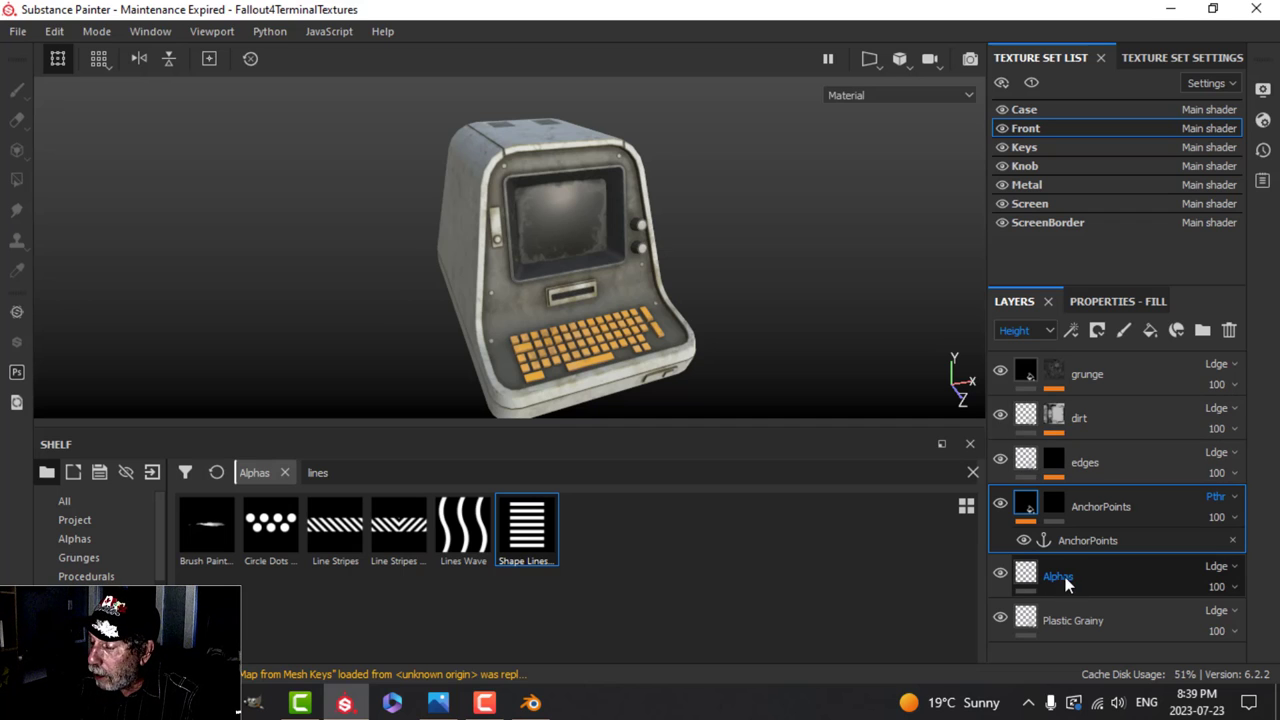
Enable Micro Height in the Micro Details of the metal edge generator on the Front's edges mask.
left_click(1054, 462)
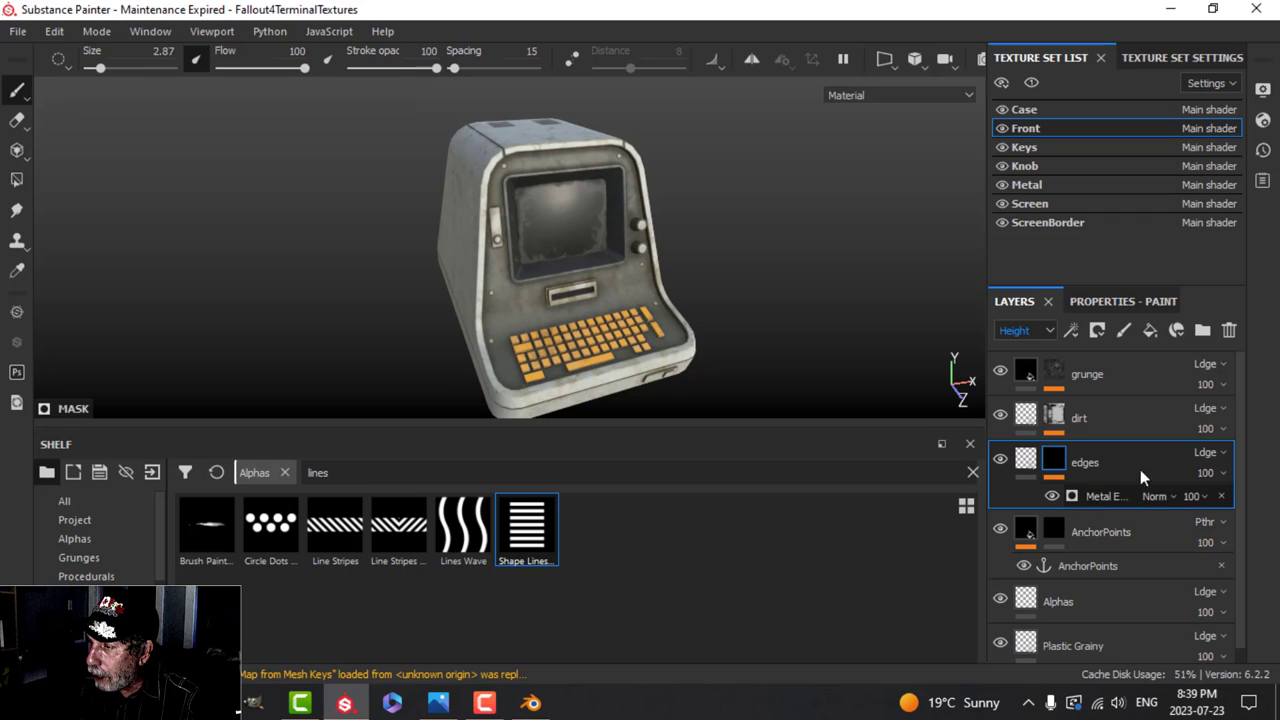
left_click(1105, 496)
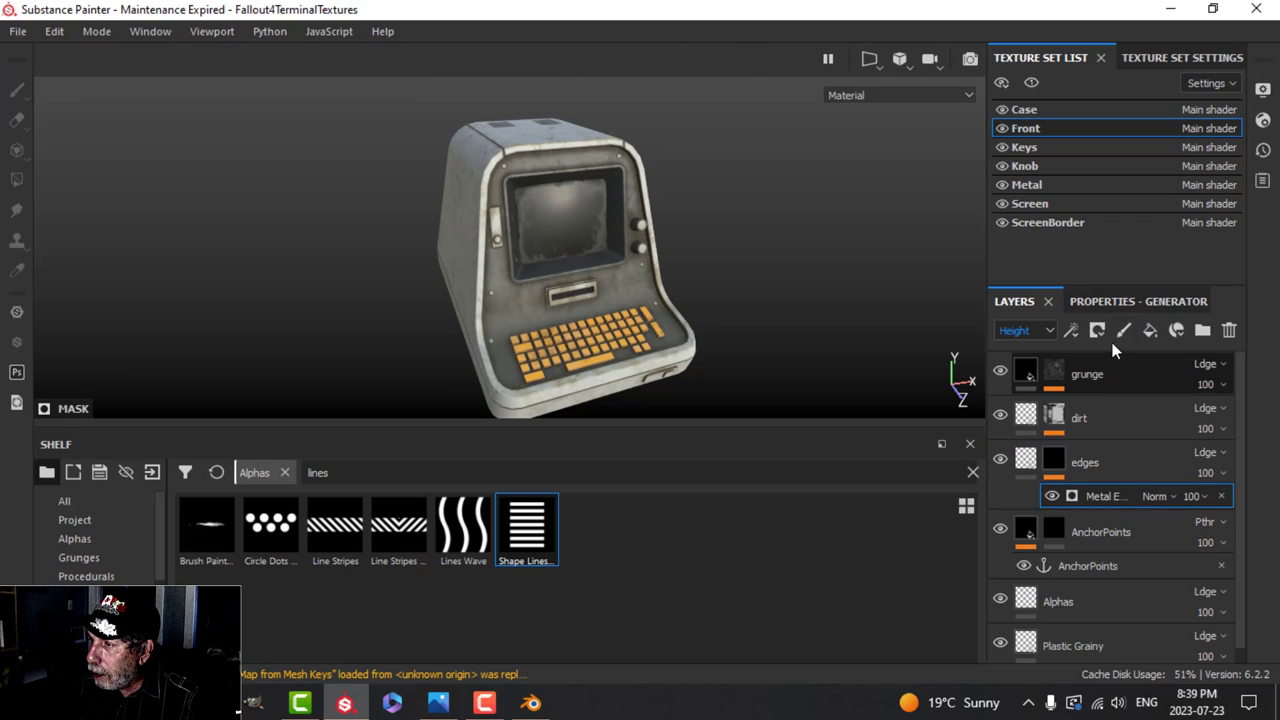
left_click(1120, 301)
scroll(1083, 512, "up", 5)
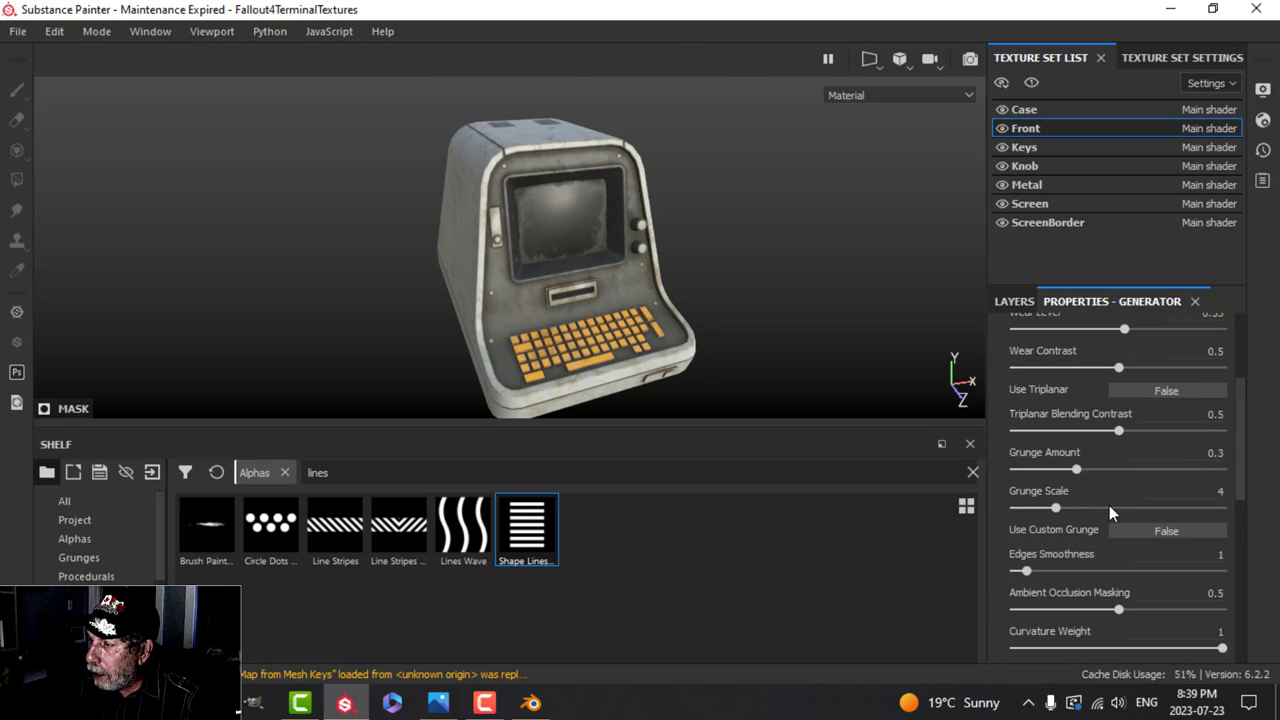
scroll(1093, 504, "down", 2)
left_click(1016, 507)
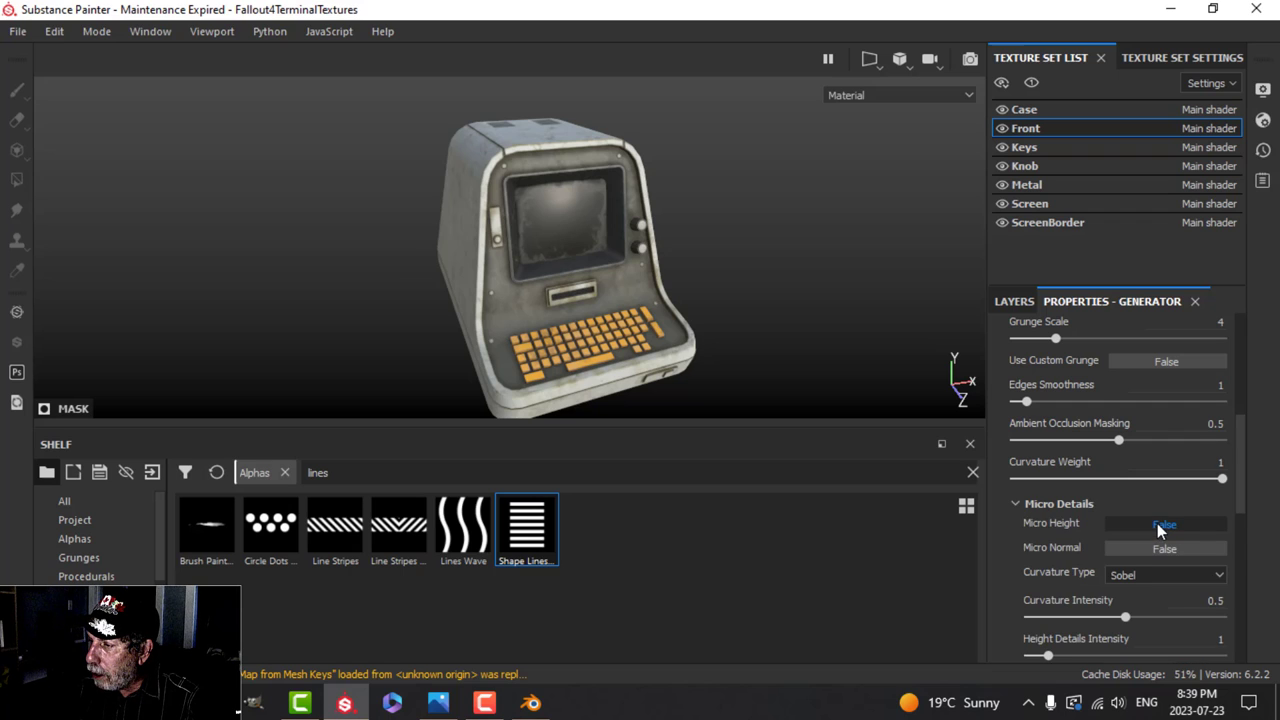
left_click(1157, 523)
Assign the AnchorPoints anchor to the edges generator's Micro Height input, with Height as the referenced channel.
scroll(1099, 557, "down", 5)
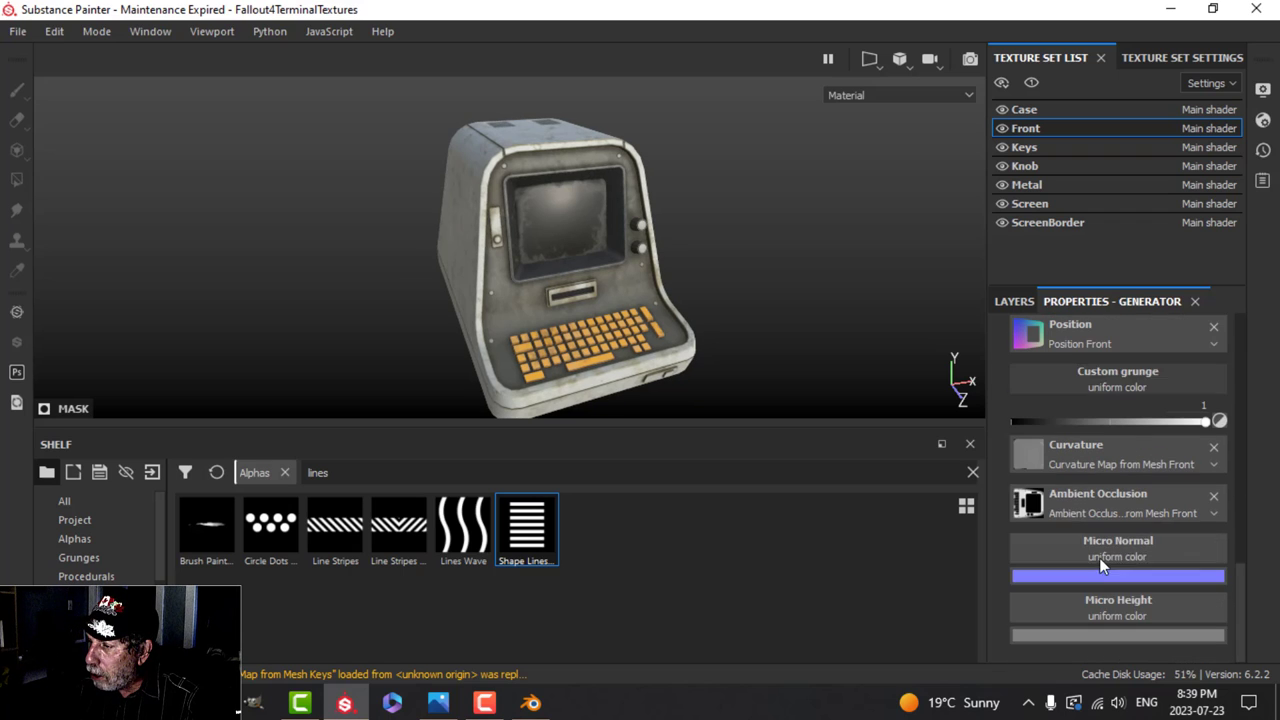
left_click(1107, 608)
left_click(1130, 342)
left_click(1088, 369)
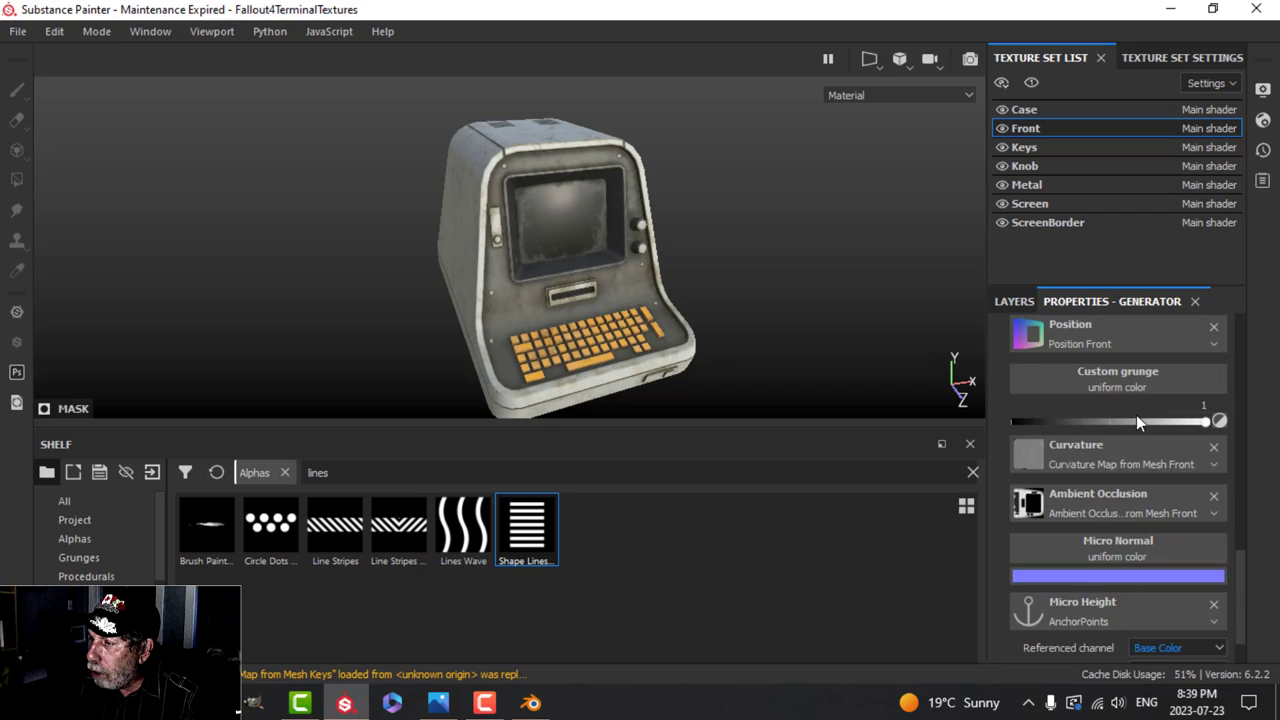
left_click(1168, 647)
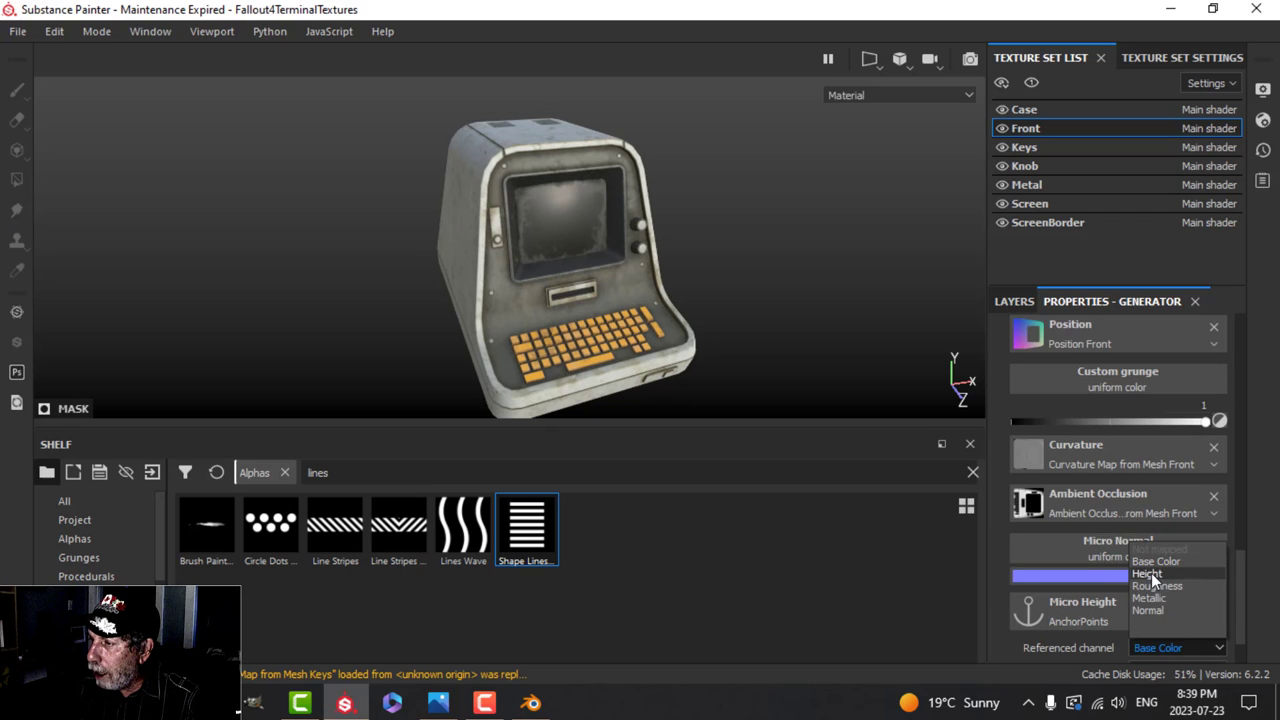
left_click(1151, 573)
Assign the AnchorPoints anchor to the Micro Height input of the dirt mask's Mask Builder generator, with Height as the referenced channel.
left_click(1014, 301)
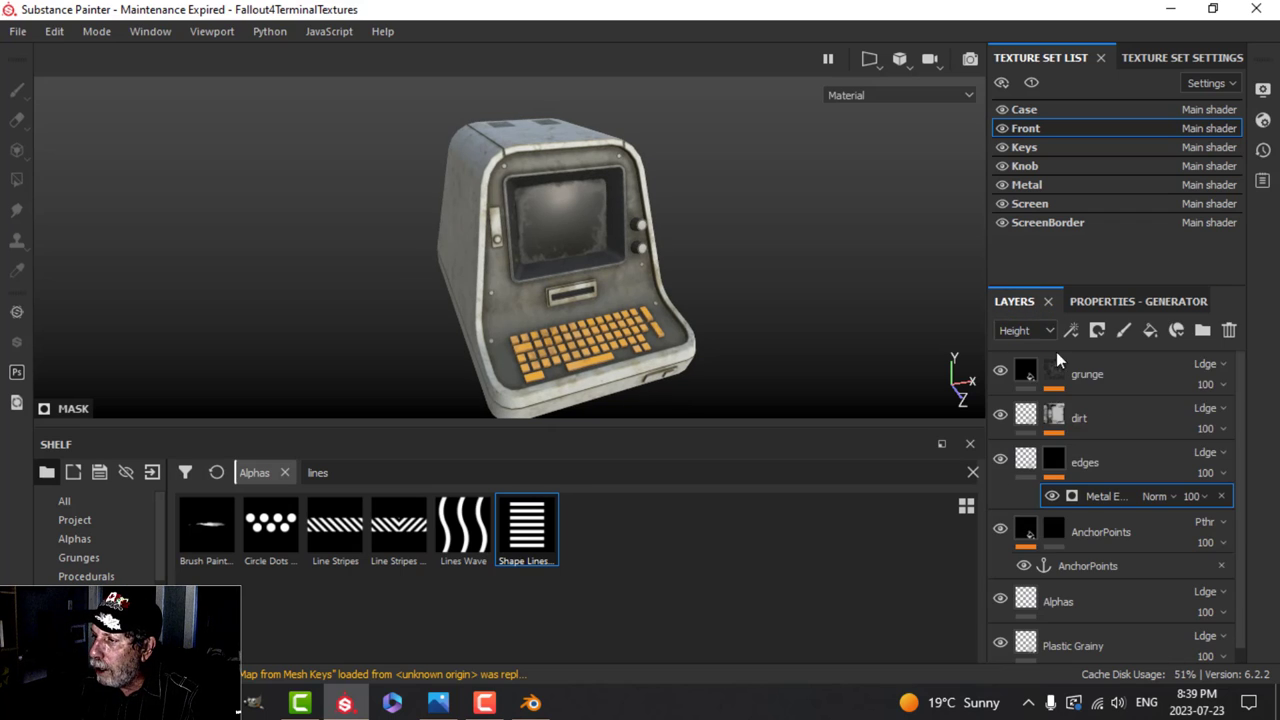
left_click(1054, 418)
left_click(1205, 450)
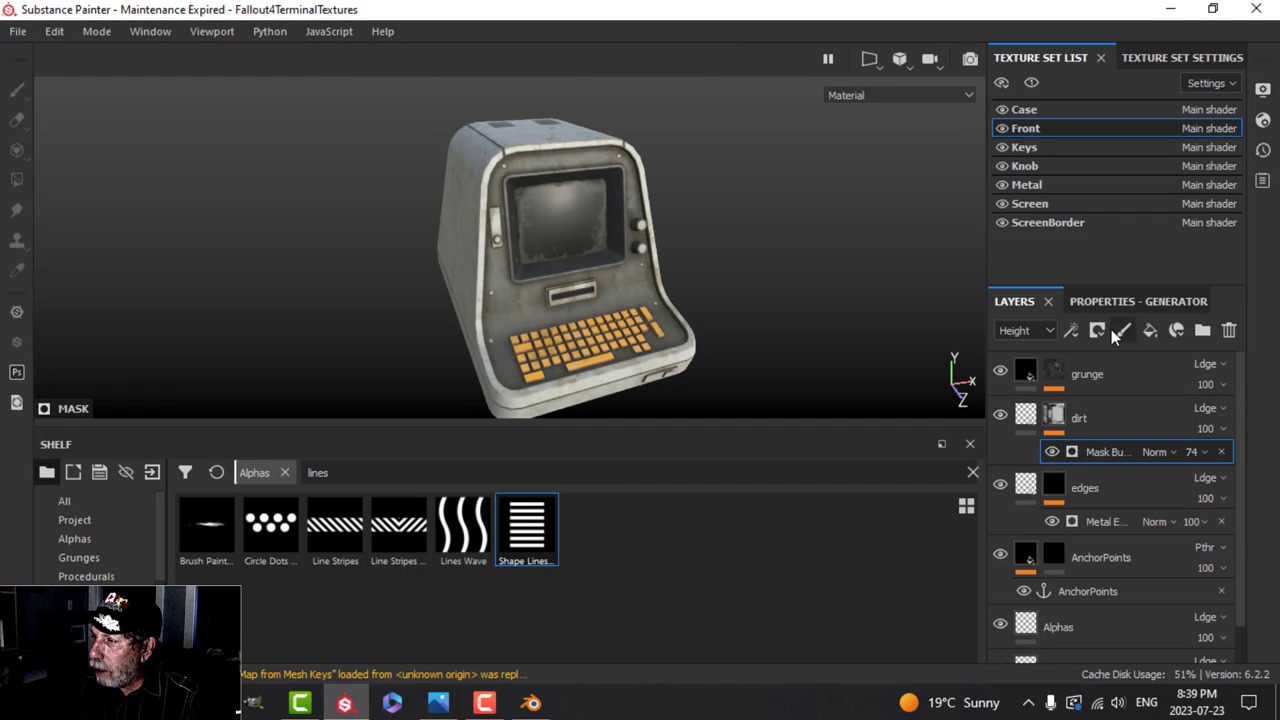
scroll(1100, 450, "up", 5)
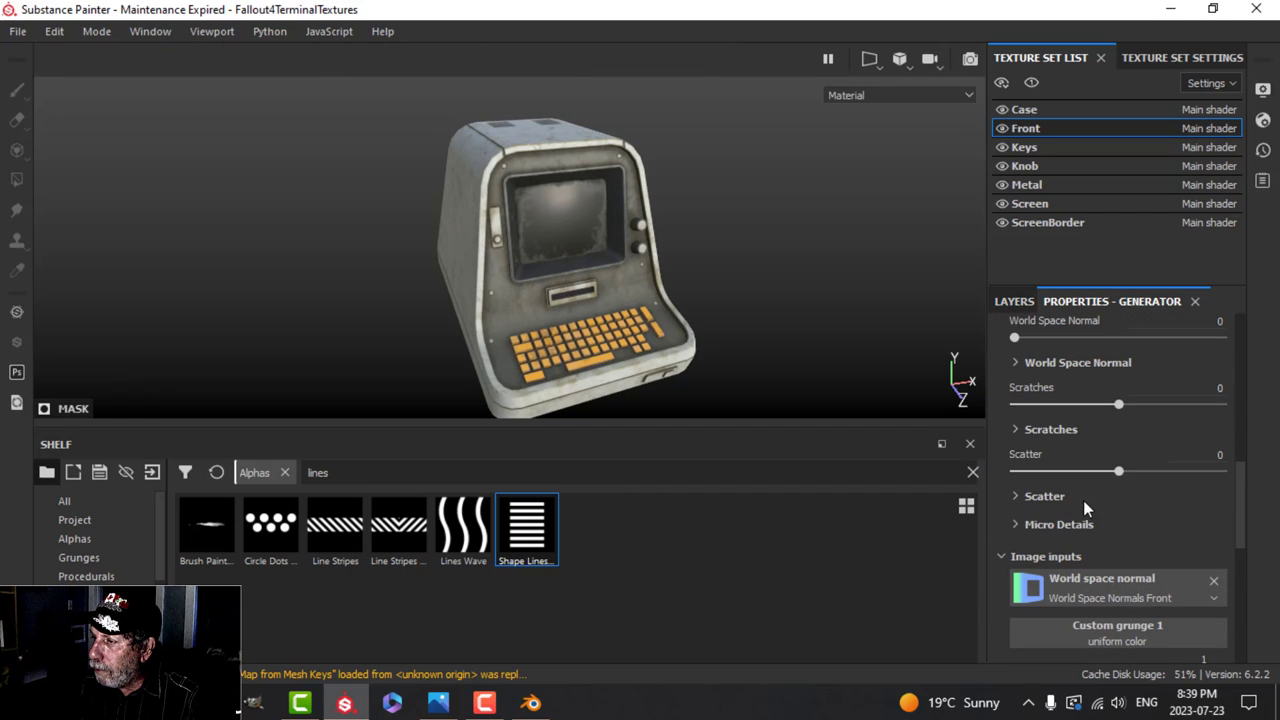
left_click(1015, 523)
scroll(1128, 578, "down", 6)
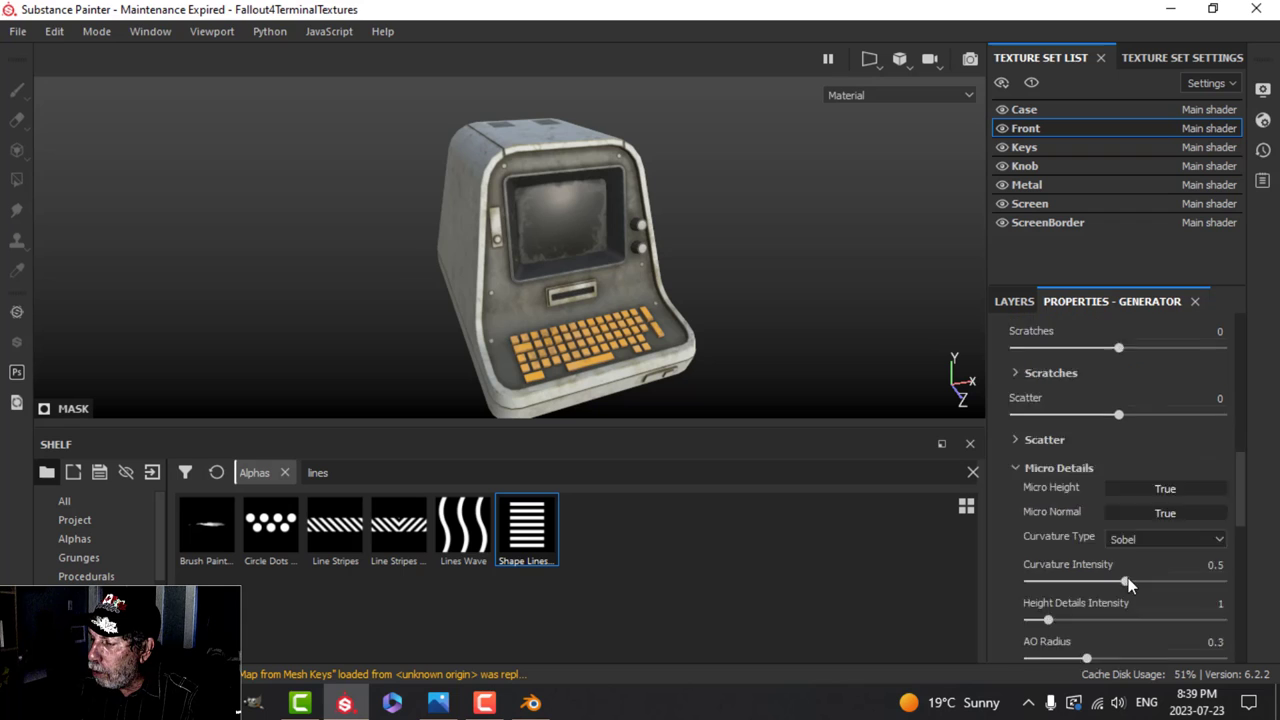
left_click(1127, 605)
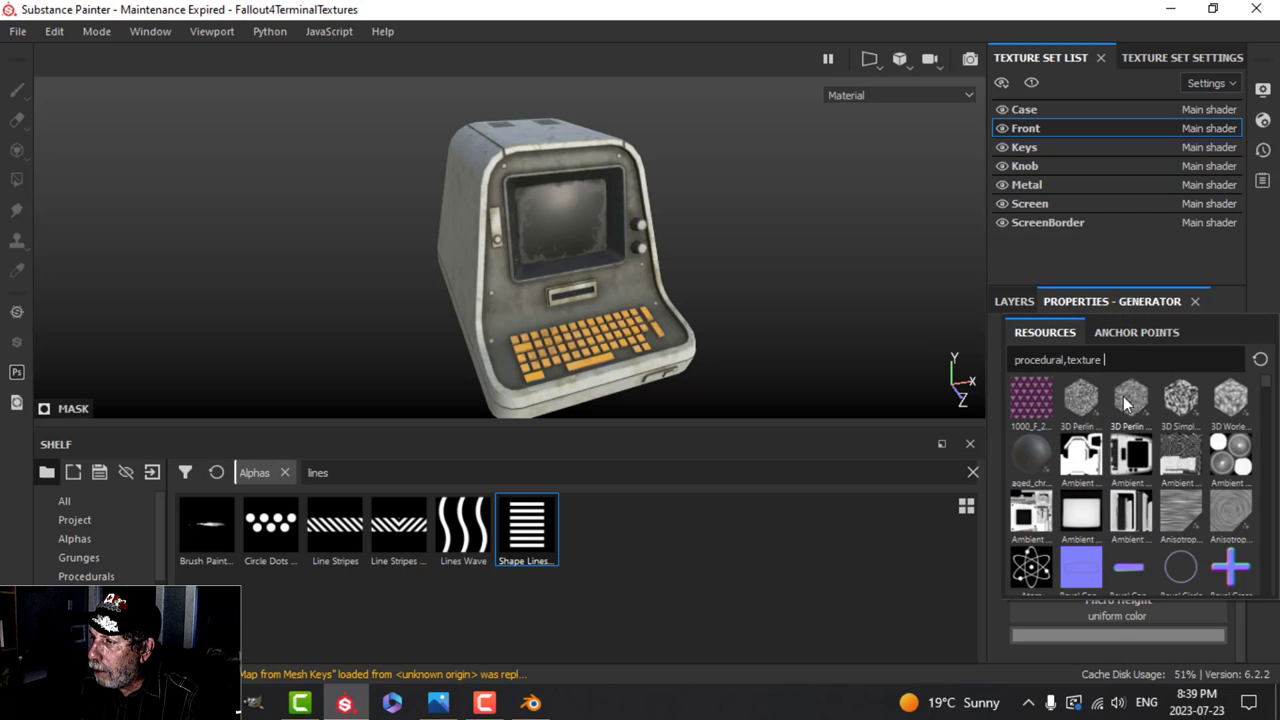
left_click(1135, 334)
left_click(1079, 366)
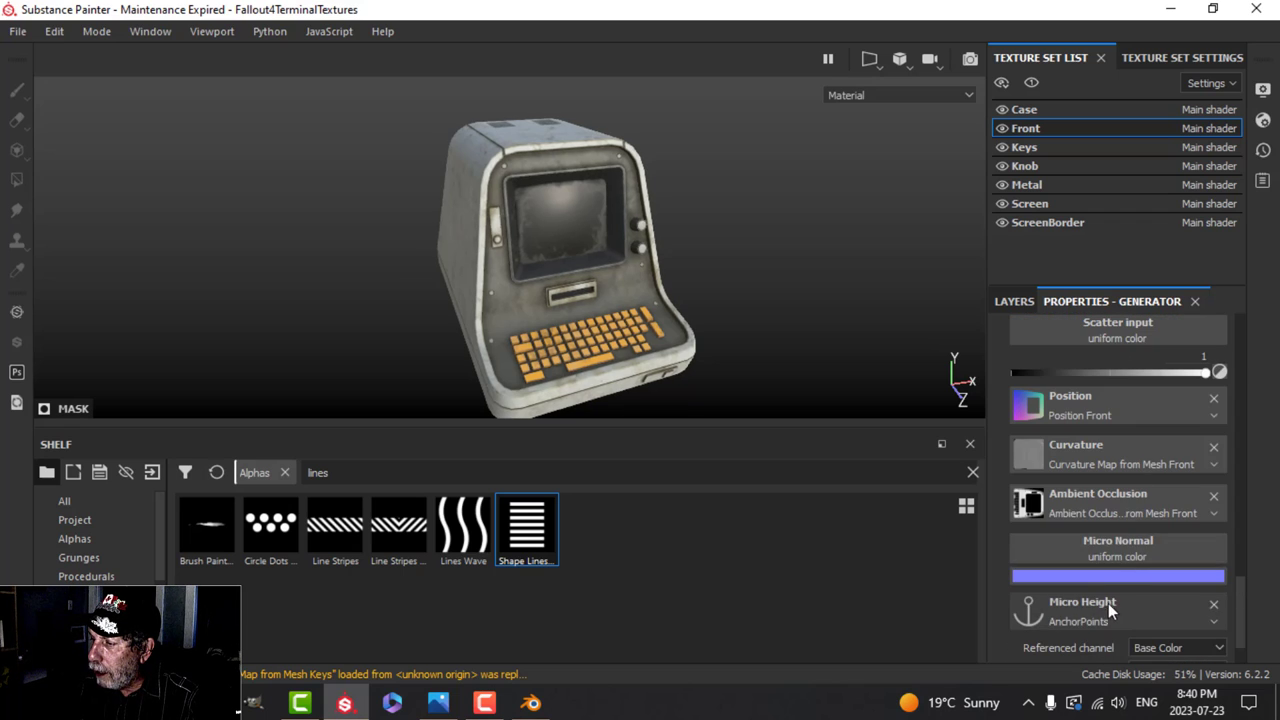
left_click(1163, 649)
left_click(1150, 574)
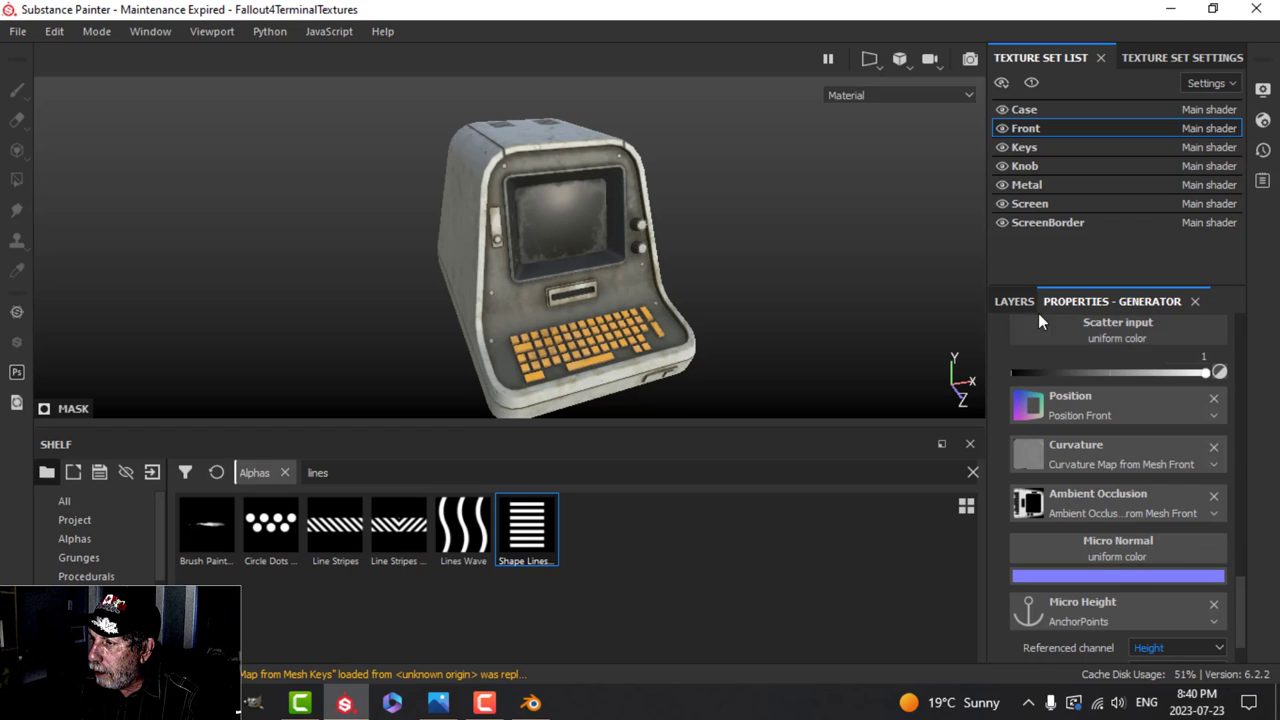
Turn on symmetry for painting on the Front's Alphas layer and view the terminal orthographically from the front.
left_click(1035, 305)
left_click(1050, 627)
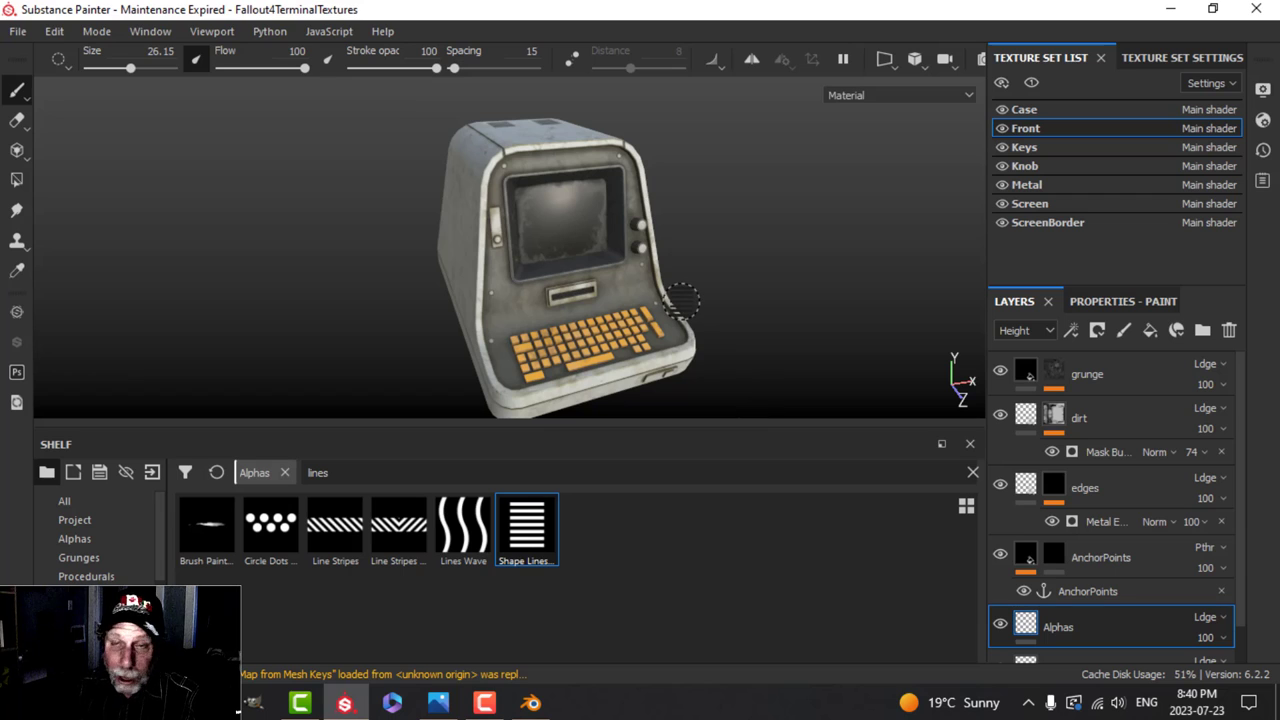
left_click_drag(676, 297, 741, 318, "alt")
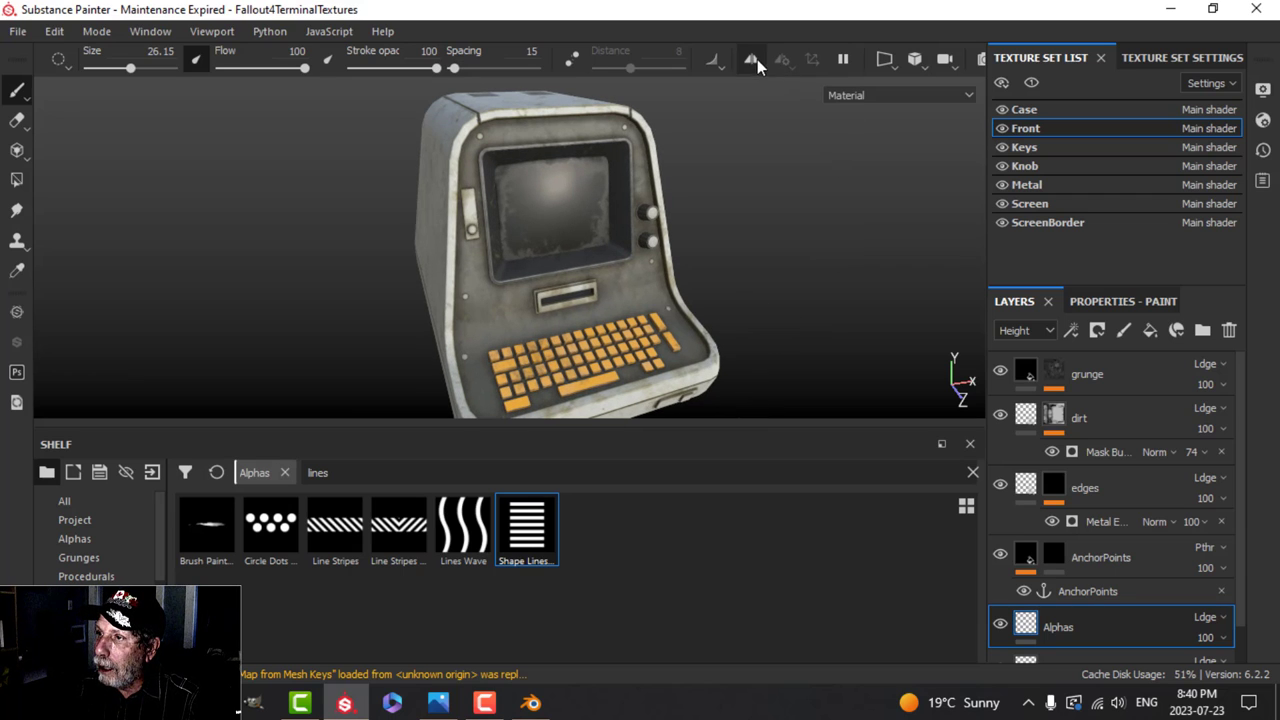
left_click(752, 59)
left_click(916, 60)
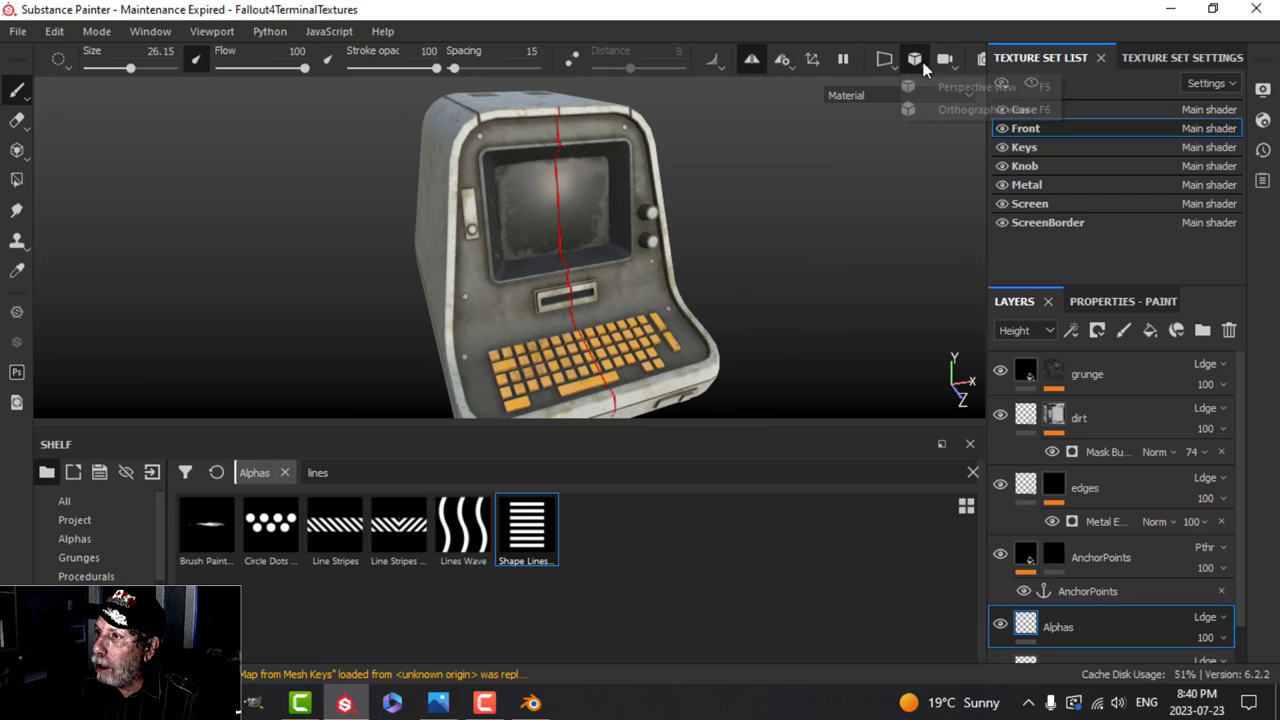
left_click(945, 112)
left_click_drag(797, 318, 760, 300, "alt+shift")
Reduce the brush size to about 18 and stamp a mirrored pair of slotted vents on both sides of the drive slot.
scroll(620, 350, "up", 3)
middle_click_drag(620, 338, 731, 274, "alt")
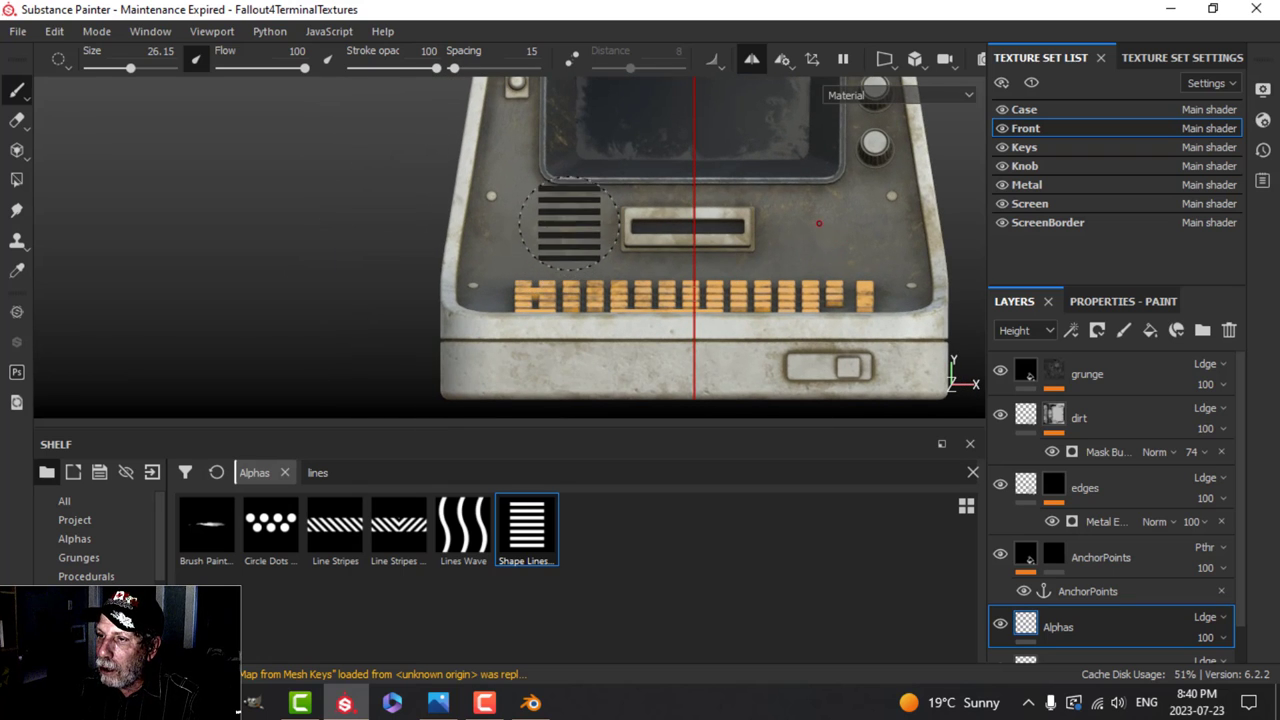
middle_click_drag(569, 224, 577, 294, "alt")
right_click_drag(590, 298, 545, 298, "ctrl")
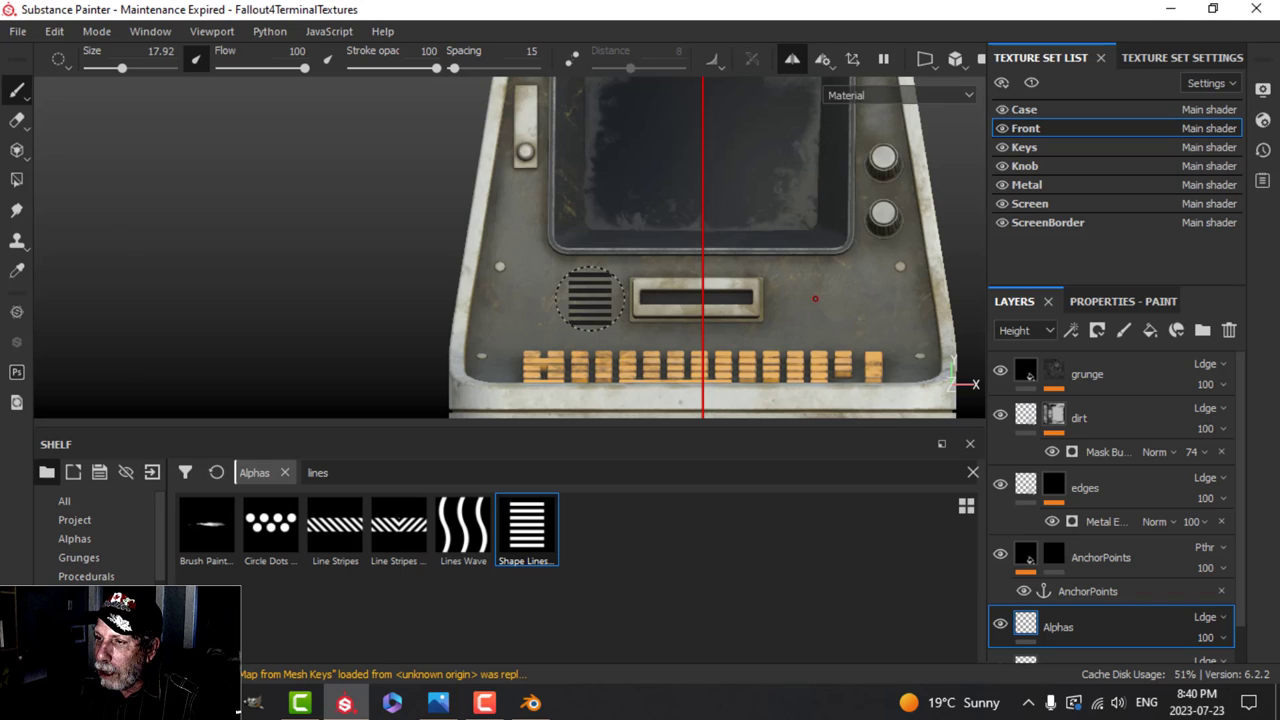
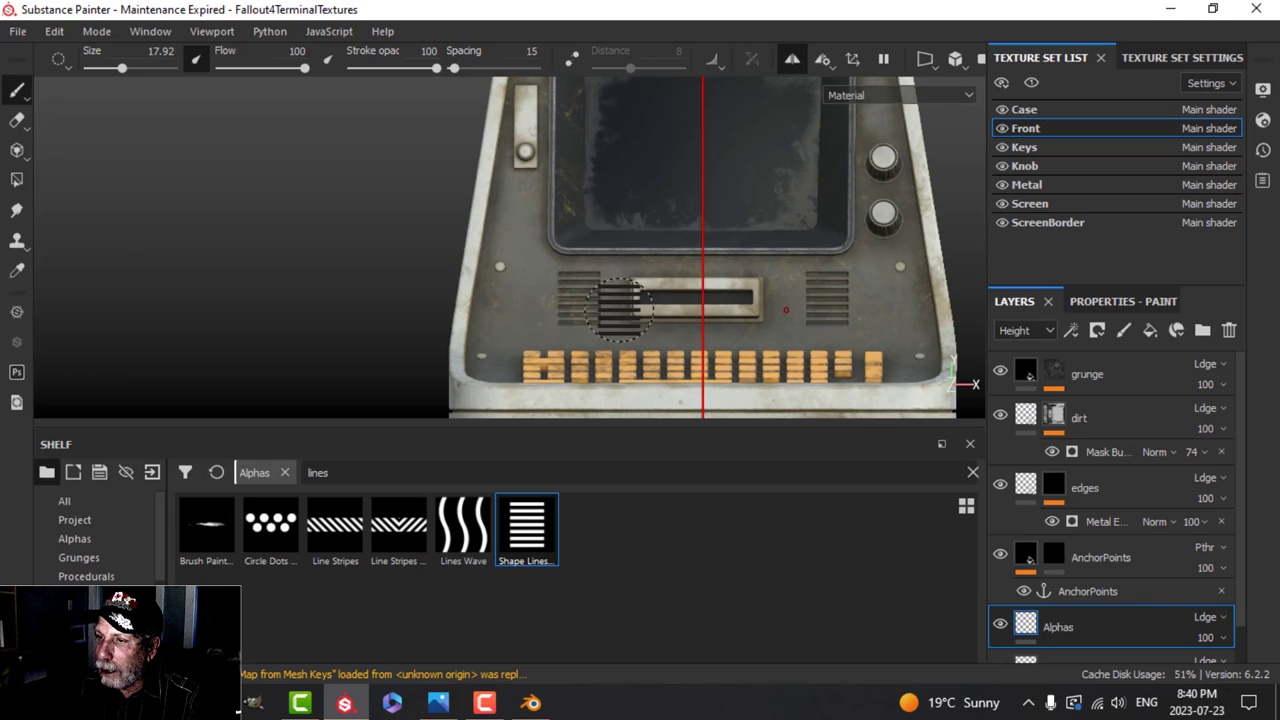
Try stamping the mirrored vents with only the height channel active, undo the stamp and re-enable the color channel.
mouse_move(645, 340)
left_mouse_down("alt")
mouse_move(620, 260)
mouse_move(674, 338)
left_mouse_up("alt")
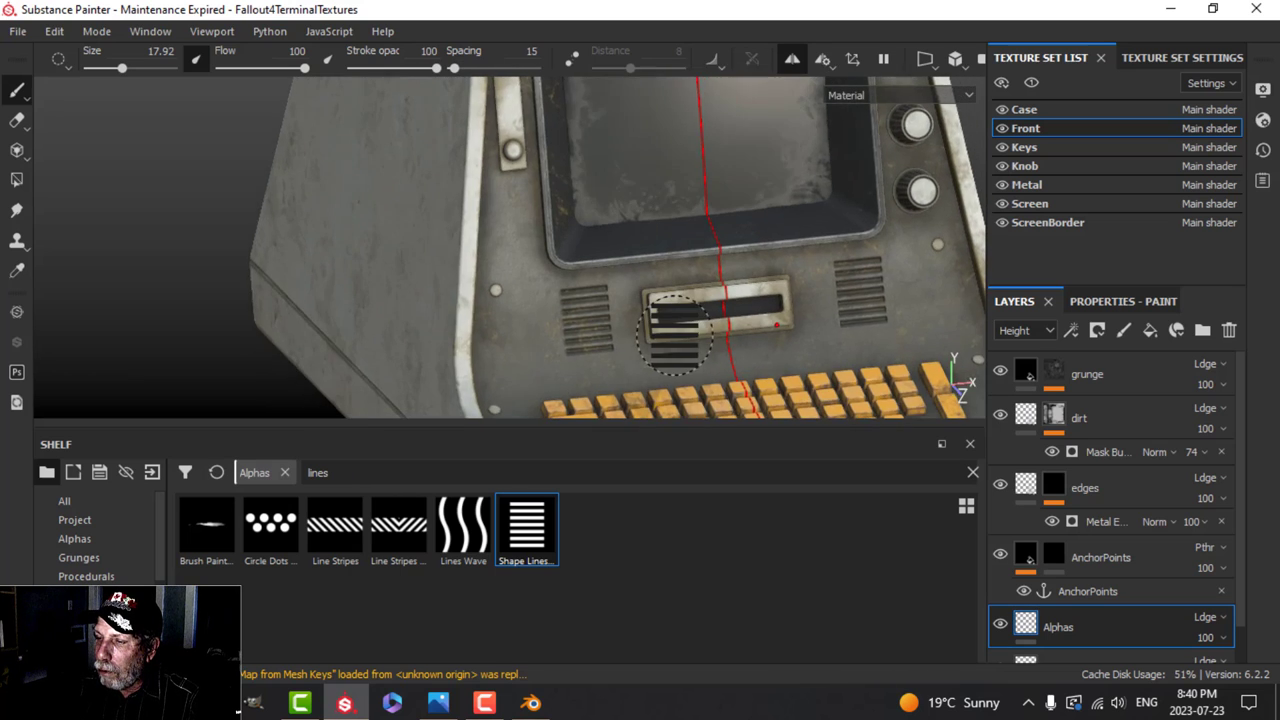
scroll(672, 338, "up", 3)
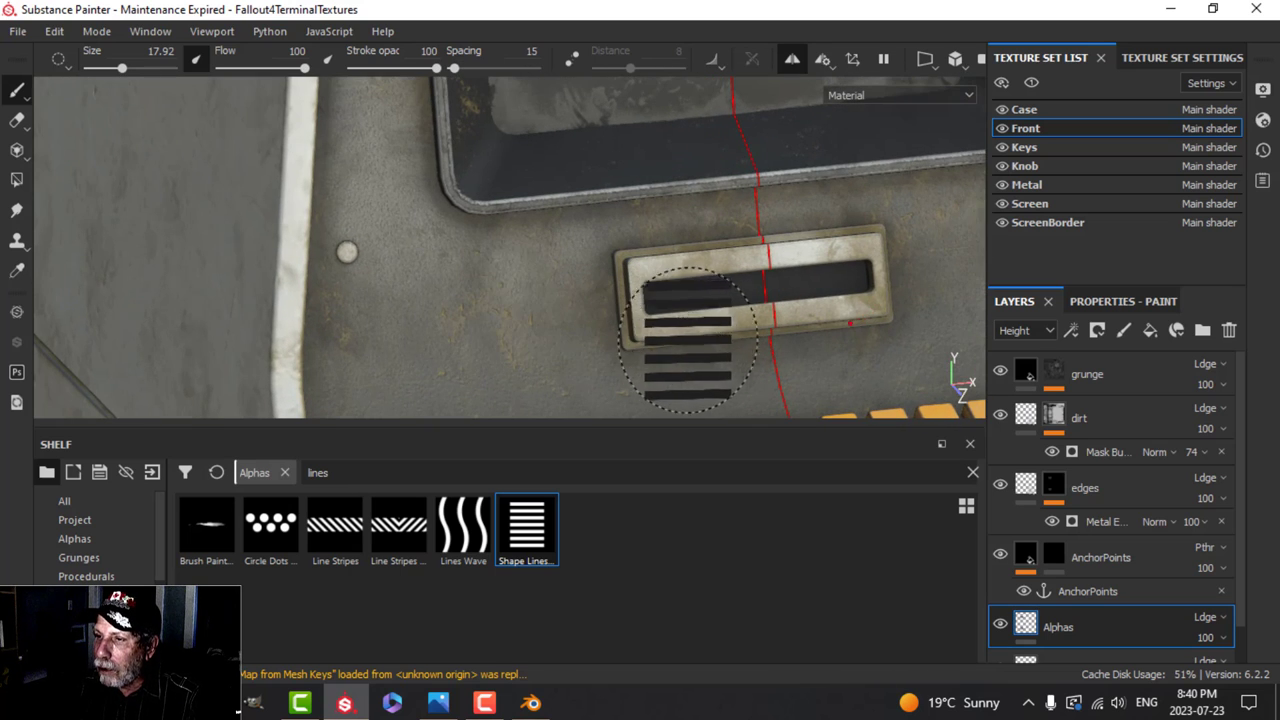
left_click(1115, 301)
left_click(1094, 453)
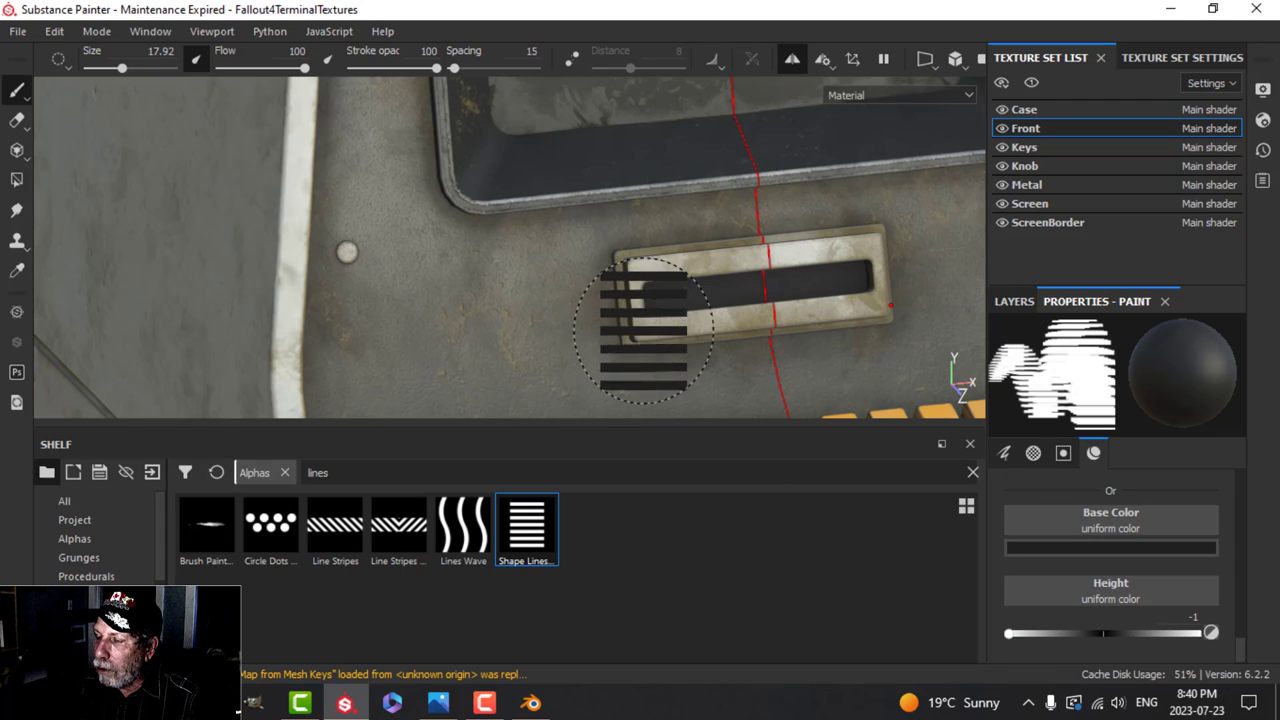
scroll(1100, 565, "up", 1)
scroll(1096, 546, "up", 1)
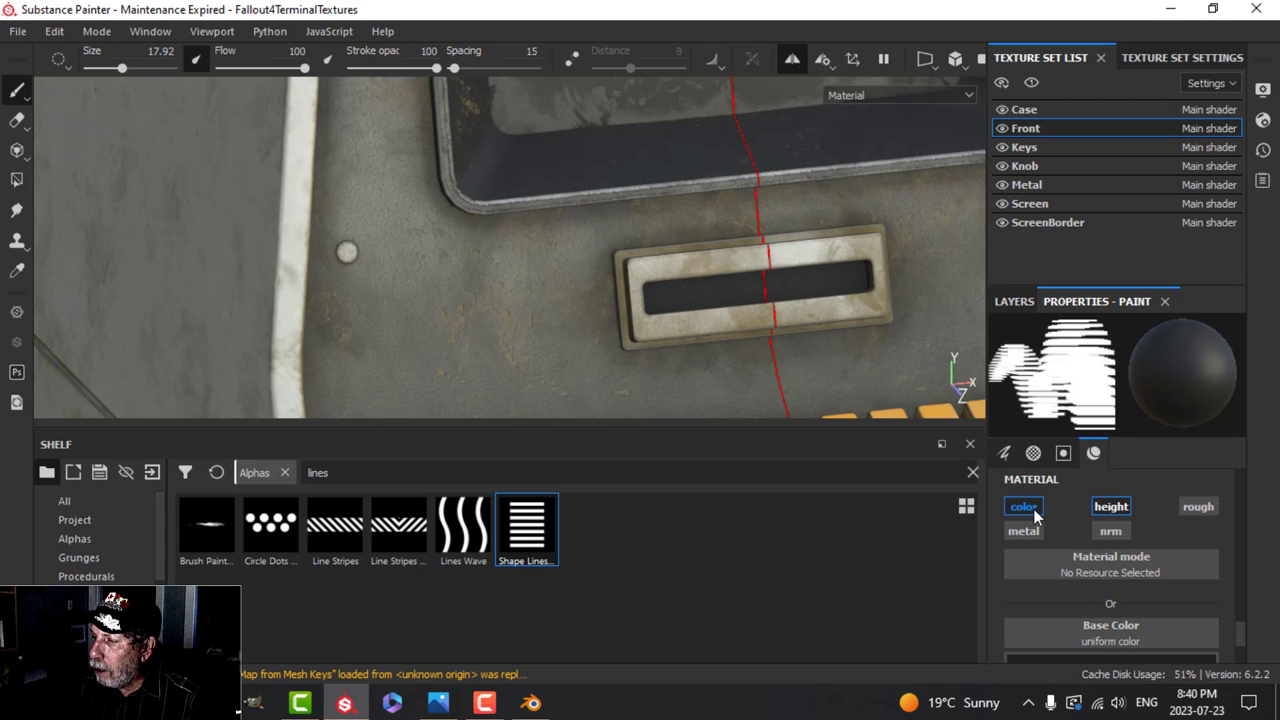
left_click(1110, 506)
left_click(503, 318)
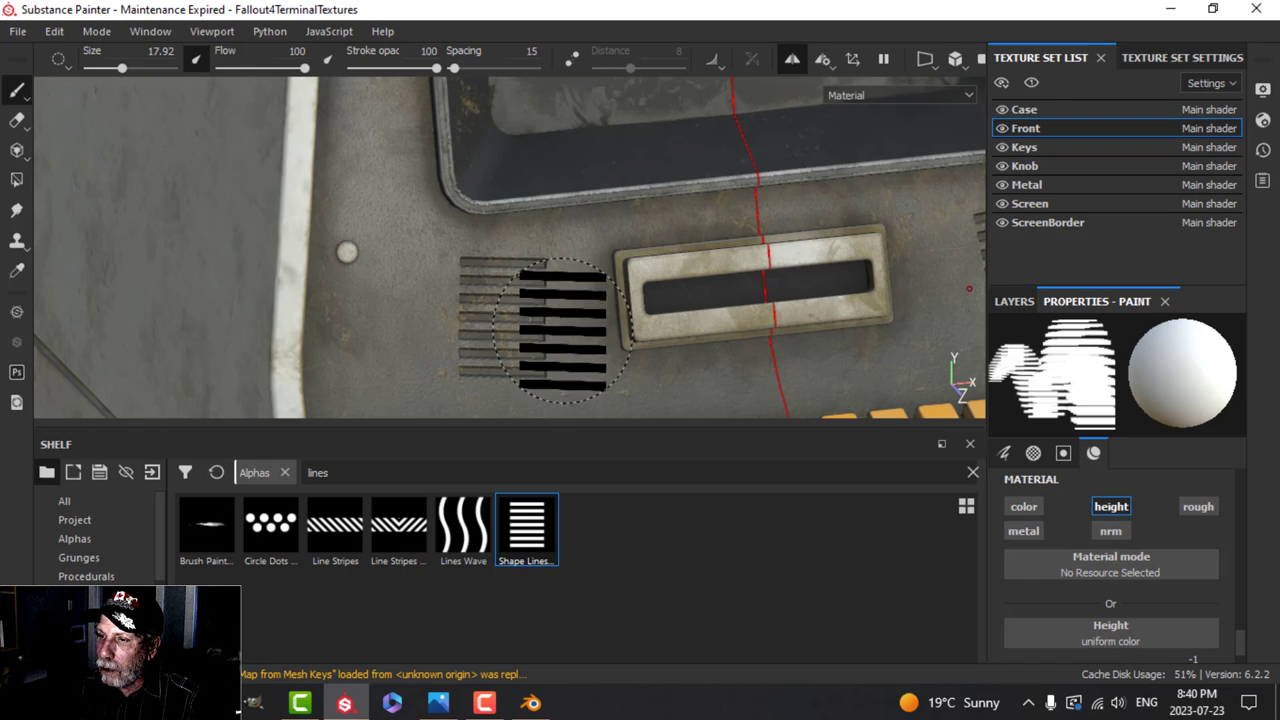
key("ctrl+z")
left_click(1024, 508)
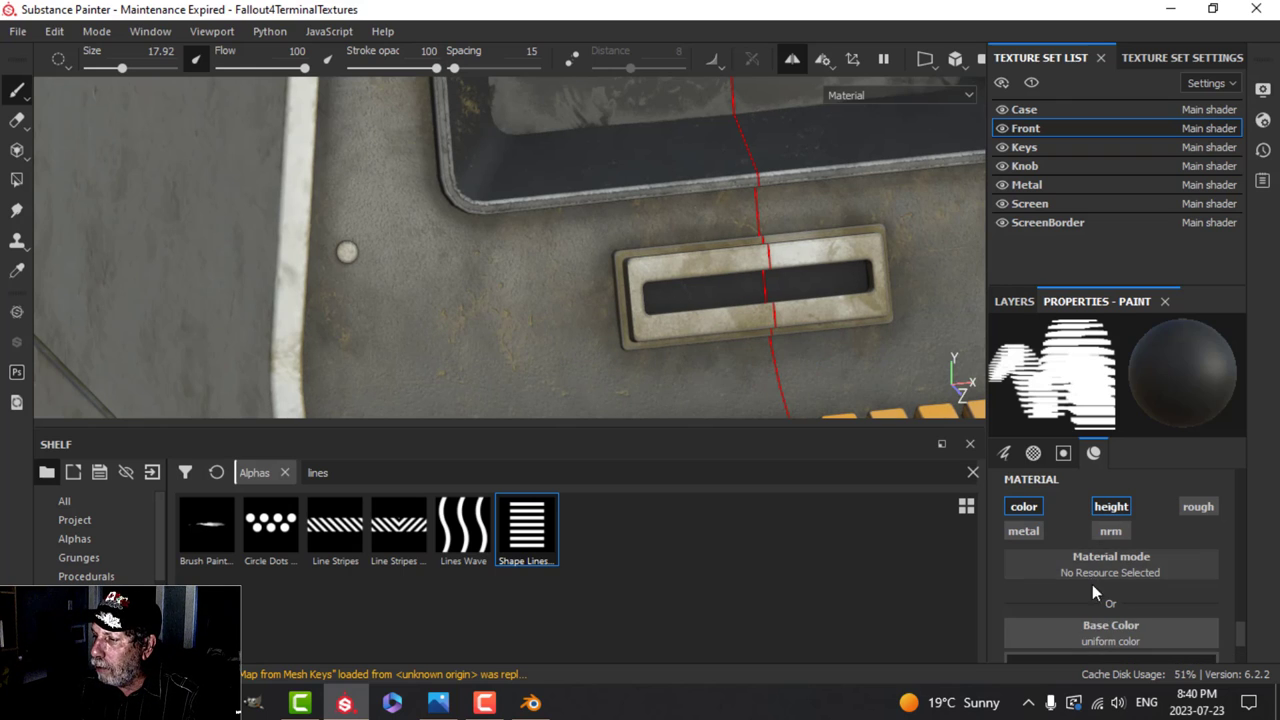
Stamp a mirrored pair of slotted vents in color and height on both sides of the drive slot.
left_click_drag(643, 300, 522, 294, "alt")
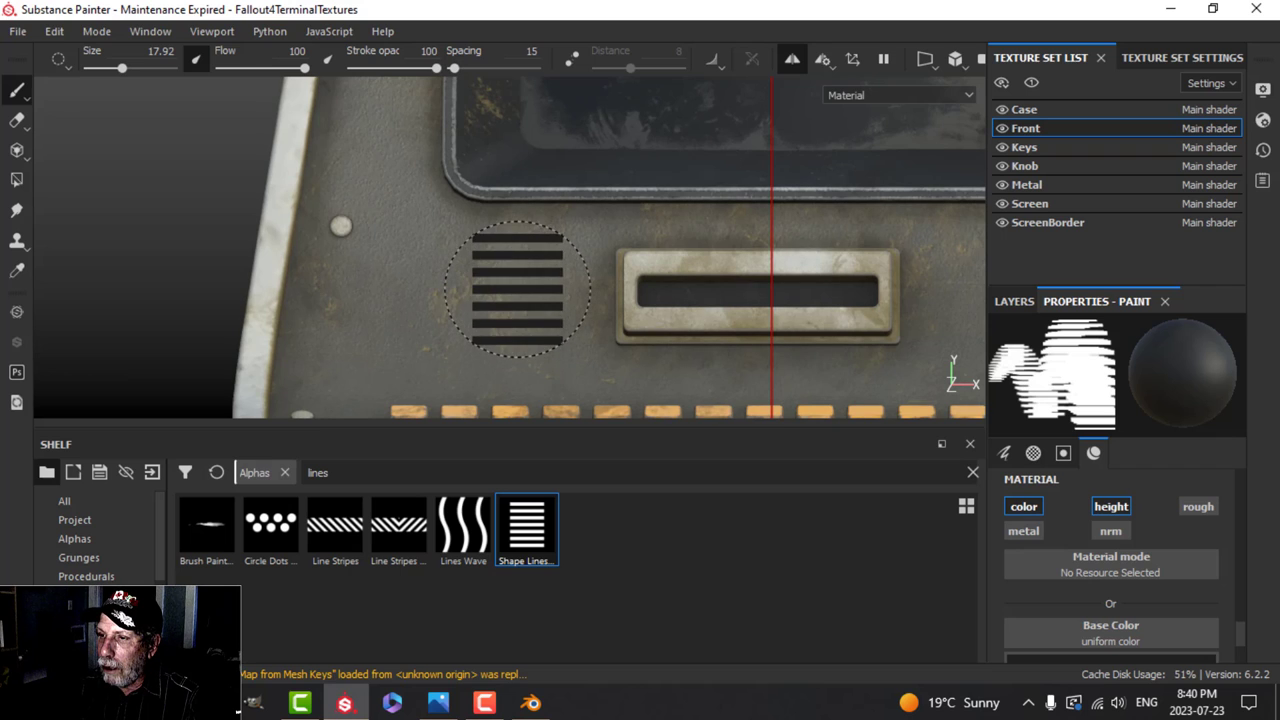
left_click(503, 298)
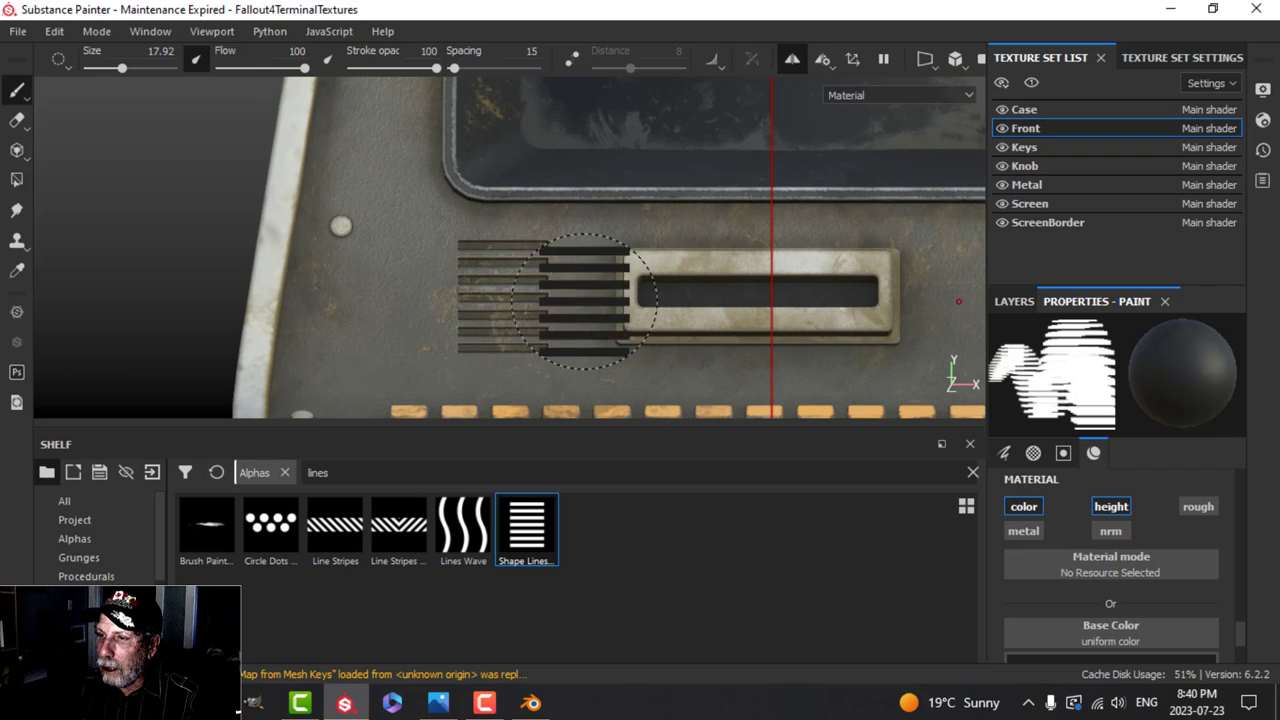
scroll(613, 311, "down", 5)
mouse_move(677, 311)
left_mouse_down("alt")
mouse_move(742, 311)
mouse_move(786, 363)
left_mouse_up("alt")
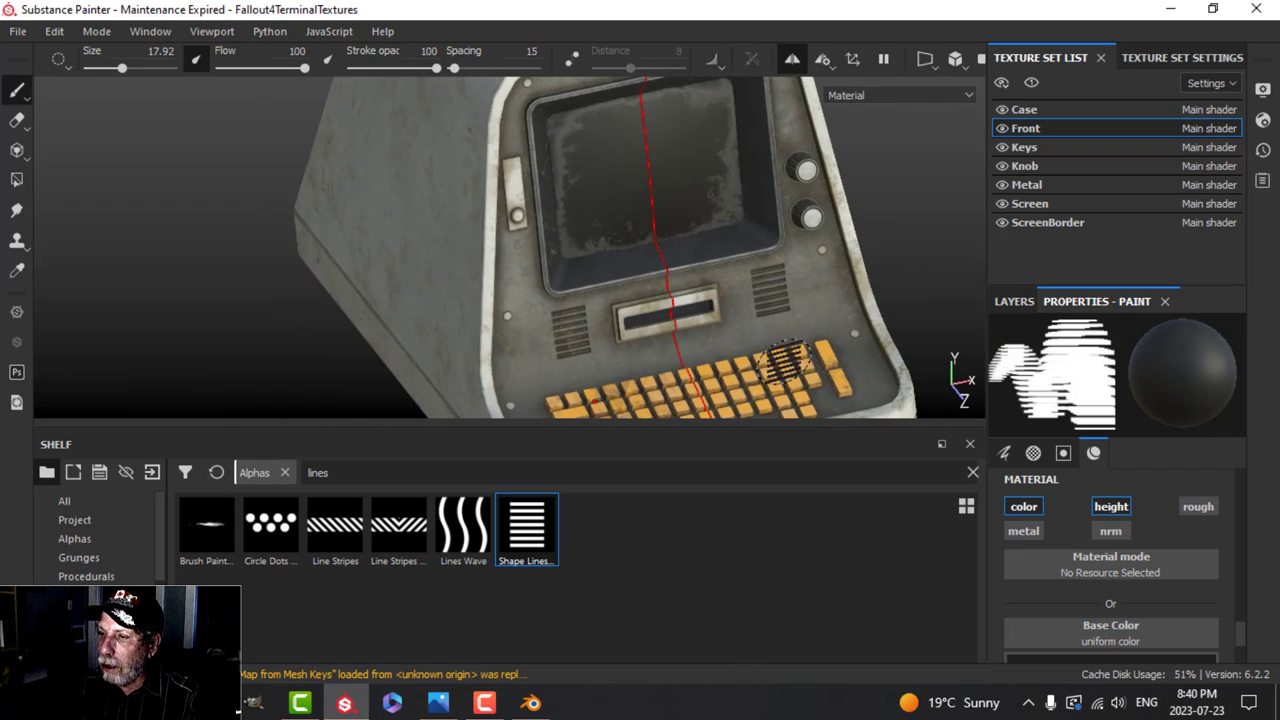
mouse_move(639, 338)
left_mouse_down("alt")
mouse_move(720, 283)
mouse_move(700, 262)
mouse_move(715, 250)
mouse_move(766, 306)
left_mouse_up("alt")
scroll(596, 352, "up", 3)
scroll(687, 309, "down", 3)
scroll(716, 250, "up", 2)
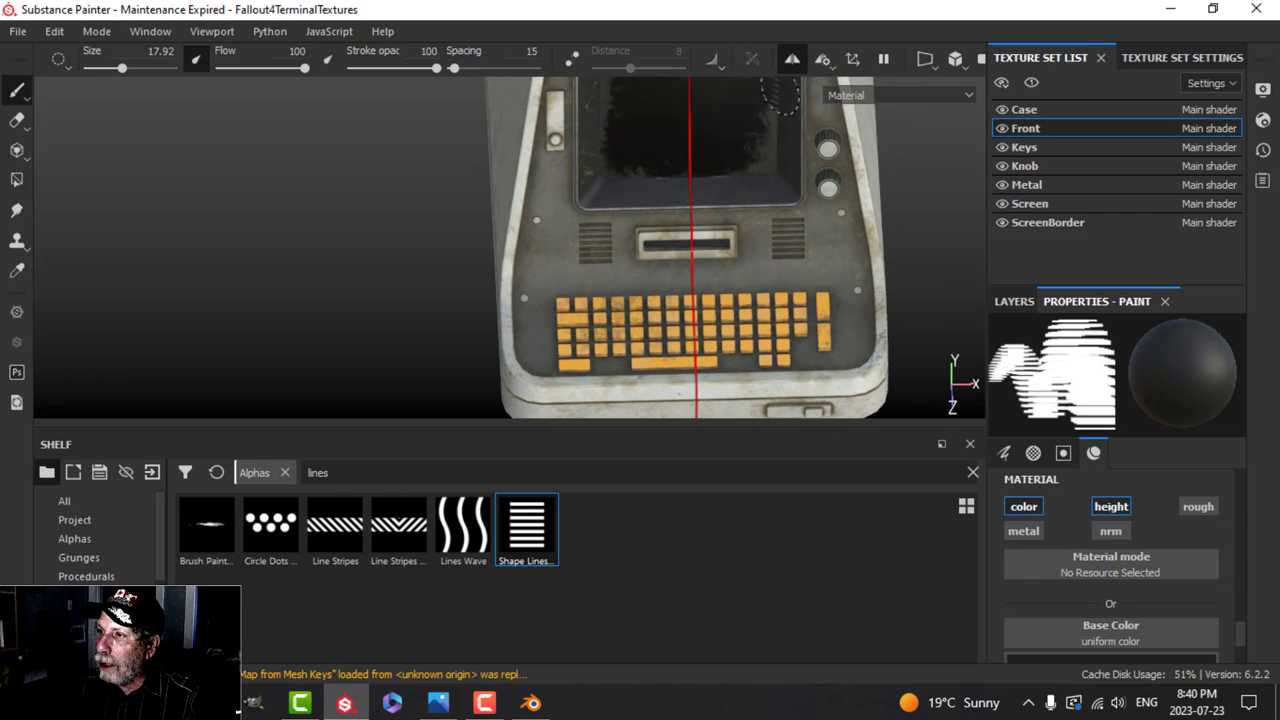
Isolate the Front texture set in the viewport and choose the Basic Hard brush for painting around the keyboard.
left_click(1033, 85)
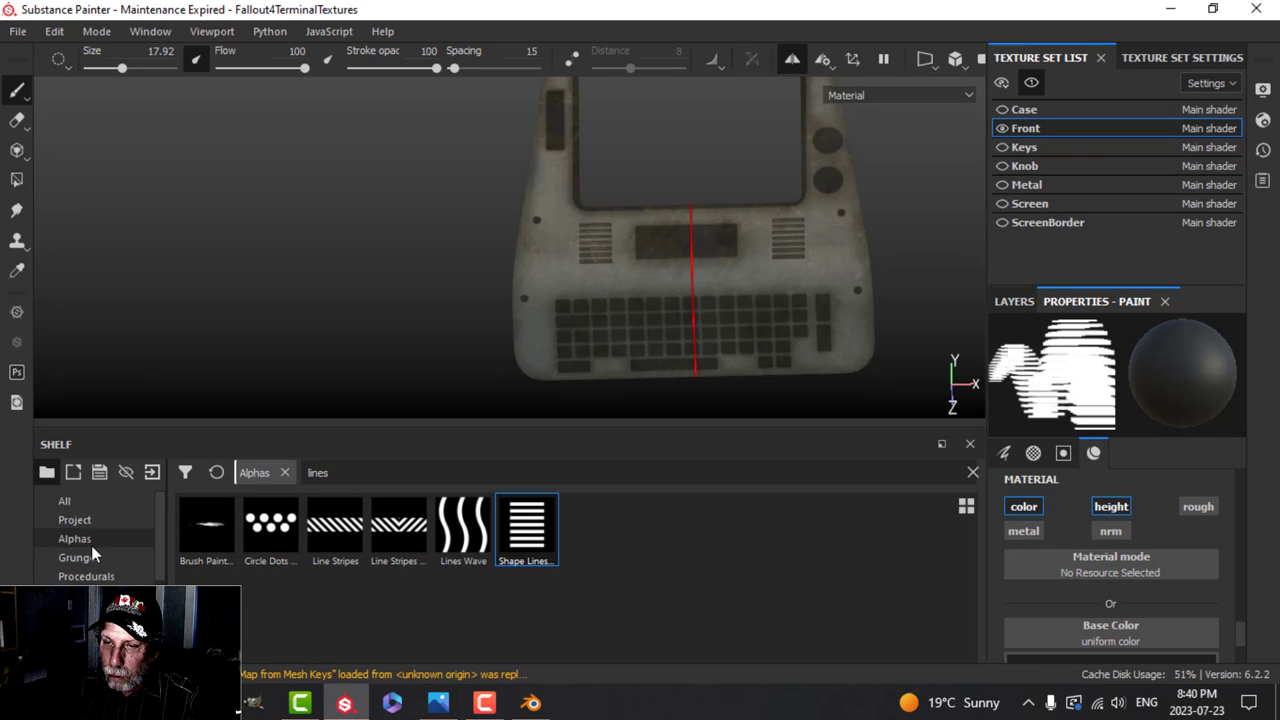
scroll(94, 565, "up", 2)
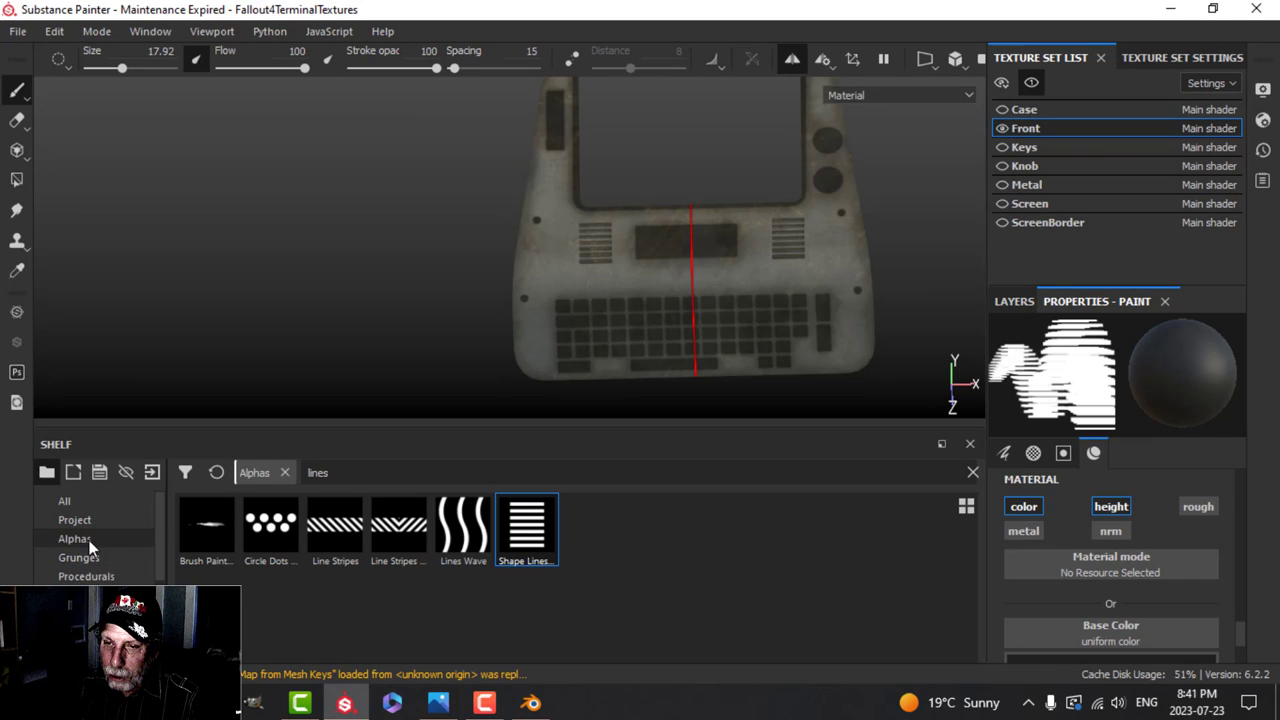
scroll(90, 543, "down", 5)
left_click(95, 520)
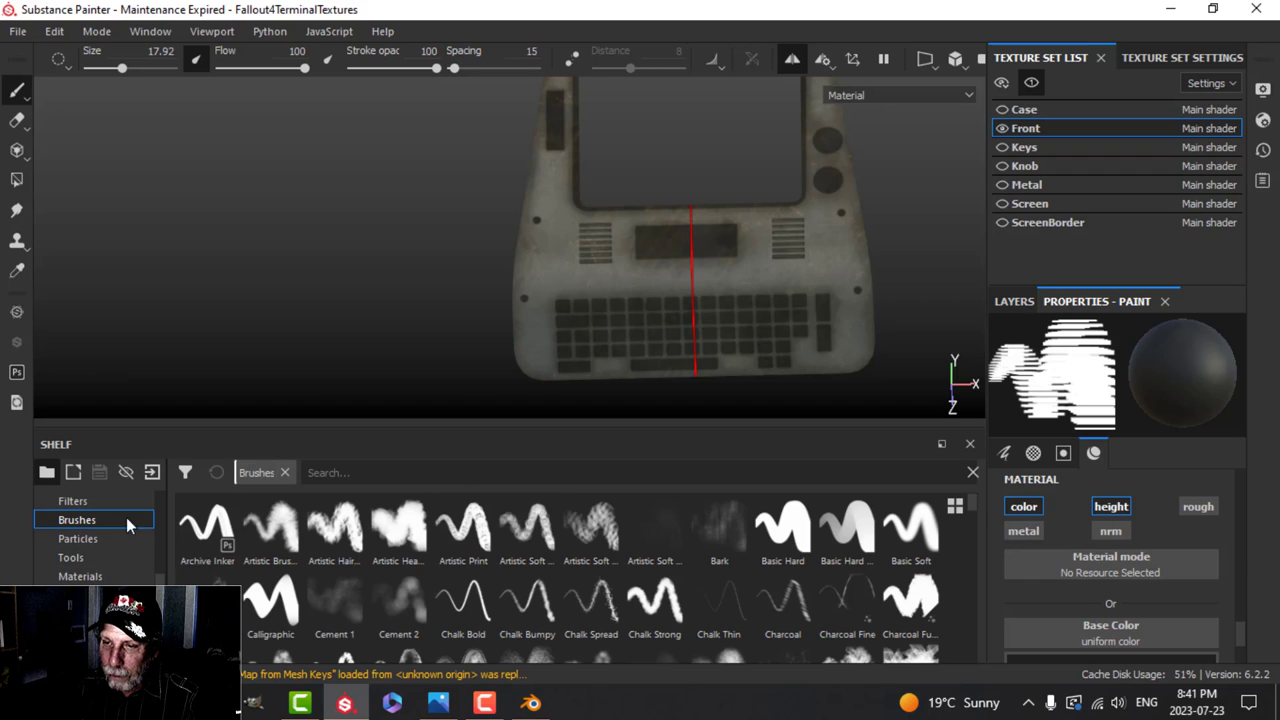
left_click(782, 525)
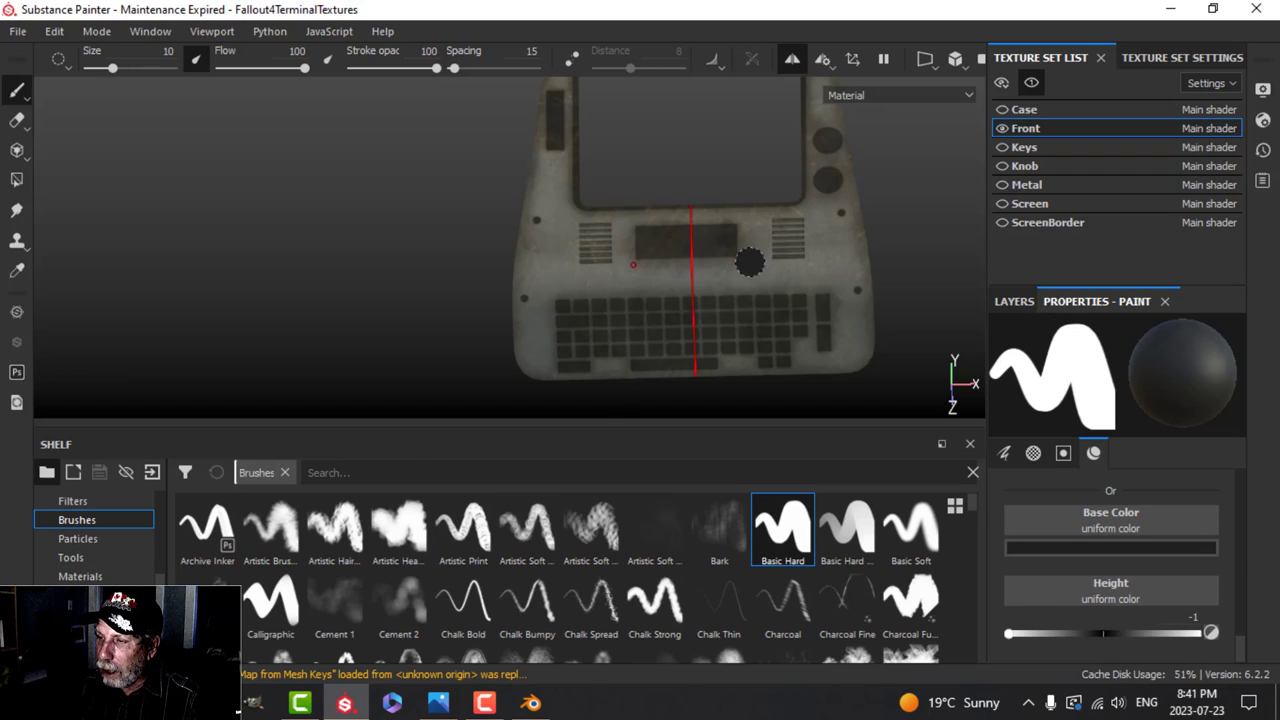
mouse_move(750, 262)
left_mouse_down("alt")
mouse_move(785, 262)
mouse_move(797, 283)
left_mouse_up("alt")
scroll(803, 292, "up", 5)
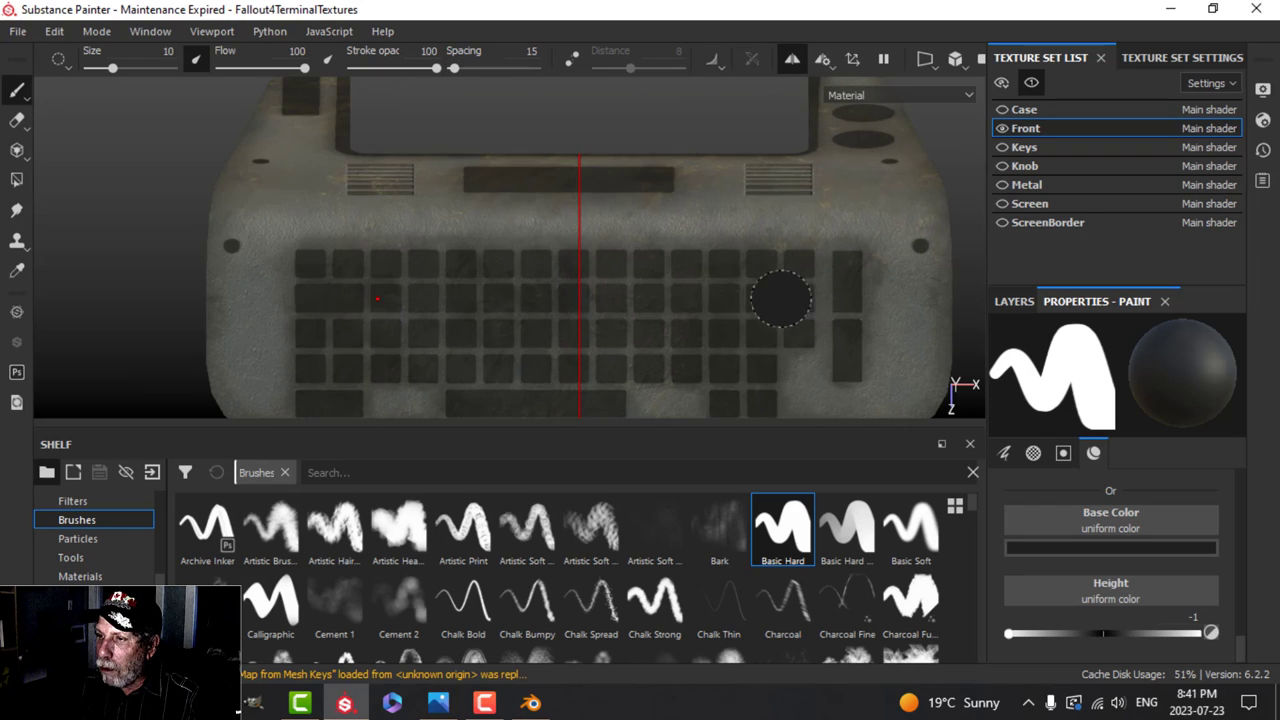
mouse_move(716, 287)
middle_mouse_down("alt")
mouse_move(611, 274)
mouse_move(634, 266)
middle_mouse_up("alt")
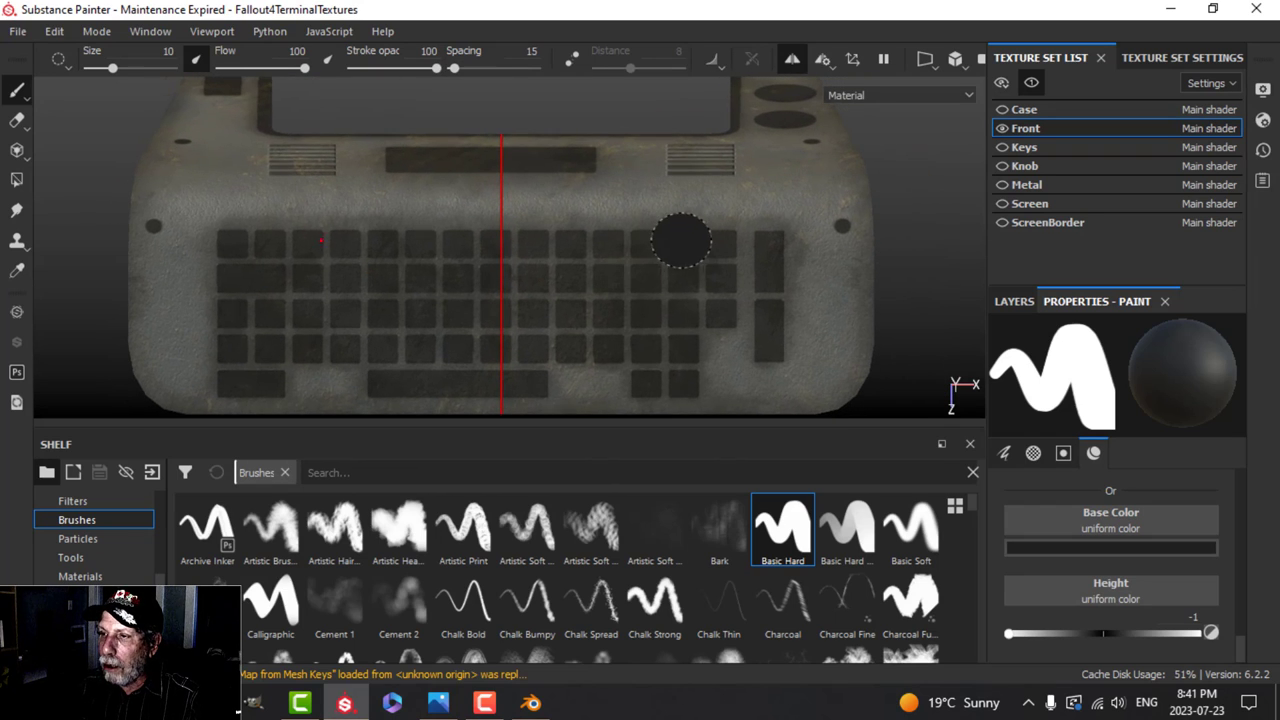
Try painting a straight horizontal seam above the keyboard with a brush size of about 1.35, and undo it.
right_click_drag(680, 238, 668, 238, "ctrl")
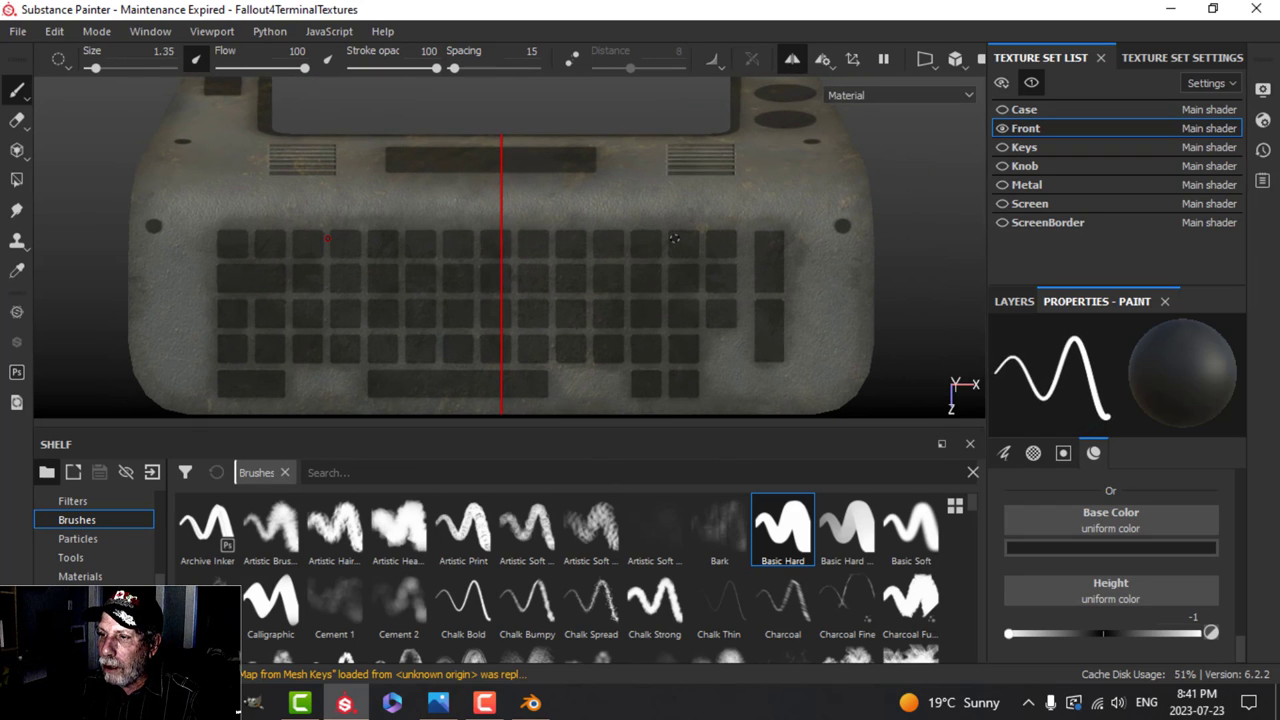
left_click(894, 192)
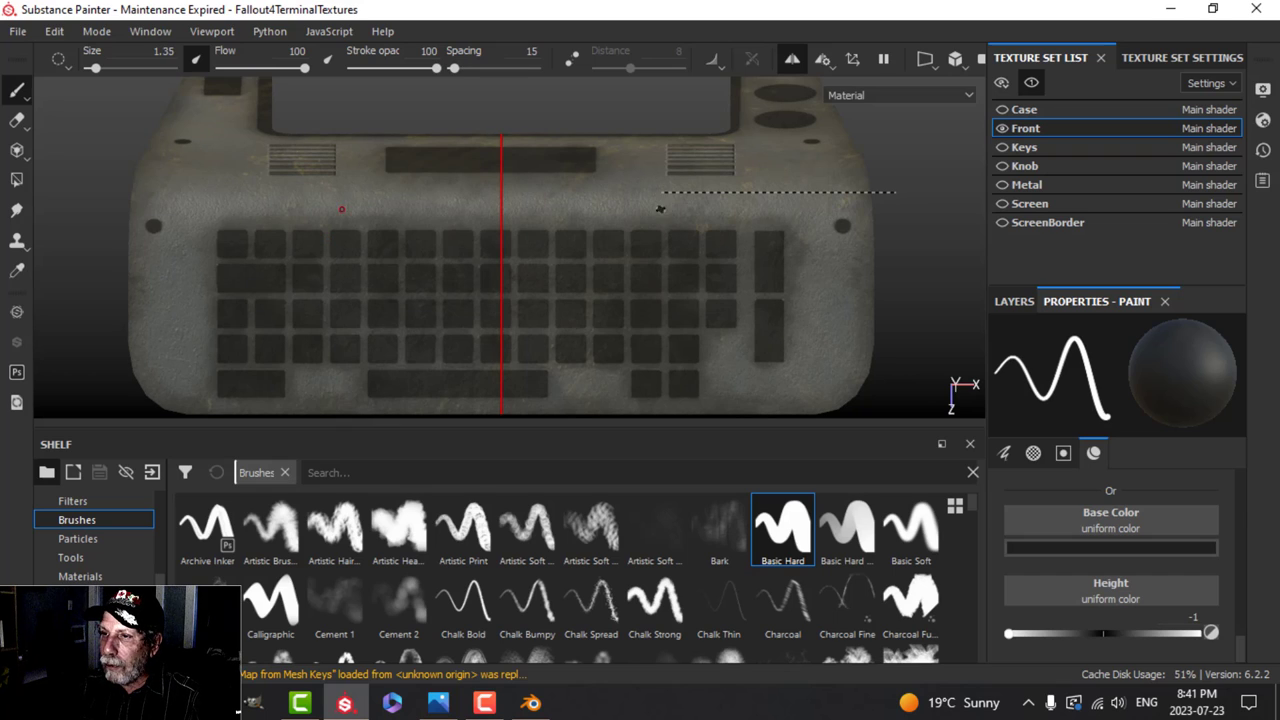
left_click(80, 205, "ctrl+shift")
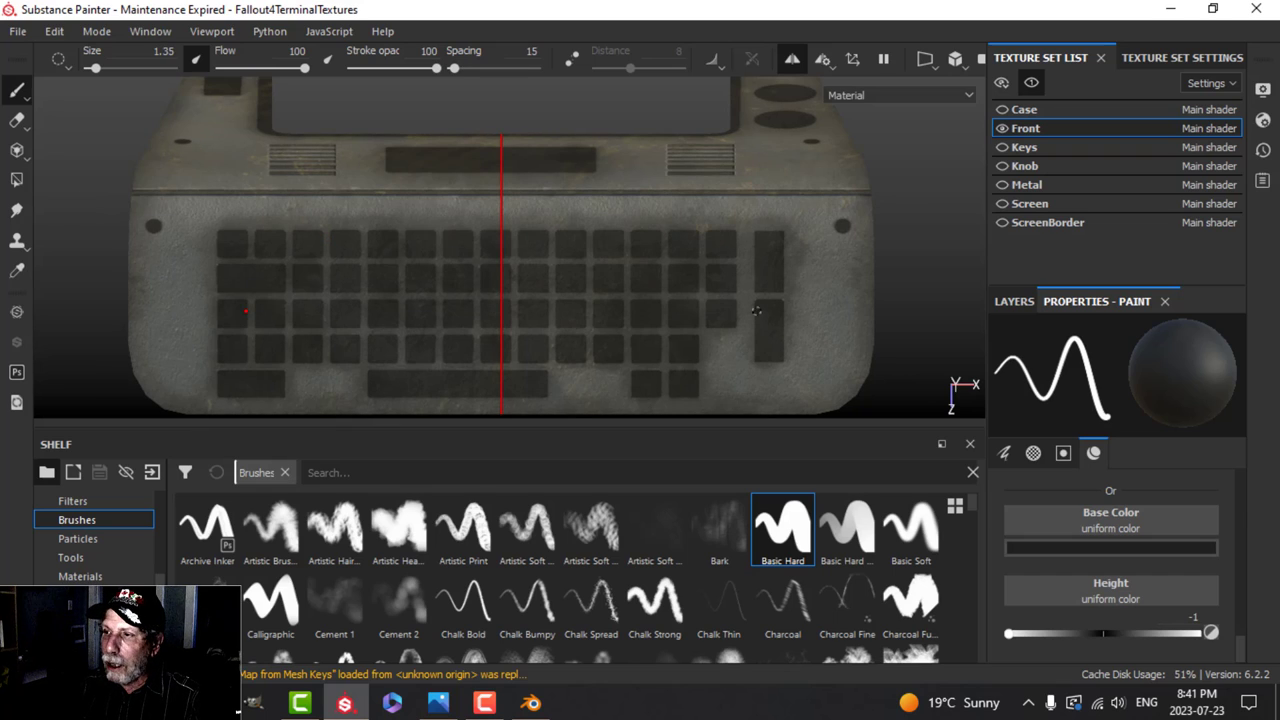
key("ctrl+z")
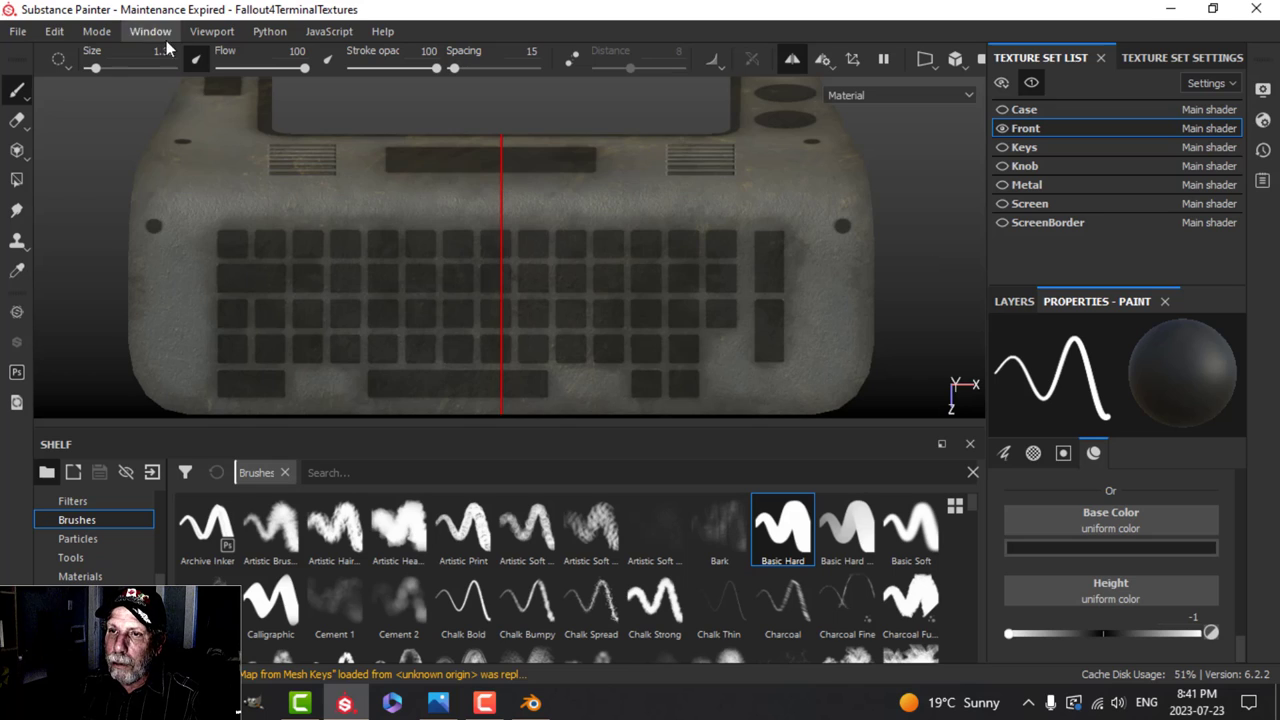
Set the brush size to 0.7 and paint a straight horizontal seam across the front between the vents and the keyboard.
type("0")
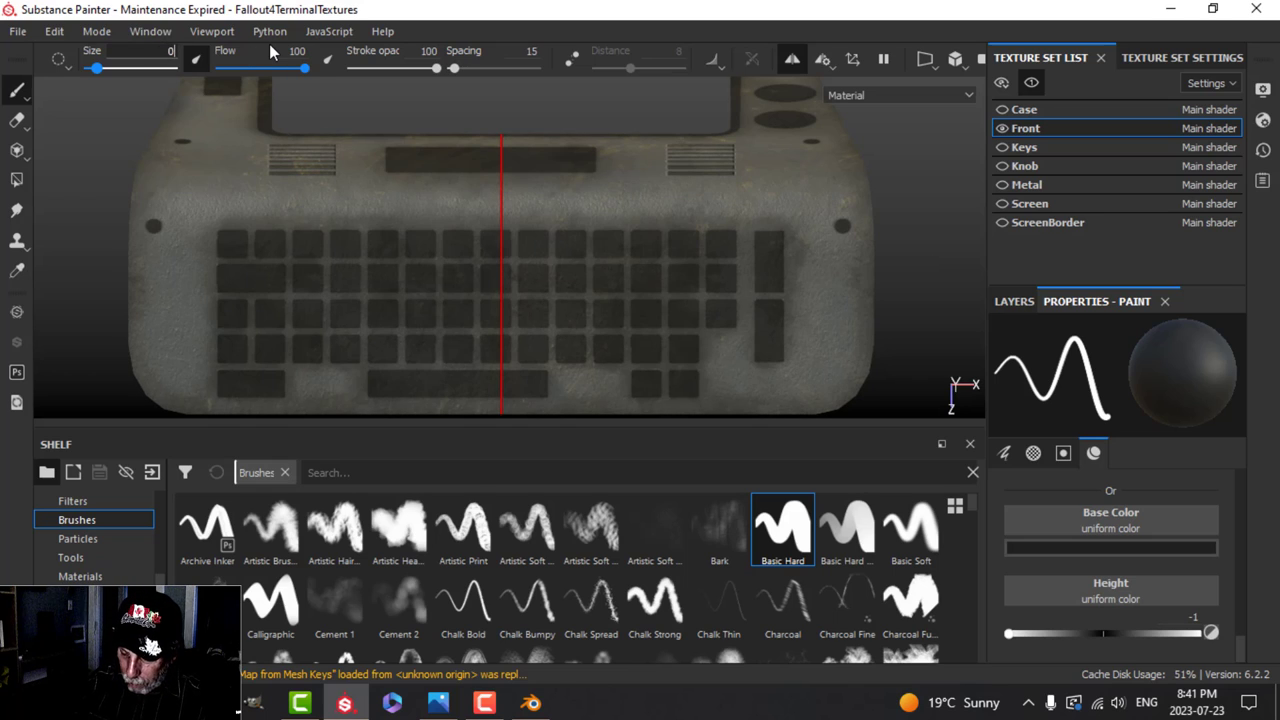
type(".7")
key("Return")
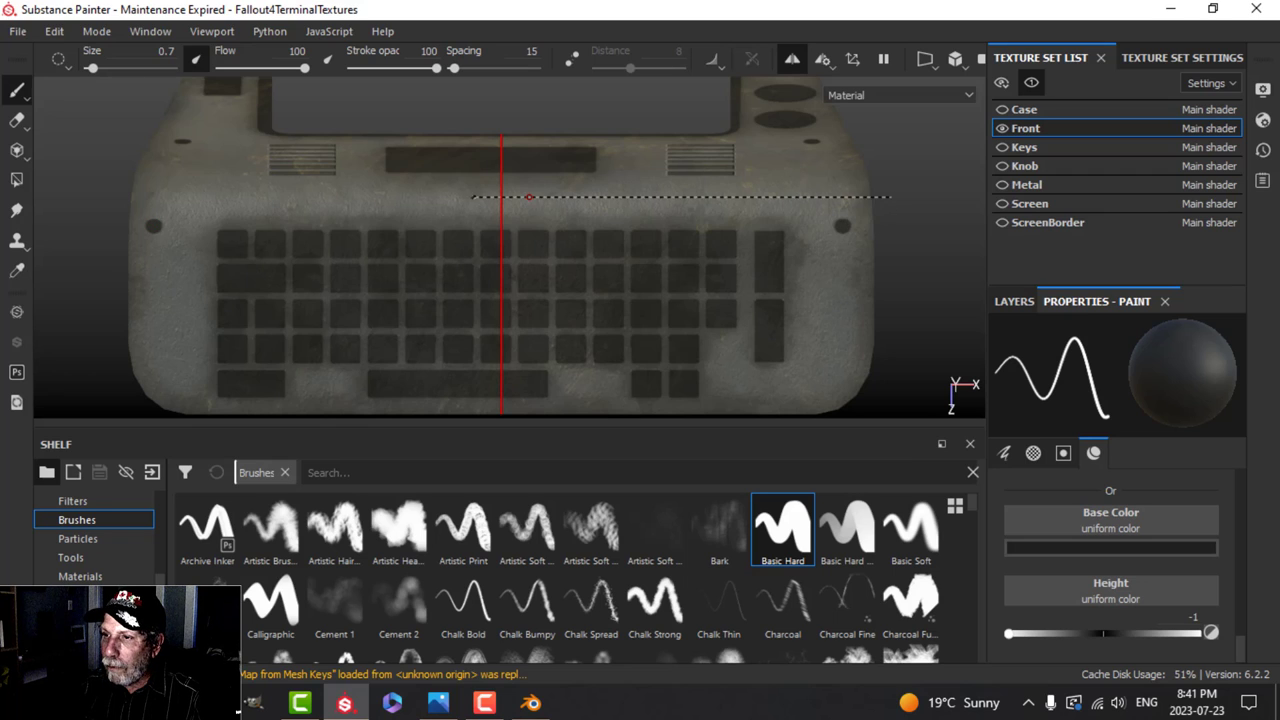
key("ctrl")
left_click(85, 181, "ctrl+shift")
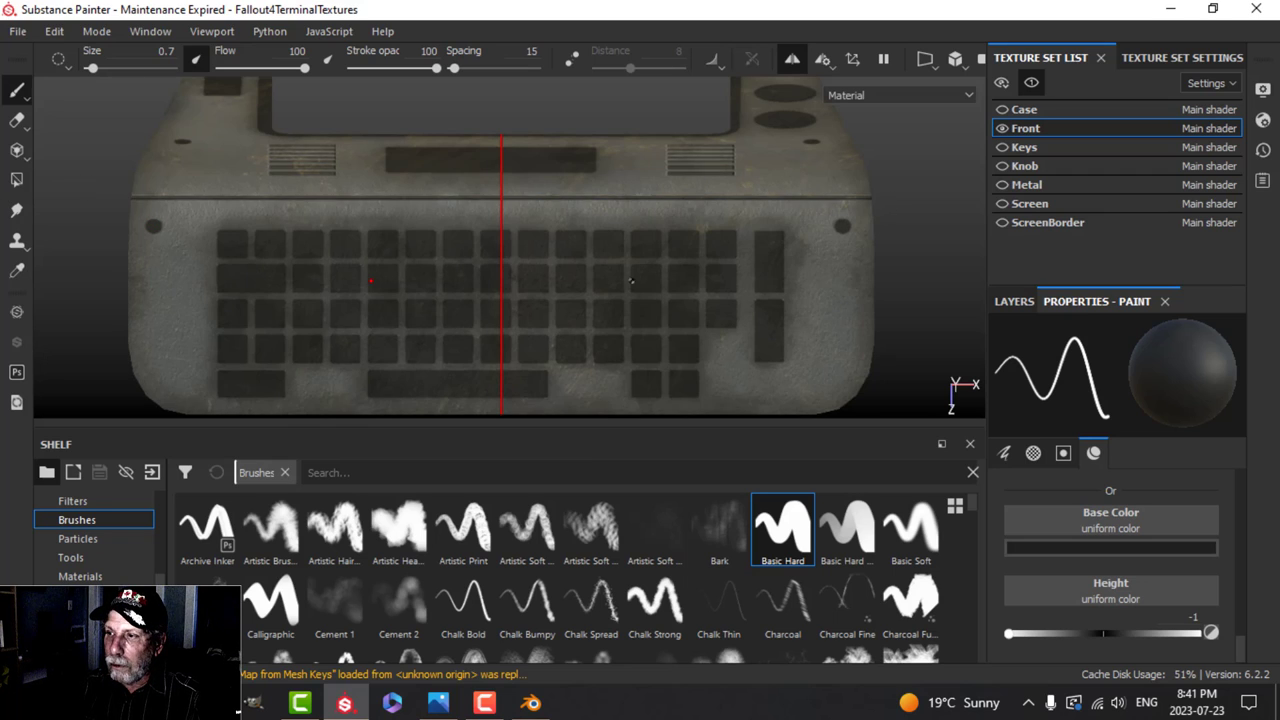
scroll(722, 303, "down", 3)
left_click_drag(722, 303, 800, 225, "alt")
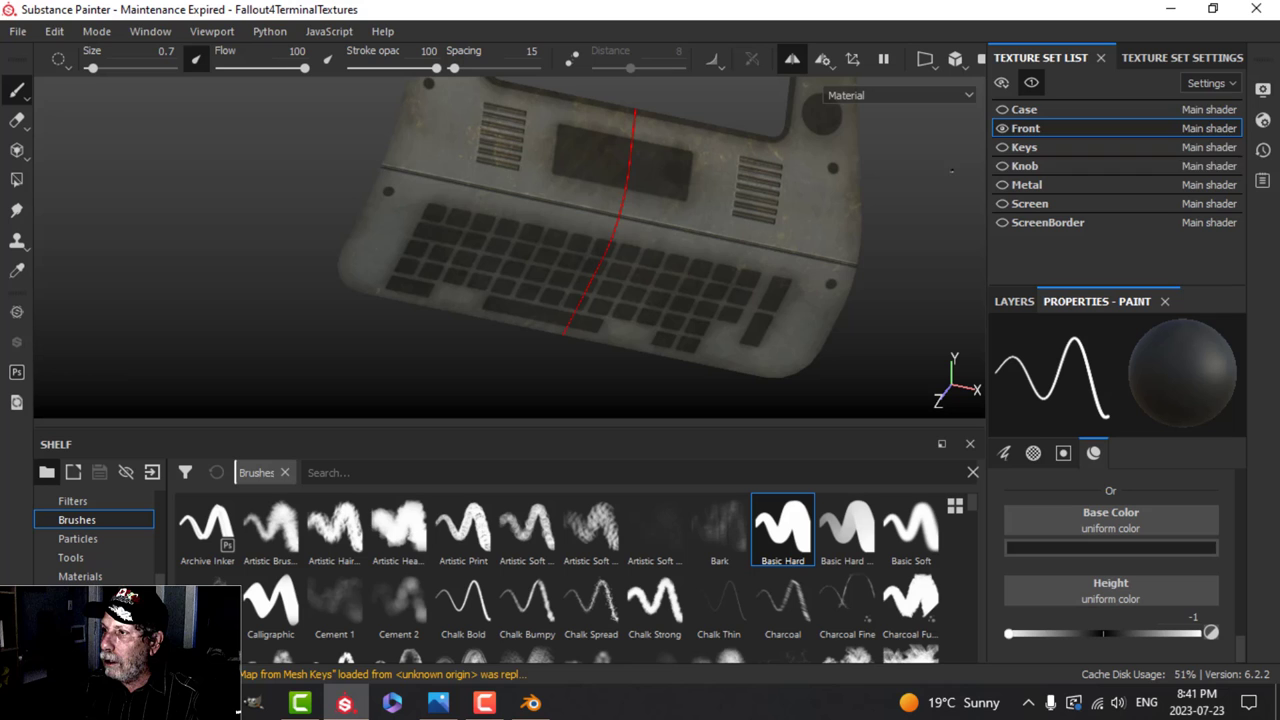
Show all texture sets again and switch the viewport to perspective with painting symmetry turned off.
left_click(1031, 84)
left_click_drag(900, 230, 974, 240, "alt")
scroll(846, 256, "down", 3)
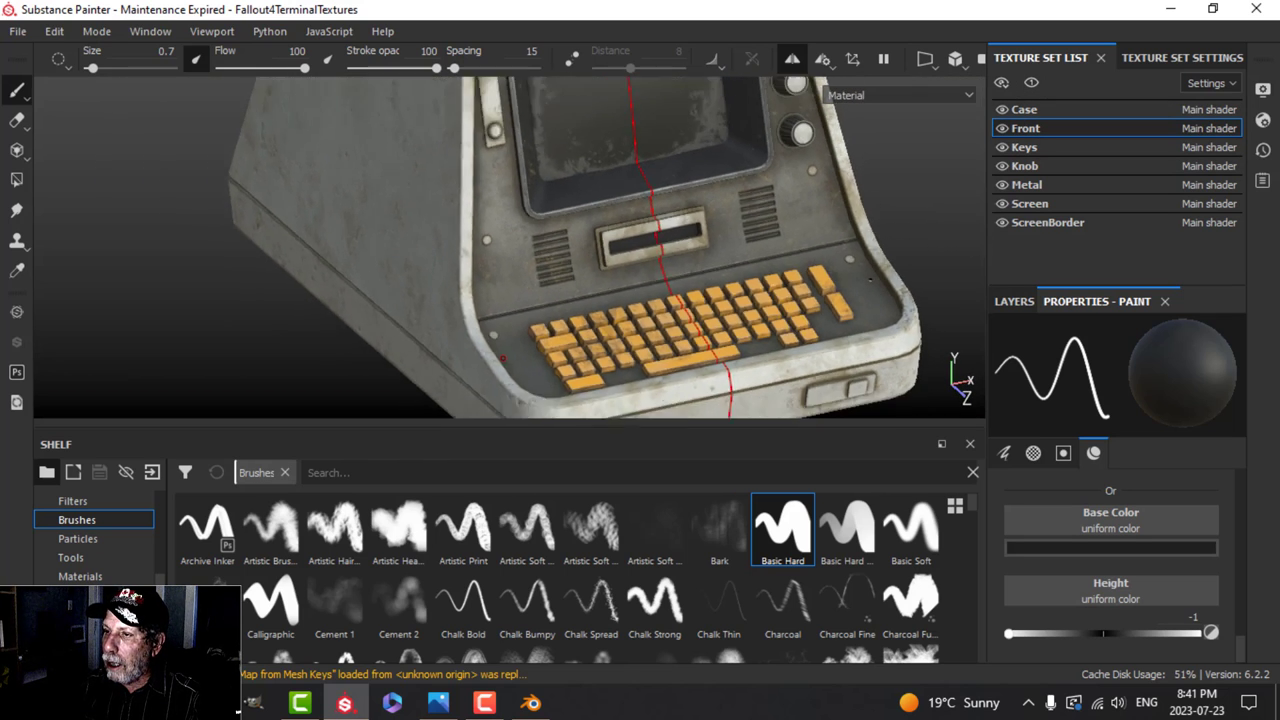
left_click_drag(707, 258, 870, 160, "alt")
left_click(952, 62)
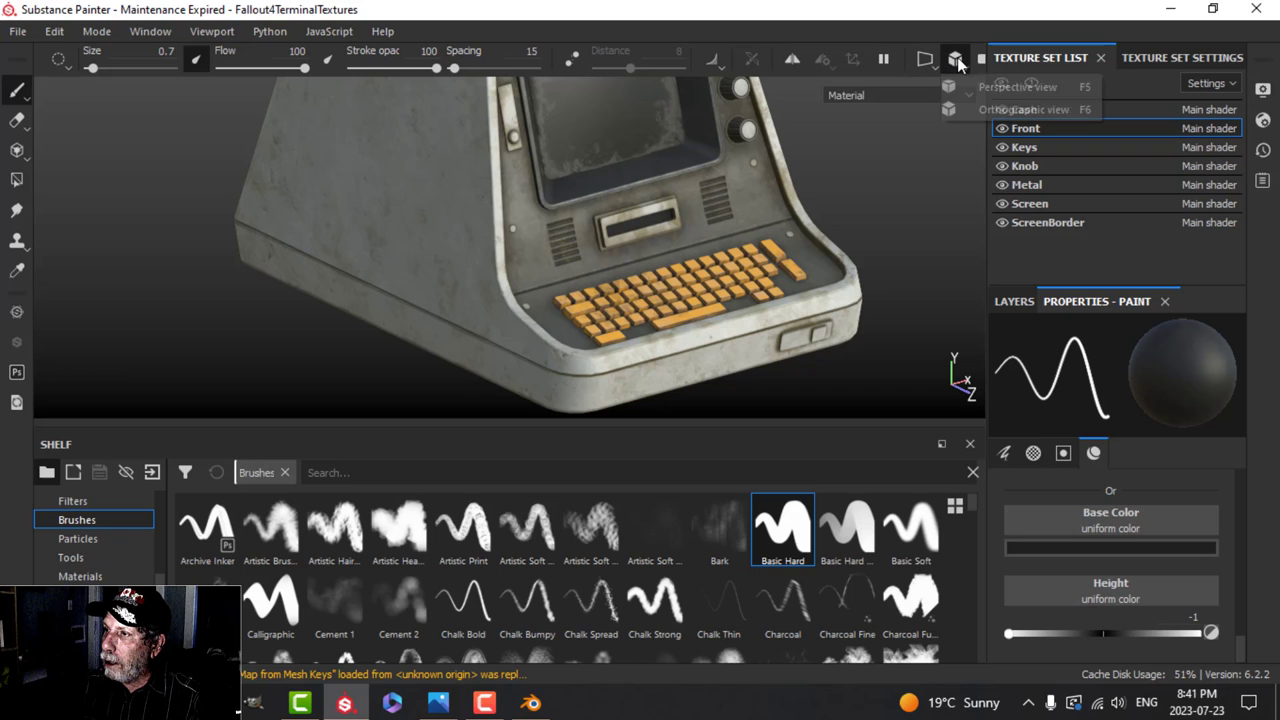
left_click(951, 87)
left_click_drag(800, 262, 739, 275, "alt")
scroll(713, 288, "up", 6)
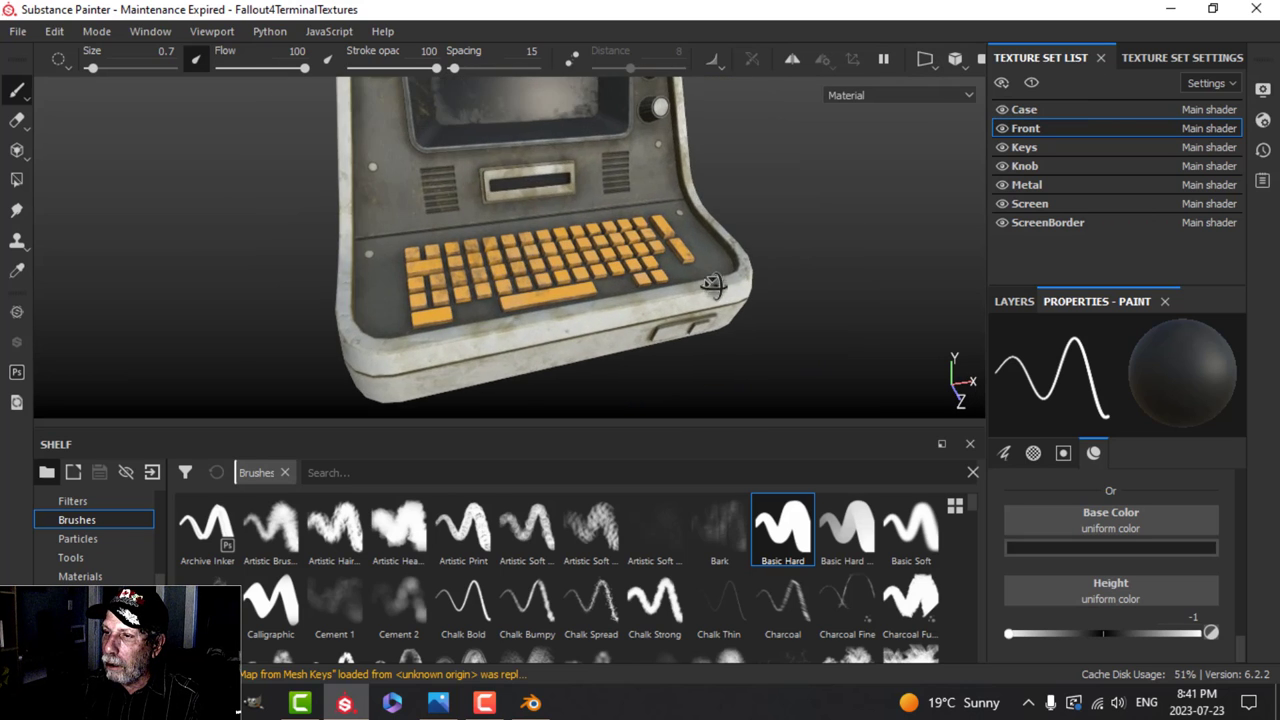
middle_click_drag(518, 237, 630, 261, "alt")
left_click_drag(628, 262, 349, 266, "alt")
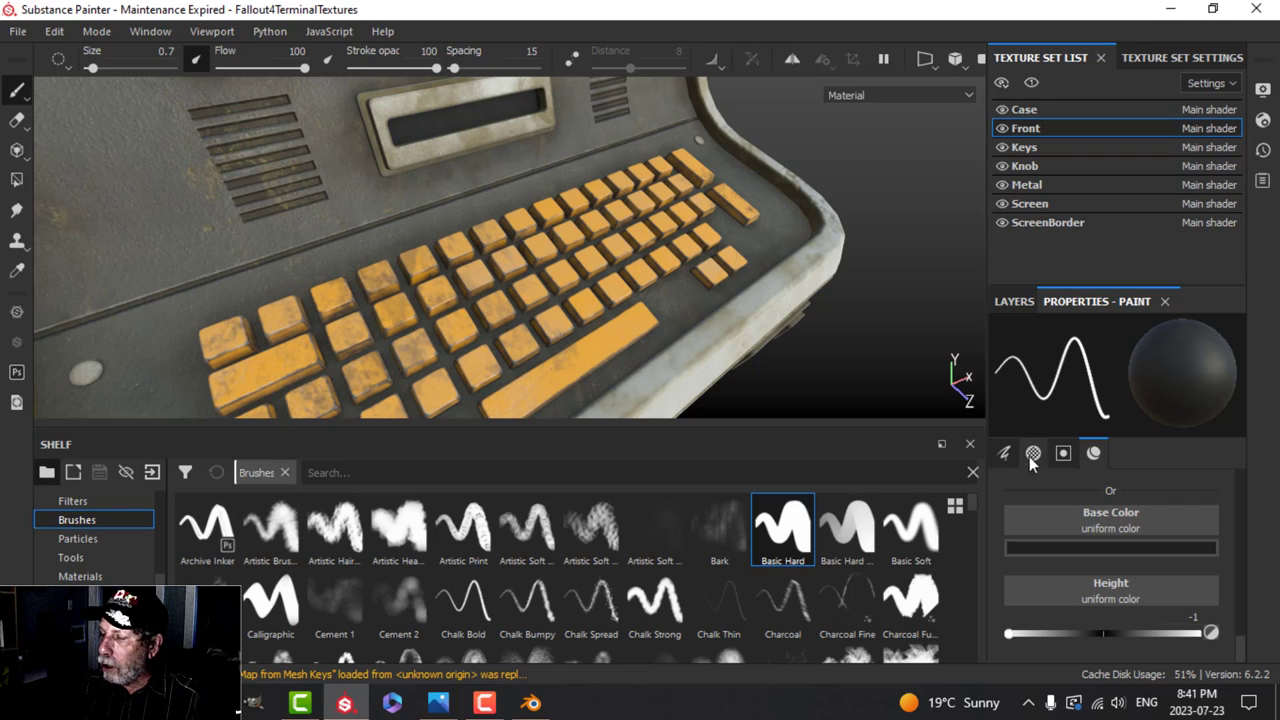
Add a paint layer named Text at the top of the Front's layer stack.
left_click(1013, 301)
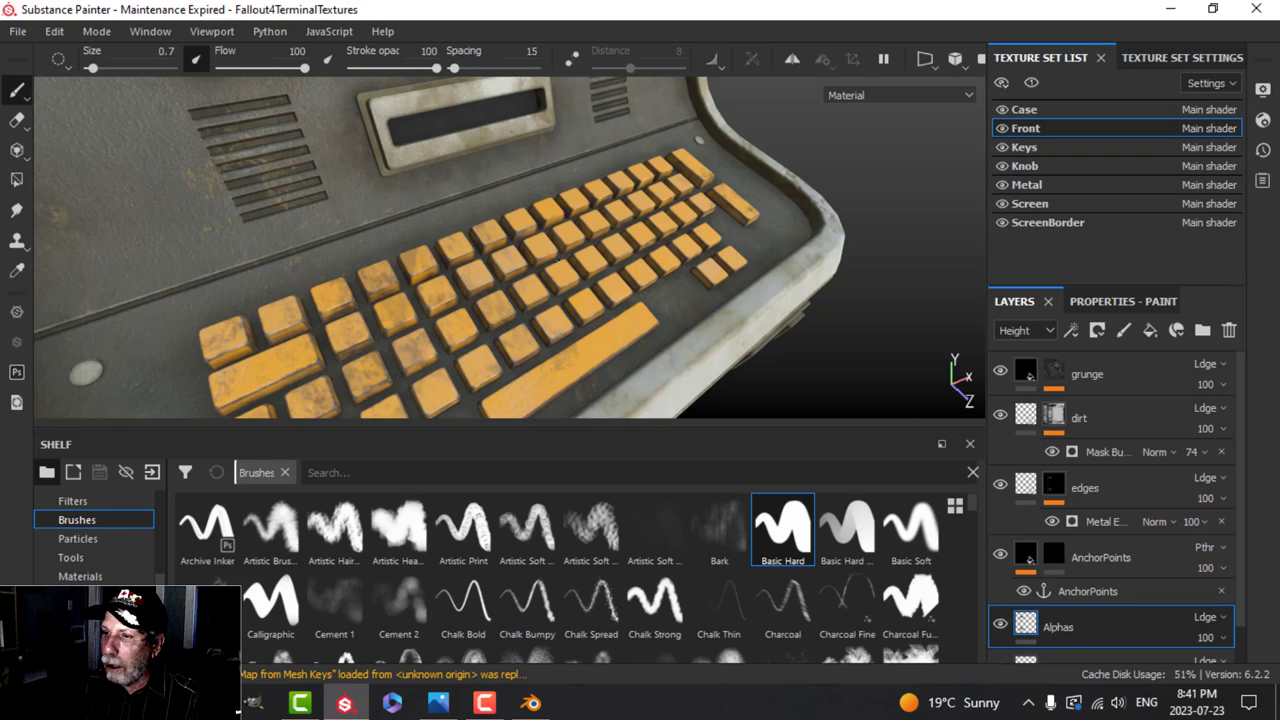
key("f")
left_click_drag(557, 288, 675, 300, "alt")
scroll(559, 276, "down", 1)
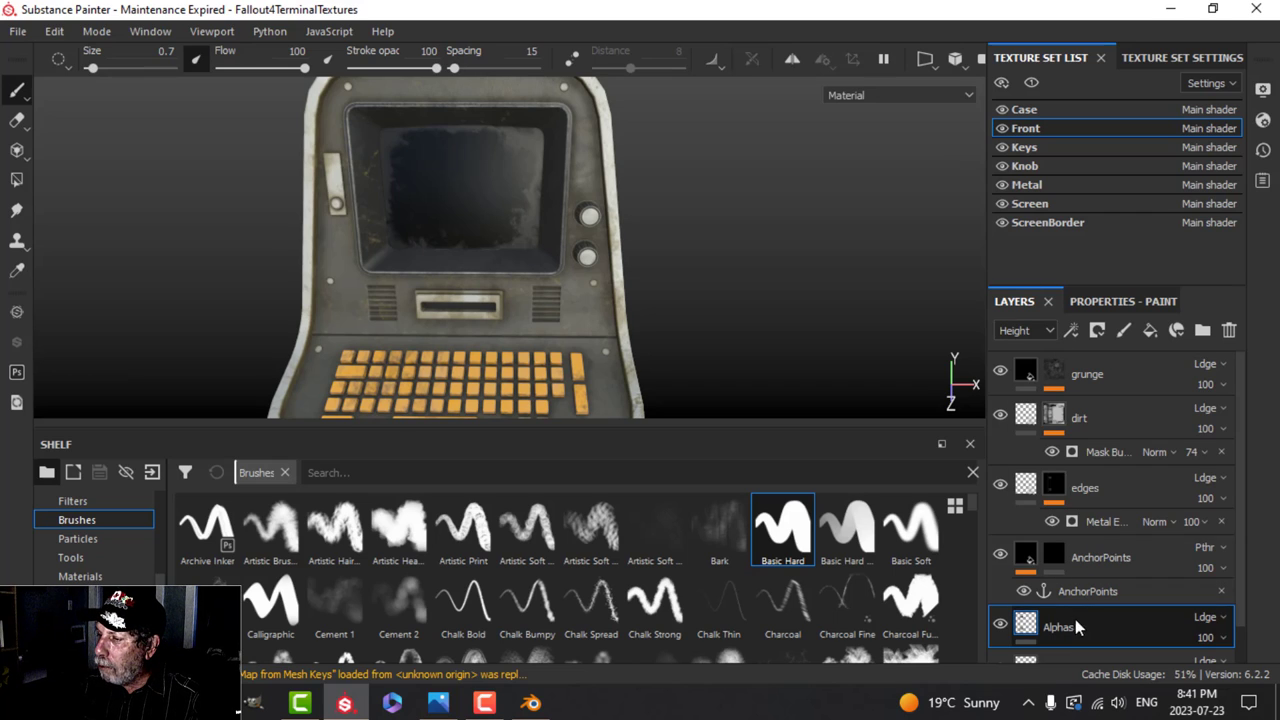
left_click(1123, 332)
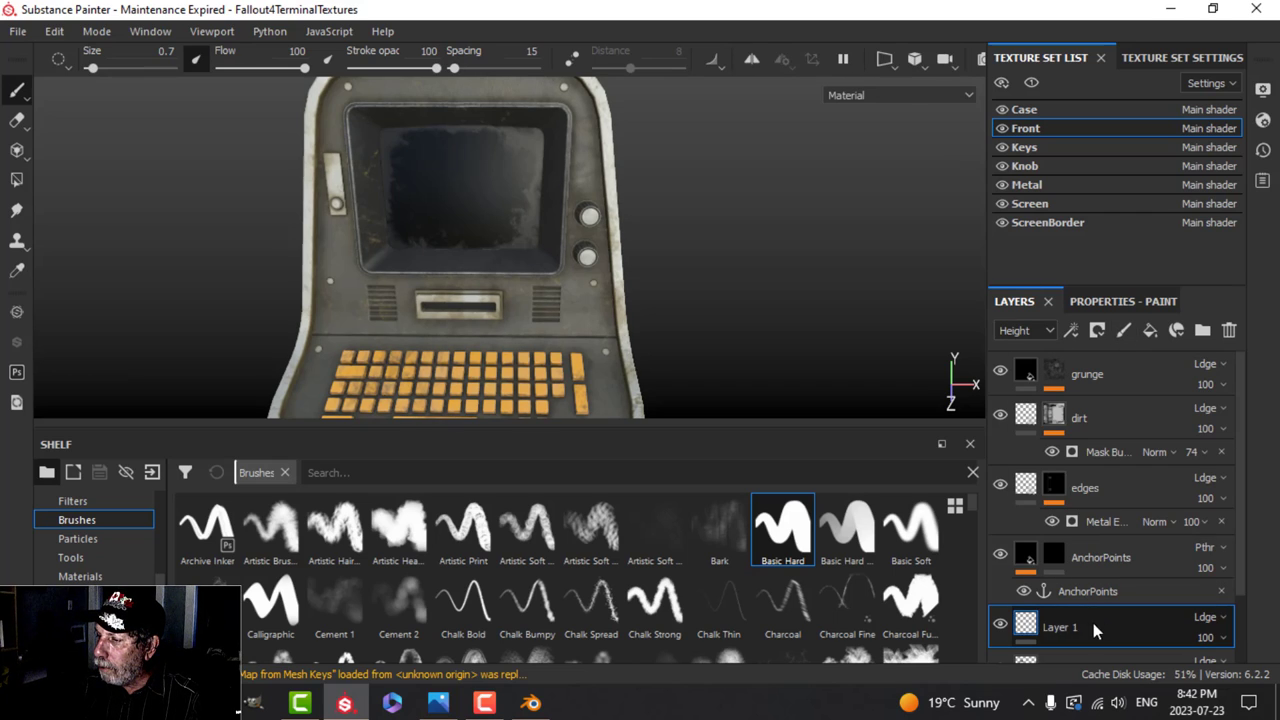
left_click_drag(1066, 630, 1066, 357)
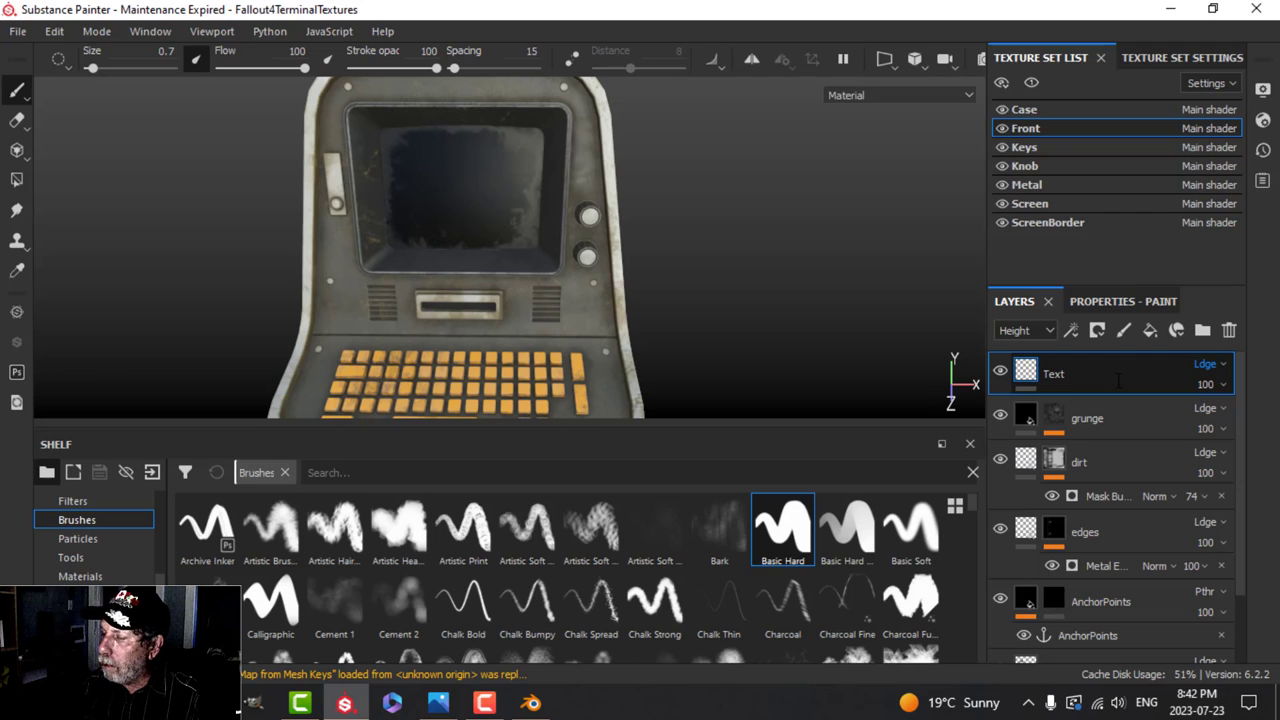
Disable the height channel for painting on the Text layer so that only color is active.
left_click(1150, 301)
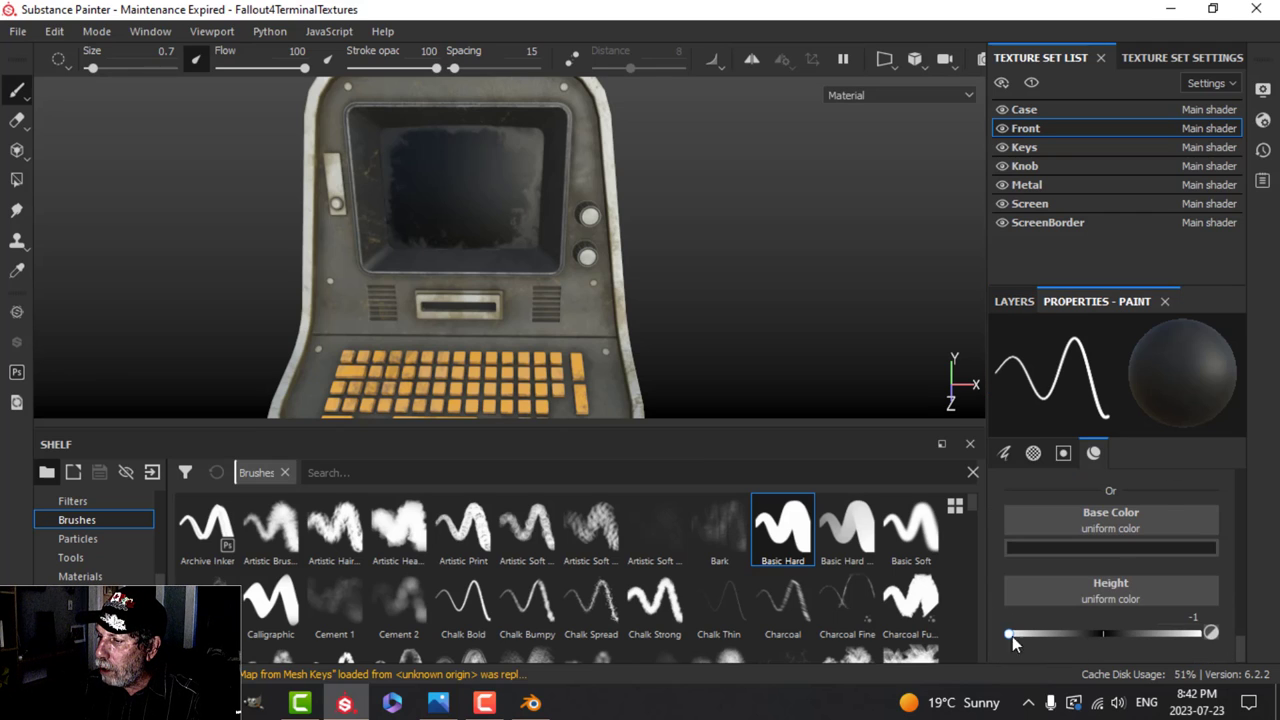
scroll(1067, 573, "up", 2)
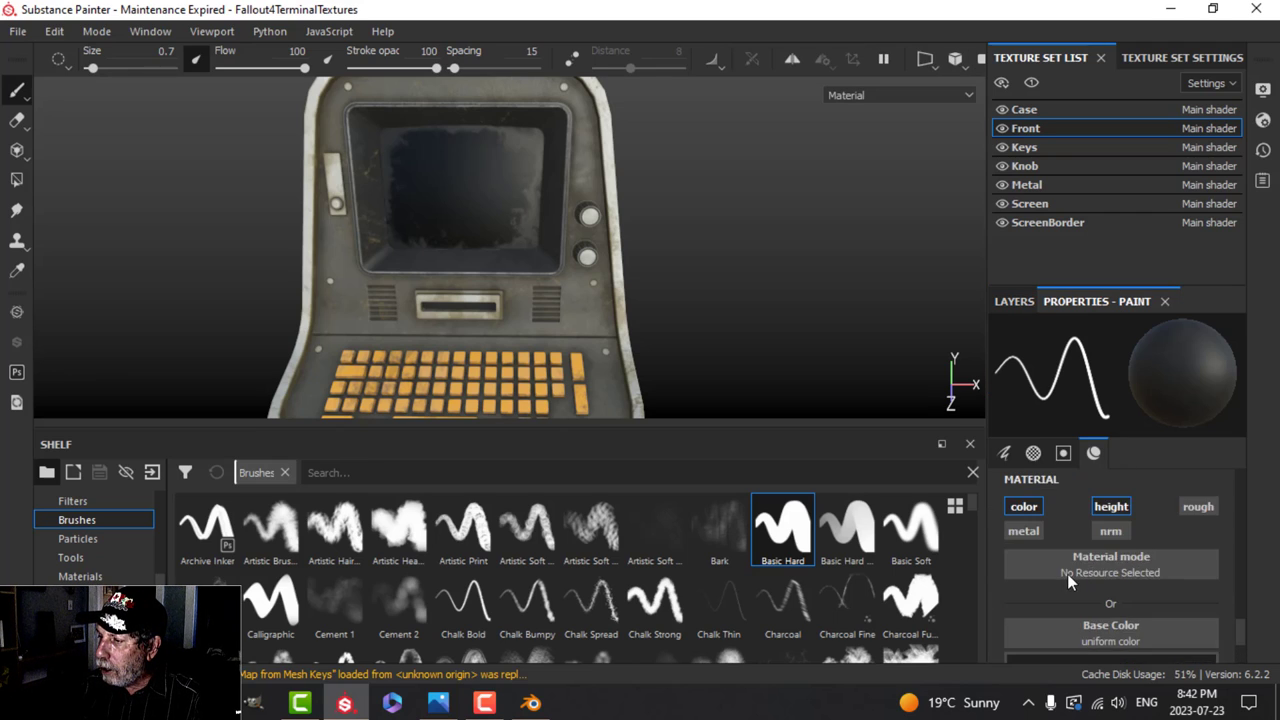
scroll(1117, 628, "down", 1)
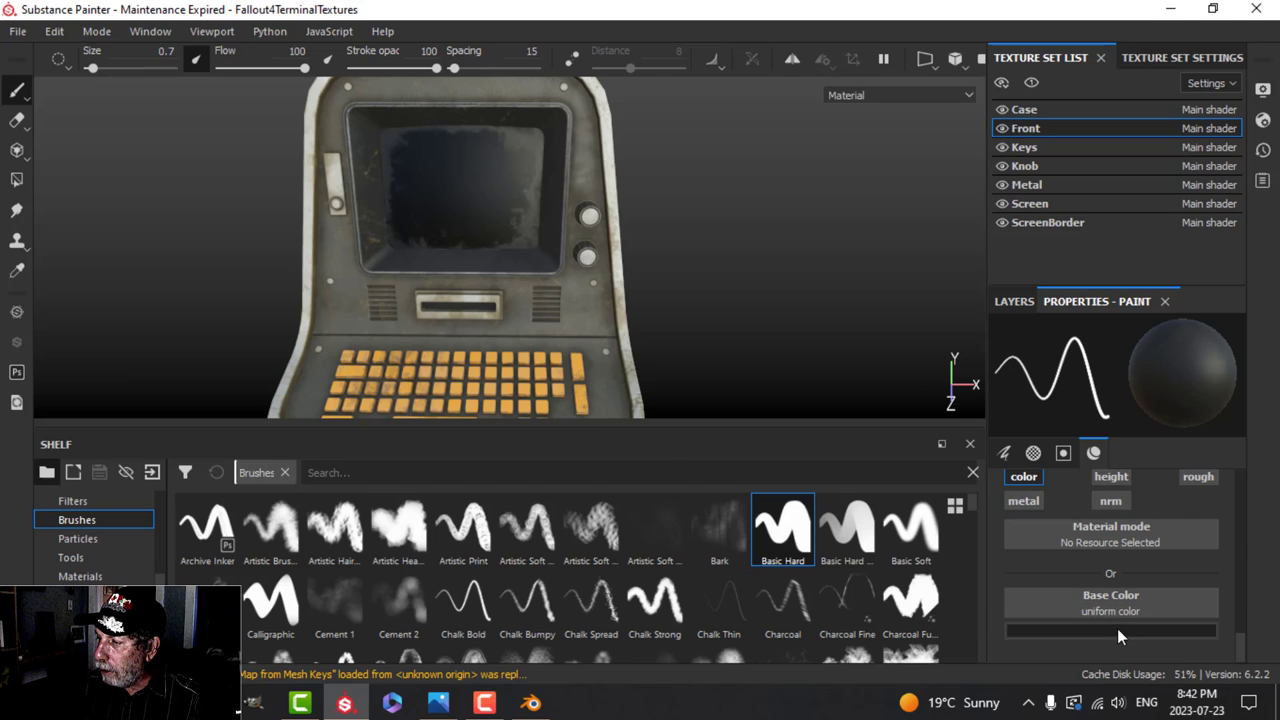
Set the paint's base color to near white and find and assign the Font Chathura alpha to the brush.
left_click(1108, 631)
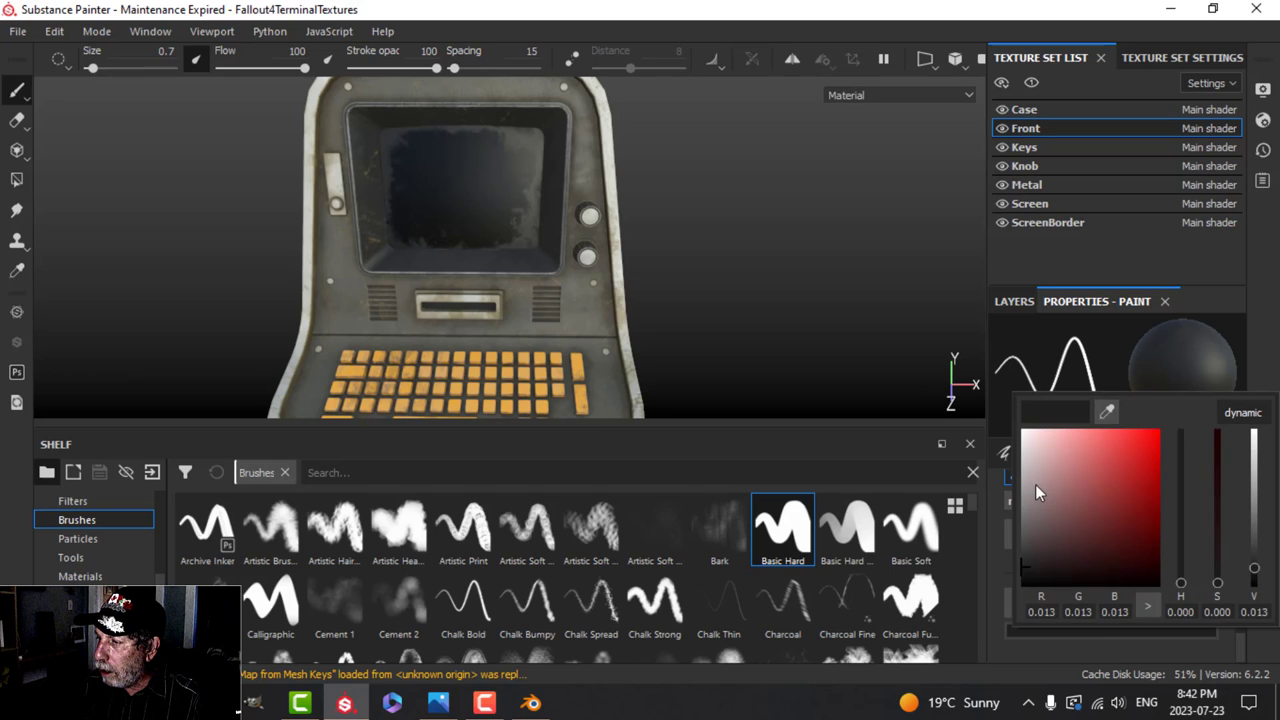
left_click(1243, 305)
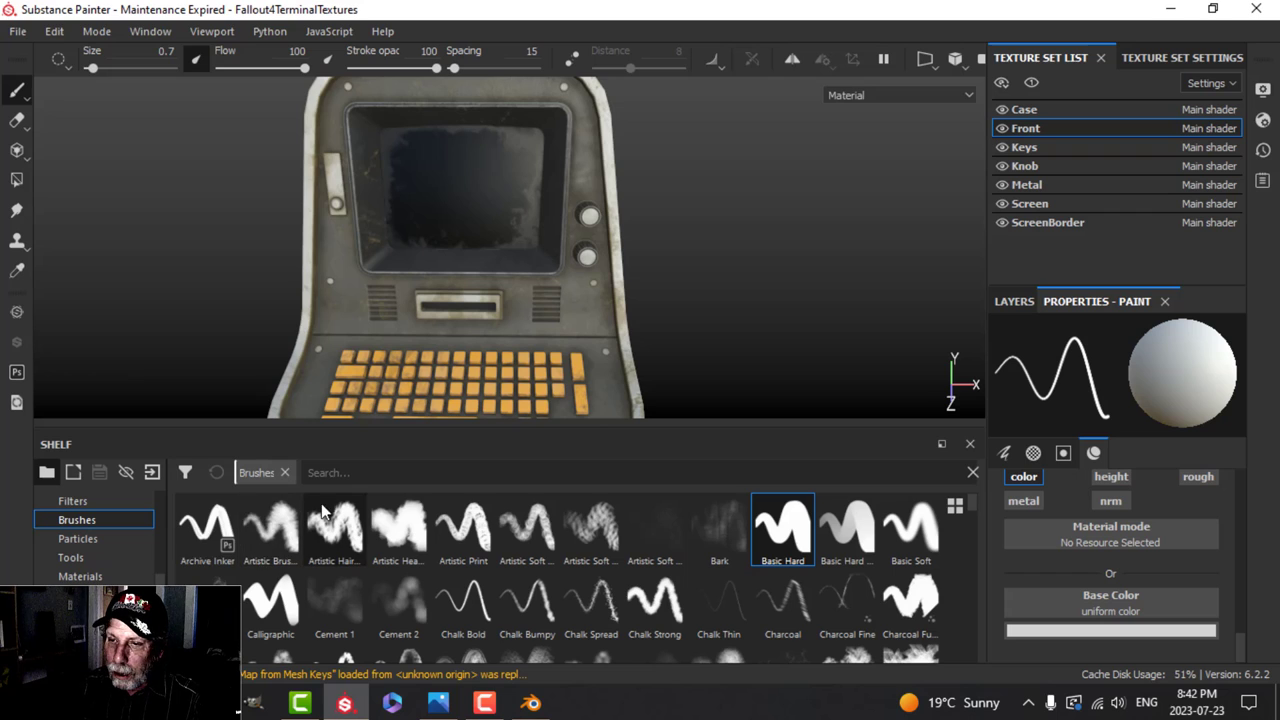
scroll(95, 566, "up", 2)
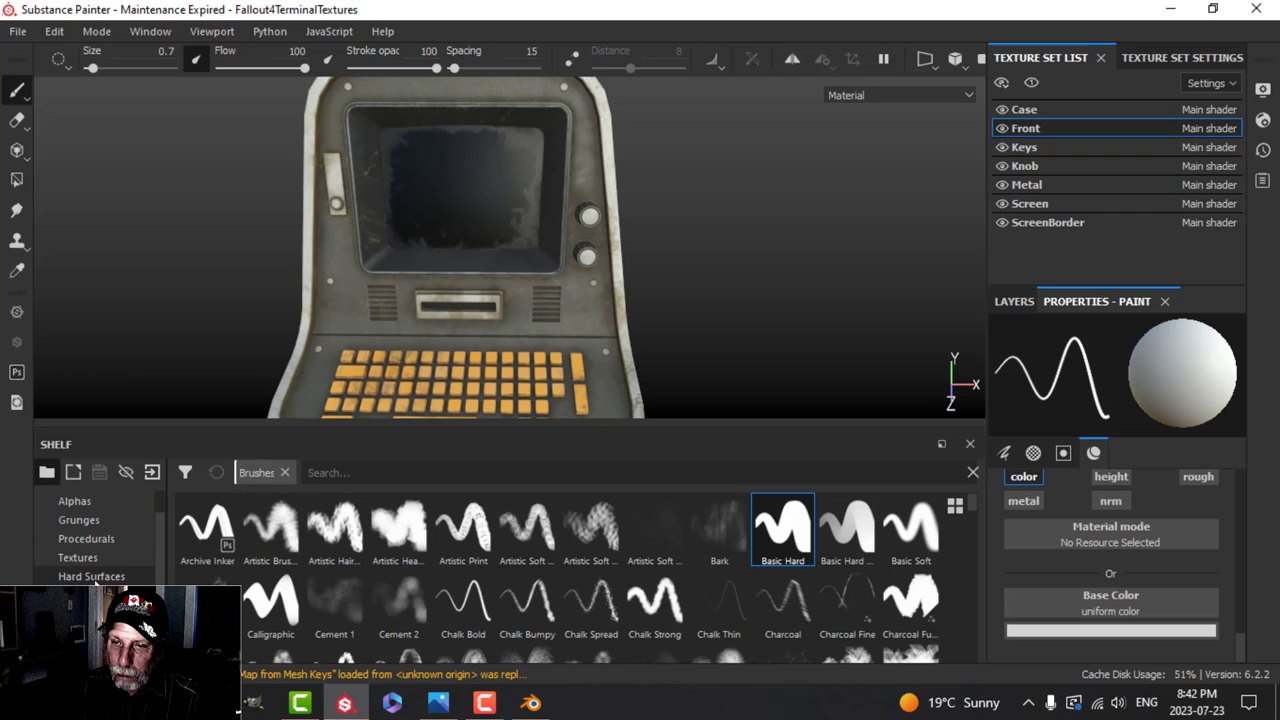
left_click(74, 501)
left_click(412, 472)
type("font")
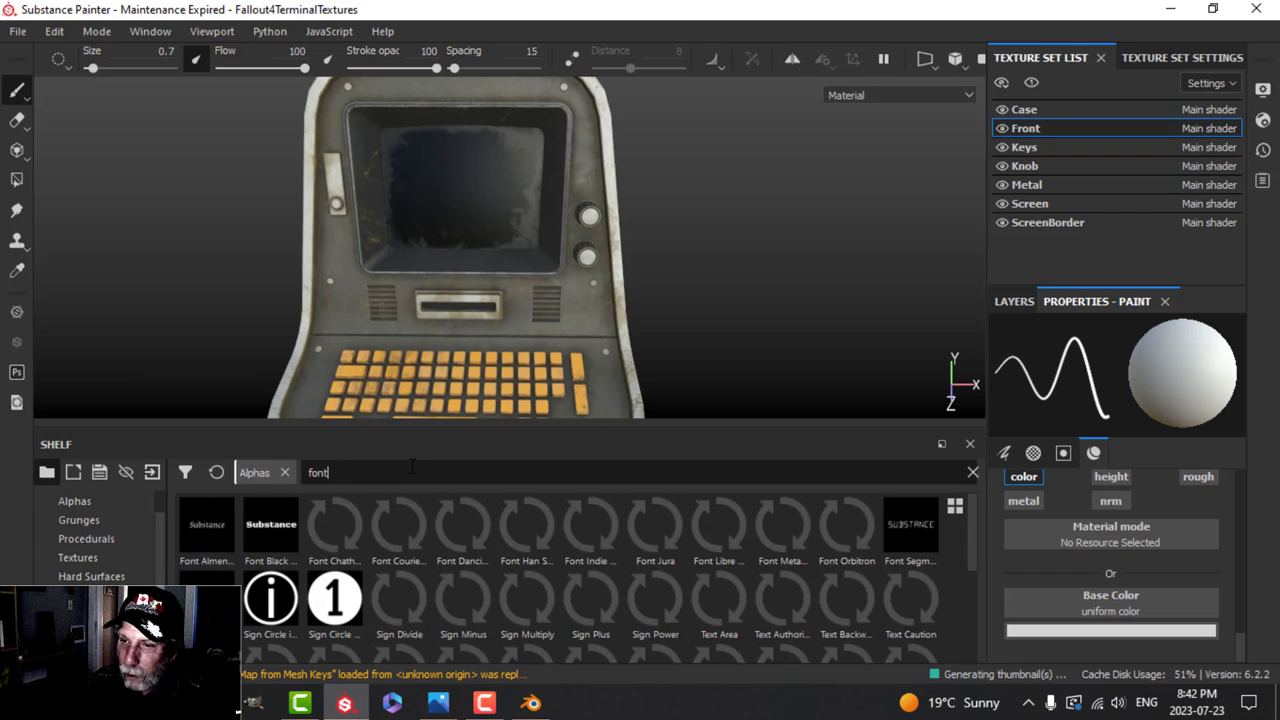
left_click(333, 528)
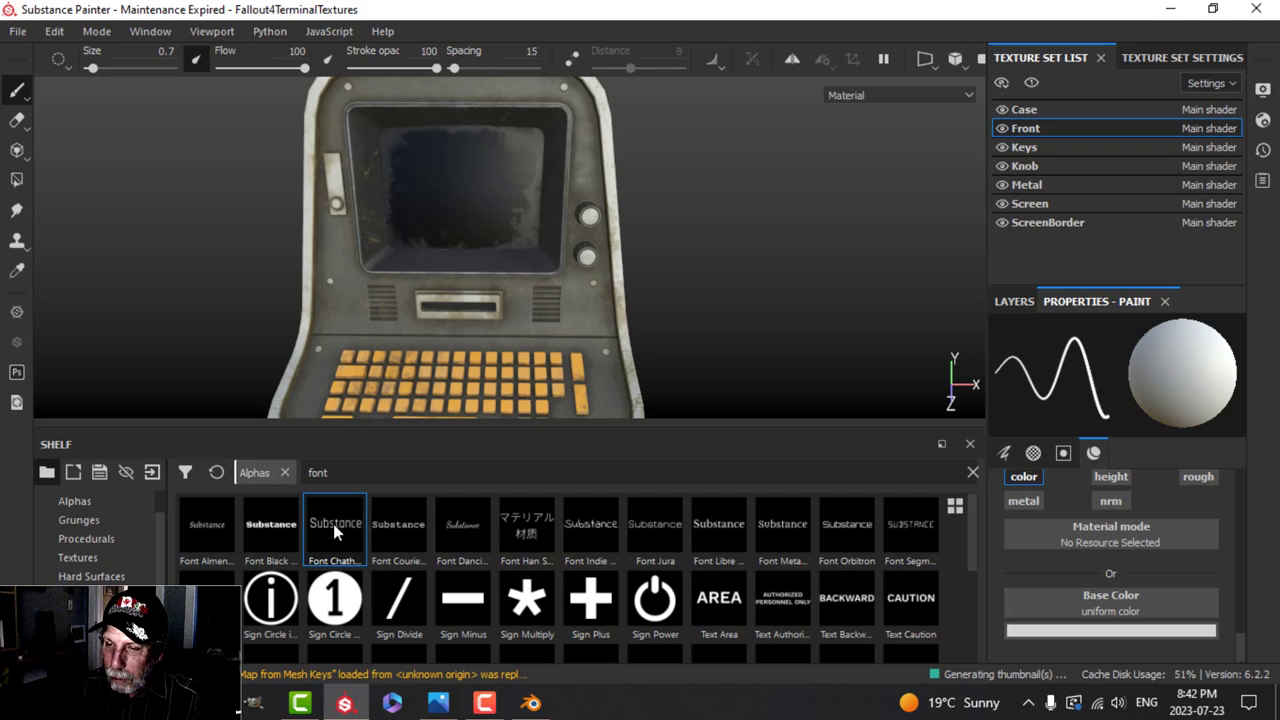
Replace the Font Chathura alpha's sample text with HIGH.
scroll(1131, 546, "up", 6)
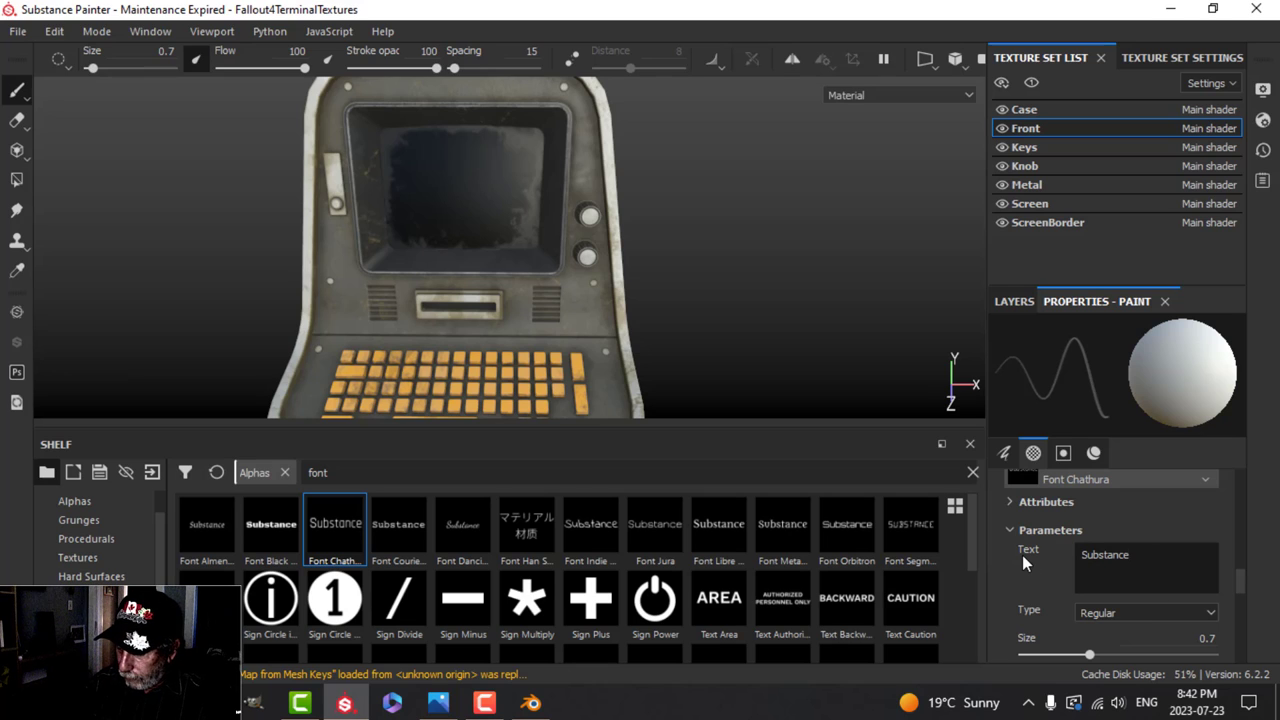
key("BackSpace")
key("BackSpace")
key("BackSpace")
key("BackSpace")
key("BackSpace")
key("BackSpace")
key("BackSpace")
key("BackSpace")
key("BackSpace")
key("Caps_Lock")
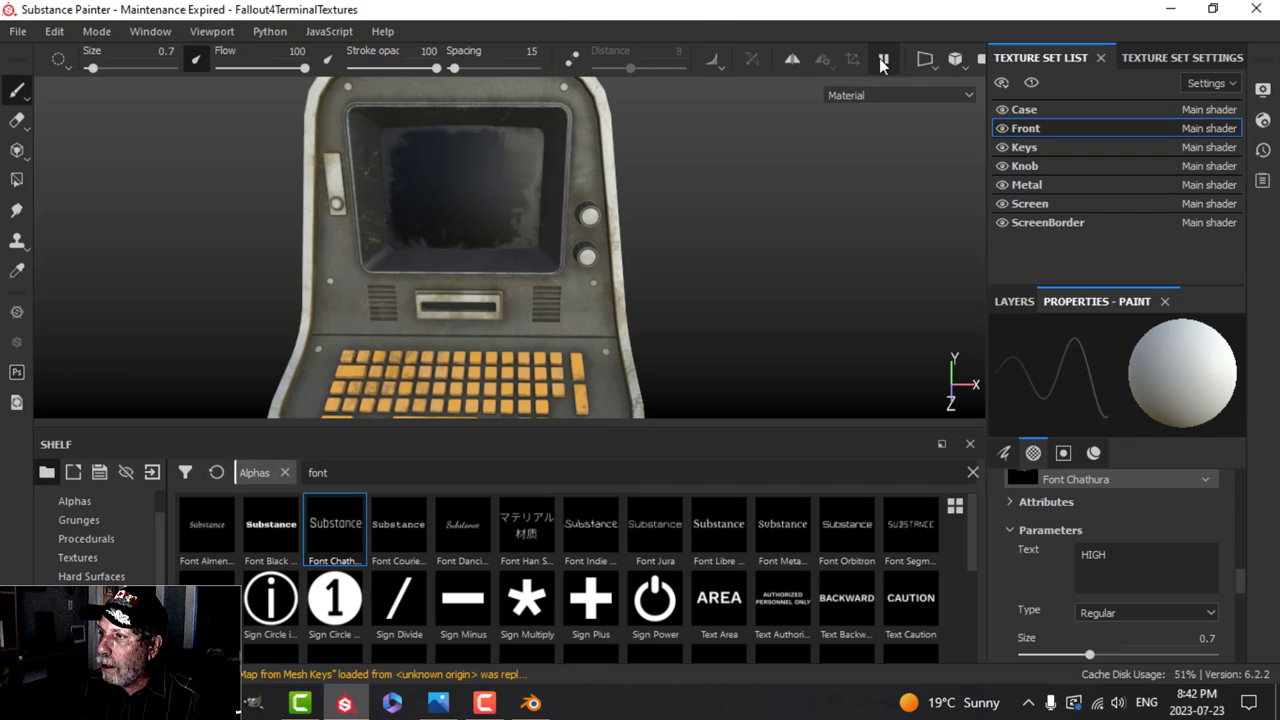
Switch the viewport to orthographic projection and stamp HIGH above the upper knob with a brush size of 12.26.
left_click(955, 60)
left_click(972, 106)
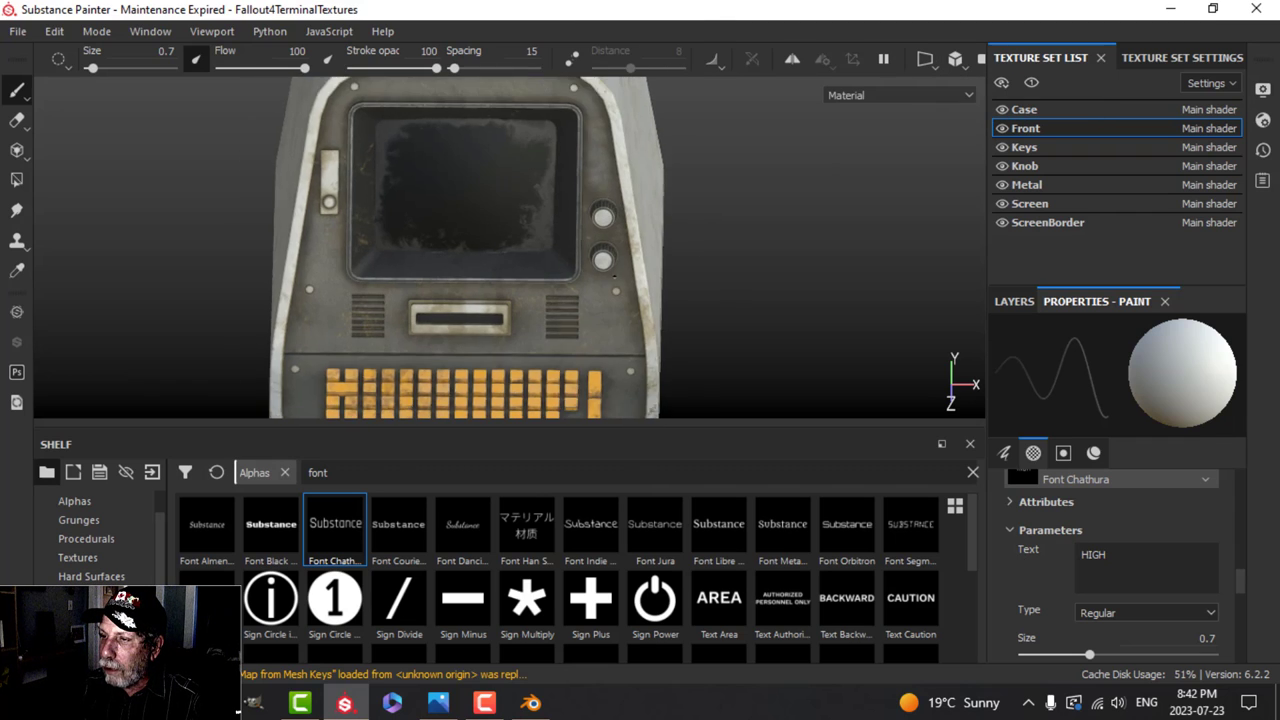
scroll(622, 287, "up", 3)
scroll(621, 287, "up", 5)
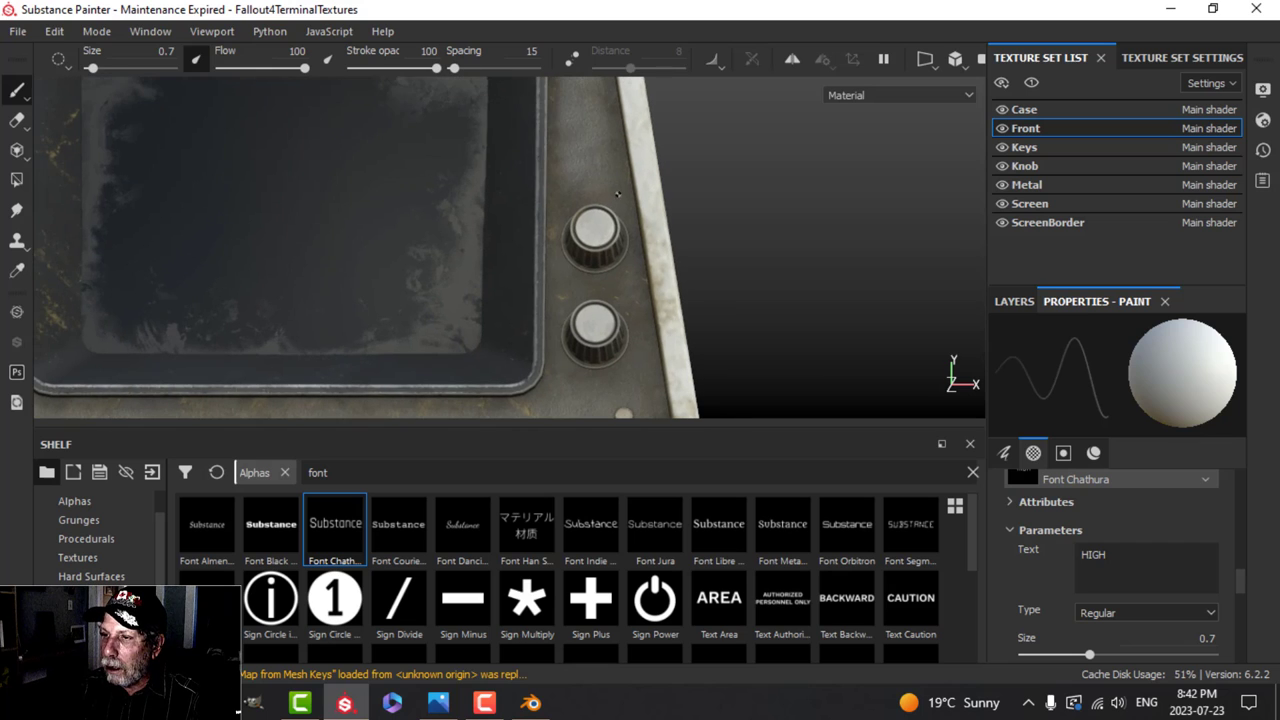
key("bracketright")
key("bracketright")
key("bracketright")
key("bracketright")
key("bracketright")
key("bracketright")
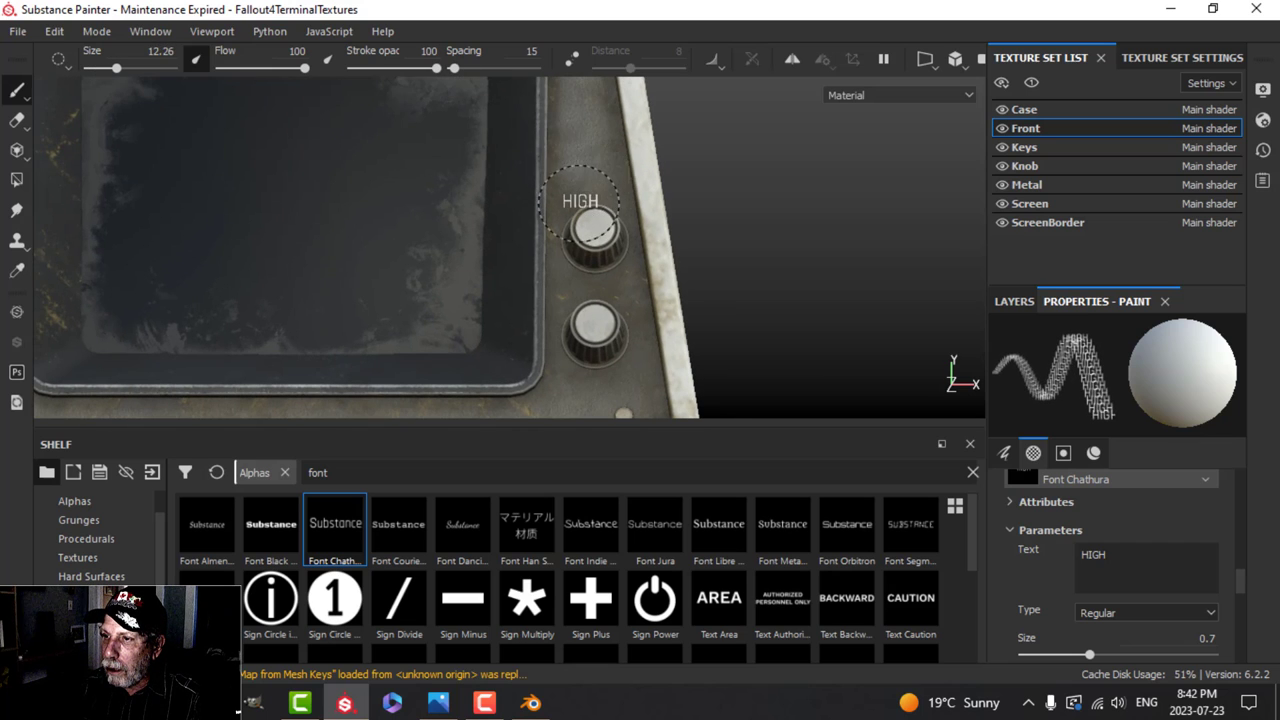
scroll(686, 286, "down", 2)
left_click_drag(686, 286, 714, 298, "alt")
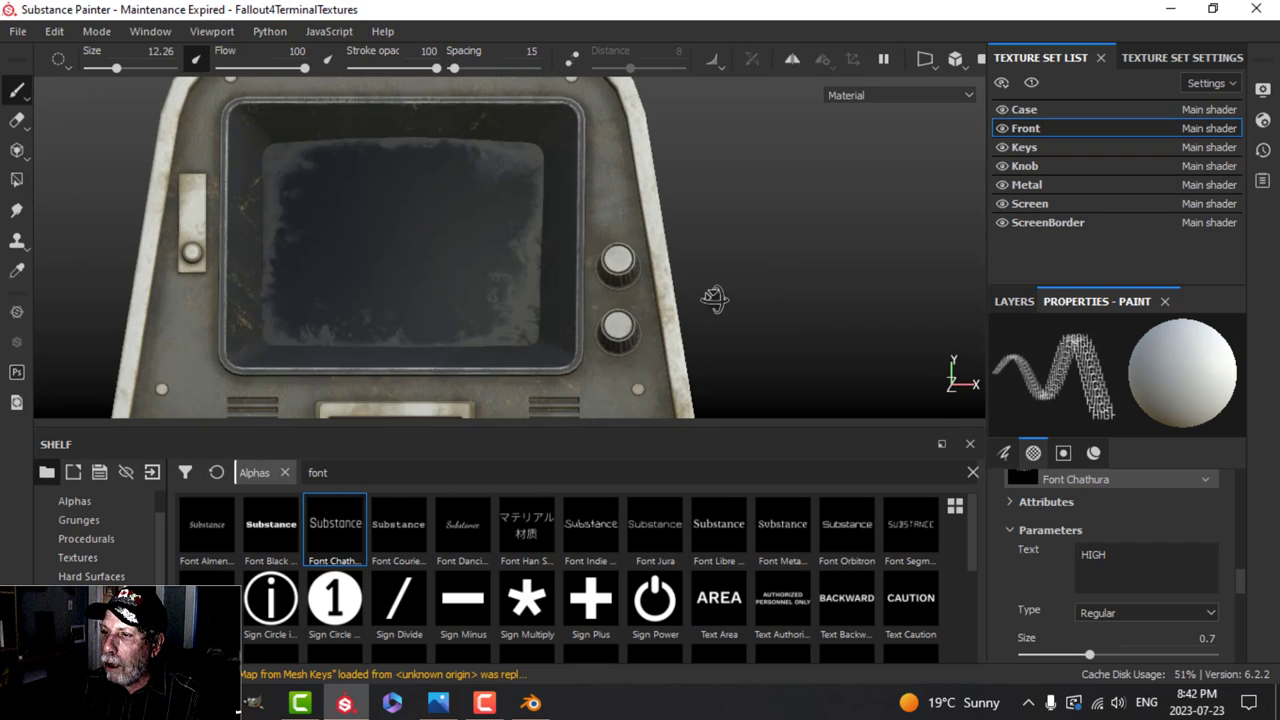
scroll(692, 292, "up", 2)
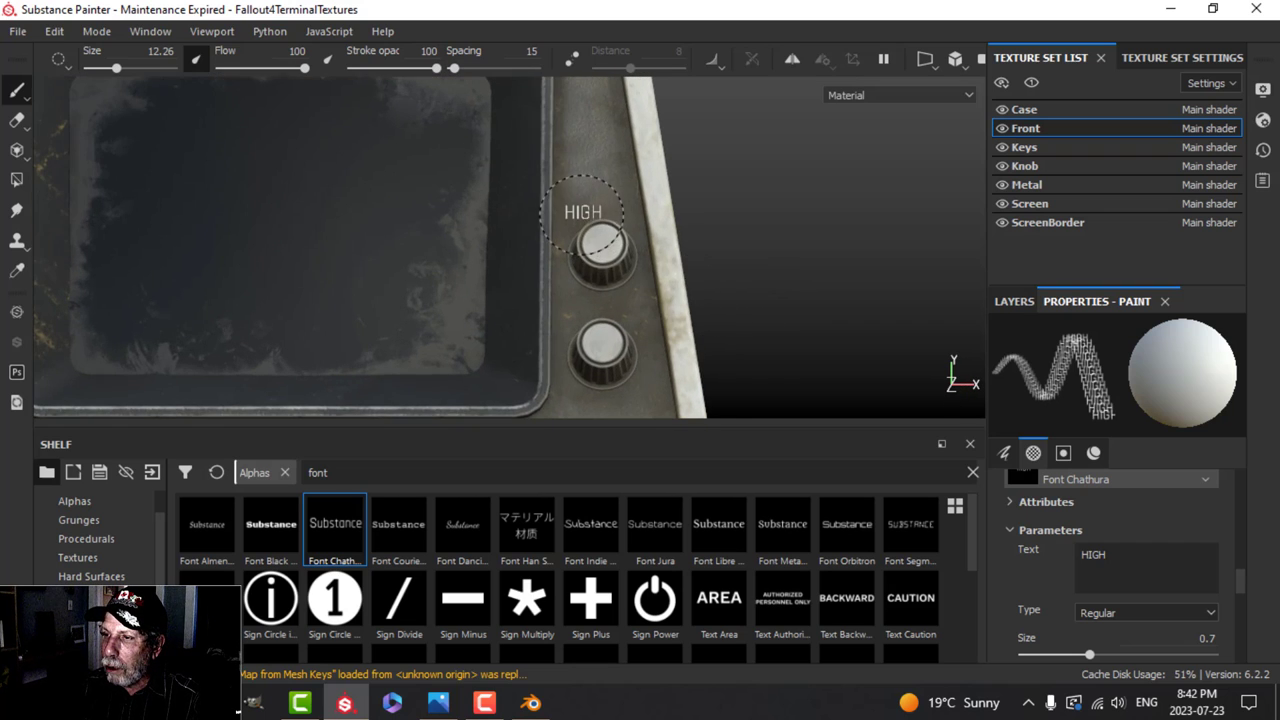
left_click_drag(598, 212, 590, 210, "alt")
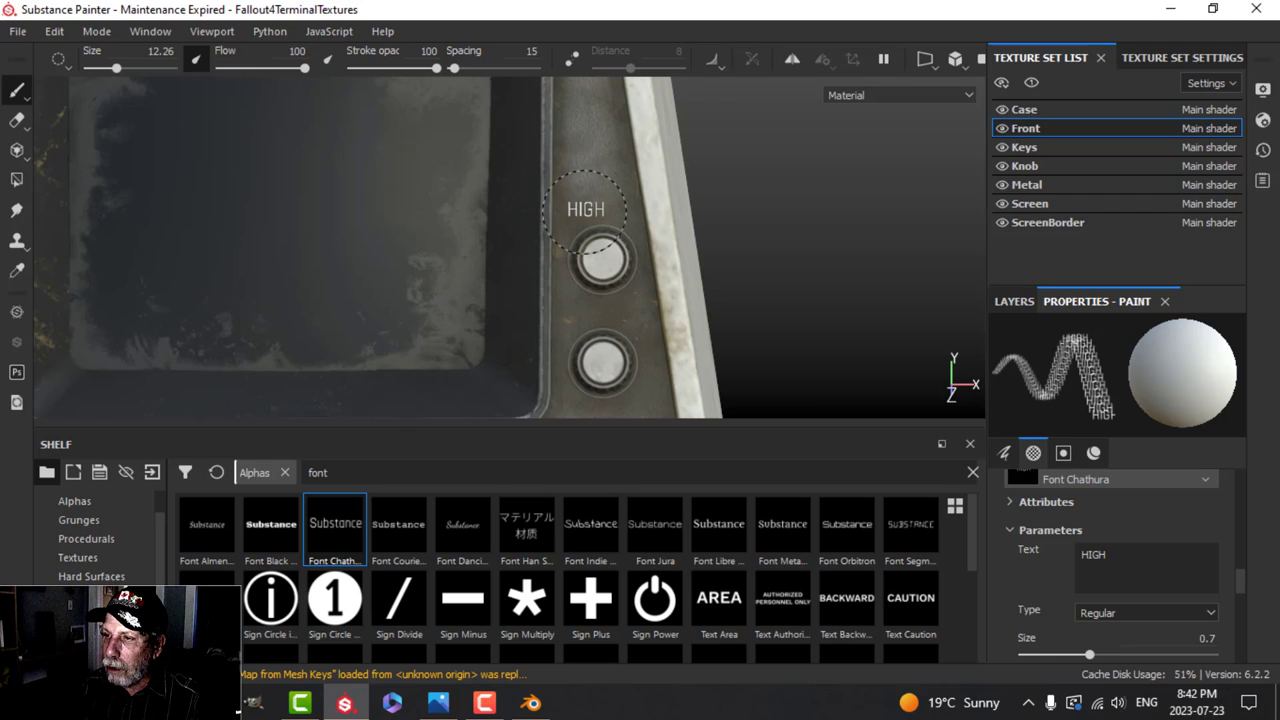
Change the font alpha's text to LOW and stamp it just below the lower knob.
left_click(1107, 548)
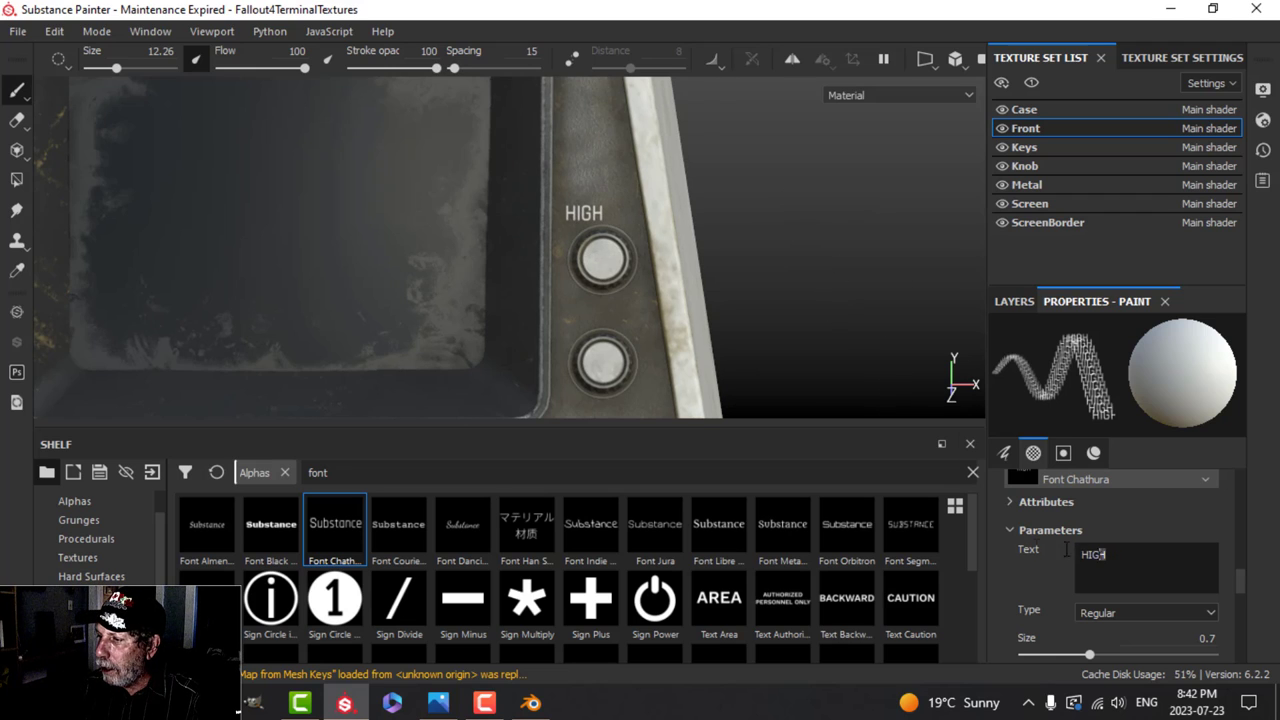
type("LOW")
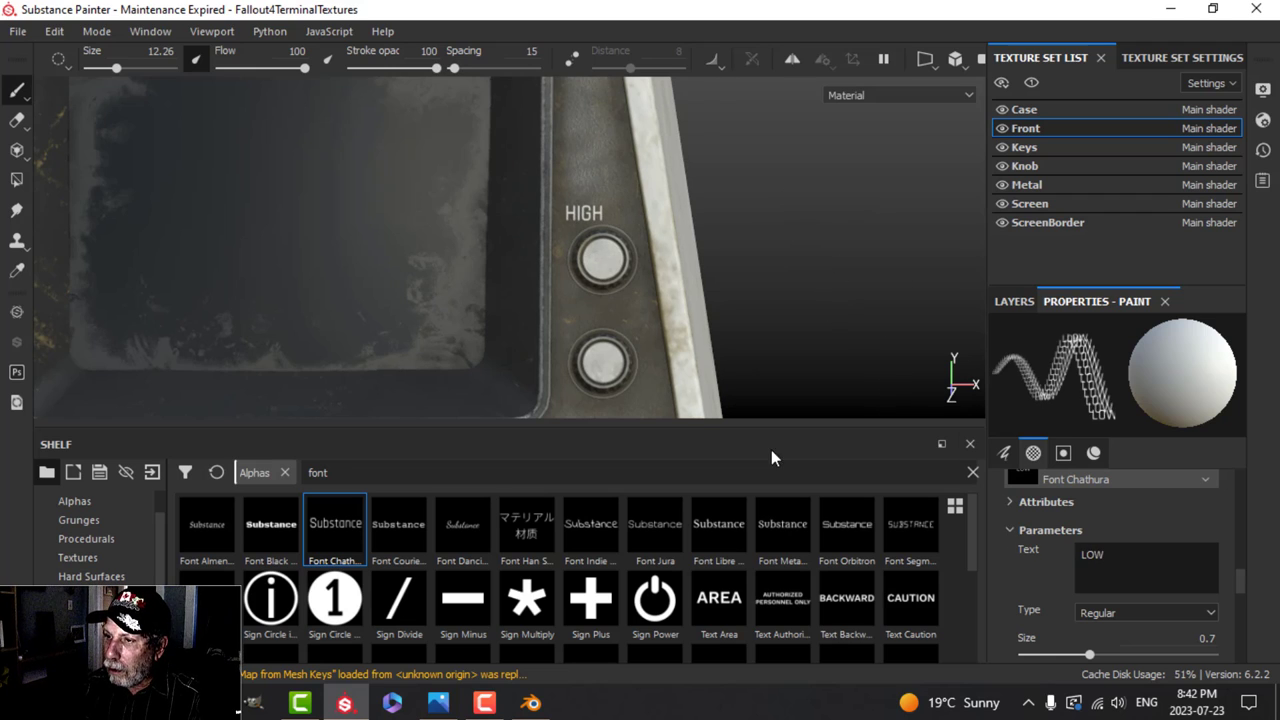
middle_click_drag(758, 340, 777, 248, "alt")
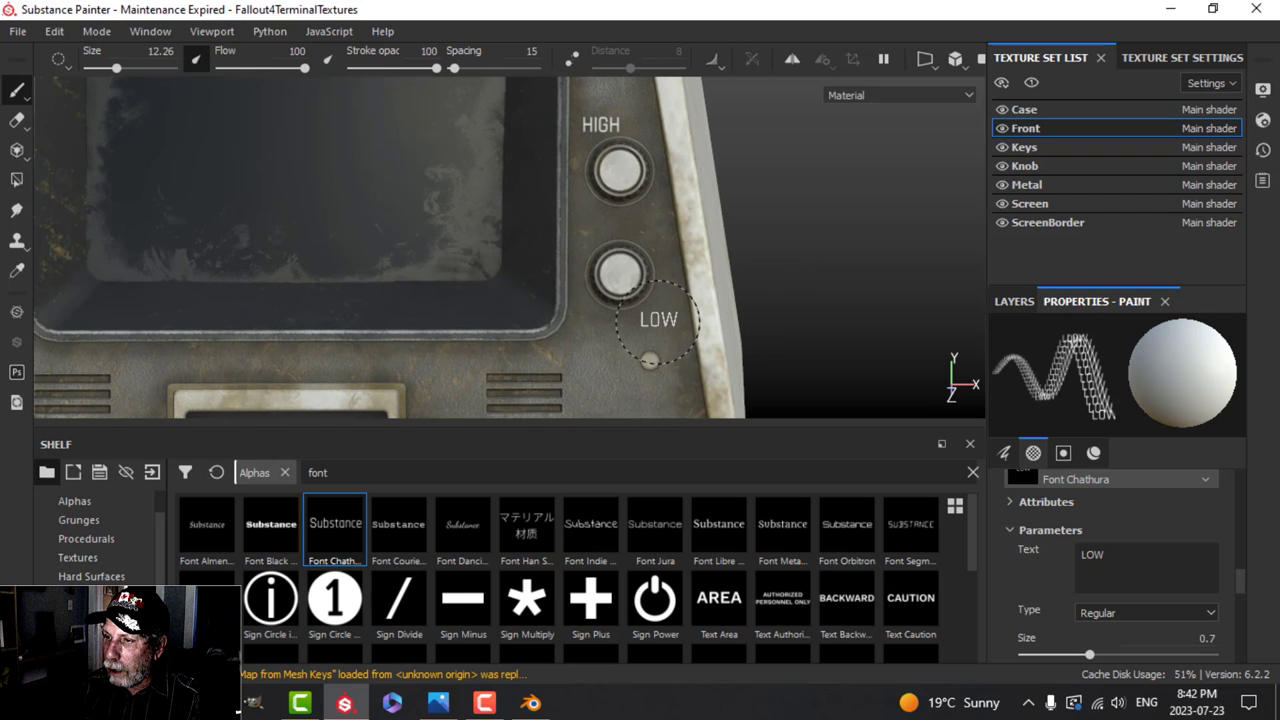
left_click(660, 319)
Stamp INSERT KEY CARD above the card slot with a text size of 0.18 and a brush size of 43.31.
scroll(715, 336, "down", 3)
middle_click_drag(636, 346, 733, 339, "alt")
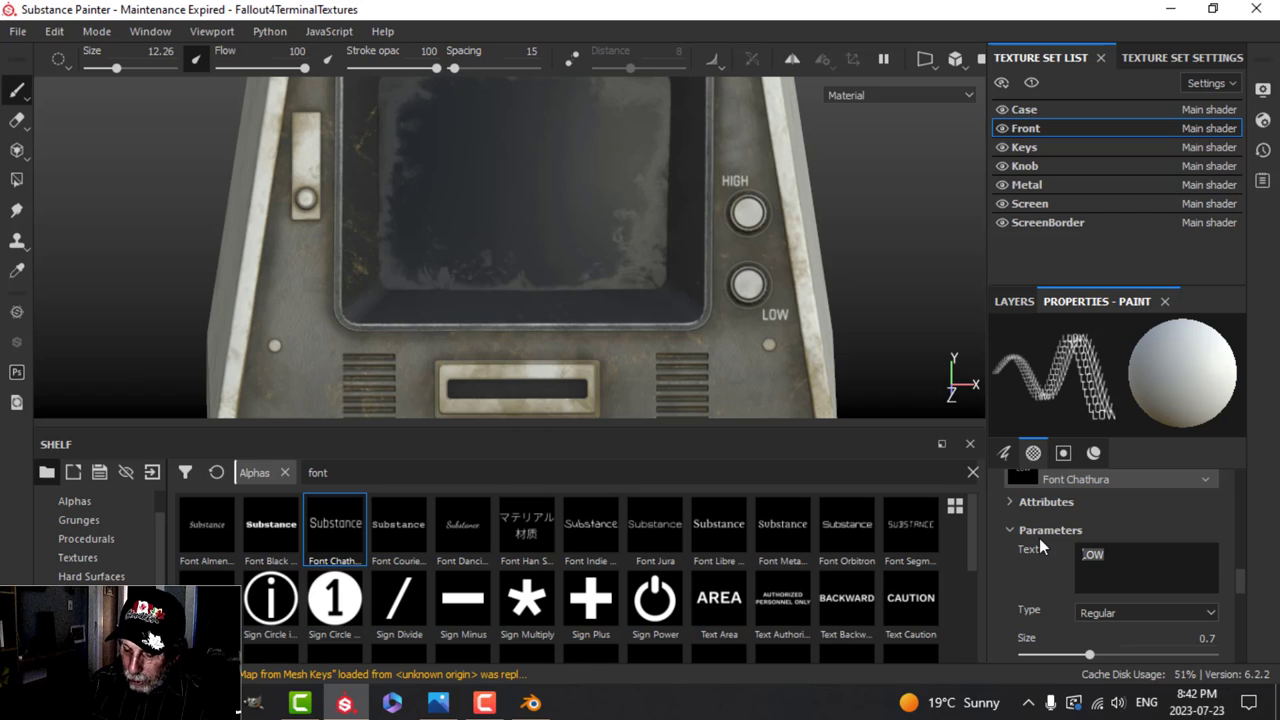
type("INSERT KEY CA")
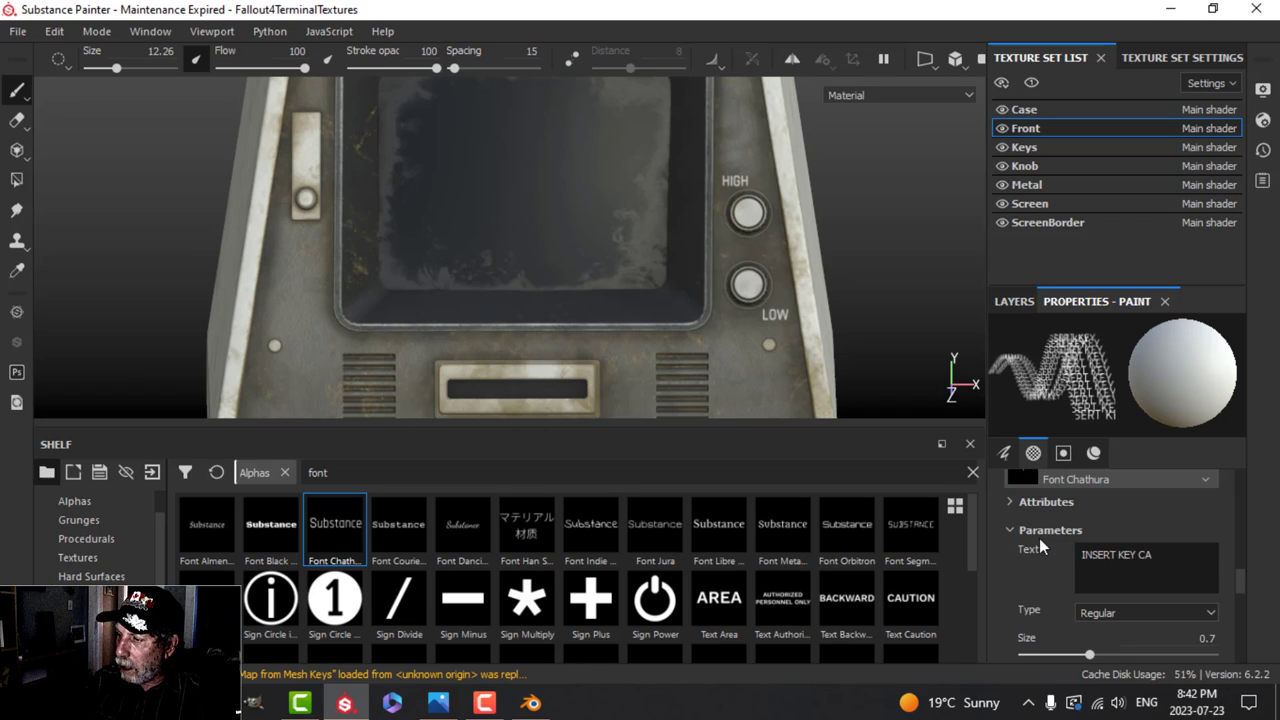
type("RD")
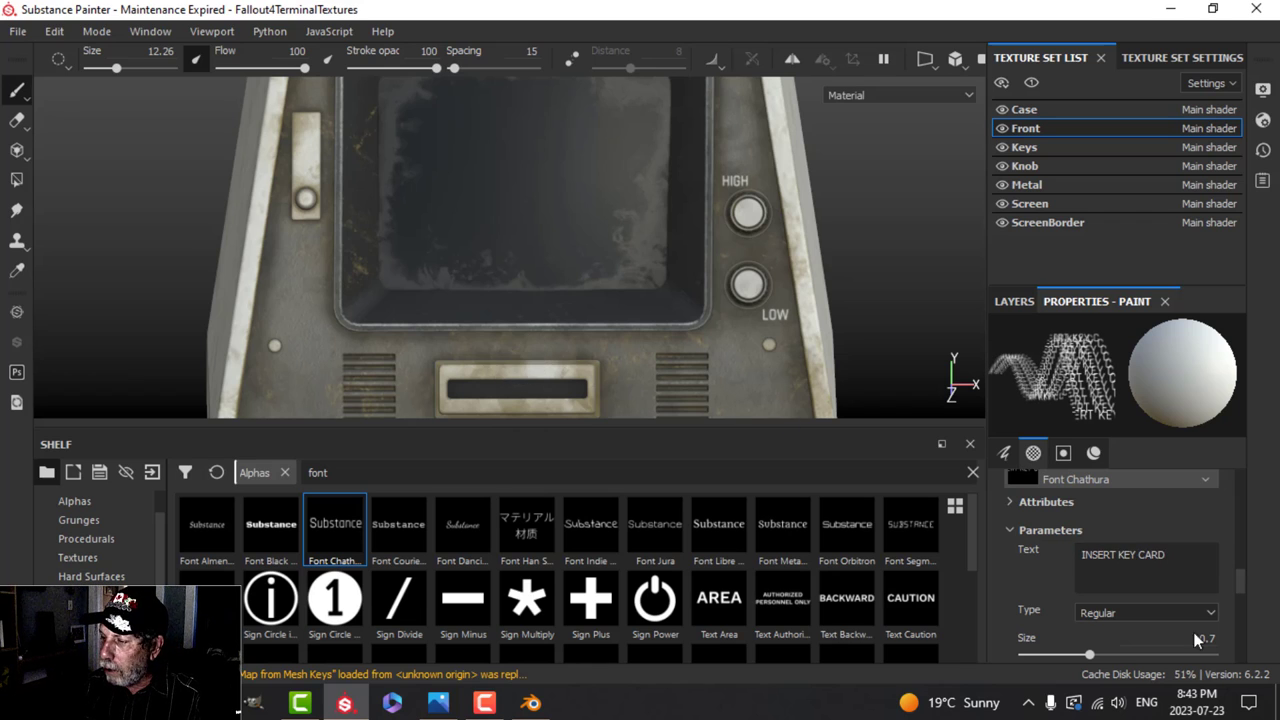
left_click_drag(1095, 658, 1039, 656)
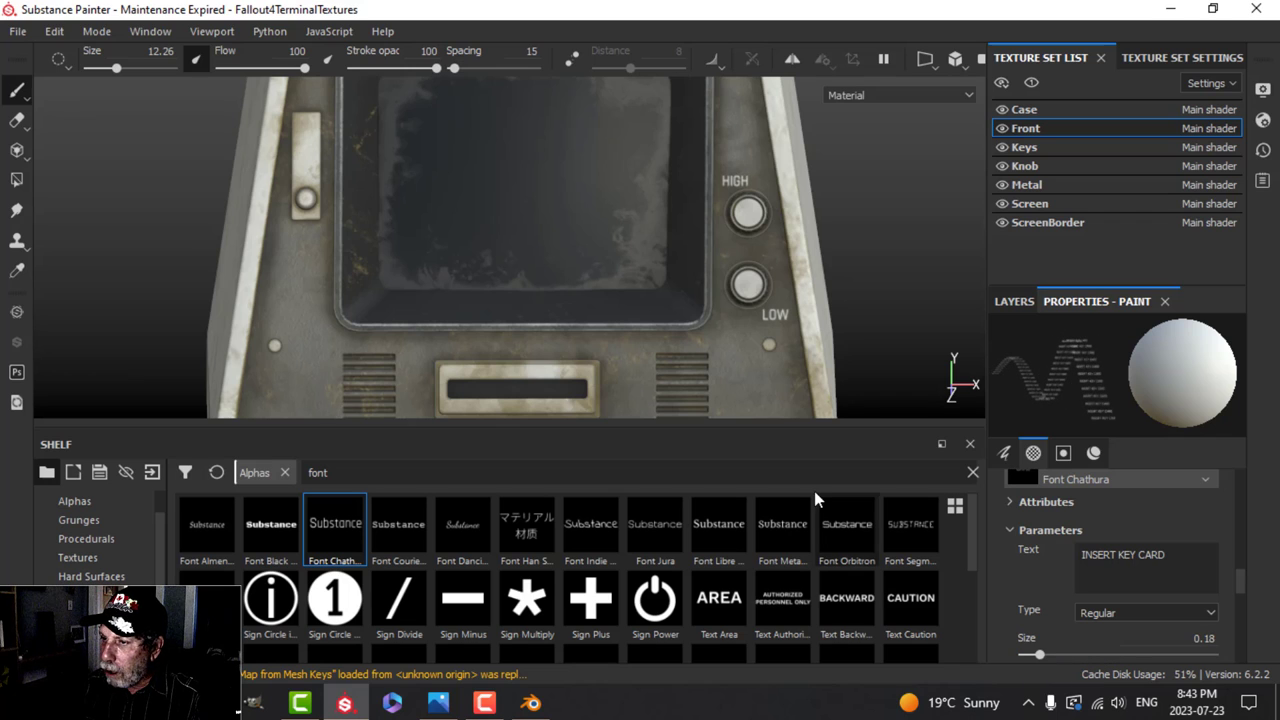
right_click_drag(528, 349, 600, 349, "ctrl")
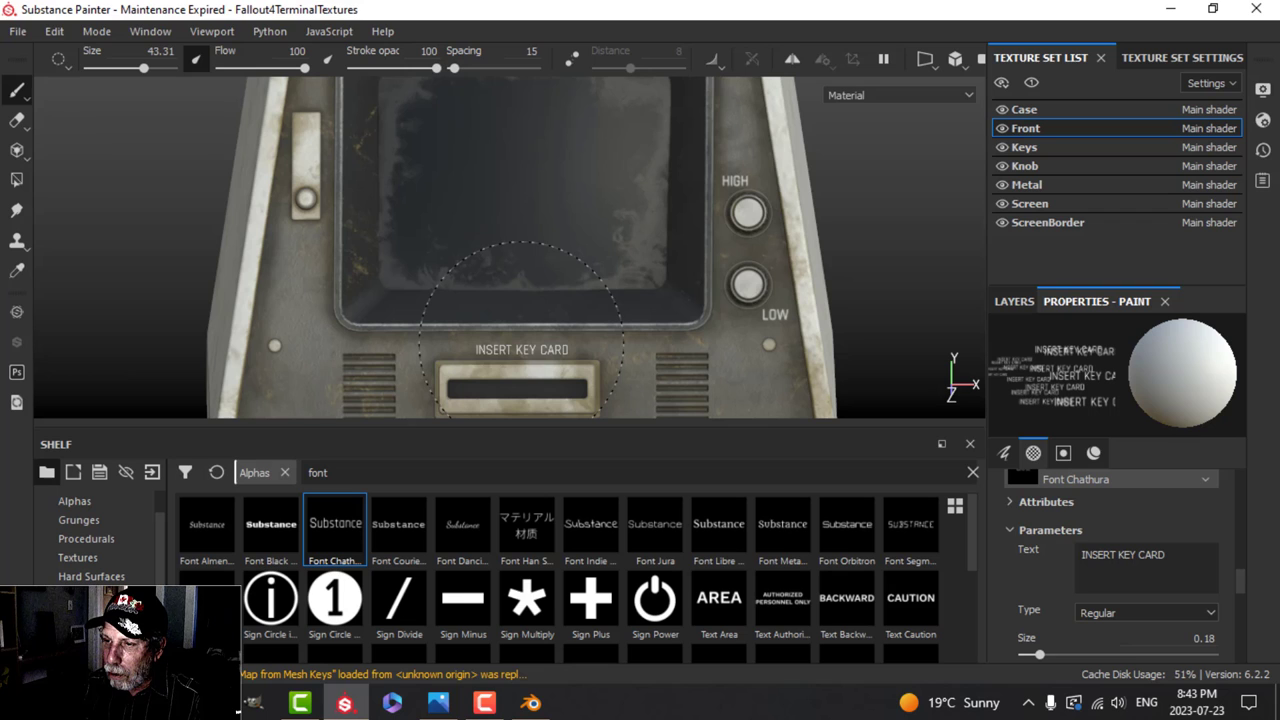
Try the Text layer directly beneath the edges layer so that the grunge, dirt and edge wear cover the lettering.
scroll(708, 366, "down", 3)
left_click_drag(678, 354, 786, 334, "alt")
left_click(1017, 301)
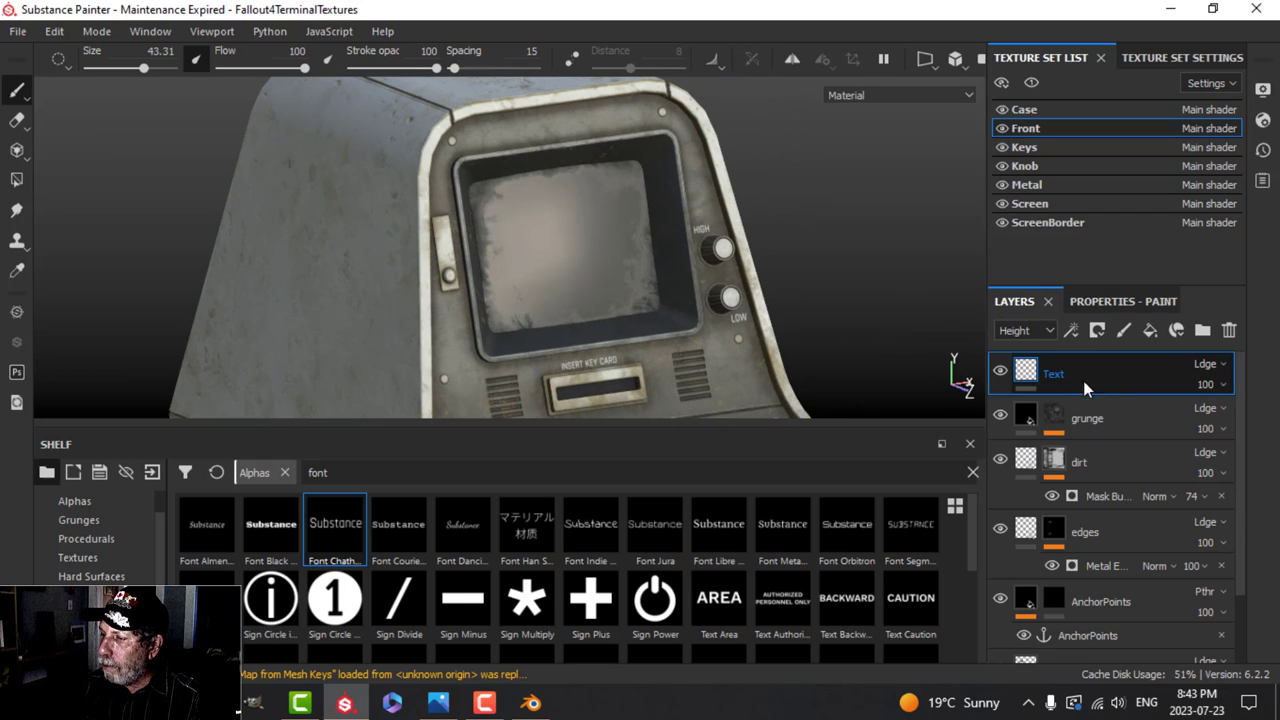
left_click_drag(1085, 373, 1088, 570)
scroll(751, 340, "up", 3)
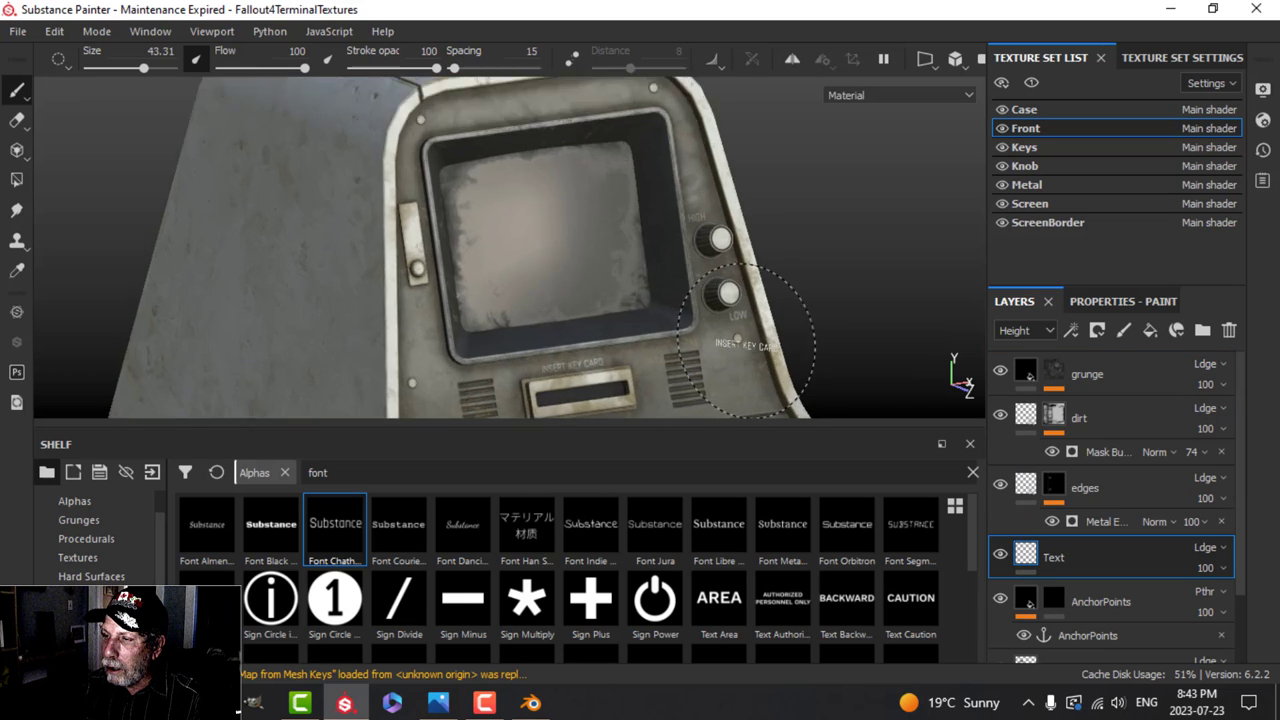
left_click_drag(786, 309, 746, 318, "alt")
right_click_drag(745, 316, 748, 322, "alt")
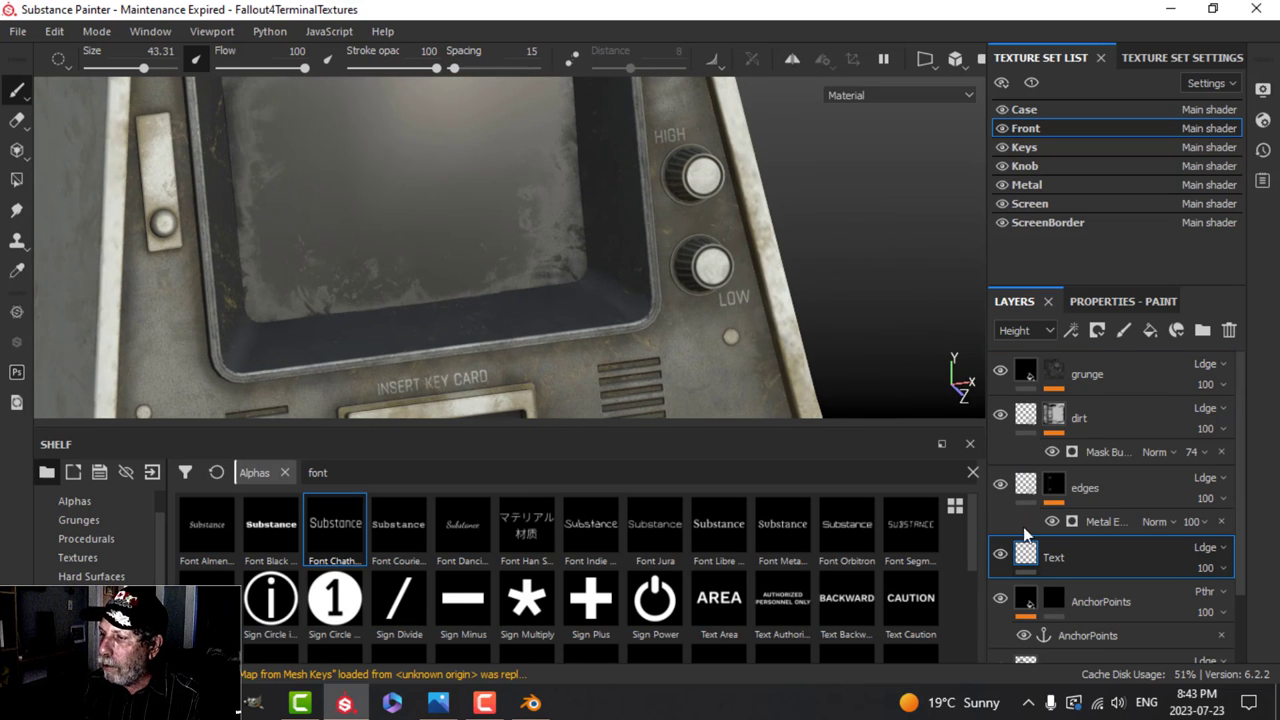
Place the Text layer beneath the AnchorPoints layer, directly above the Alphas layer.
scroll(1116, 560, "down", 2)
left_click_drag(1093, 504, 1078, 562)
scroll(843, 309, "down", 3)
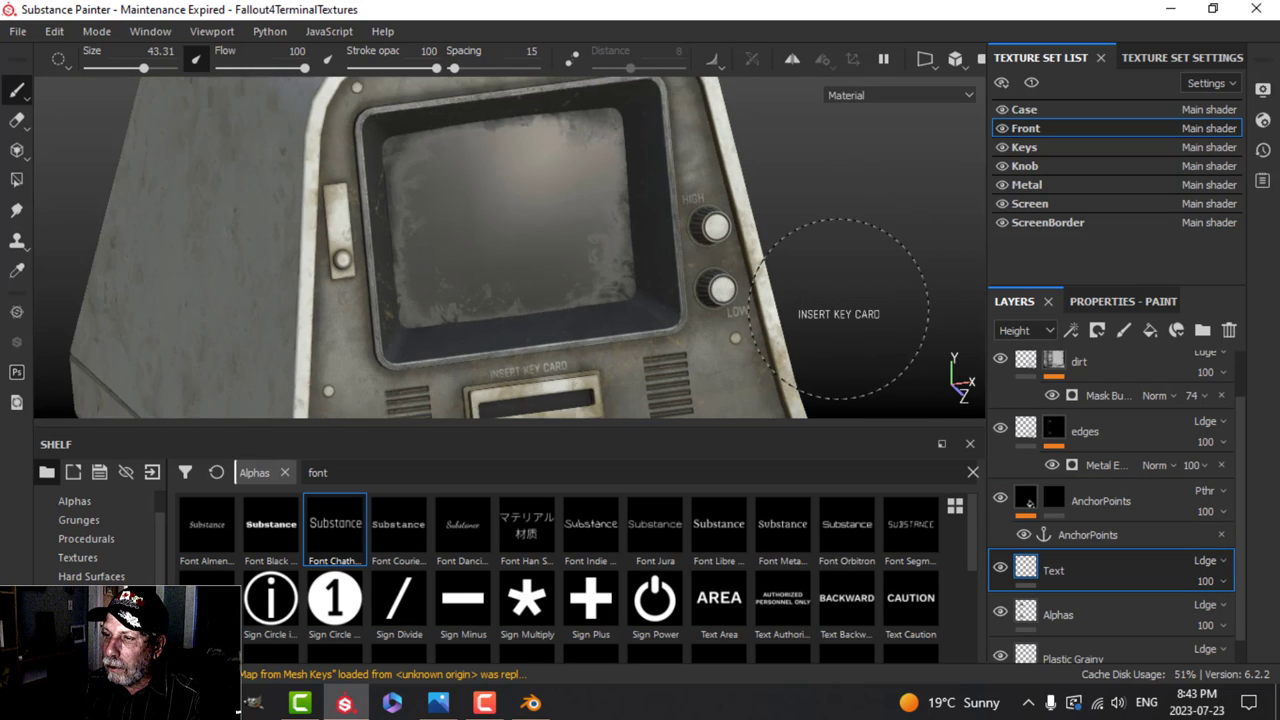
Examine the weathered lettering, vents and keyboard area of the terminal from several angles.
scroll(840, 311, "up", 3)
mouse_move(810, 311)
left_mouse_down("alt")
mouse_move(810, 282)
mouse_move(805, 320)
mouse_move(836, 316)
left_mouse_up("alt")
scroll(805, 325, "down", 3)
middle_click_drag(843, 374, 789, 246, "alt")
mouse_move(789, 246)
left_mouse_down("alt")
mouse_move(775, 250)
mouse_move(820, 255)
left_mouse_up("alt")
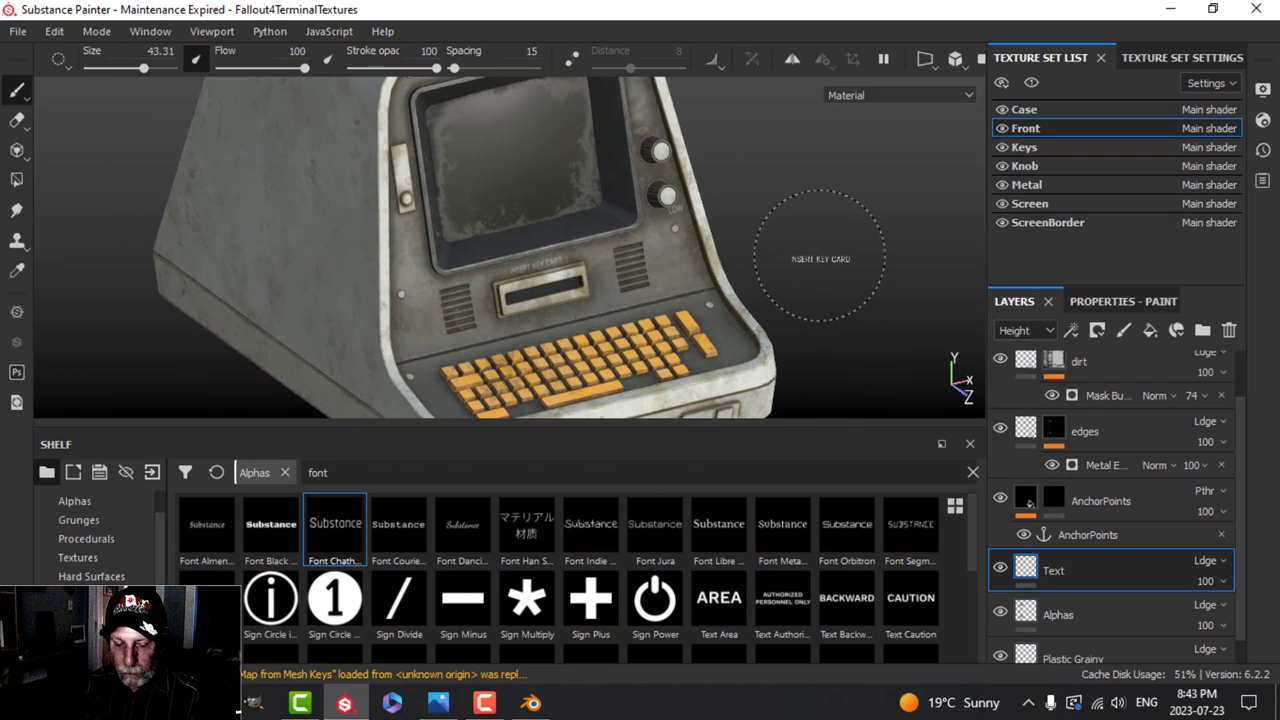
left_click_drag(819, 310, 802, 340, "alt")
middle_click_drag(802, 344, 788, 264, "alt")
left_click_drag(794, 283, 790, 256, "alt")
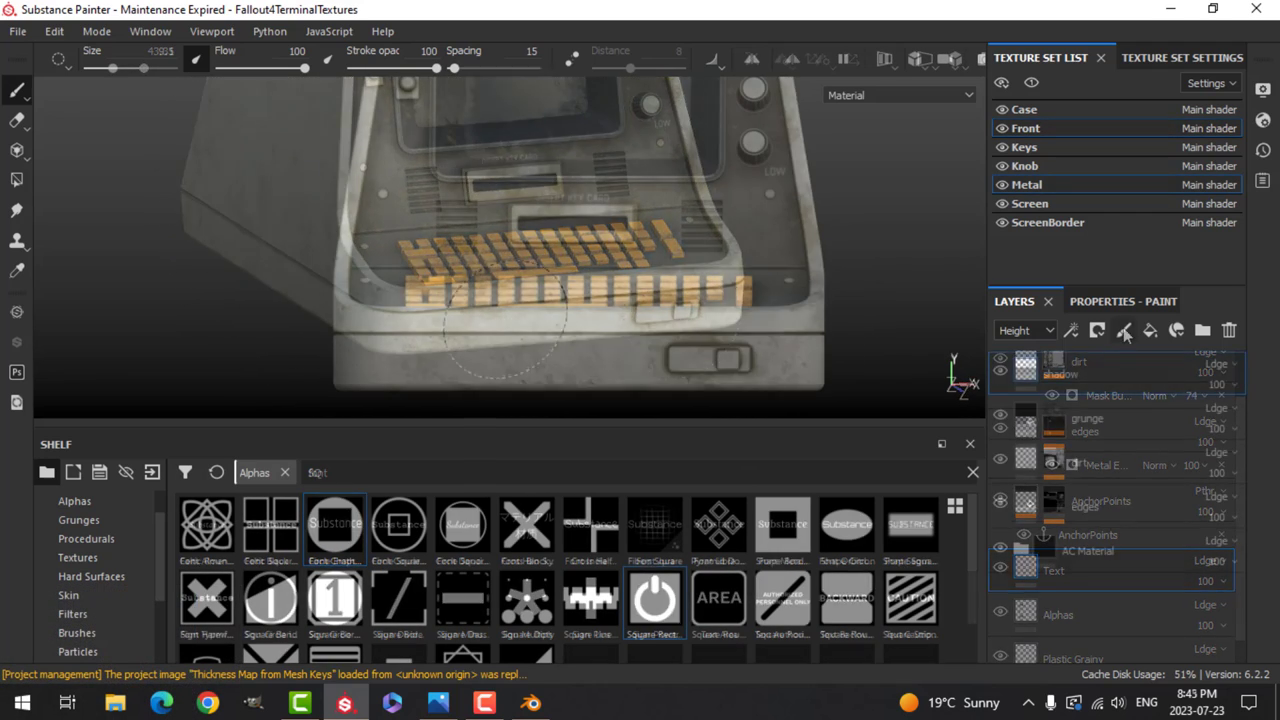
Name the Metal texture set's new paint layer Alphas and place it beneath the edges layer.
type("Alphas")
left_click_drag(1100, 381, 1104, 500)
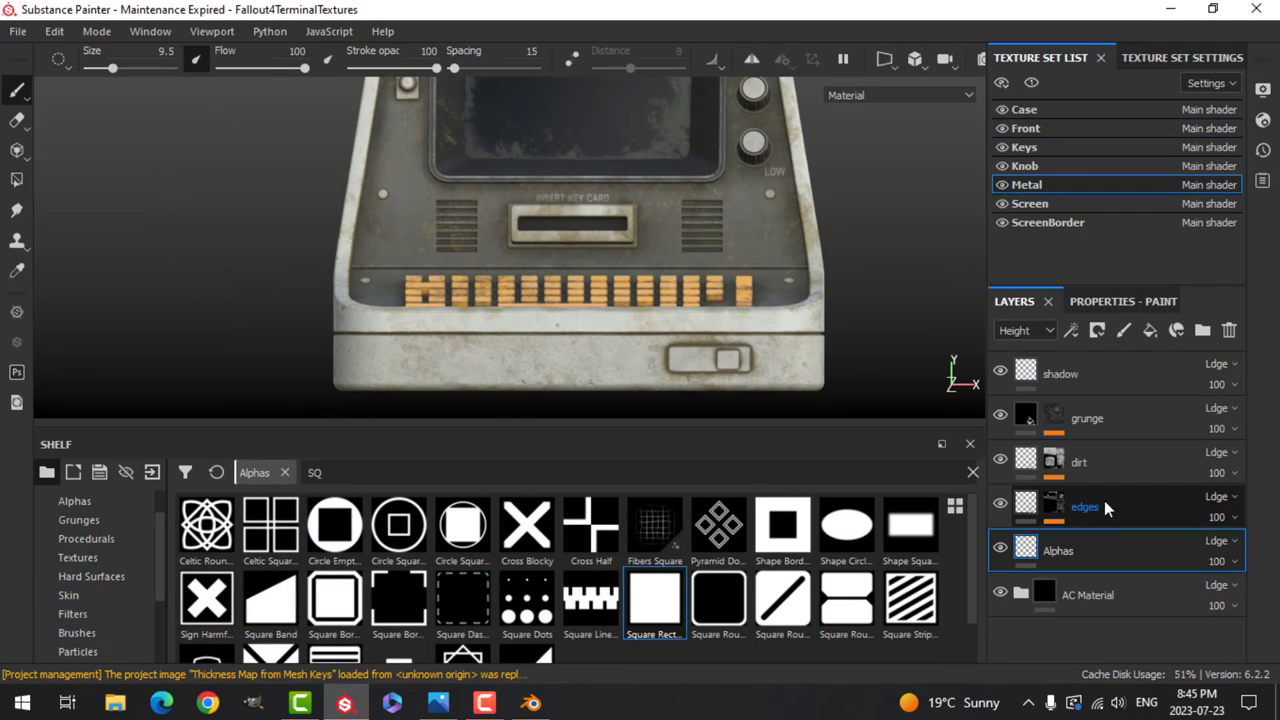
left_click(1111, 303)
scroll(1135, 610, "down", 2)
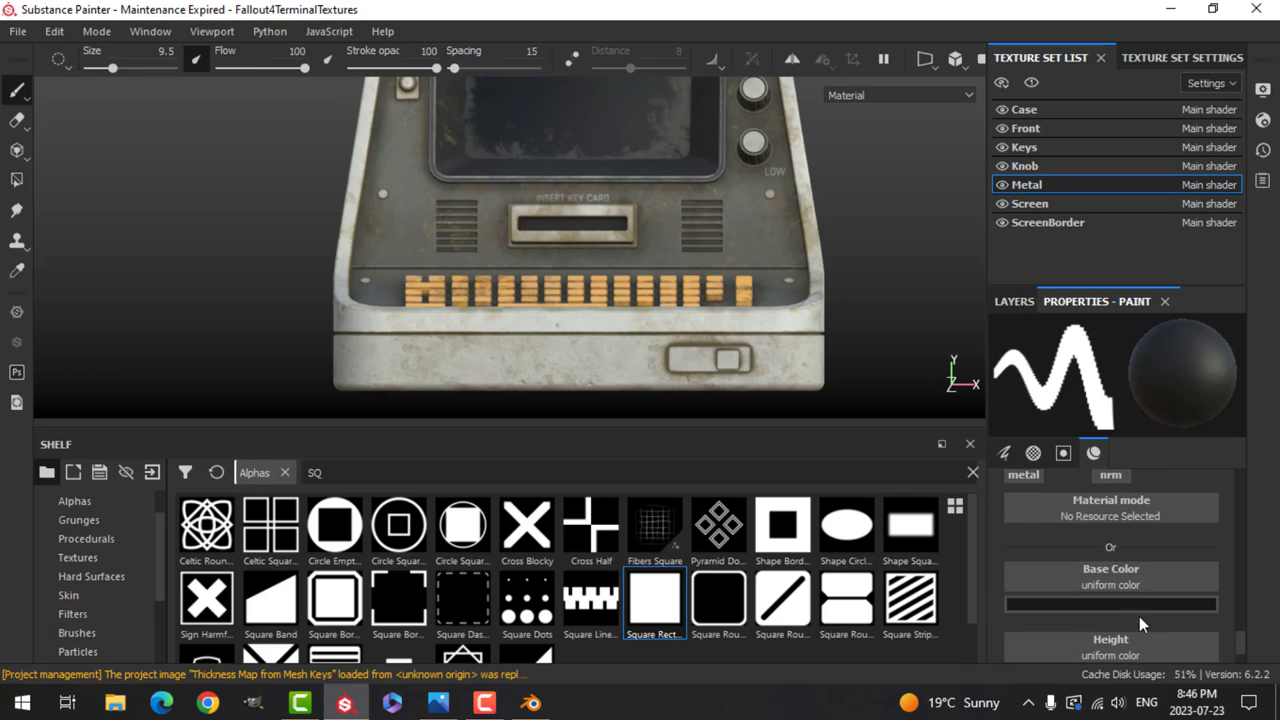
Try the circle-and-square and Circle Invert alphas on the round metal button beside the screen, and undo the stamp.
left_click(420, 530)
scroll(471, 251, "up", 5)
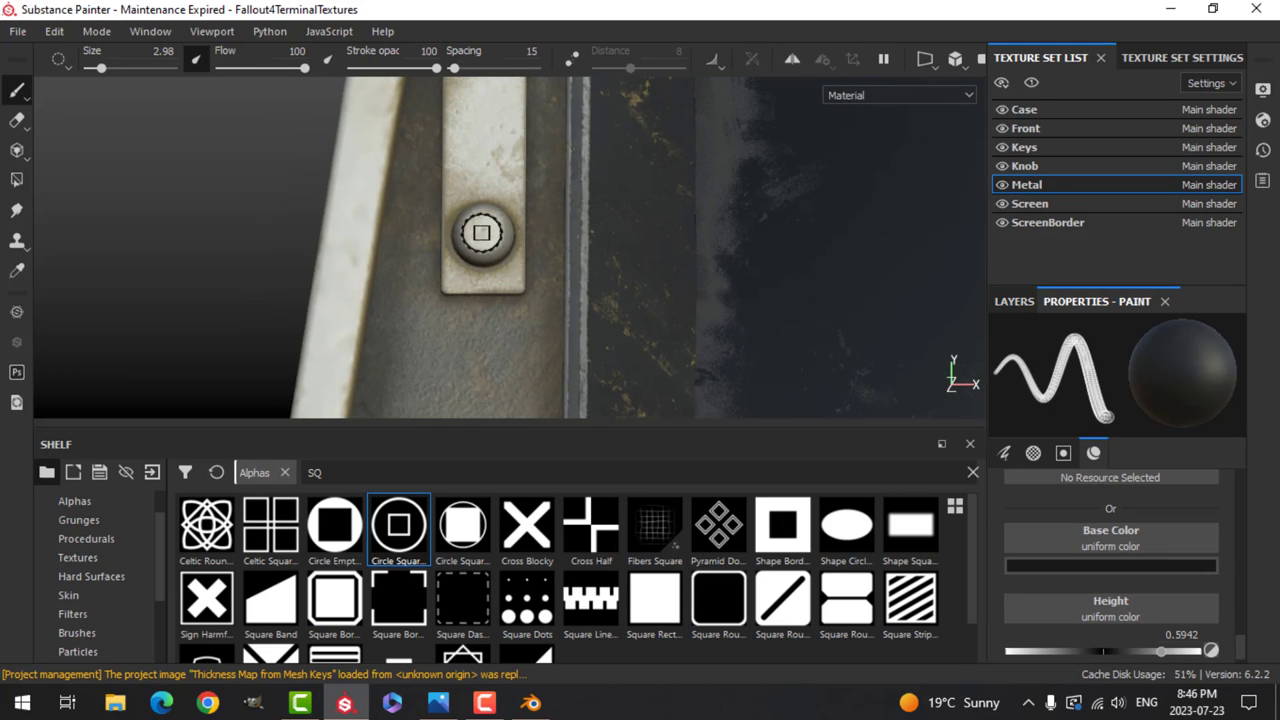
scroll(611, 310, "down", 2)
scroll(590, 540, "down", 1)
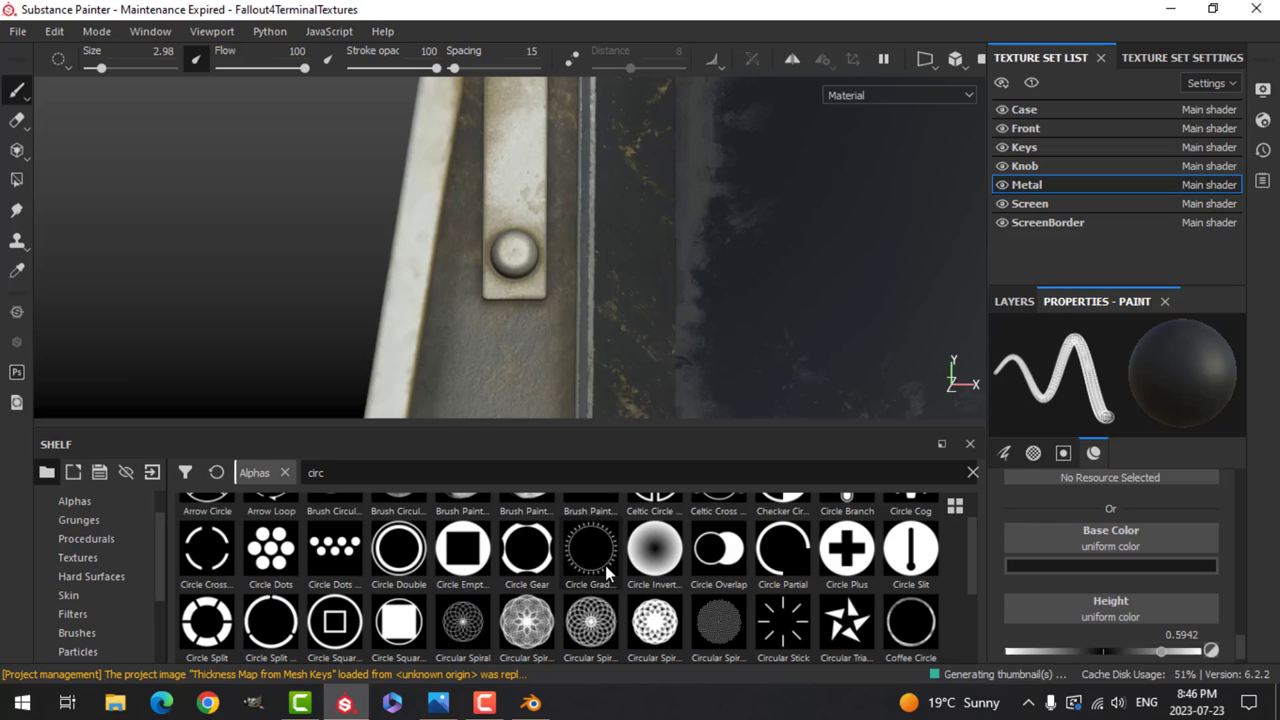
left_click(650, 552)
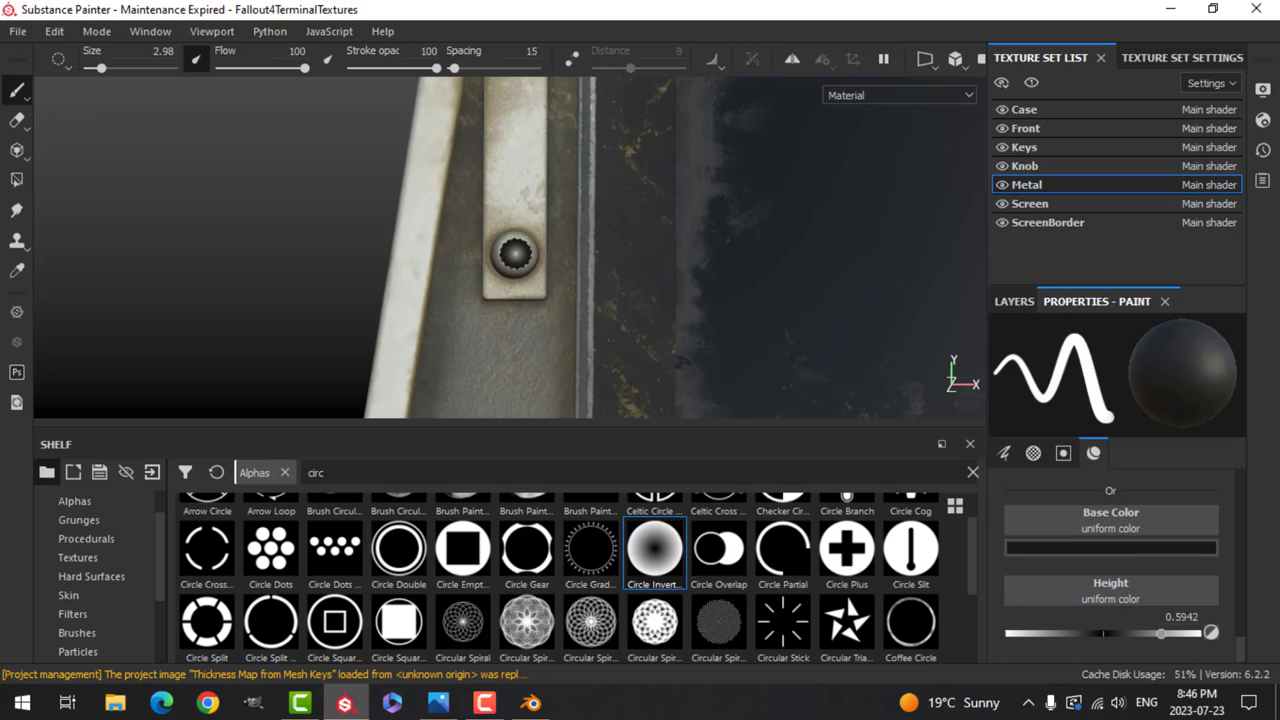
scroll(591, 340, "up", 1)
key("ctrl+z")
scroll(660, 250, "up", 1)
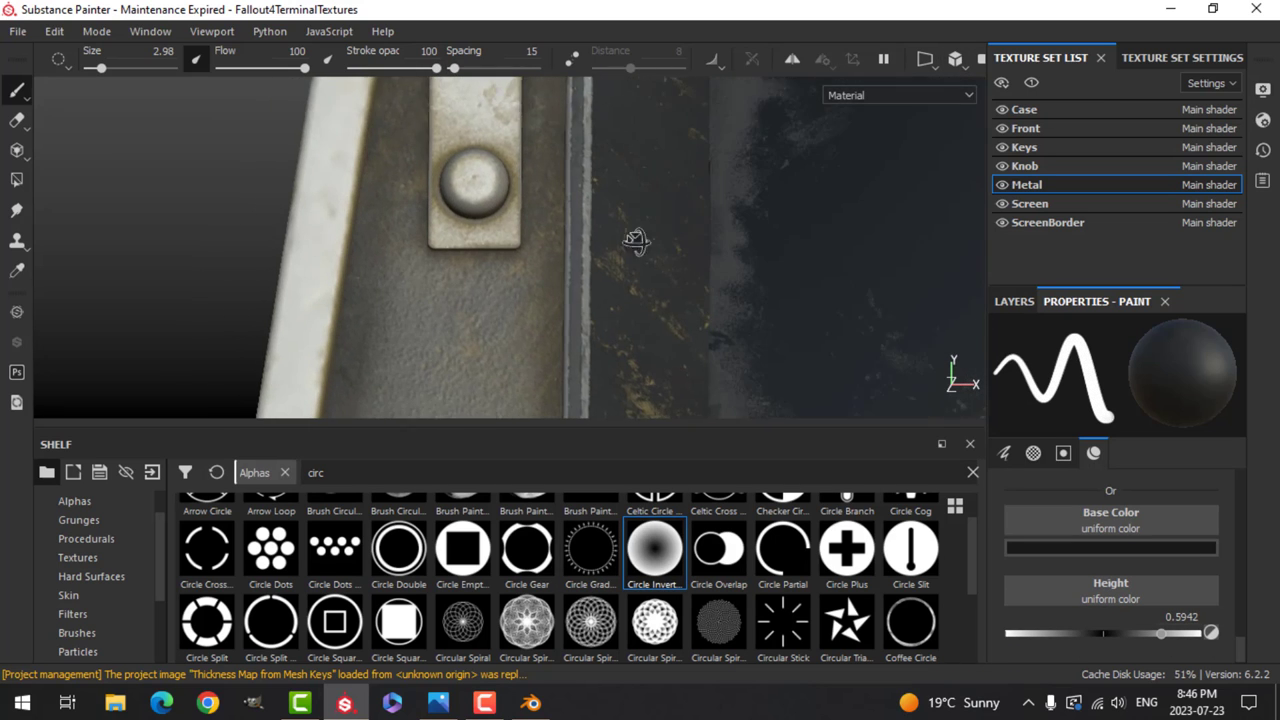
Stamp the ring-shaped Shape Border alpha on the round metal button beside the screen with a brush size of 3.79.
middle_click_drag(637, 243, 647, 193, "alt")
scroll(594, 558, "down", 2)
left_click(592, 552)
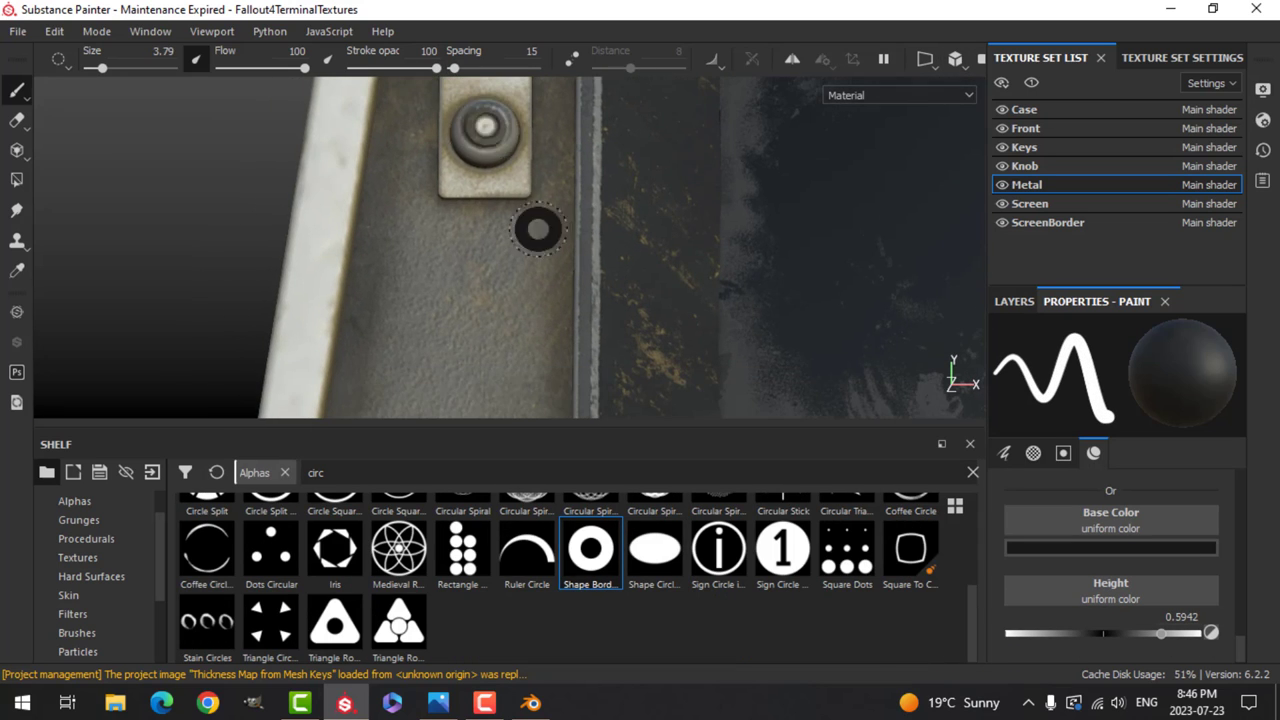
Search the alphas for "sq" and choose the solid white square alpha for stamping the switch plate on the terminal's front edge.
scroll(538, 229, "down", 3)
left_click_drag(538, 229, 669, 269, "alt")
middle_click_drag(669, 269, 637, 191, "alt")
left_click_drag(637, 191, 768, 351, "alt")
scroll(768, 351, "up", 1)
middle_click_drag(768, 351, 703, 257, "alt")
left_click(360, 472)
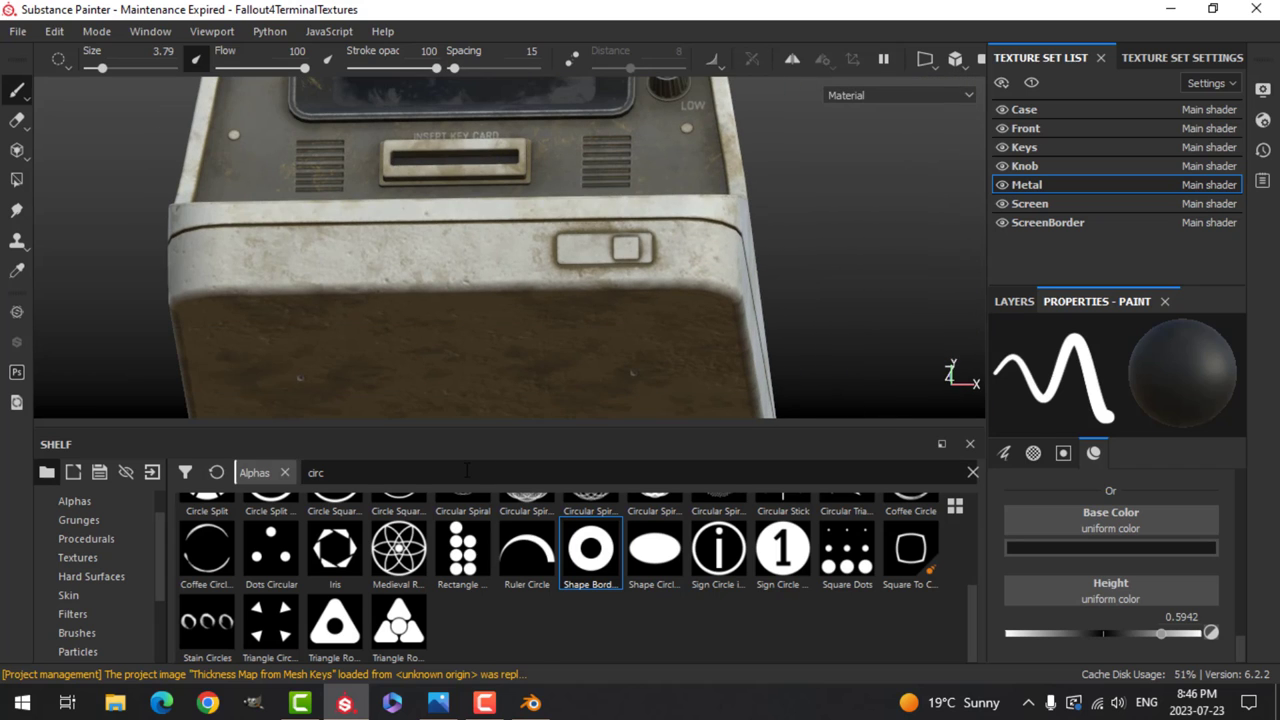
key("BackSpace")
key("BackSpace")
key("BackSpace")
key("BackSpace")
type("sq")
left_click(654, 552)
Narrow the square alpha to a Size X of 0.36 and set the brush size to 5.69.
scroll(1197, 551, "up", 5)
left_click_drag(1213, 595, 1078, 595)
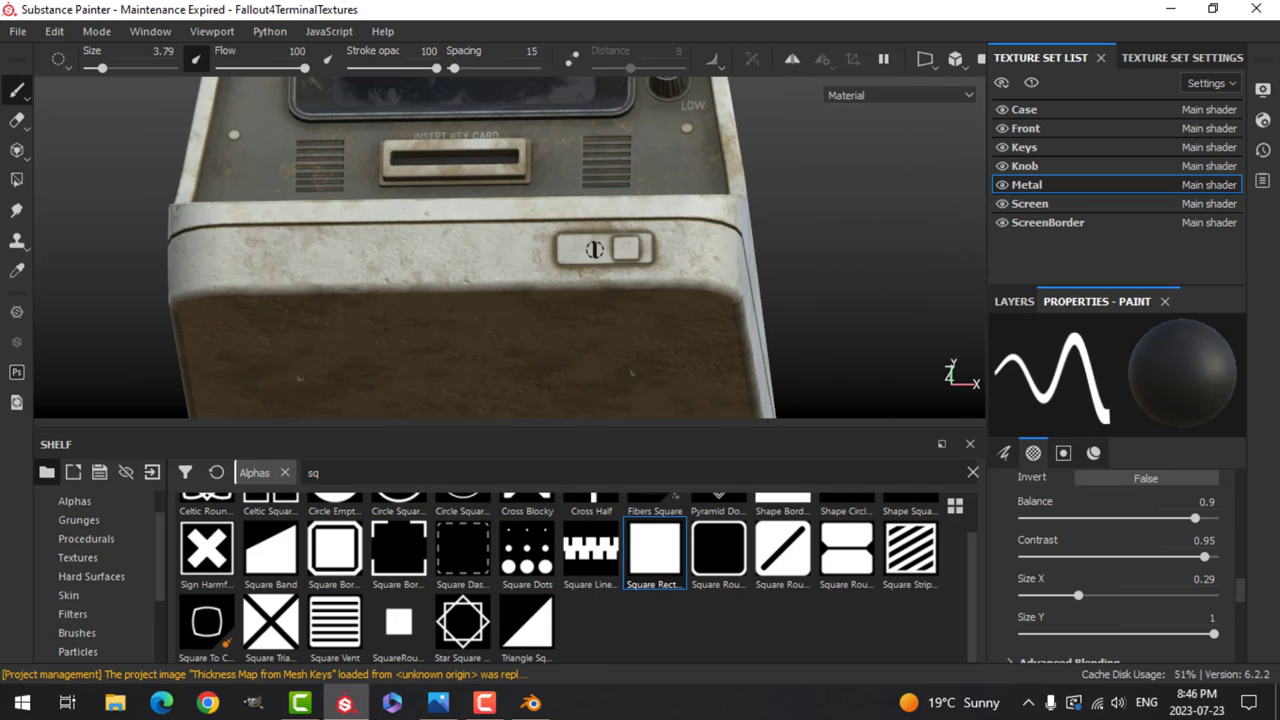
left_click_drag(590, 200, 586, 263, "alt+shift")
mouse_move(586, 263)
right_mouse_down("ctrl")
mouse_move(630, 263)
mouse_move(552, 262)
right_mouse_up("ctrl")
scroll(586, 258, "up", 3)
Stamp two dark vertical bars side by side on the switch plate beside its square button, undoing and replacing the first attempt.
left_click(538, 256)
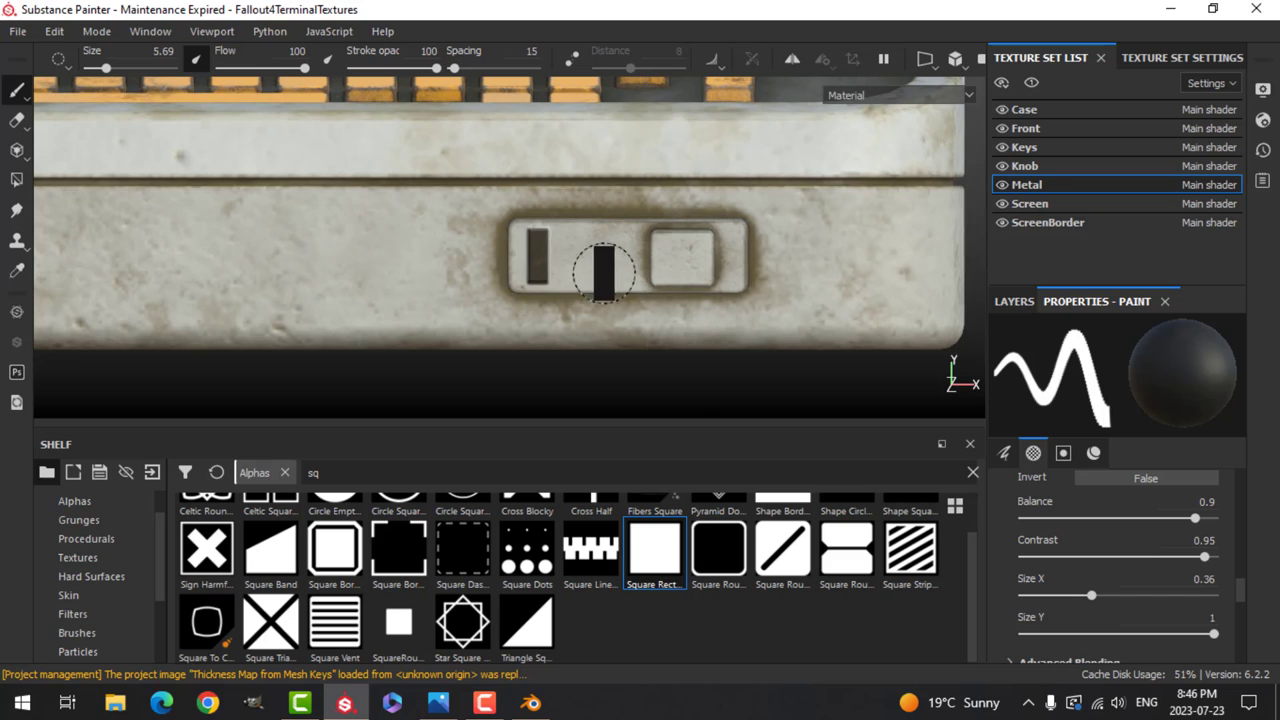
key("ctrl+z")
scroll(1080, 547, "up", 3)
scroll(1080, 547, "down", 3)
left_click(541, 255)
left_click(570, 255)
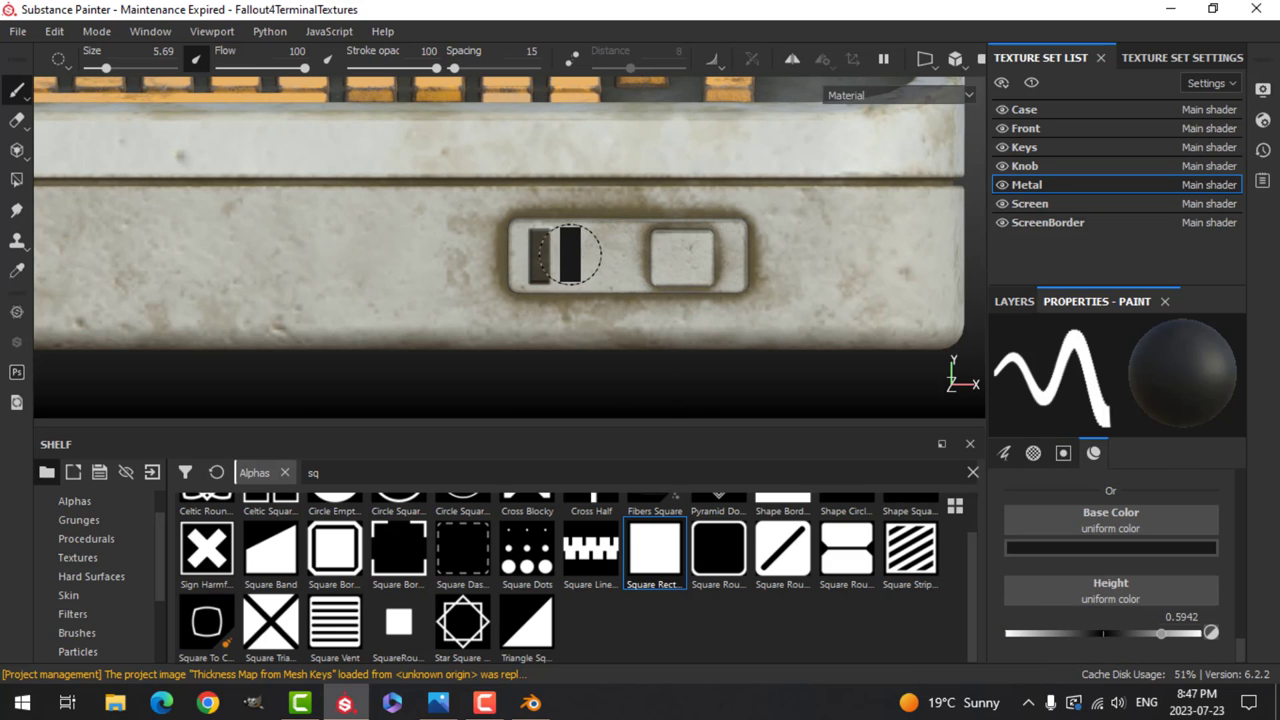
Switch to the Screen texture set and add a paint layer above the dirt layer.
scroll(577, 256, "down", 3)
left_click_drag(577, 256, 743, 337, "alt")
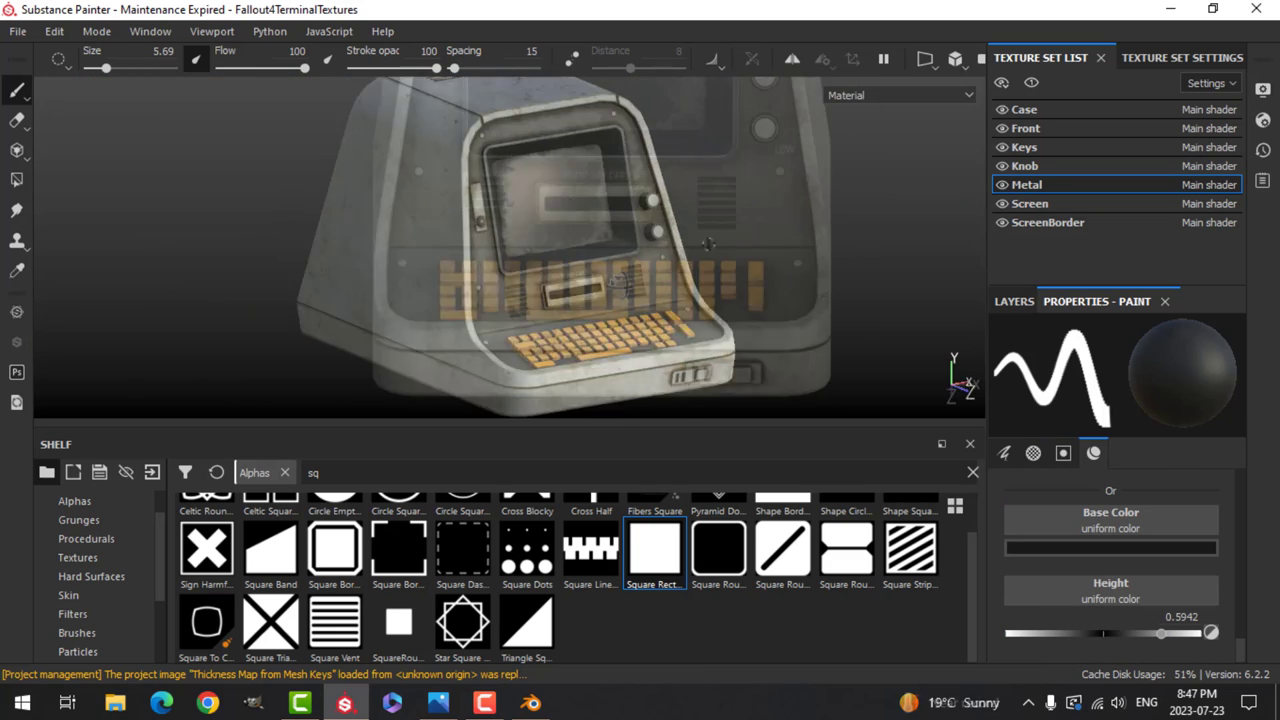
left_click_drag(580, 270, 642, 264, "alt")
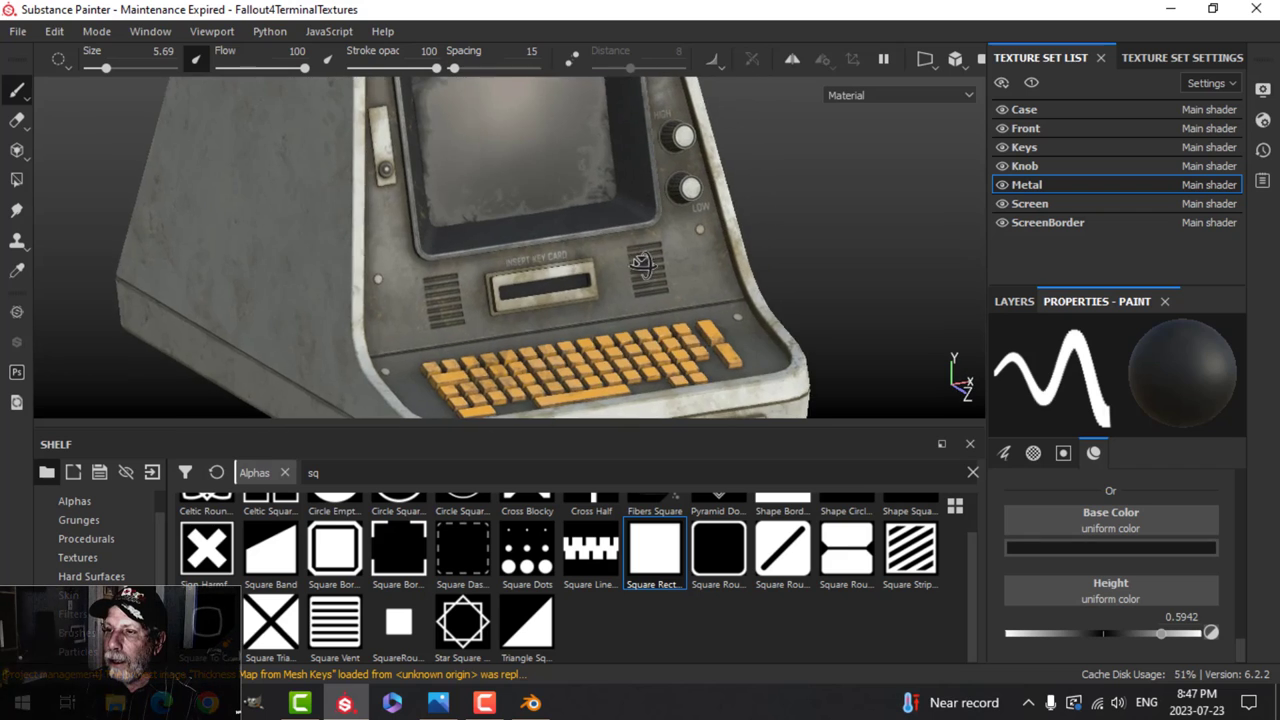
middle_click_drag(591, 224, 611, 306, "alt")
left_click_drag(611, 306, 640, 309, "alt")
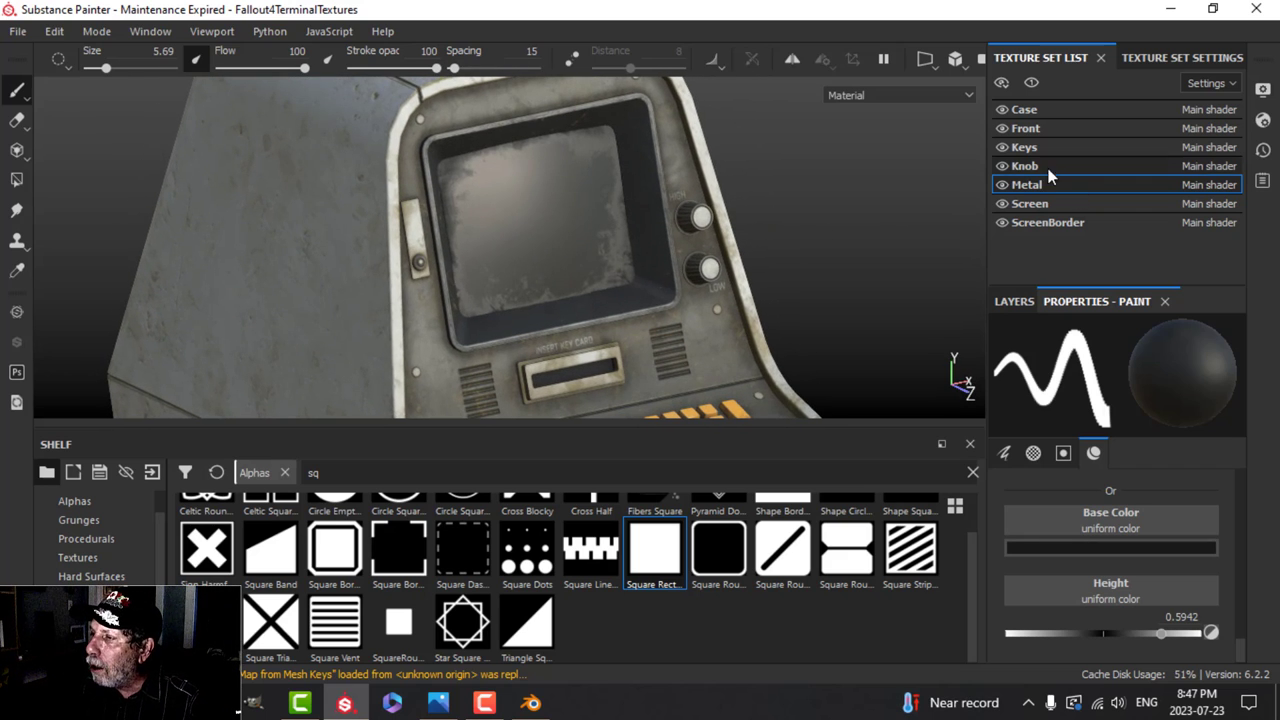
left_click(1030, 203)
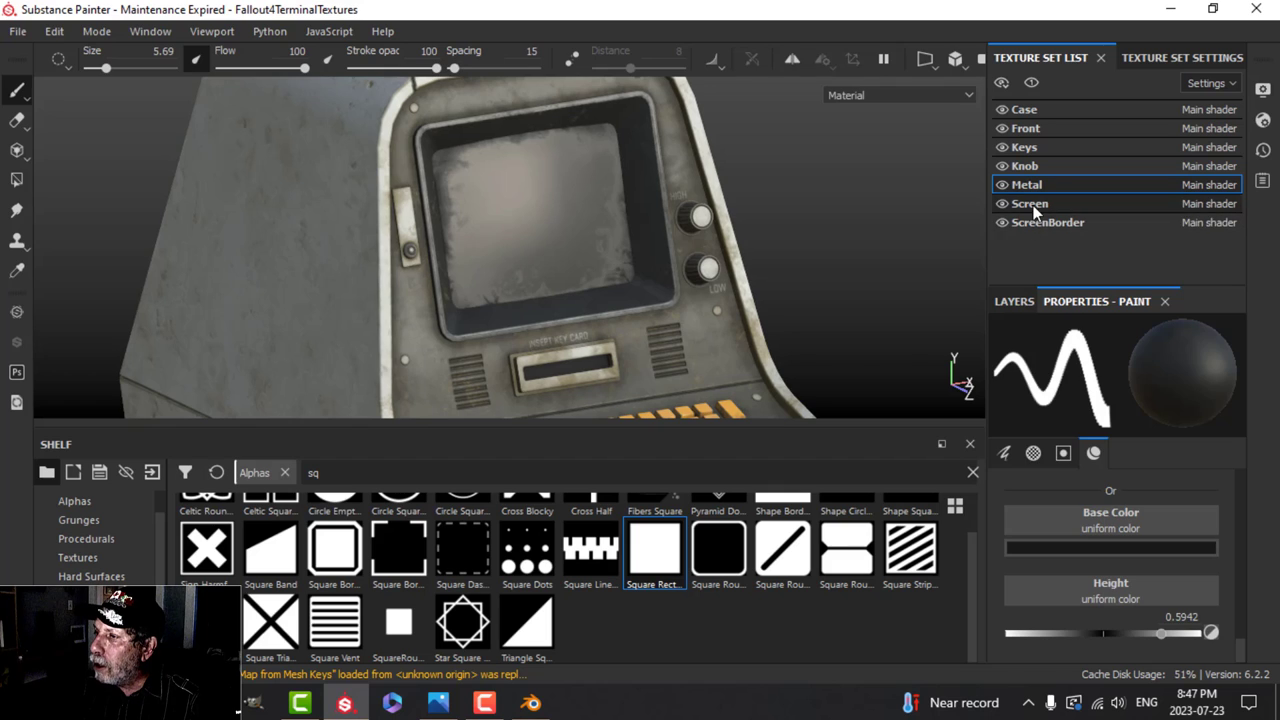
left_click(1018, 304)
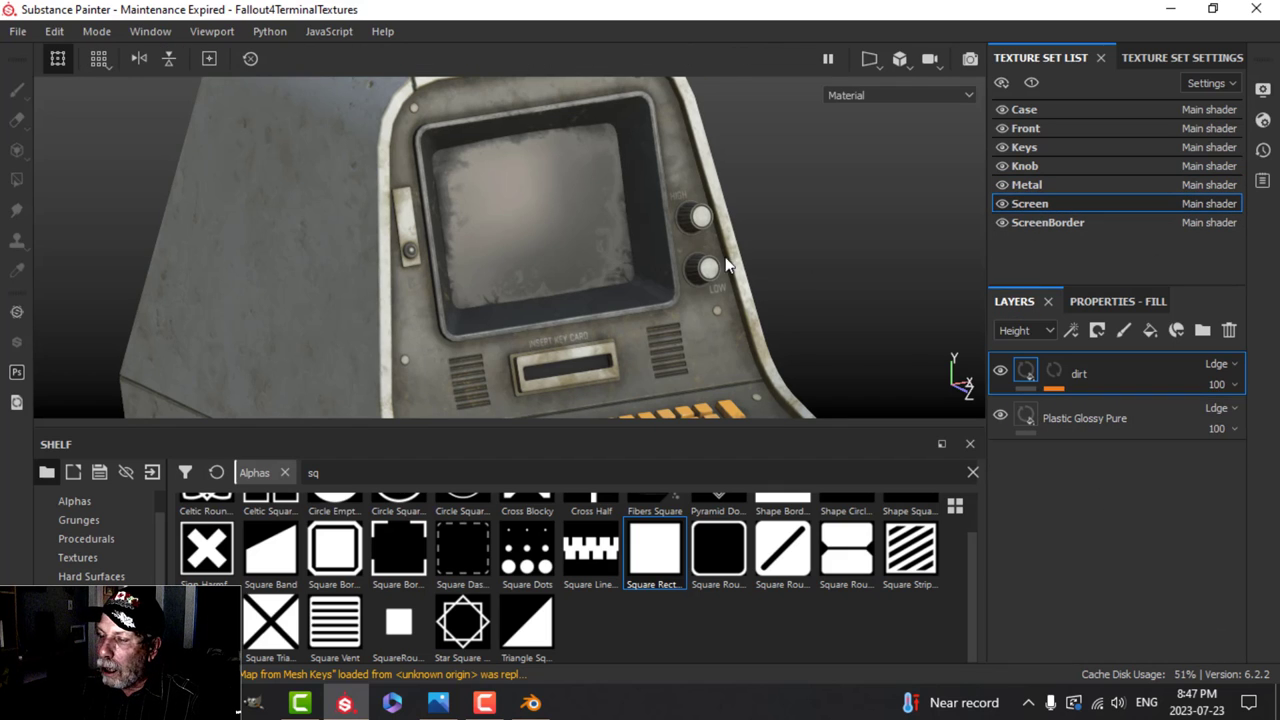
left_click_drag(858, 282, 714, 277, "alt")
left_click(1123, 330)
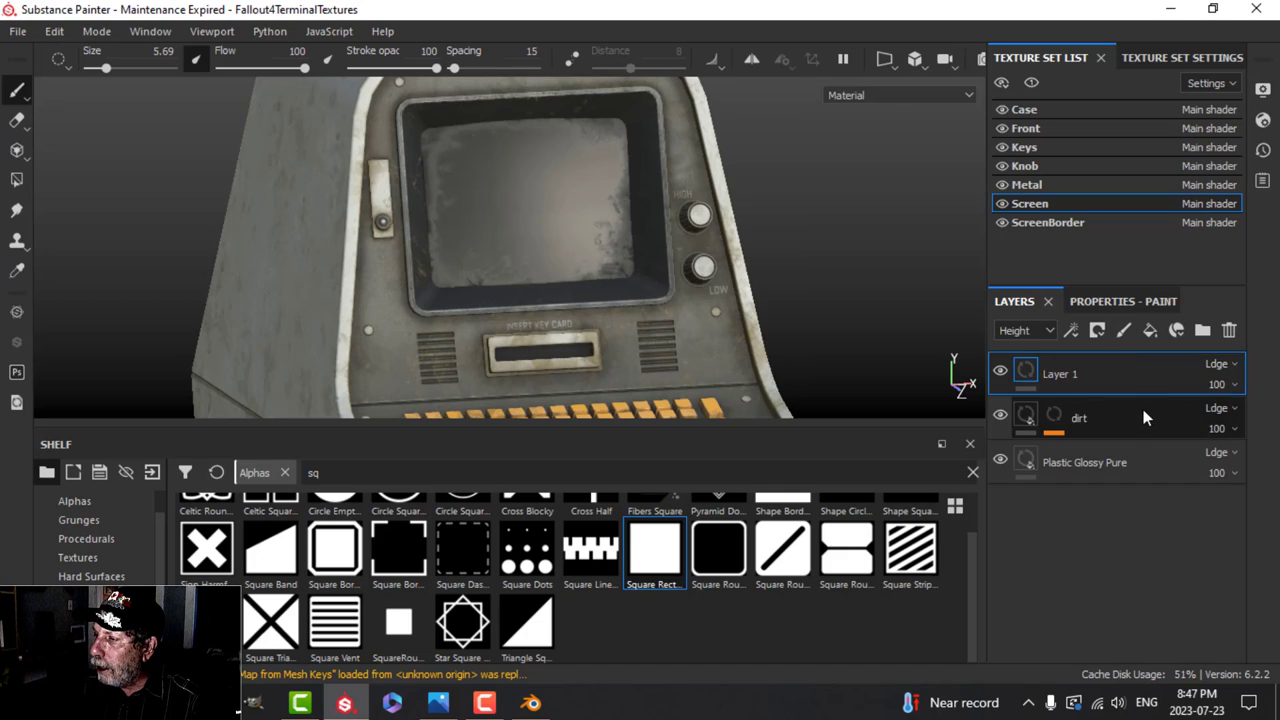
Limit the brush material to the color channel by disabling height, and set the base color to bright yellow-green.
left_click(1120, 302)
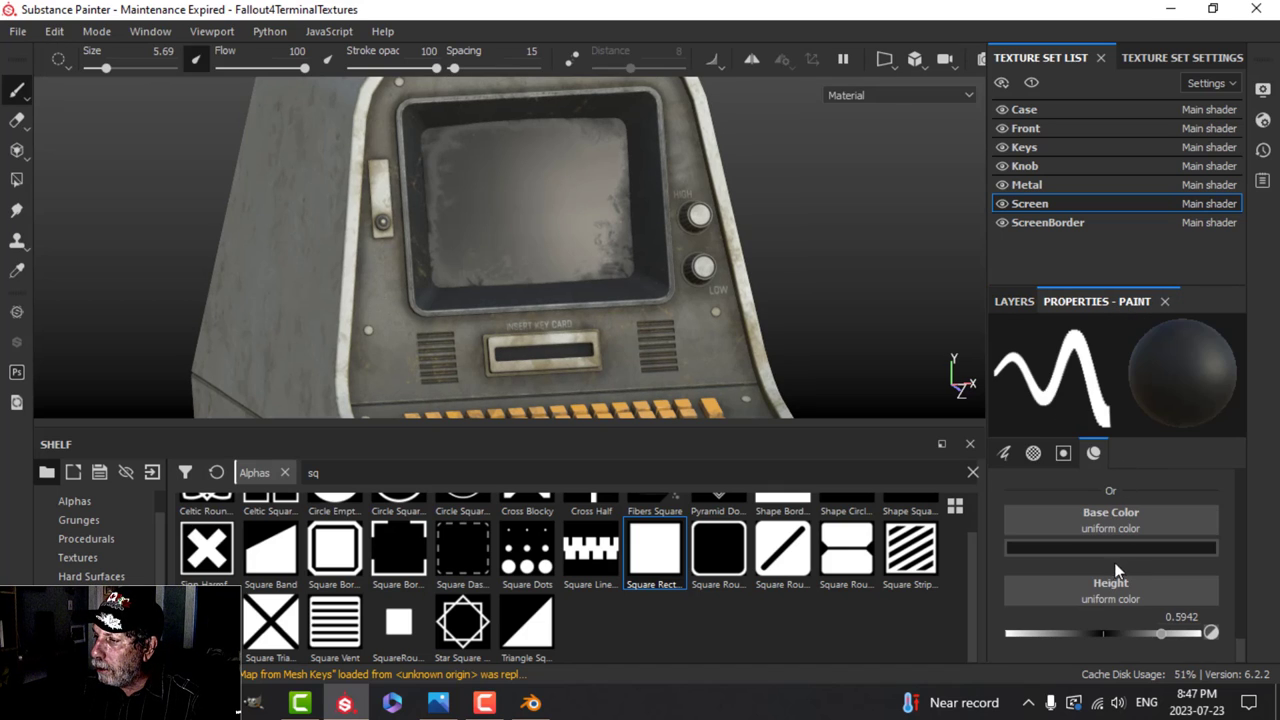
scroll(1122, 566, "up", 2)
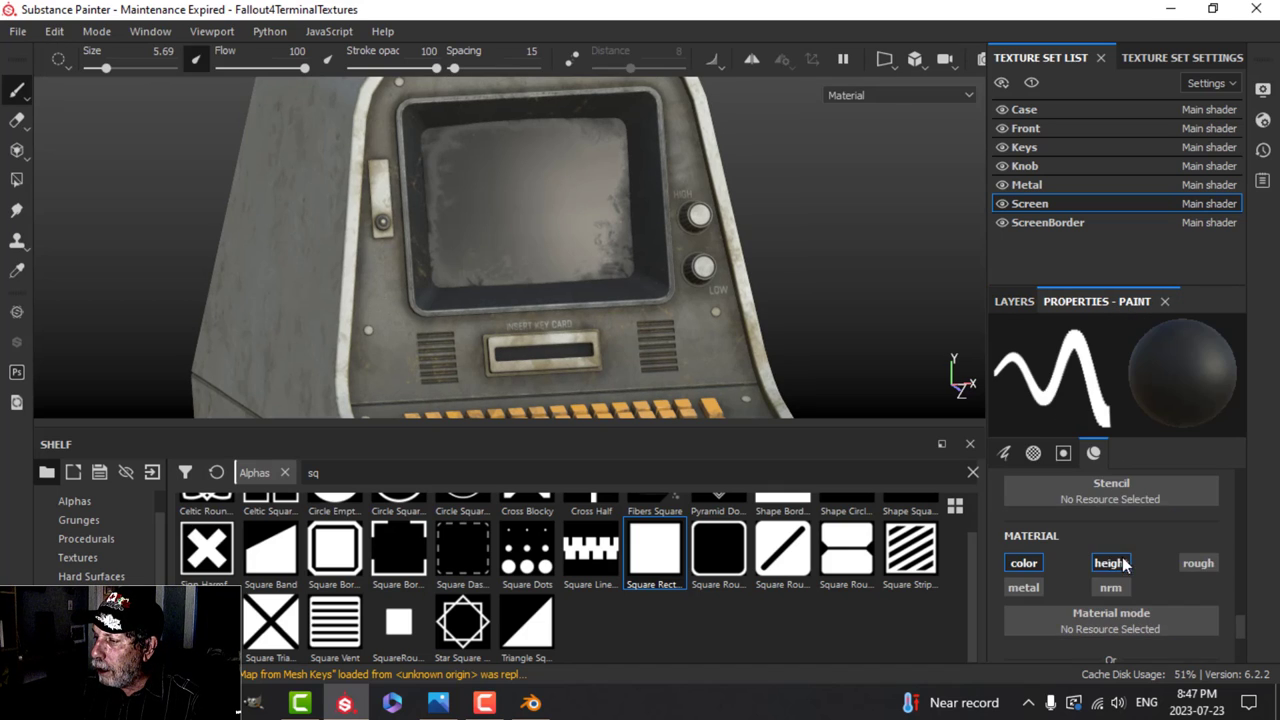
left_click(1025, 564)
scroll(1116, 605, "down", 2)
left_click(1126, 618)
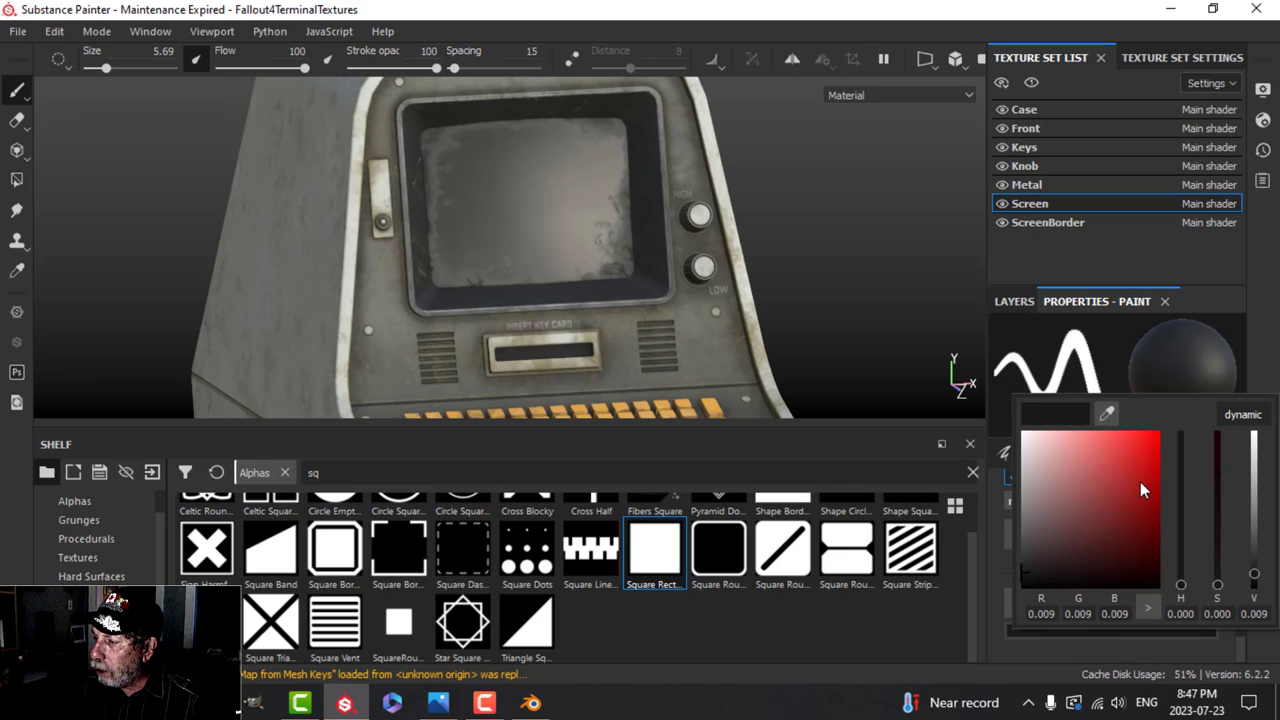
left_click_drag(1181, 574, 1181, 548)
left_click(1140, 462)
left_click(1192, 309)
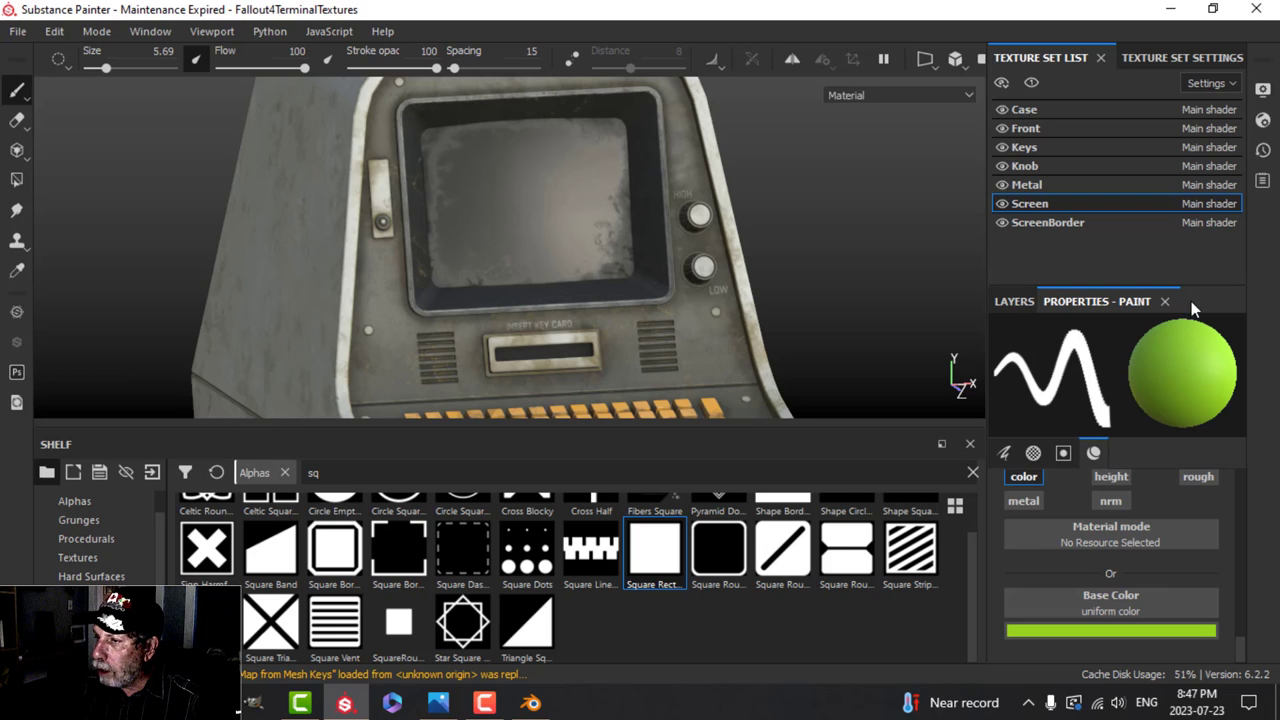
Start a resource import and browse to the LABELS AND DECALS folder under BLENDER > TEXTURES.
left_click_drag(658, 379, 614, 349, "alt")
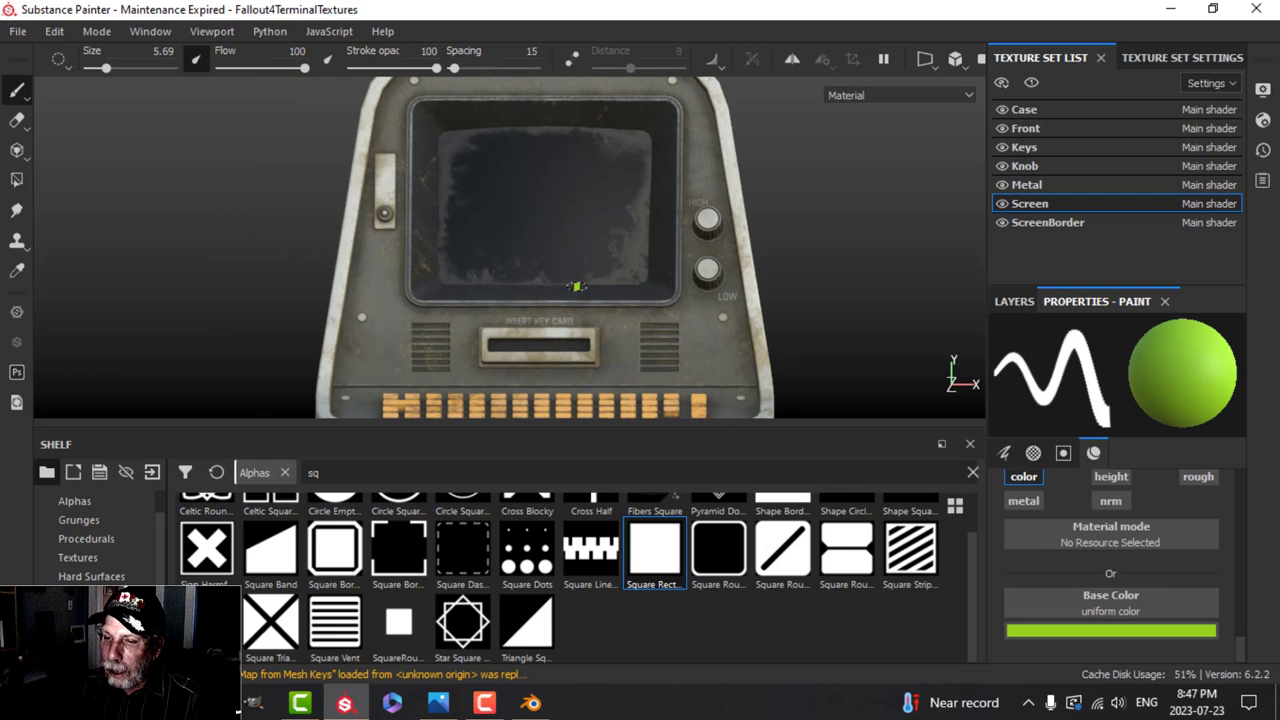
left_click(152, 472)
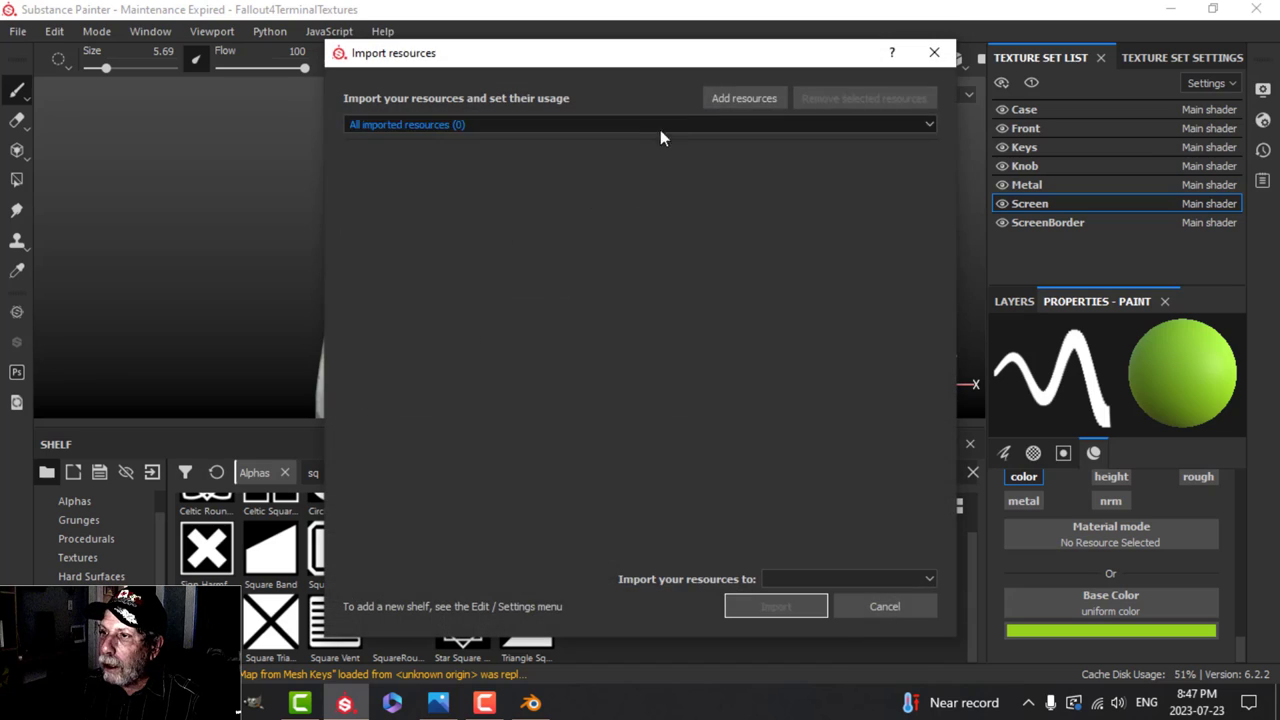
left_click(748, 97)
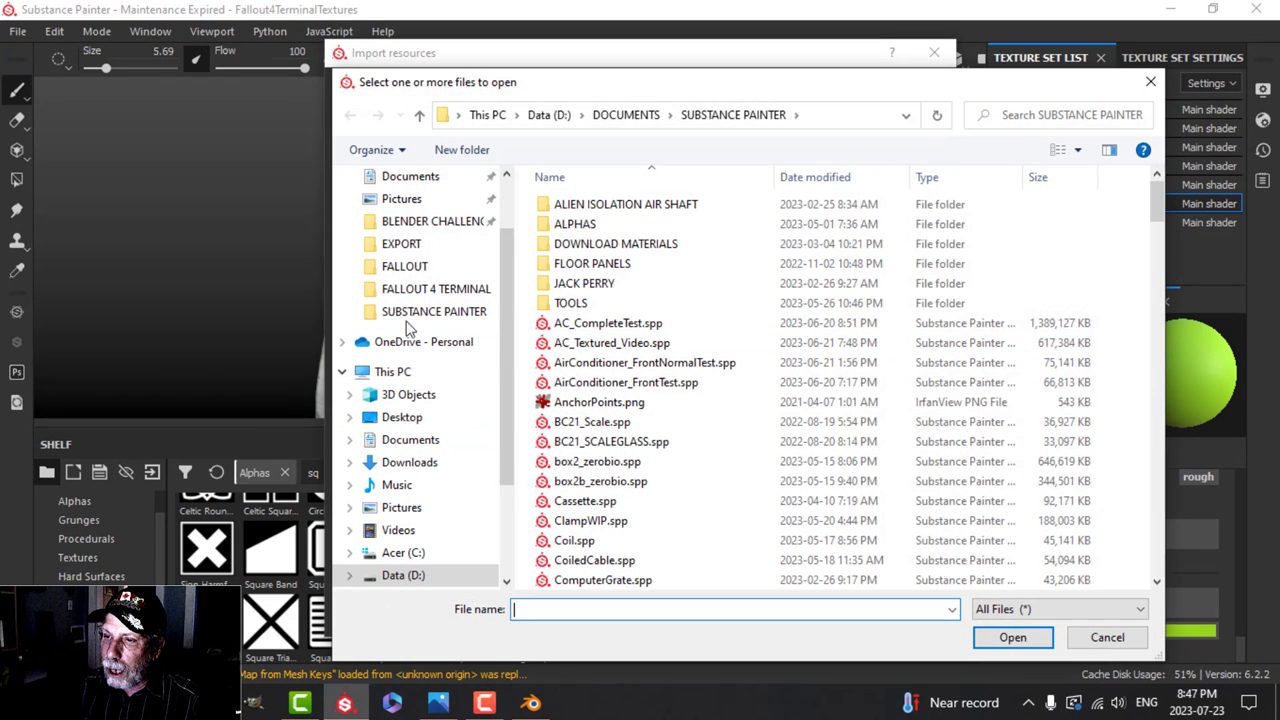
left_click(405, 244)
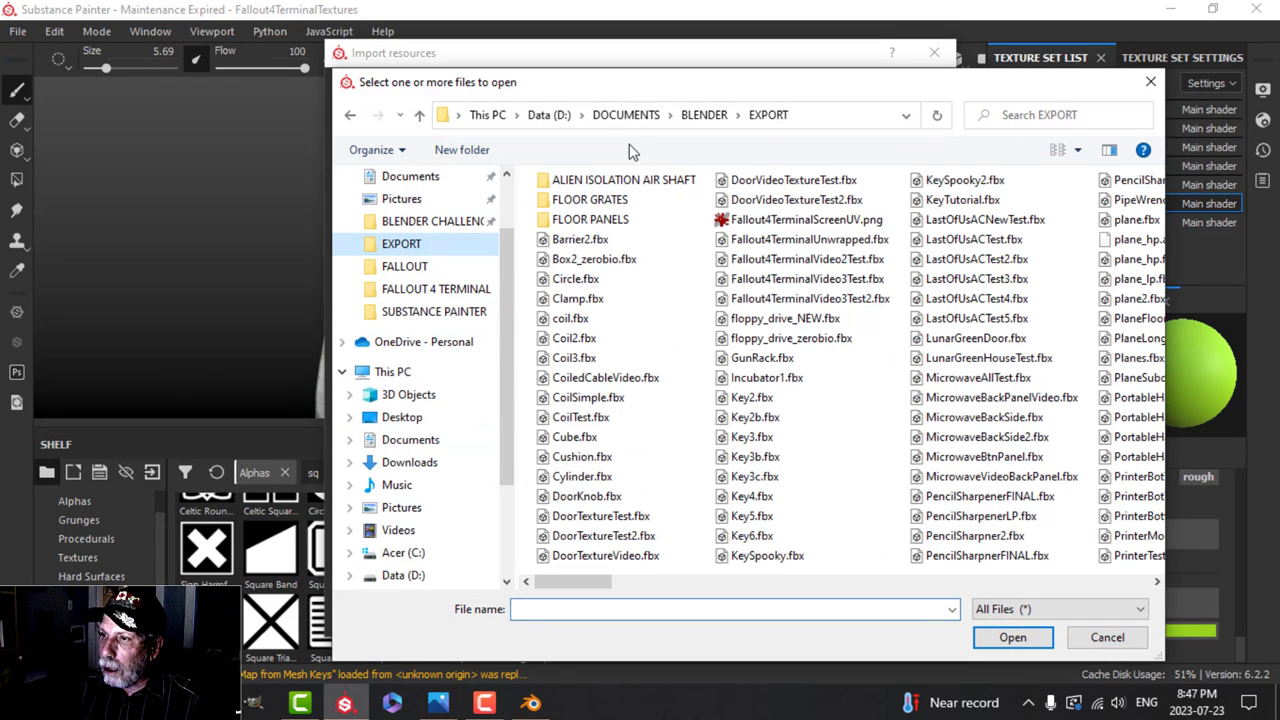
left_click(705, 114)
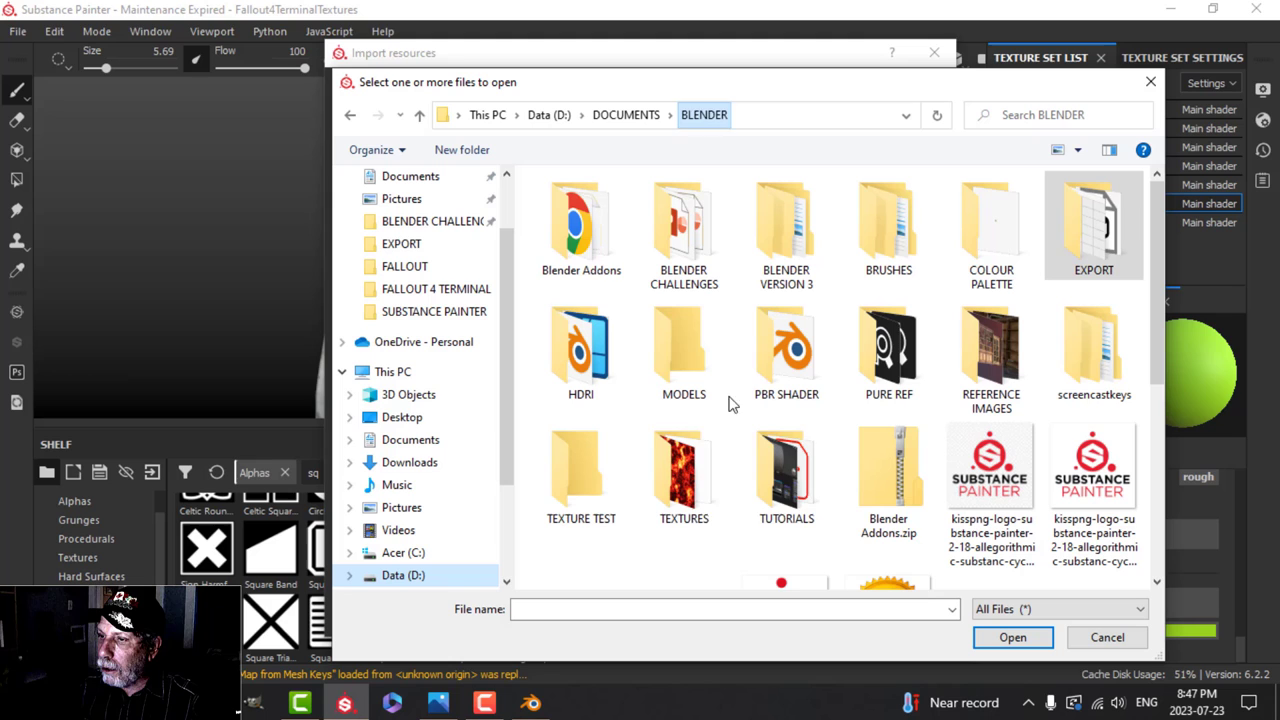
double_click(677, 475)
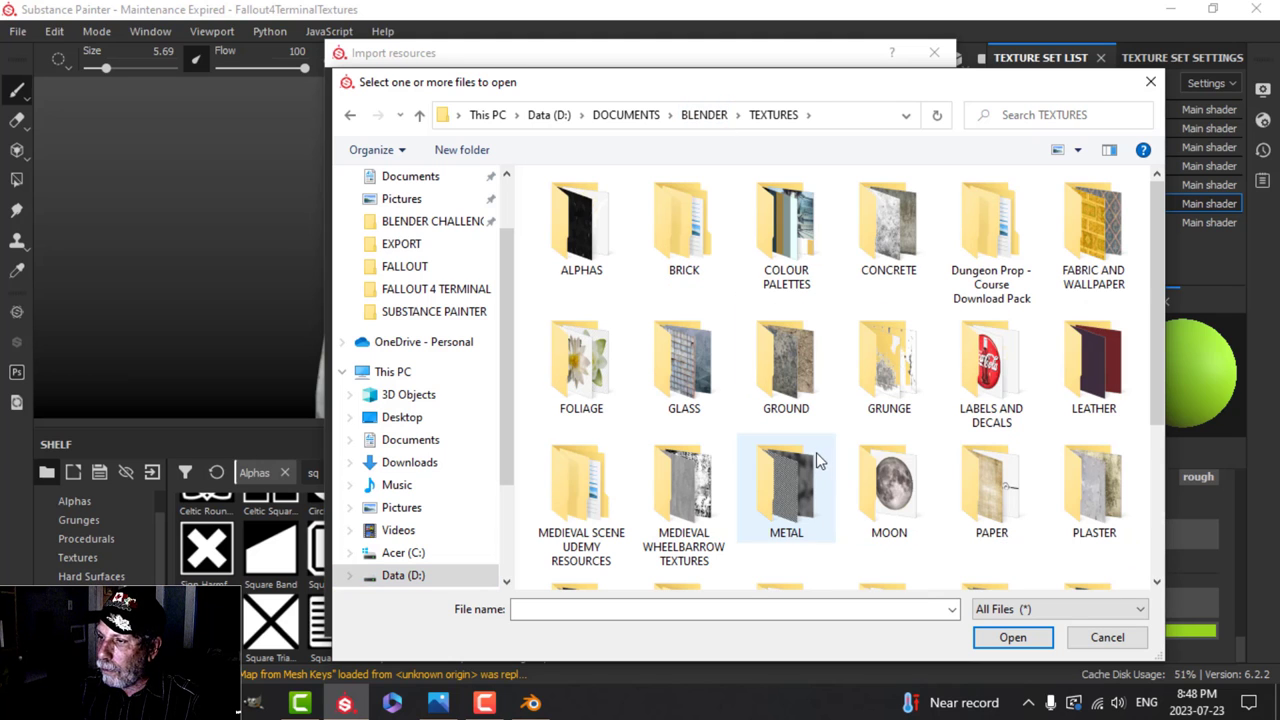
double_click(988, 385)
Find computercode.png in the LABELS AND DECALS folder and add it to the resources for import.
left_click_drag(1157, 195, 1153, 282)
scroll(982, 366, "up", 3)
scroll(976, 434, "down", 2)
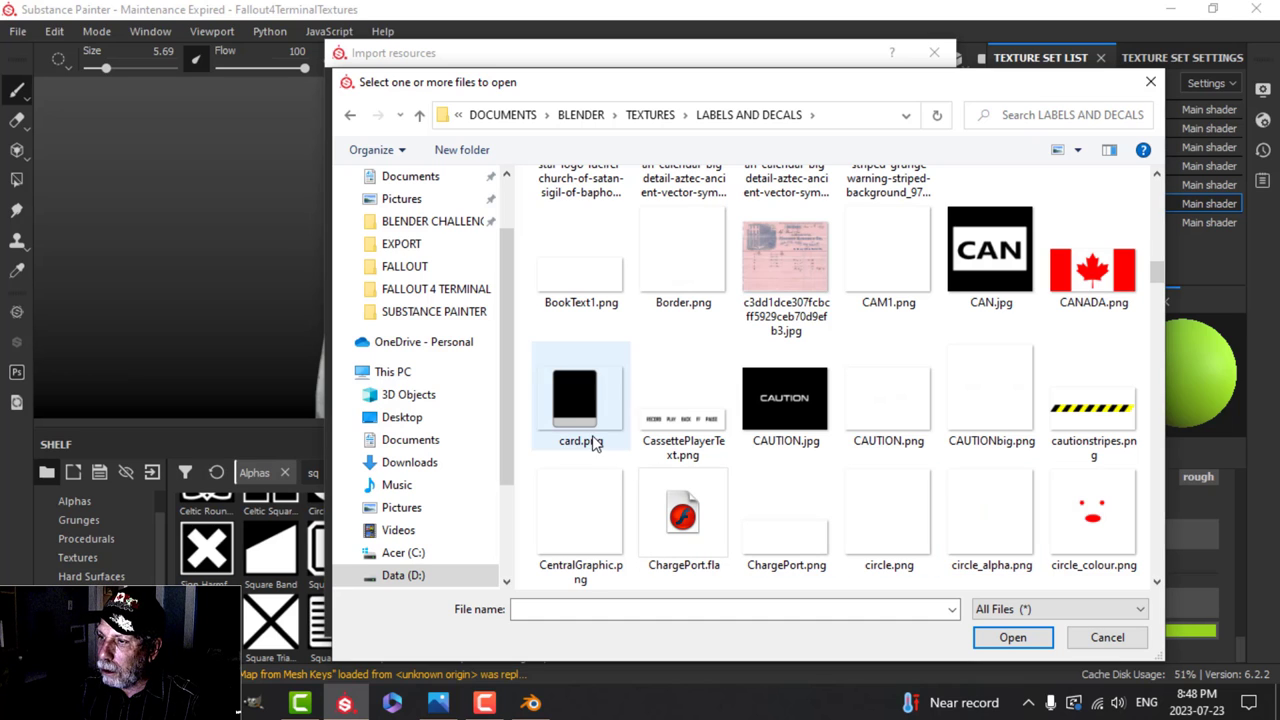
scroll(950, 503, "down", 2)
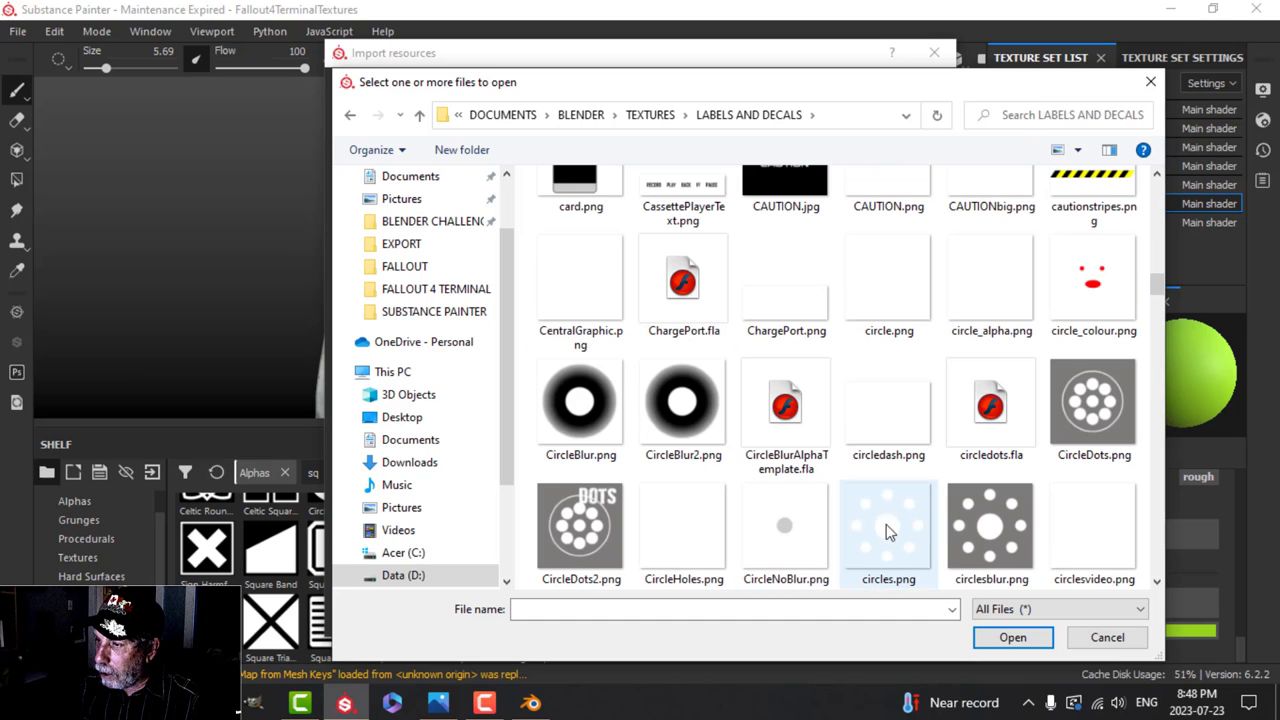
scroll(900, 540, "down", 2)
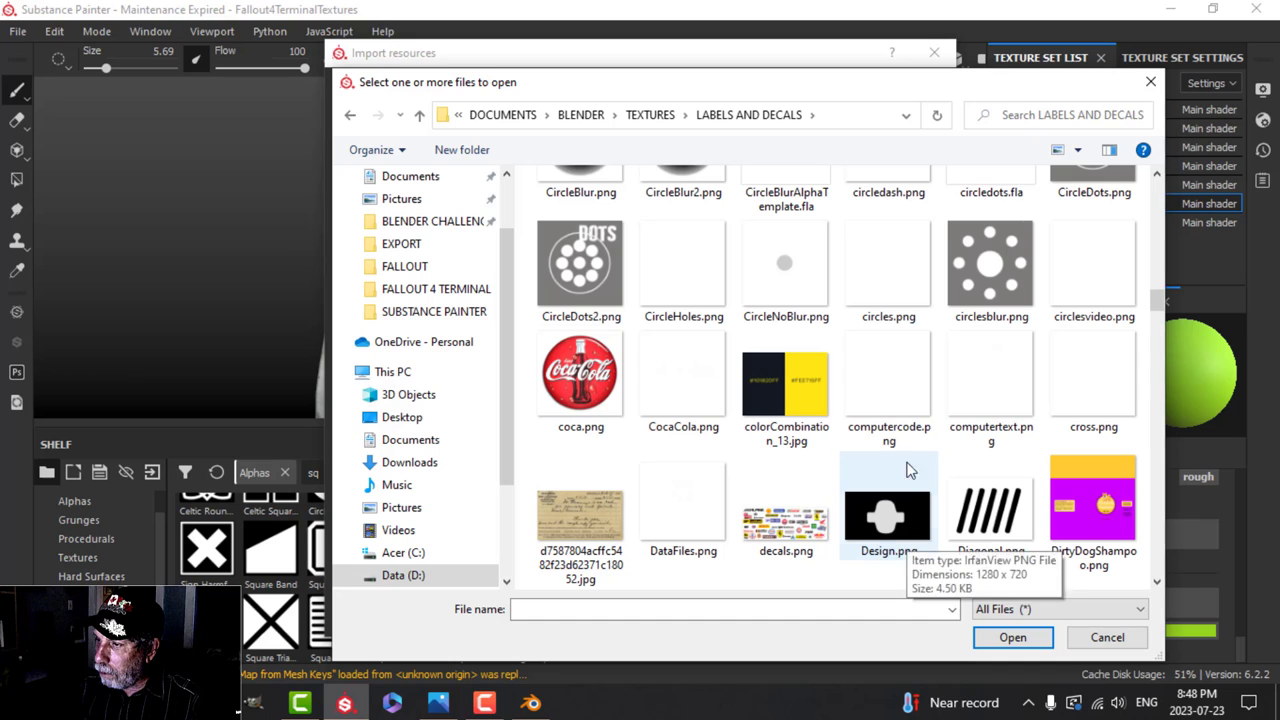
left_click(893, 395)
left_click(1013, 638)
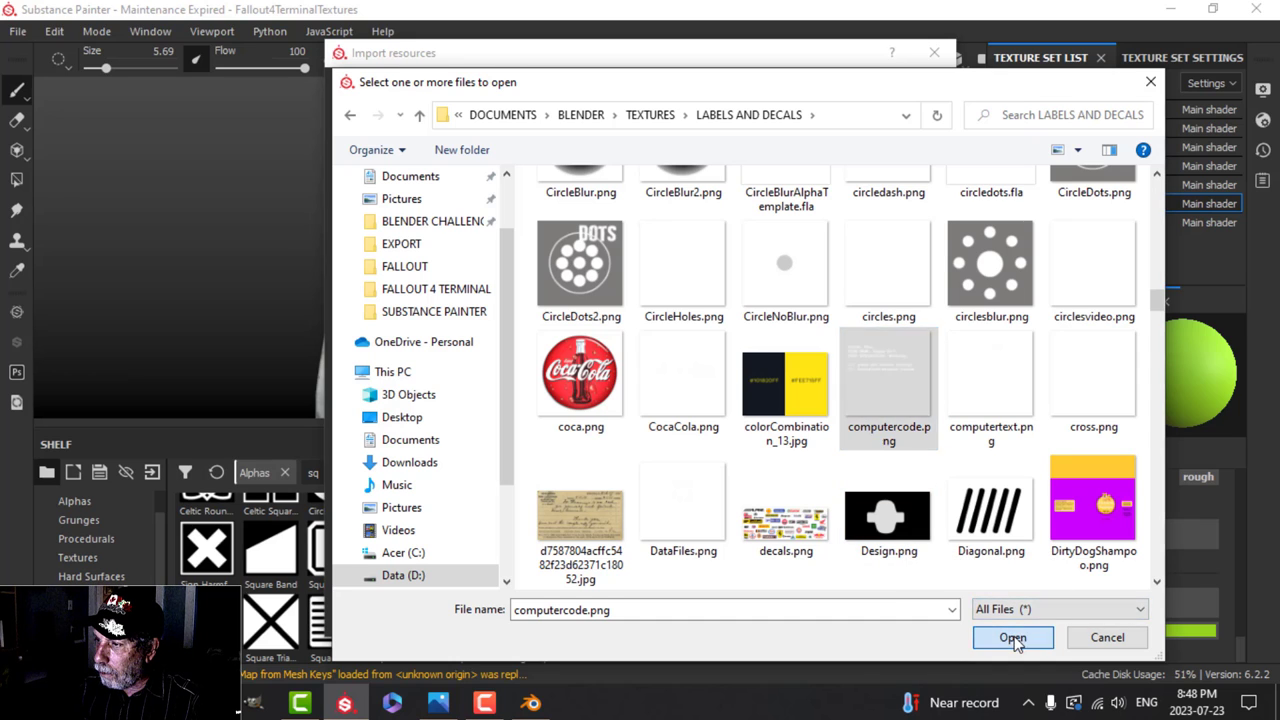
Import computercode.png as an alpha into the current session.
left_click(881, 155)
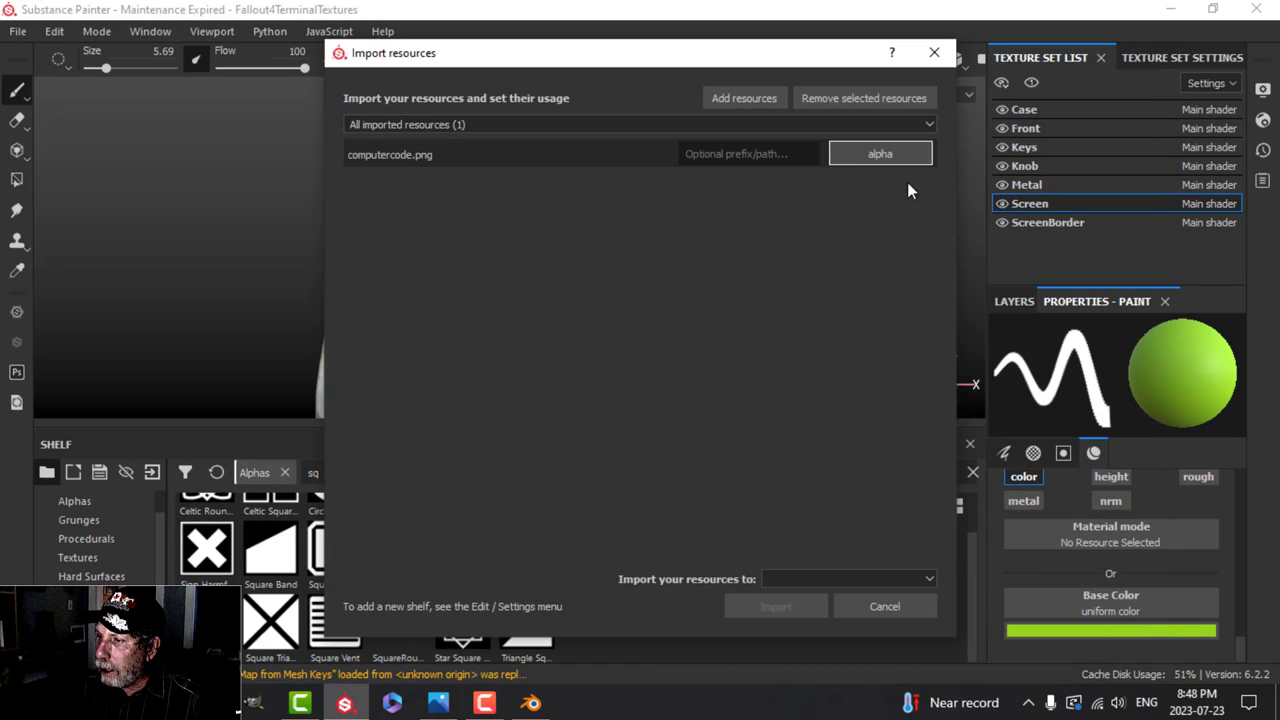
left_click(866, 578)
left_click(805, 595)
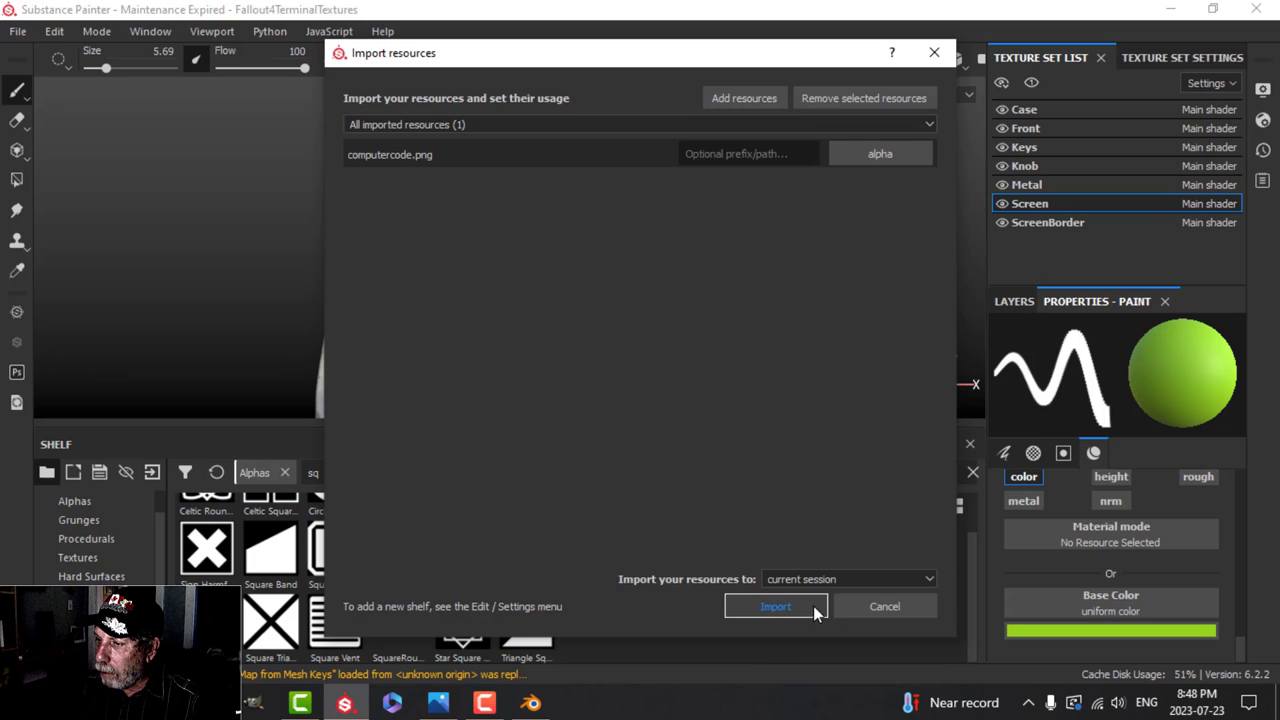
left_click(776, 606)
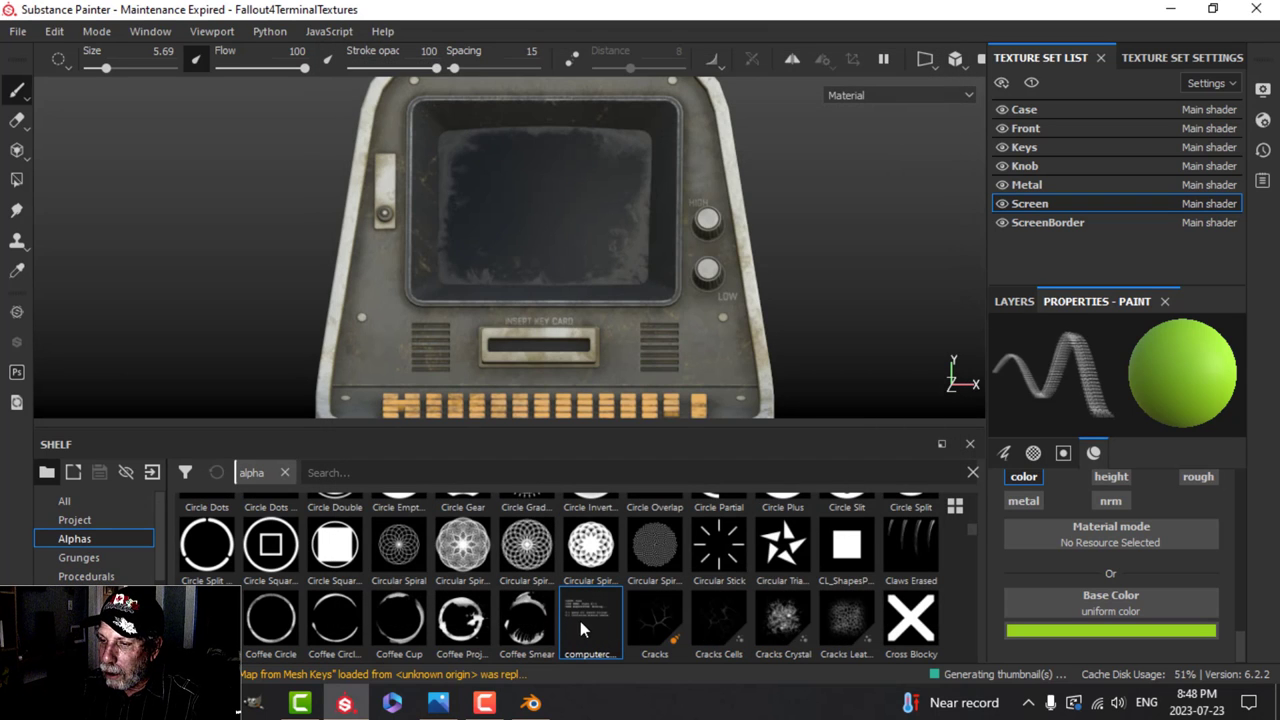
Stamp the computercode alpha in green on the terminal's screen near its upper left, with a brush size of 58.68.
right_click_drag(522, 191, 620, 191, "ctrl")
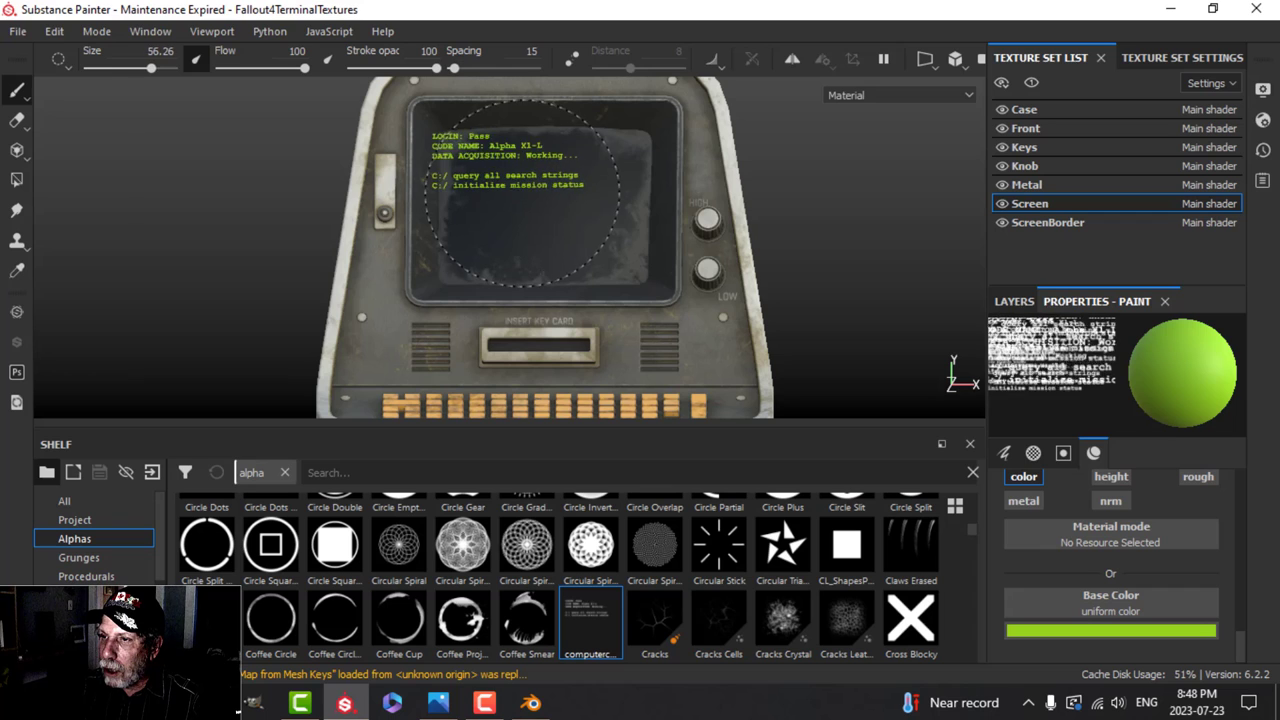
right_click_drag(544, 205, 548, 205, "ctrl")
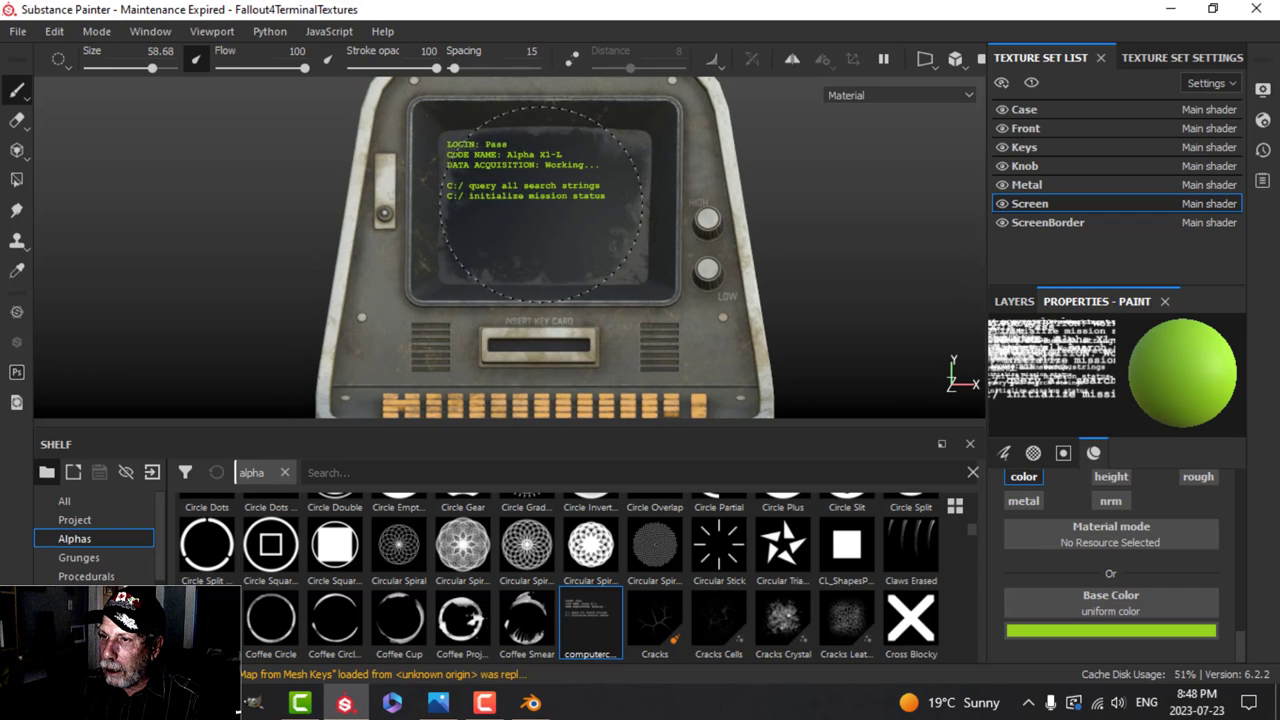
Examine the green computer text on the screen from several angles and under rotated lighting.
left_click_drag(655, 205, 621, 280, "alt")
scroll(688, 280, "up", 3)
scroll(621, 272, "up", 2)
mouse_move(565, 218)
left_mouse_down("alt")
mouse_move(609, 251)
mouse_move(581, 206)
left_mouse_up("alt")
scroll(603, 232, "down", 2)
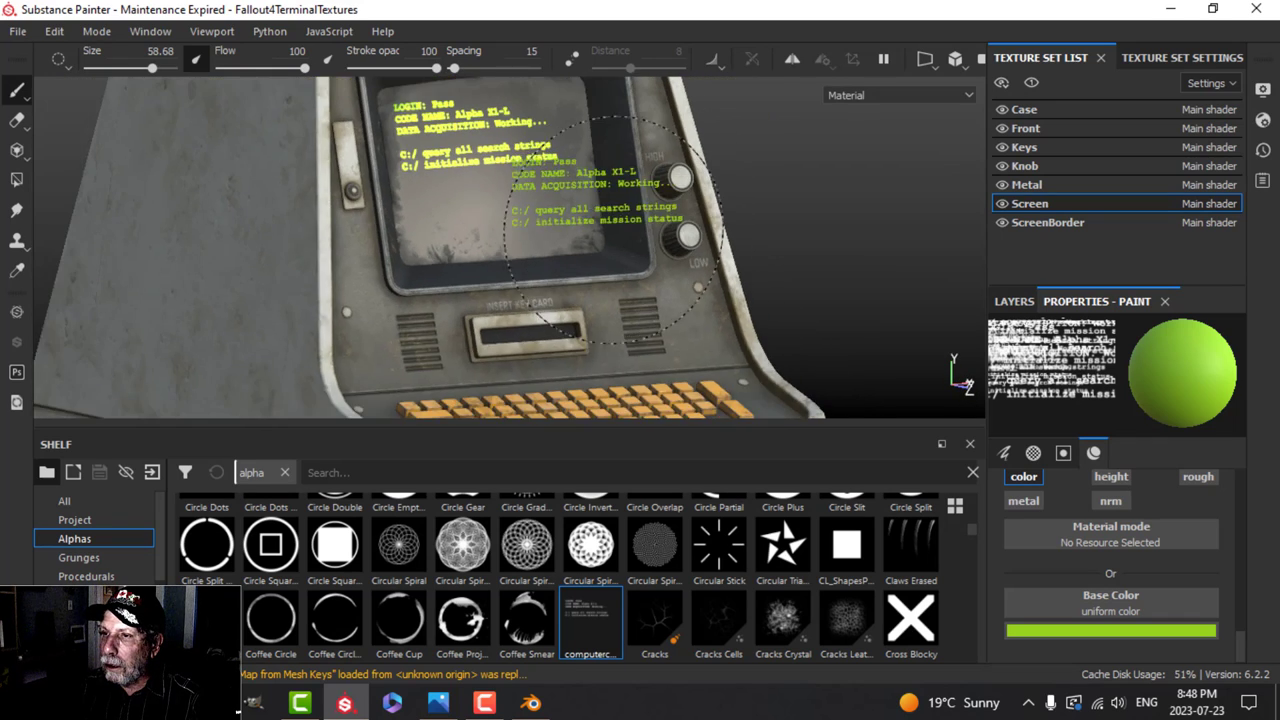
middle_click_drag(605, 234, 688, 286, "alt")
left_click_drag(688, 286, 765, 258, "alt")
right_click_drag(823, 237, 808, 245, "shift")
scroll(685, 281, "up", 2)
mouse_move(685, 281)
left_mouse_down("alt")
mouse_move(680, 263)
mouse_move(685, 280)
left_mouse_up("alt")
scroll(692, 286, "down", 2)
middle_click_drag(697, 289, 729, 316, "alt")
left_click_drag(729, 316, 850, 236, "alt")
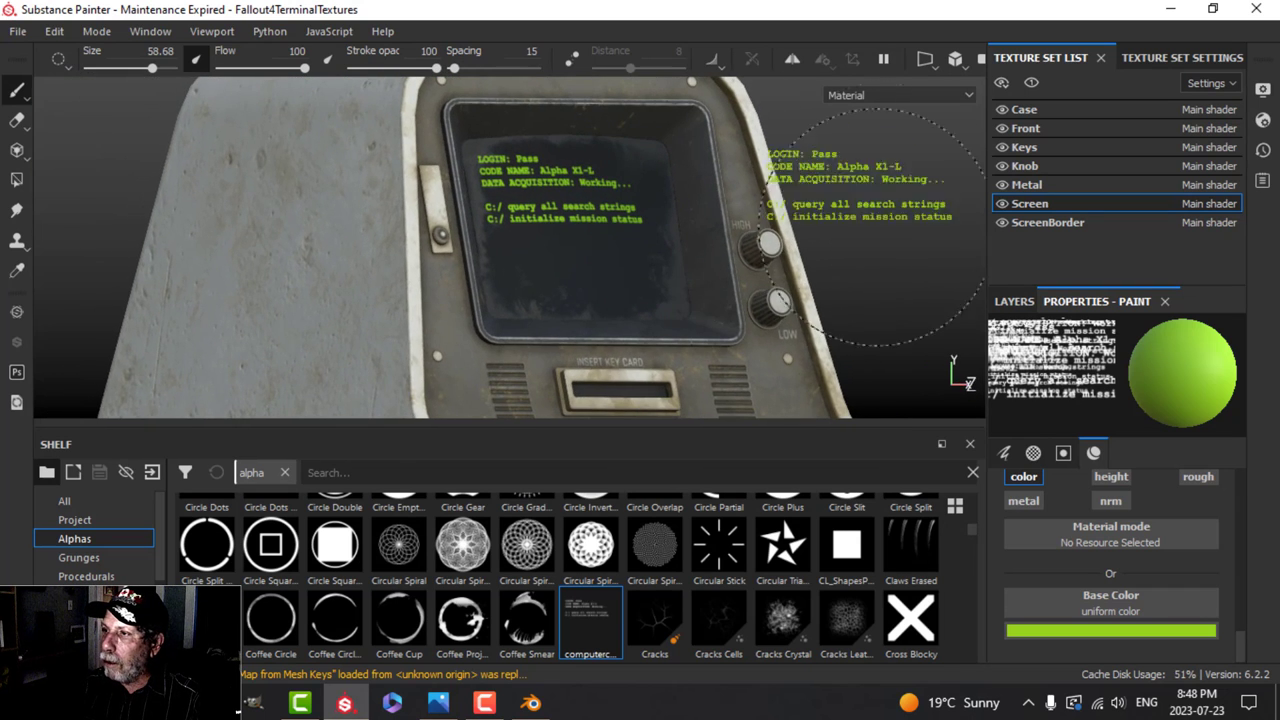
Hide the shelf and side panels to enlarge the viewport, and rotate the environment lighting around the terminal.
left_click(960, 64)
left_click(980, 84)
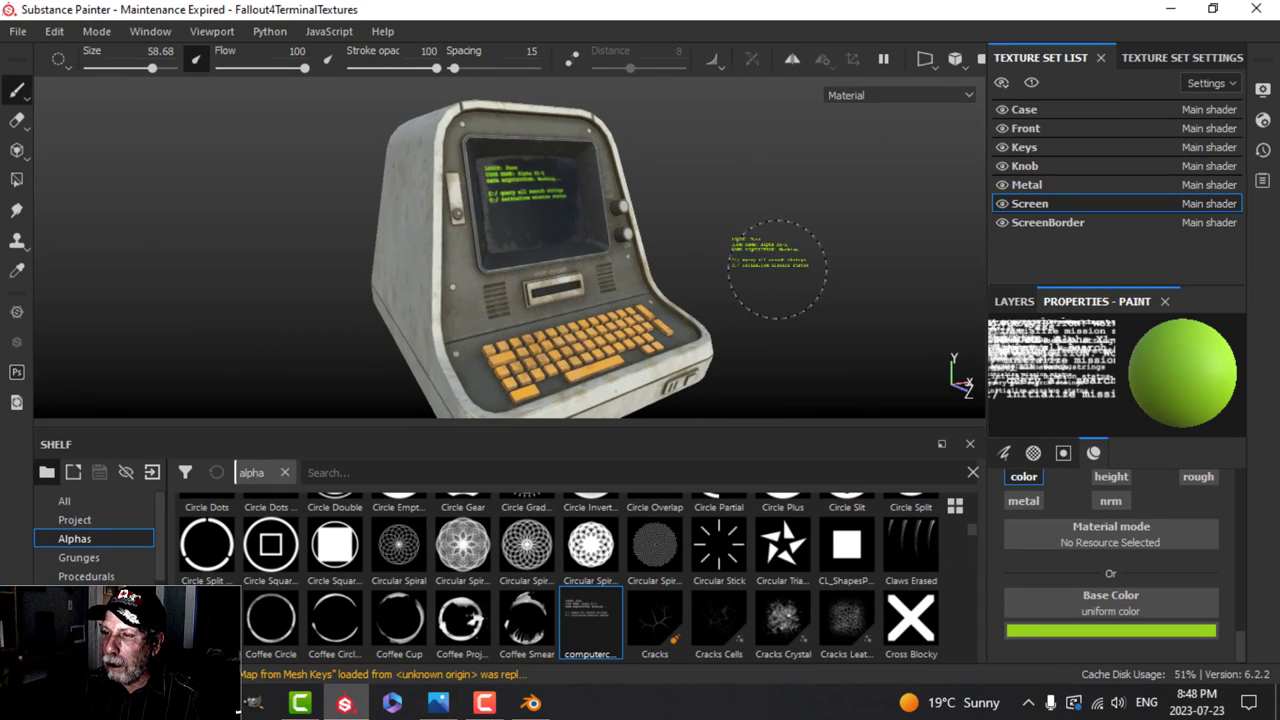
key("Tab")
left_click_drag(829, 286, 860, 287, "alt")
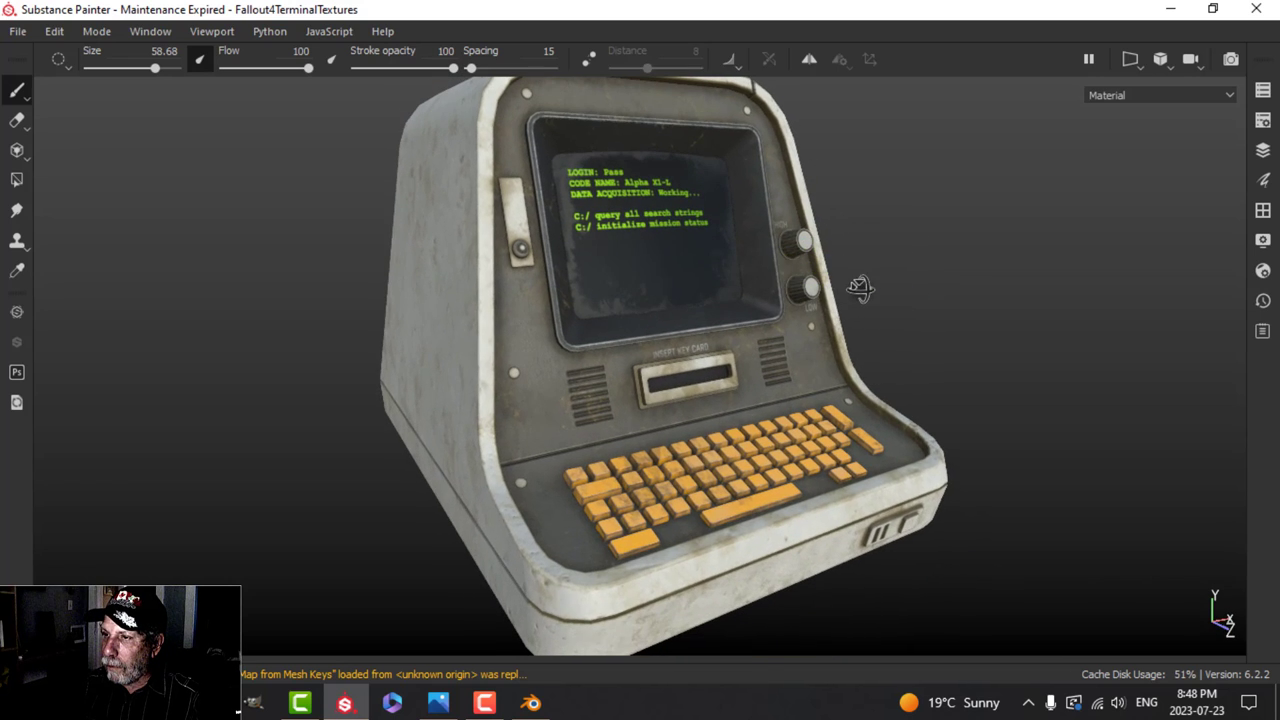
right_click_drag(860, 287, 905, 272, "shift")
scroll(900, 275, "down", 3)
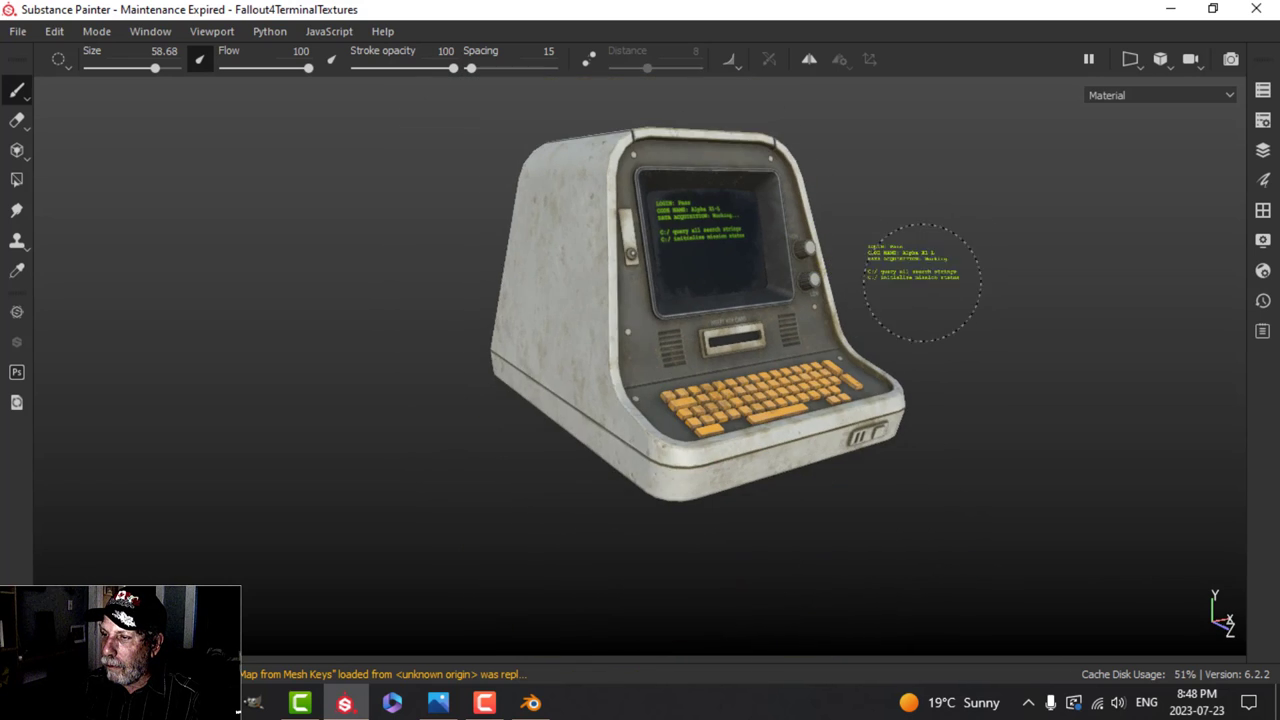
Set the display's environment map to Bonifacio Aragon Stairs.
left_click(1263, 241)
left_click(905, 314)
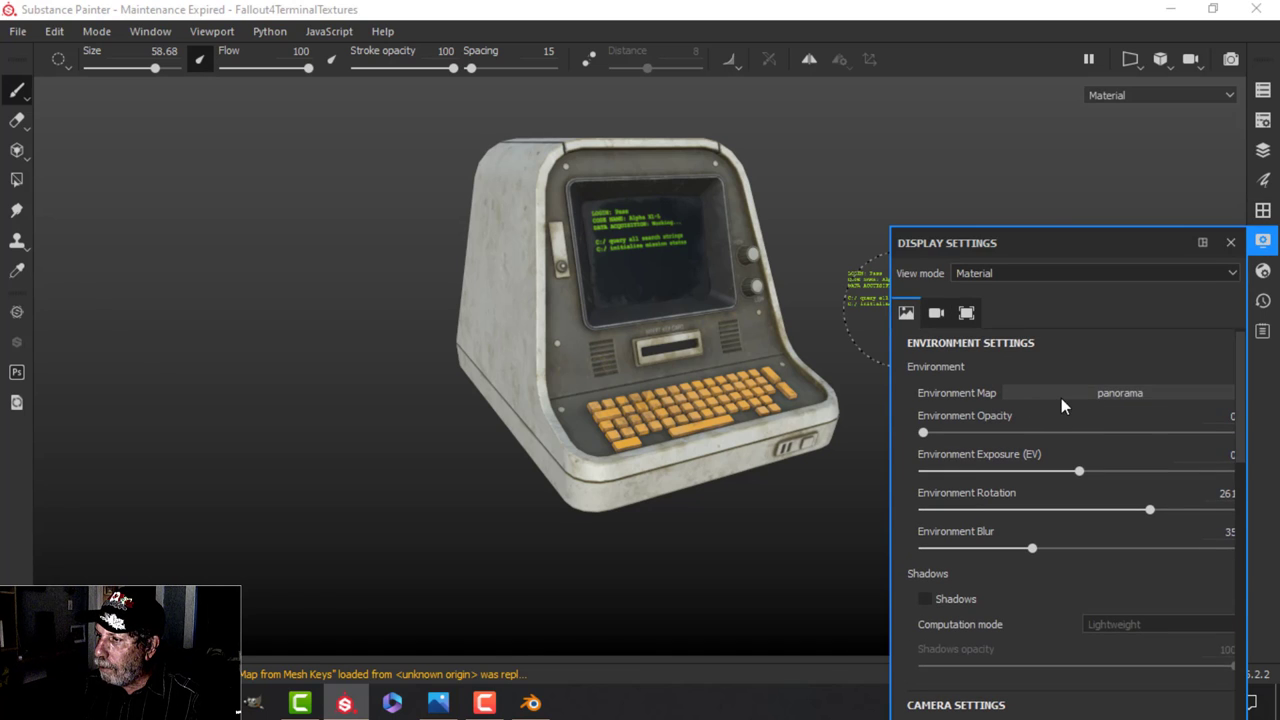
left_click(1063, 396)
left_click(1087, 453)
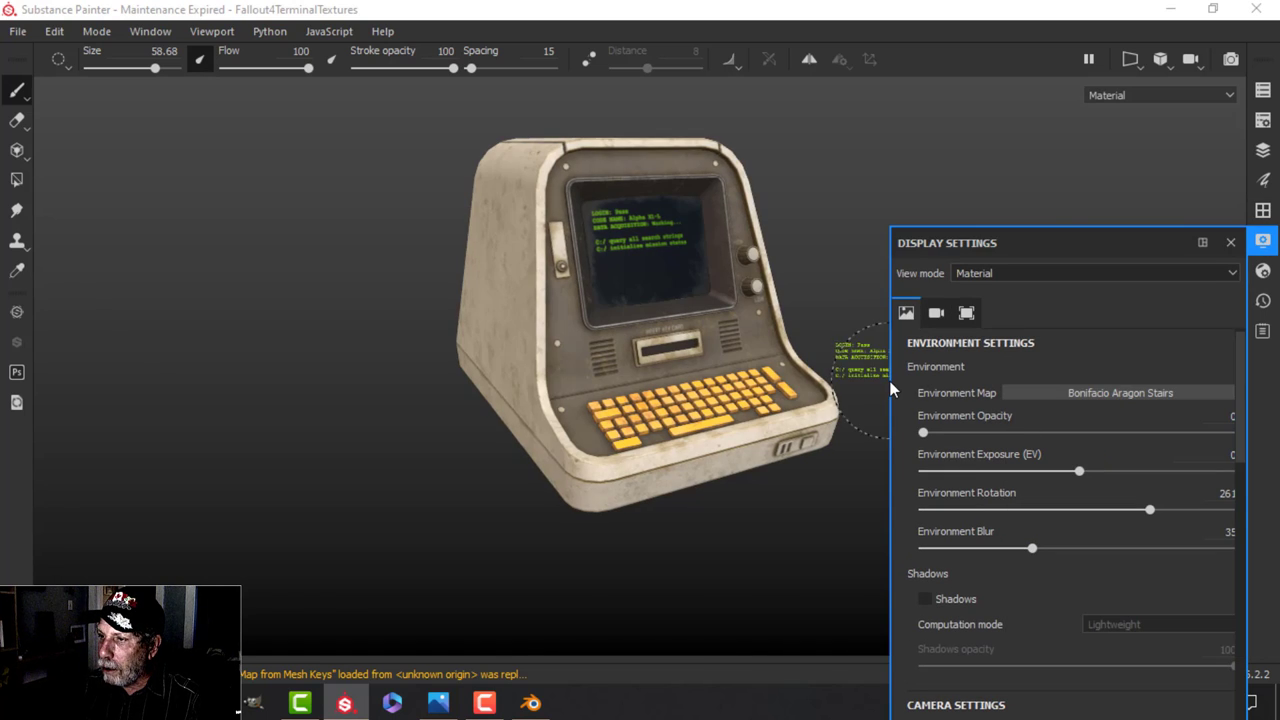
left_click(1258, 245)
Examine the whole textured terminal from the front and above under the warmer environment lighting.
scroll(835, 293, "up", 2)
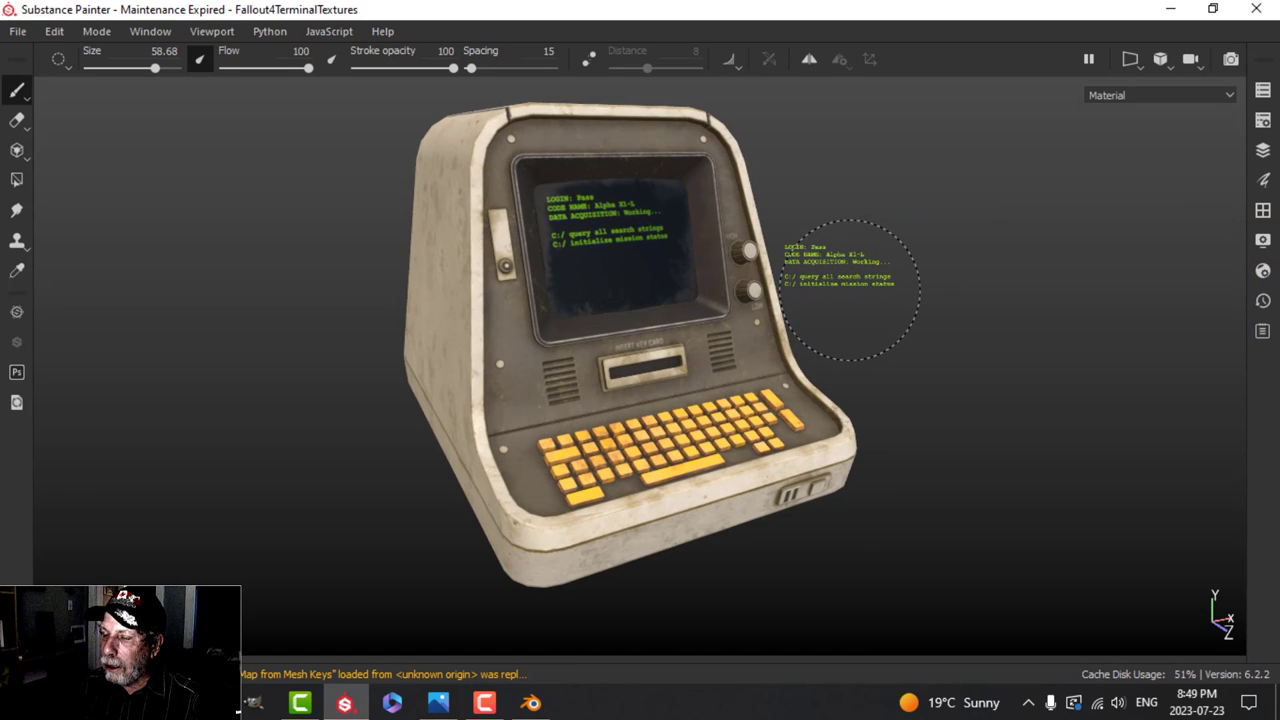
scroll(850, 290, "down", 1)
right_click_drag(850, 292, 880, 314, "alt")
left_click_drag(905, 372, 906, 348, "alt")
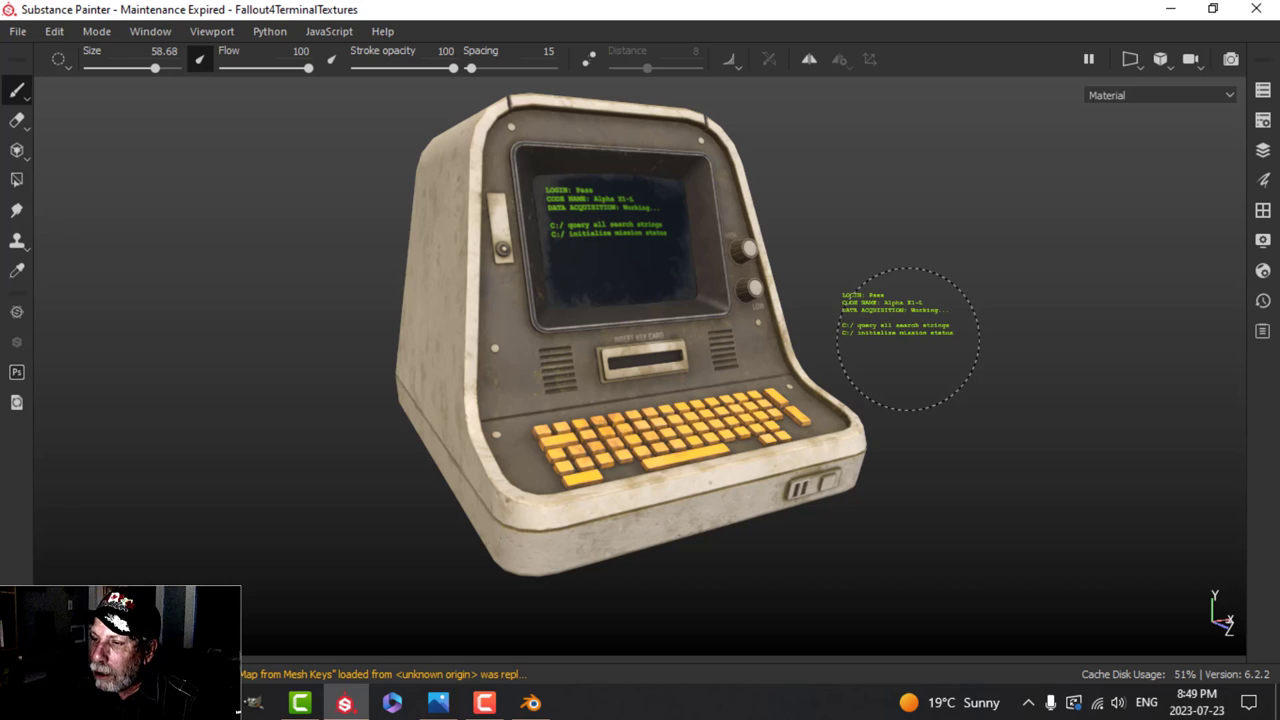
mouse_move(894, 334)
left_mouse_down("alt")
mouse_move(863, 349)
mouse_move(921, 350)
mouse_move(931, 386)
mouse_move(920, 357)
mouse_move(917, 406)
mouse_move(929, 371)
mouse_move(948, 365)
mouse_move(943, 386)
left_mouse_up("alt")
scroll(920, 362, "down", 1)
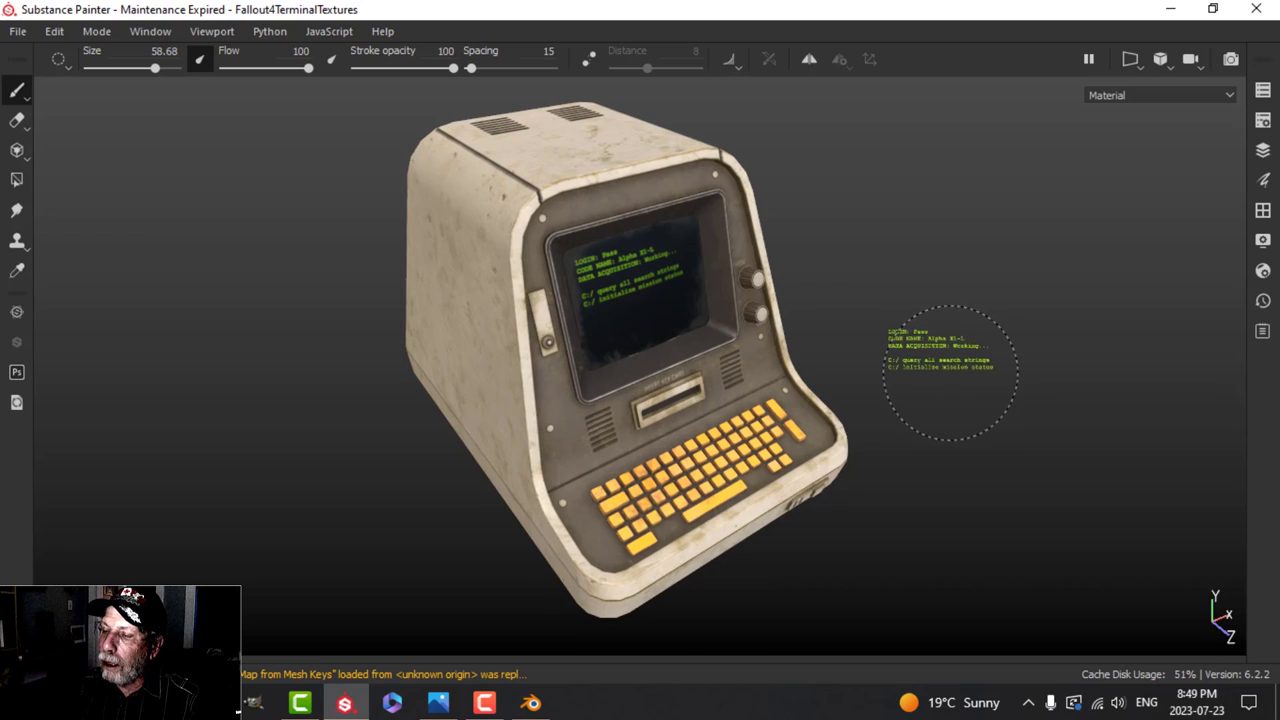